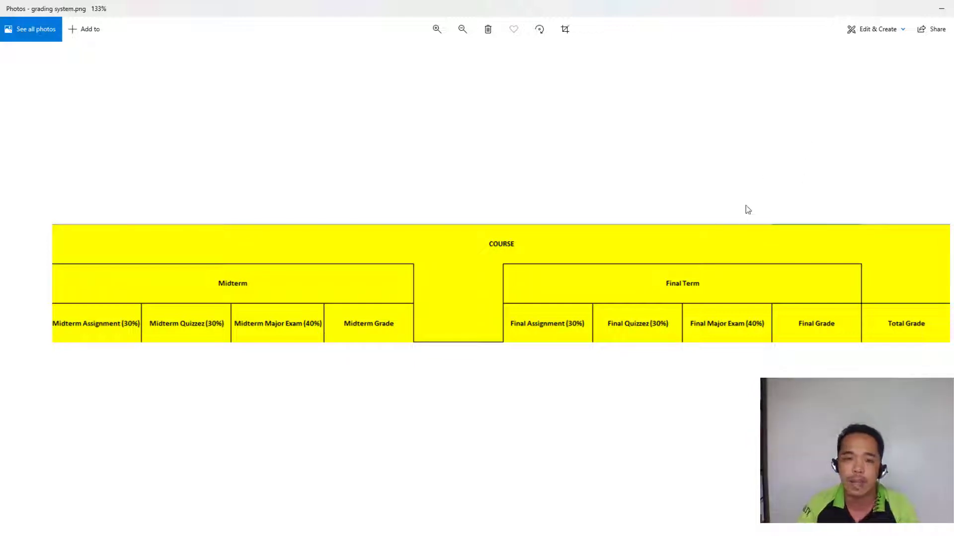
- Switch from the grading system image to the browser, open norsubayawan.com/elearning/ and log in with the saved account
left_click(940, 9)
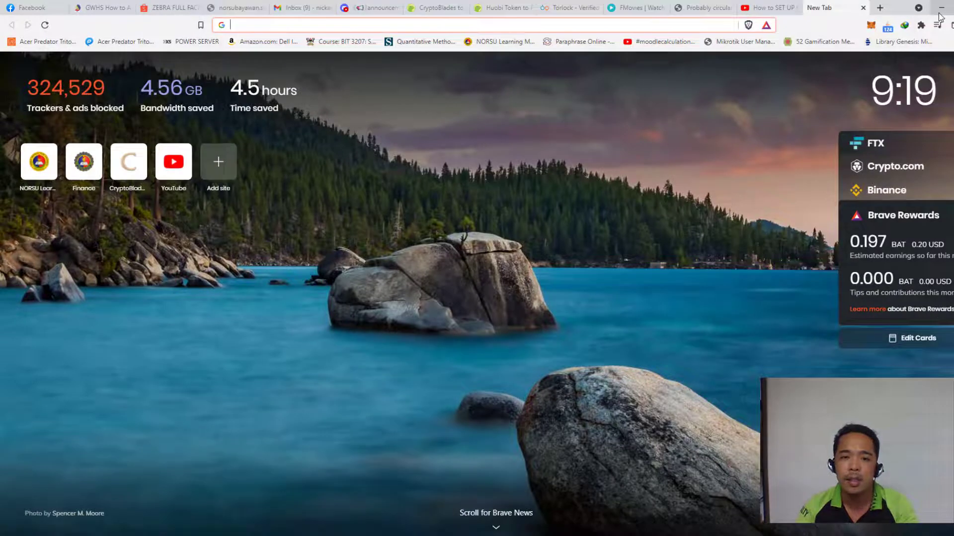
left_click(556, 27)
type("norsubayawan.com/elearning/")
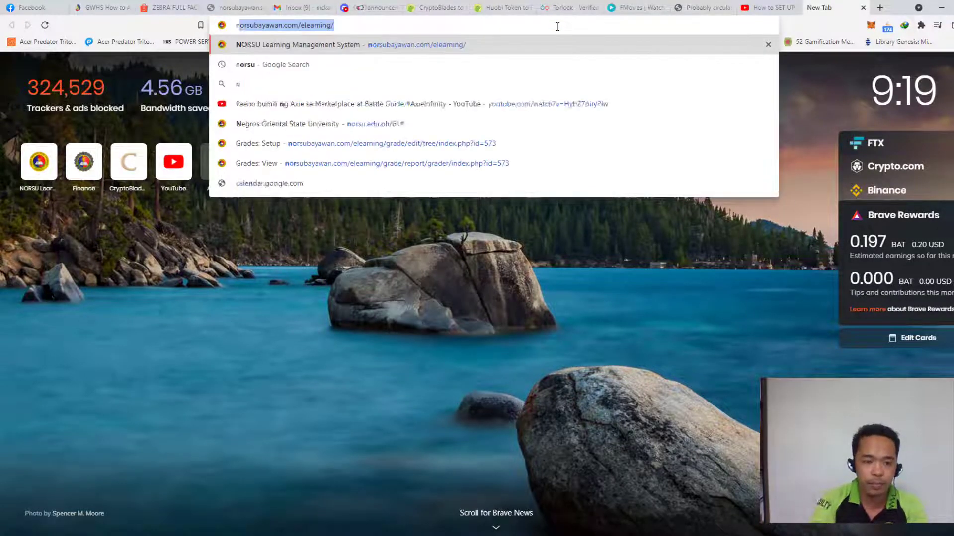
key("Return")
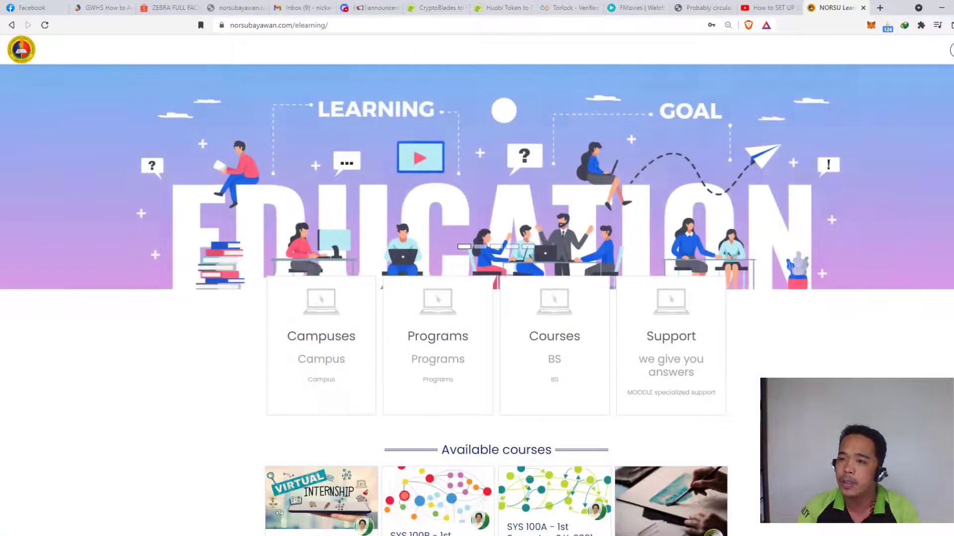
left_click(877, 126)
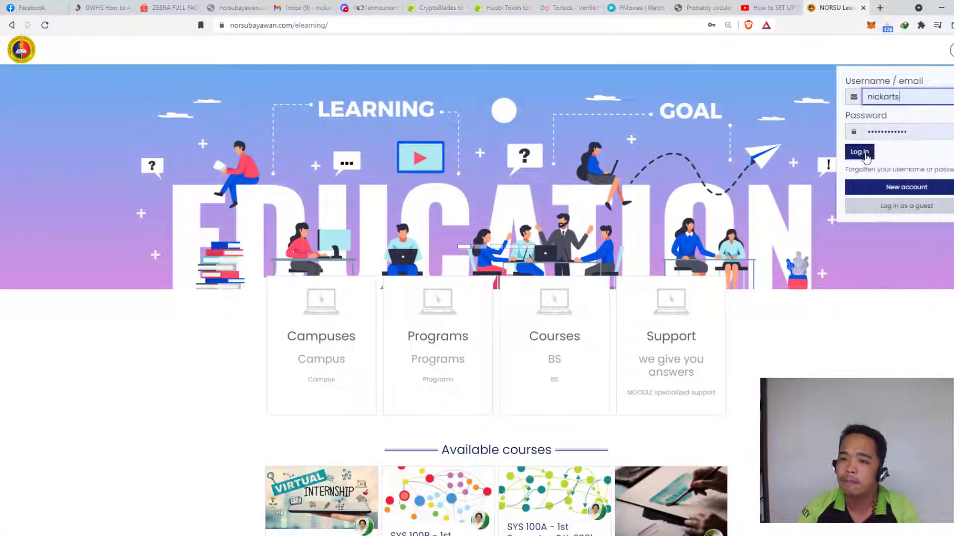
left_click(865, 155)
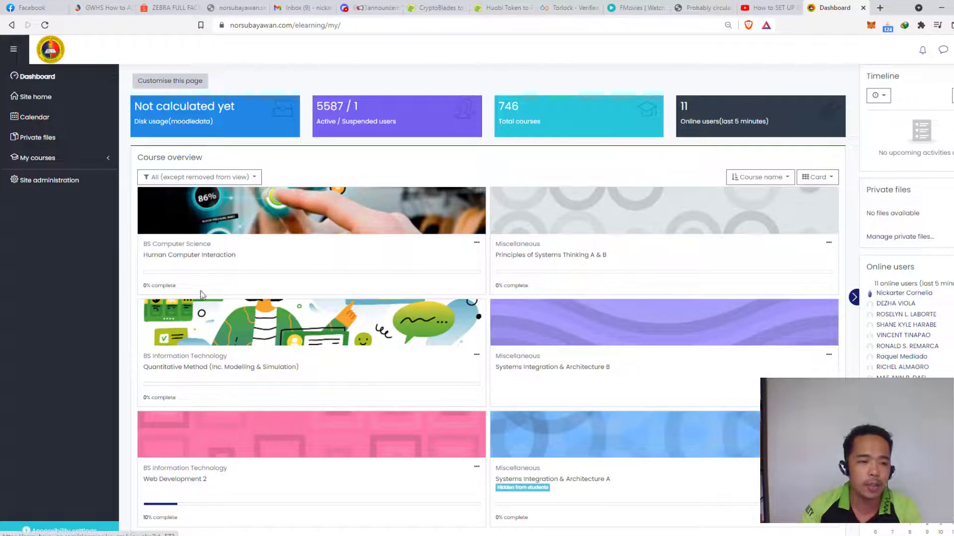
- Open the grader report of the Human Computer Interaction course and look through its graded activities
left_click(209, 257)
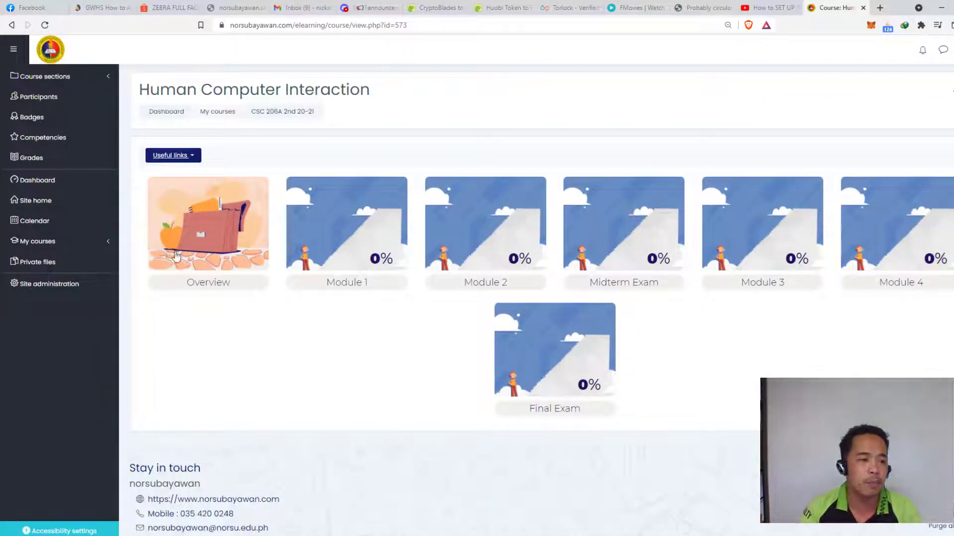
left_click(51, 160)
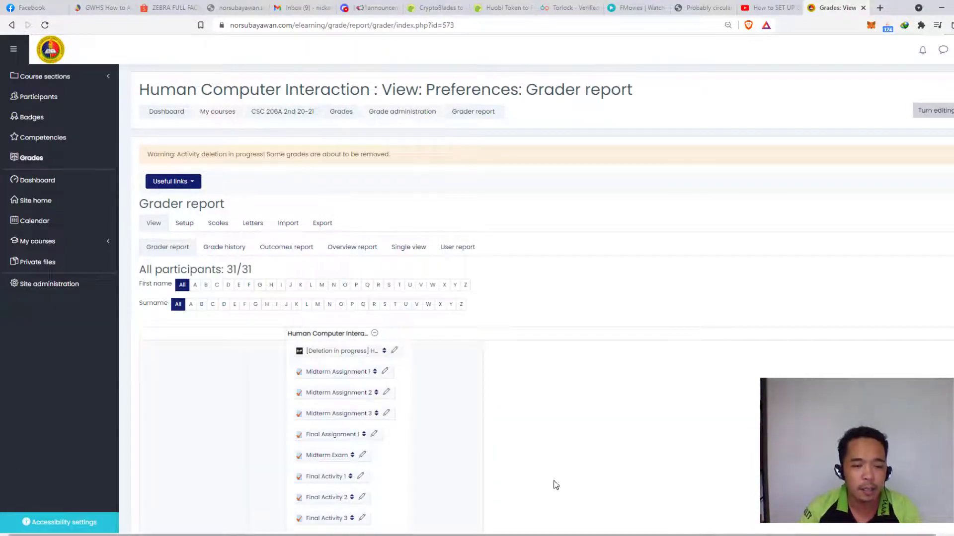
scroll(469, 392, "down", 6)
scroll(467, 395, "up", 4)
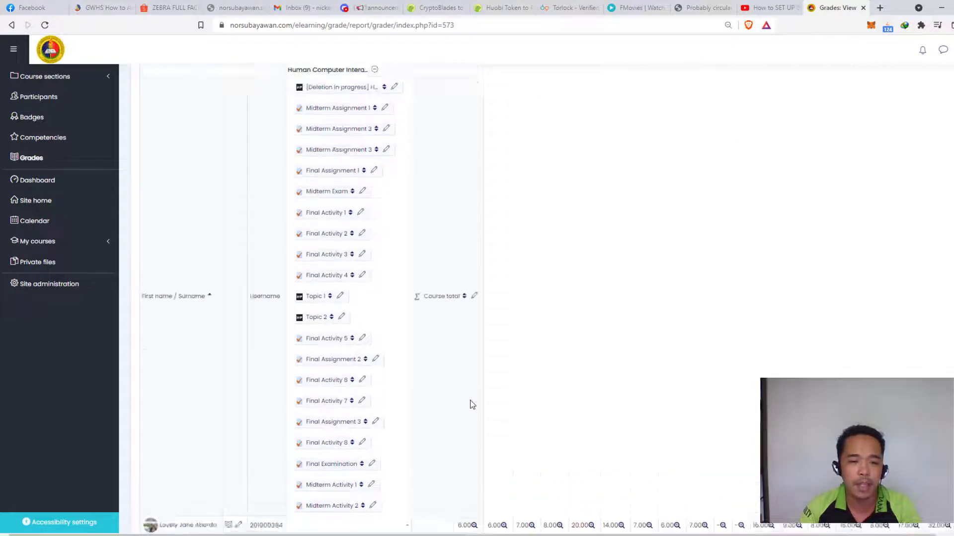
scroll(423, 396, "up", 1)
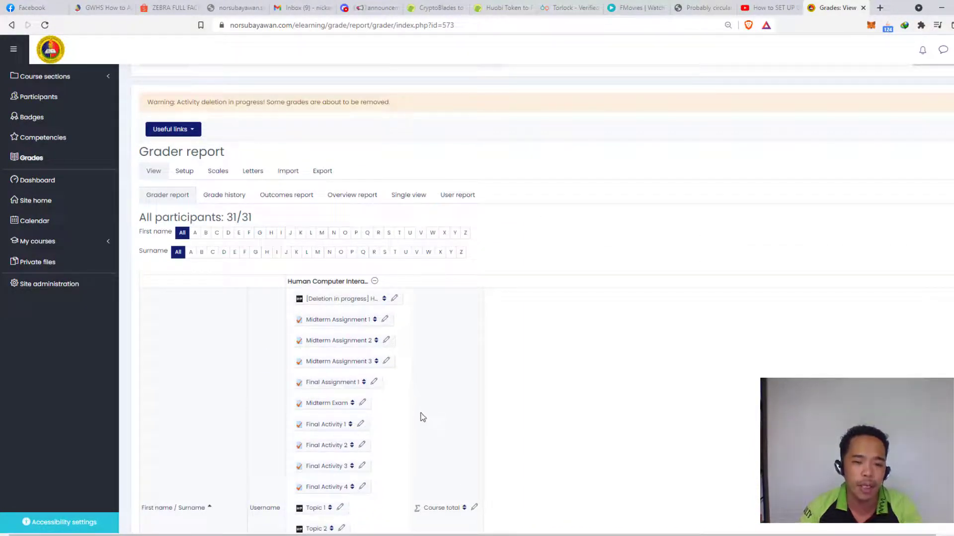
scroll(238, 293, "up", 1)
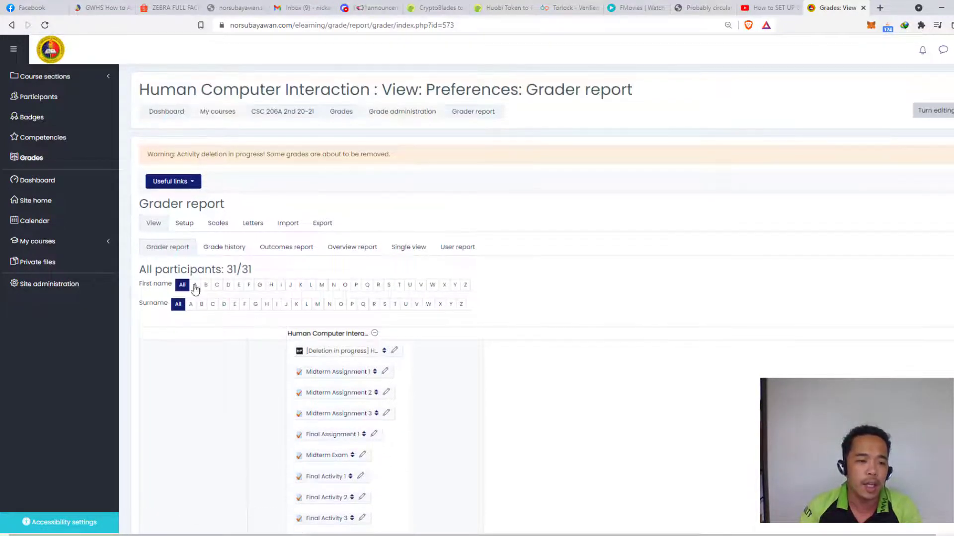
- Open the course's Gradebook setup and compare its grade items with the grading system image
left_click(185, 226)
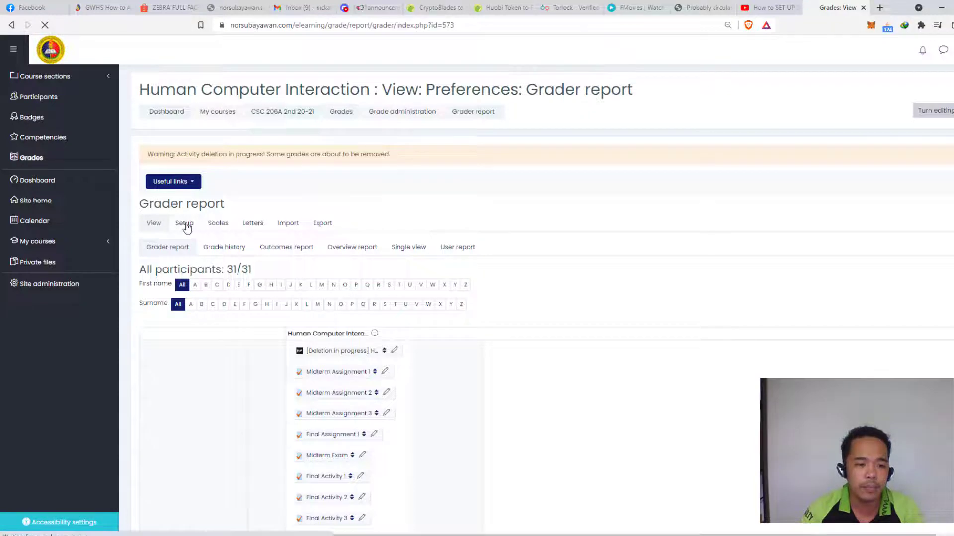
scroll(687, 342, "down", 6)
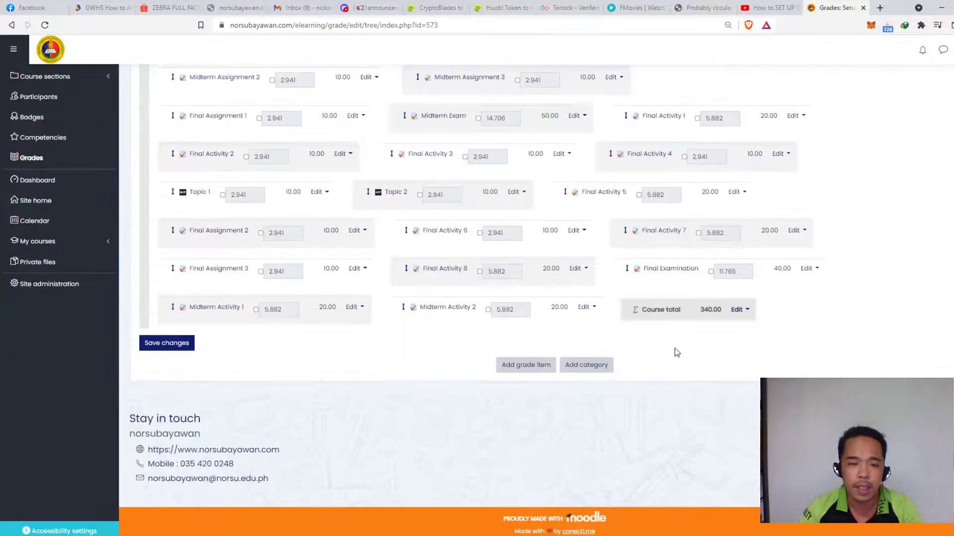
scroll(674, 351, "up", 2)
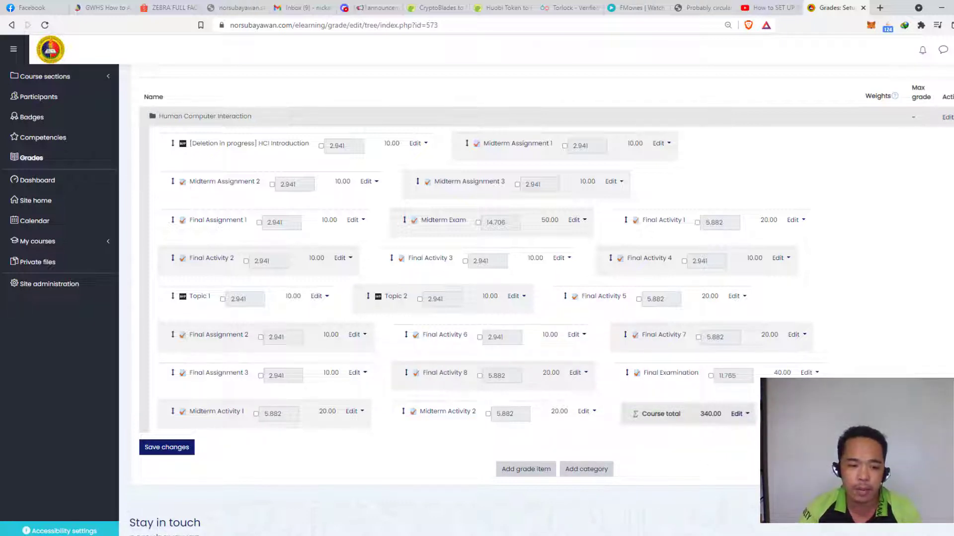
key("alt+Tab")
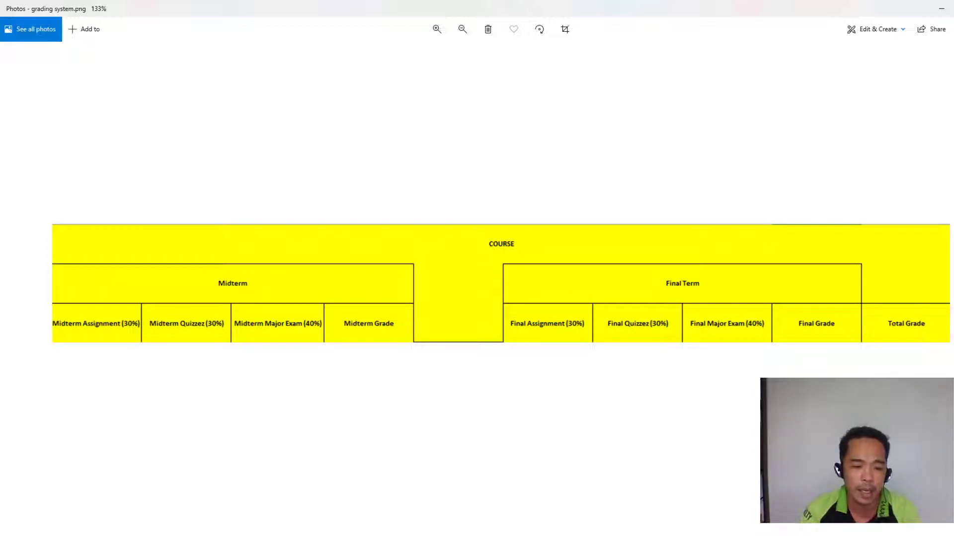
key("alt+Tab")
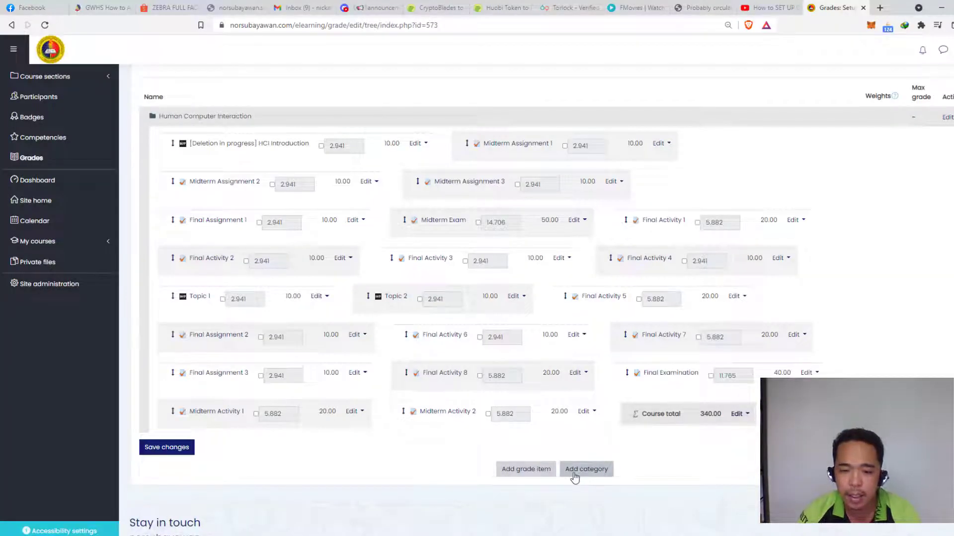
- Add a grade category named Midterm to the gradebook, save it and continue past the grade recalculation
left_click(574, 476)
left_click(388, 233)
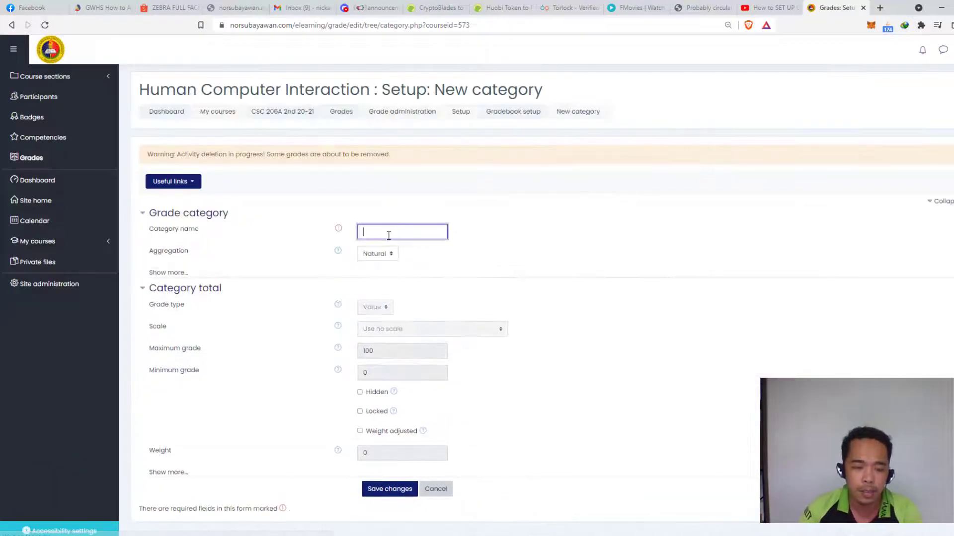
type("Midter")
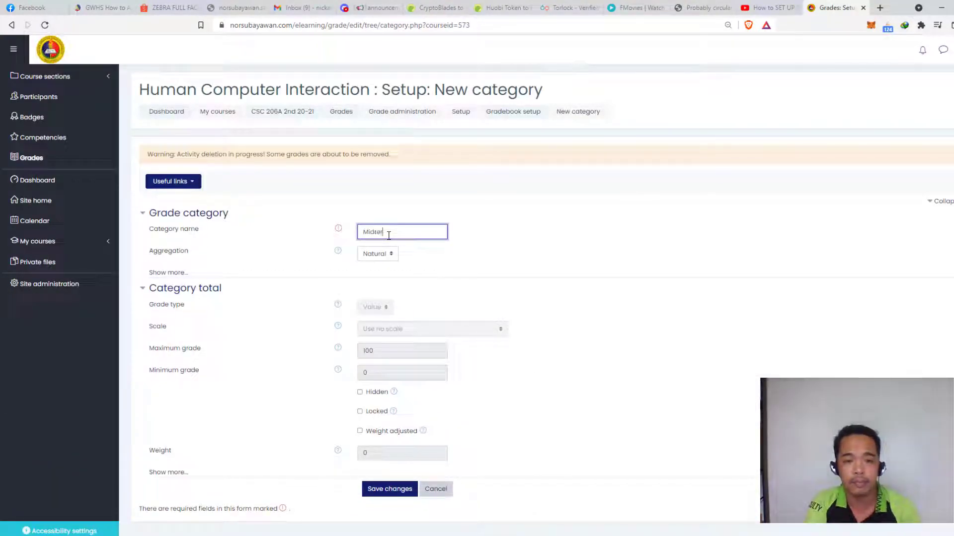
type("m")
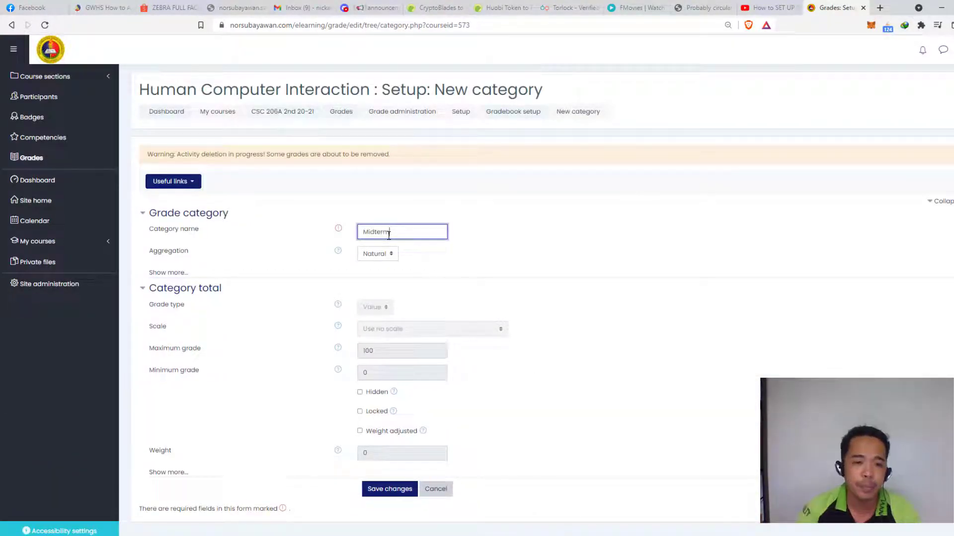
left_click(401, 498)
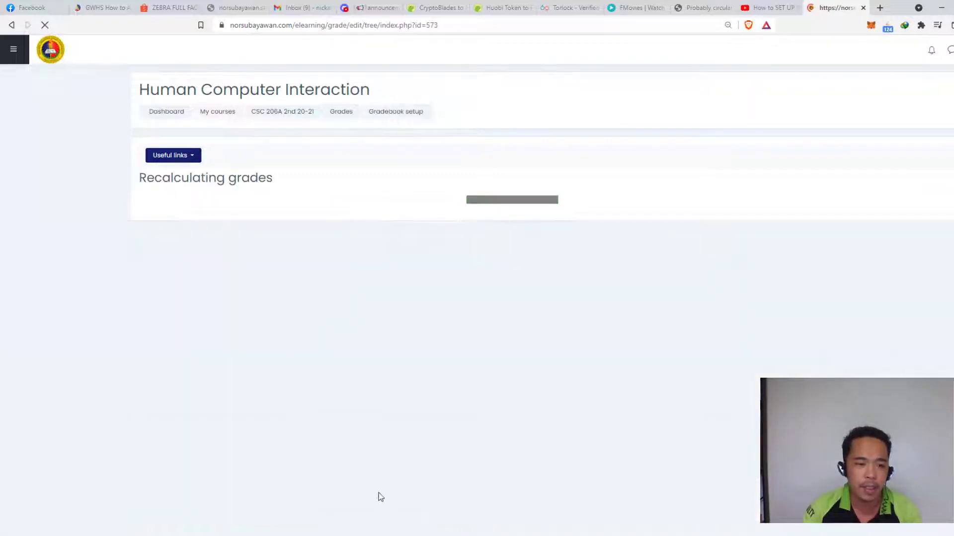
left_click(565, 240)
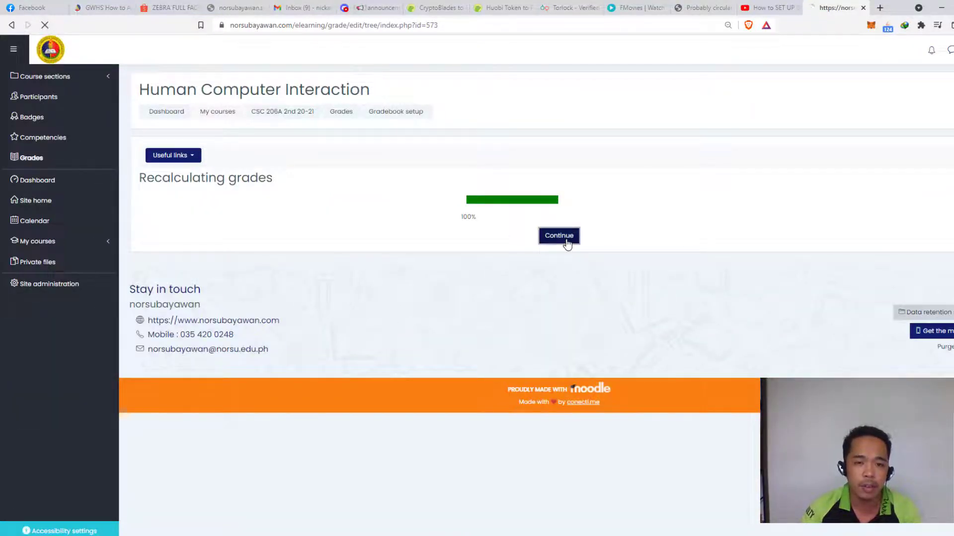
- Examine where the Midterm category sits in the gradebook setup and check the grading system image for its subcategories
scroll(509, 403, "down", 10)
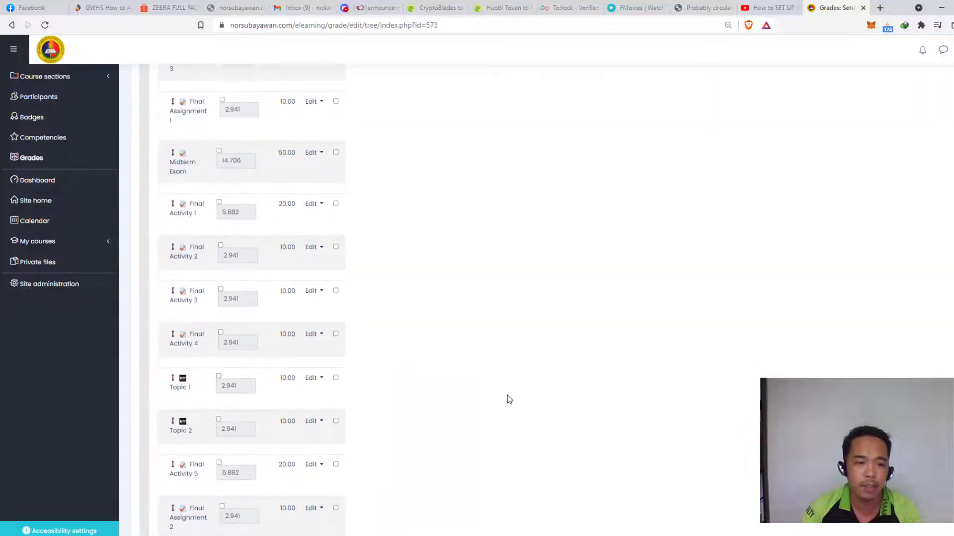
scroll(212, 127, "up", 10)
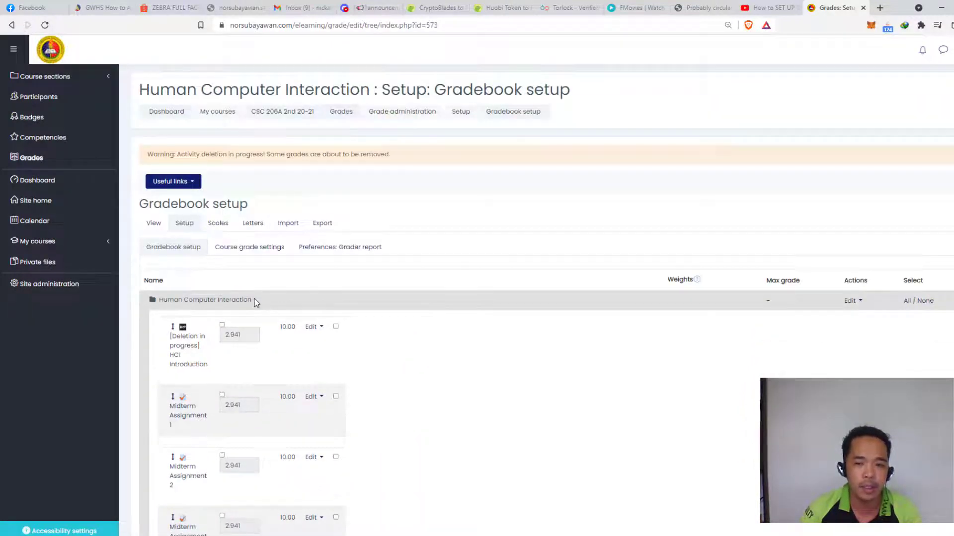
left_click_drag(150, 302, 302, 300)
scroll(486, 349, "down", 7)
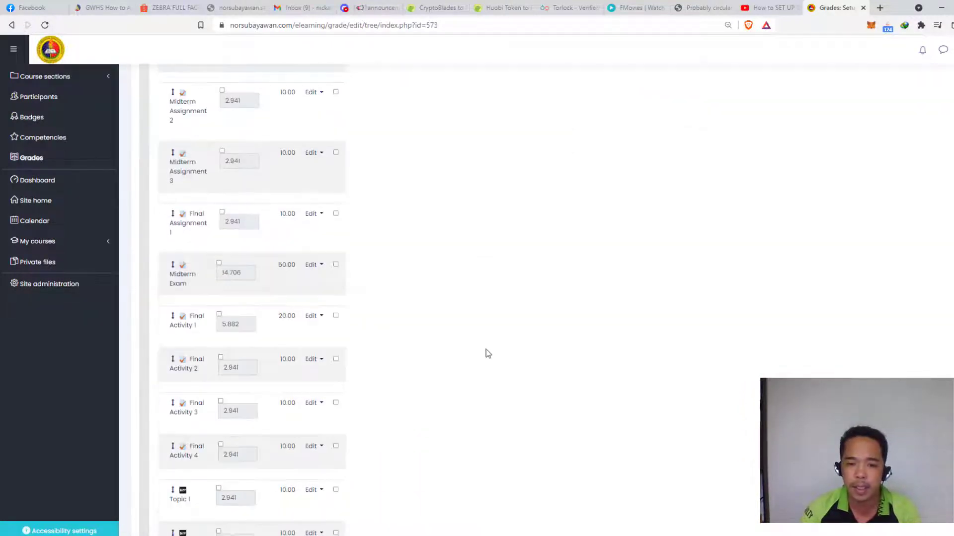
scroll(486, 350, "down", 10)
scroll(327, 278, "up", 2)
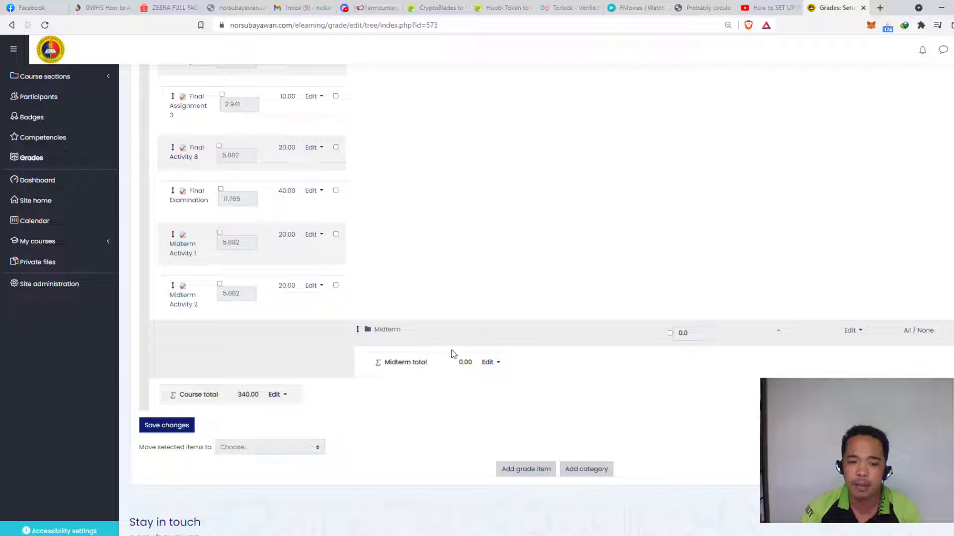
scroll(254, 291, "up", 10)
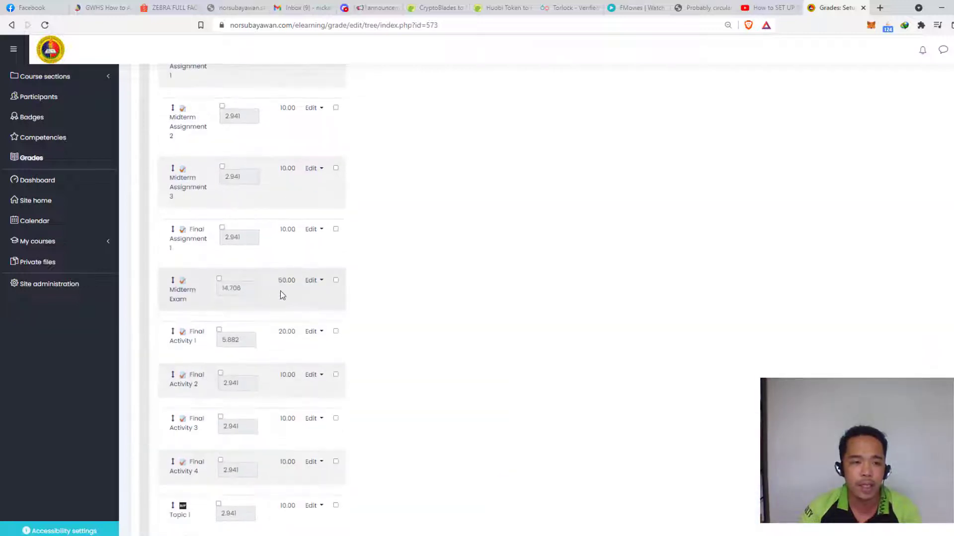
scroll(280, 293, "down", 12)
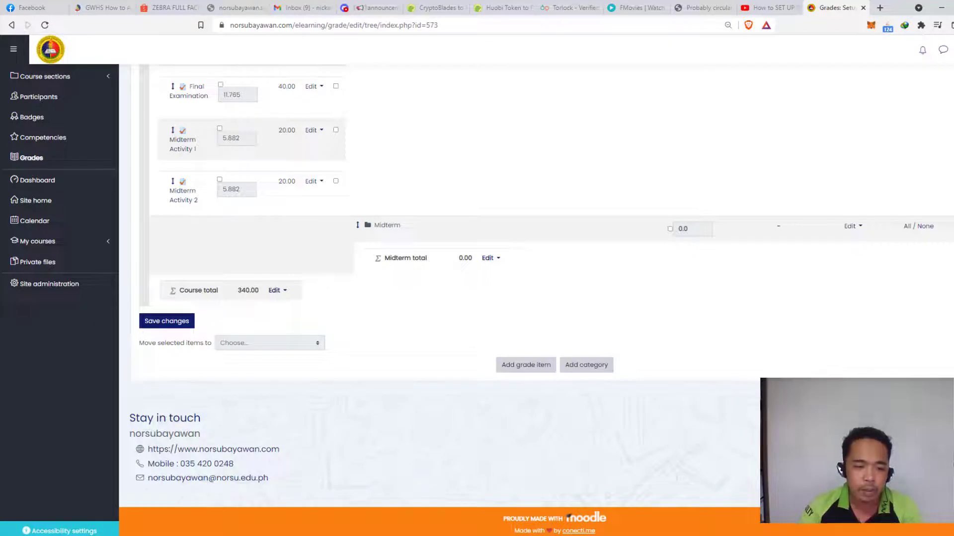
key("alt+Tab")
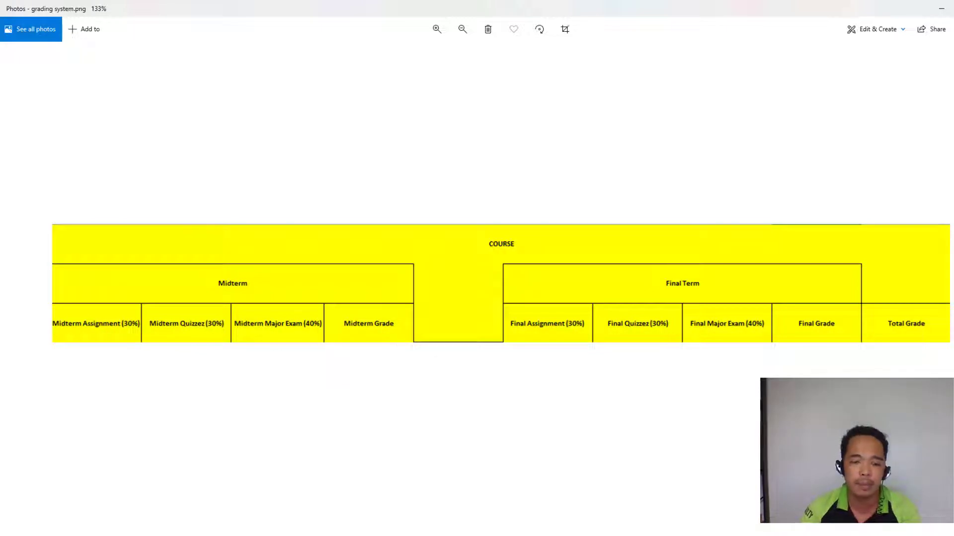
key("alt+Tab")
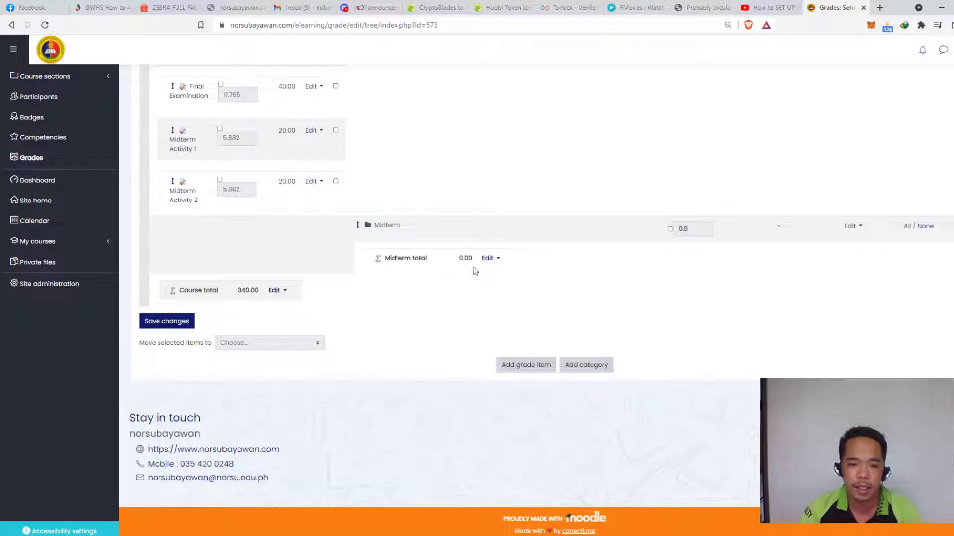
- Start another new grade category and name it Midterm Activities
left_click(598, 368)
left_click(412, 232)
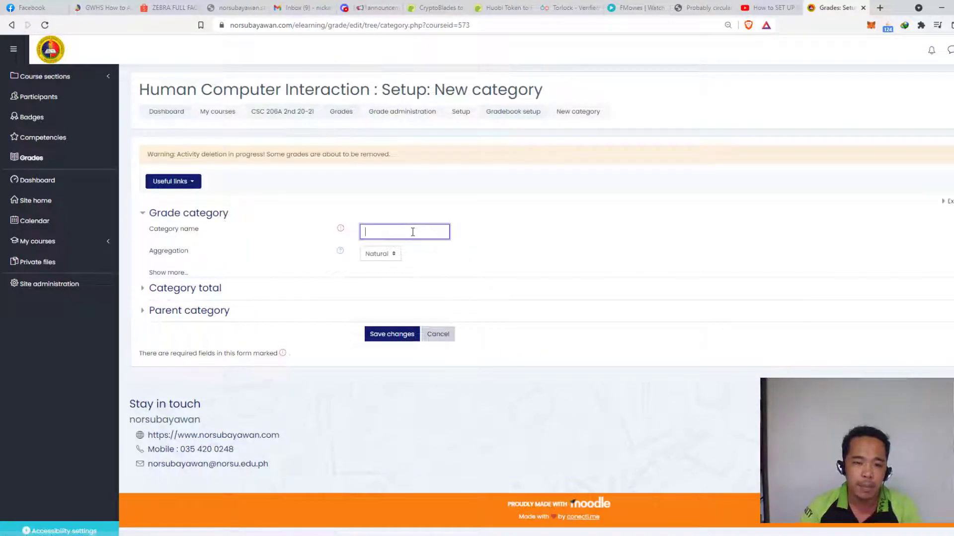
type("Midter")
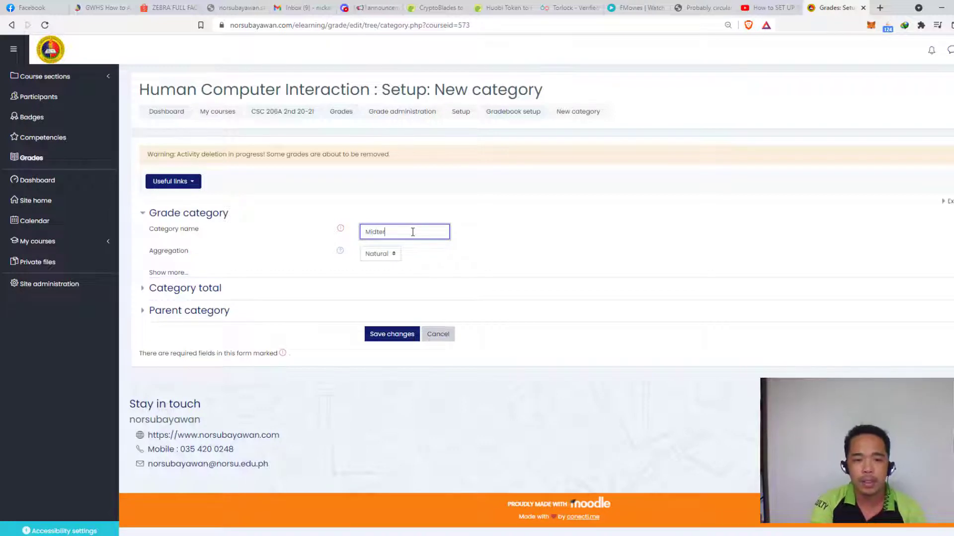
type("m Acitiv")
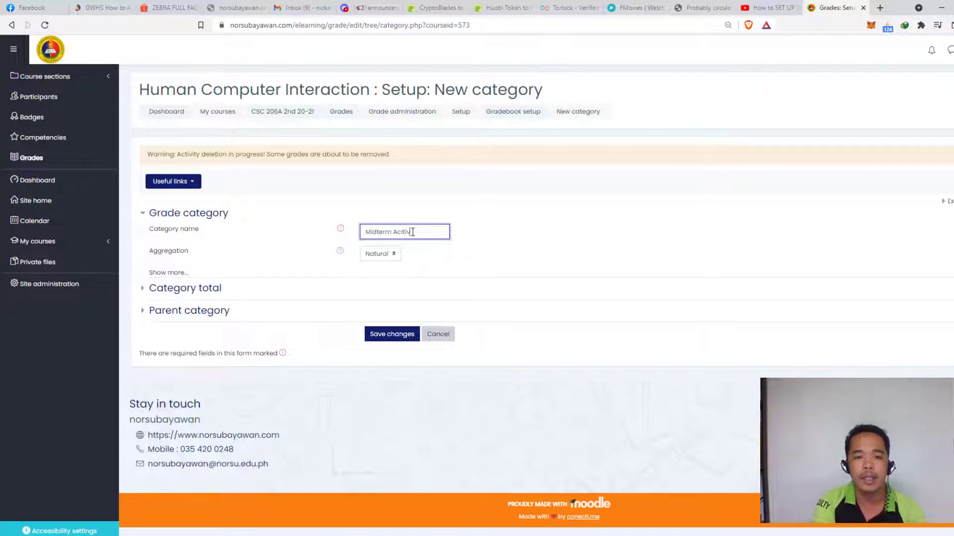
key("BackSpace")
key("BackSpace")
key("BackSpace")
key("BackSpace")
type("tivities")
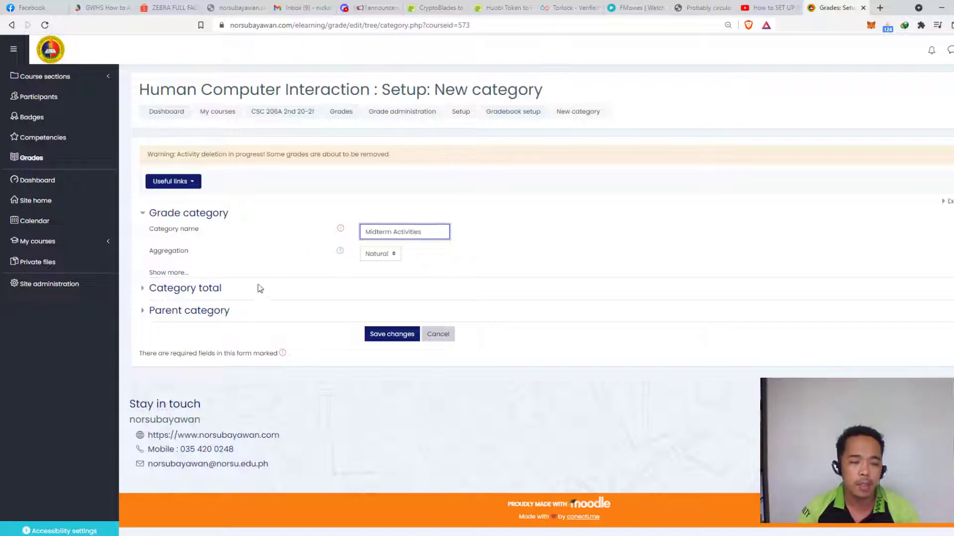
- Place the Midterm Activities category under the Midterm parent category, save it and continue past the grade recalculation
left_click(168, 313)
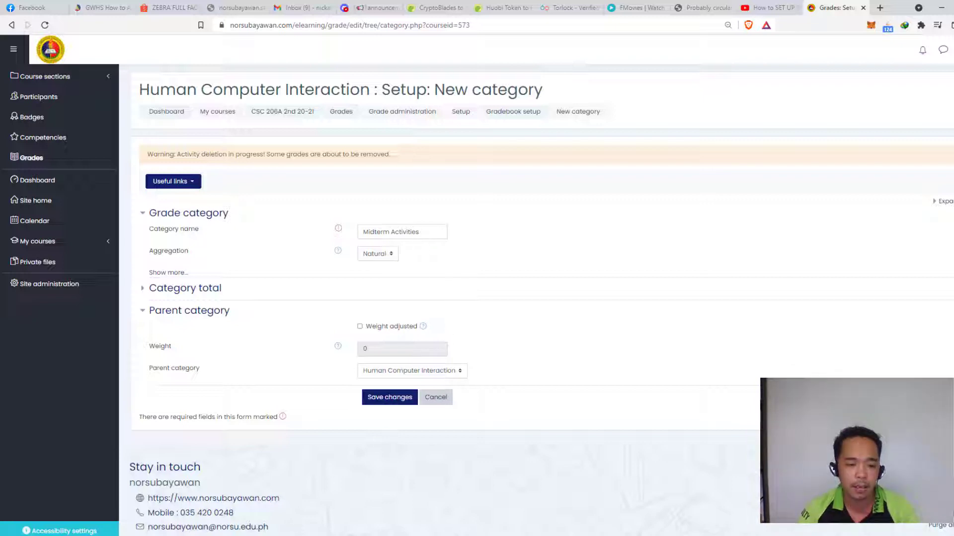
left_click(283, 530)
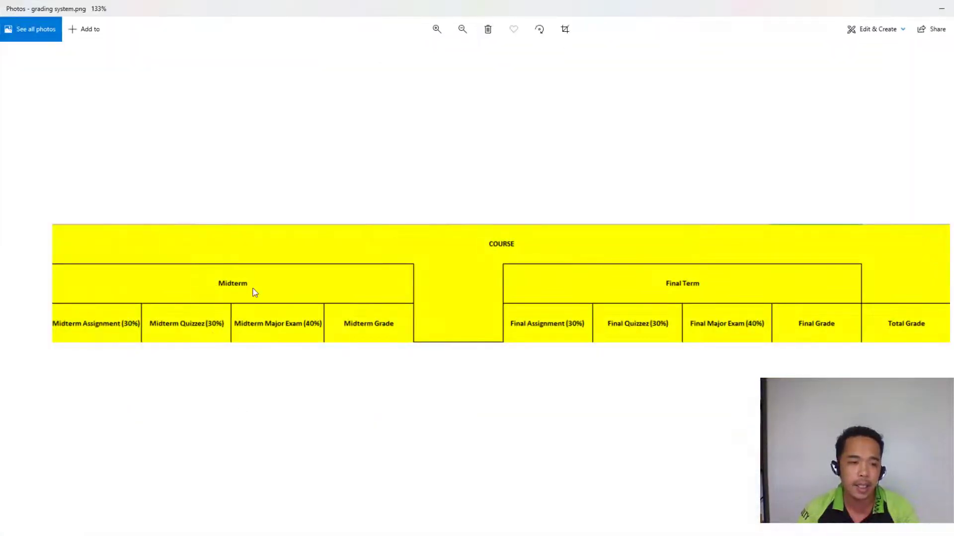
key("alt+Tab")
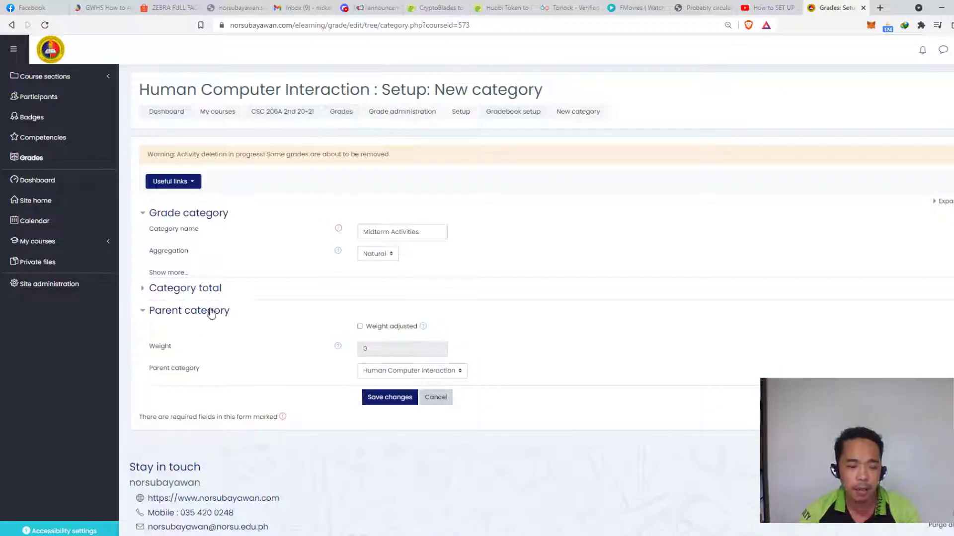
left_click(421, 376)
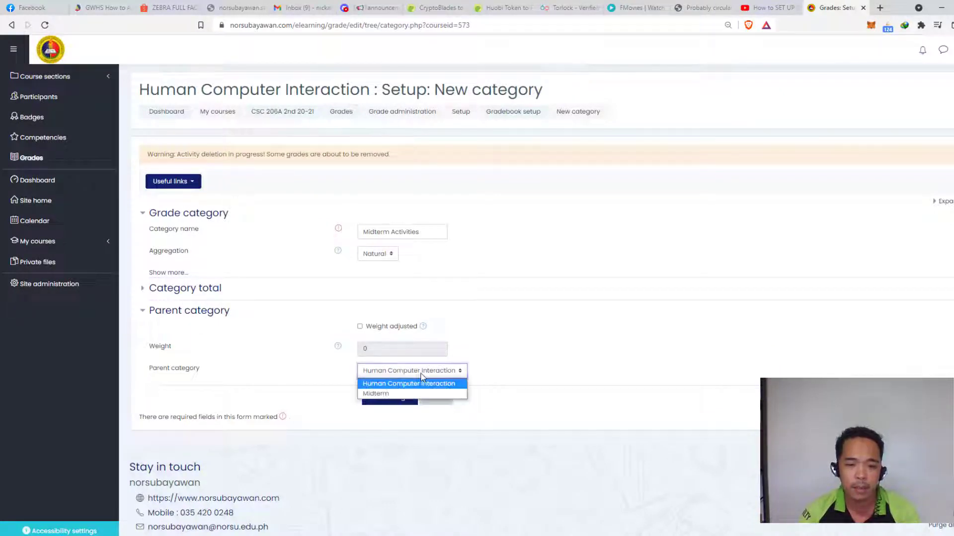
left_click(387, 394)
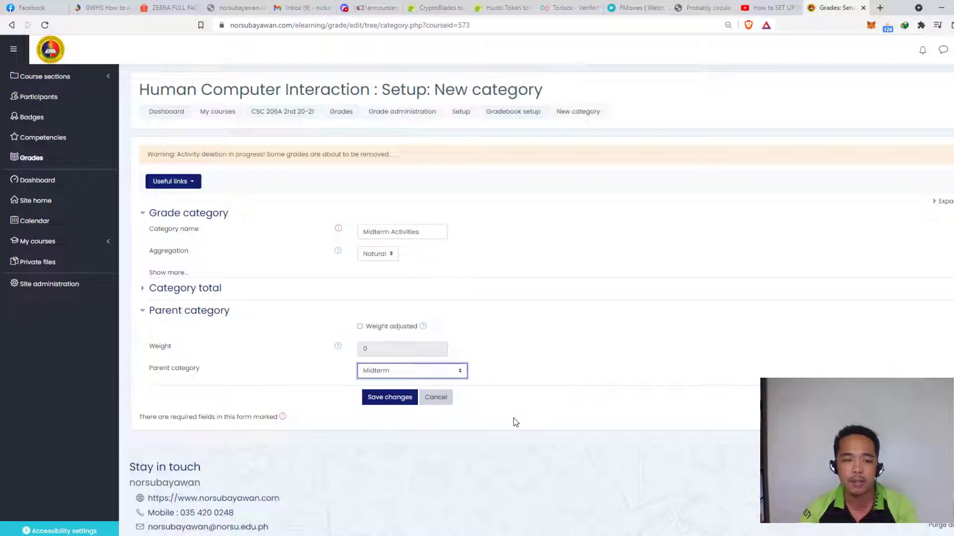
left_click(391, 401)
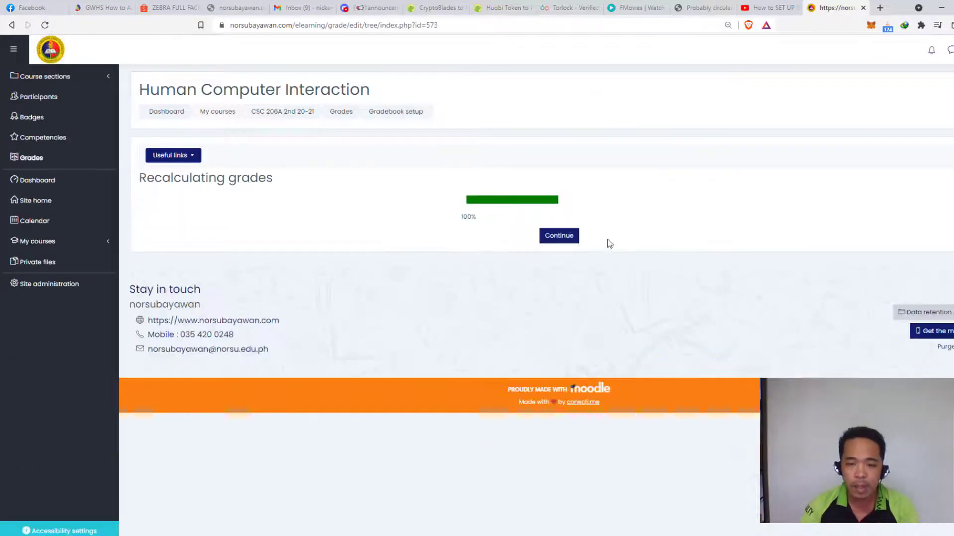
left_click(568, 239)
- Check the grading system image for the next midterm subcategory and start a new grade category named Midterm Assignments
scroll(629, 307, "down", 5)
scroll(630, 313, "down", 12)
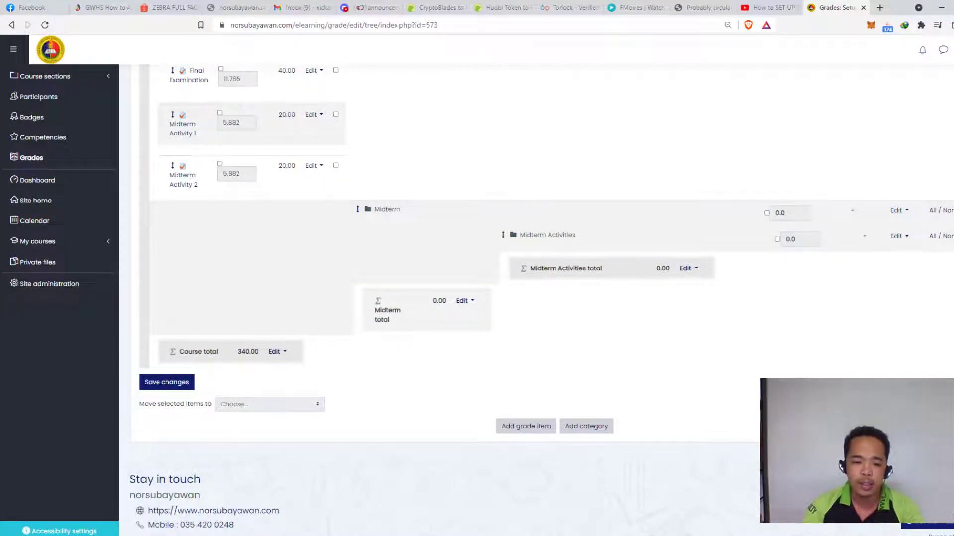
left_click(321, 514)
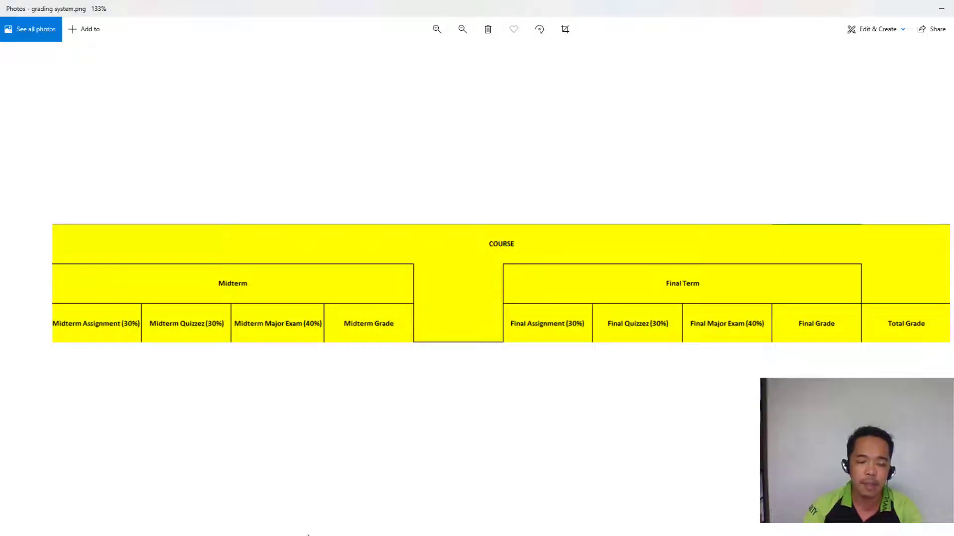
left_click(462, 527)
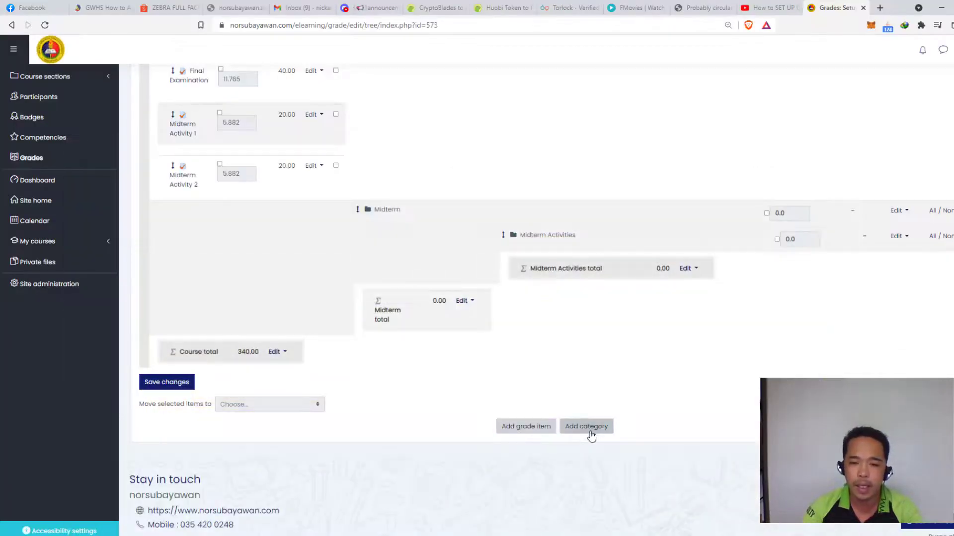
left_click(591, 435)
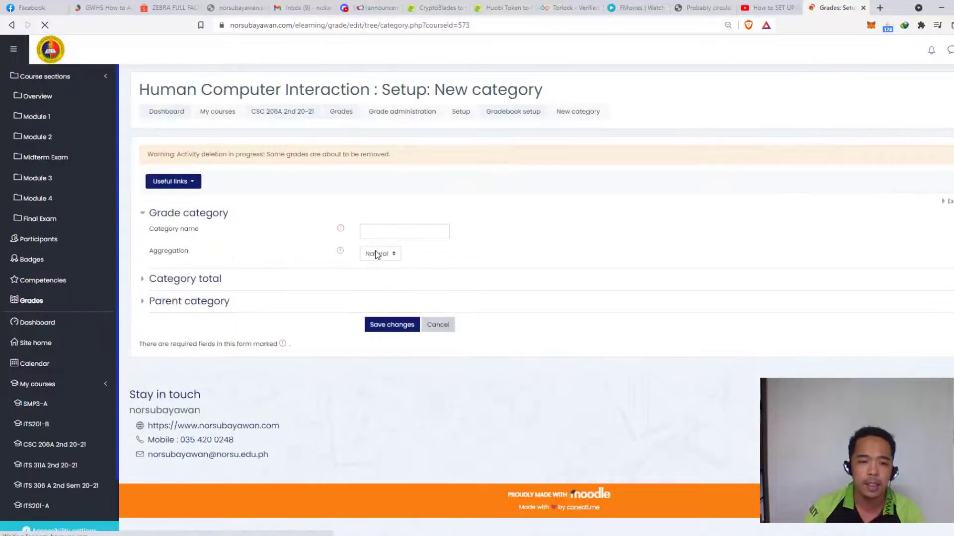
left_click(389, 229)
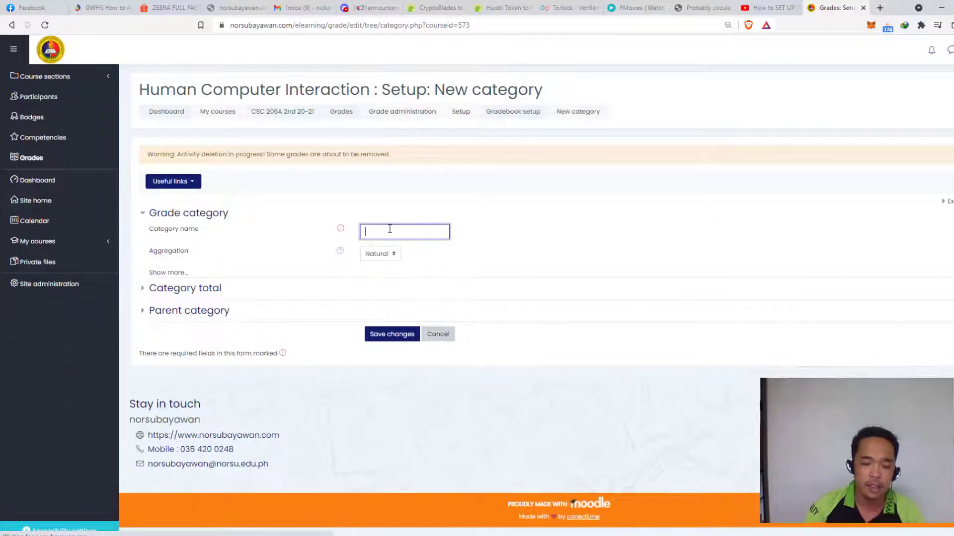
type("Midter")
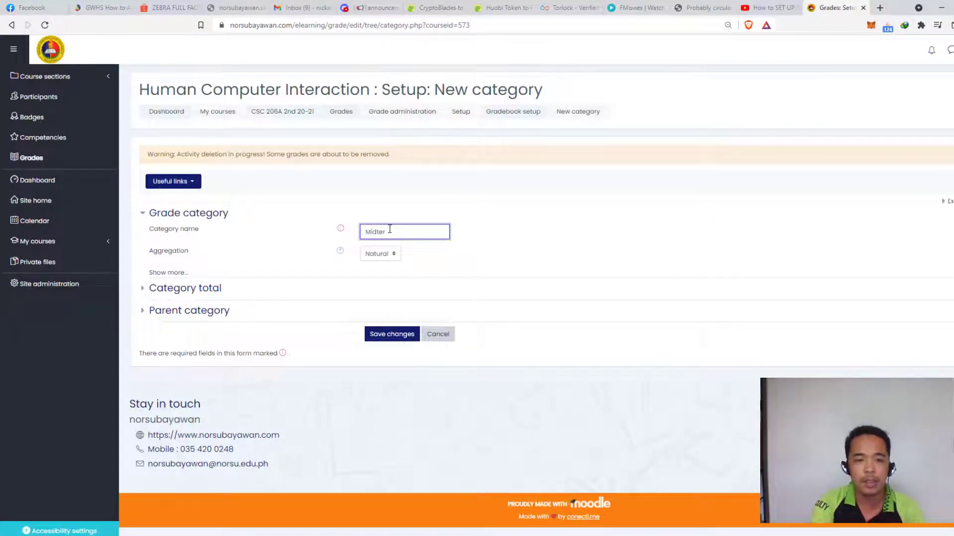
type("m Ass")
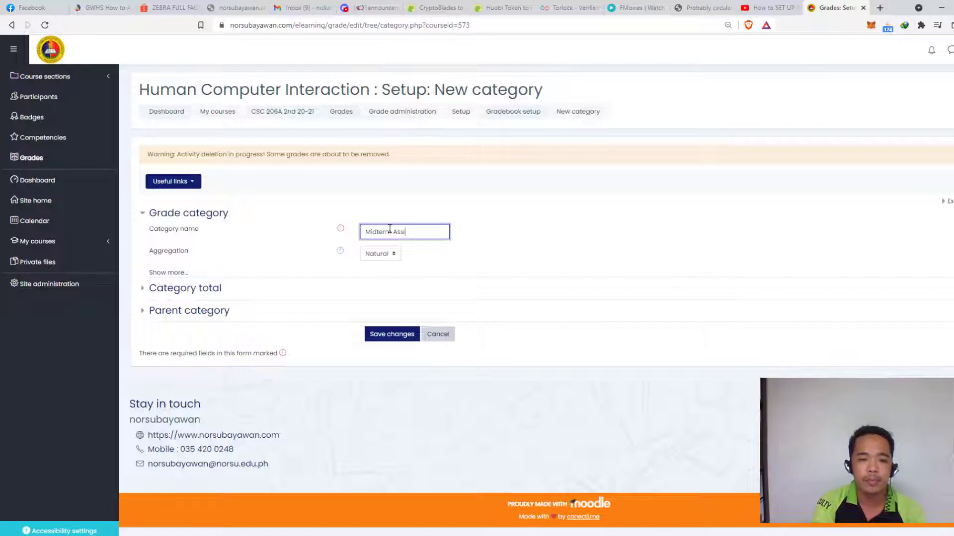
type("ignments")
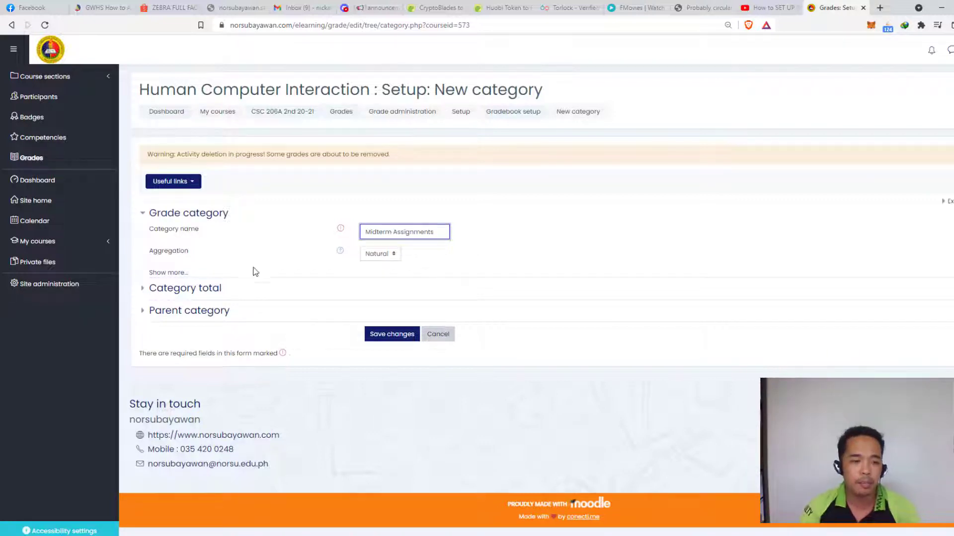
- Make Midterm the parent of the Midterm Assignments category, save it and continue past the grade recalculation
left_click(171, 312)
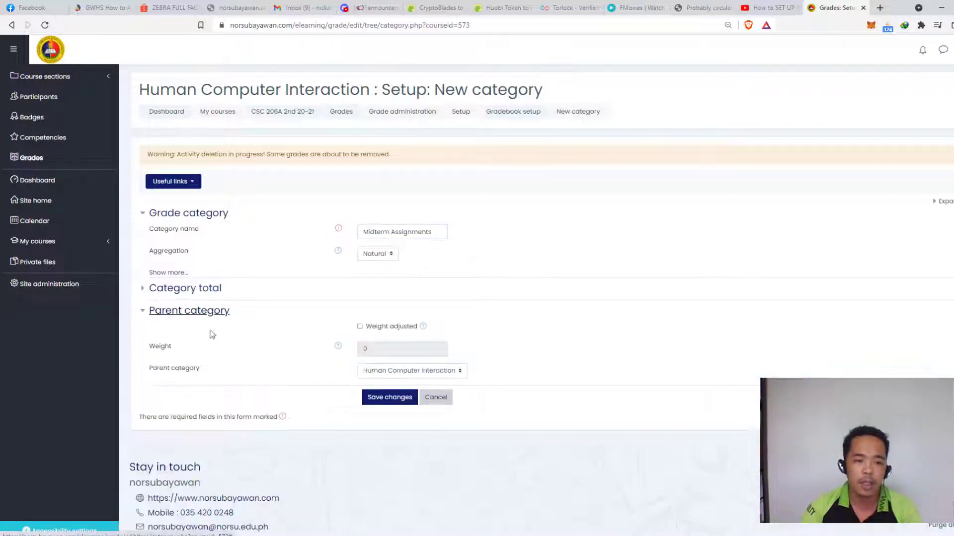
left_click(411, 373)
left_click(404, 395)
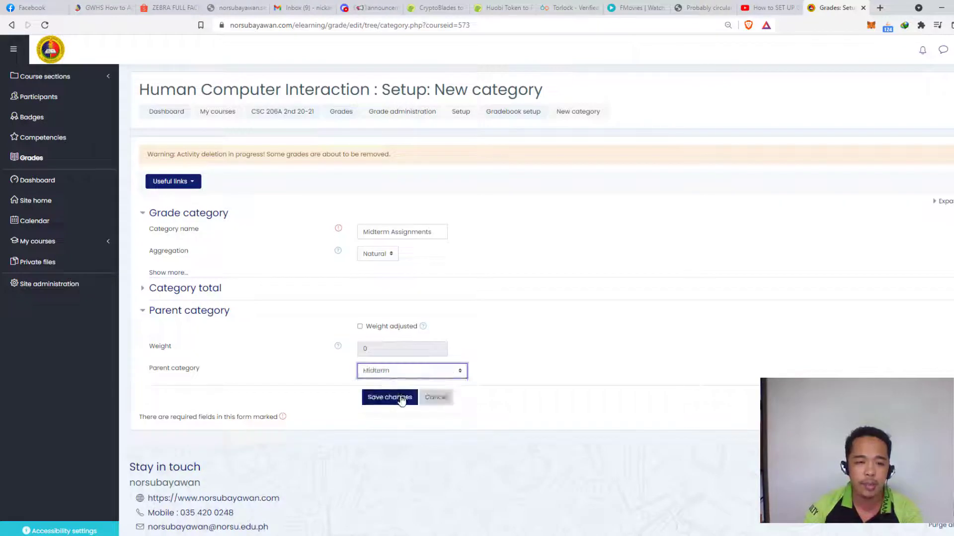
left_click(386, 399)
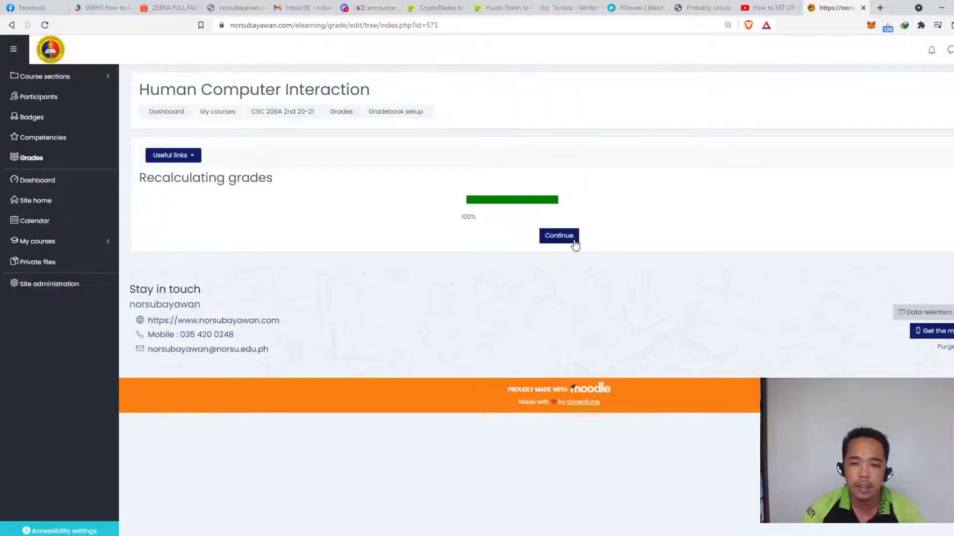
left_click(572, 242)
- Start another new grade category in the gradebook setup and name it Midterm Major Exam
scroll(615, 363, "down", 5)
scroll(621, 371, "down", 15)
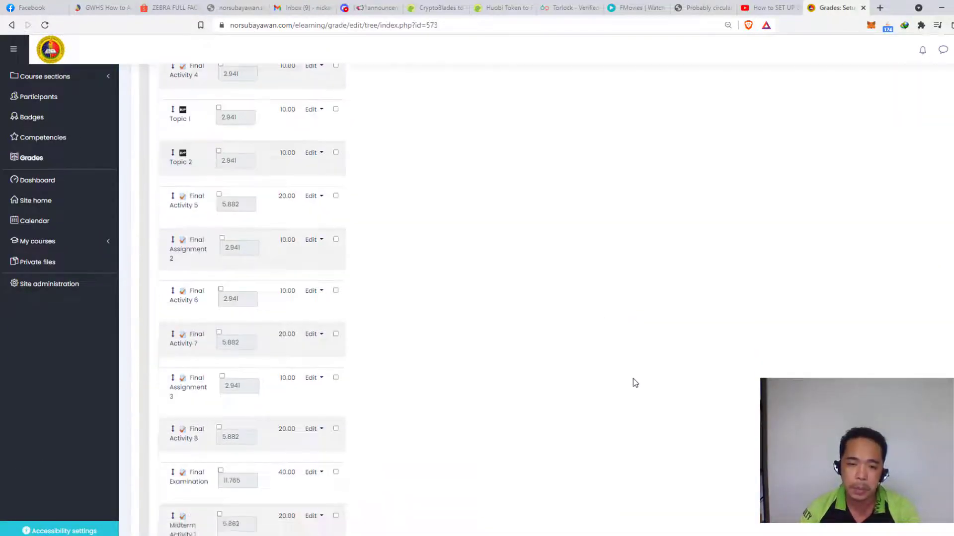
scroll(639, 368, "up", 2)
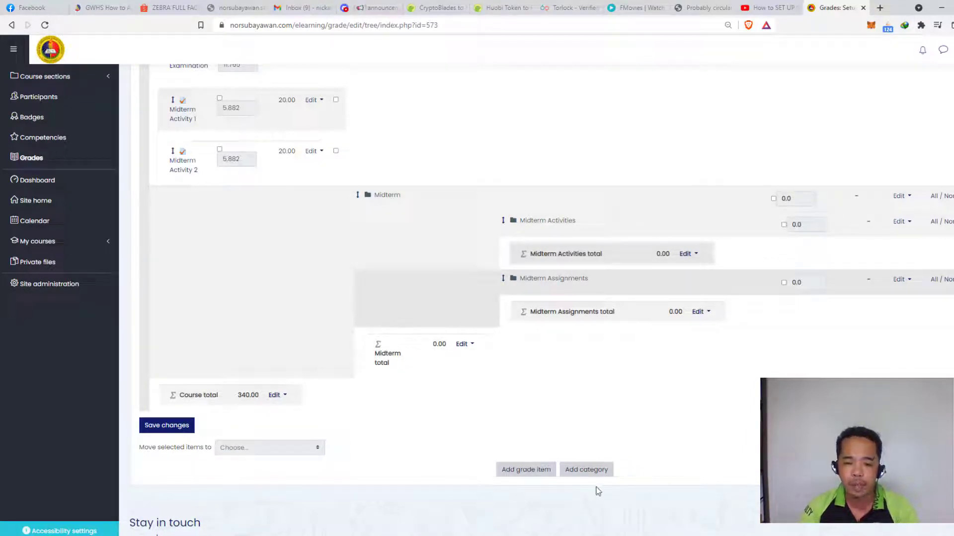
left_click(592, 471)
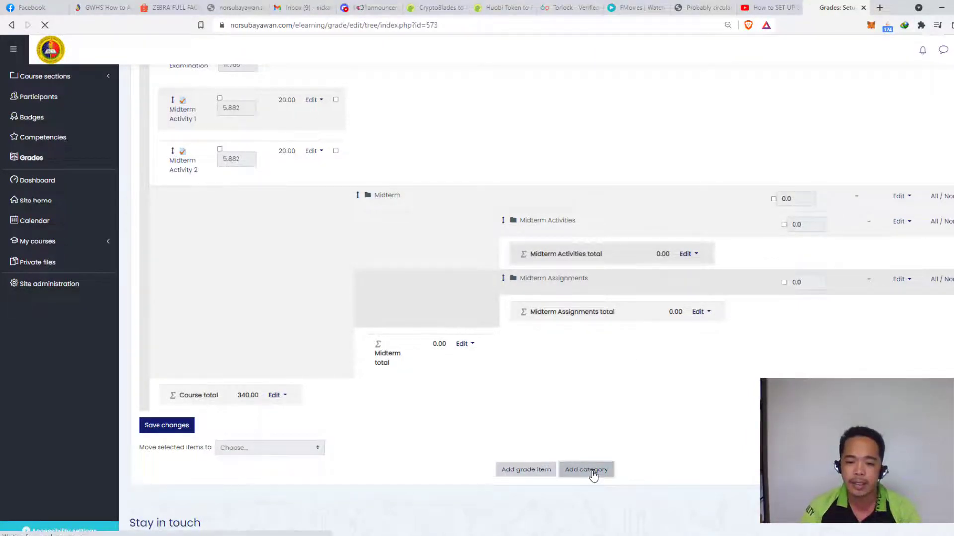
left_click(405, 227)
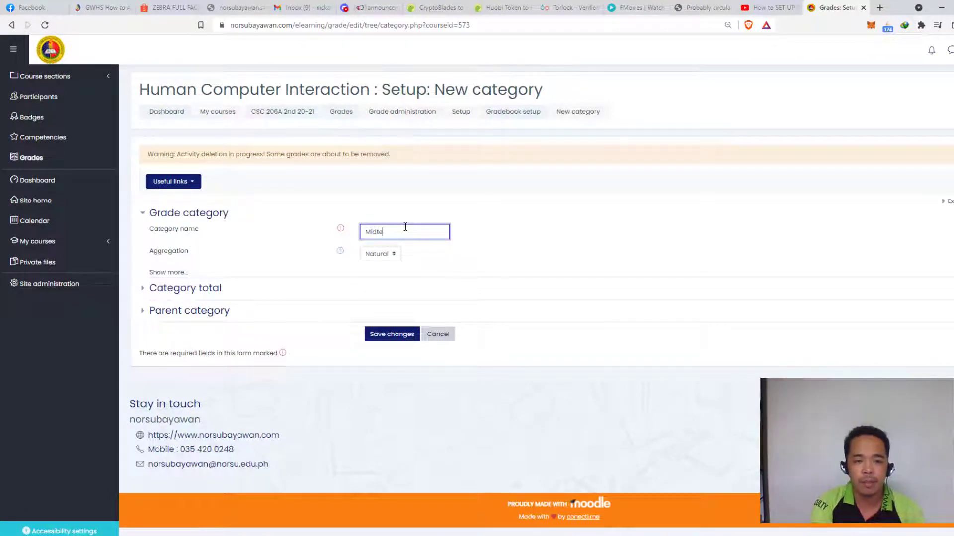
type("Midterm Major Exam")
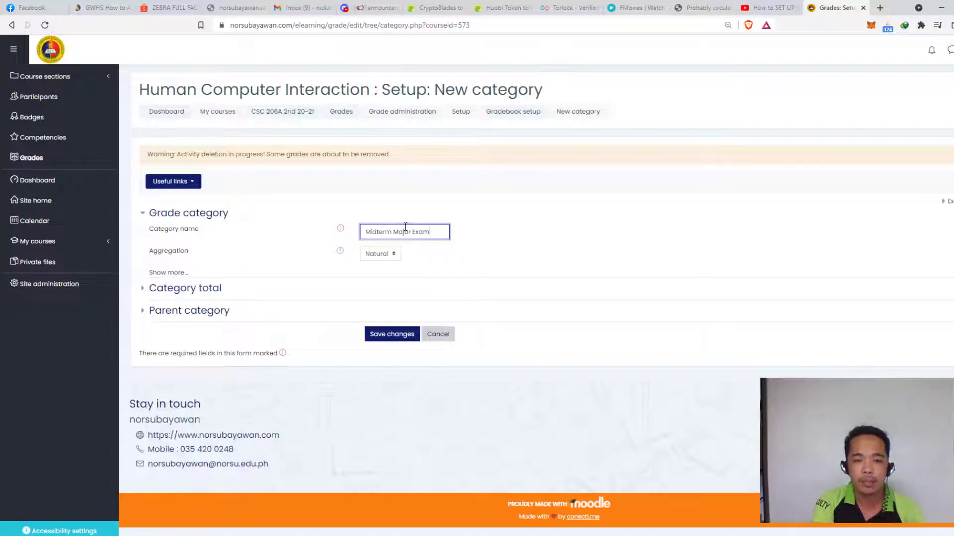
- Set the Midterm Major Exam category's parent to Midterm, save it and continue past the grade recalculation
left_click(176, 312)
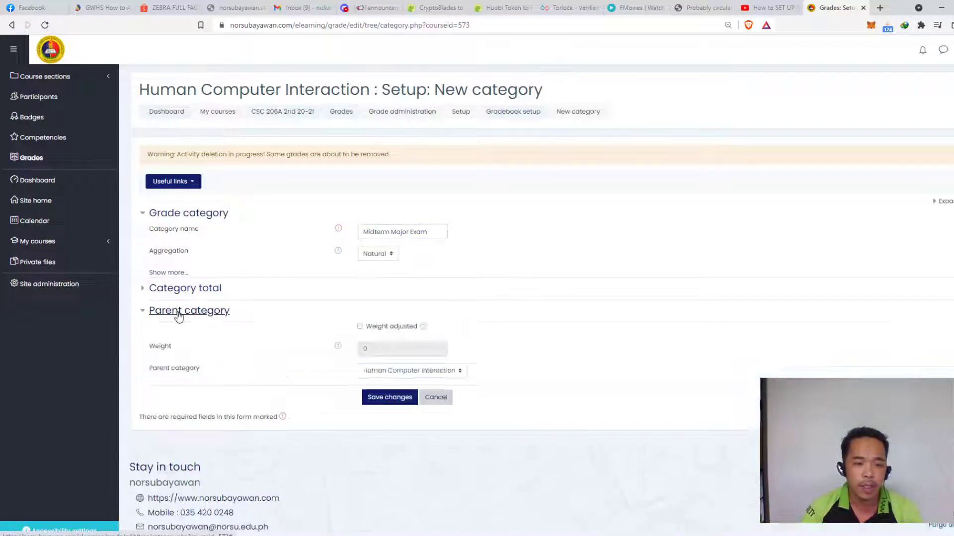
left_click(385, 373)
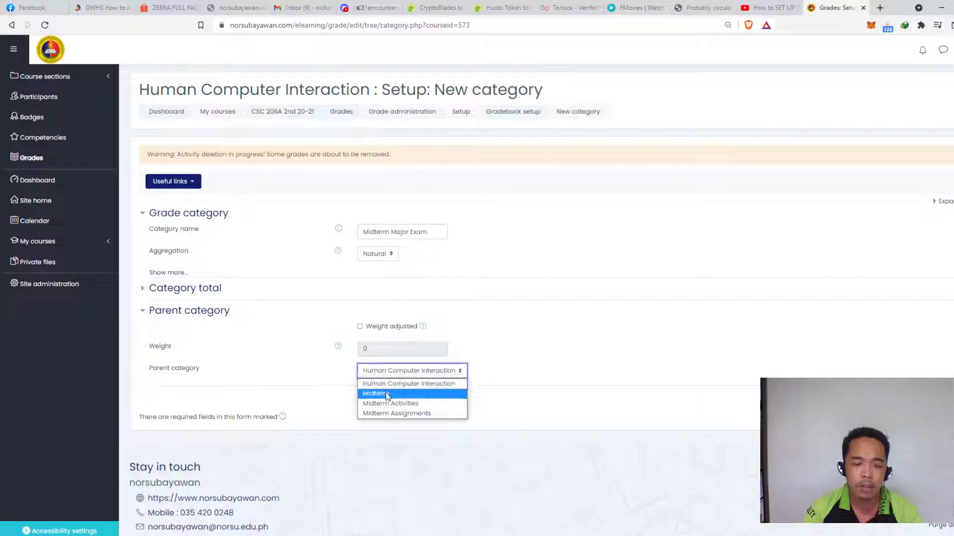
left_click(387, 394)
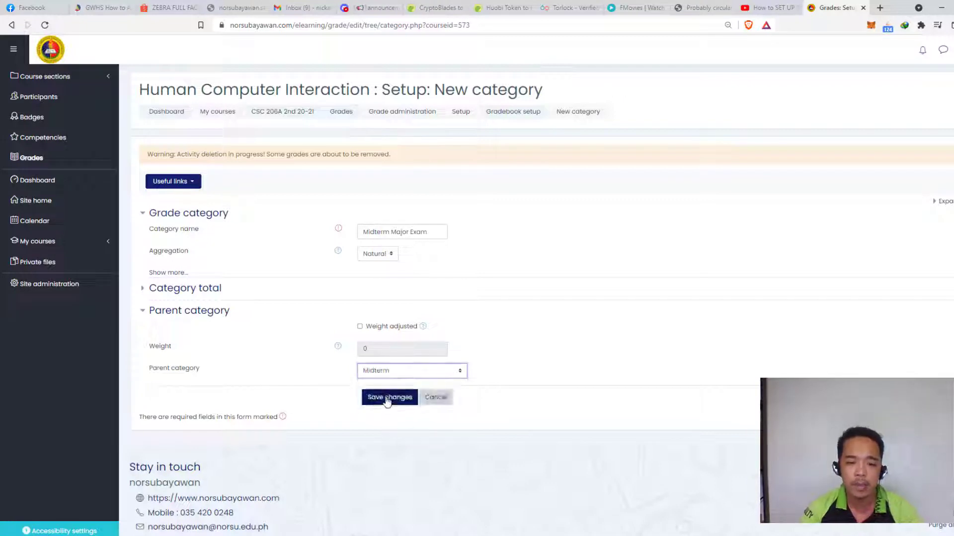
left_click(387, 399)
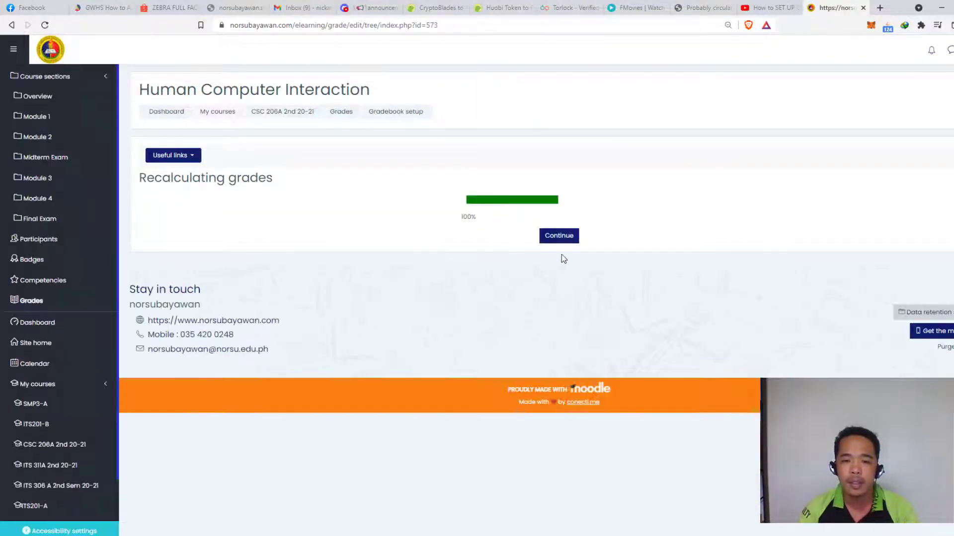
left_click(569, 244)
- Compare the midterm subcategories with the grading system image, then add and save a Finals category with Human Computer Interaction as its parent
scroll(616, 386, "down", 10)
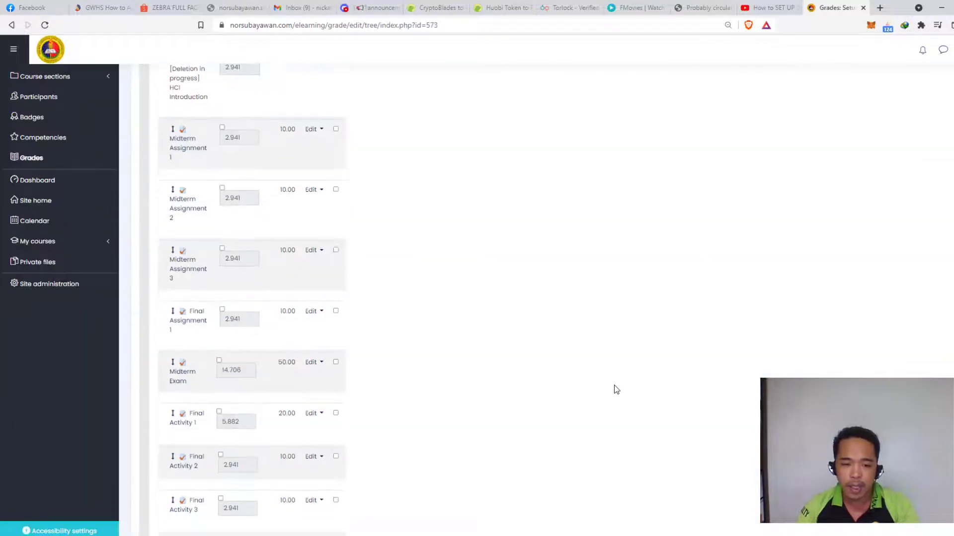
scroll(627, 392, "down", 4)
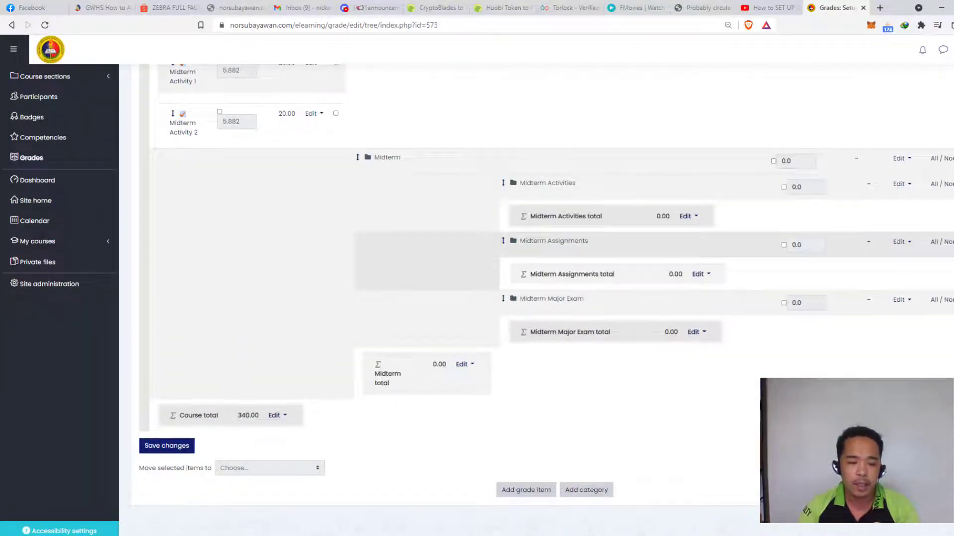
mouse_move(270, 535)
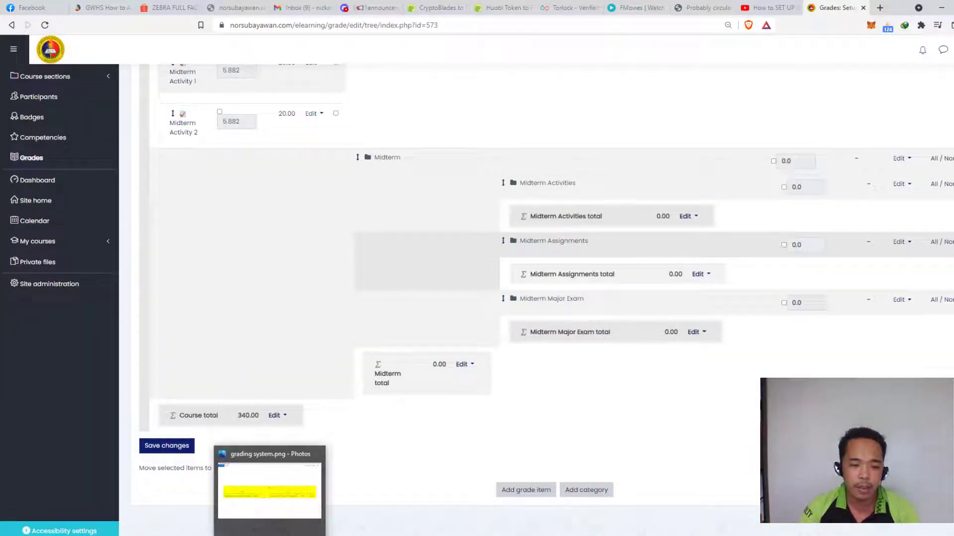
left_click(270, 492)
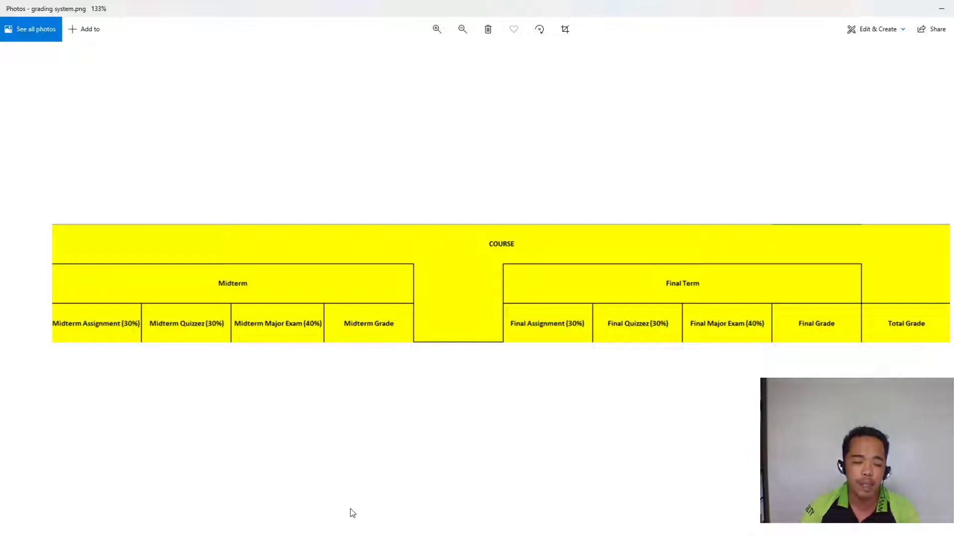
key("alt+Tab")
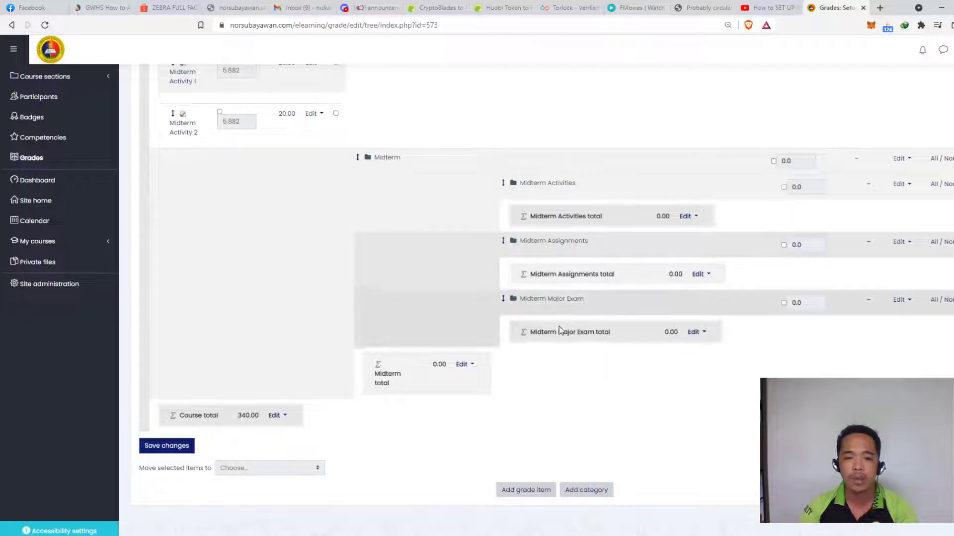
left_click(589, 496)
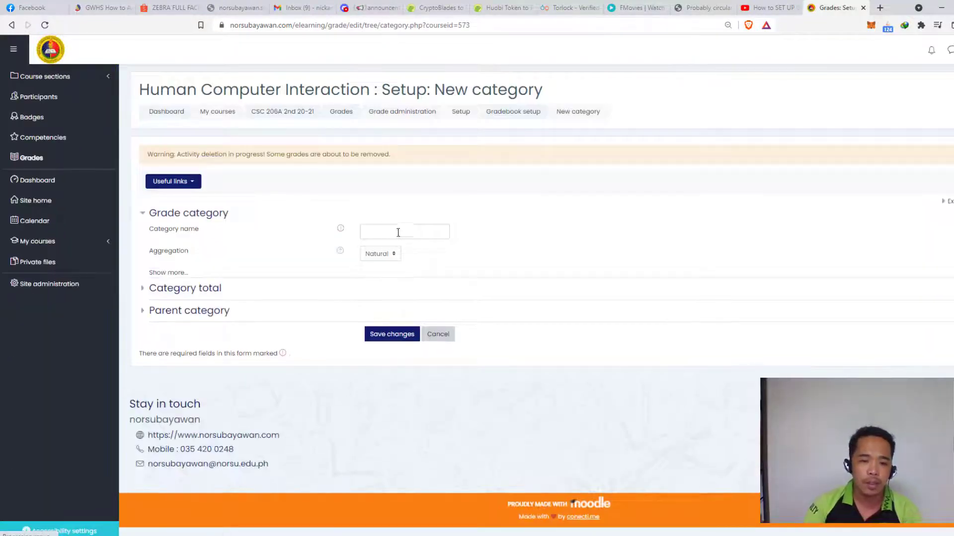
left_click(399, 230)
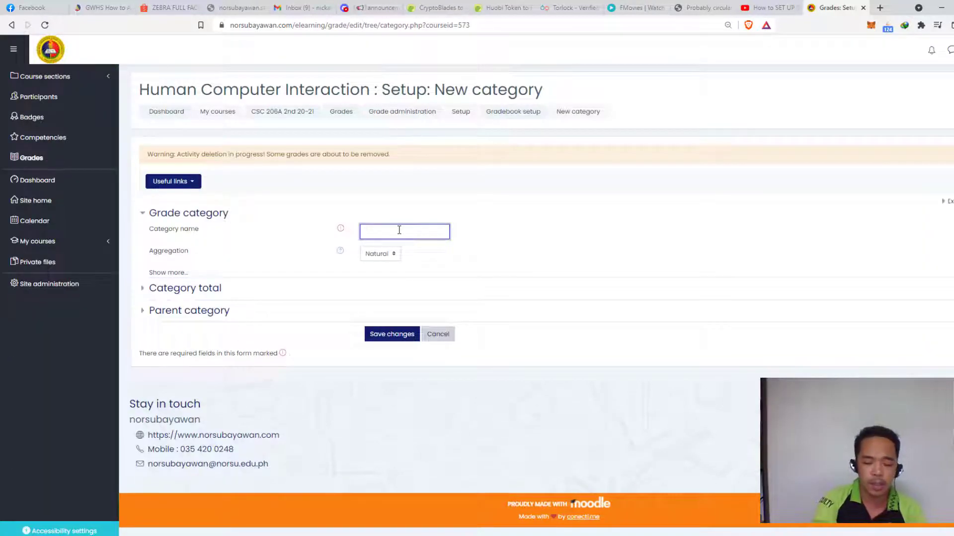
left_click(218, 312)
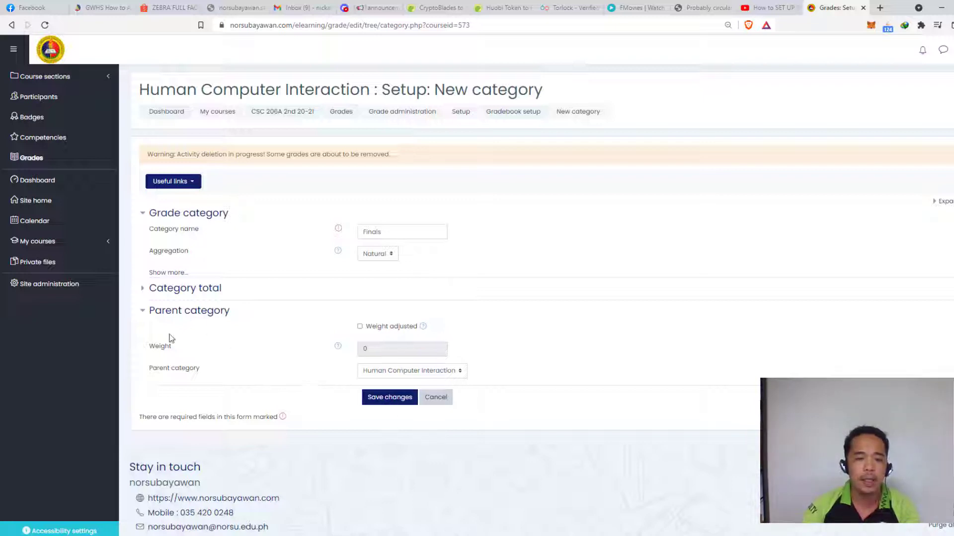
left_click(395, 404)
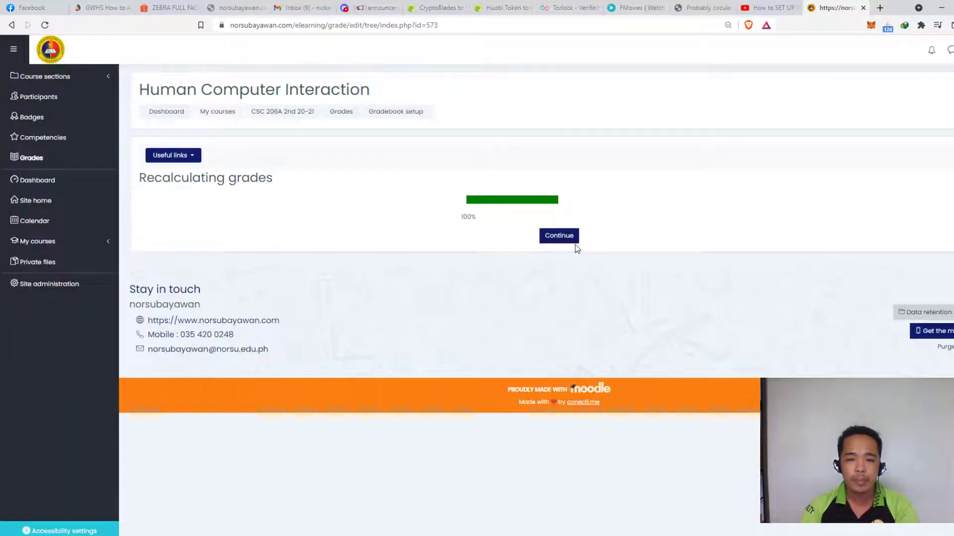
- Continue past the grade recalculation, then start a new grade category in the gradebook setup and name it Final Activities
left_click(559, 236)
scroll(638, 396, "down", 10)
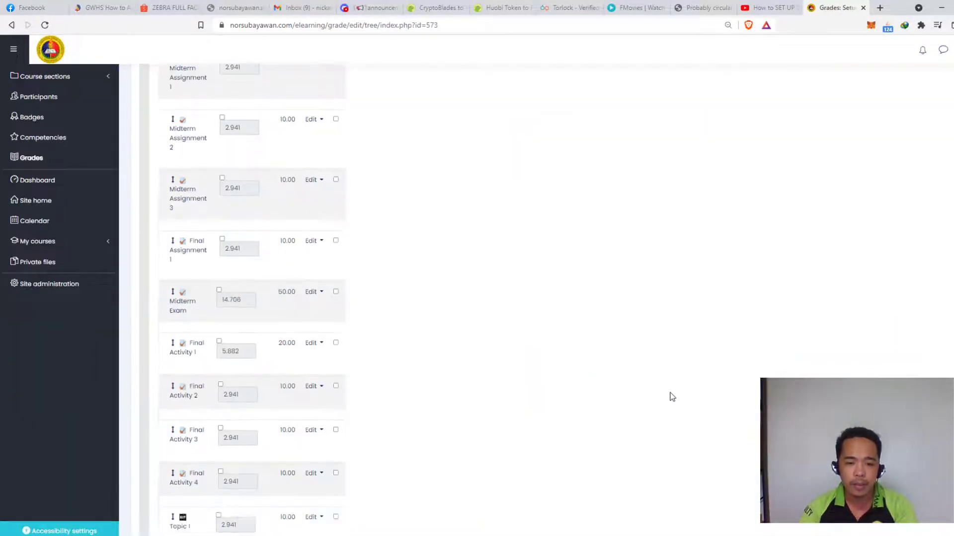
scroll(681, 392, "down", 6)
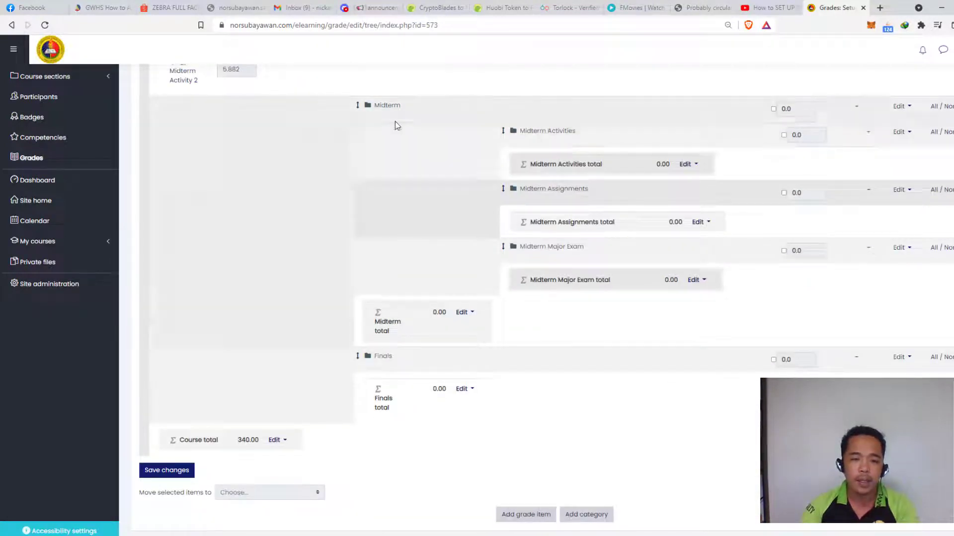
scroll(403, 136, "up", 1)
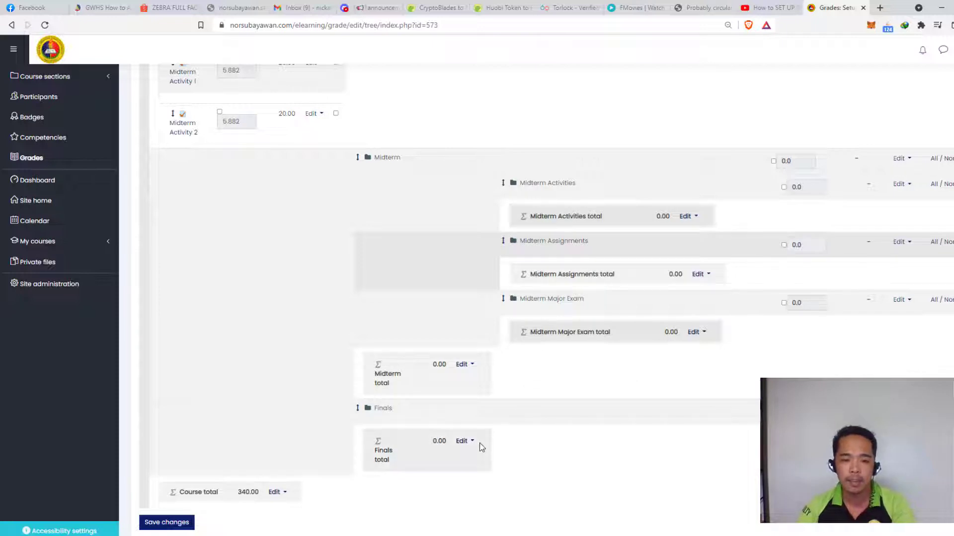
scroll(485, 442, "down", 2)
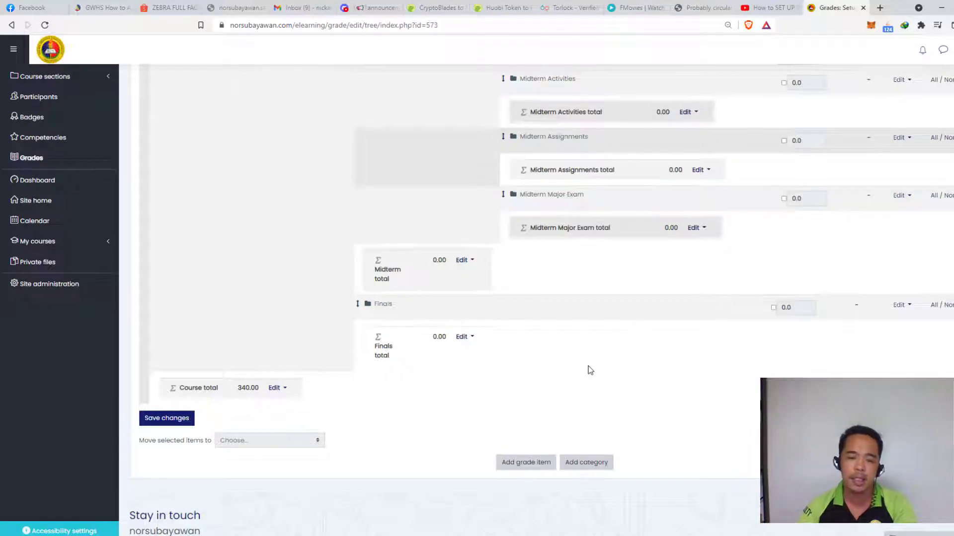
left_click(589, 464)
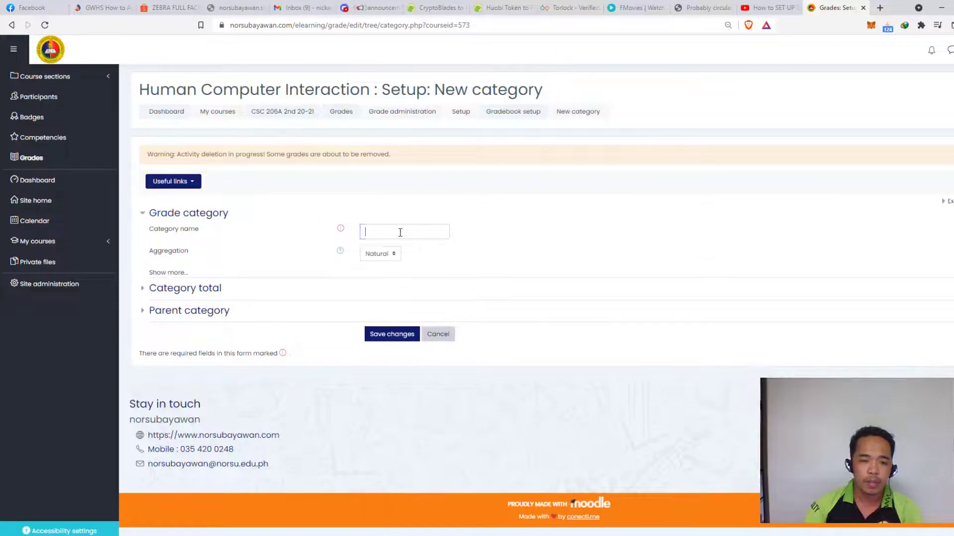
left_click(400, 233)
type("Final Activities")
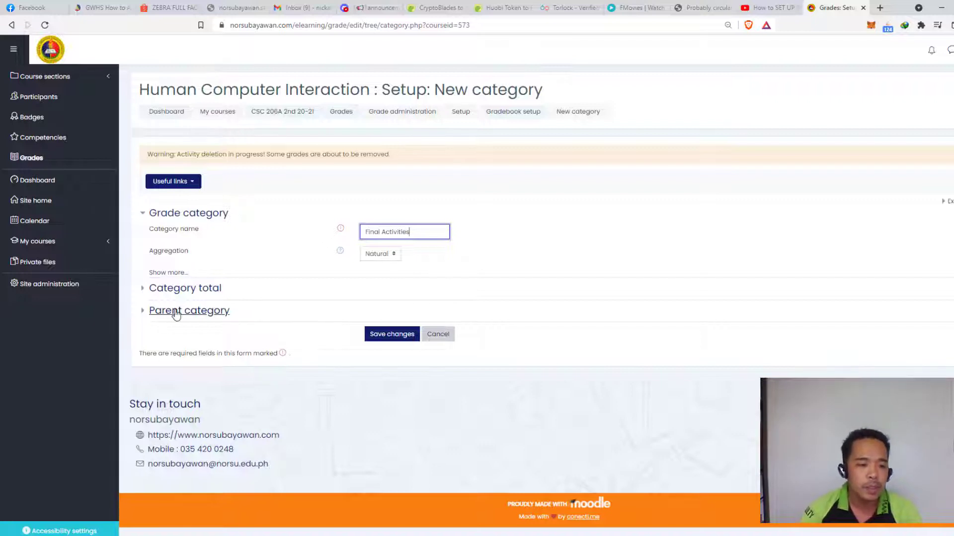
- Set the Final Activities category's parent to Finals, save it and continue past the grade recalculation
left_click(174, 312)
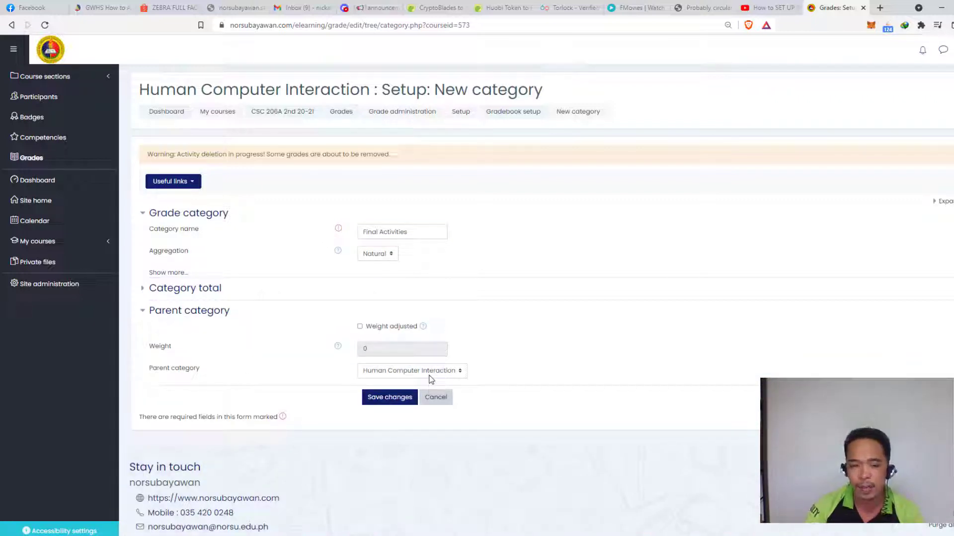
left_click(430, 379)
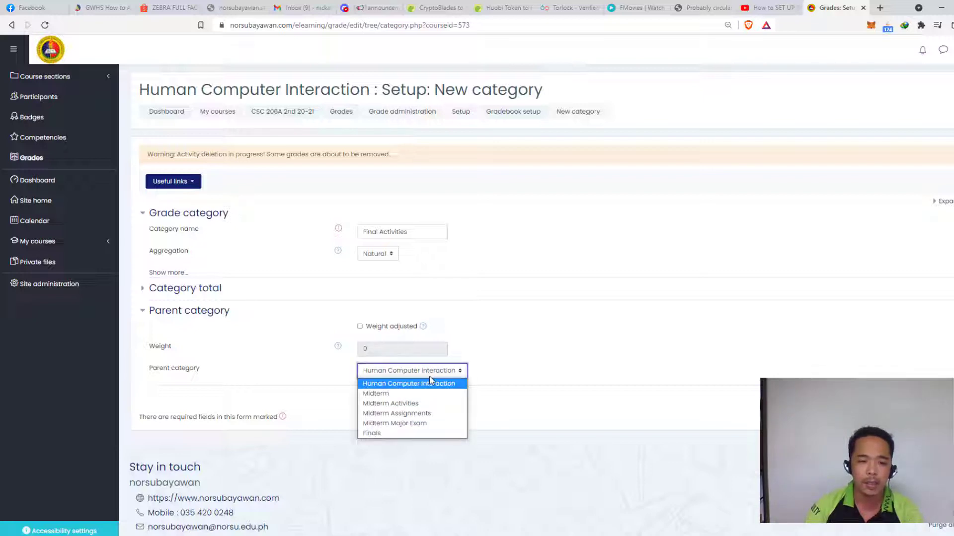
left_click(392, 436)
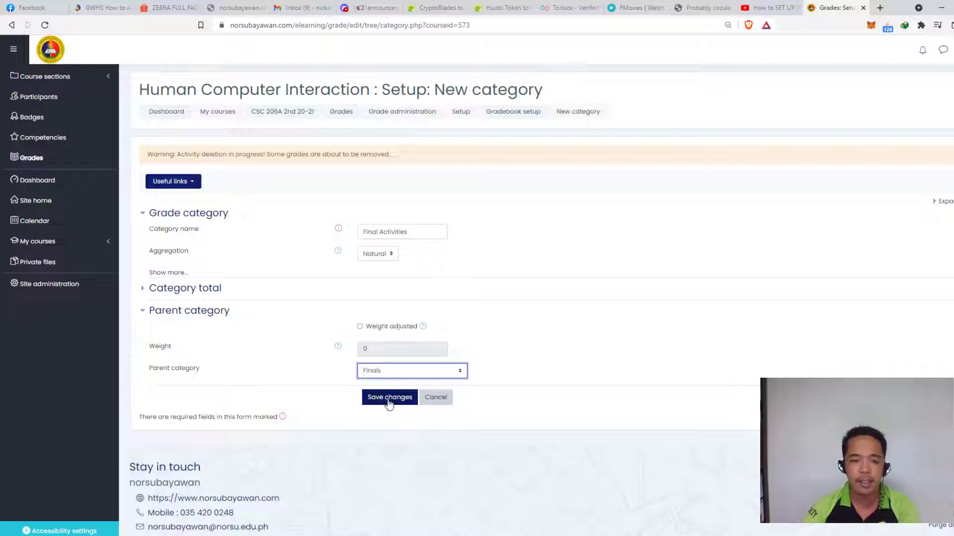
left_click(389, 399)
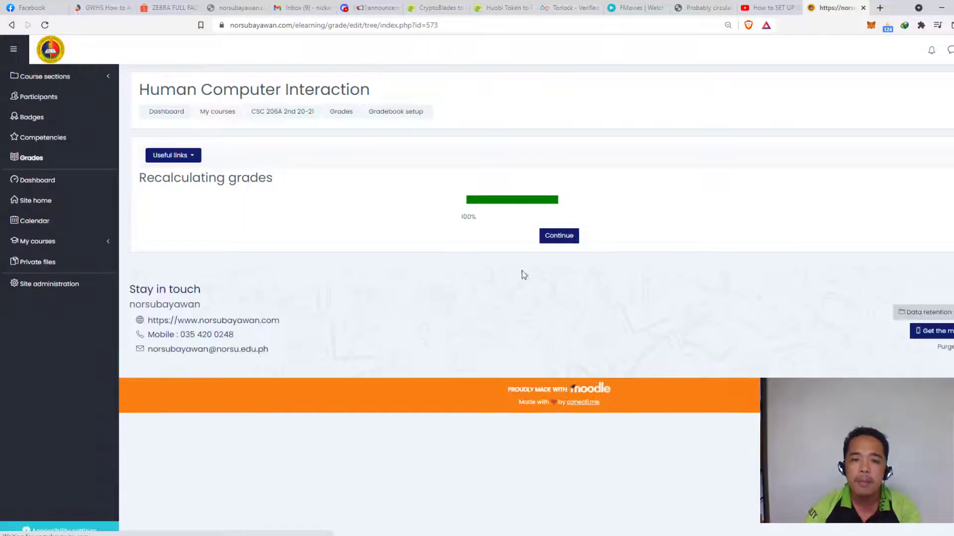
left_click(559, 236)
- Start another new grade category in the gradebook setup and name it Final Assignments
scroll(610, 308, "down", 5)
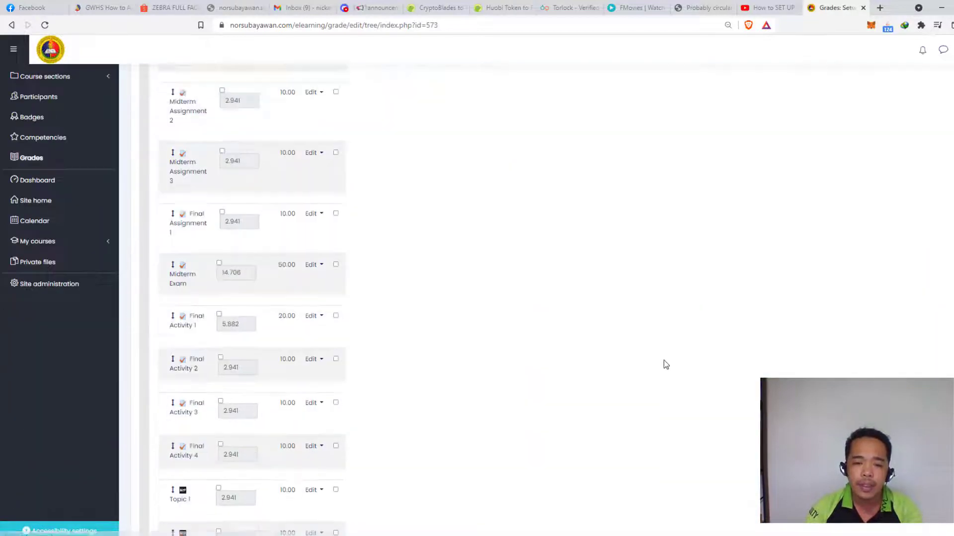
scroll(663, 366, "down", 15)
scroll(522, 323, "up", 2)
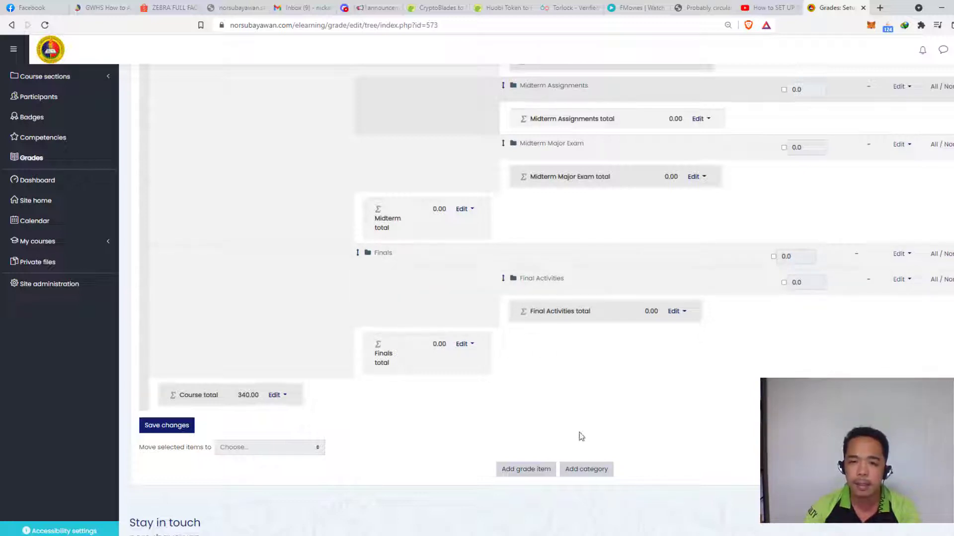
left_click(594, 472)
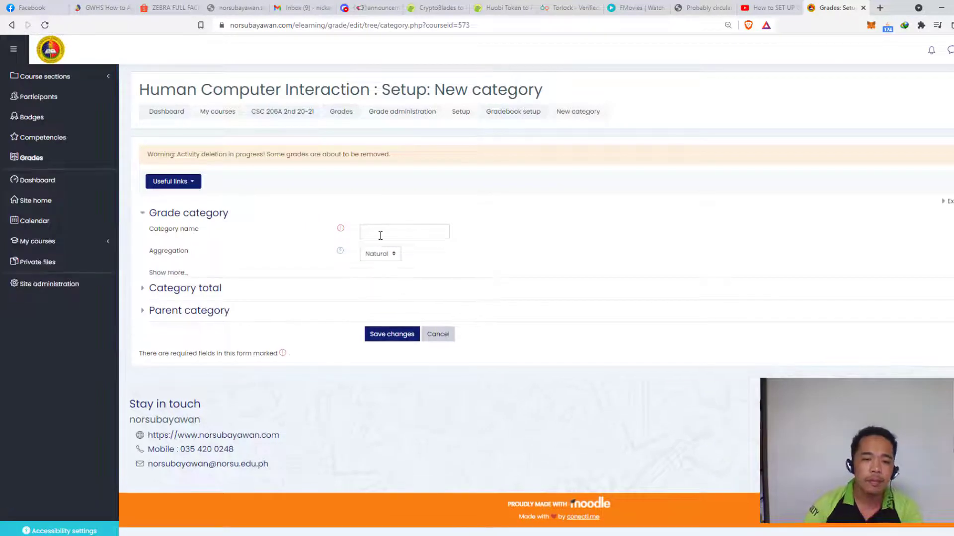
left_click(380, 233)
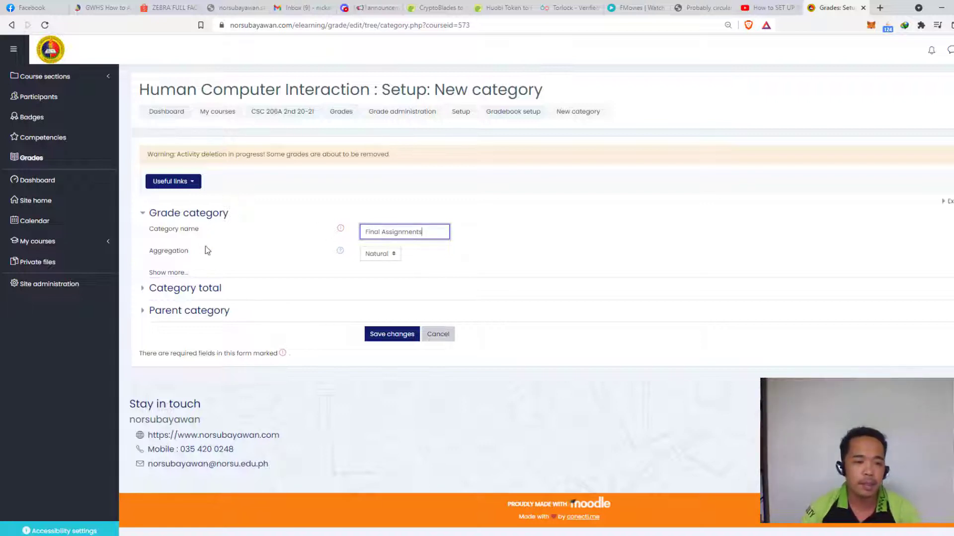
- Make Finals the parent of the Final Assignments category, save it and continue past the grade recalculation
left_click(198, 311)
left_click(418, 371)
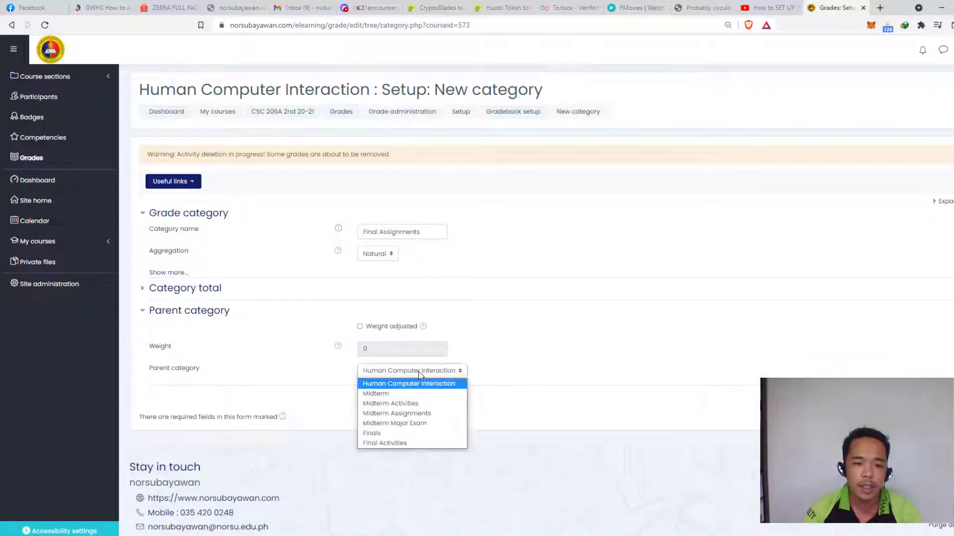
left_click(397, 439)
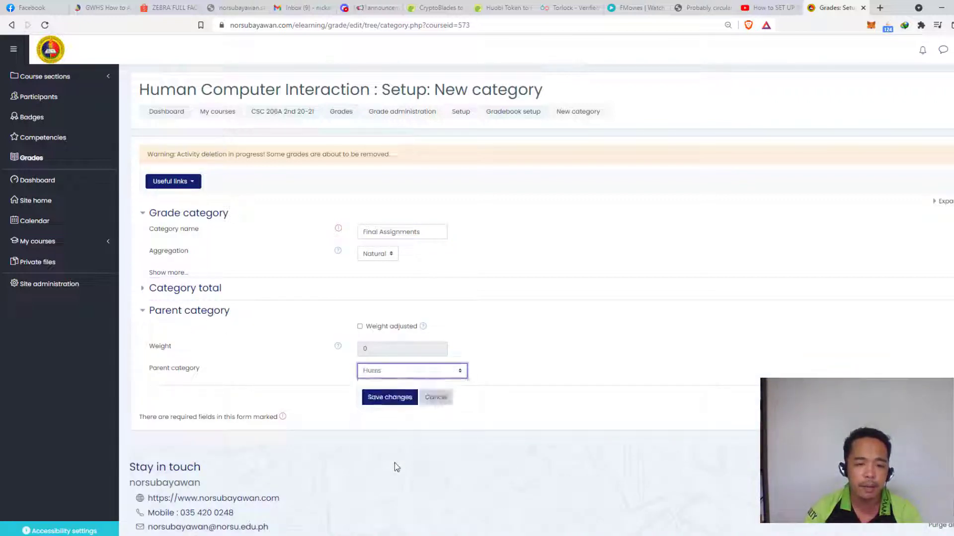
left_click(397, 404)
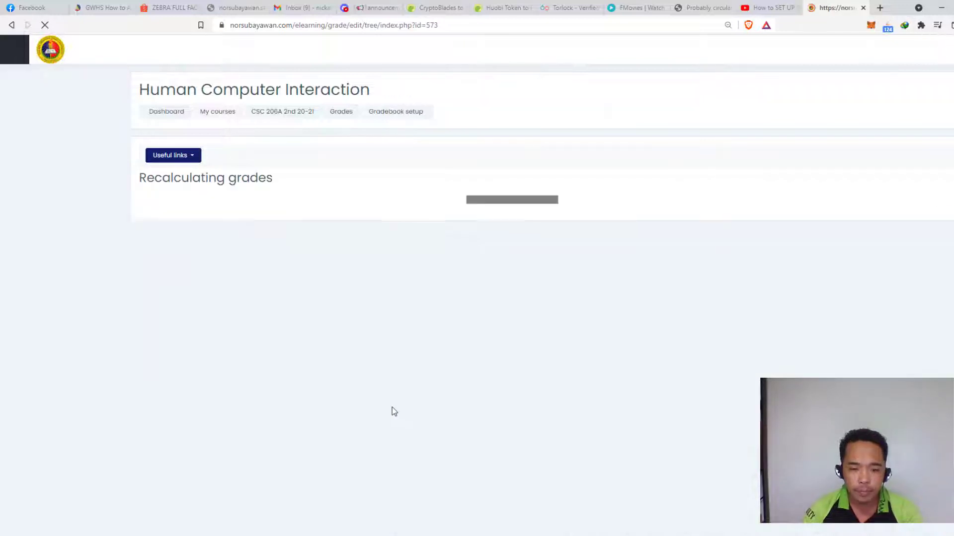
left_click(559, 237)
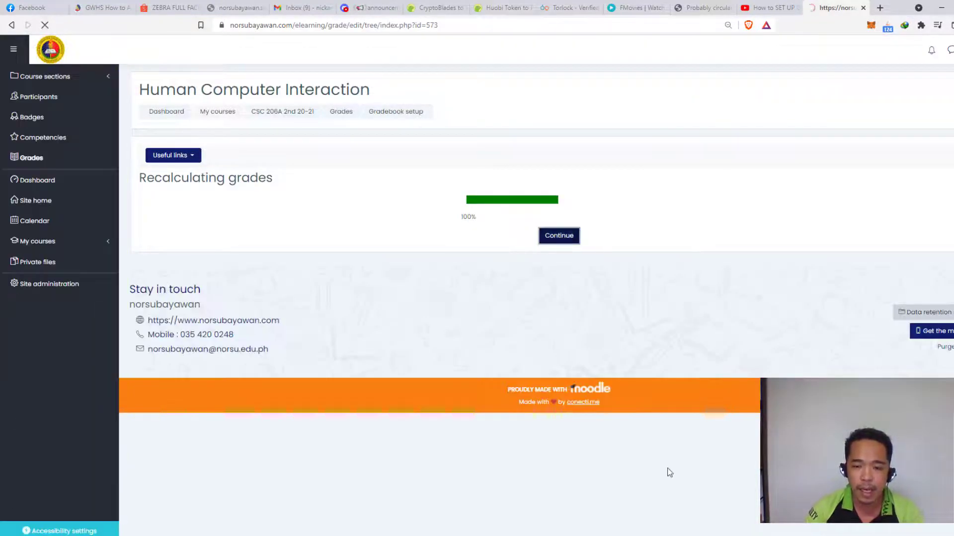
- Add one more grade category to the gradebook setup and name it Final Major Exam
scroll(571, 436, "down", 10)
scroll(578, 435, "down", 10)
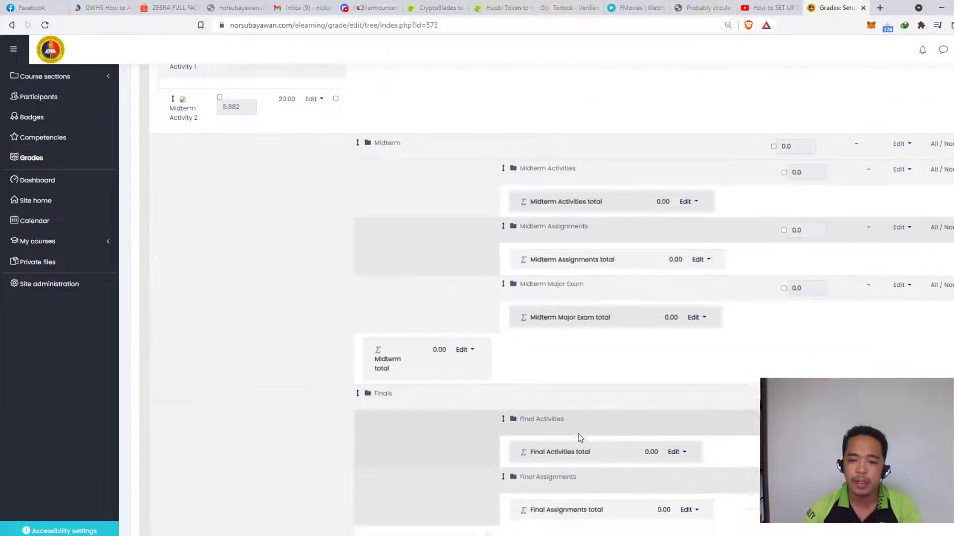
left_click(595, 426)
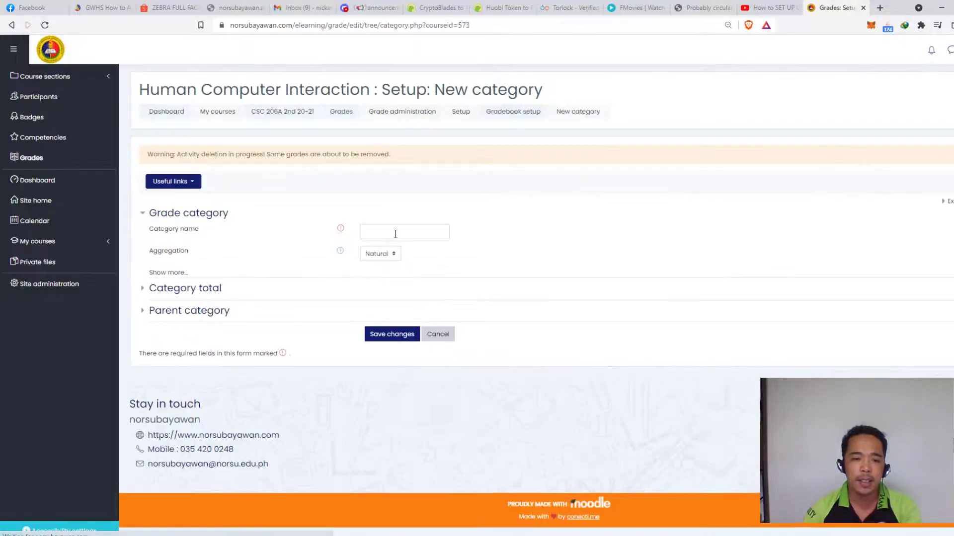
left_click(397, 232)
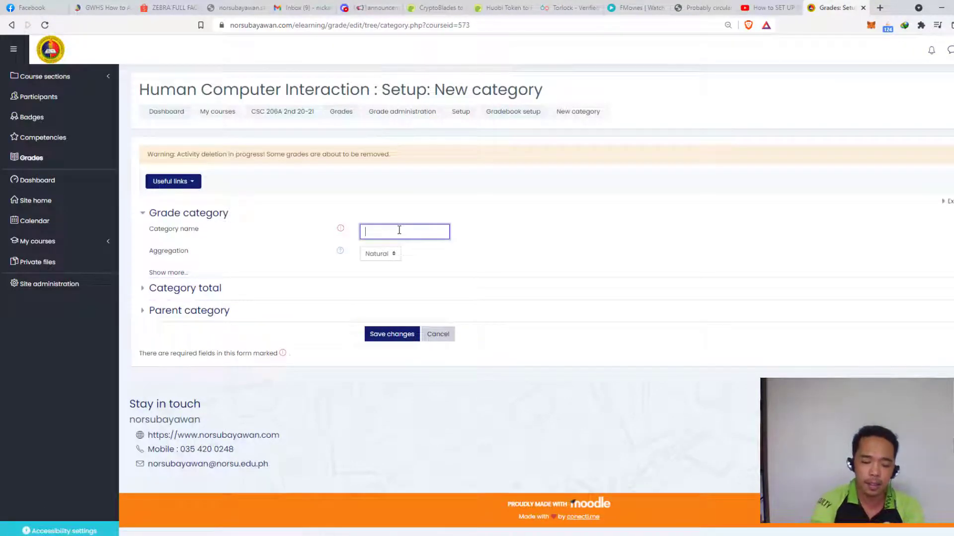
type("Final Mojo")
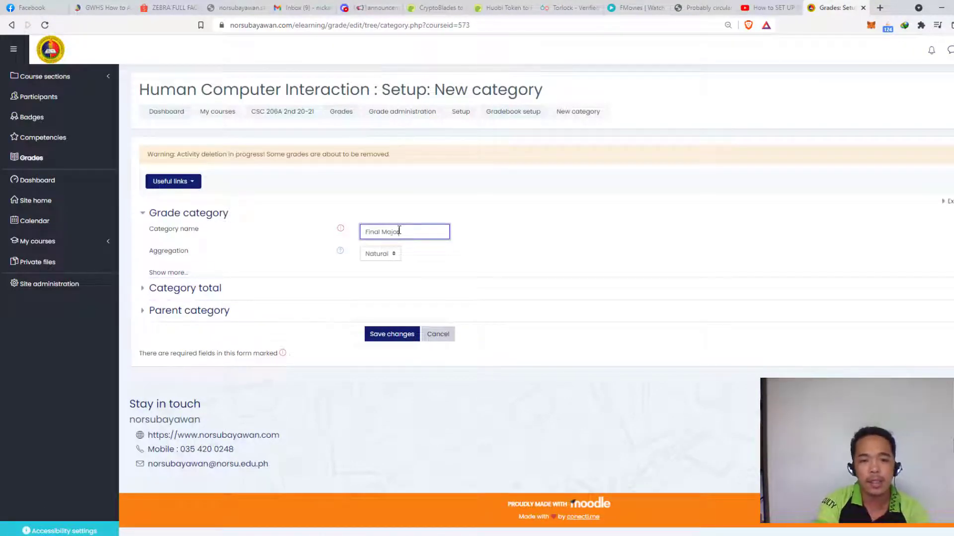
type("r")
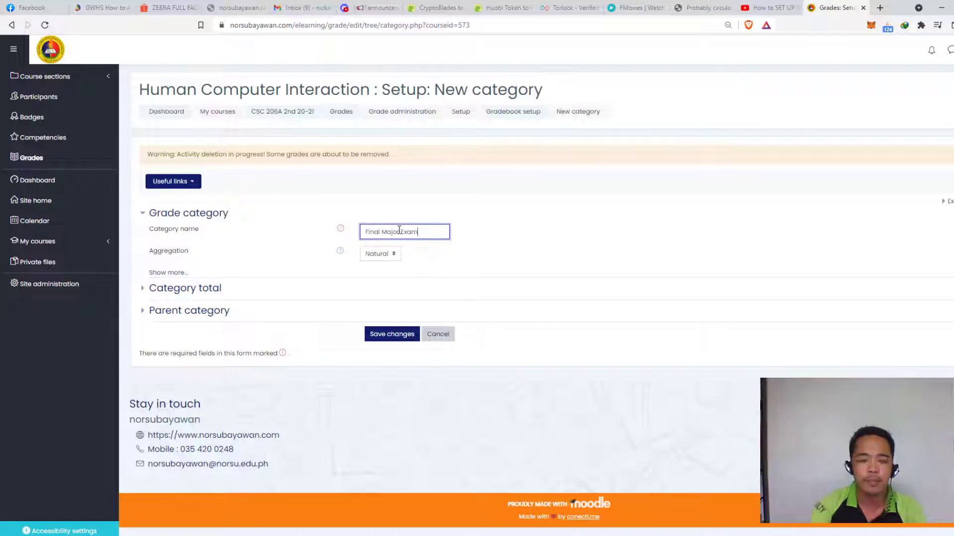
- Place the Final Major Exam category under the Finals parent, save it and continue past the grade recalculation
left_click(201, 310)
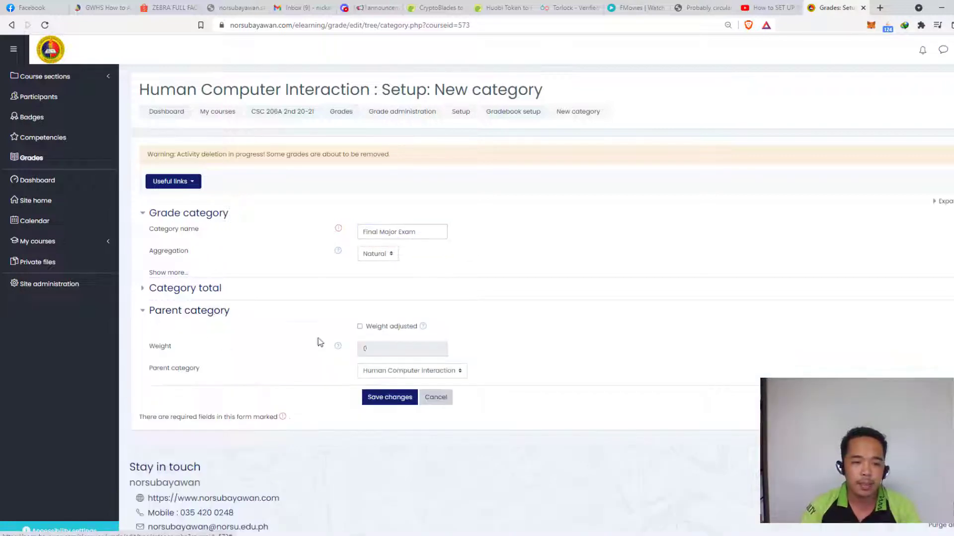
left_click(402, 371)
left_click(390, 434)
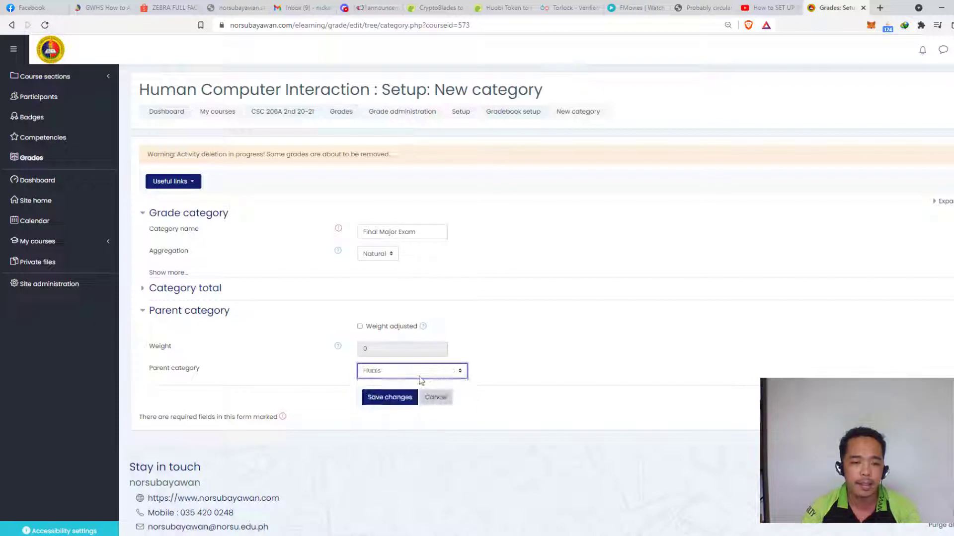
left_click(388, 397)
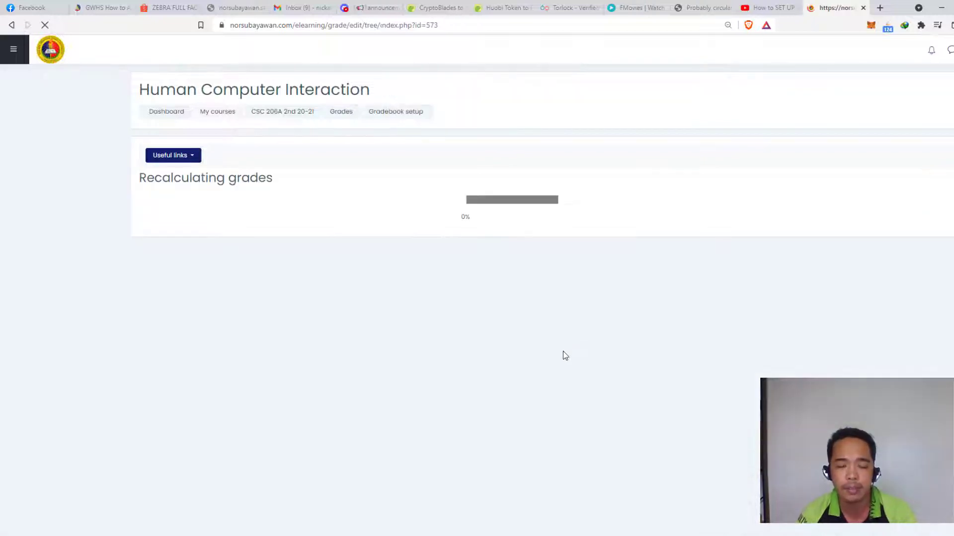
left_click(560, 235)
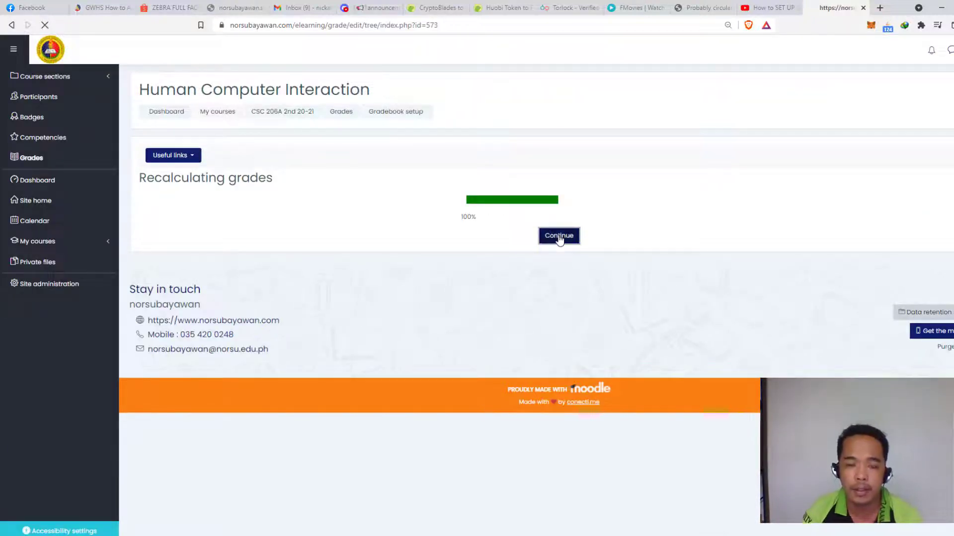
- Examine the gradebook hierarchy of the Midterm and Finals categories and their activities, assignments and major exam subcategories
scroll(568, 281, "down", 20)
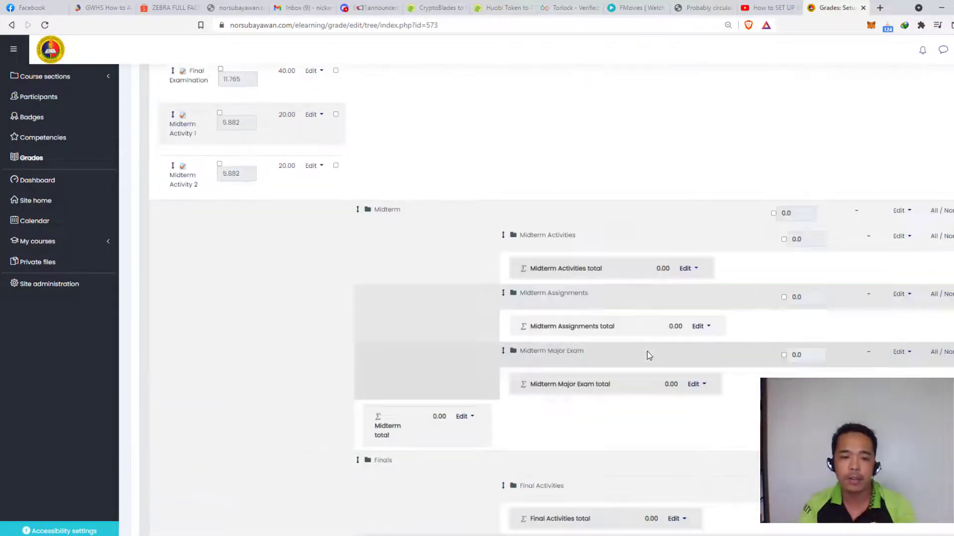
scroll(555, 338, "up", 15)
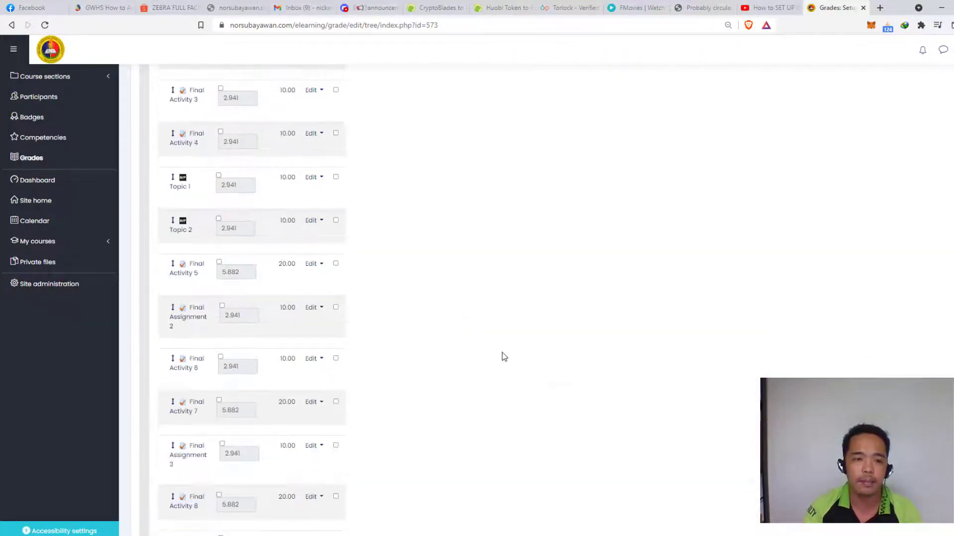
scroll(508, 358, "up", 6)
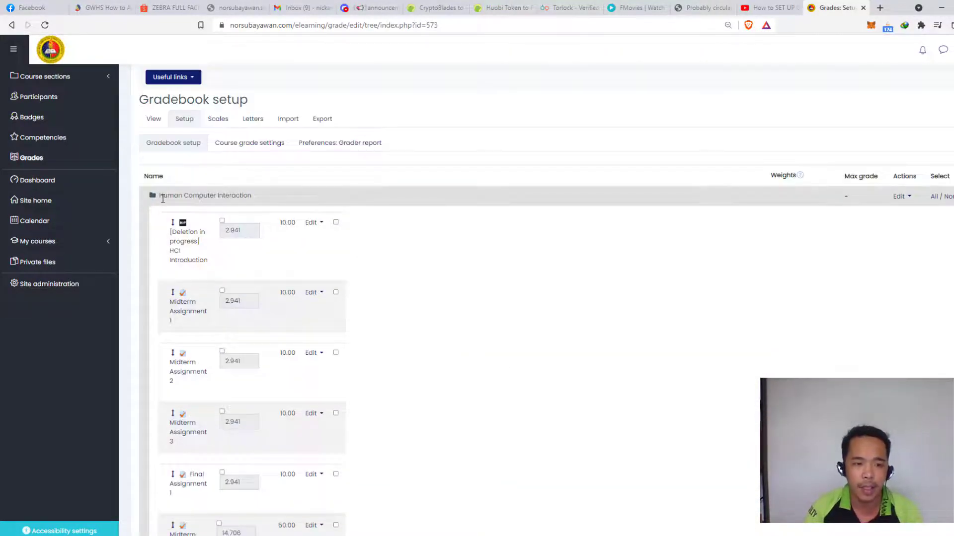
left_click_drag(279, 197, 281, 197)
scroll(437, 320, "down", 20)
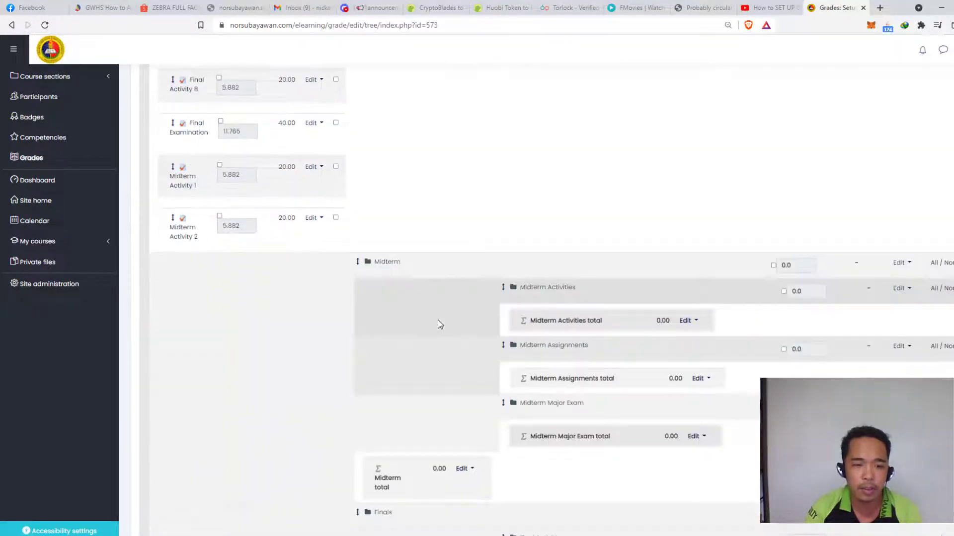
scroll(439, 321, "up", 3)
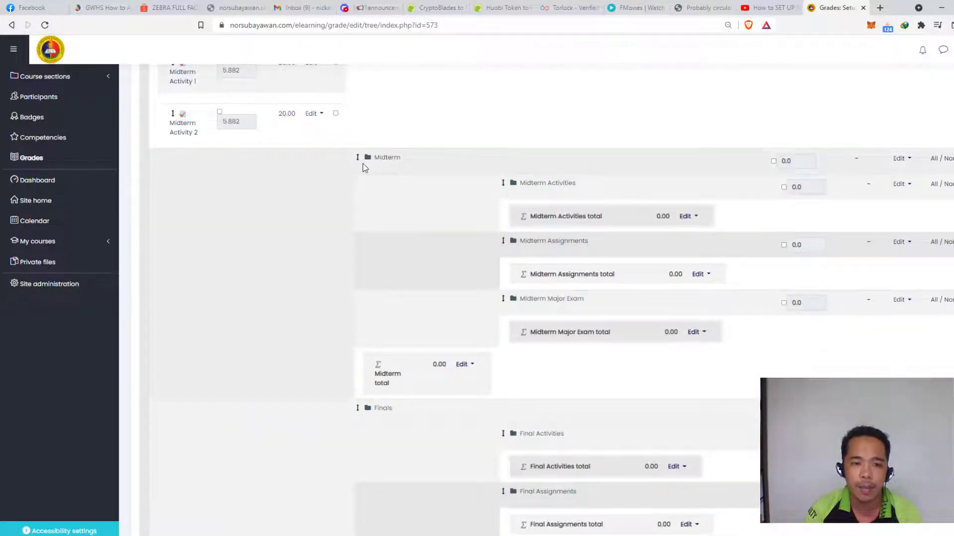
left_click_drag(354, 156, 422, 158)
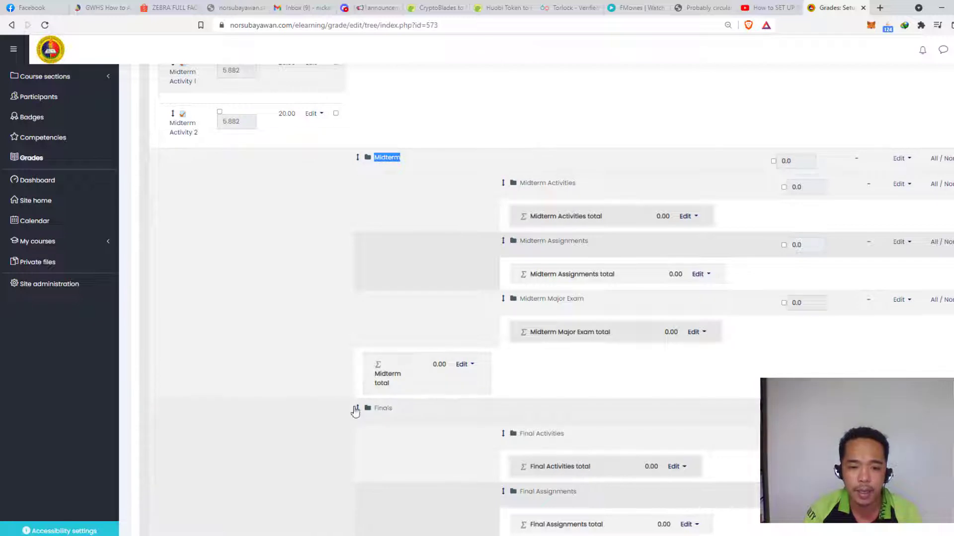
left_click_drag(356, 411, 431, 420)
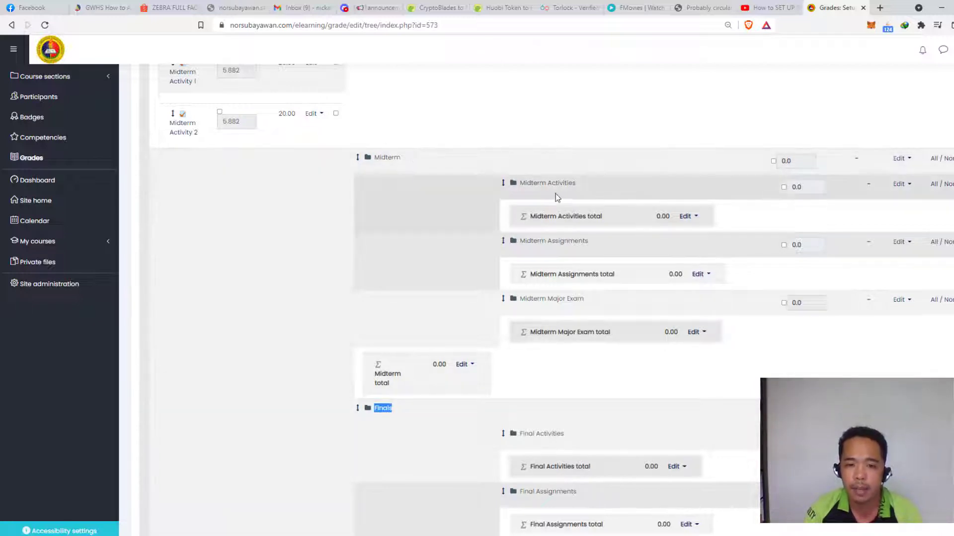
left_click_drag(497, 182, 579, 184)
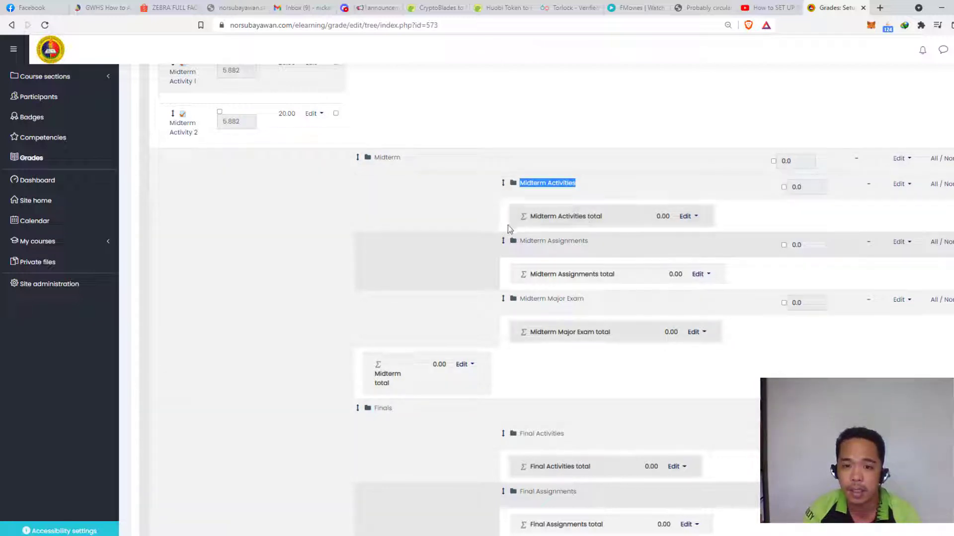
left_click_drag(499, 240, 621, 243)
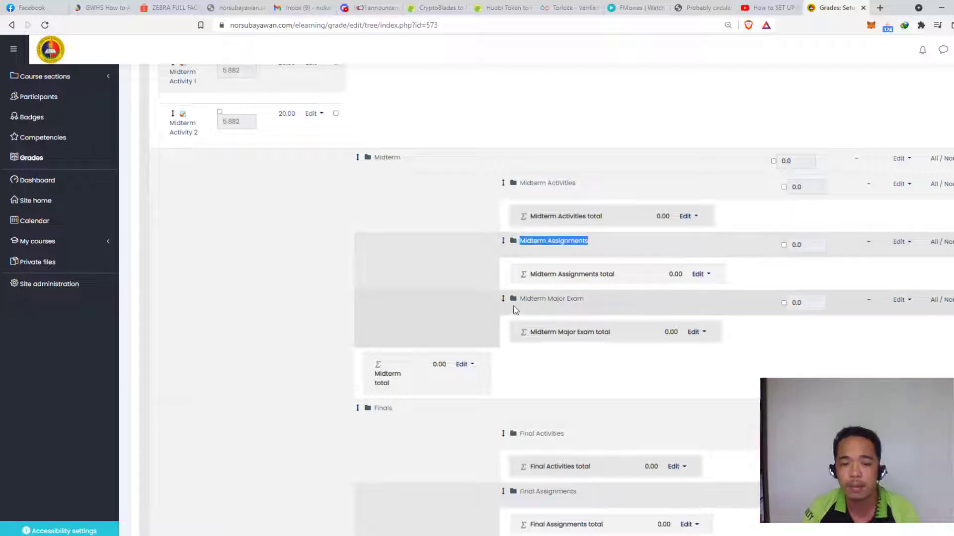
left_click_drag(498, 299, 598, 306)
scroll(599, 308, "down", 5)
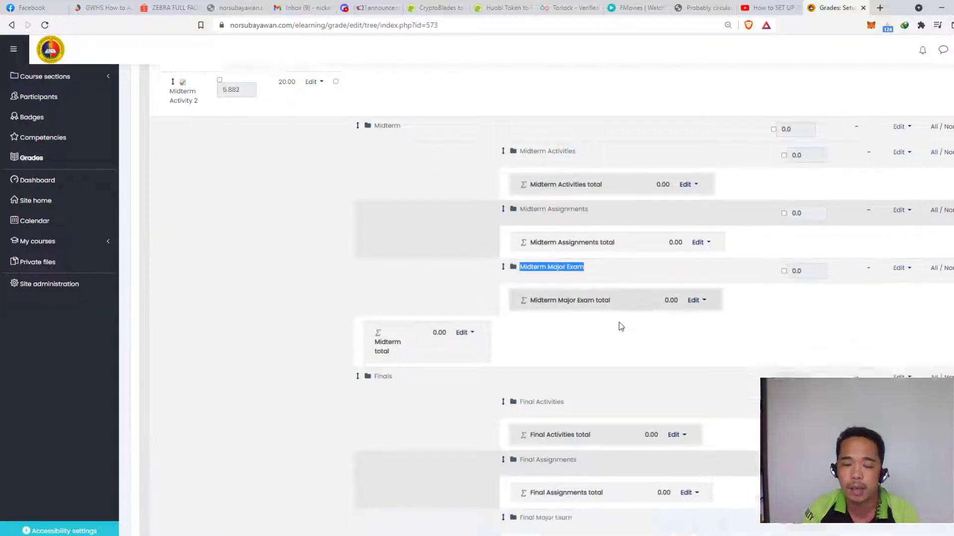
scroll(601, 285, "up", 1)
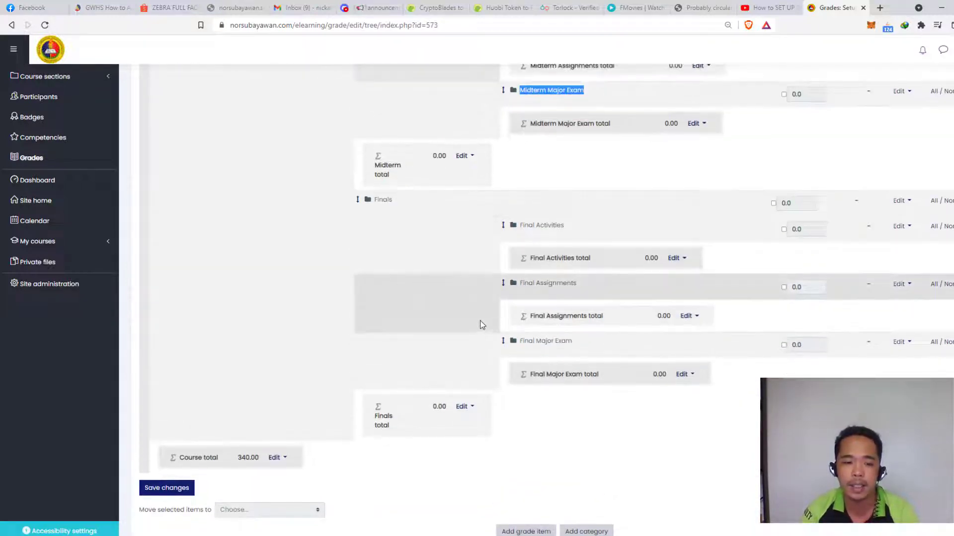
- Look through the grade items that still sit directly under the Human Computer Interaction course category
scroll(328, 400, "up", 6)
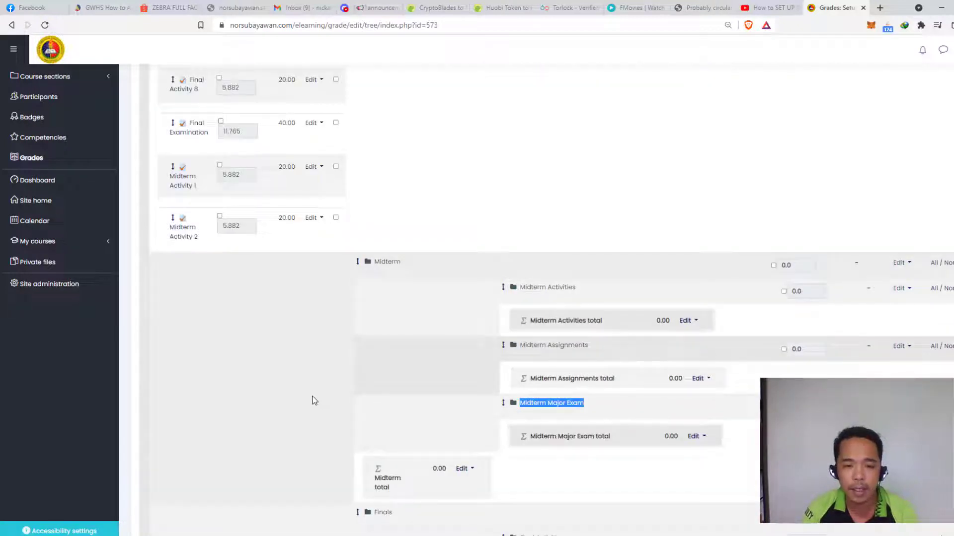
scroll(306, 356, "up", 4)
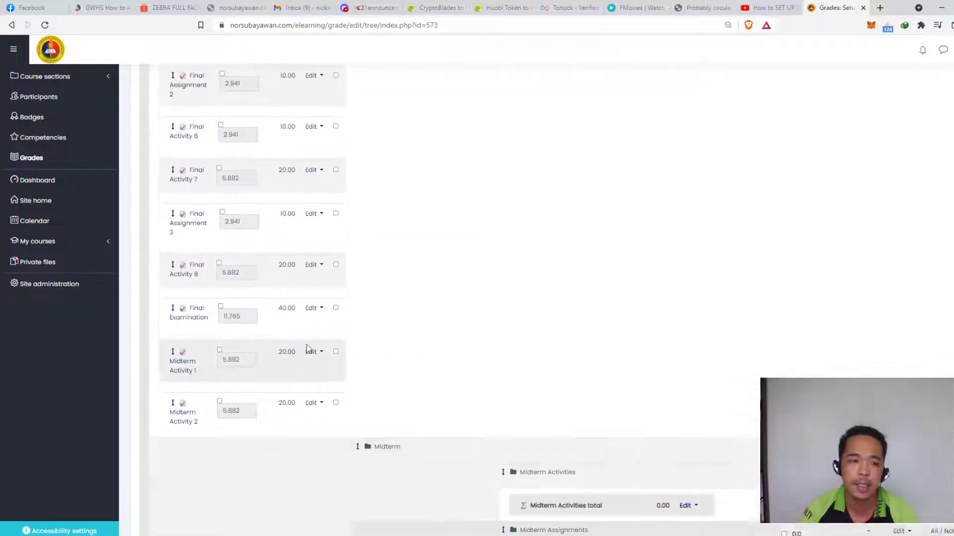
scroll(293, 333, "up", 10)
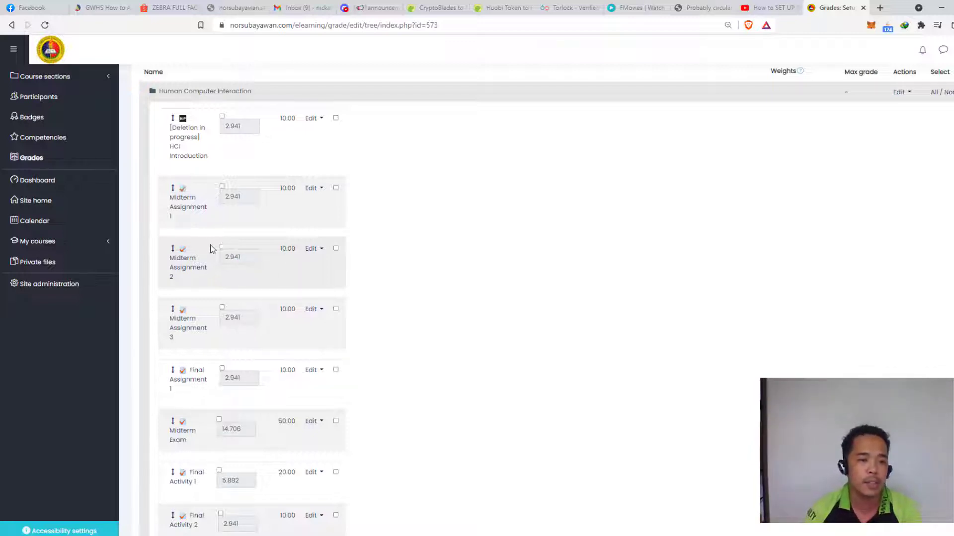
scroll(269, 270, "down", 6)
scroll(391, 288, "up", 4)
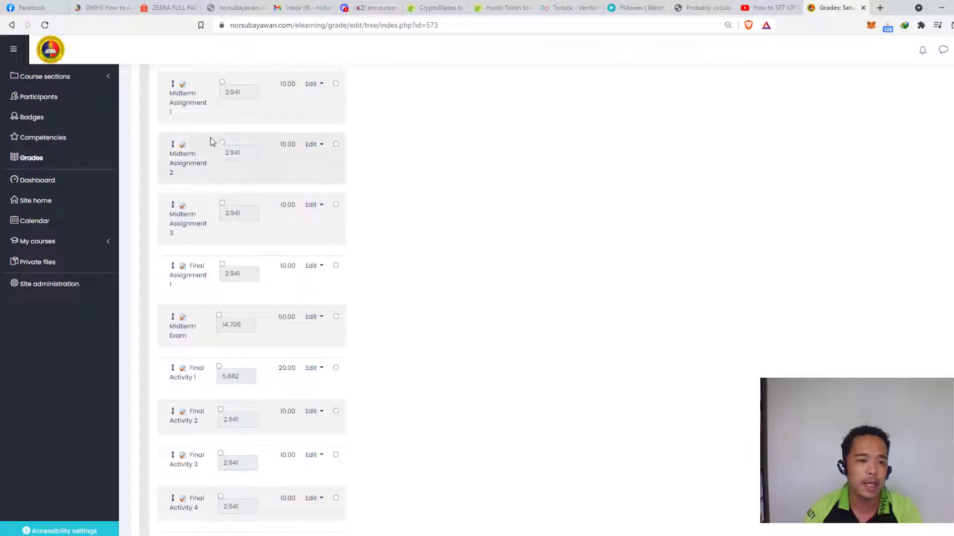
scroll(209, 139, "up", 1)
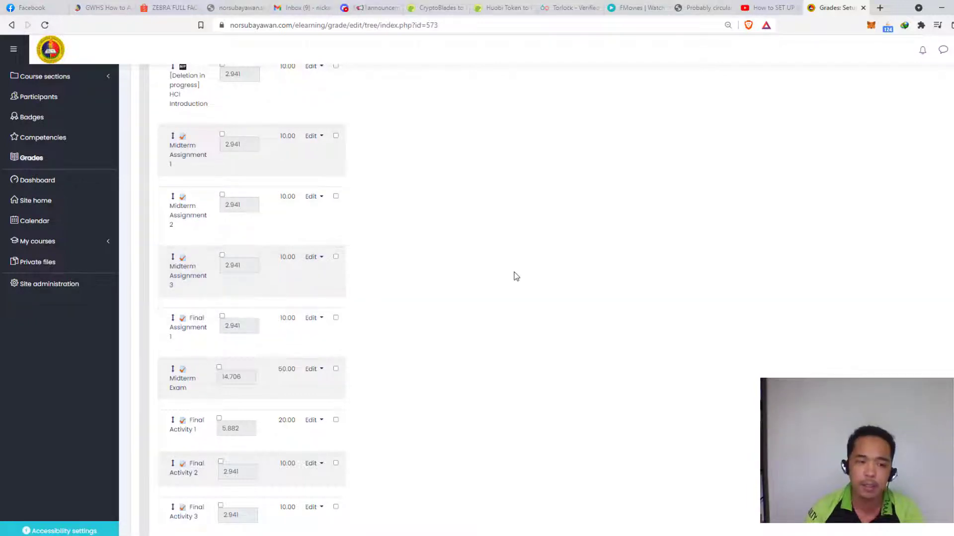
scroll(468, 271, "up", 2)
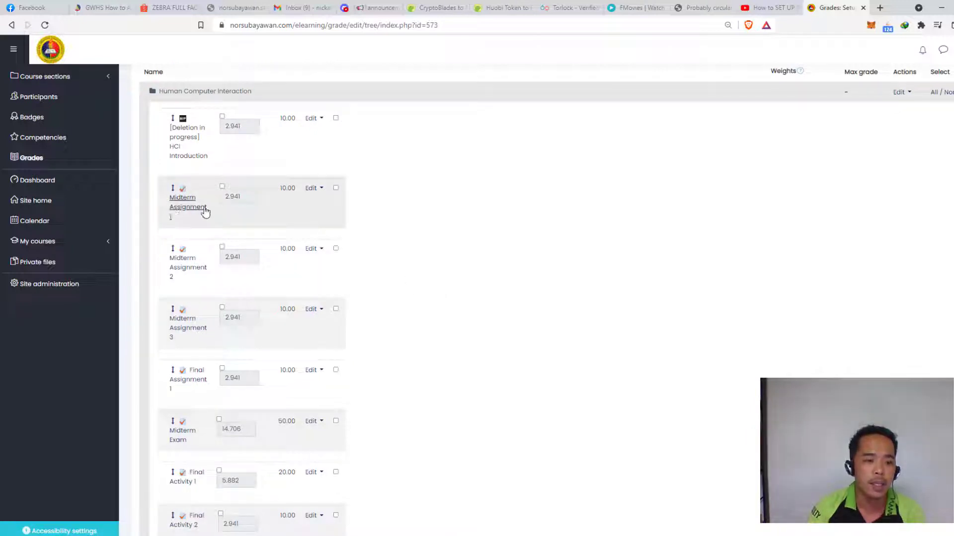
- Move the Midterm Assignment 1 grade item into the Midterm Assignments category and continue past the grade recalculation
left_click(172, 190)
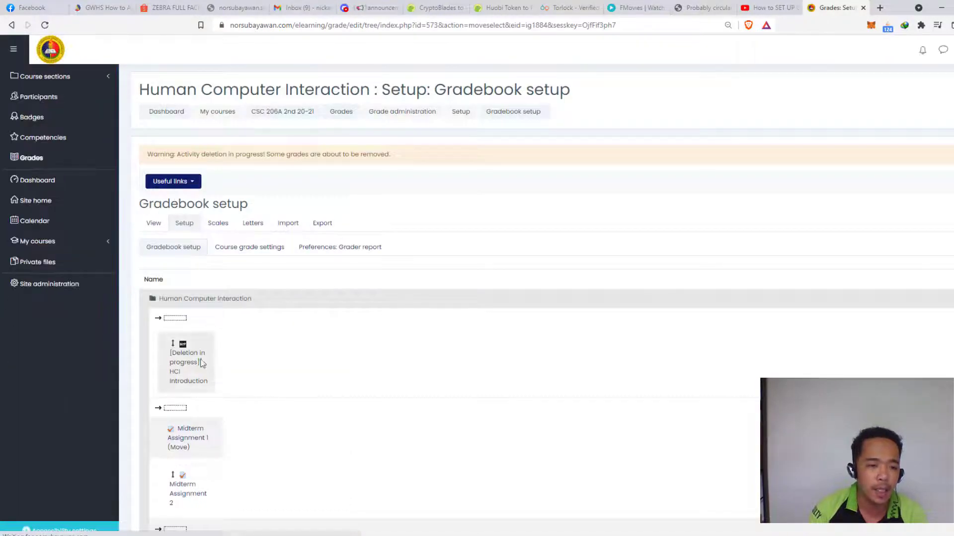
left_click(12, 26)
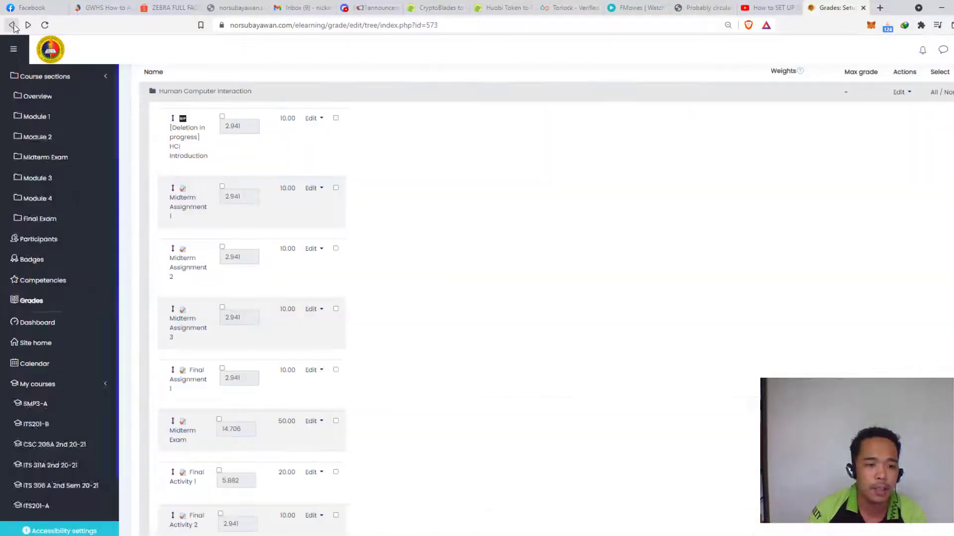
left_click(174, 189)
scroll(395, 313, "down", 4)
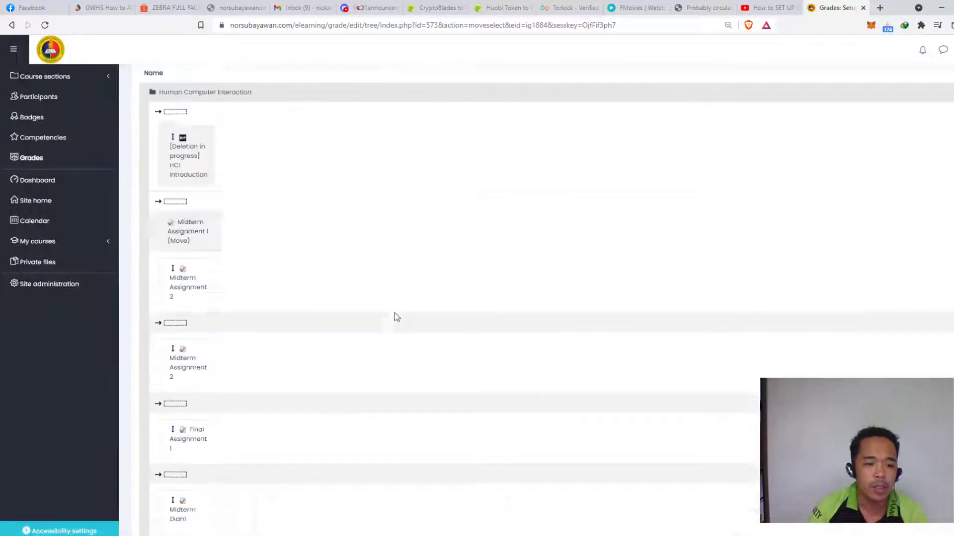
scroll(394, 312, "down", 20)
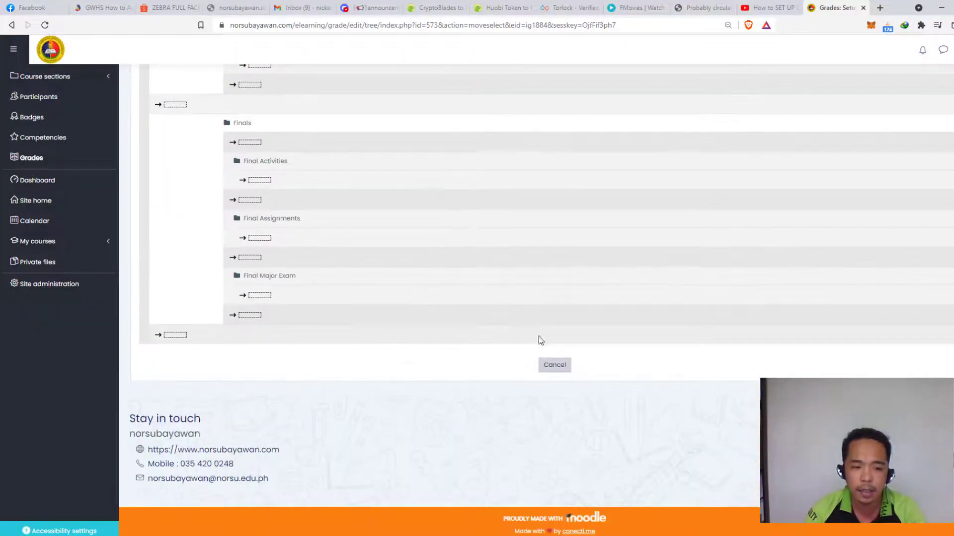
scroll(237, 259, "up", 10)
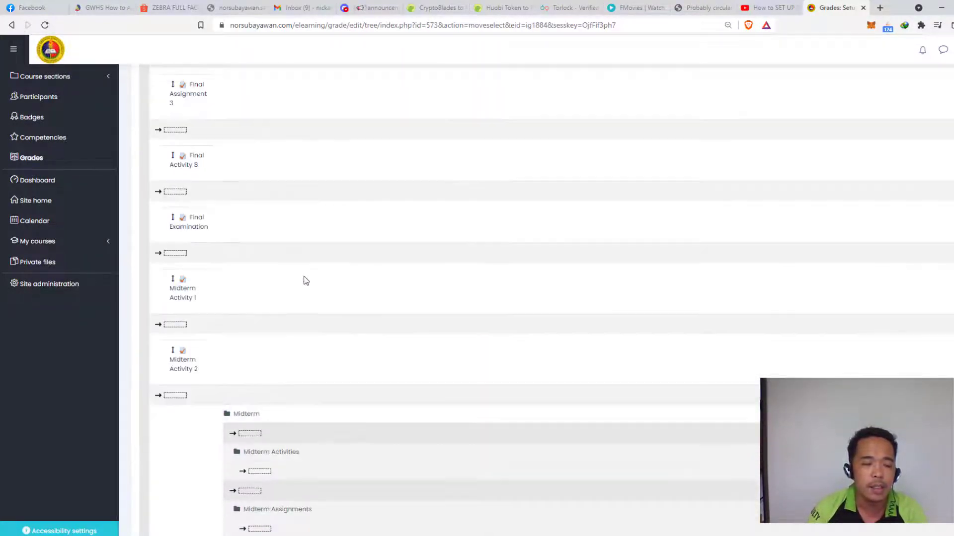
scroll(306, 281, "down", 3)
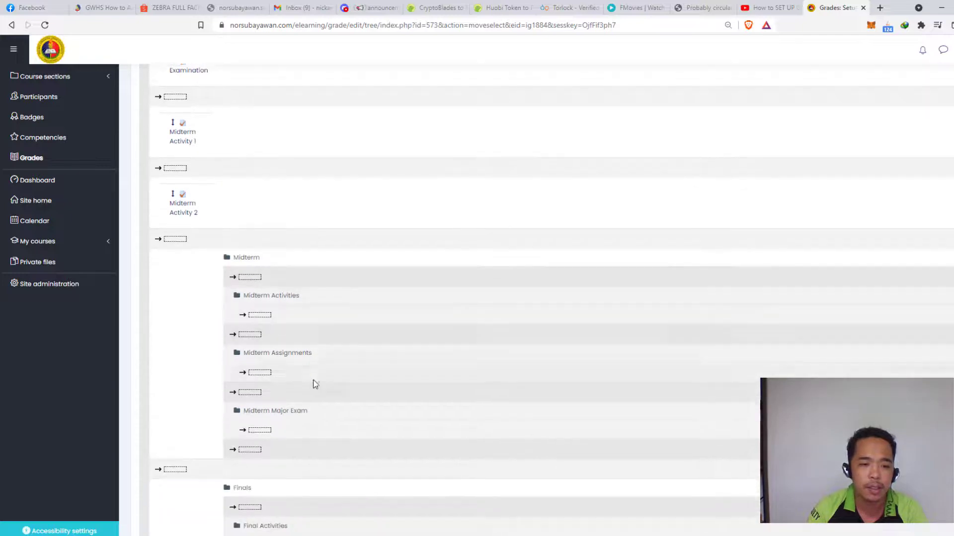
scroll(254, 378, "down", 1)
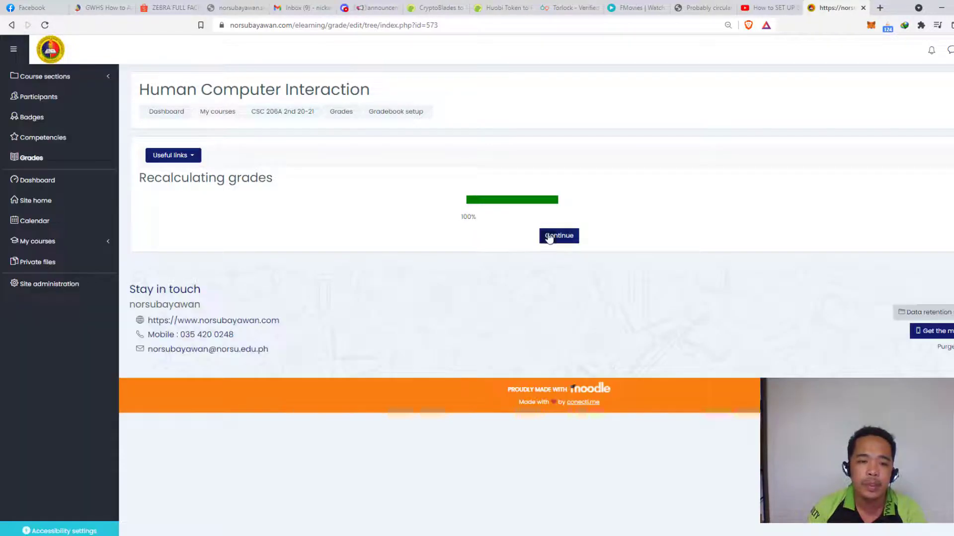
left_click(548, 237)
scroll(457, 302, "down", 15)
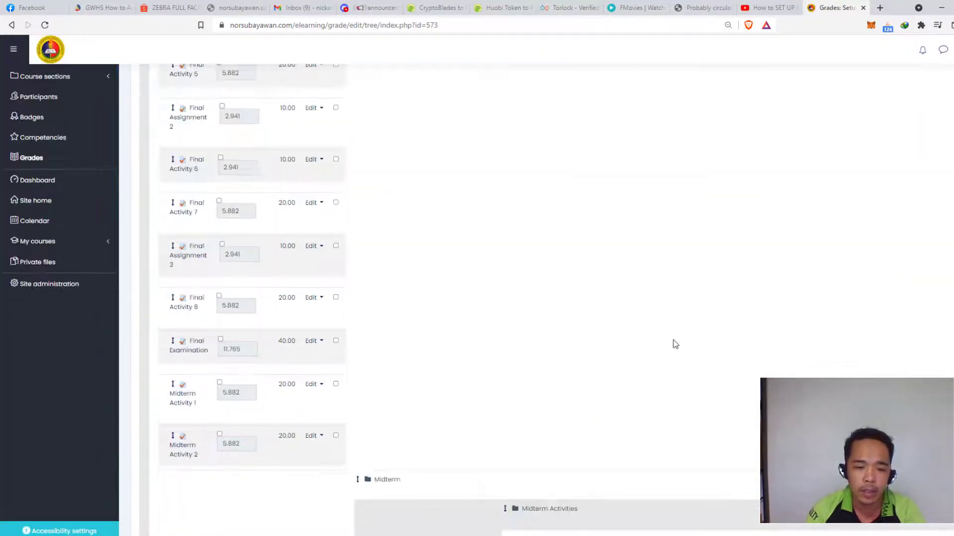
scroll(688, 321, "up", 3)
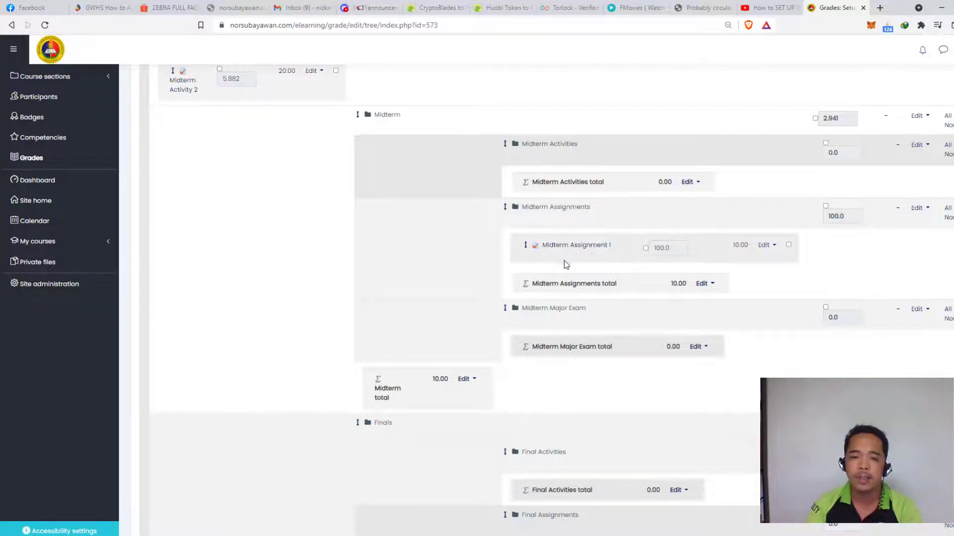
- Move the Midterm Assignment 2 grade item below Midterm Assignment 1 in the Midterm Assignments category and continue past the recalculation
scroll(305, 249, "up", 15)
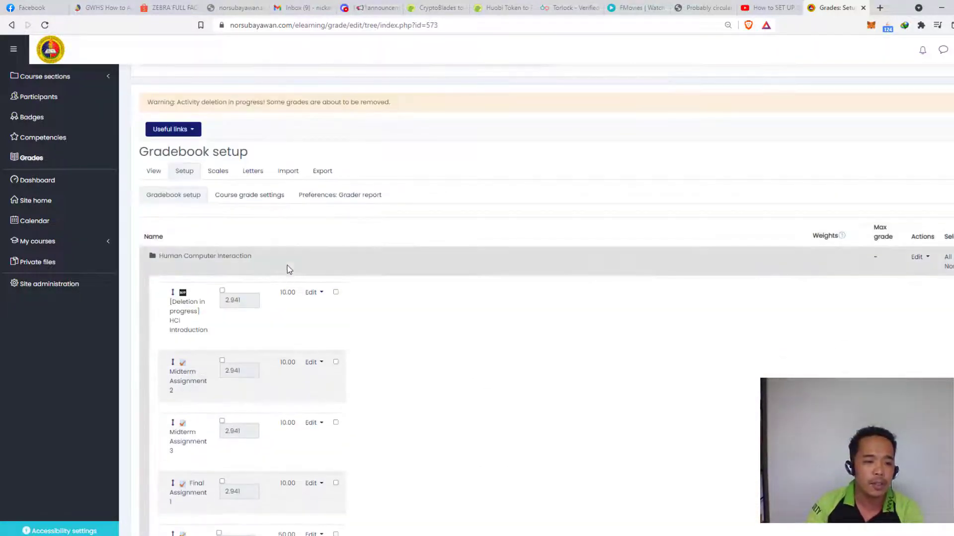
scroll(288, 269, "down", 2)
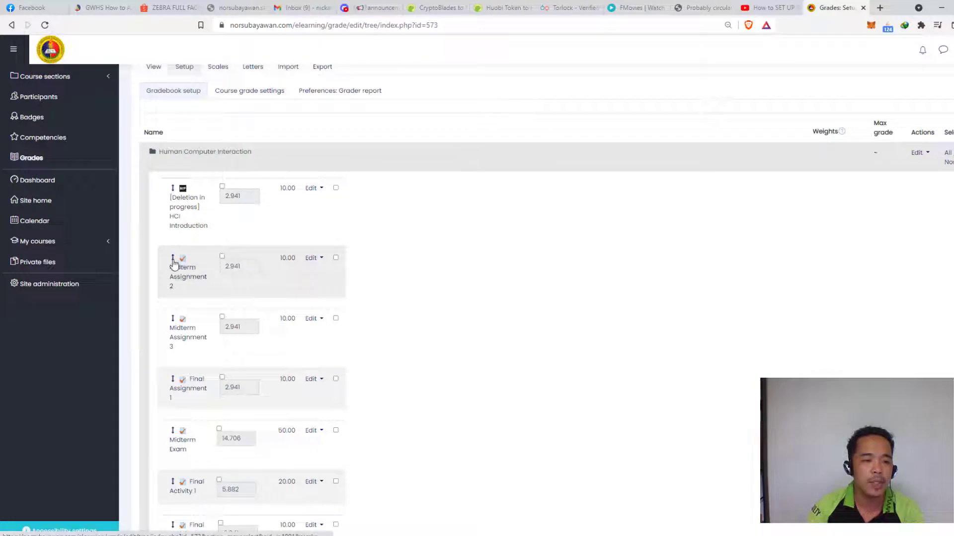
left_click(173, 262)
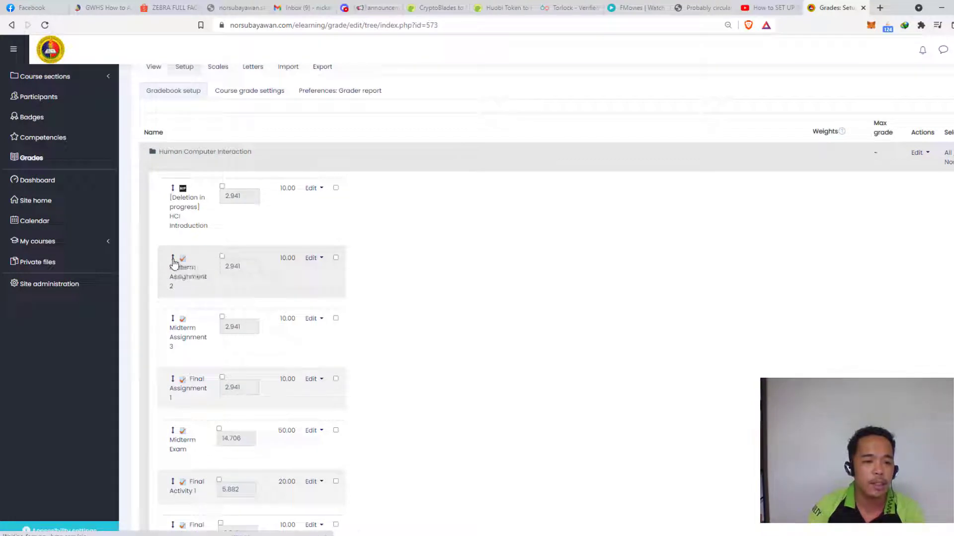
scroll(292, 319, "down", 15)
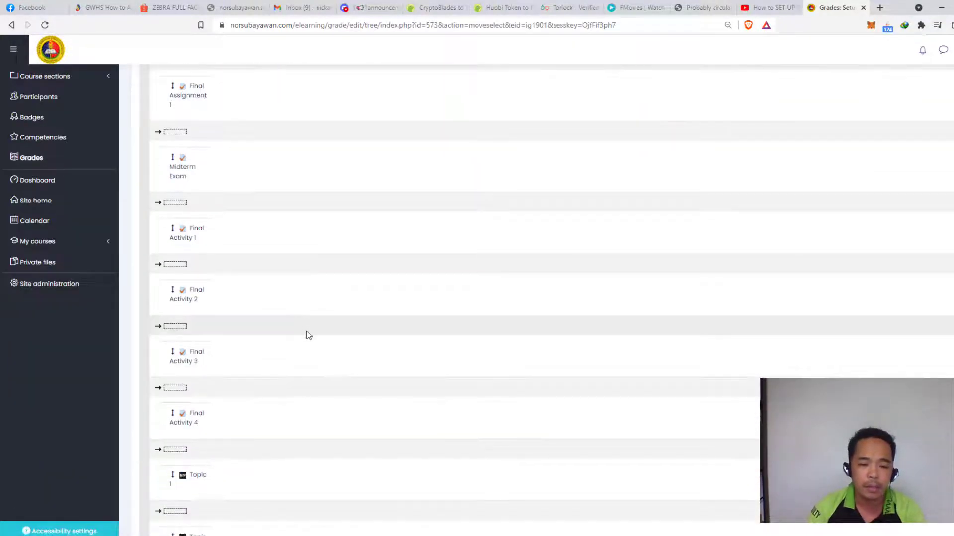
scroll(492, 327, "up", 5)
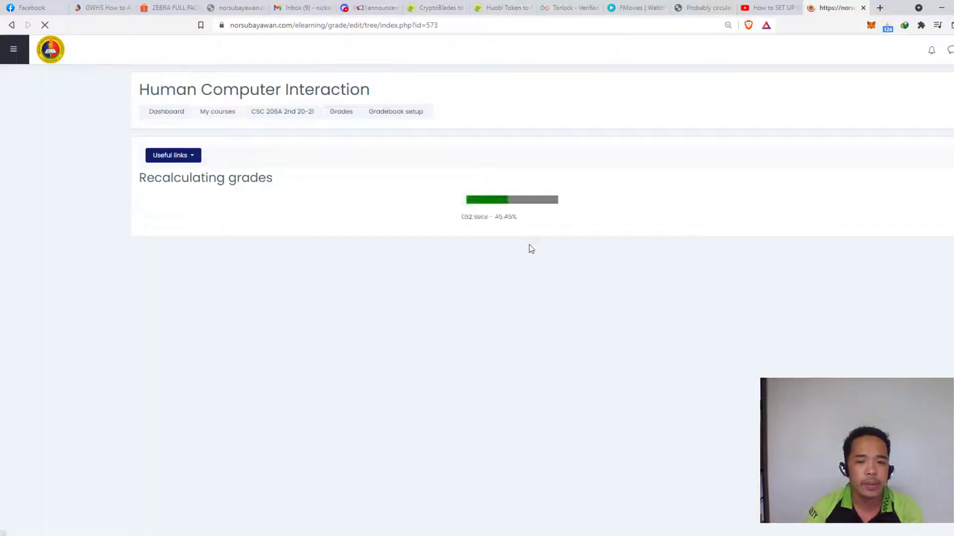
left_click(557, 236)
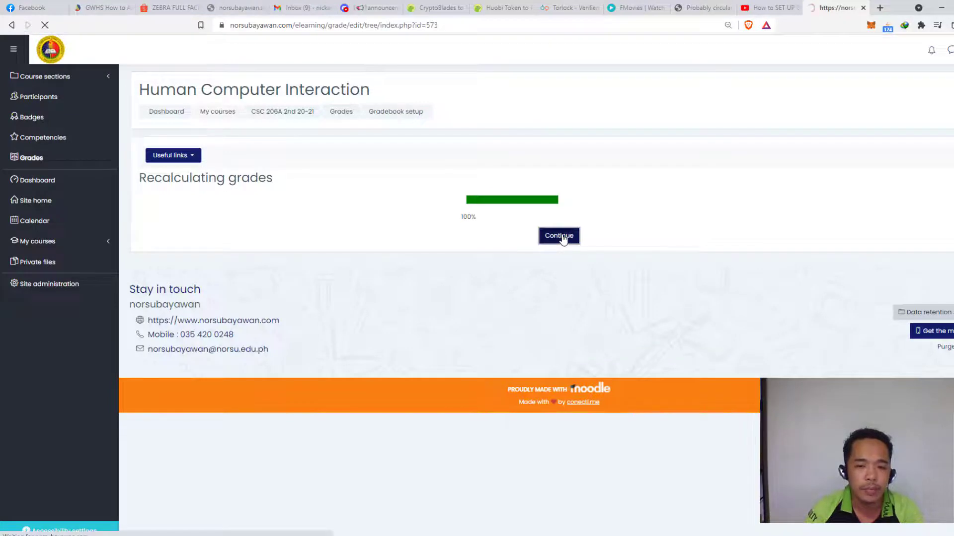
scroll(596, 366, "down", 15)
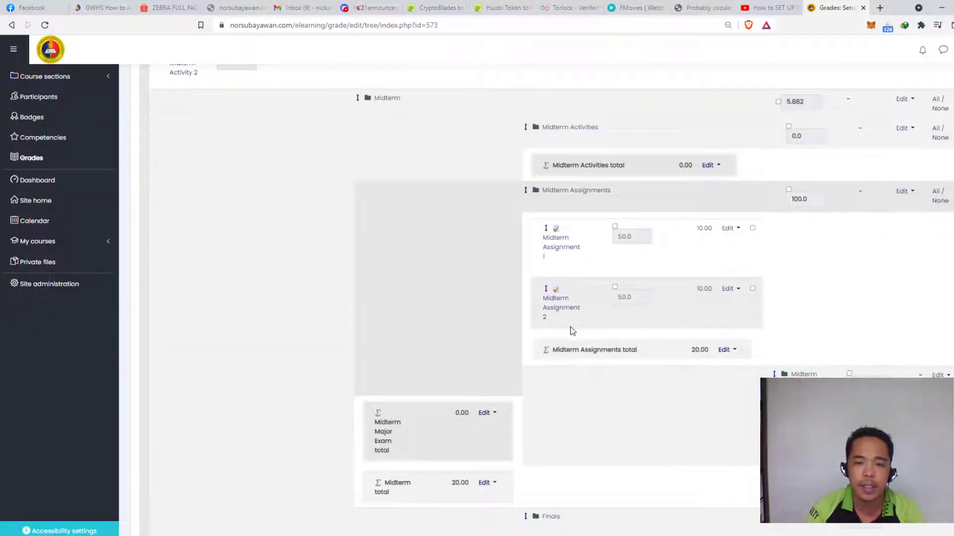
- Move the Midterm Assignment 3 grade item below Midterm Assignment 2 in the Midterm Assignments category and continue past the recalculation
scroll(567, 323, "up", 10)
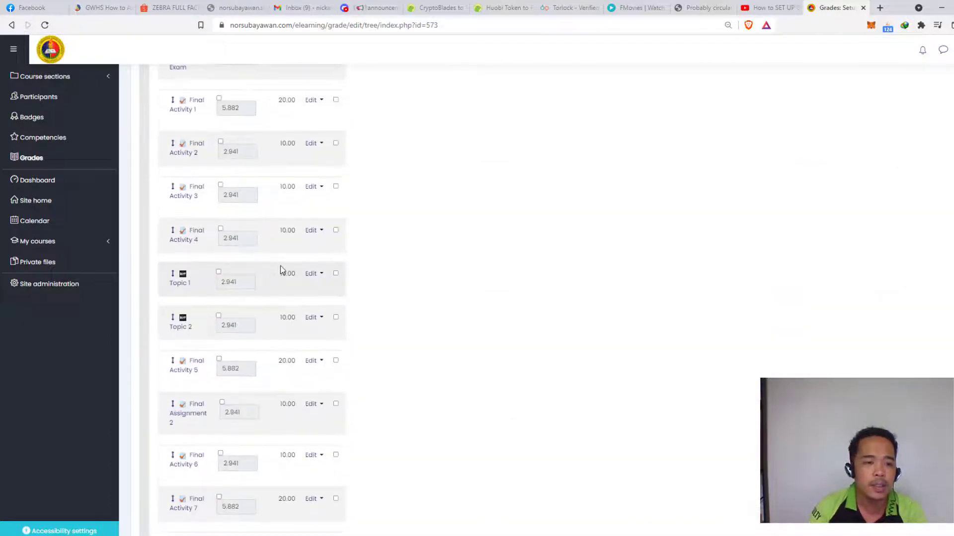
scroll(279, 270, "up", 5)
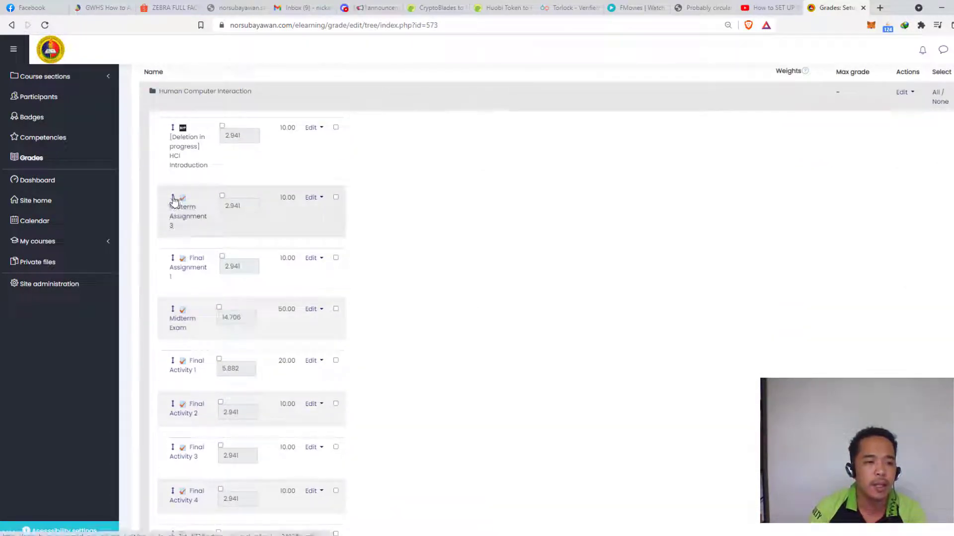
left_click(174, 201)
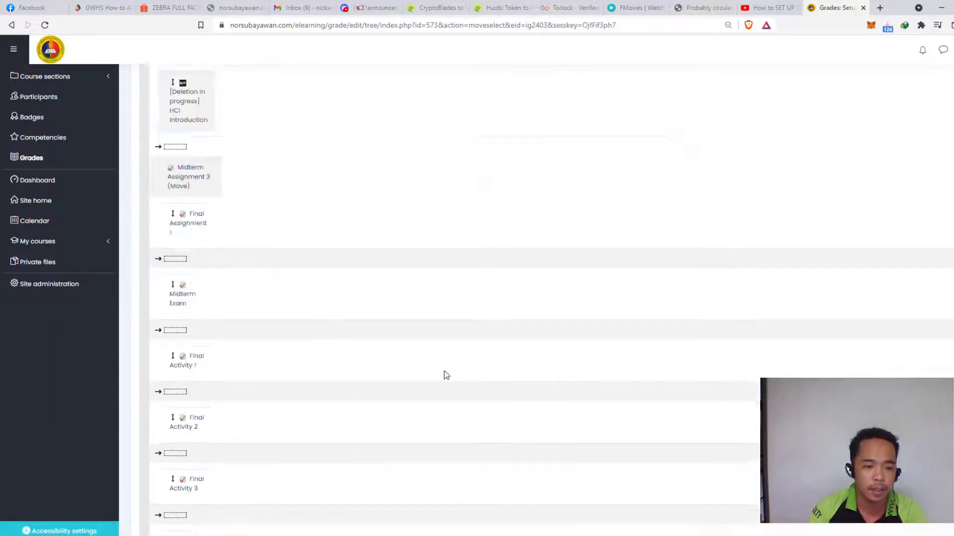
scroll(446, 375, "down", 15)
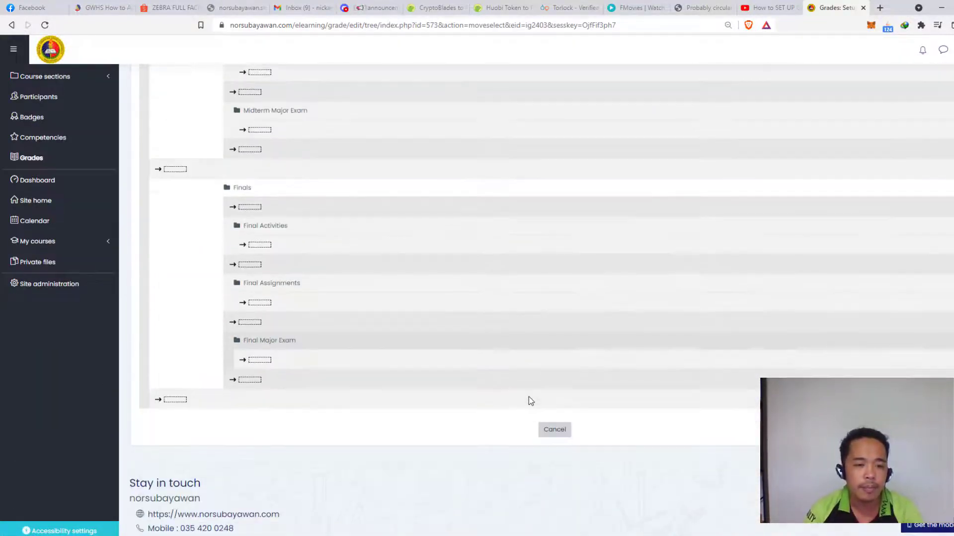
scroll(507, 385, "up", 3)
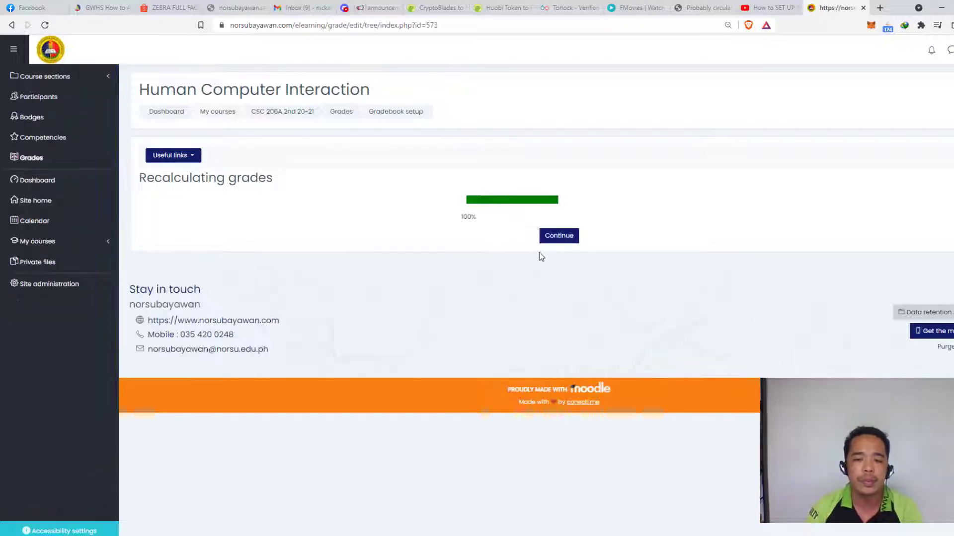
left_click(557, 237)
- Check the items in the Midterm Assignments category and look through the grade items still outside the subcategories
scroll(341, 322, "down", 8)
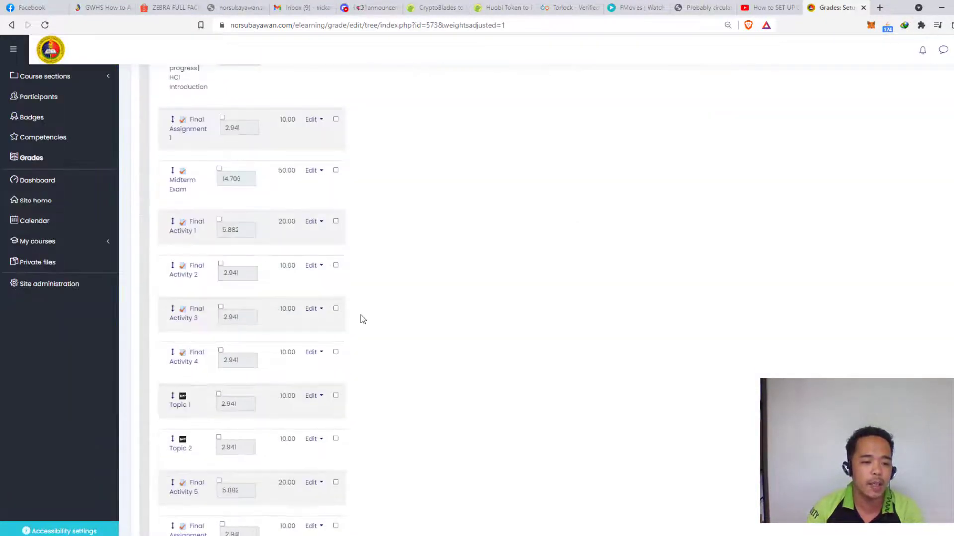
scroll(259, 213, "up", 5)
scroll(215, 243, "down", 11)
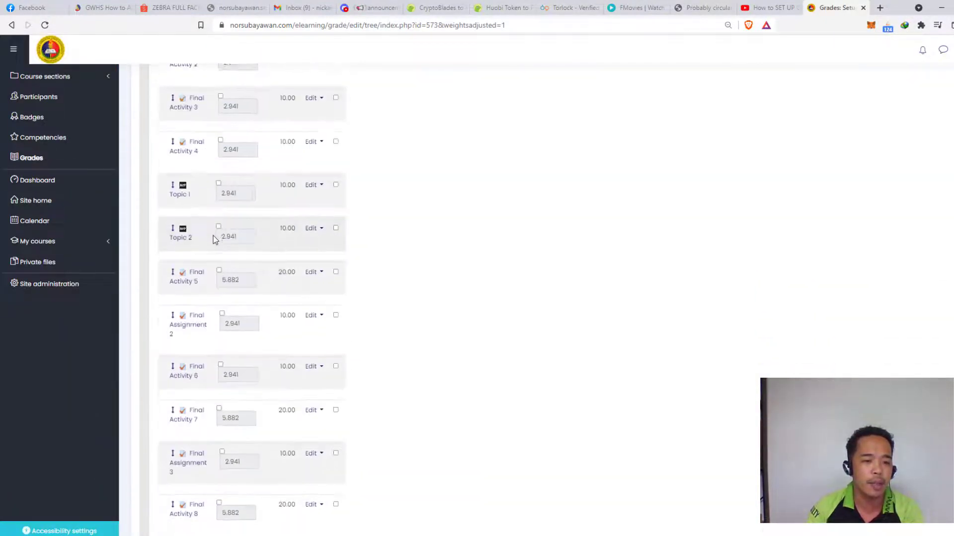
scroll(218, 234, "down", 7)
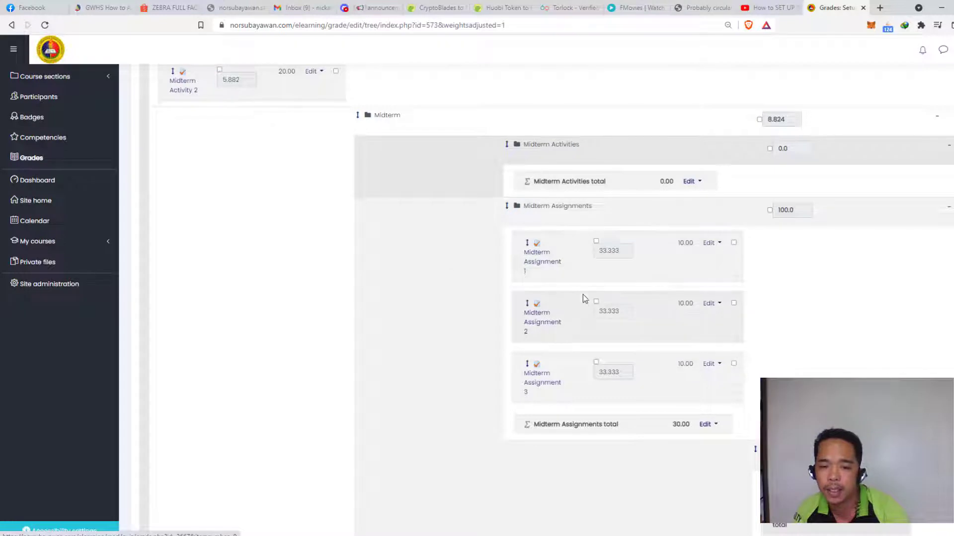
scroll(585, 300, "down", 4)
scroll(585, 301, "up", 5)
scroll(488, 300, "up", 15)
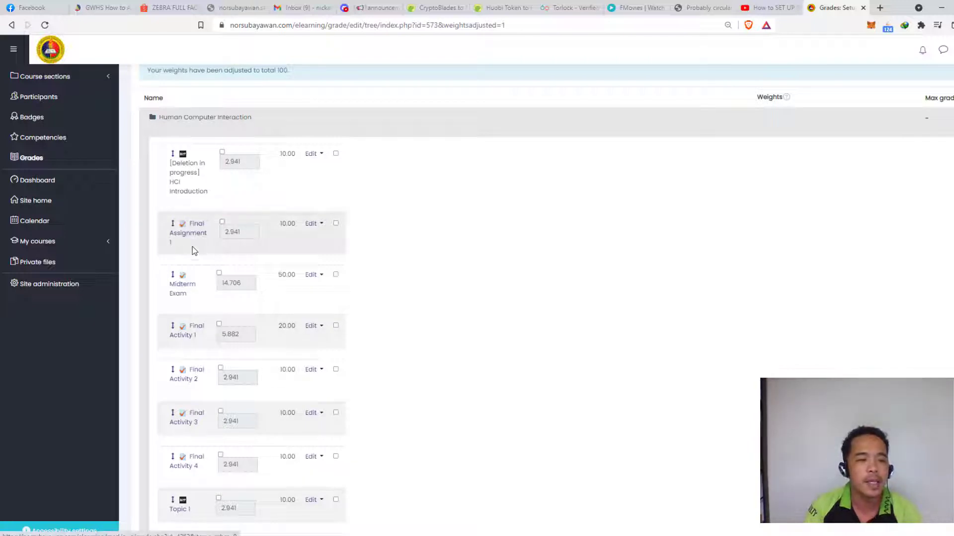
- Move the Final Assignment 1 grade item into the Final Assignments category under Finals and continue past the grade recalculation
left_click(173, 225)
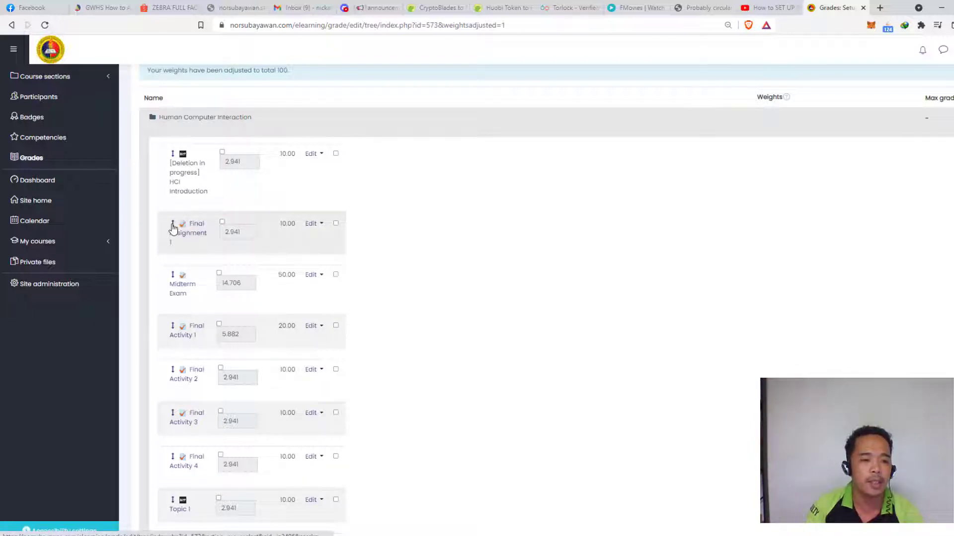
scroll(273, 330, "down", 15)
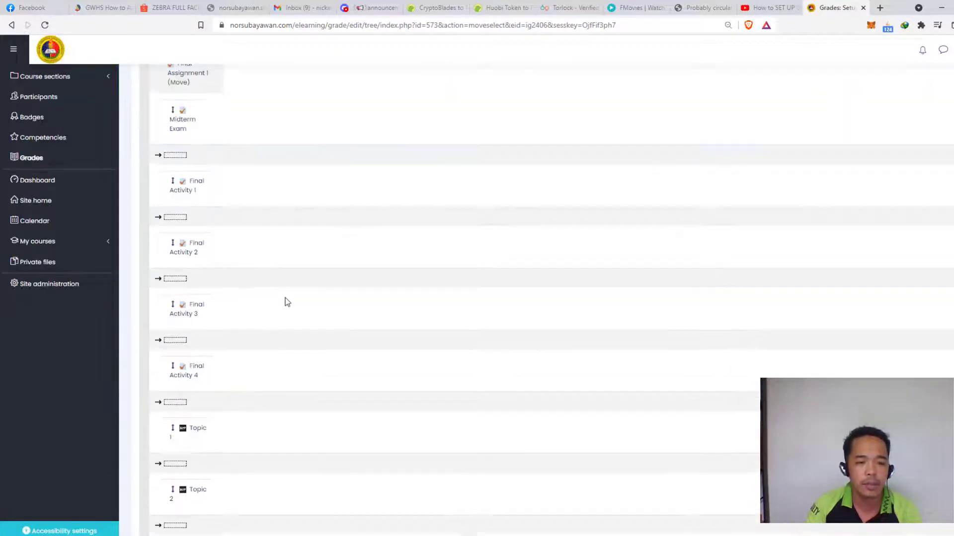
scroll(300, 308, "down", 8)
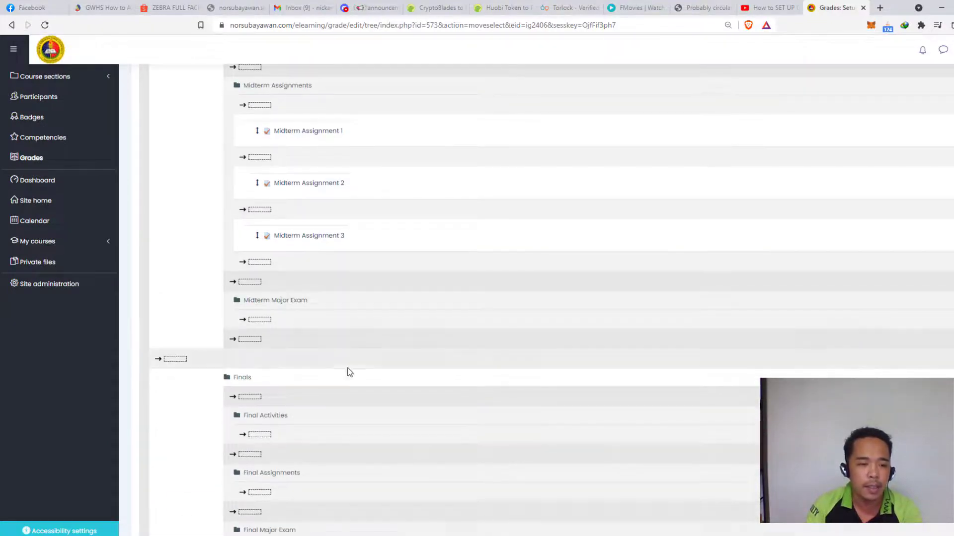
scroll(342, 368, "down", 3)
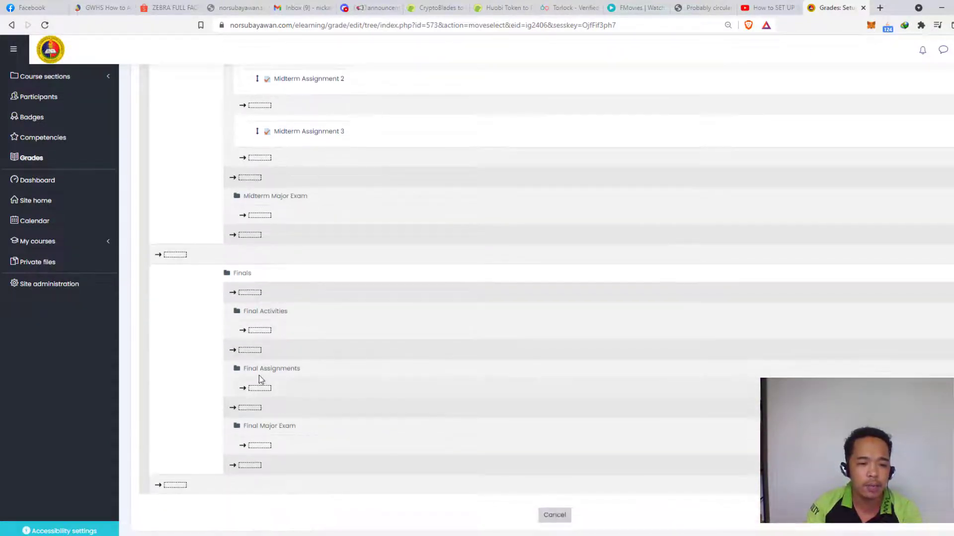
left_click(259, 388)
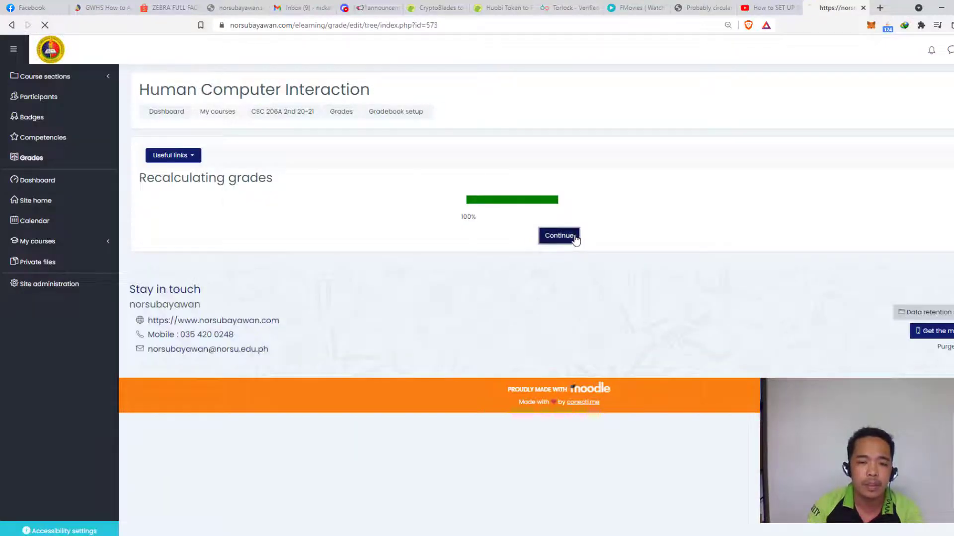
left_click(558, 235)
- Move the Midterm Exam grade item into the Midterm Major Exam category and continue past the grade recalculation
scroll(227, 272, "down", 2)
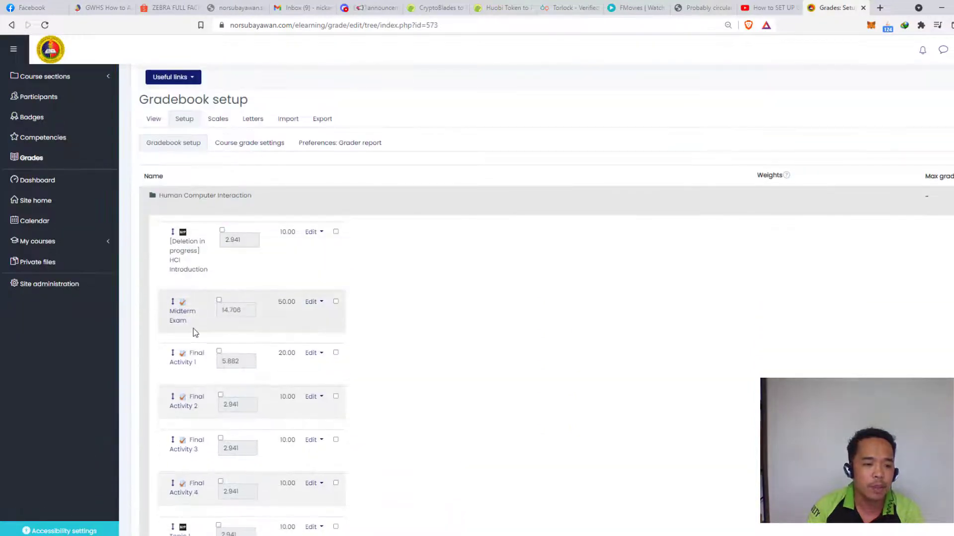
scroll(174, 230, "down", 1)
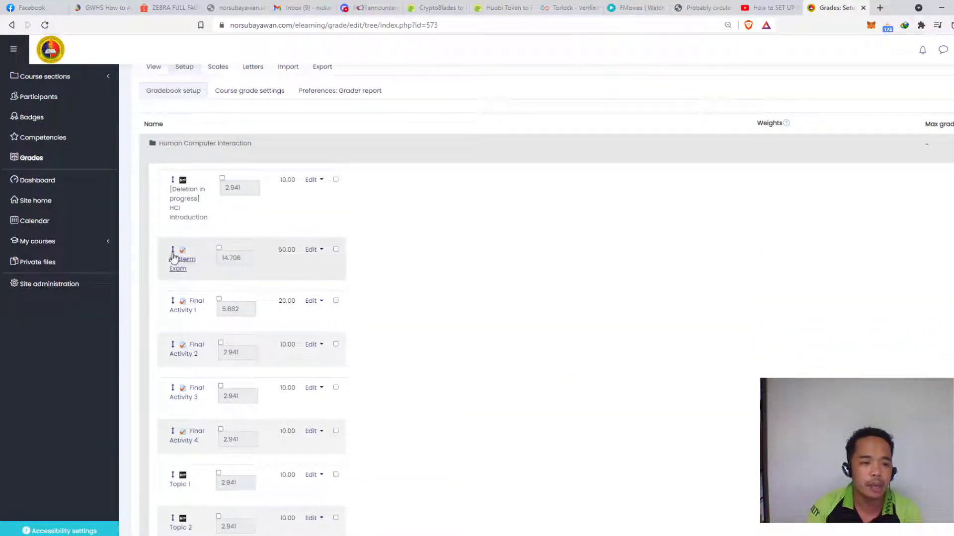
left_click(173, 253)
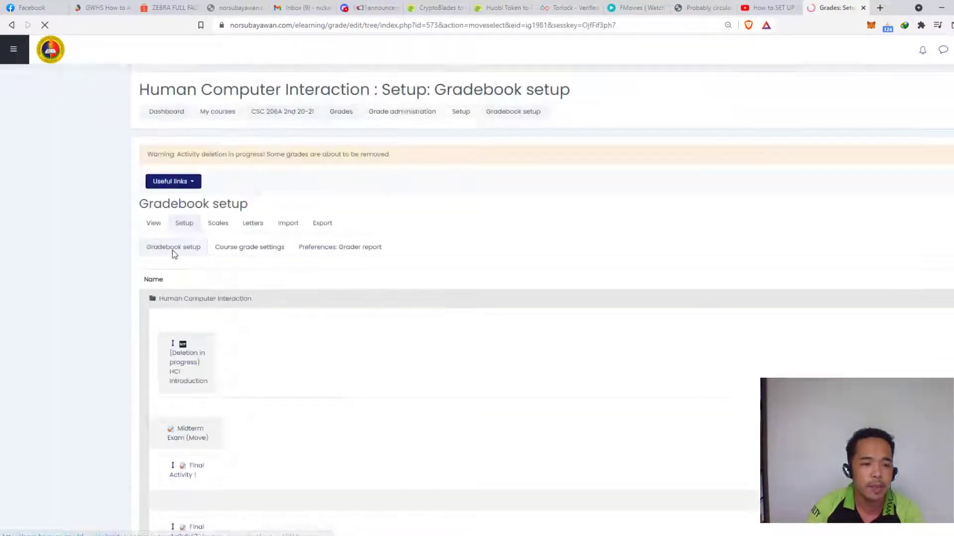
scroll(308, 320, "down", 15)
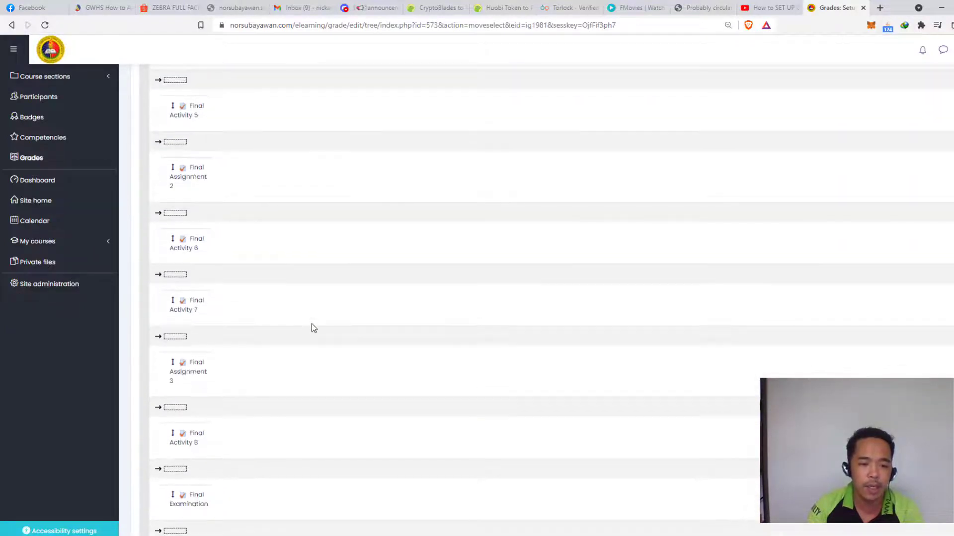
scroll(314, 322, "down", 1)
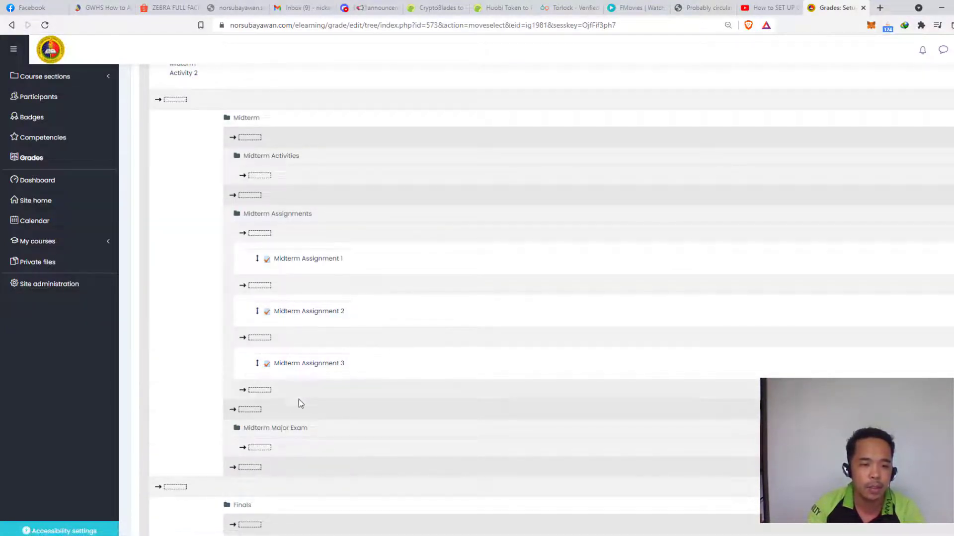
scroll(303, 404, "down", 1)
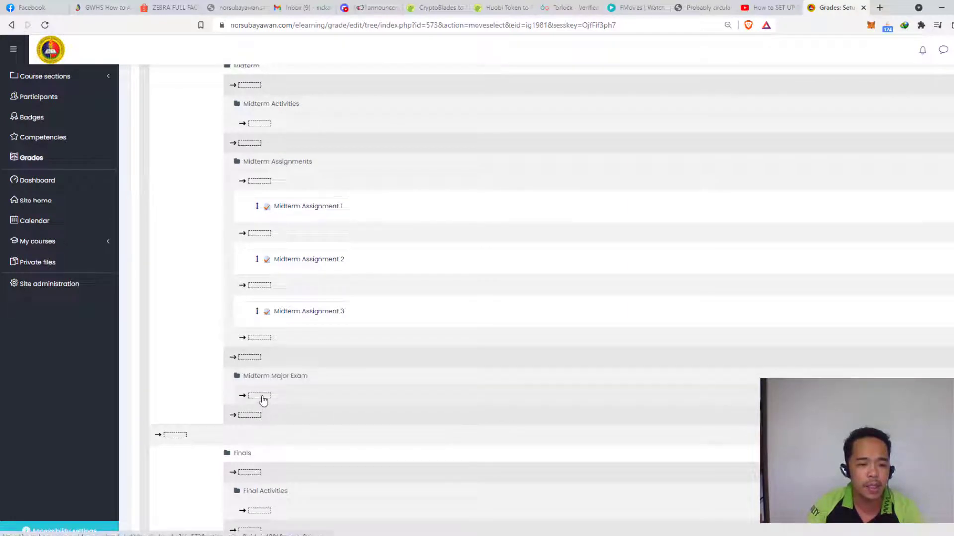
left_click(262, 396)
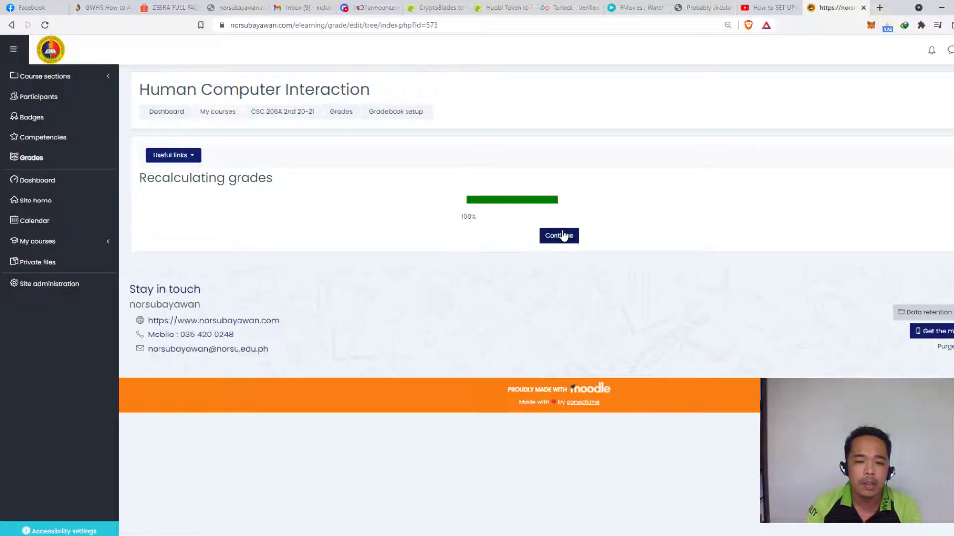
left_click(561, 235)
- Move the Final Activity 1 grade item into the Final Activities category under Finals and continue past the grade recalculation
scroll(291, 292, "down", 5)
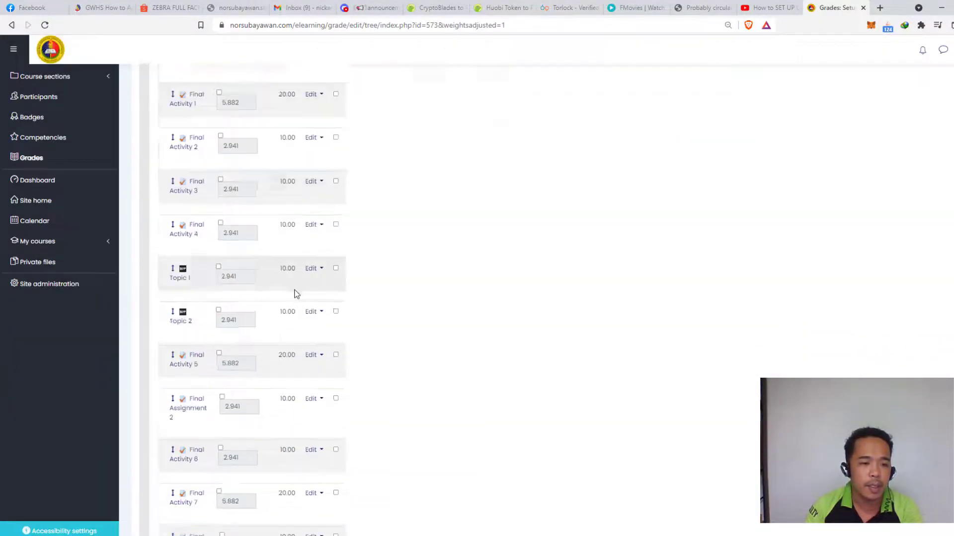
scroll(293, 249, "up", 2)
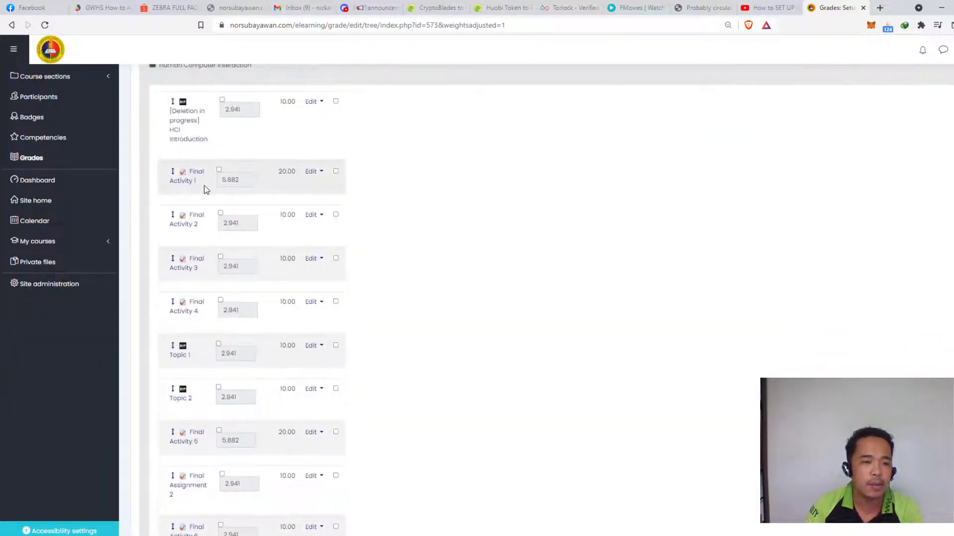
left_click(174, 171)
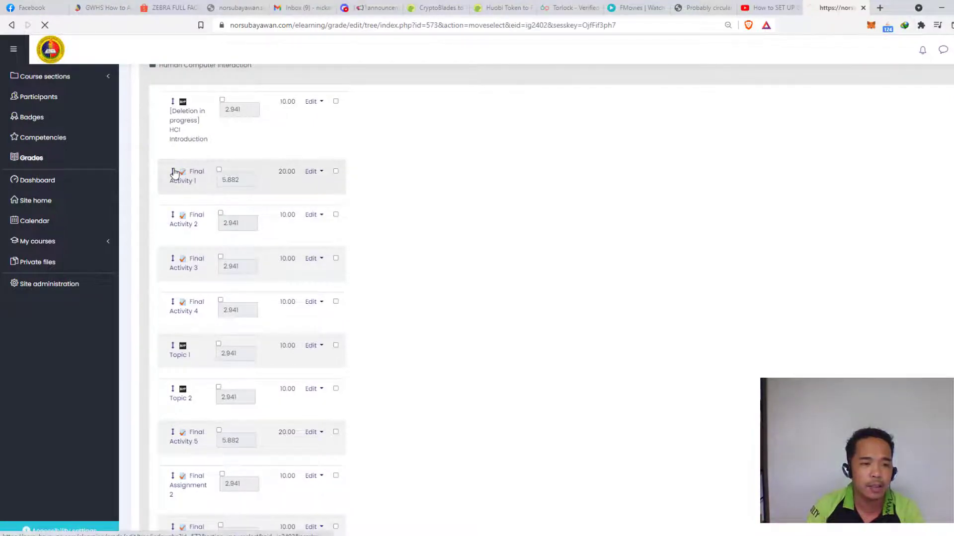
scroll(245, 219, "down", 15)
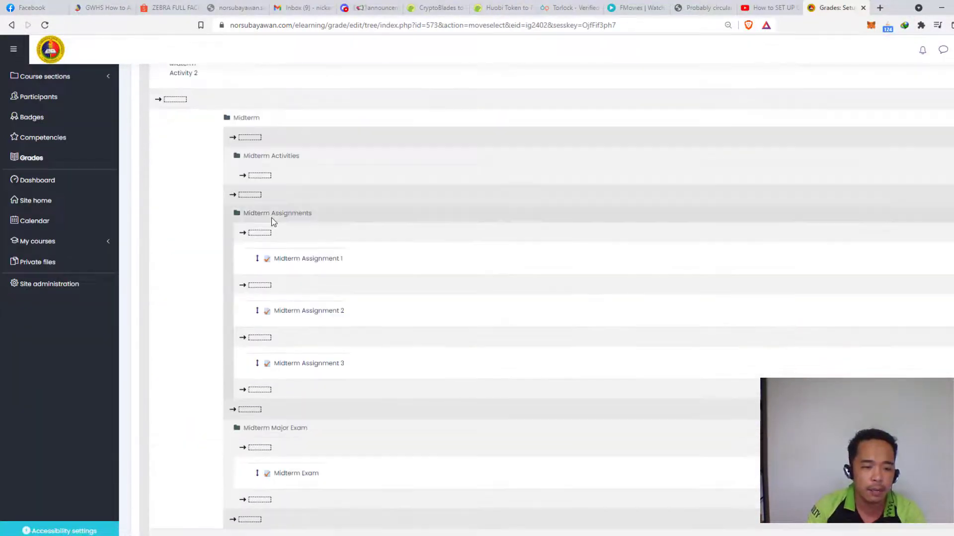
scroll(331, 329, "down", 2)
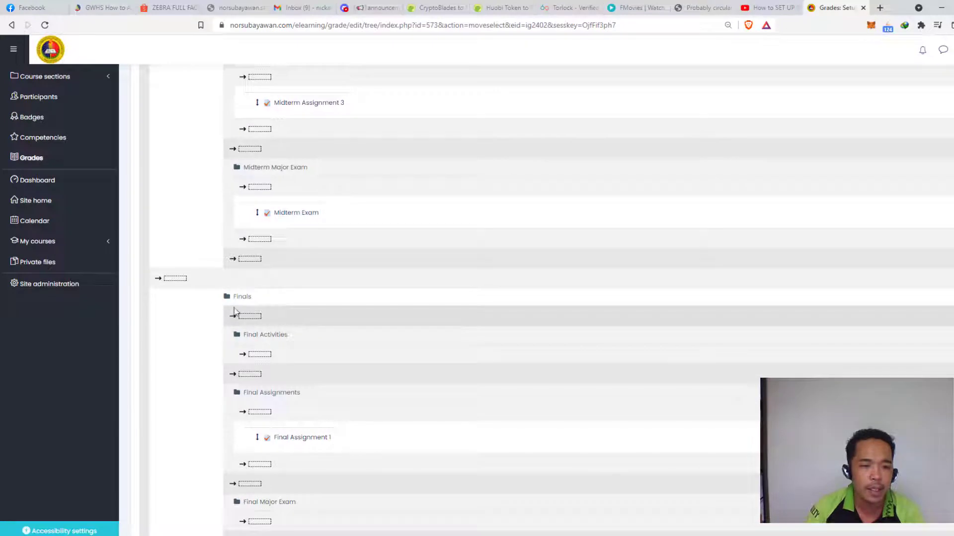
left_click(262, 357)
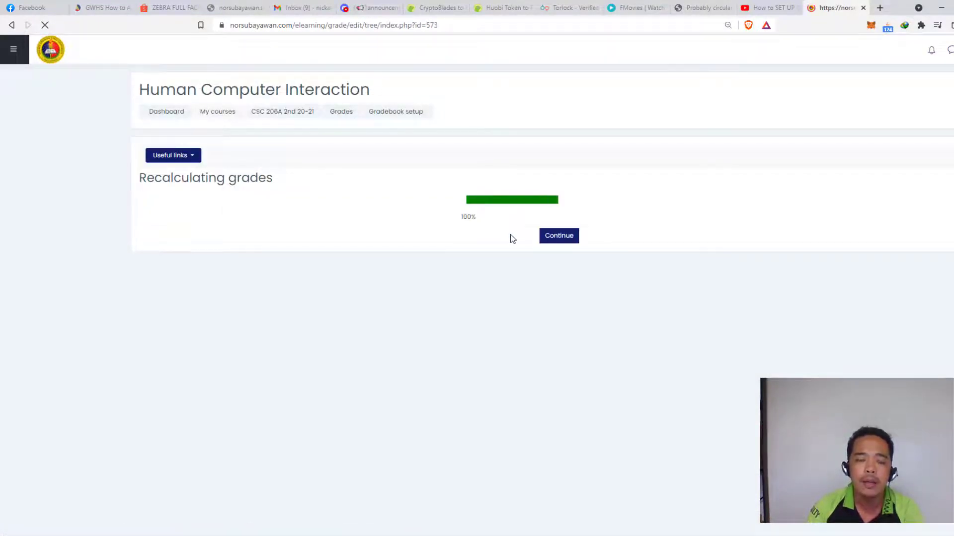
left_click(546, 236)
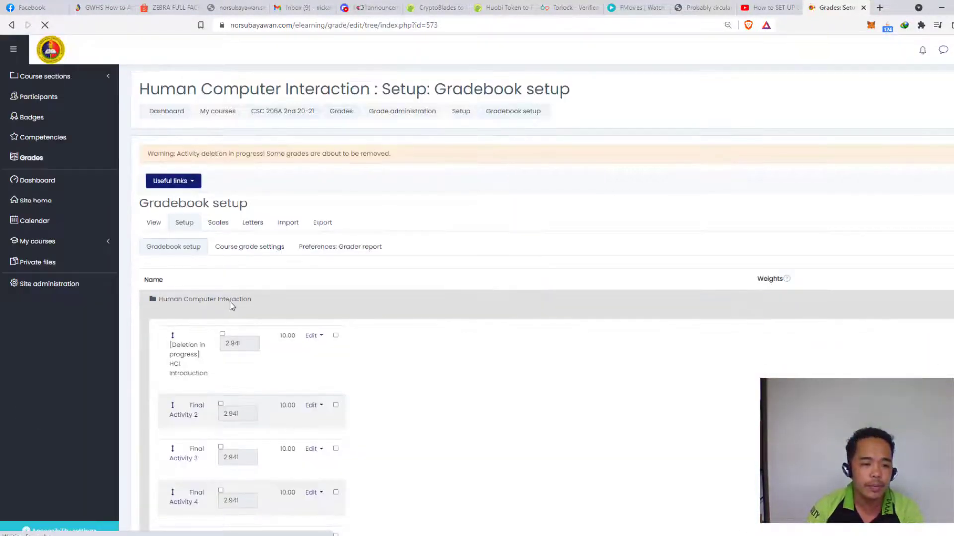
- Move the Final Activity 2 grade item into the Final Activities category and continue past the grade recalculation
scroll(229, 304, "down", 3)
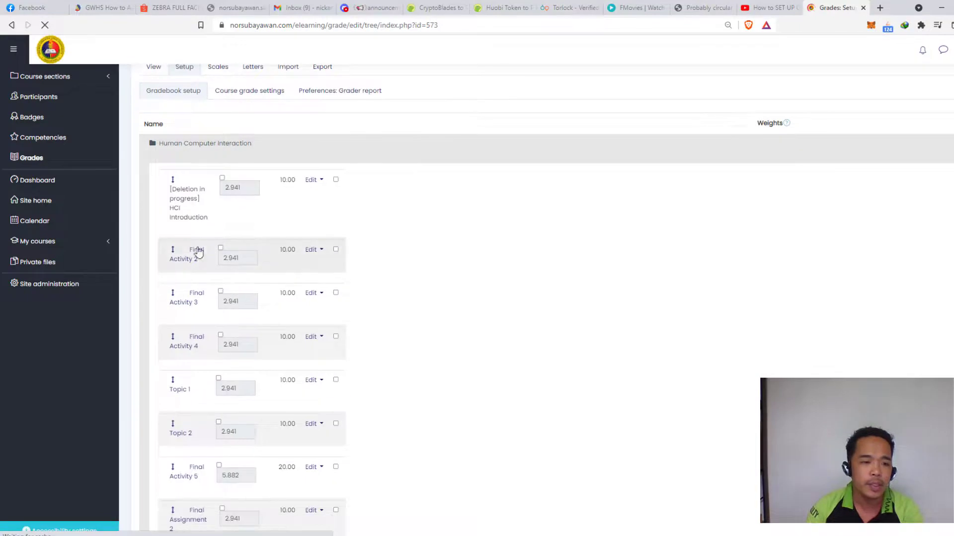
left_click(172, 253)
scroll(362, 290, "down", 15)
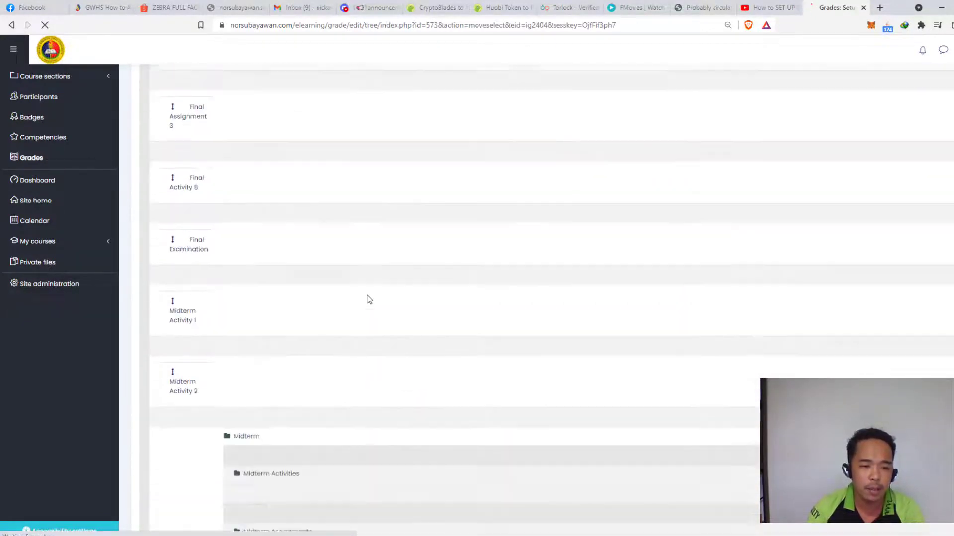
scroll(369, 304, "down", 6)
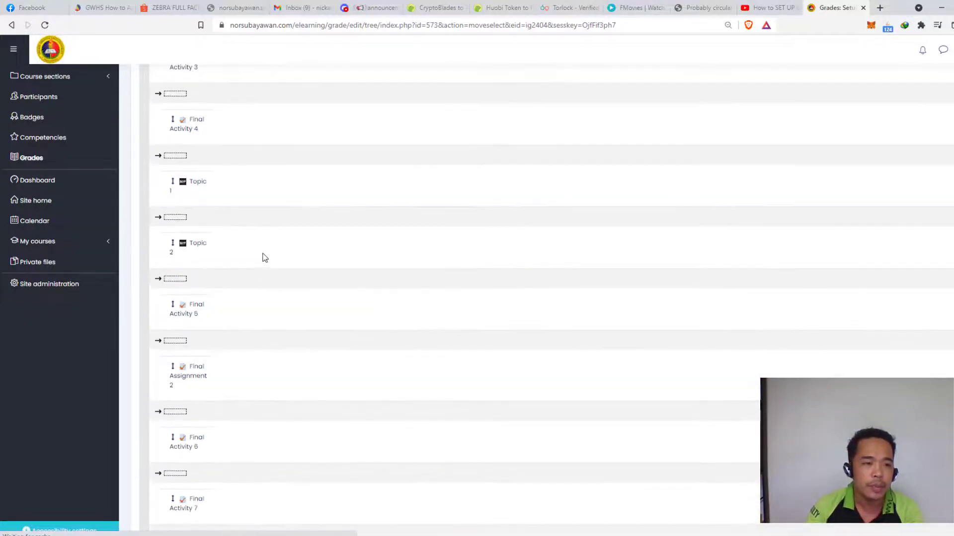
scroll(266, 262, "down", 10)
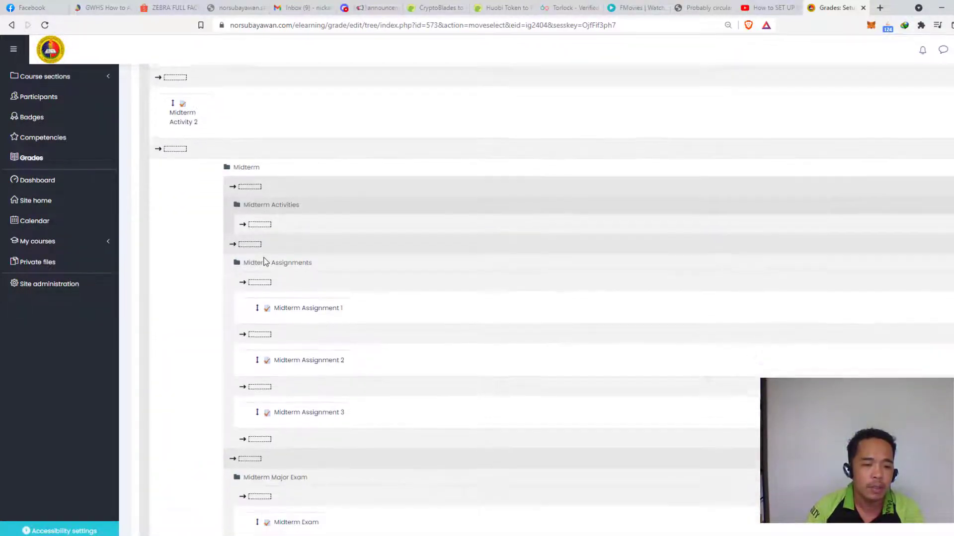
scroll(266, 262, "down", 1)
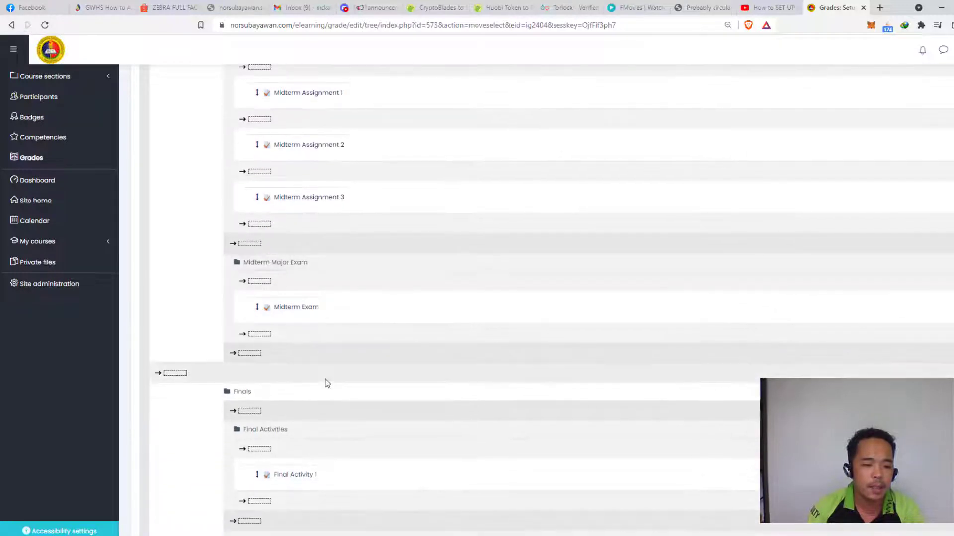
scroll(321, 388, "down", 2)
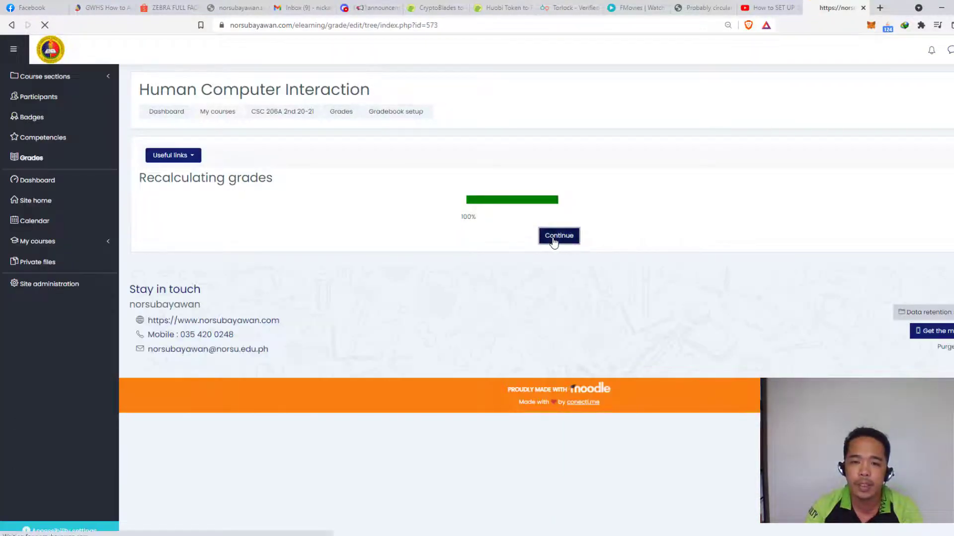
left_click(553, 237)
scroll(255, 323, "down", 3)
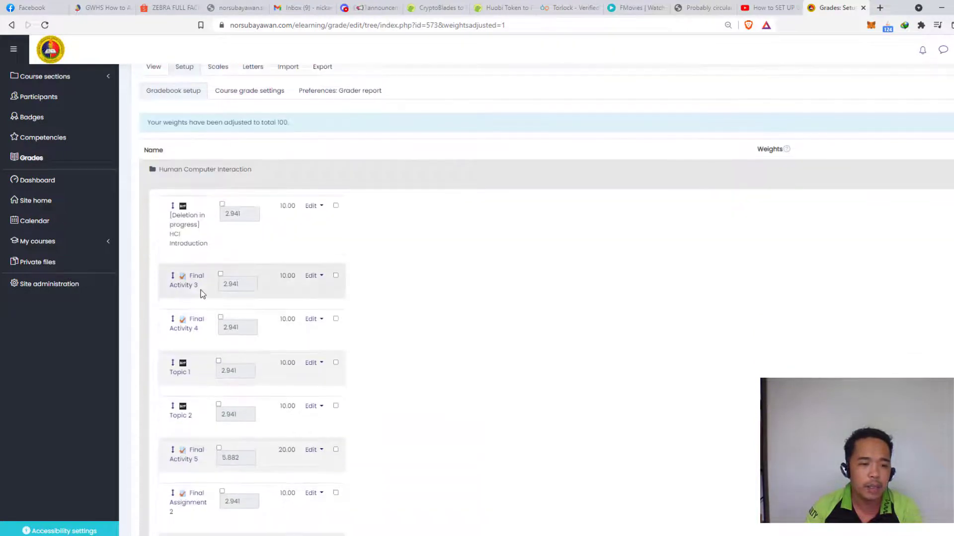
- Move the Final Activity 3 grade item into the Final Activities category under Finals and continue past the grade recalculation
left_click(173, 276)
scroll(343, 368, "down", 10)
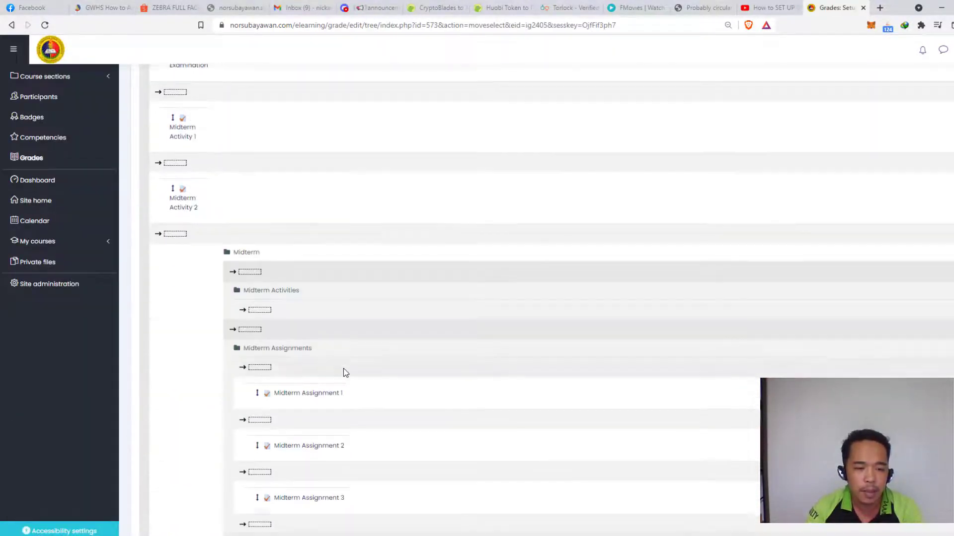
scroll(343, 370, "down", 5)
scroll(344, 371, "down", 6)
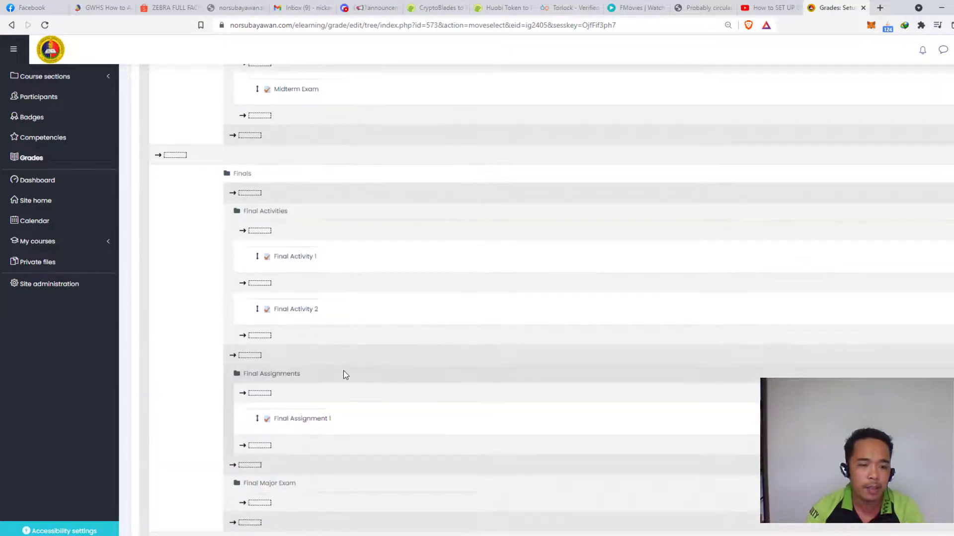
scroll(323, 255, "up", 3)
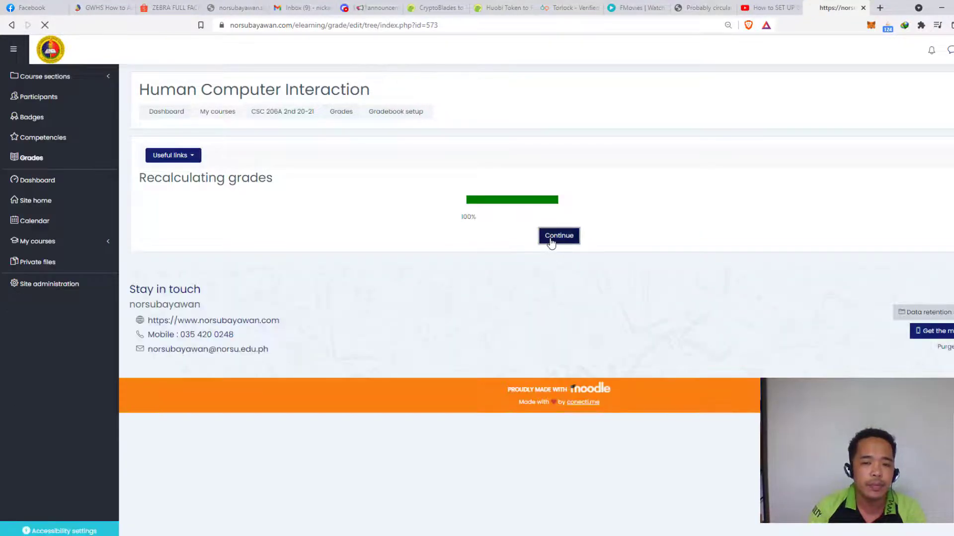
- Review the grade items placed in the Midterm and Finals subcategories and those still outside them
scroll(637, 304, "down", 10)
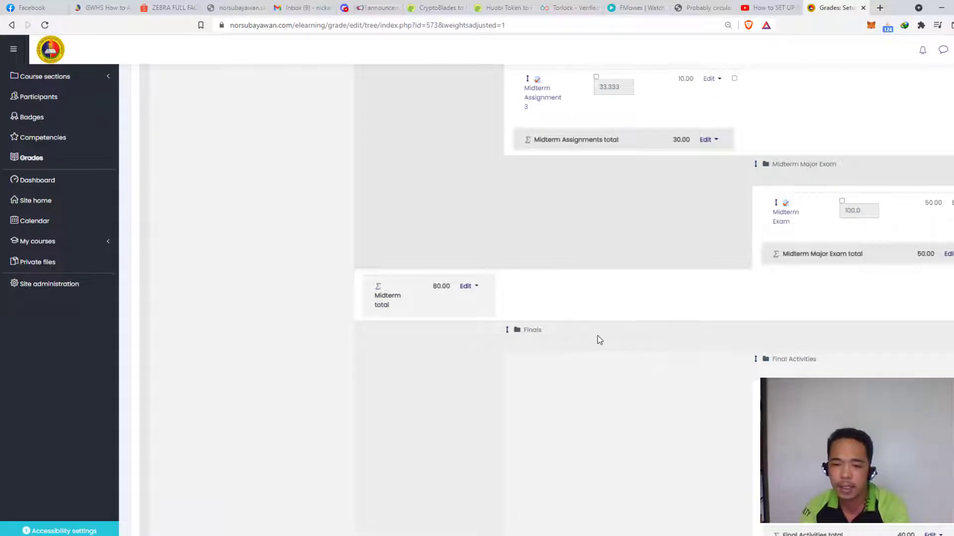
scroll(645, 298, "down", 5)
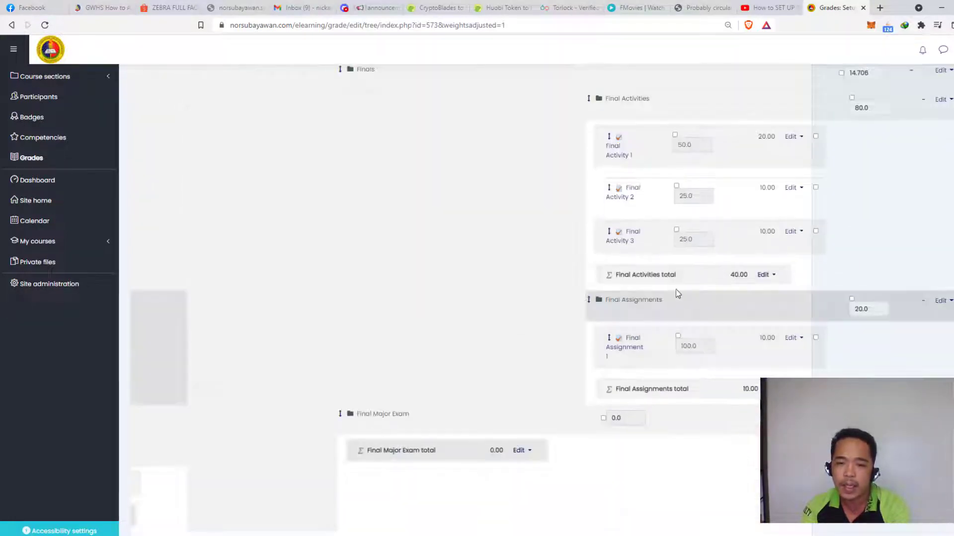
scroll(652, 279, "up", 2)
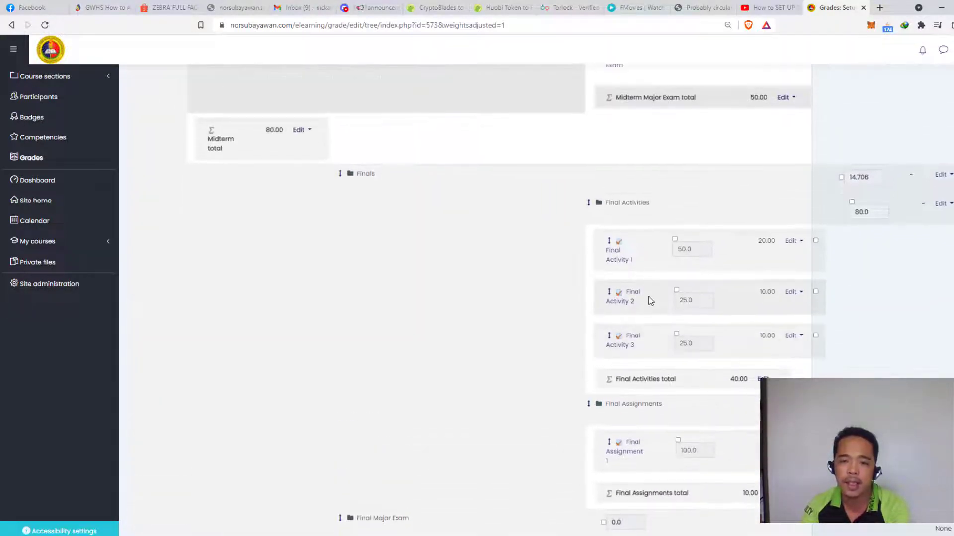
scroll(648, 357, "up", 10)
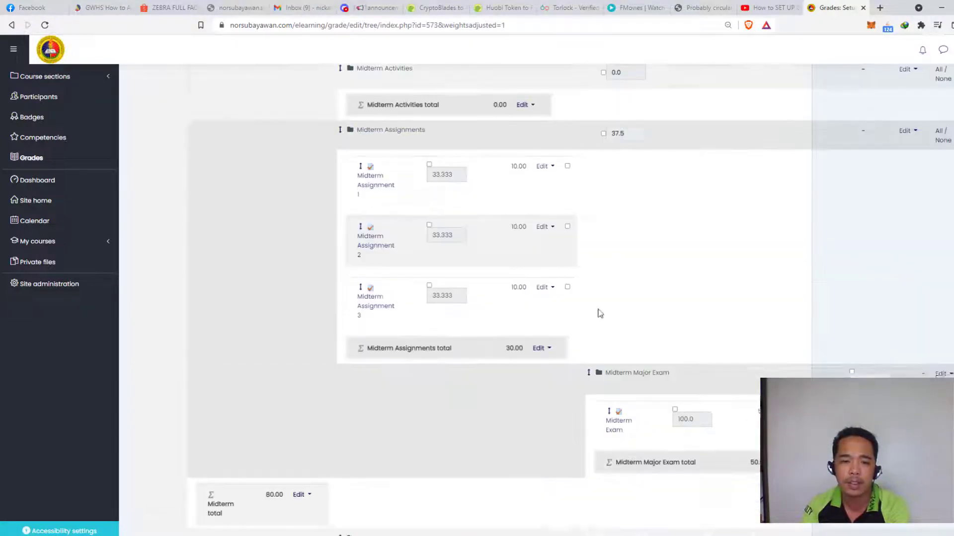
scroll(442, 149, "up", 1)
scroll(249, 243, "left", 5)
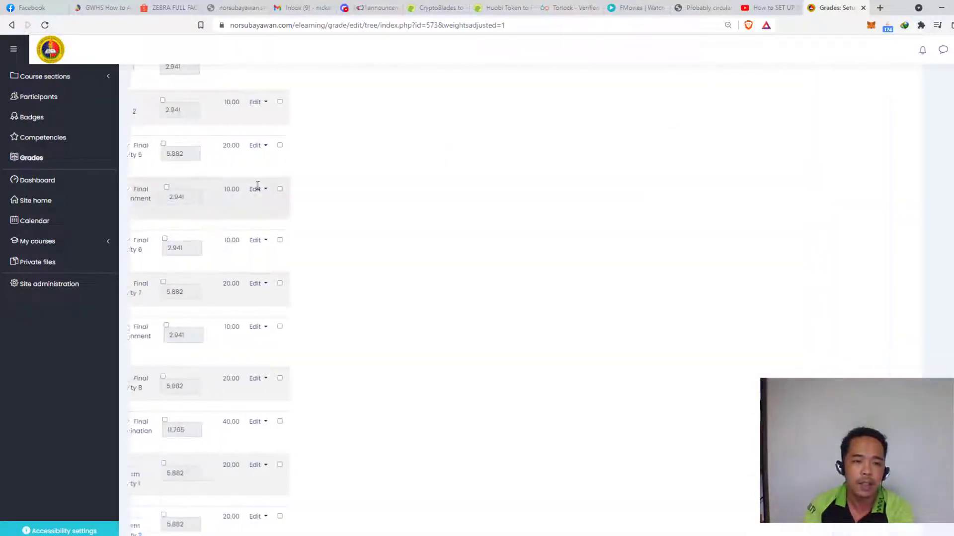
scroll(250, 191, "up", 4)
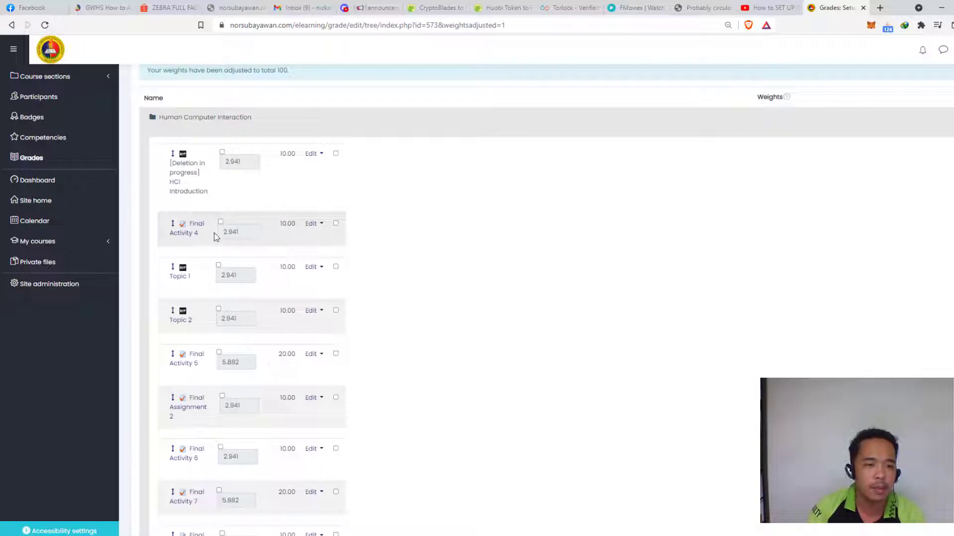
- Move the Final Activity 4 grade item into the Final Activities category and continue past the grade recalculation
left_click(173, 227)
scroll(393, 300, "down", 10)
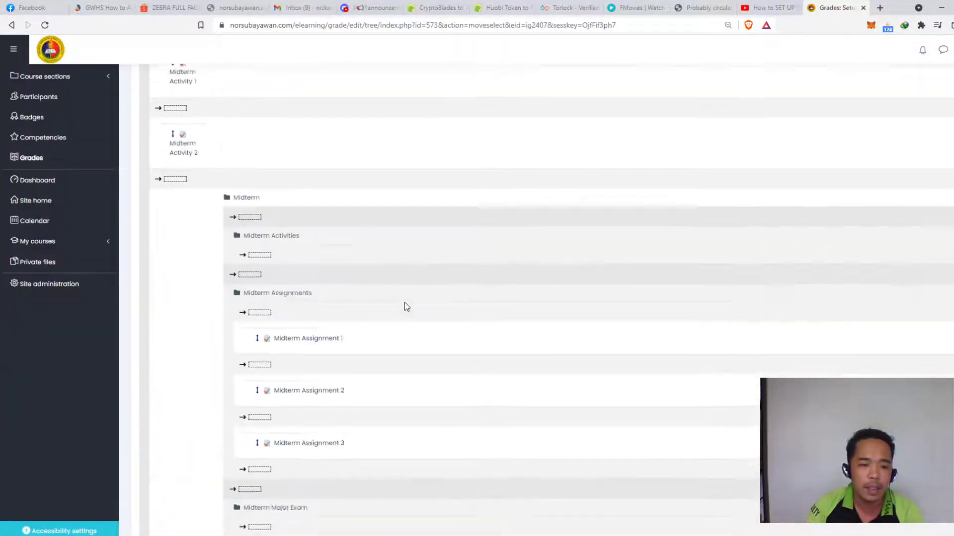
scroll(404, 302, "down", 5)
scroll(405, 301, "down", 3)
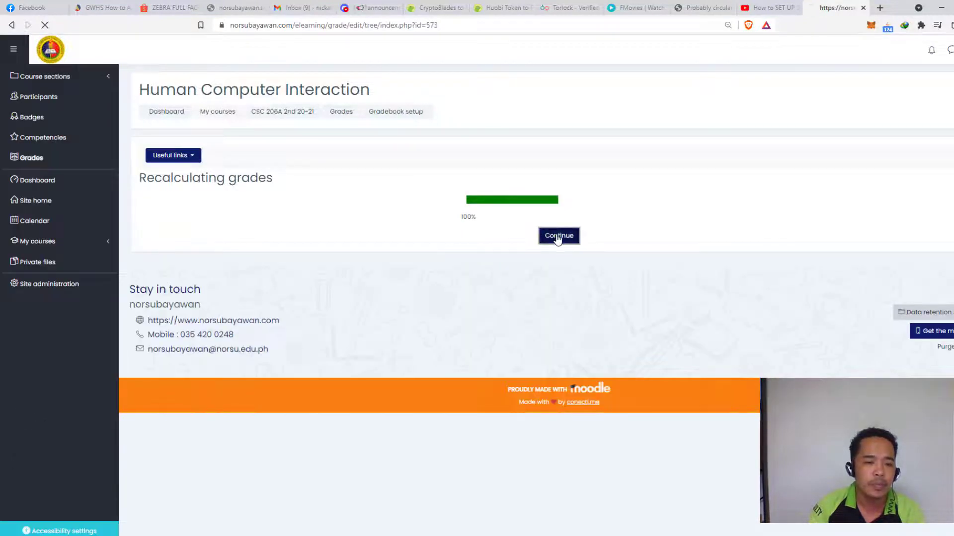
left_click(556, 234)
- Move the Final Activity 5 grade item below Final Activity 4 in the Final Activities category and continue past the grade recalculation
scroll(266, 262, "down", 5)
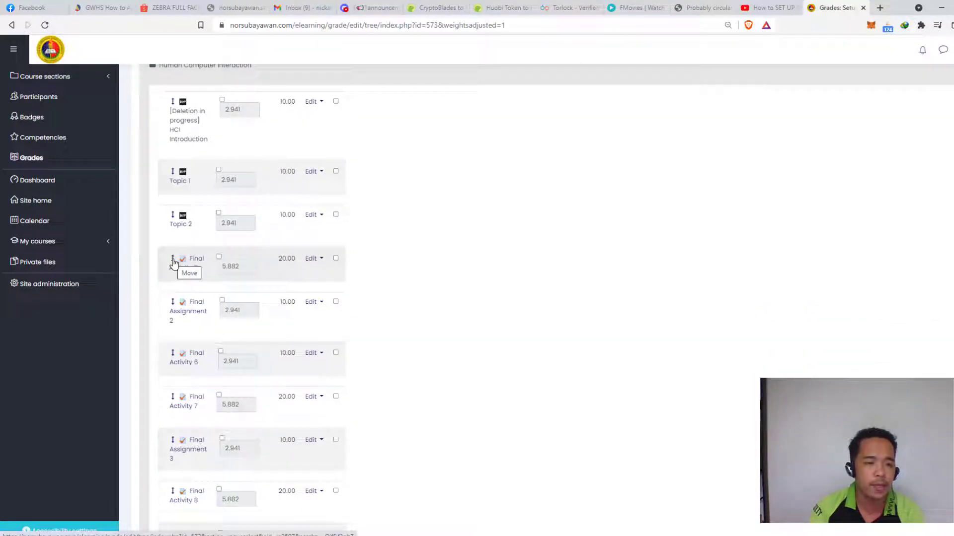
left_click(173, 261)
scroll(478, 363, "down", 10)
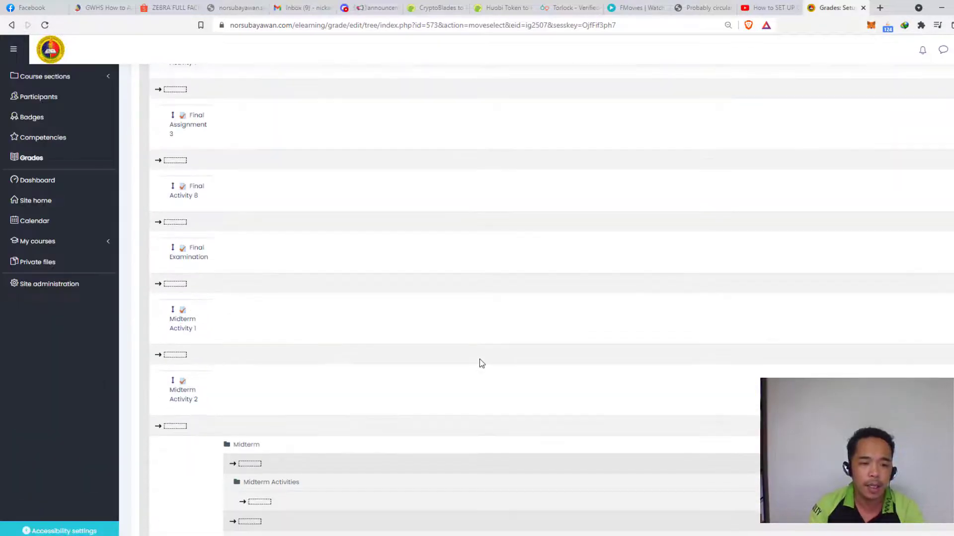
scroll(482, 363, "down", 15)
scroll(485, 363, "down", 4)
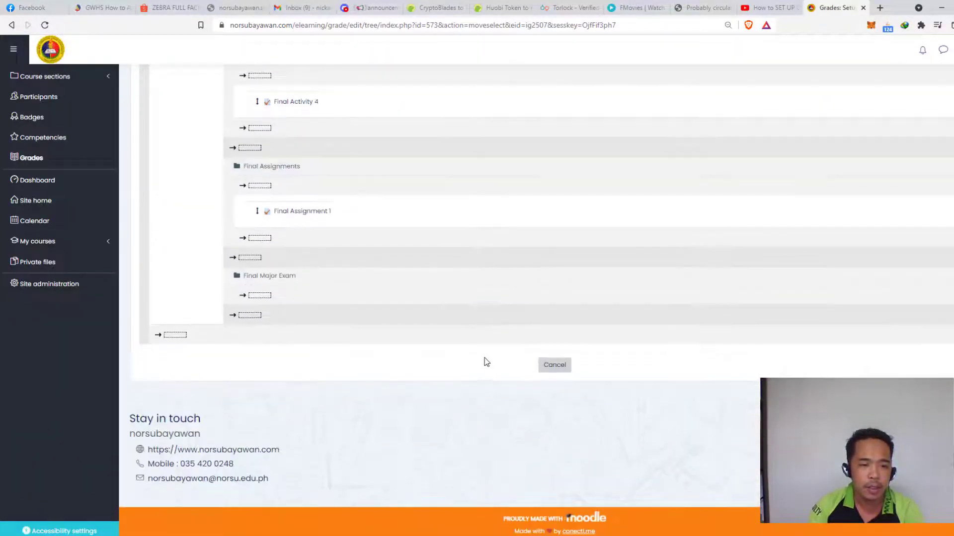
scroll(329, 259, "up", 3)
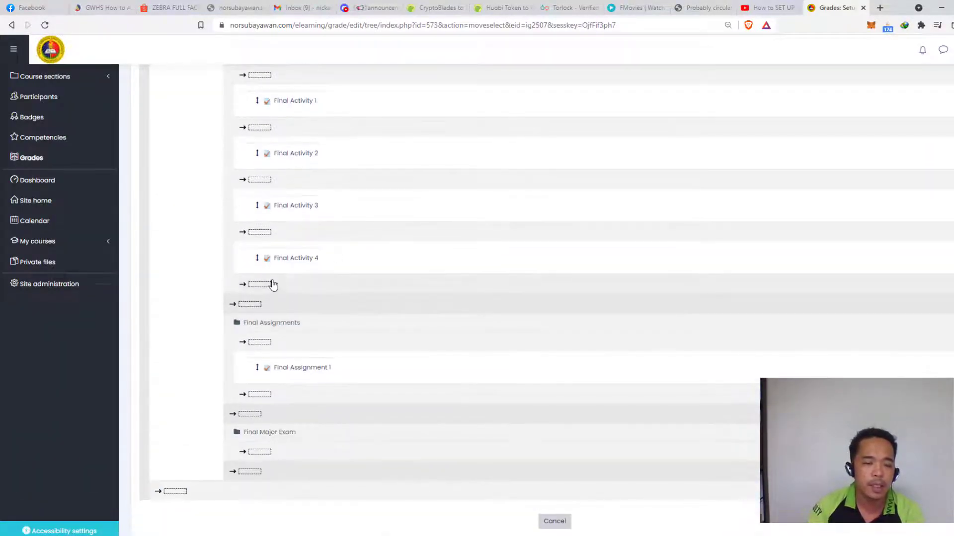
scroll(273, 285, "up", 2)
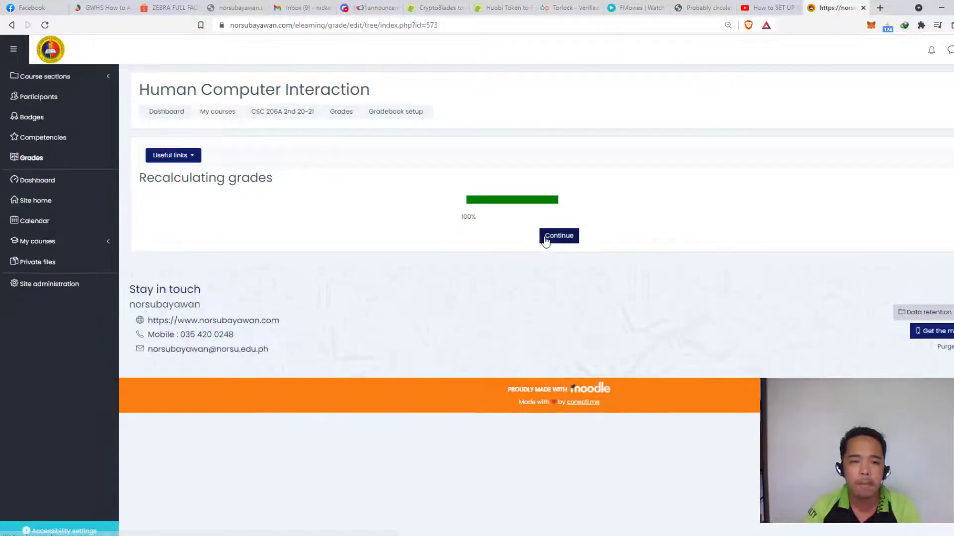
left_click(559, 235)
- Move the Final Assignment 2 grade item below Final Assignment 1 in the Final Assignments category and continue past the grade recalculation
scroll(199, 293, "down", 4)
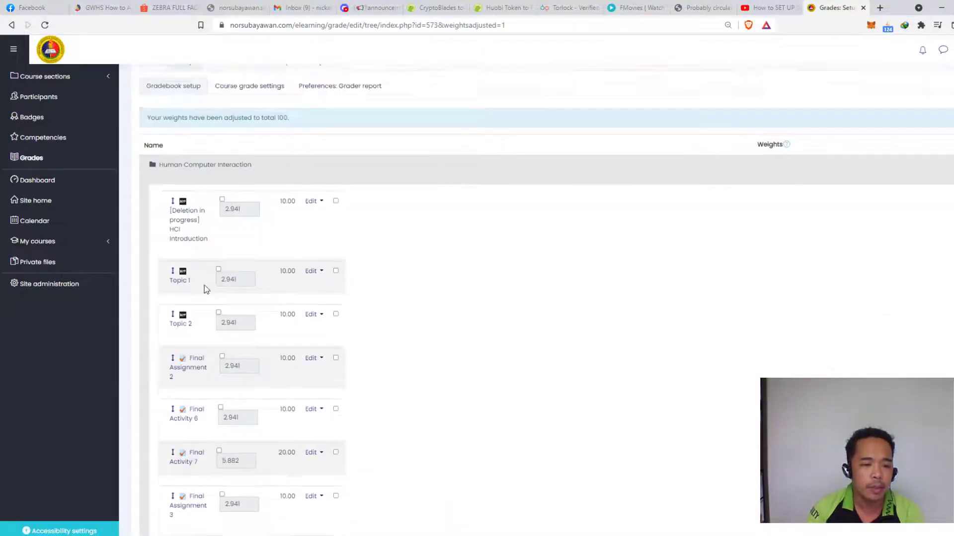
scroll(247, 348, "down", 1)
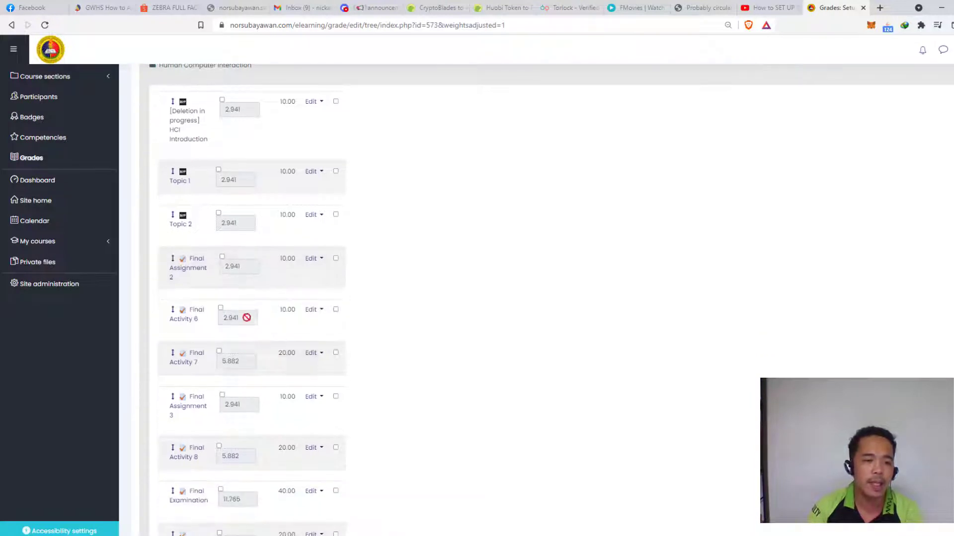
left_click(173, 263)
scroll(378, 320, "down", 15)
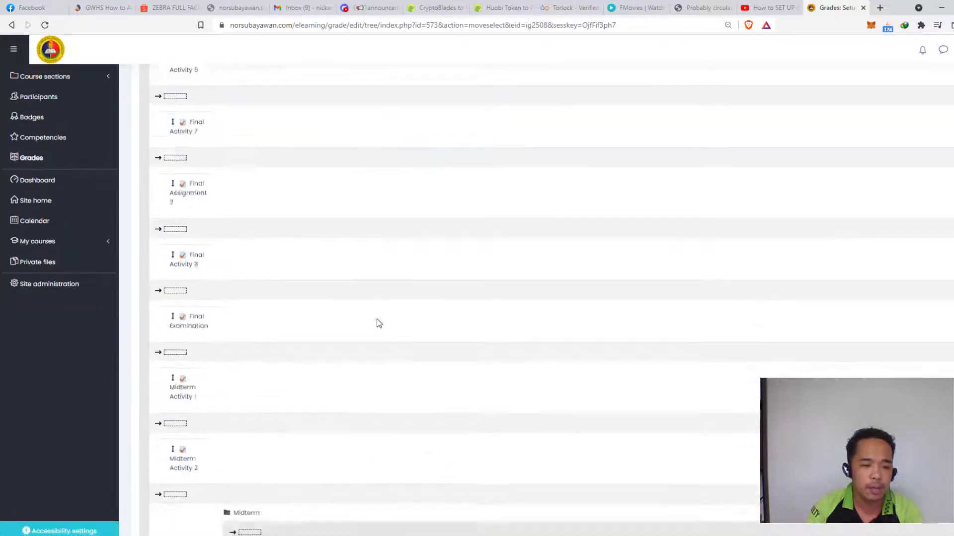
scroll(379, 324, "down", 10)
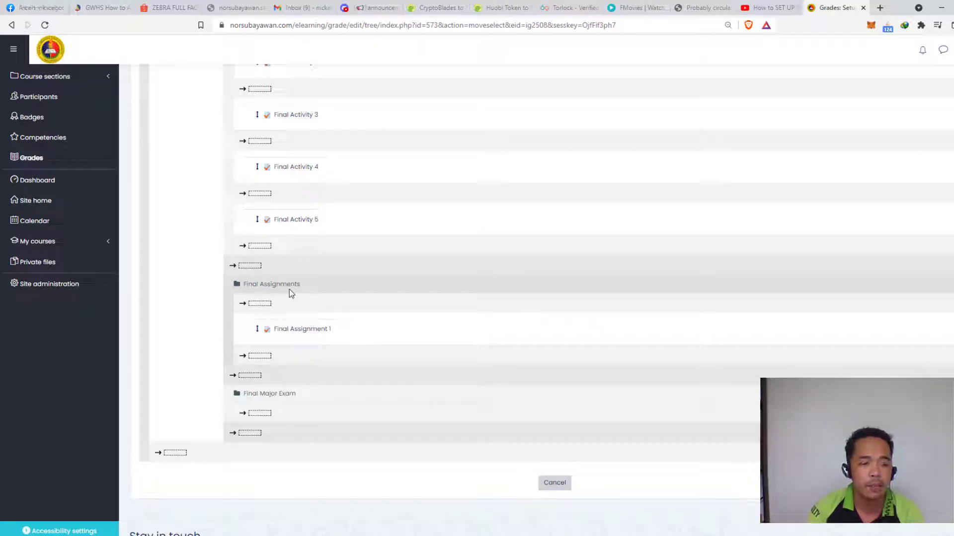
left_click(258, 356)
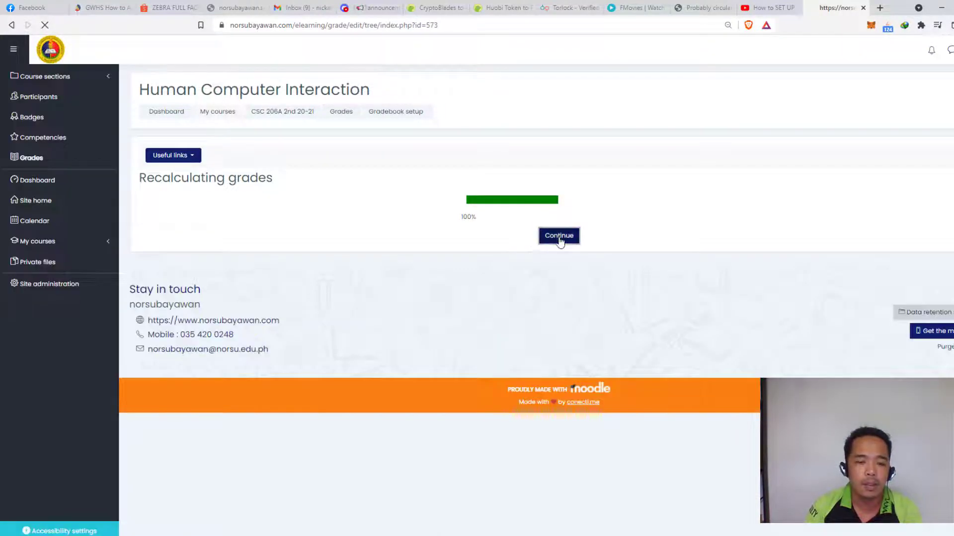
left_click(558, 237)
- Move the Final Activity 6 grade item below Final Activity 5 in the Final Activities category and continue past the grade recalculation
scroll(192, 271, "down", 6)
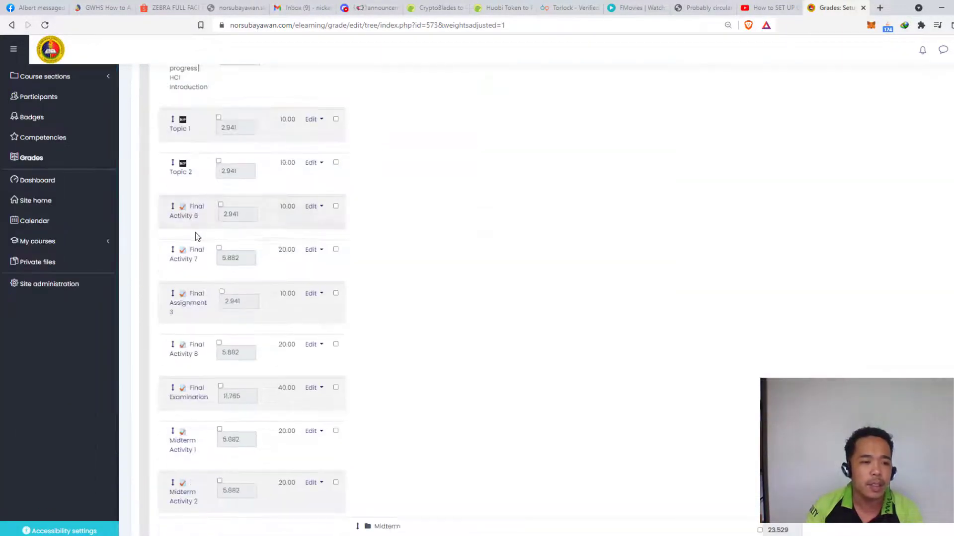
left_click(171, 209)
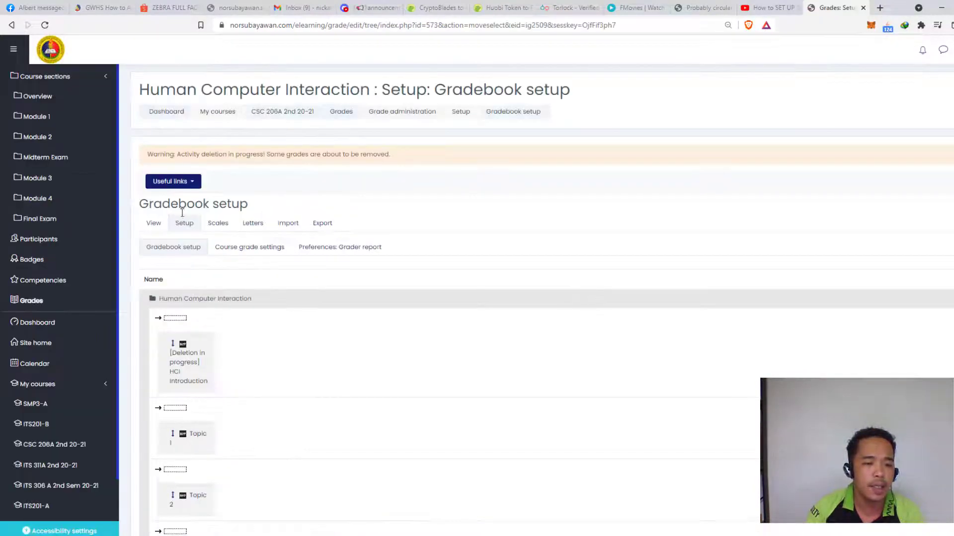
scroll(350, 406, "down", 15)
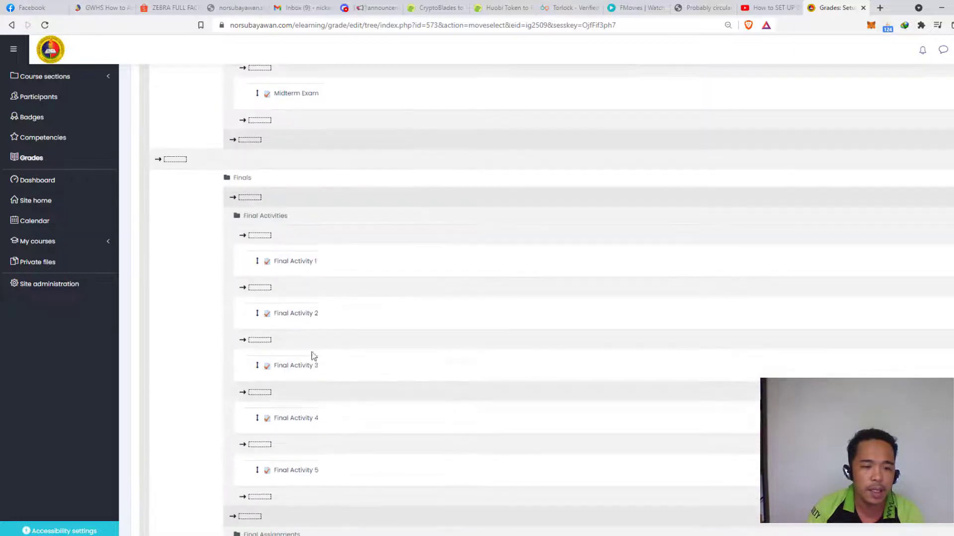
scroll(280, 242, "down", 2)
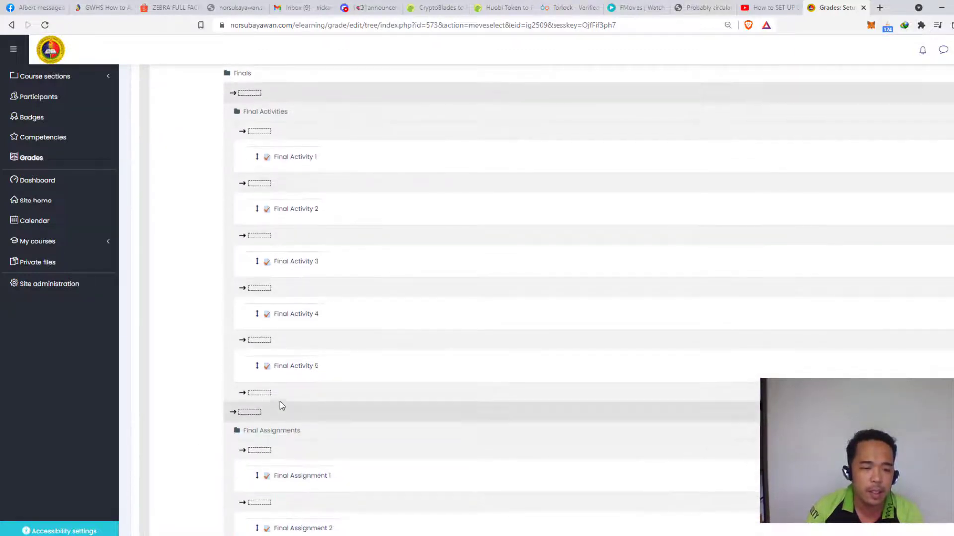
left_click(258, 394)
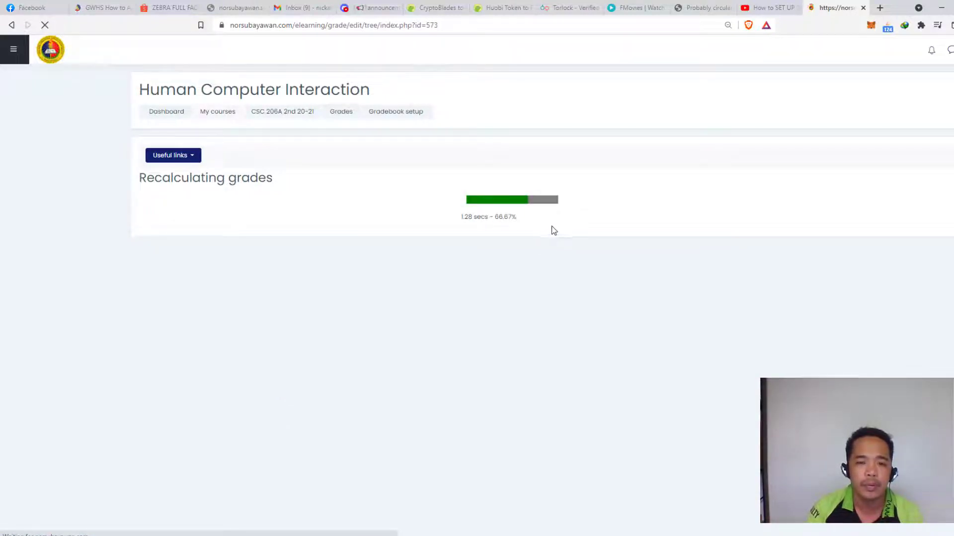
left_click(550, 236)
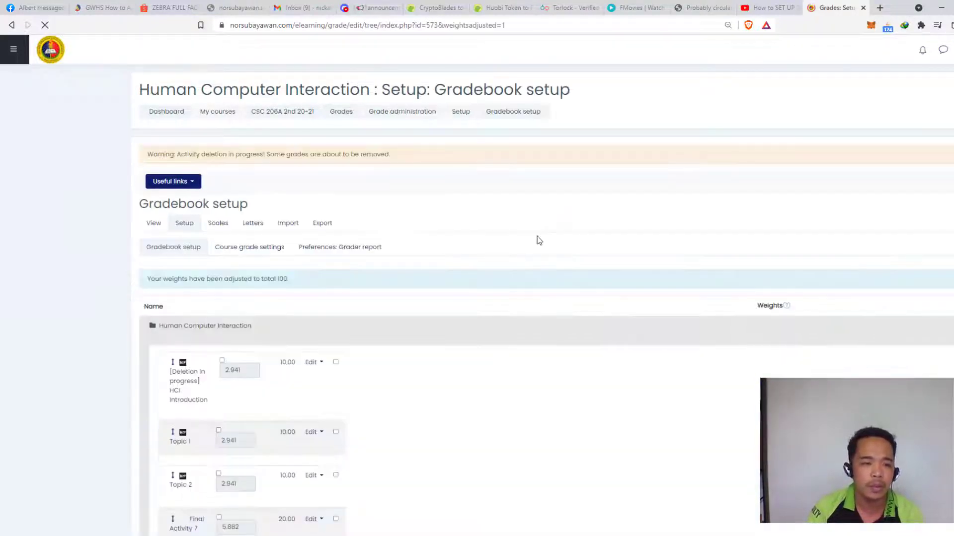
- Move the Final Activity 7 grade item below Final Activity 6 in the Final Activities category and continue past the grade recalculation
scroll(212, 326, "down", 5)
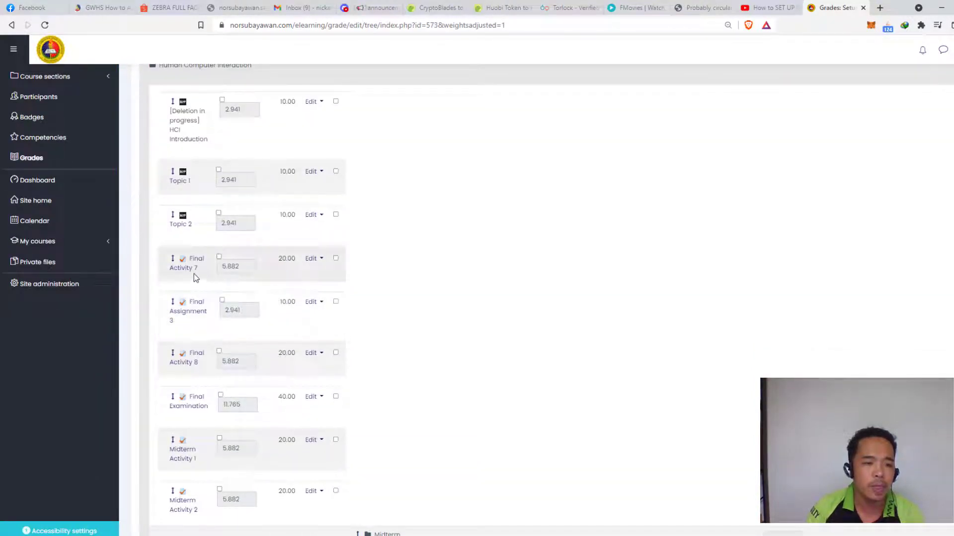
left_click(172, 261)
scroll(277, 313, "down", 10)
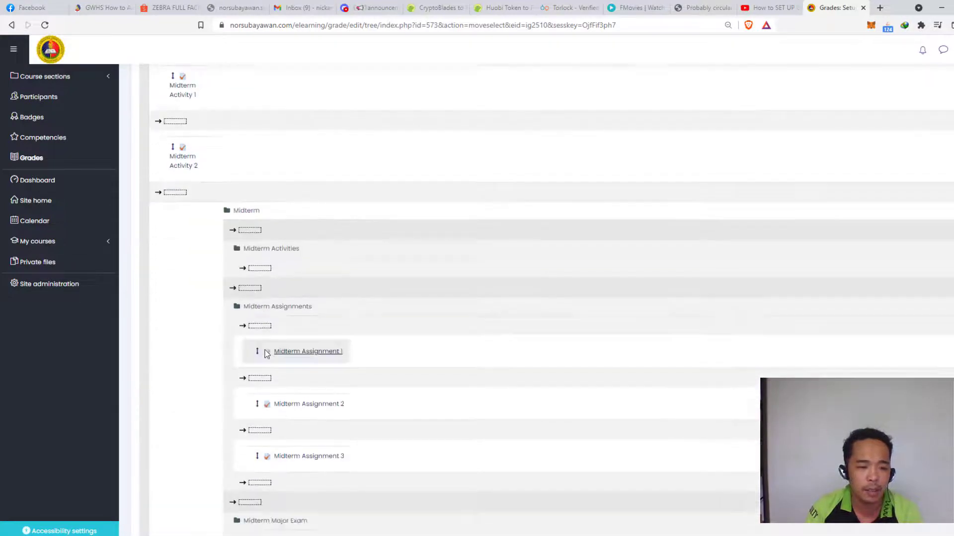
scroll(267, 347, "down", 10)
scroll(269, 343, "up", 2)
scroll(273, 346, "down", 7)
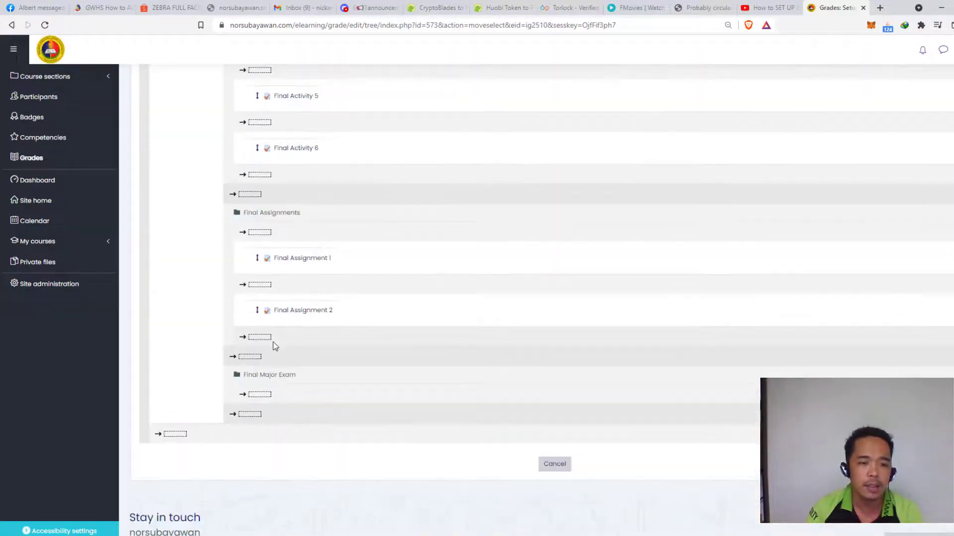
scroll(273, 328, "up", 5)
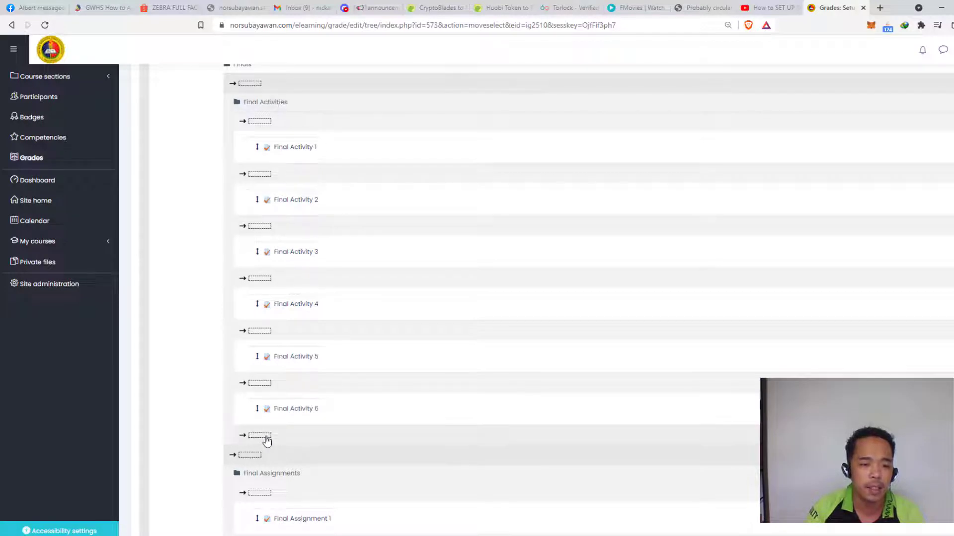
left_click(261, 436)
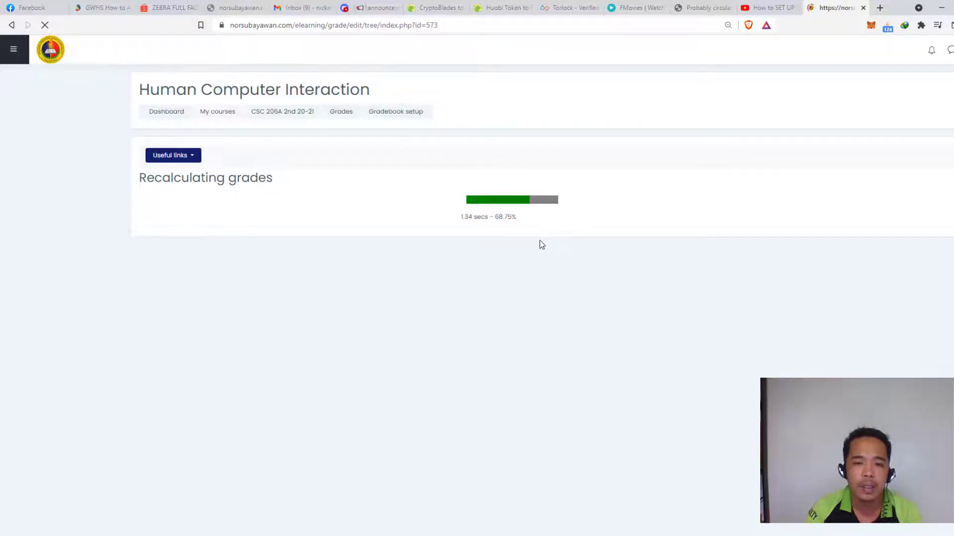
left_click(551, 241)
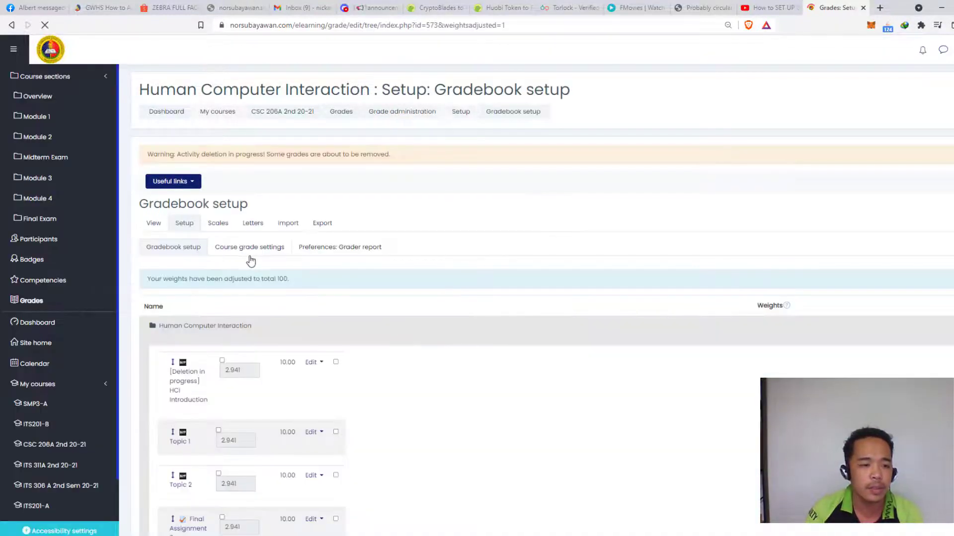
- Move the Final Assignment 3 grade item below Final Assignment 2 in the Final Assignments category and continue past the grade recalculation
scroll(247, 258, "down", 5)
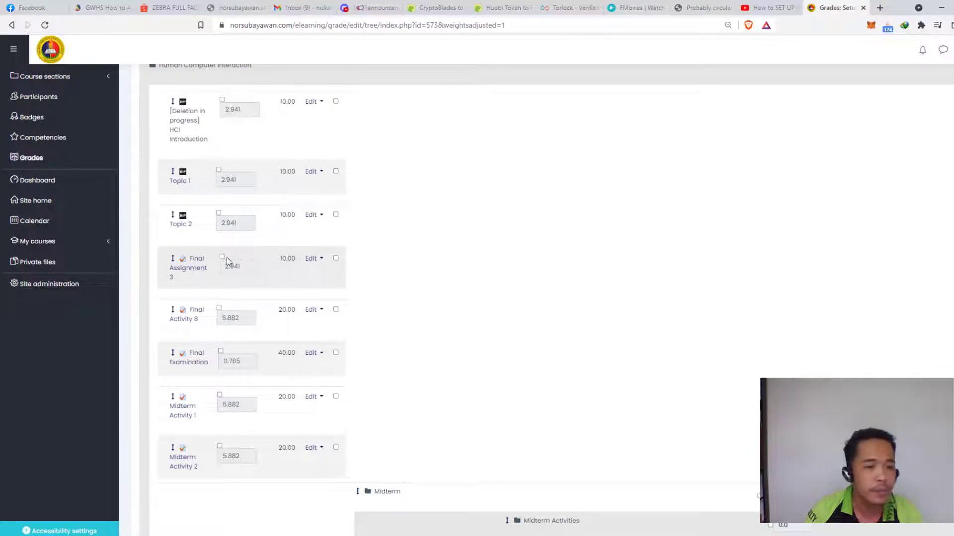
left_click(172, 259)
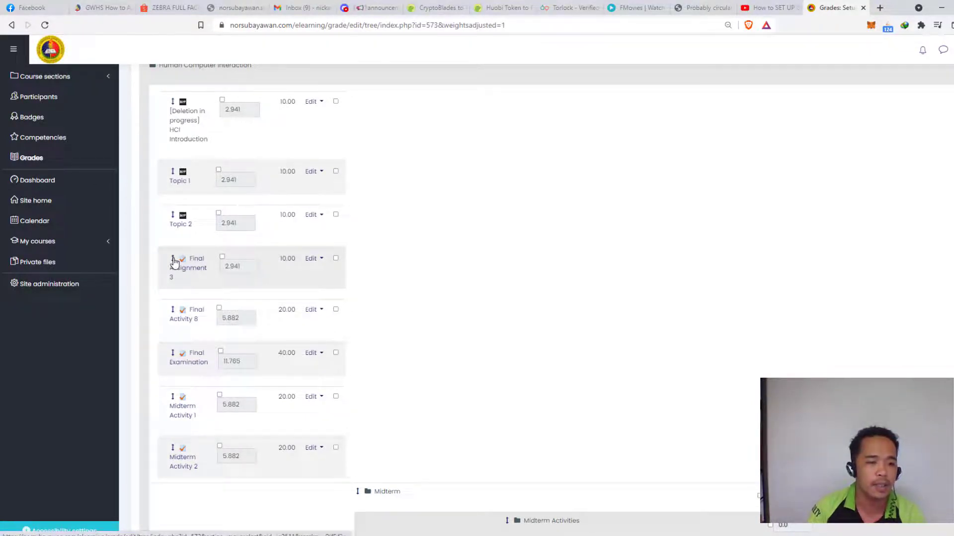
scroll(351, 299, "down", 10)
scroll(380, 325, "down", 2)
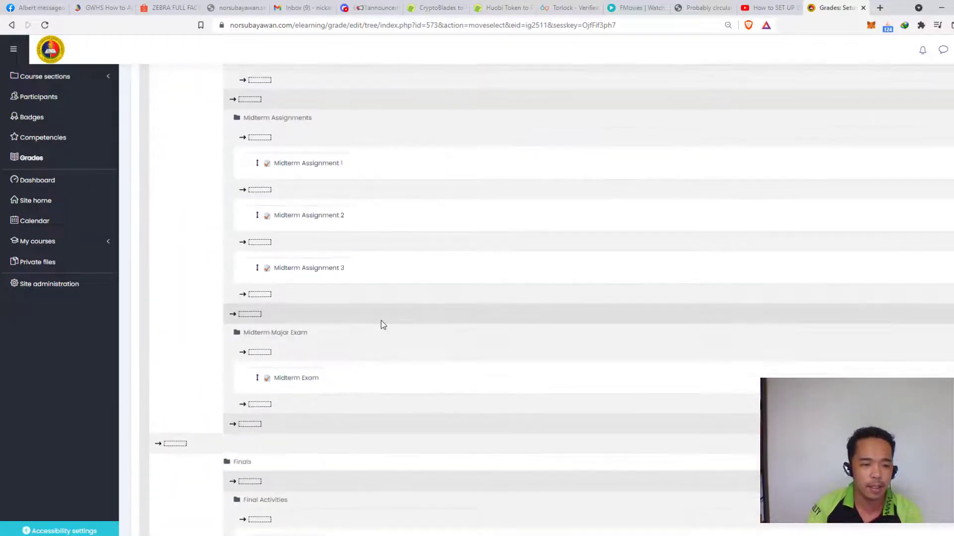
scroll(382, 325, "down", 7)
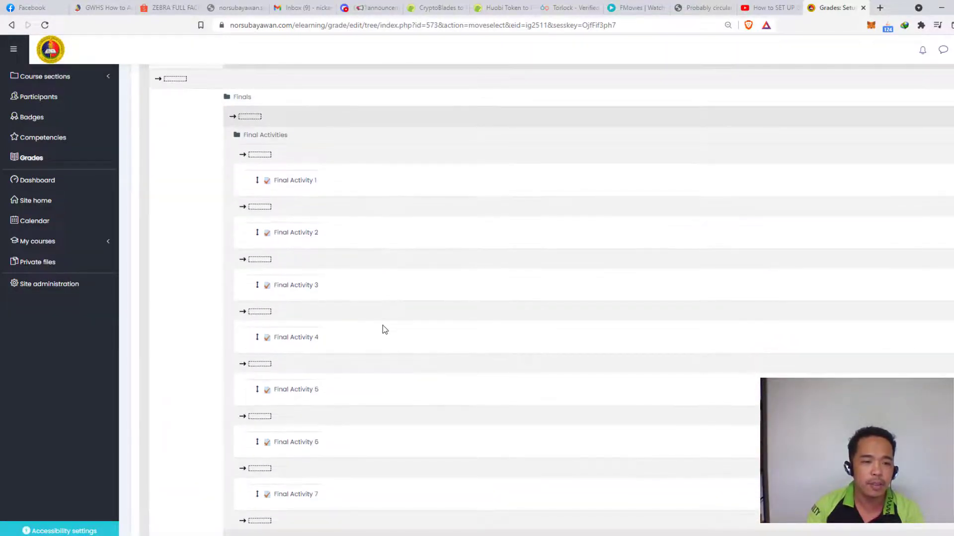
scroll(382, 332, "down", 4)
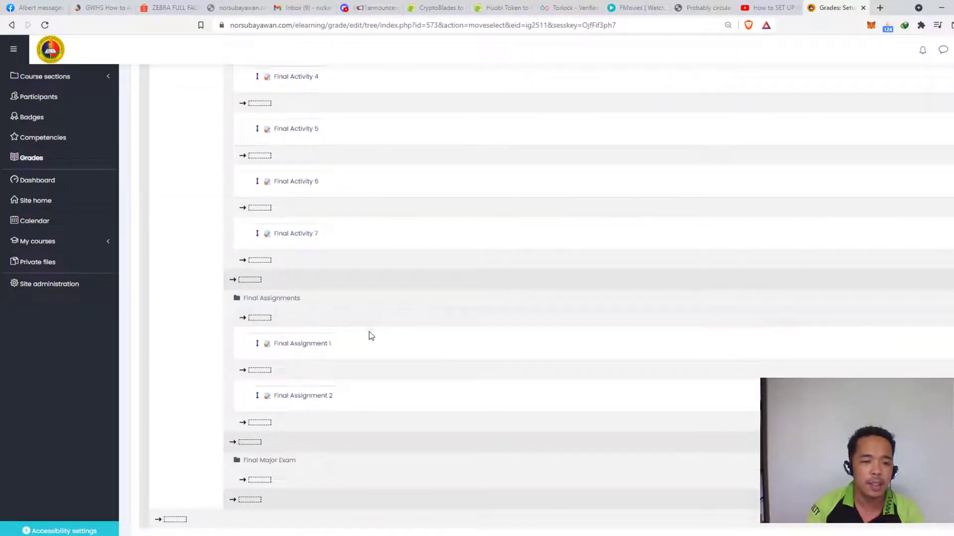
left_click(263, 426)
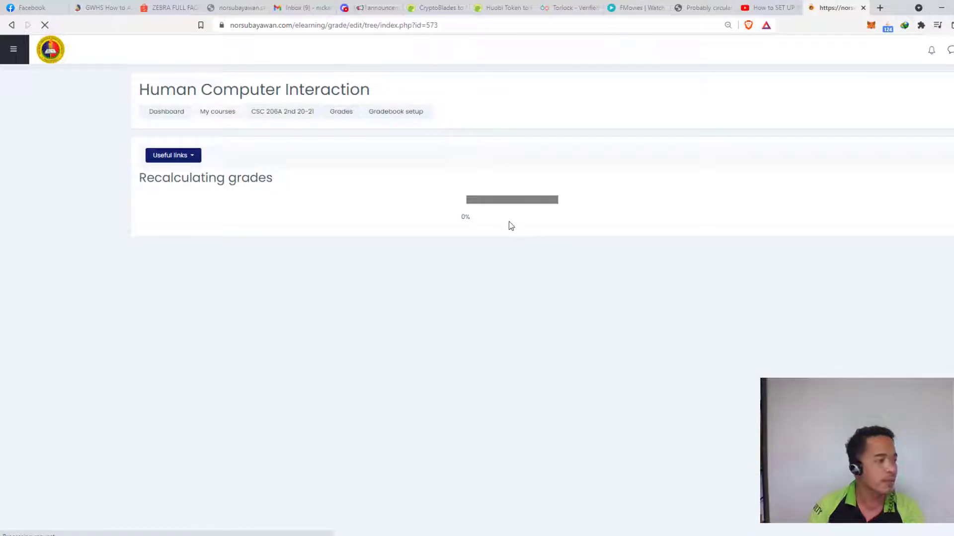
left_click(559, 238)
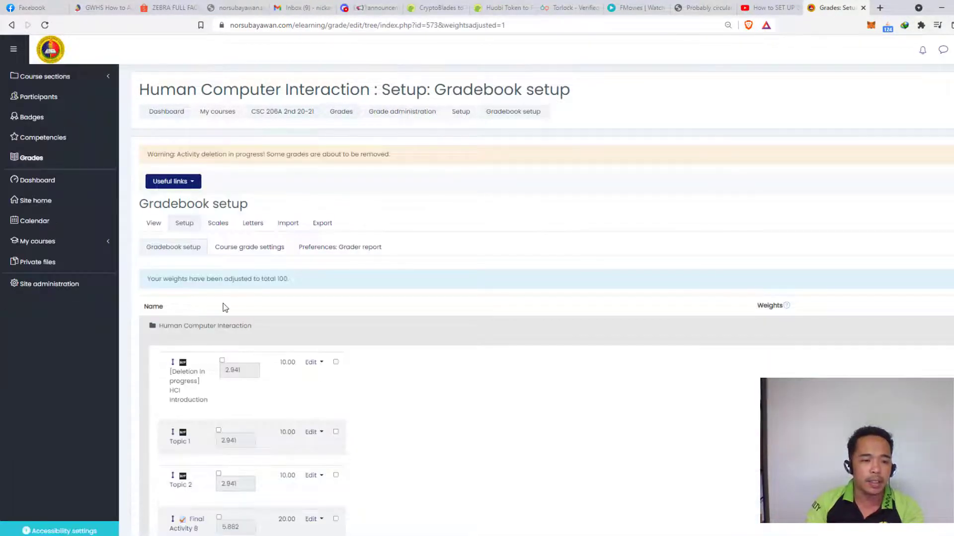
- Move the Final Activity 8 grade item into the Final Activities category and continue past the grade recalculation
scroll(226, 307, "down", 4)
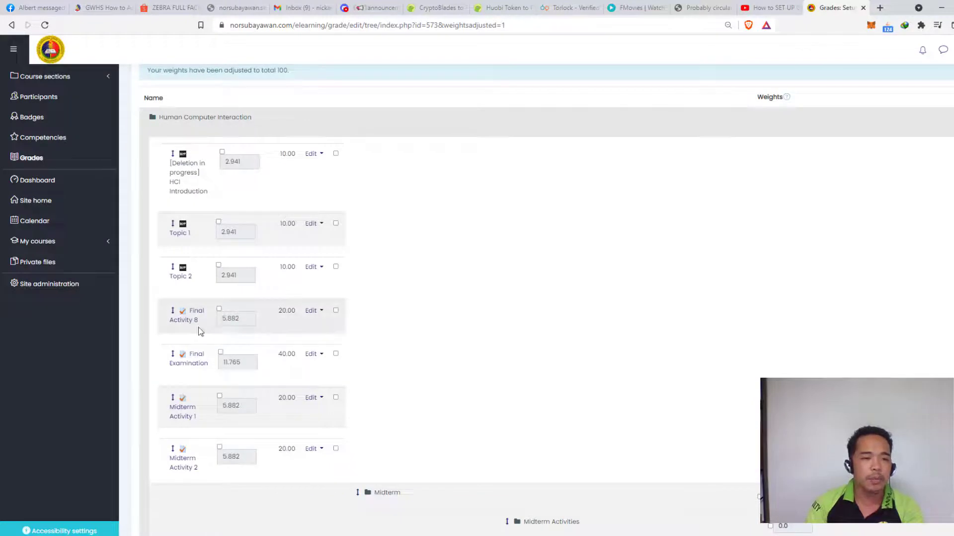
left_click(173, 314)
scroll(265, 317, "down", 15)
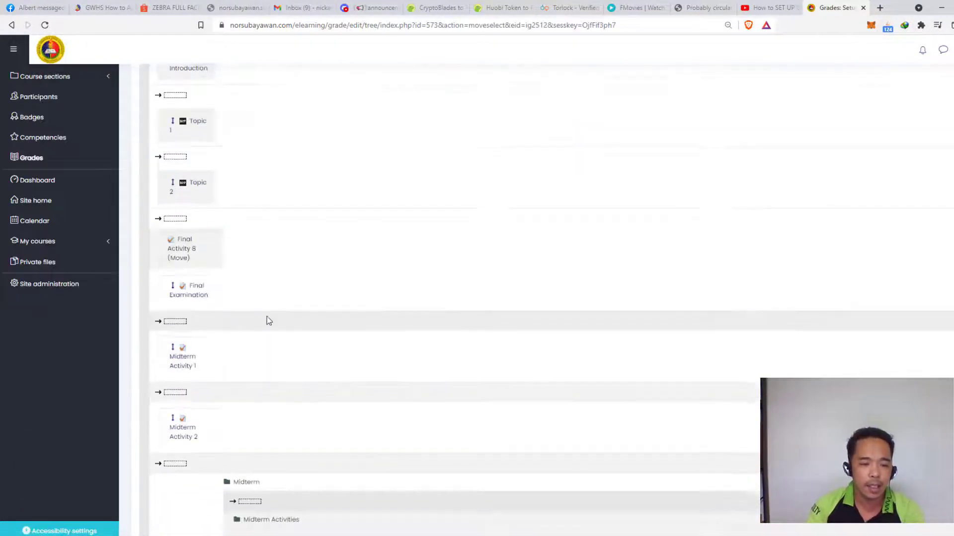
scroll(276, 313, "down", 2)
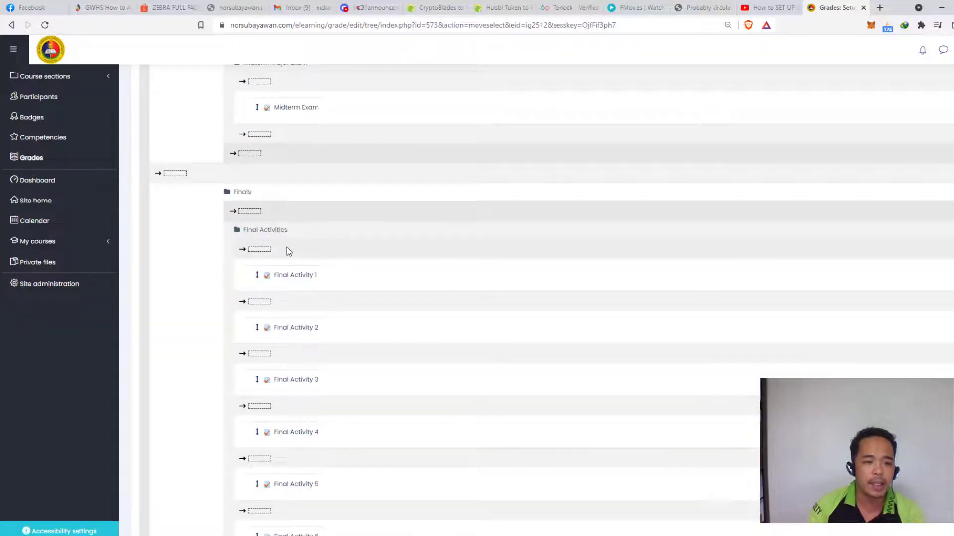
scroll(287, 251, "down", 1)
scroll(305, 274, "down", 3)
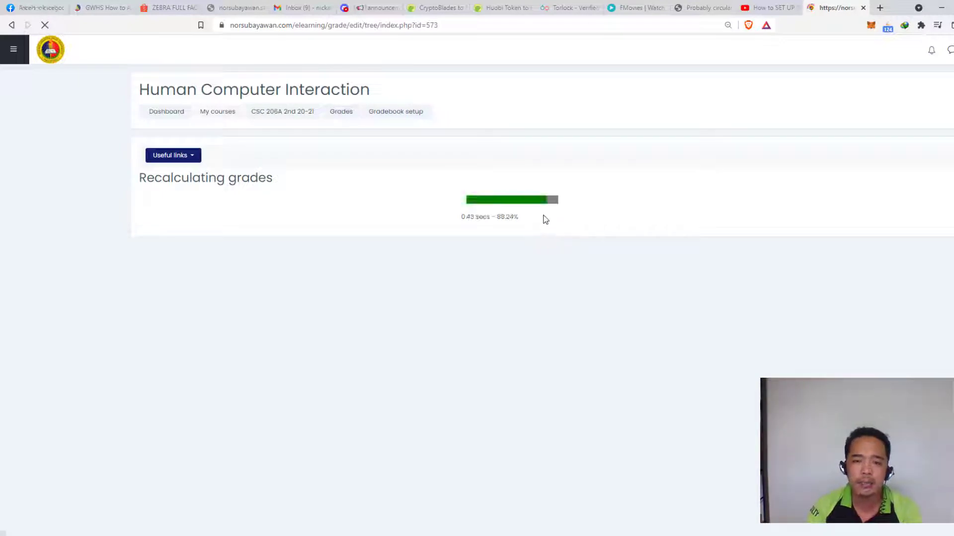
left_click(560, 237)
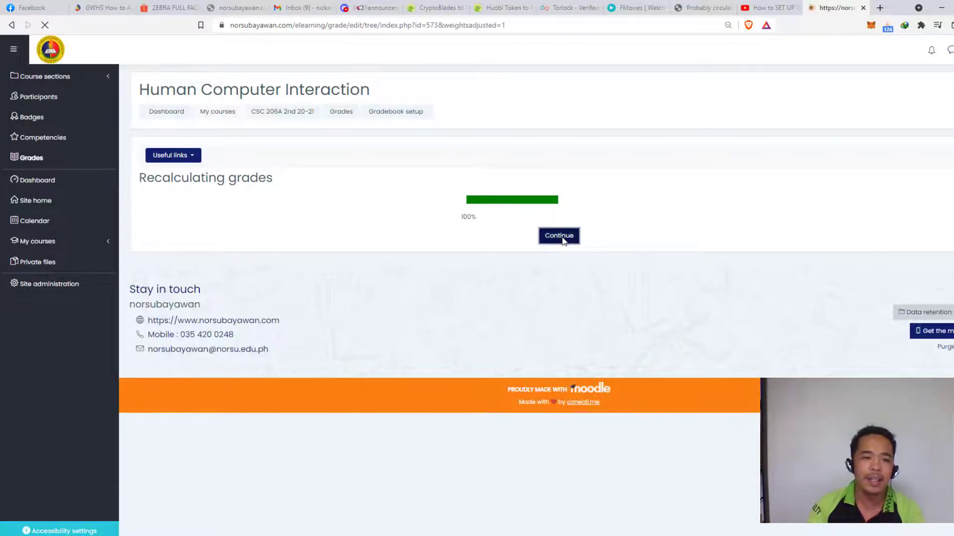
- Move the Final Examination grade item into the empty Final Major Exam category
scroll(264, 347, "down", 5)
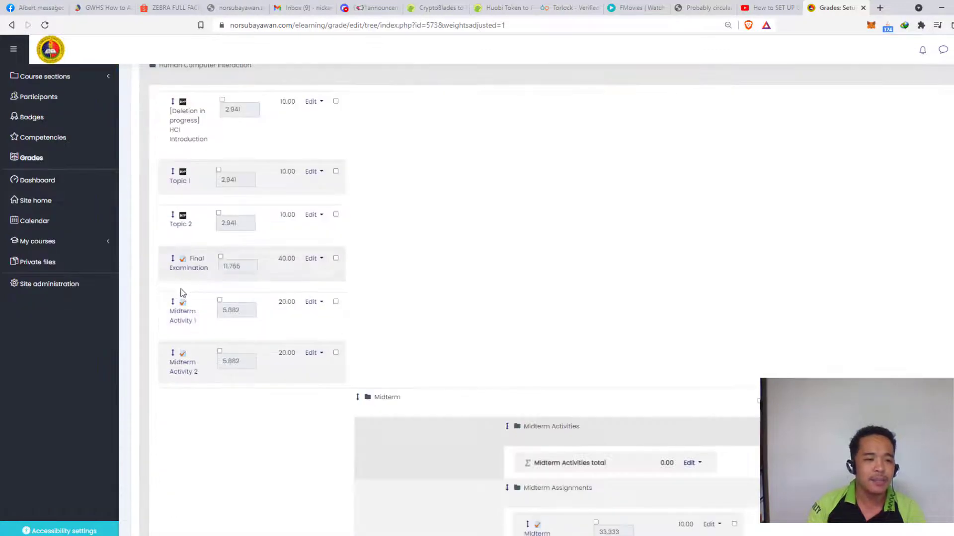
left_click(174, 262)
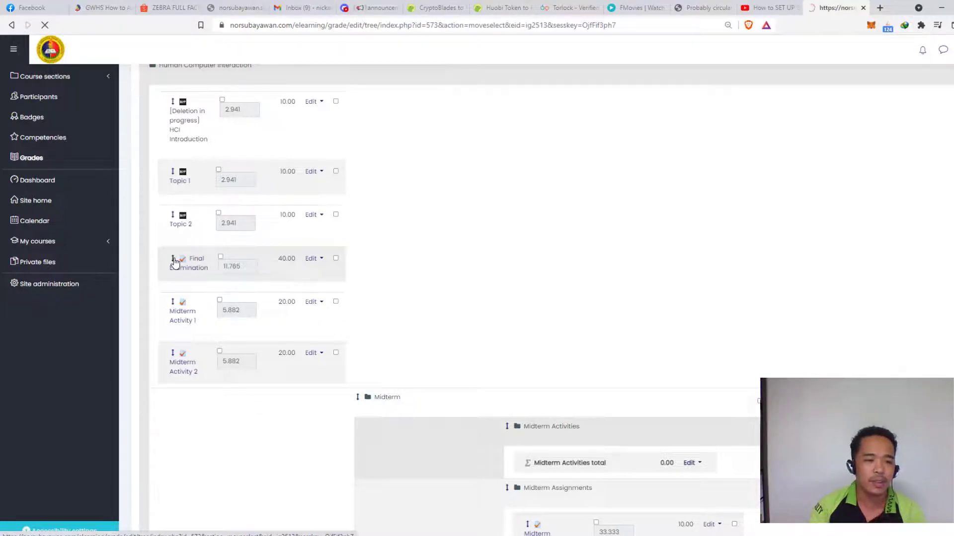
scroll(377, 348, "down", 15)
scroll(413, 348, "down", 10)
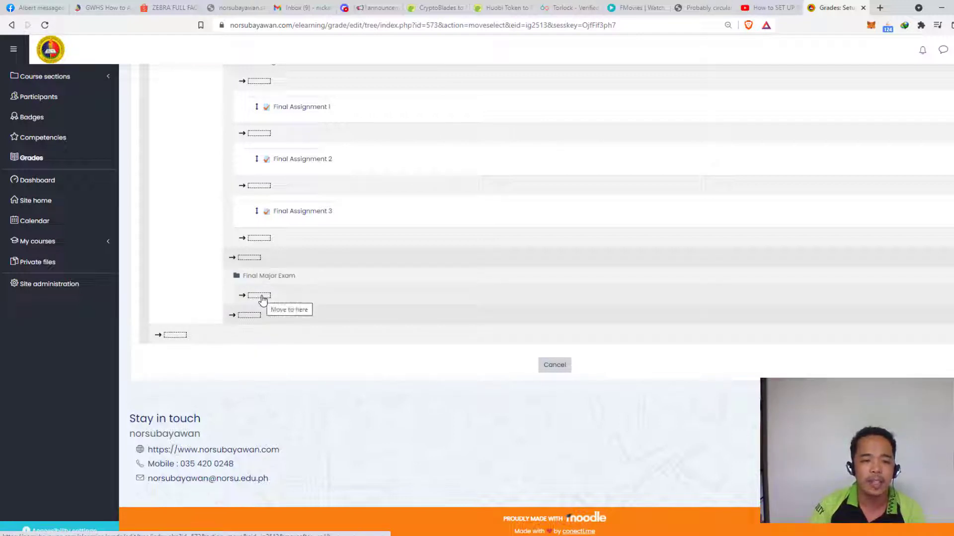
left_click(261, 297)
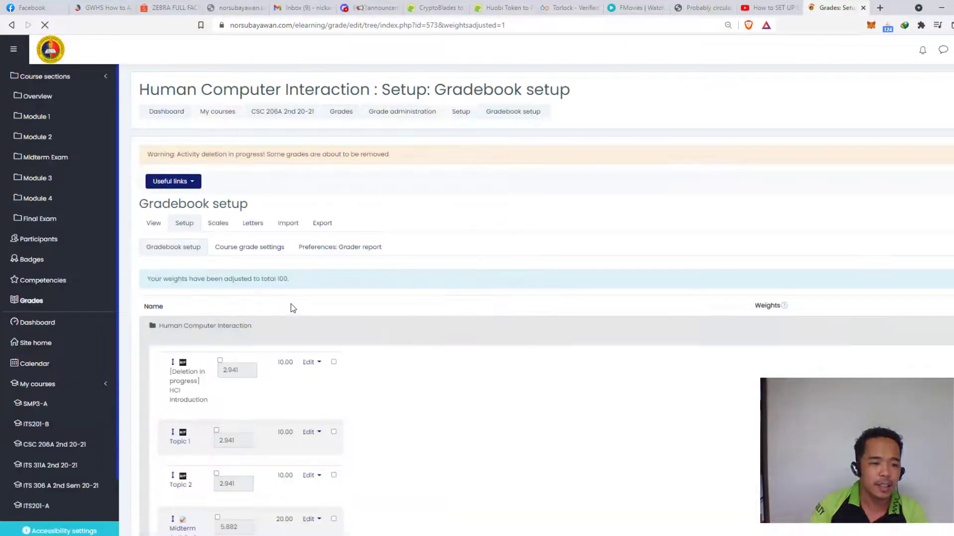
- Move the Midterm Activity 1 grade item into the empty Midterm Activities category and continue past the grade recalculation
scroll(297, 283, "down", 4)
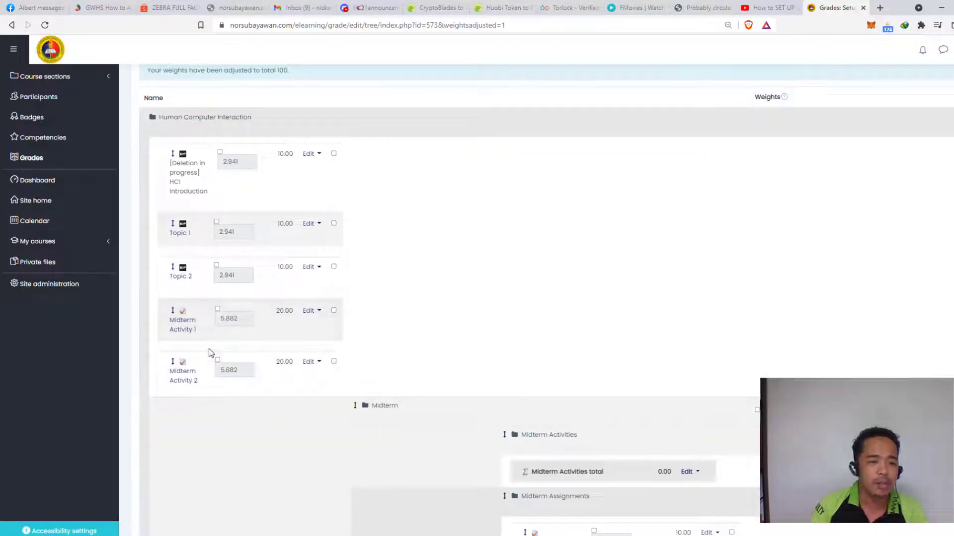
left_click(173, 311)
scroll(350, 343, "down", 8)
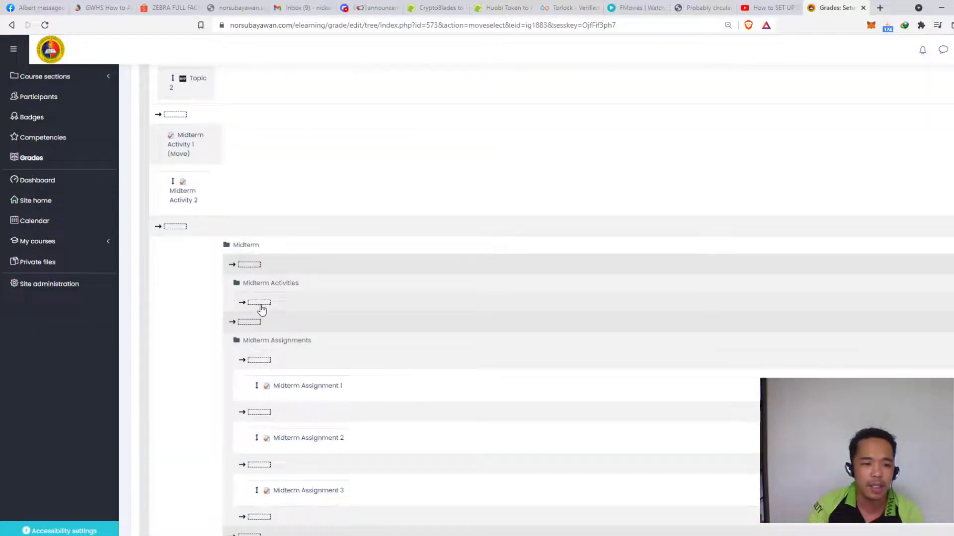
left_click(259, 303)
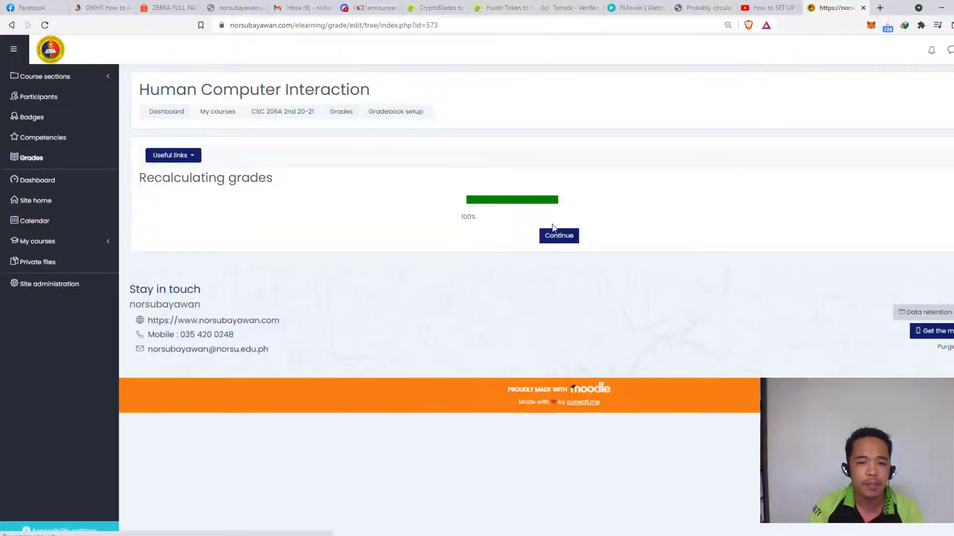
left_click(553, 235)
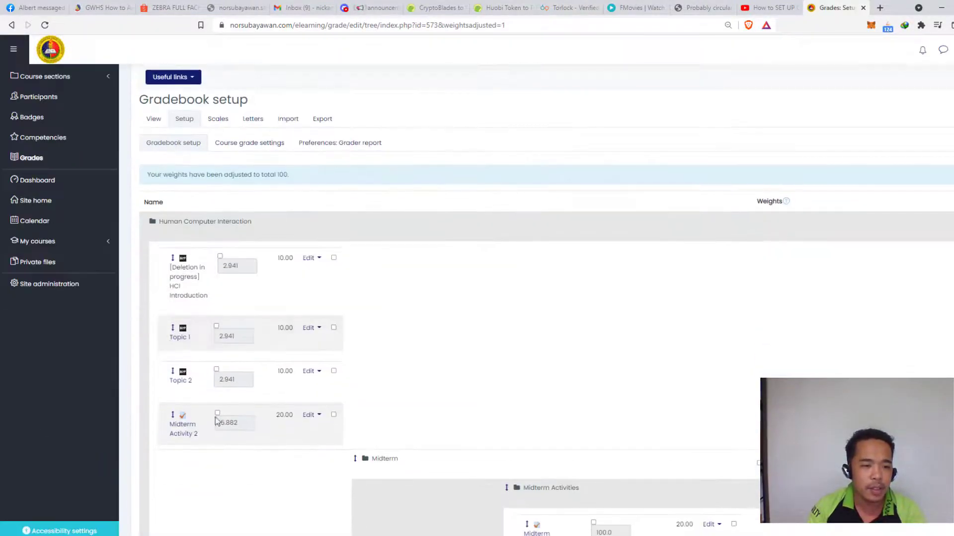
- Move the Midterm Activity 2 grade item below Midterm Activity 1 in the Midterm Activities category and continue past the grade recalculation
left_click(173, 416)
scroll(193, 388, "down", 5)
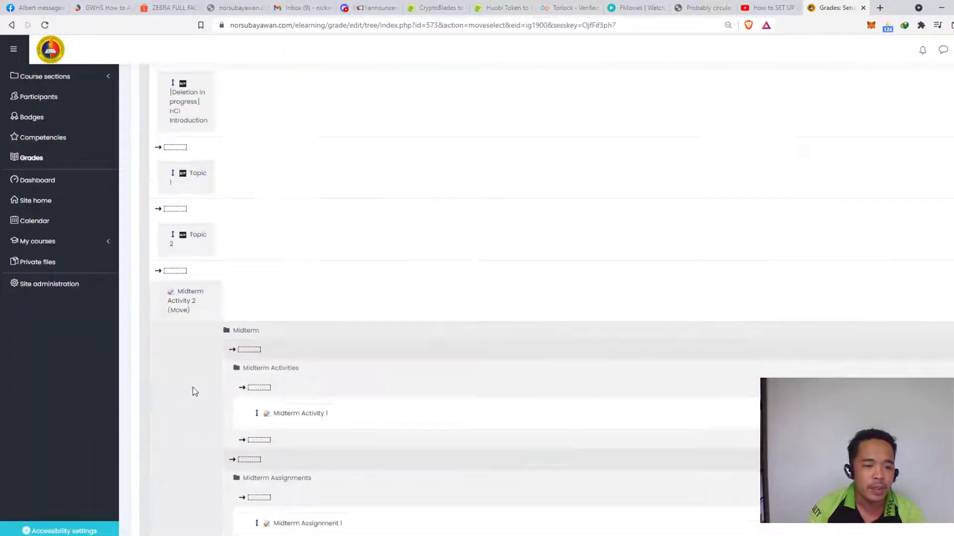
left_click(260, 444)
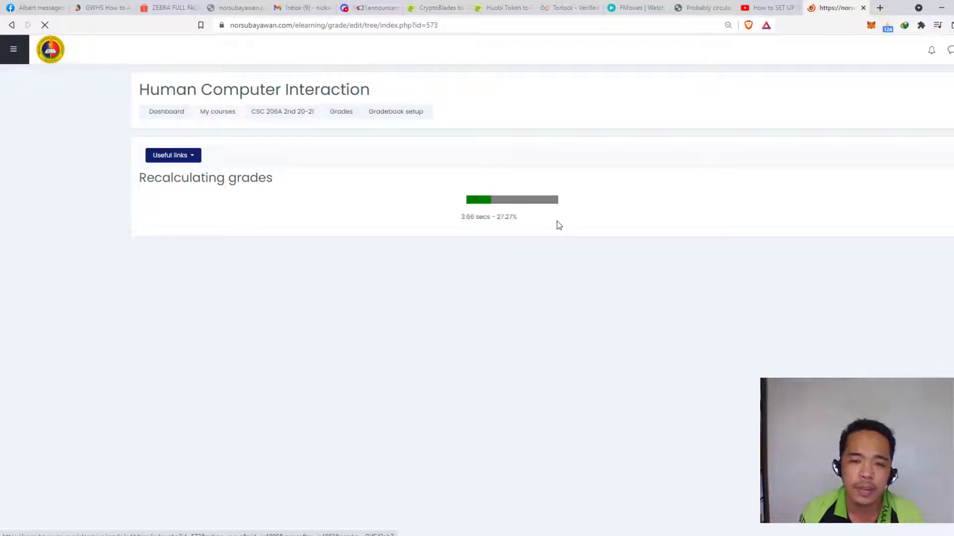
left_click(558, 235)
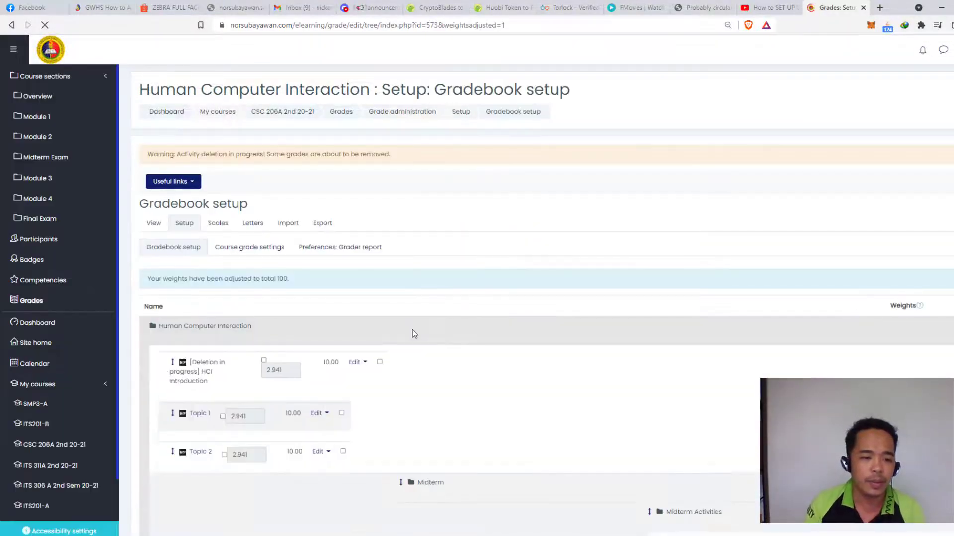
- Review the Midterm category's structure, checking the weights, maximum grades and totals of its activities and assignments
scroll(412, 329, "down", 4)
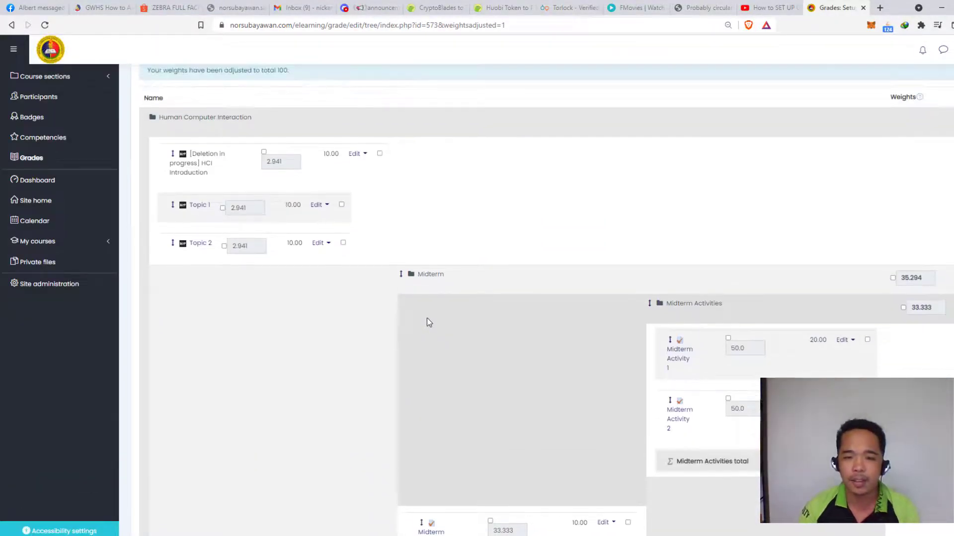
scroll(300, 283, "up", 1)
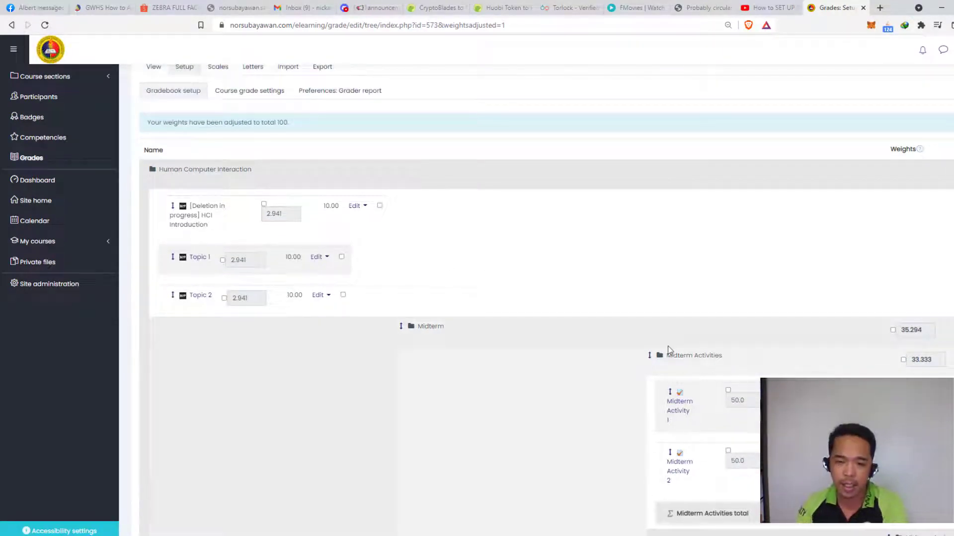
scroll(689, 300, "right", 2)
scroll(691, 302, "right", 3)
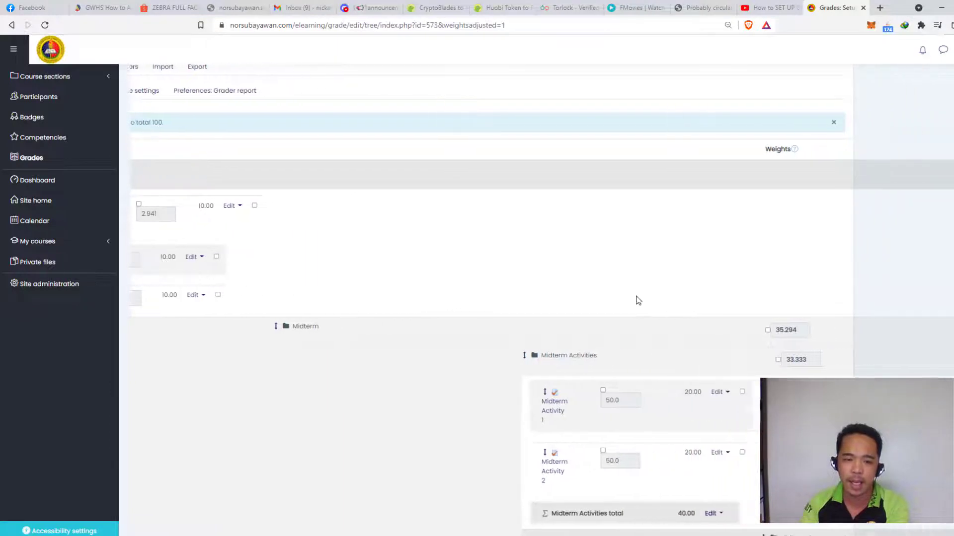
scroll(635, 298, "down", 5)
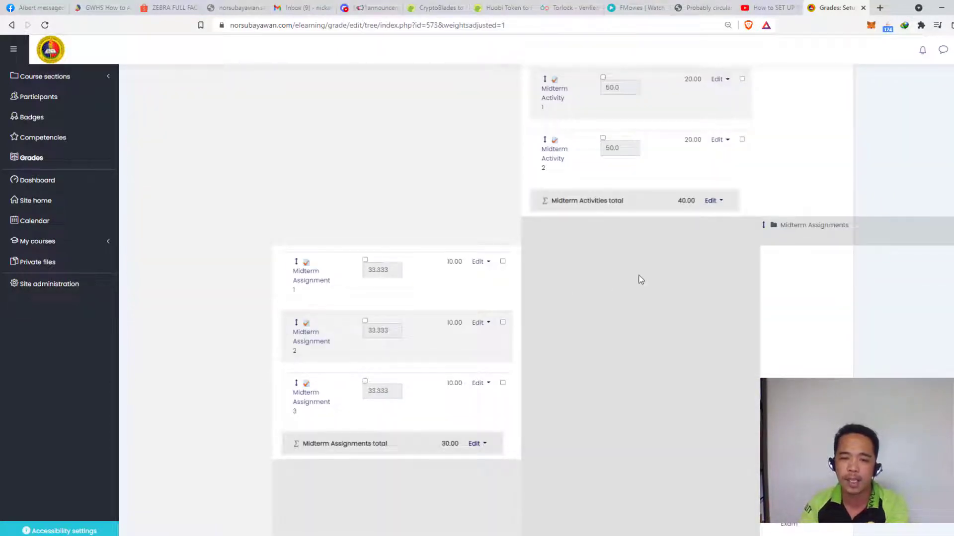
scroll(637, 280, "up", 4)
scroll(636, 284, "up", 4)
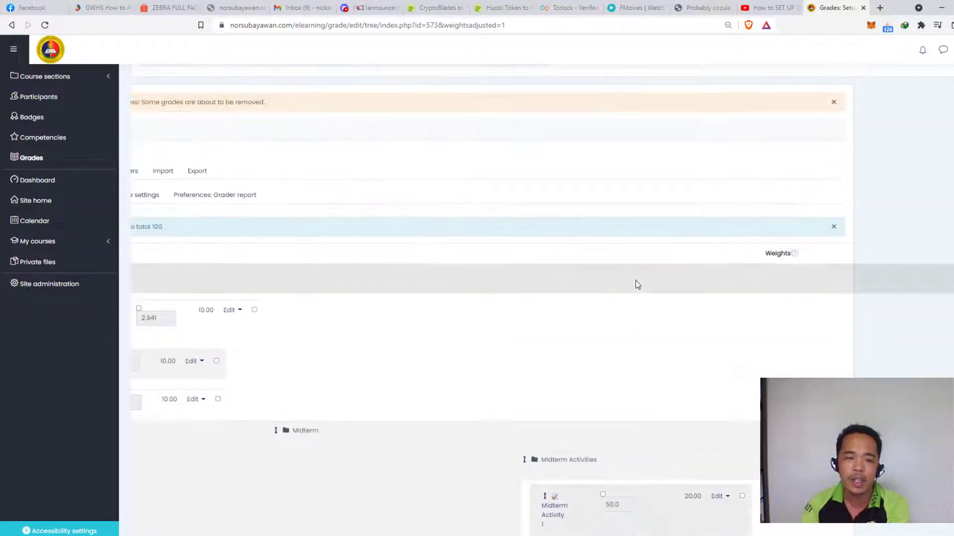
scroll(467, 273, "left", 2)
scroll(466, 288, "left", 2)
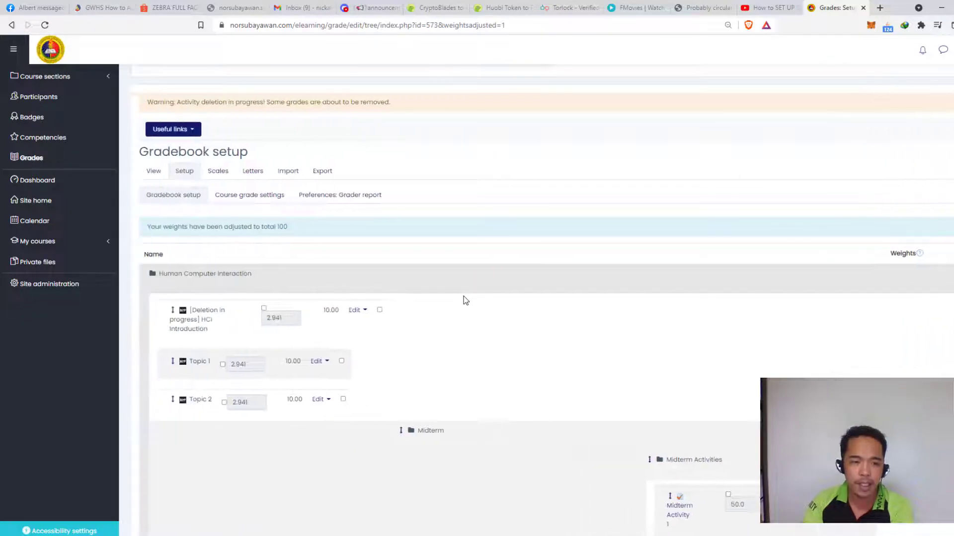
scroll(499, 359, "down", 4)
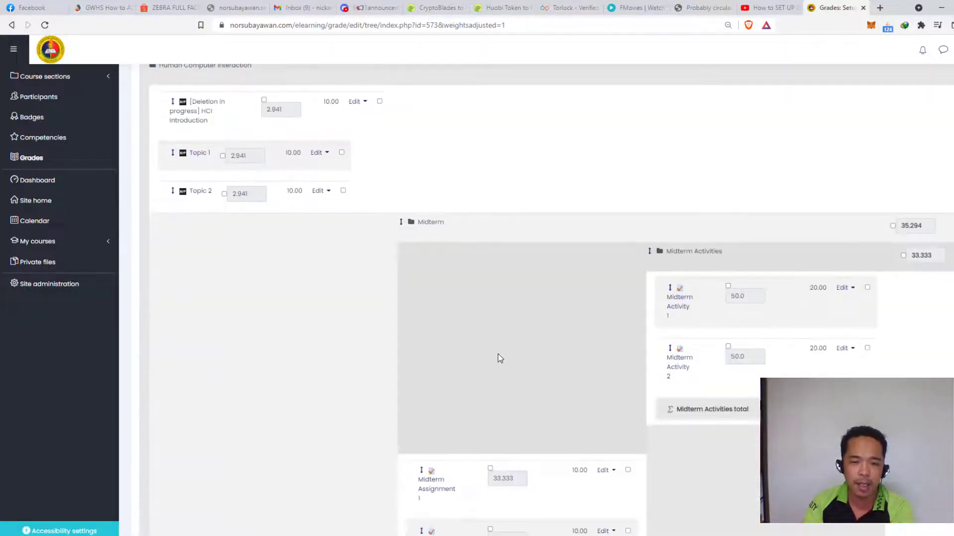
scroll(483, 372, "up", 4)
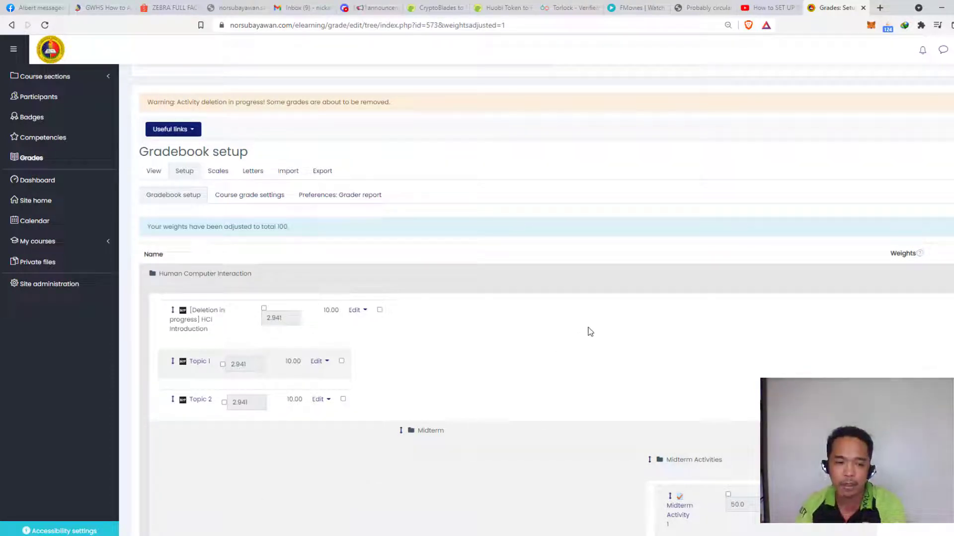
scroll(586, 335, "down", 3)
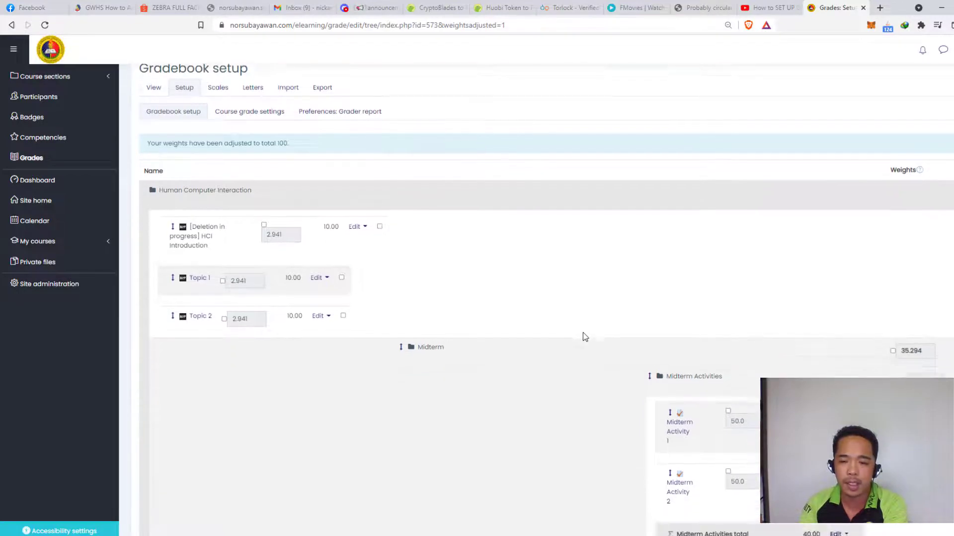
scroll(567, 328, "right", 2)
scroll(490, 311, "down", 3)
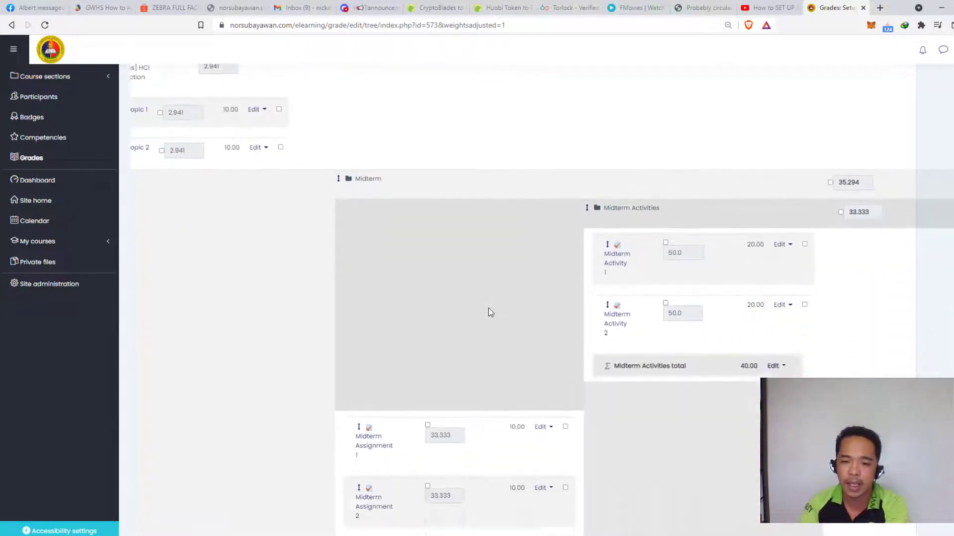
scroll(484, 310, "right", 2)
scroll(559, 365, "right", 4)
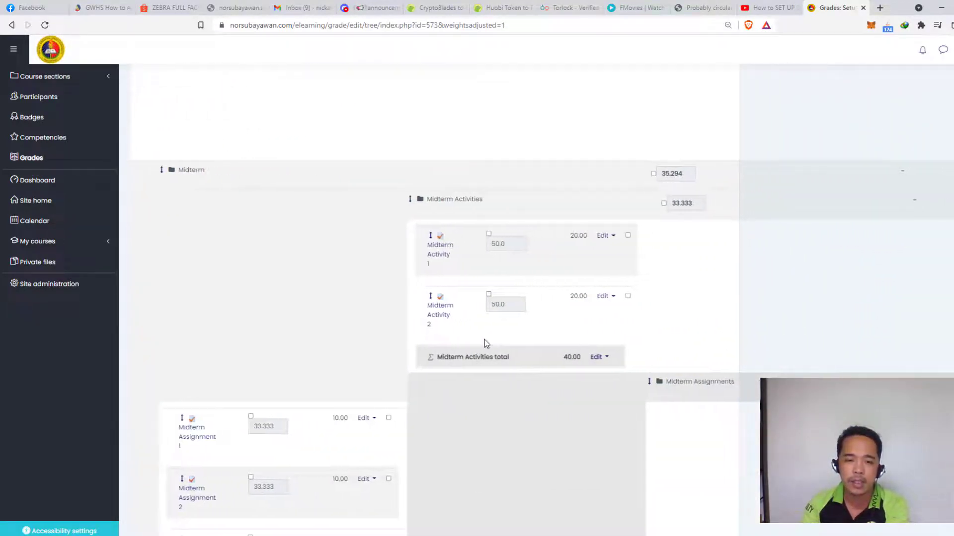
scroll(348, 361, "right", 1)
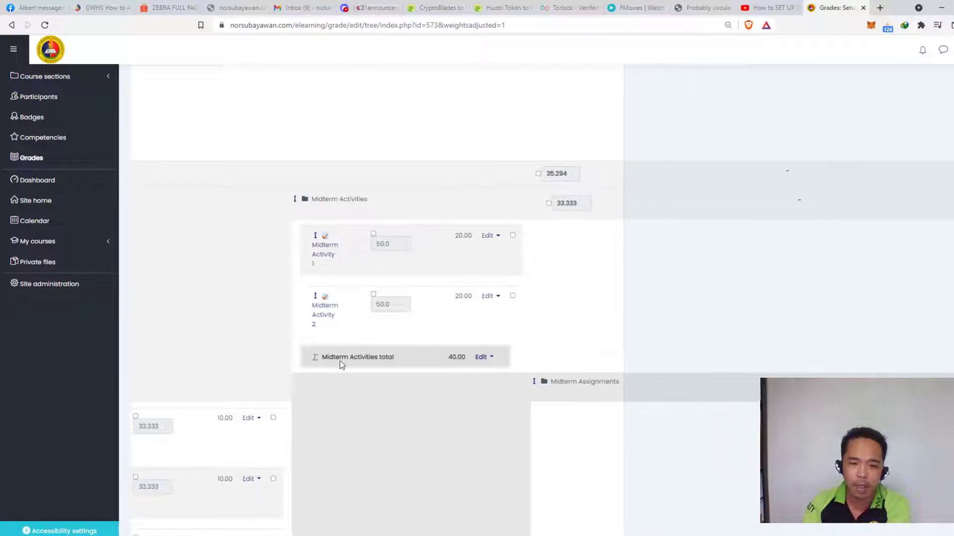
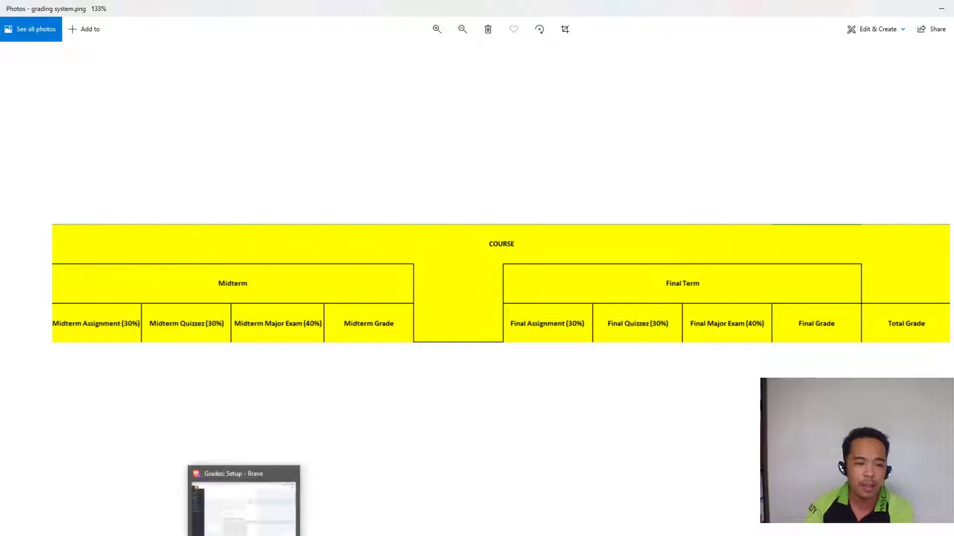
- Switch back to the Moodle gradebook in Brave and open the calculation editor for the Midterm Activities total
key("alt+Tab")
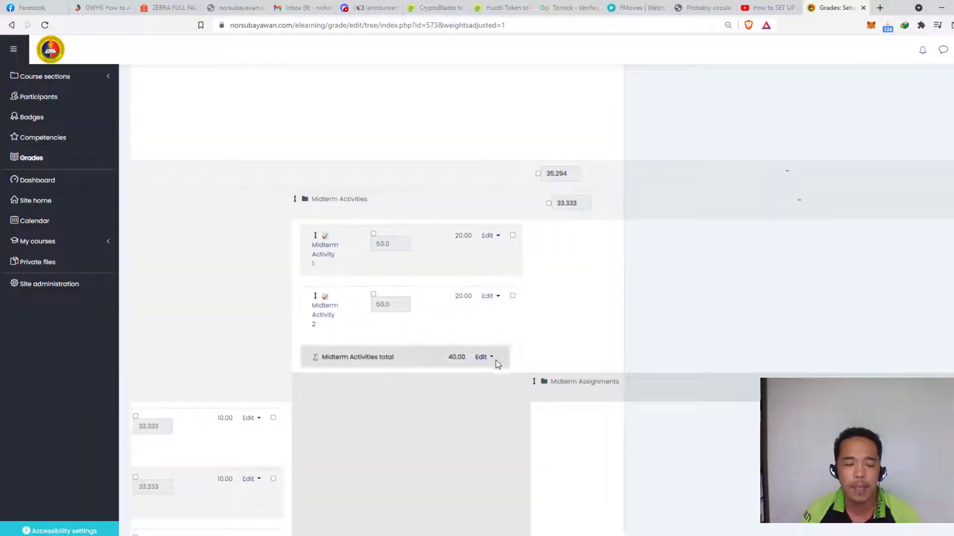
left_click(491, 359)
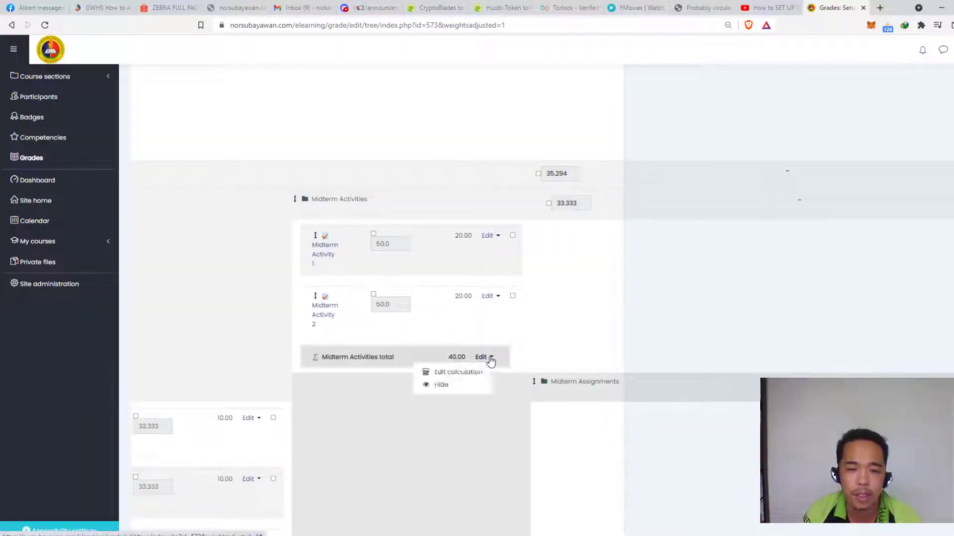
left_click(489, 358)
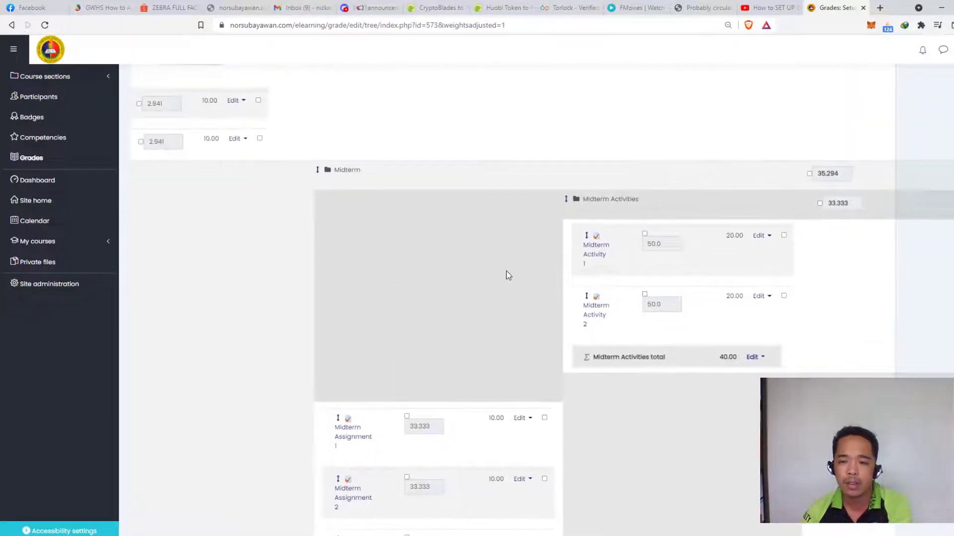
scroll(278, 275, "up", 4)
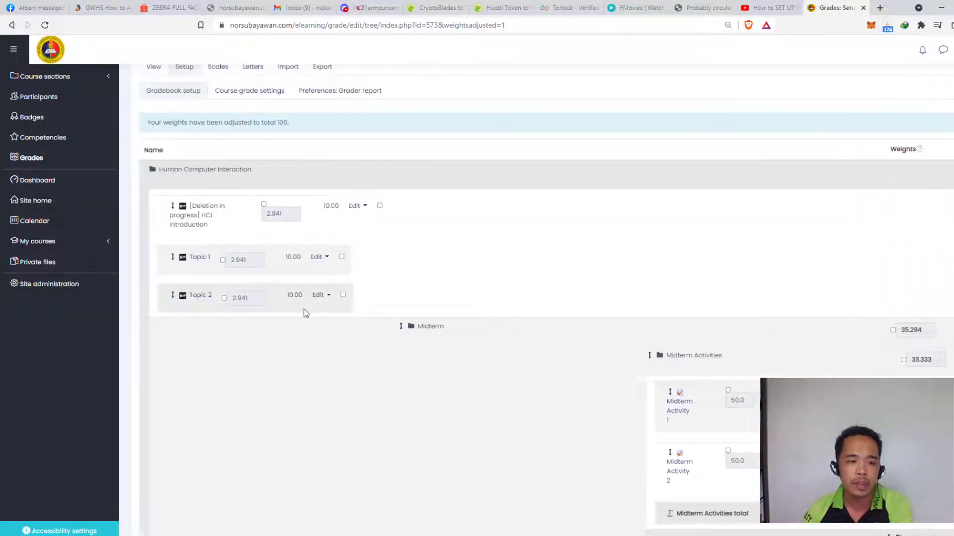
scroll(677, 366, "down", 4)
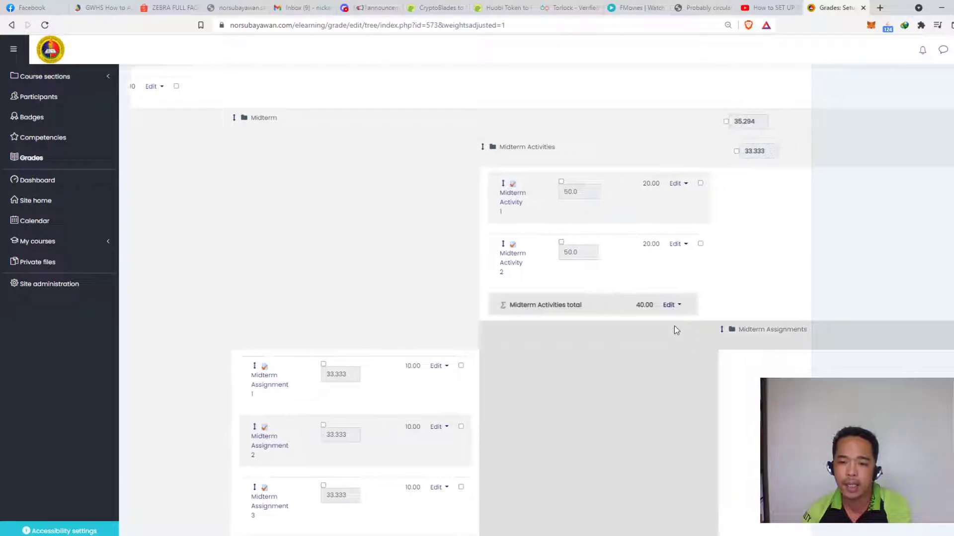
left_click(657, 307)
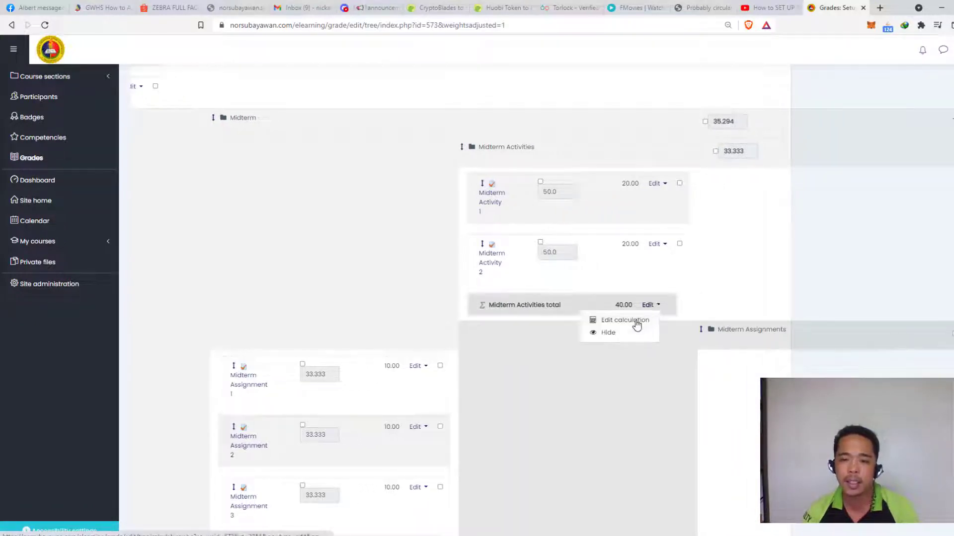
left_click(635, 322)
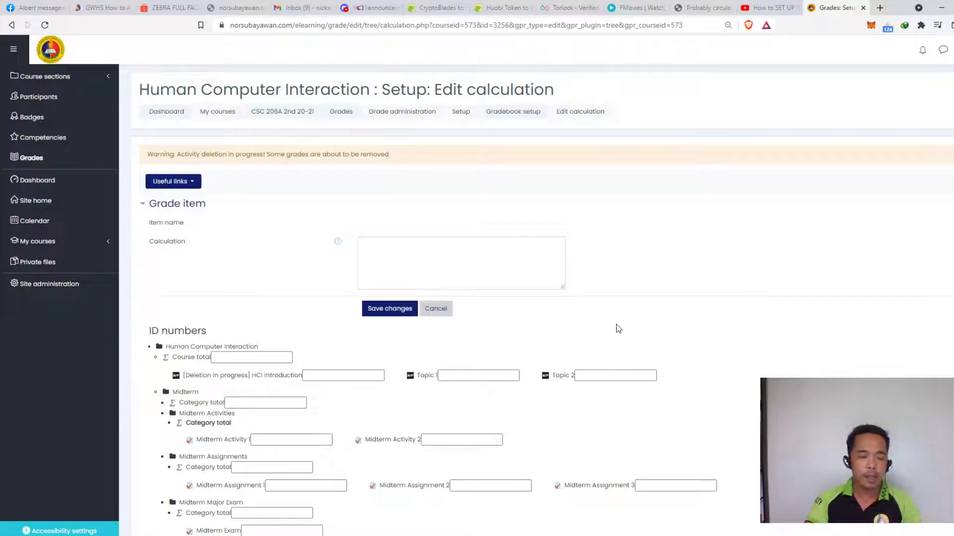
- Examine the ID number fields listed for the grade items, focusing on the Midterm Activities category total and Midterm Activity 1
scroll(618, 329, "down", 3)
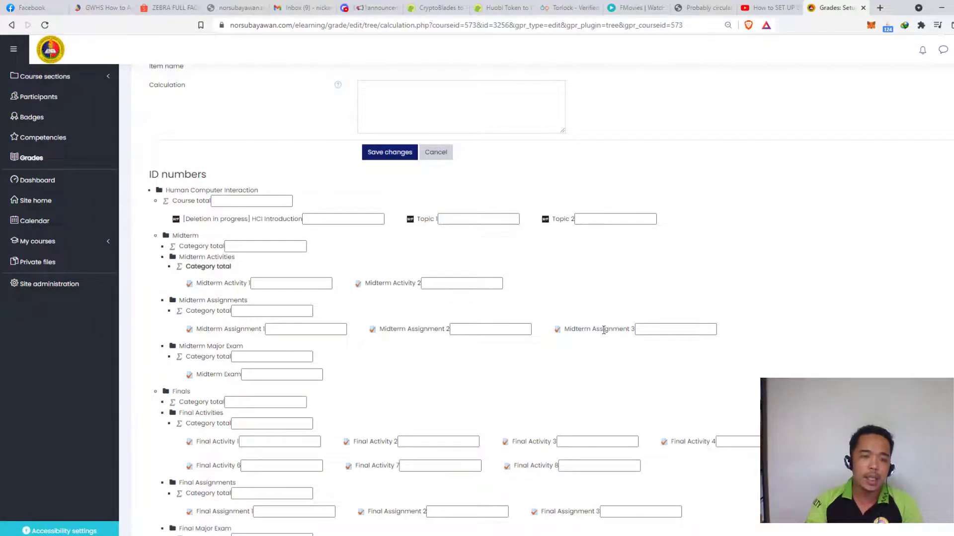
scroll(534, 338, "up", 2)
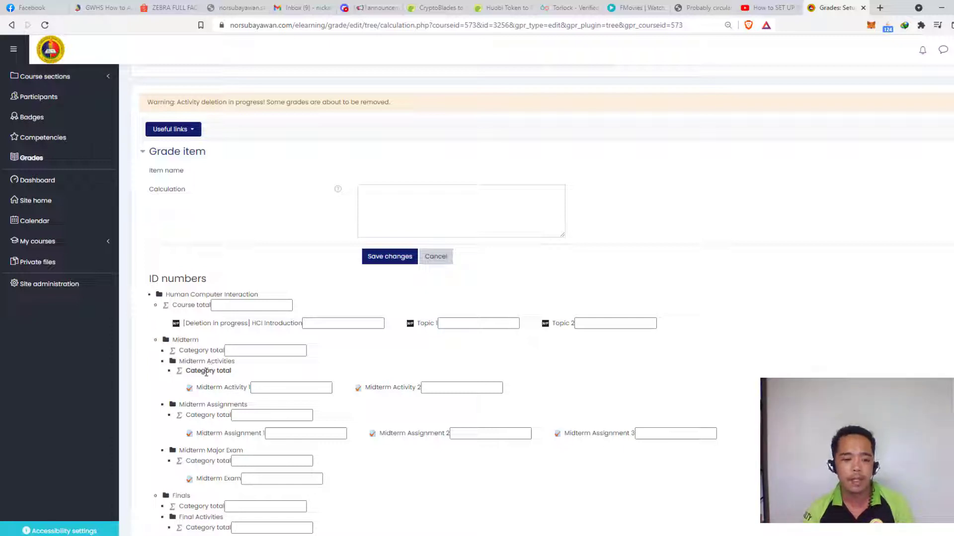
left_click_drag(195, 374, 231, 370)
left_click(242, 370)
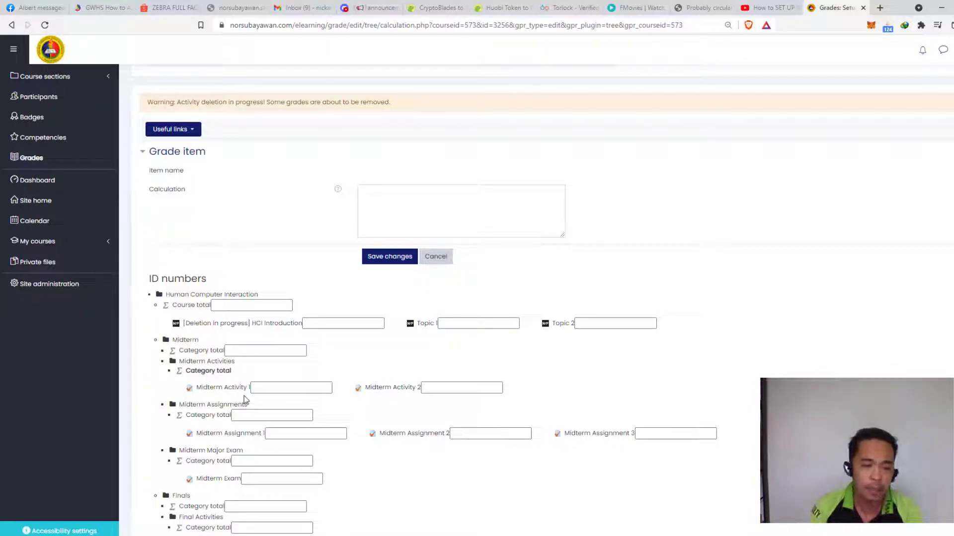
left_click(301, 387)
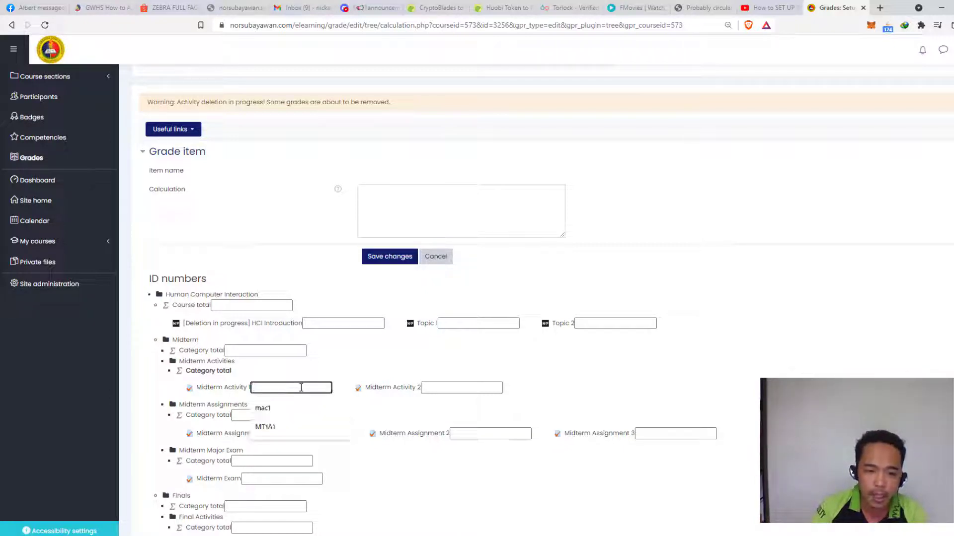
left_click(303, 376)
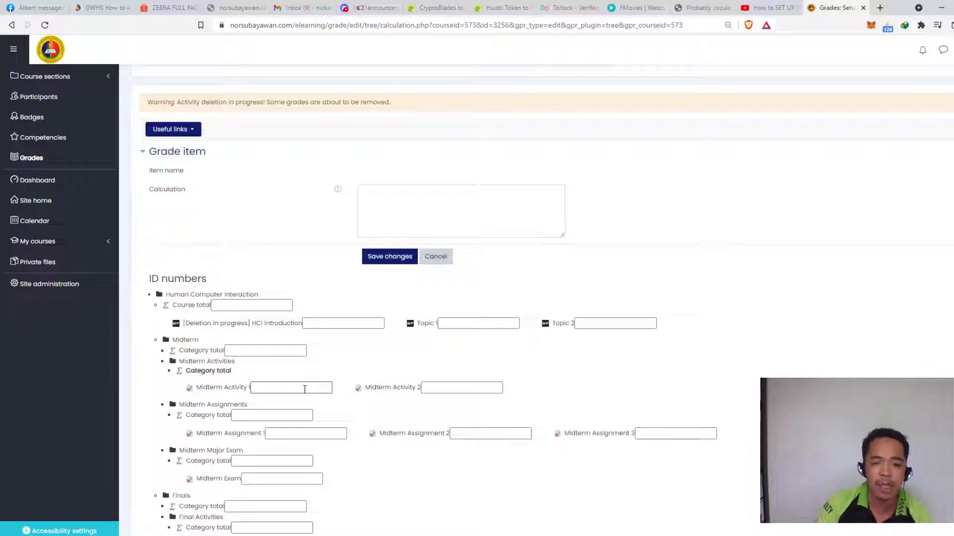
left_click(305, 389)
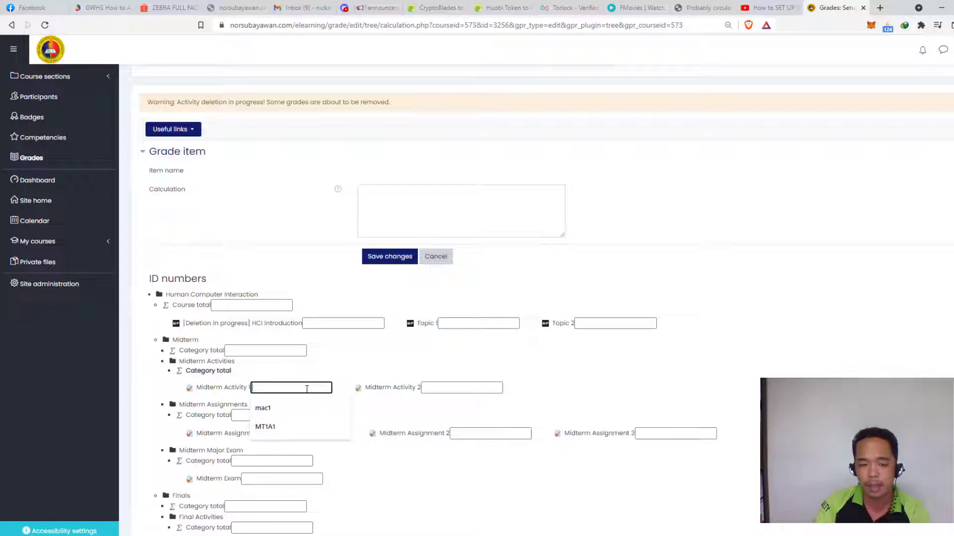
left_click(319, 370)
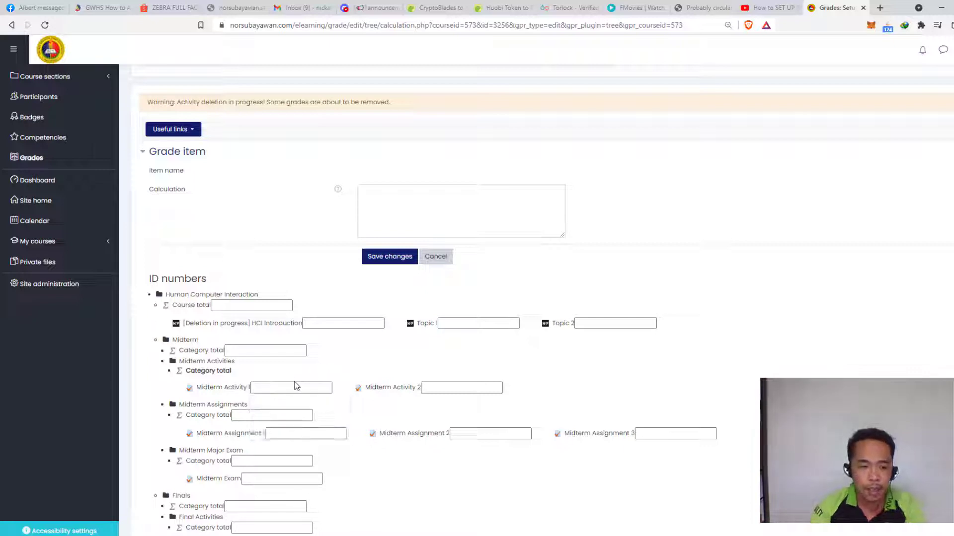
left_click(290, 387)
left_click(323, 372)
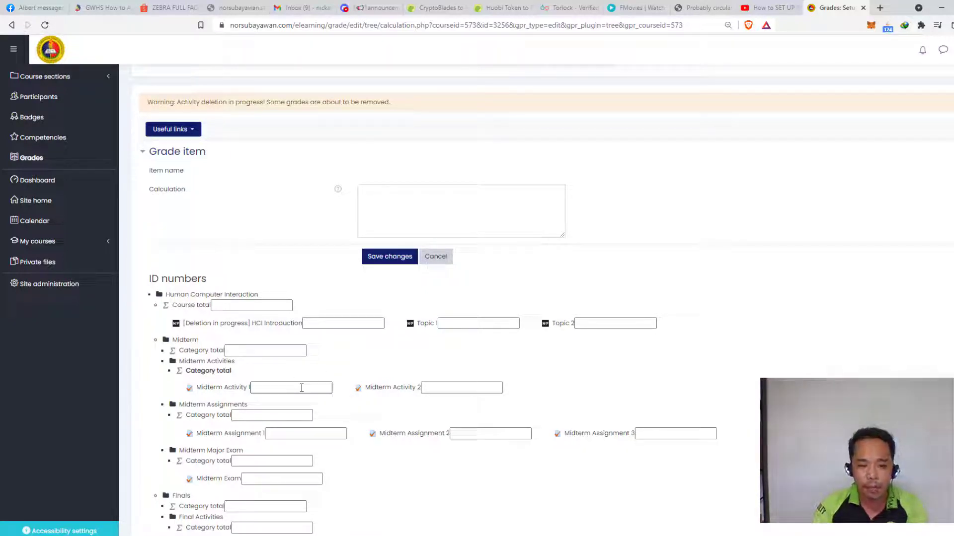
left_click(301, 387)
left_click(309, 381)
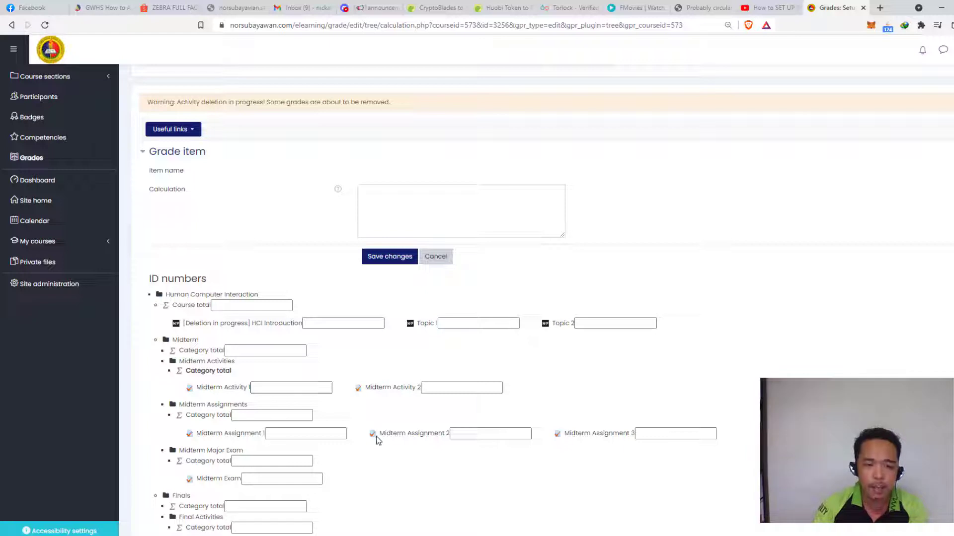
- Assign the ID numbers ma1 to Midterm Activity 1 and ma2 to Midterm Activity 2, and submit them
left_click(284, 386)
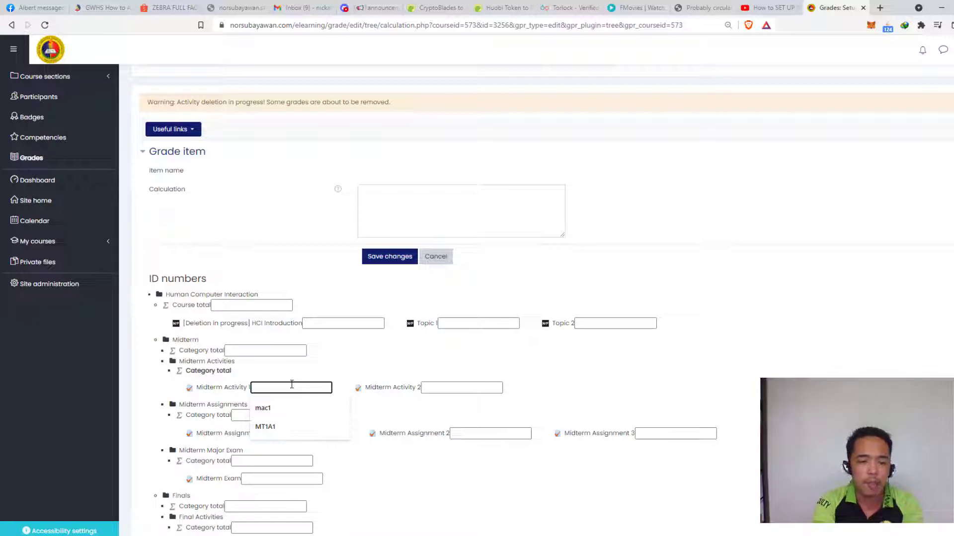
type("M")
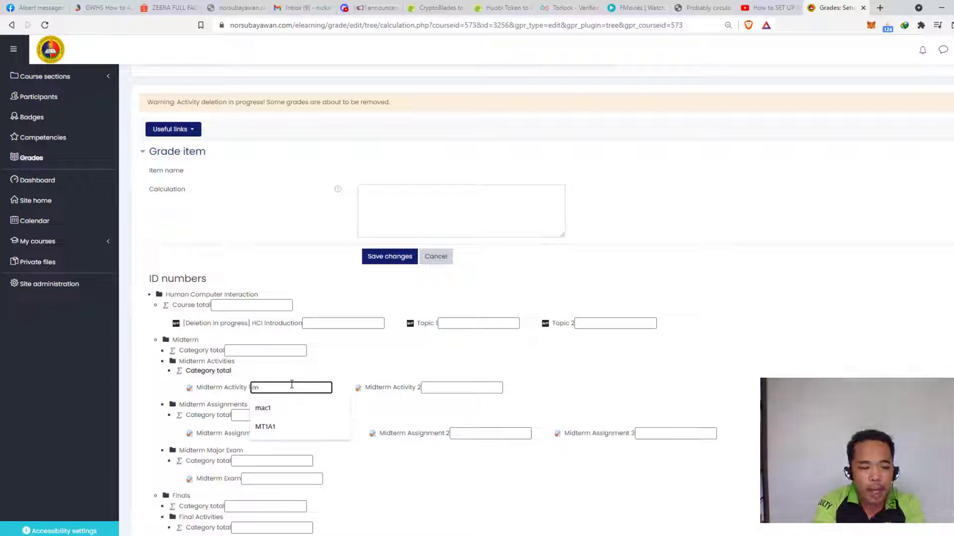
type("a")
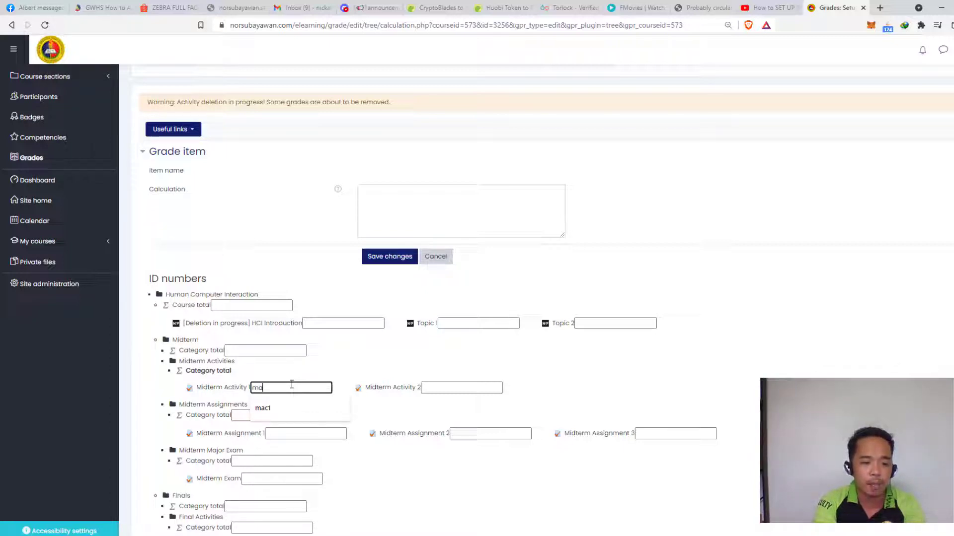
type("1")
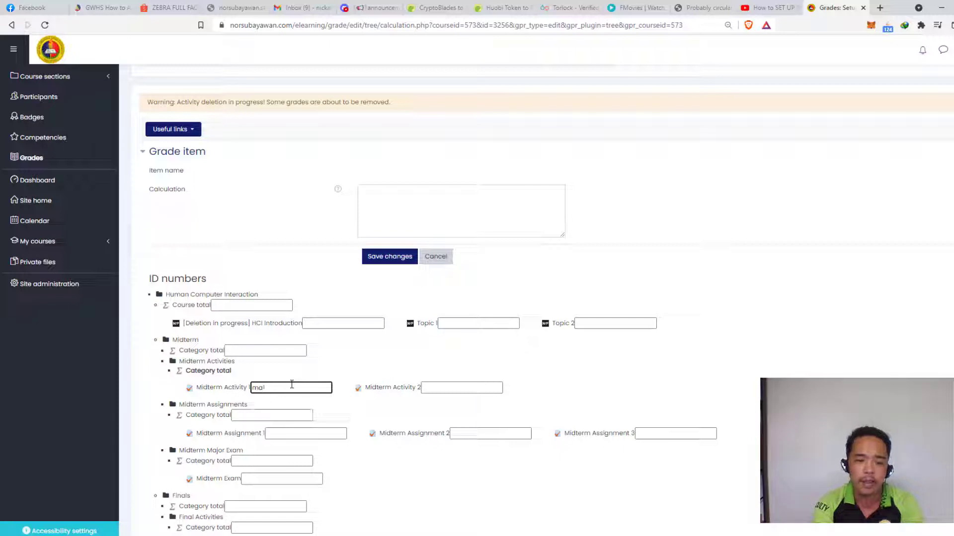
left_click(463, 386)
type("ma")
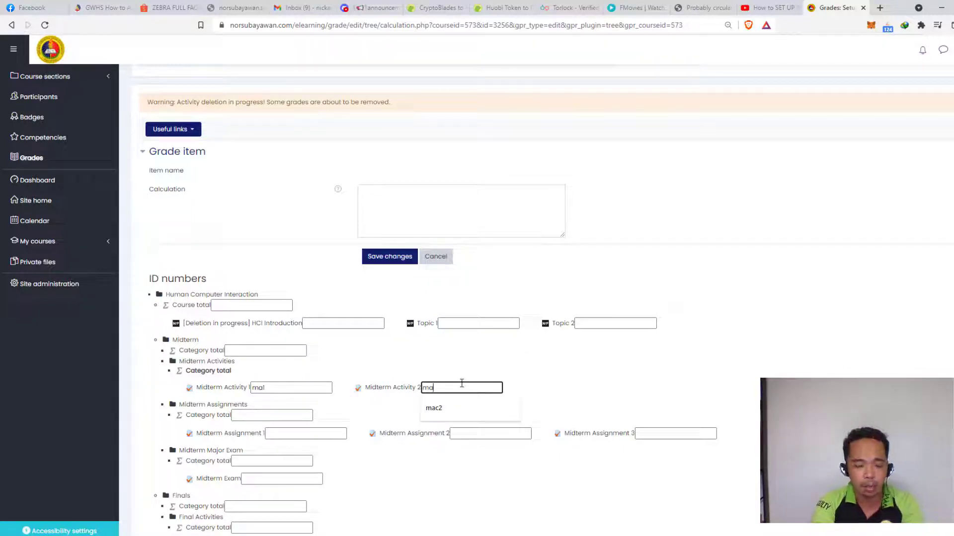
type("2")
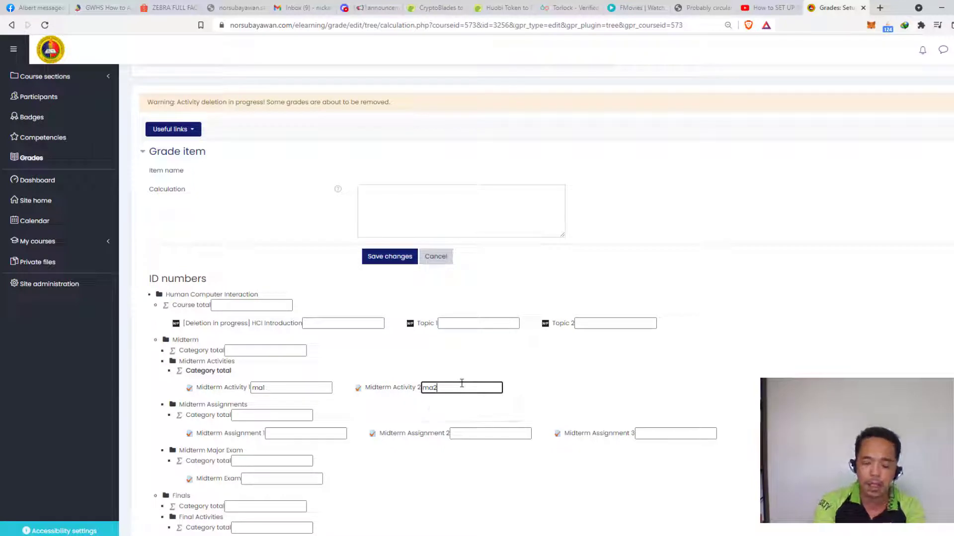
key("Return")
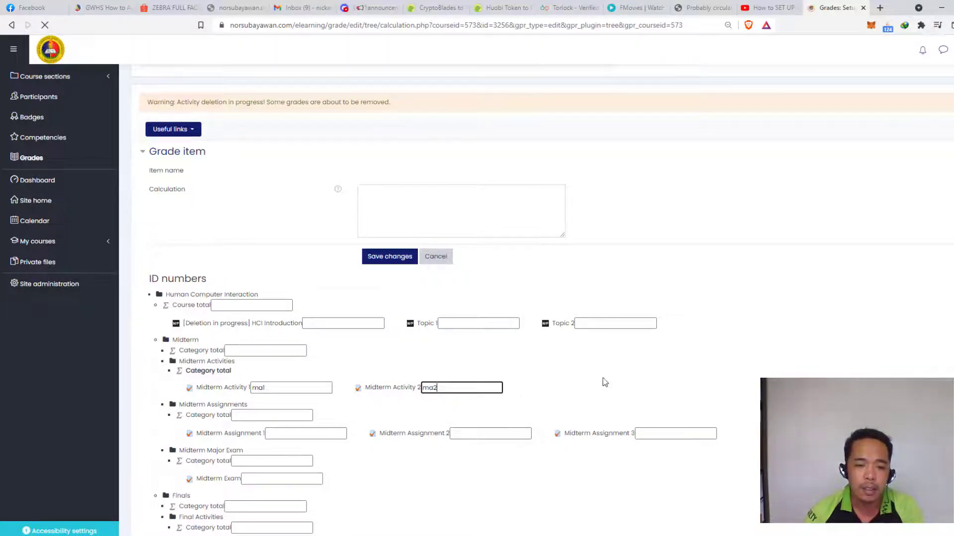
- Begin the Midterm Activities total calculation with =[[ma1]], copying the reference from Midterm Activity 1's ID number
scroll(417, 370, "down", 2)
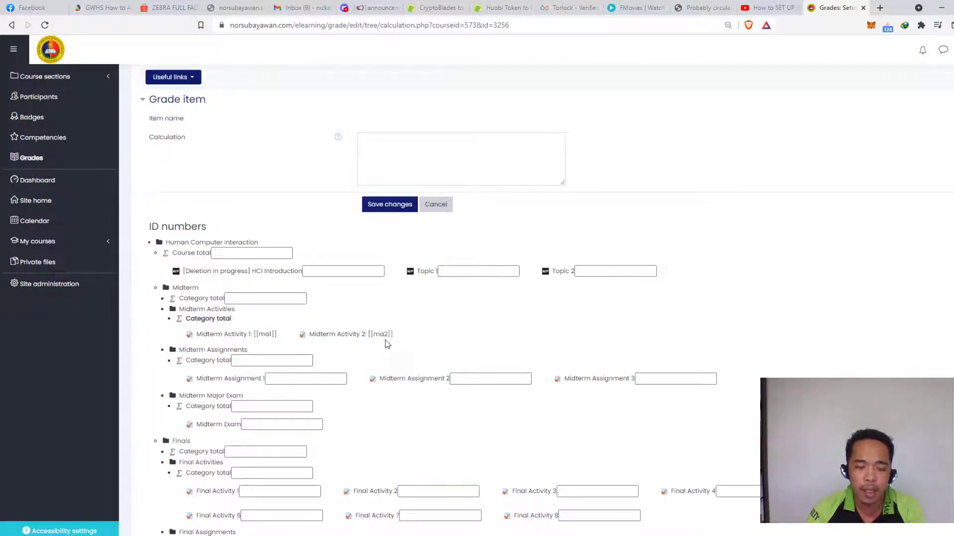
scroll(385, 338, "down", 3)
scroll(363, 301, "down", 2)
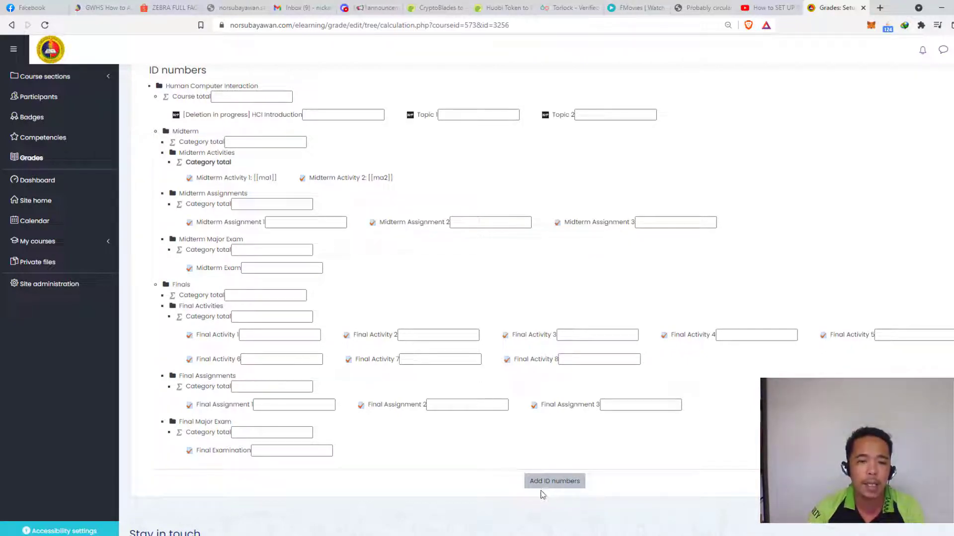
scroll(417, 415, "up", 1)
scroll(417, 414, "up", 2)
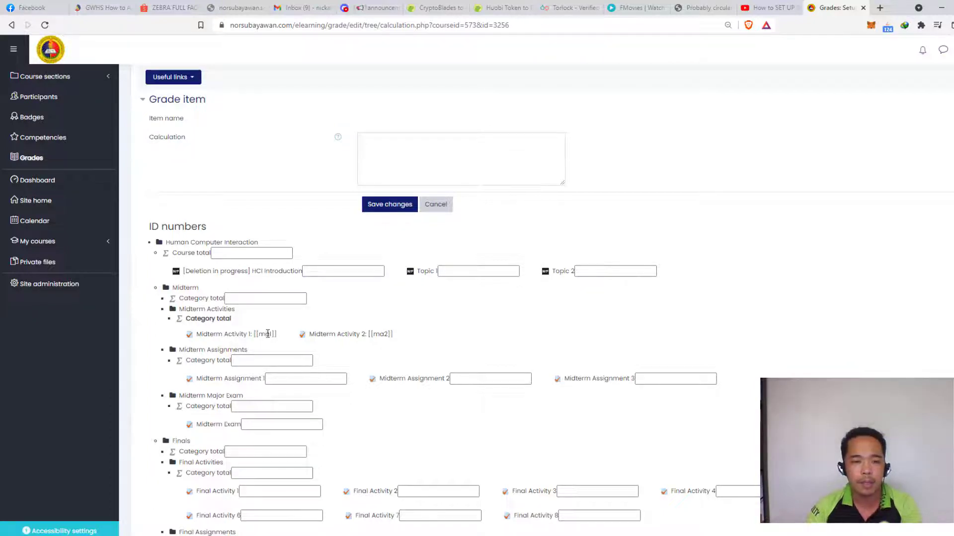
scroll(268, 337, "up", 1)
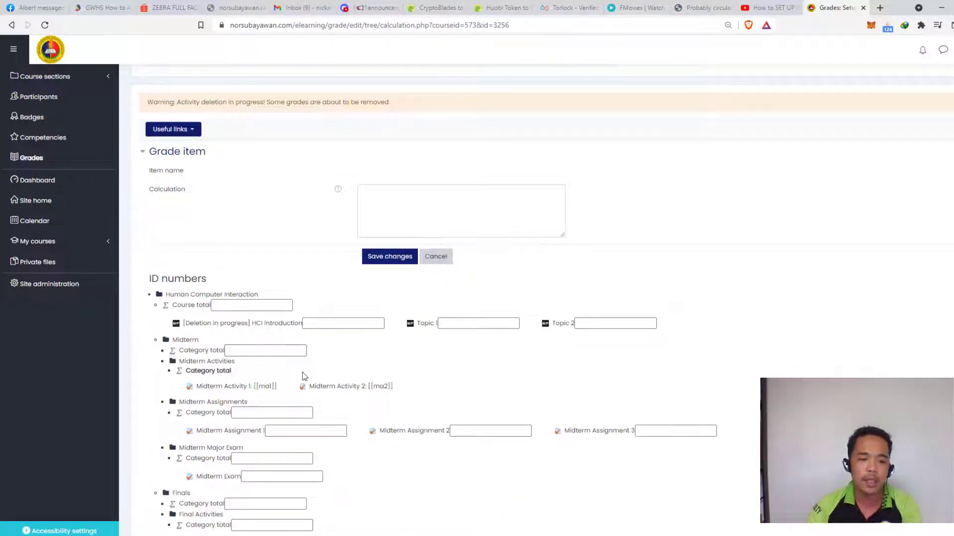
left_click(383, 211)
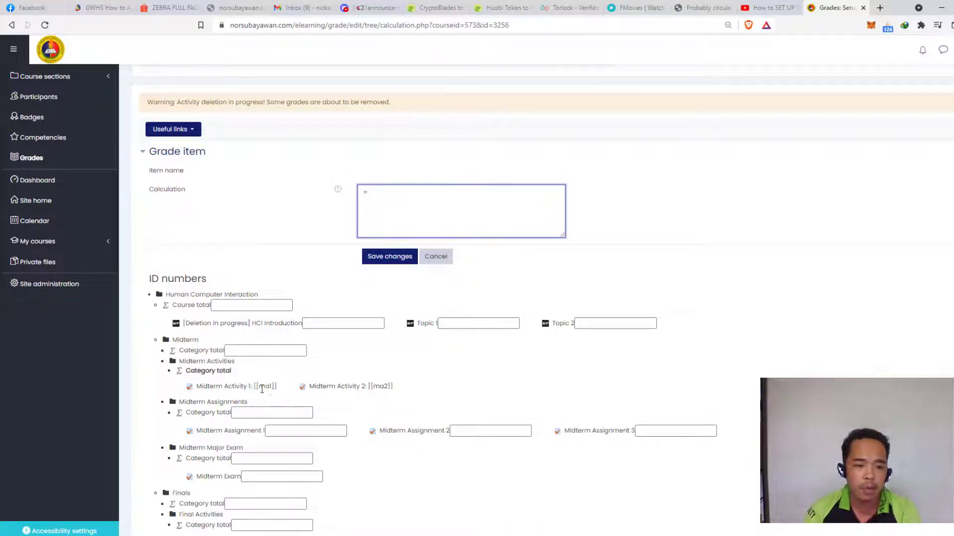
mouse_move(254, 387)
left_mouse_down()
mouse_move(272, 387)
mouse_move(254, 387)
left_mouse_up()
key("ctrl+c")
left_click(287, 388)
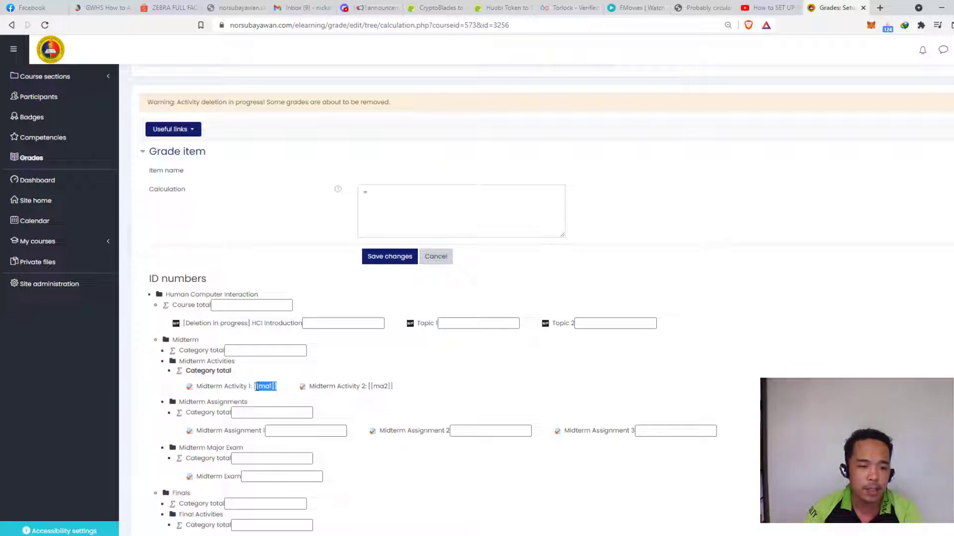
left_click(401, 211)
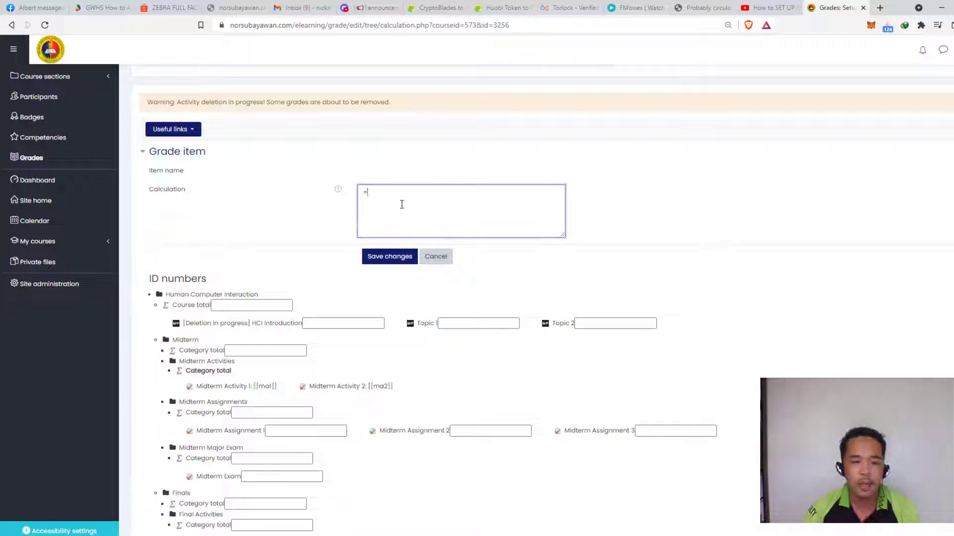
key("ctrl+v")
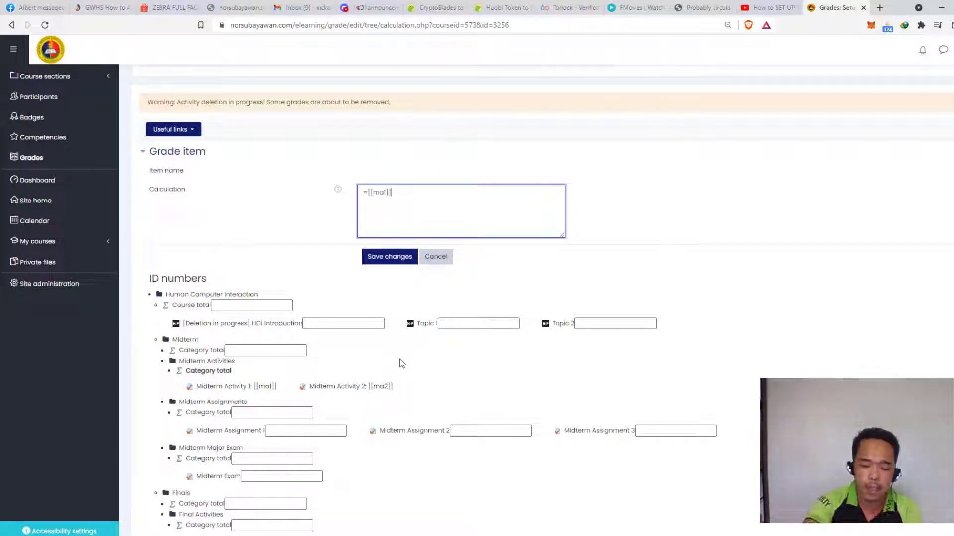
- Extend the calculation with +[[ma2]], copying the reference from Midterm Activity 2's ID number
type("+")
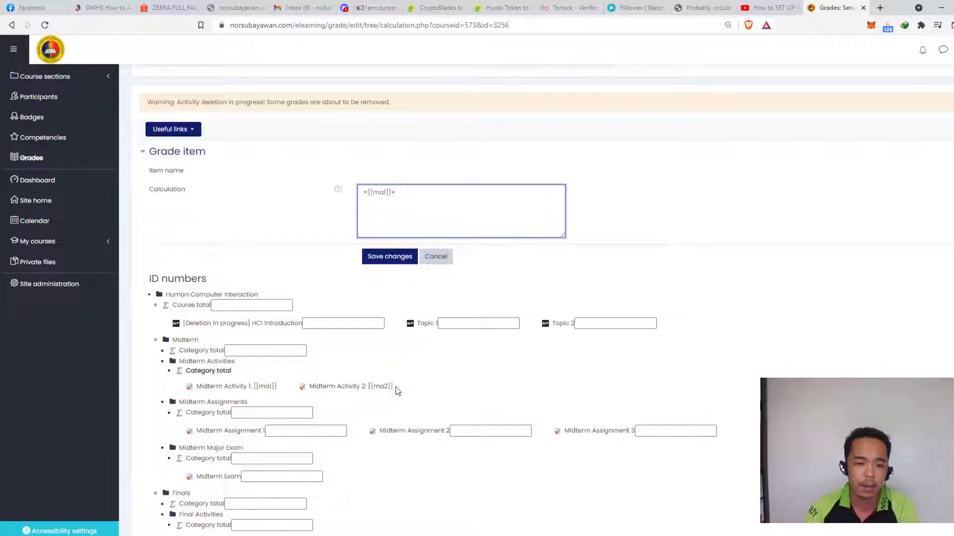
left_click_drag(393, 386, 369, 386)
key("ctrl+c")
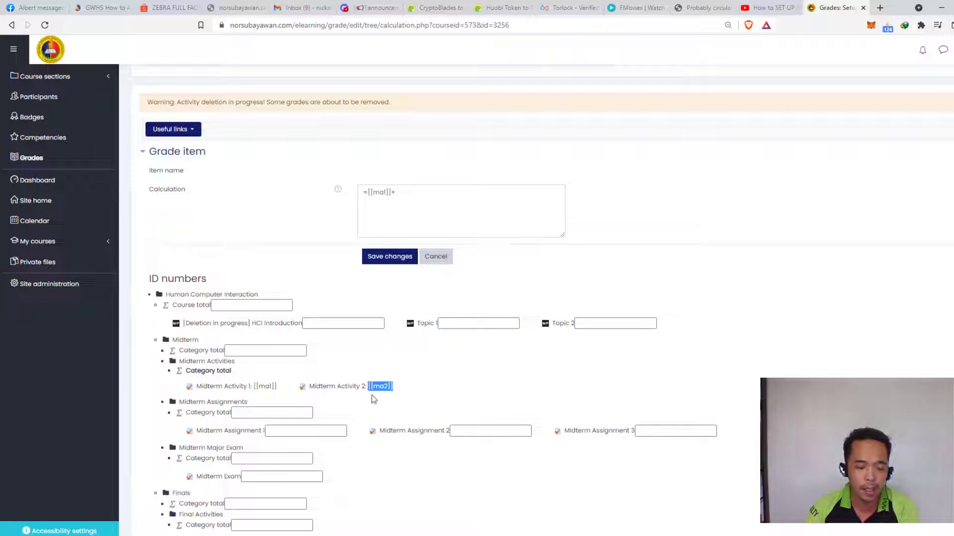
left_click(423, 208)
key("ctrl+v")
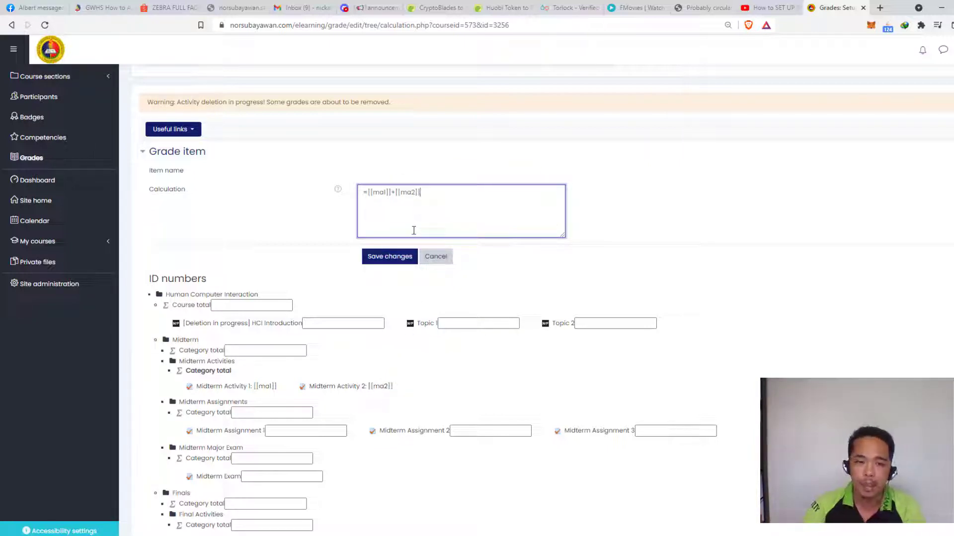
- Enclose the sum of [[ma1]] and [[ma2]] in parentheses and divide it by 40
left_click(368, 193)
type("s")
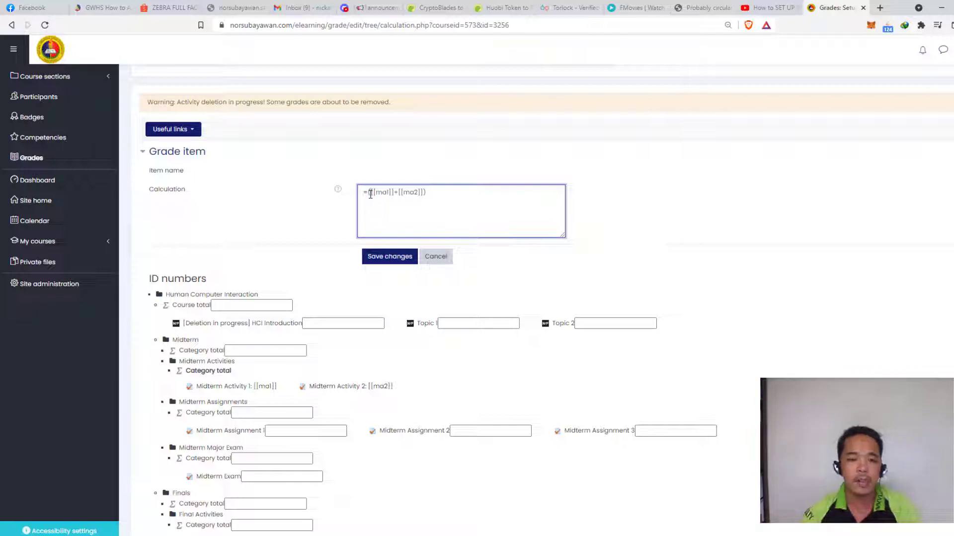
left_click(466, 195)
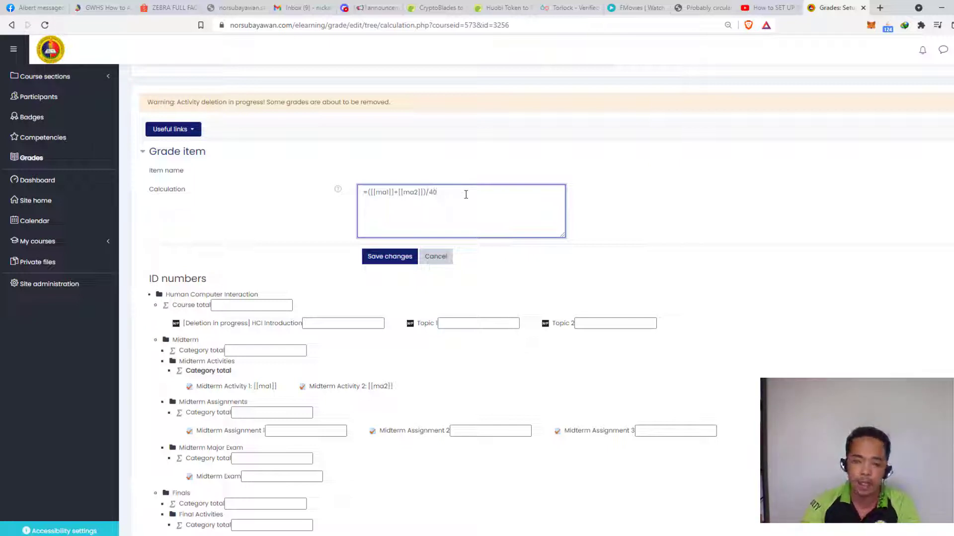
- Enclose the divided sum in an outer pair of parentheses, multiply it by 50 and add 50
type(")")
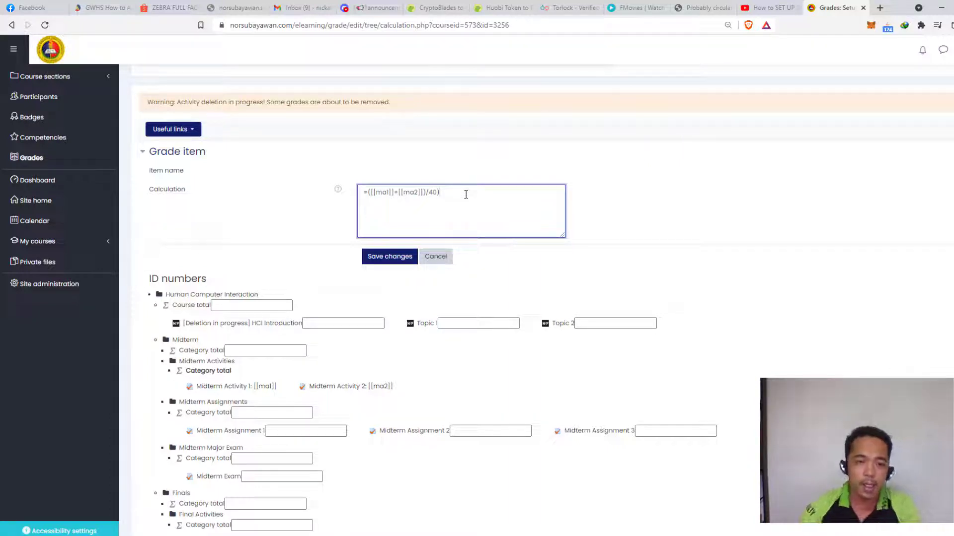
left_click(367, 195)
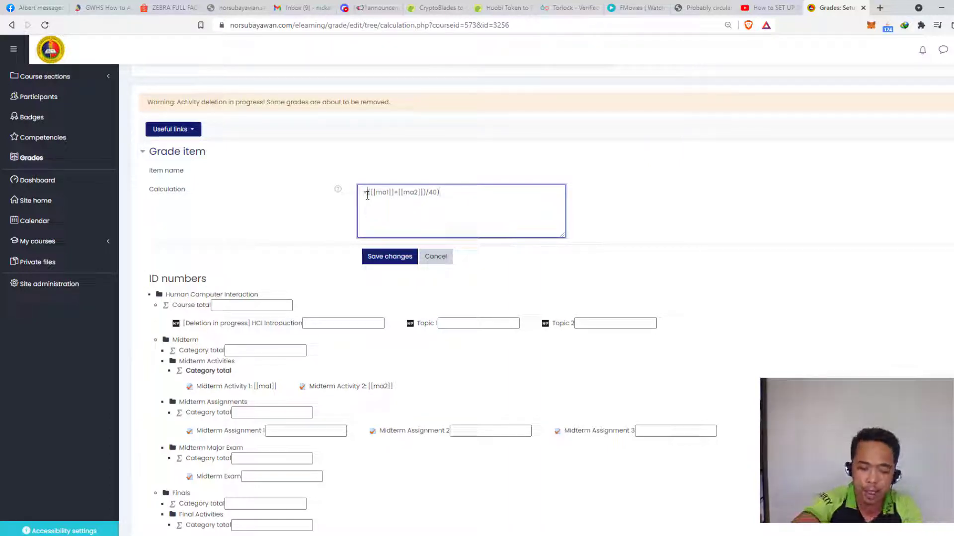
type("(")
left_click(469, 204)
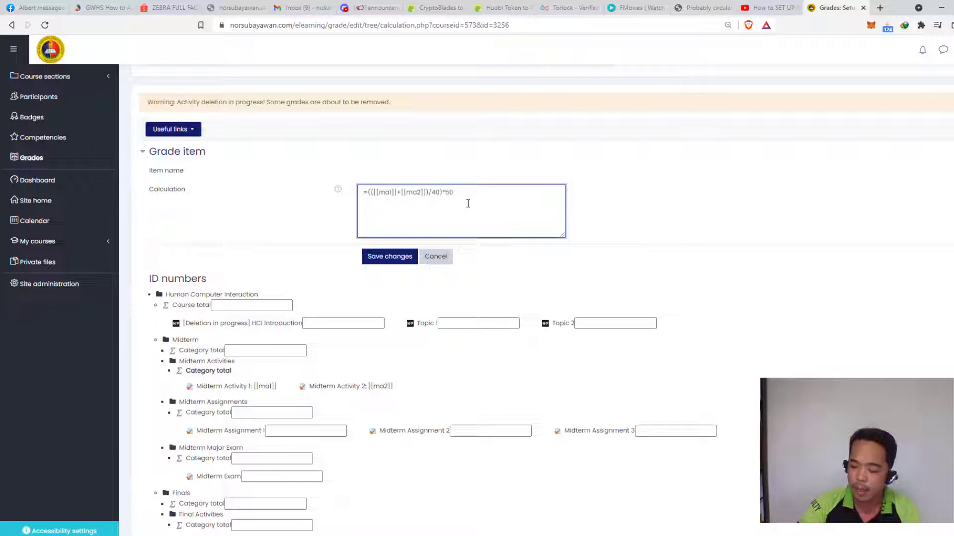
type("50")
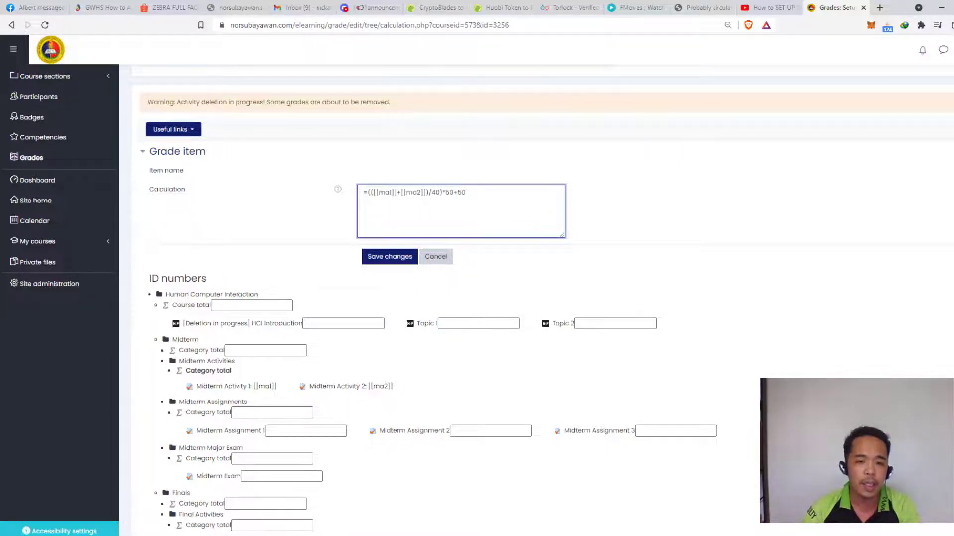
- Check the weights in the grading system image, enclose the whole formula in parentheses multiplied by 0.3, and save the calculation
key("alt+Tab")
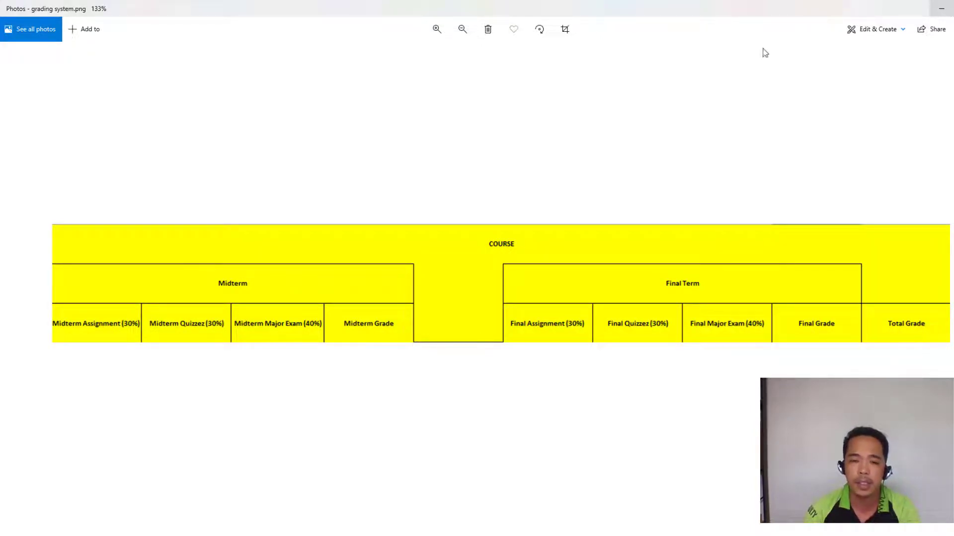
key("alt+Tab")
type(")")
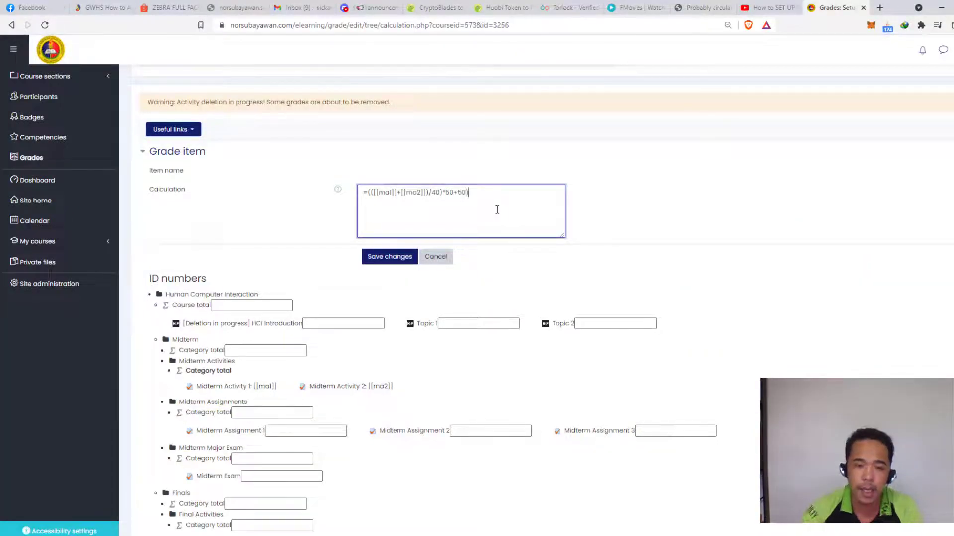
left_click(367, 192)
type("(")
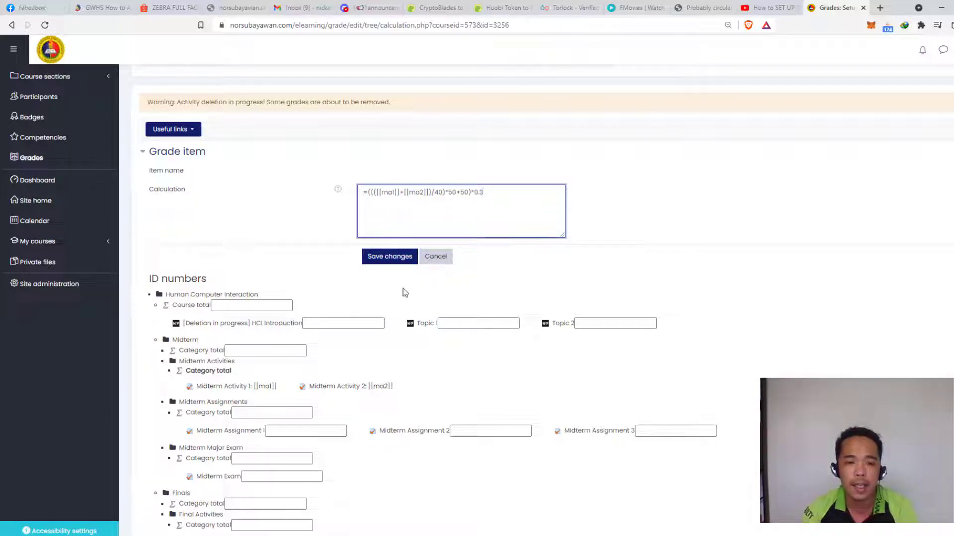
left_click(388, 264)
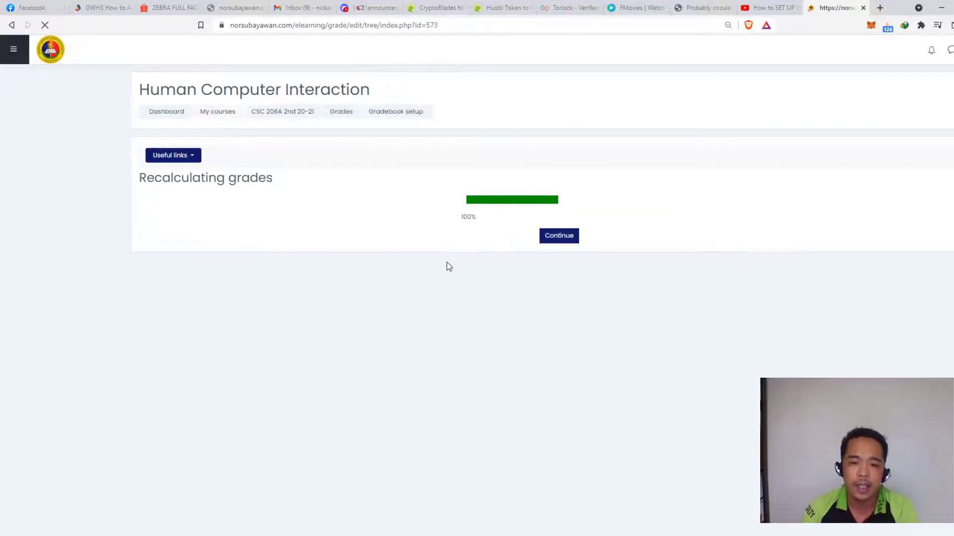
left_click(550, 247)
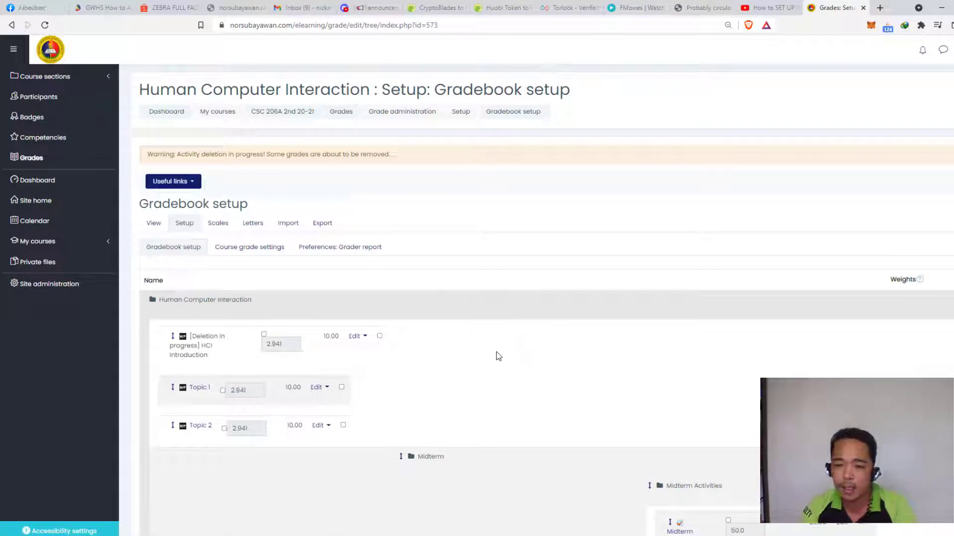
- Open the grader report and examine the students' Midterm Activities total grades in the single view
scroll(461, 382, "down", 1)
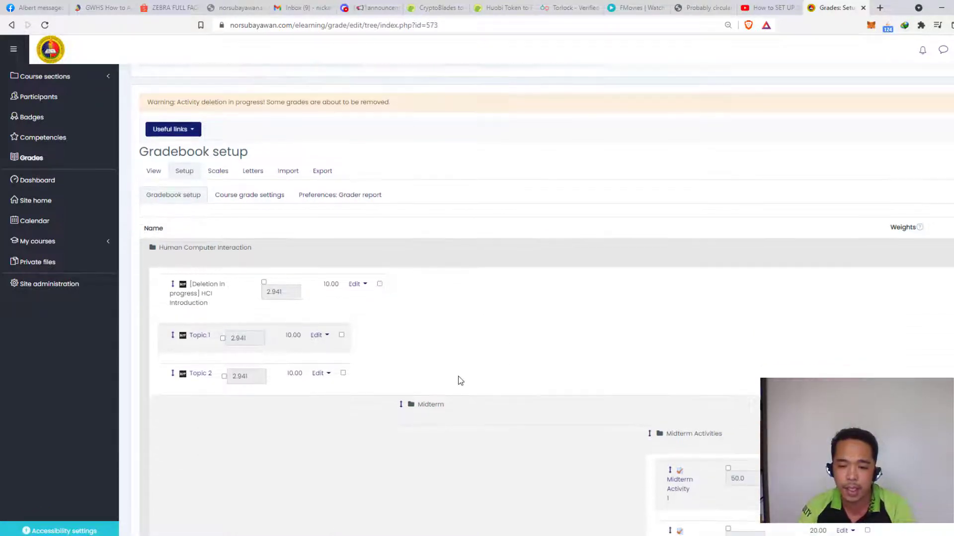
left_click(155, 180)
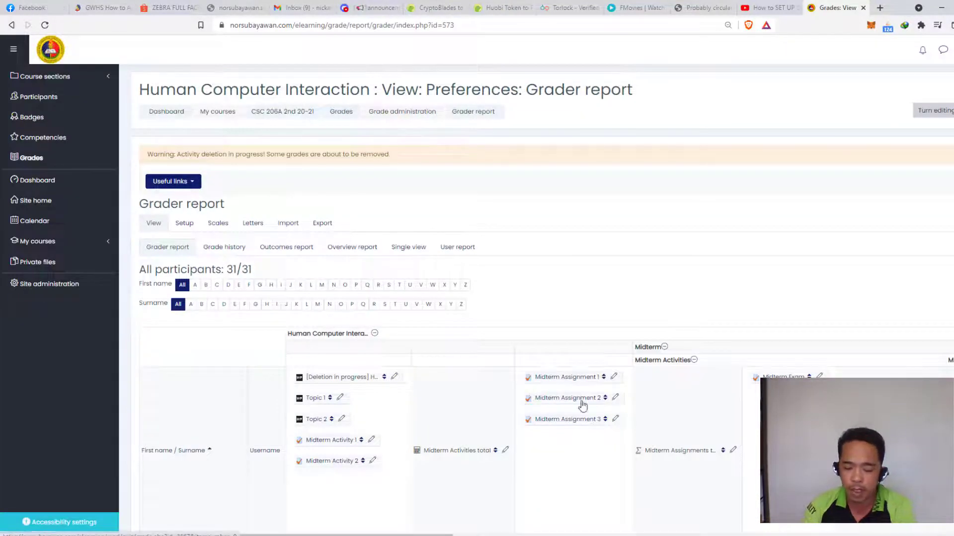
scroll(465, 400, "down", 1)
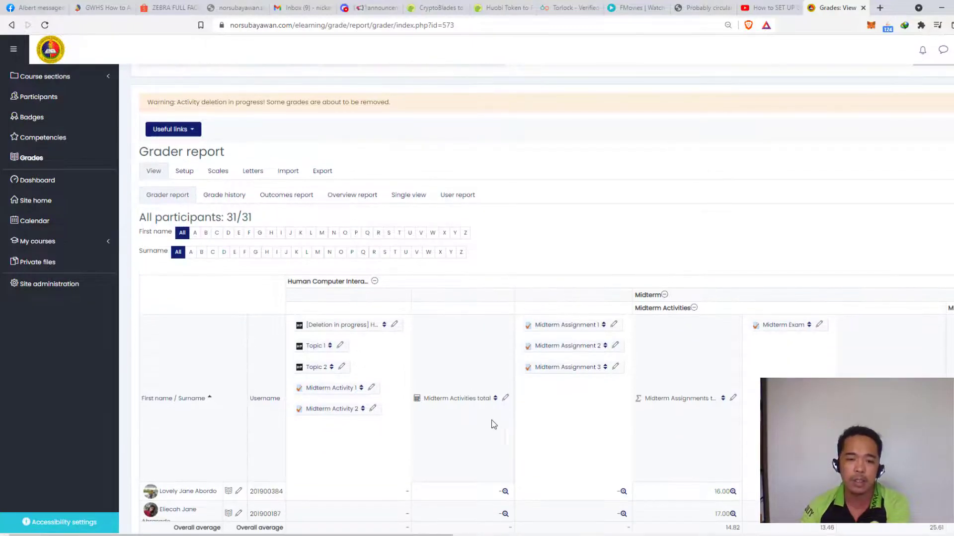
scroll(430, 360, "down", 1)
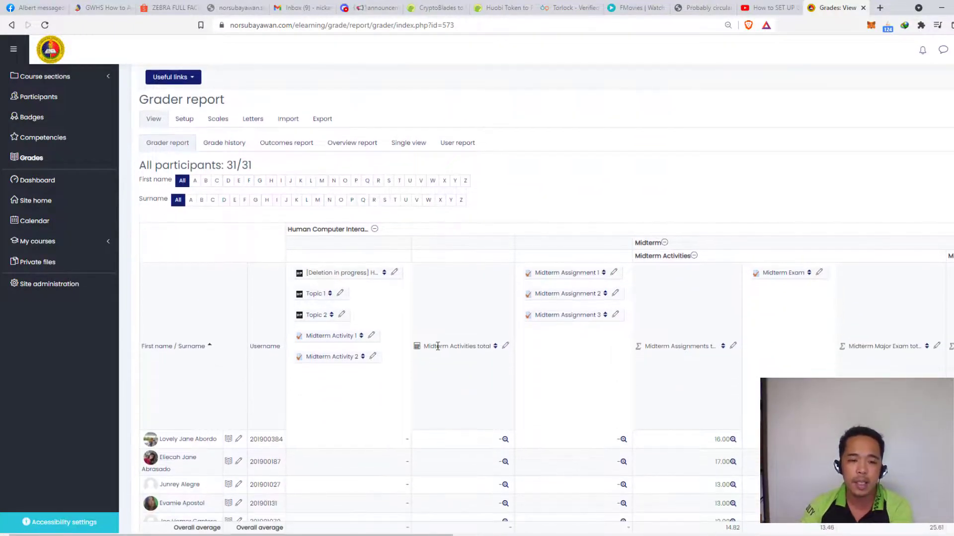
left_click(506, 347)
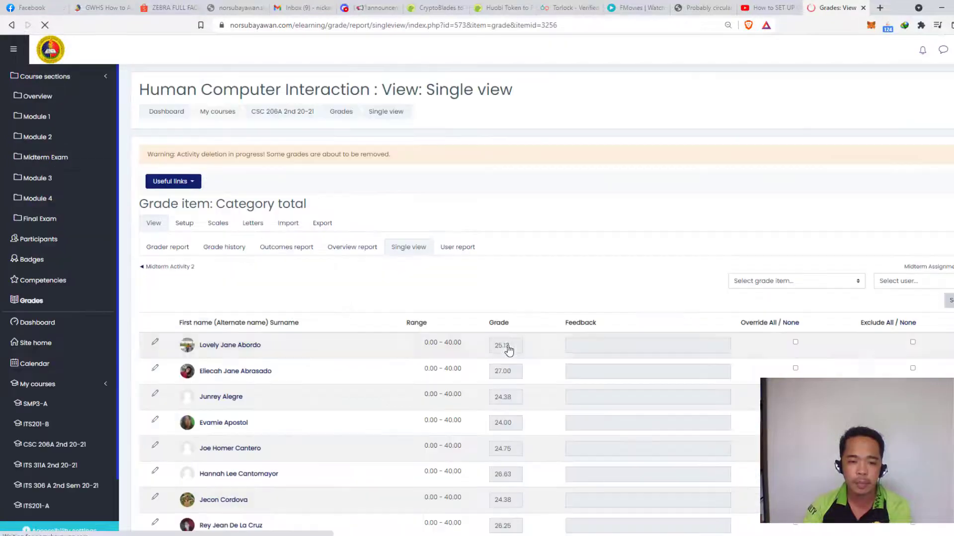
scroll(509, 358, "down", 2)
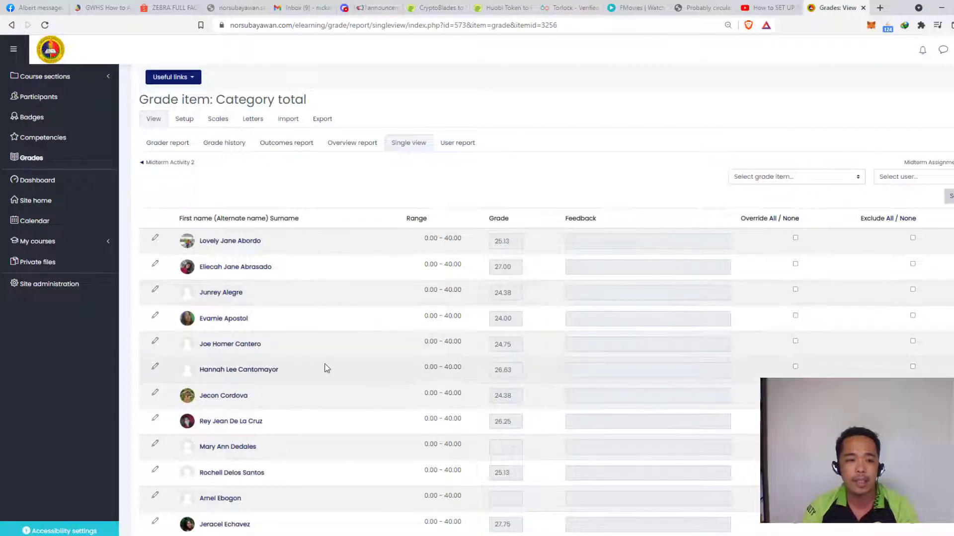
scroll(500, 346, "down", 3)
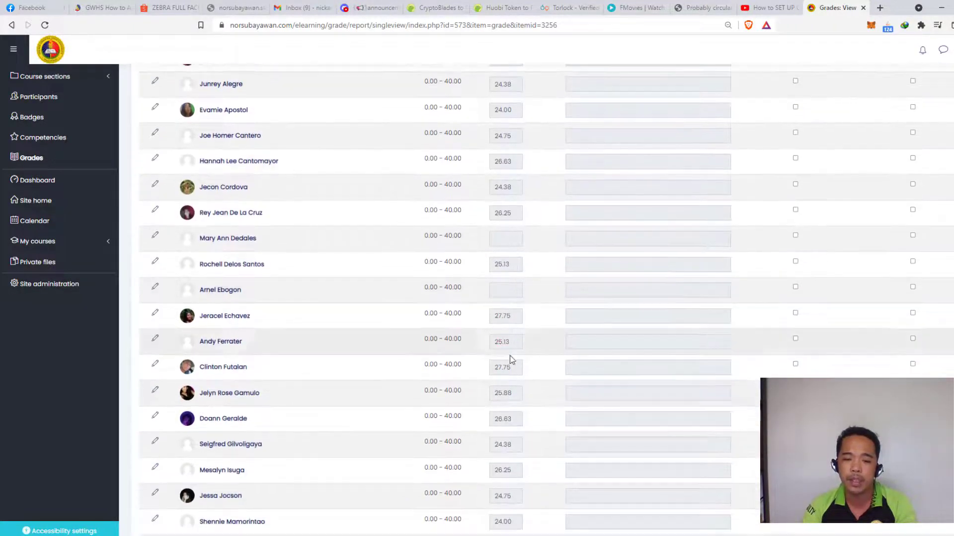
scroll(501, 390, "up", 5)
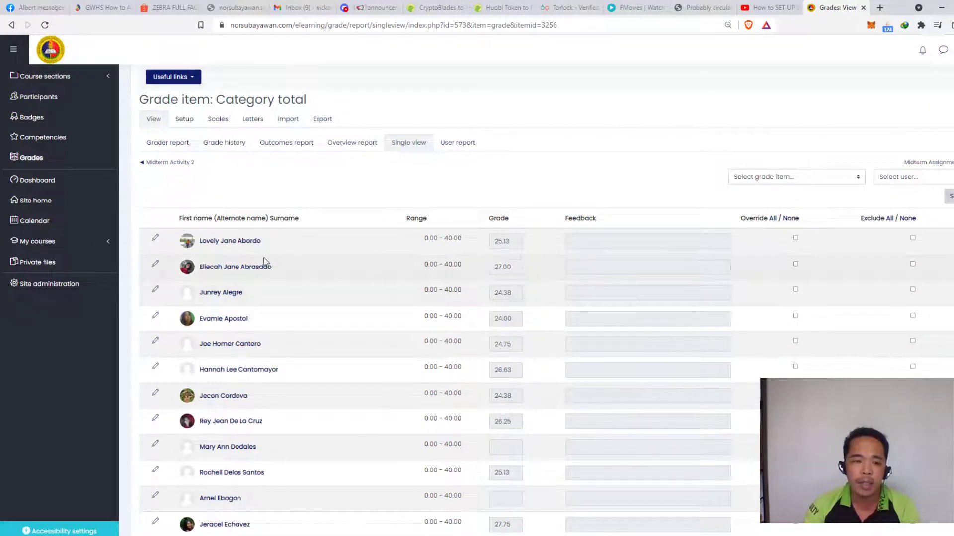
- Open the first listed student's grades and examine the Midterm Activity 1, Midterm Activity 2 and Midterm Activities total entries
left_click(154, 242)
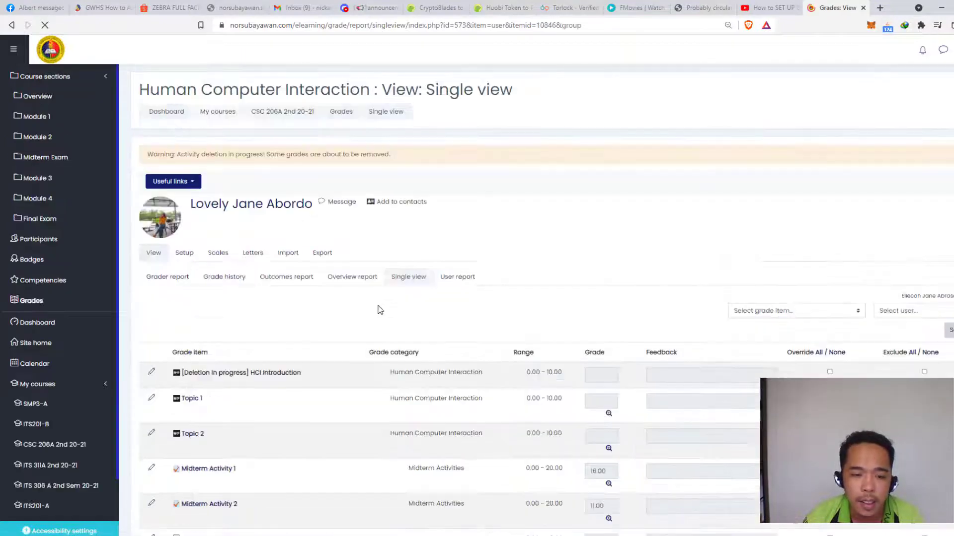
scroll(370, 308, "down", 10)
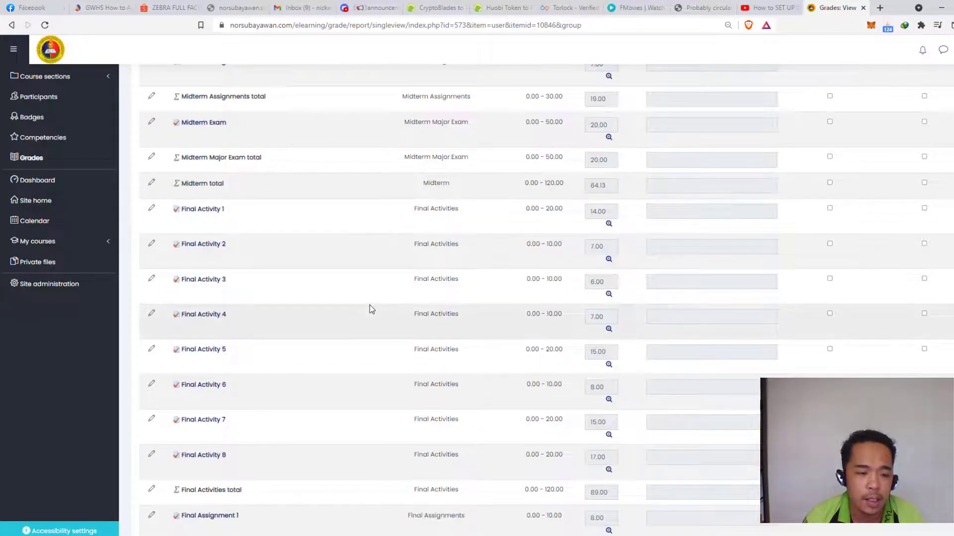
scroll(369, 308, "up", 9)
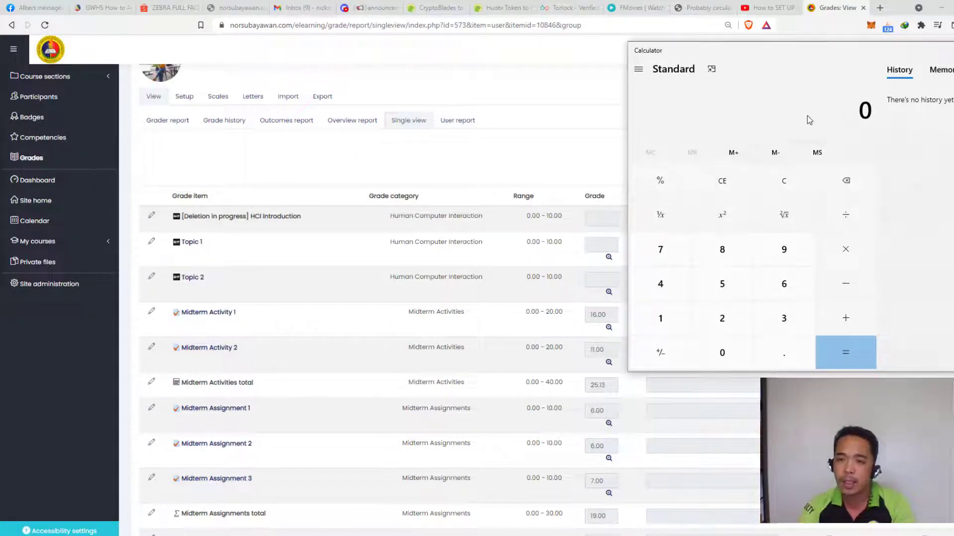
type("17")
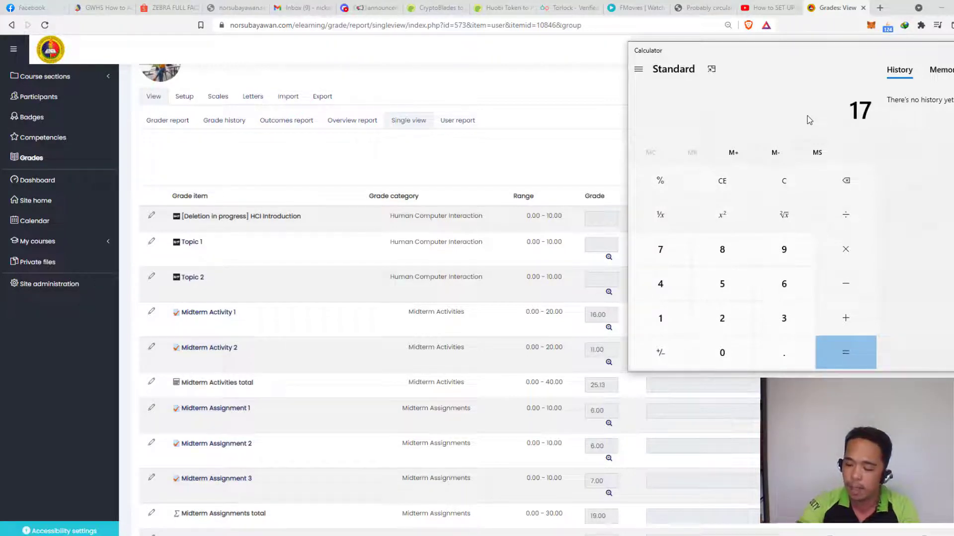
key("slash")
type("40")
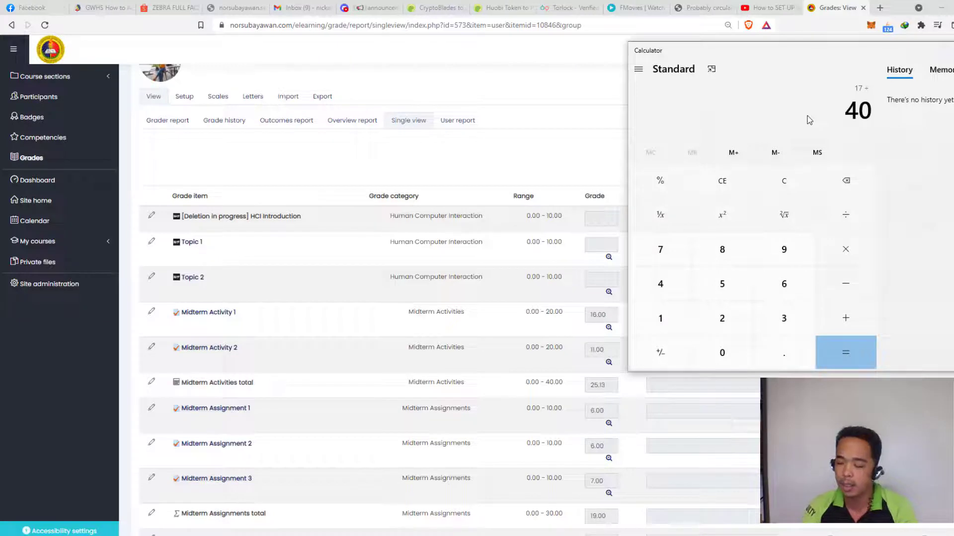
key("Return")
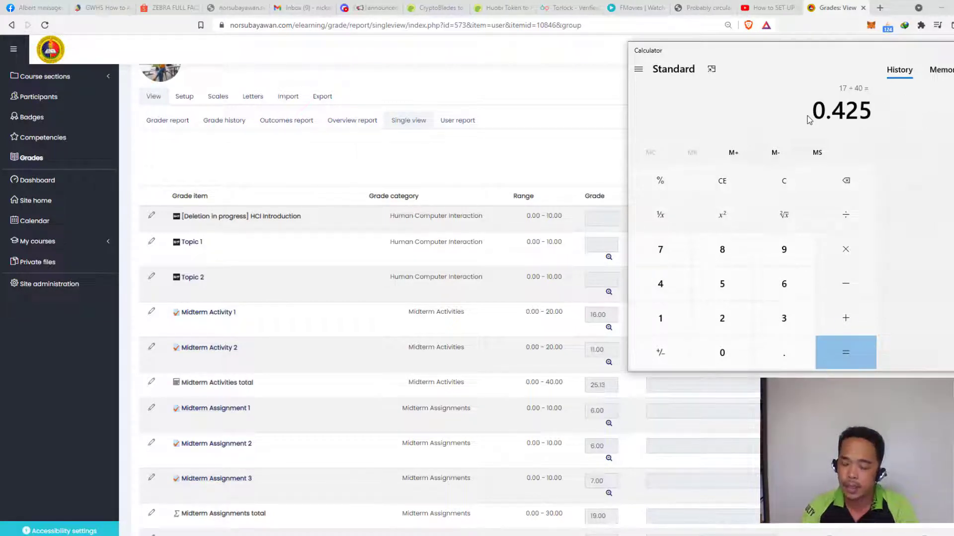
key("asterisk")
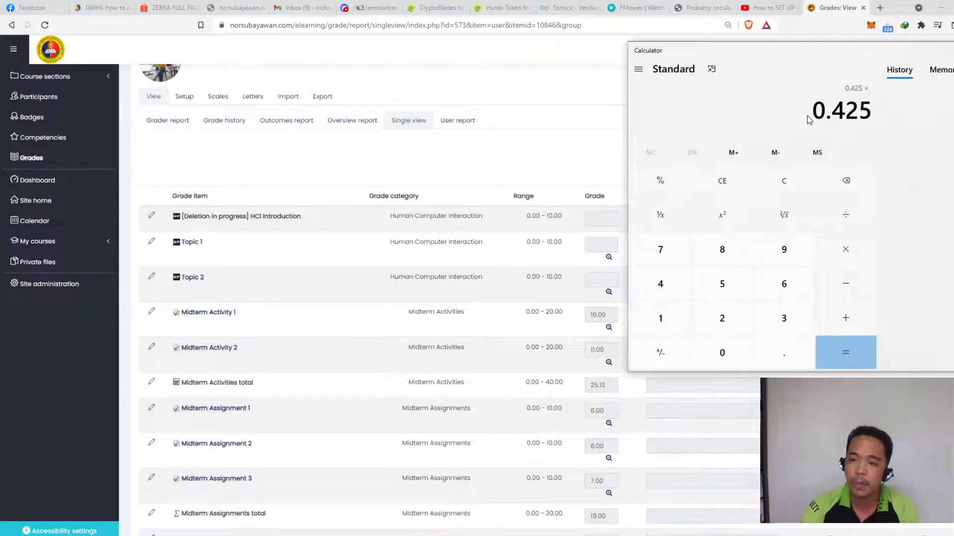
type("50")
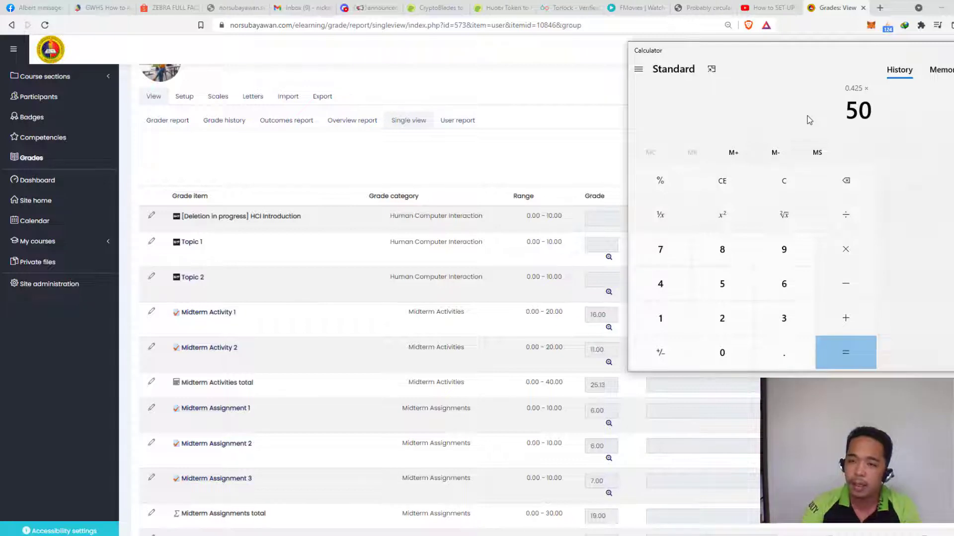
key("Return")
key("plus")
type("50")
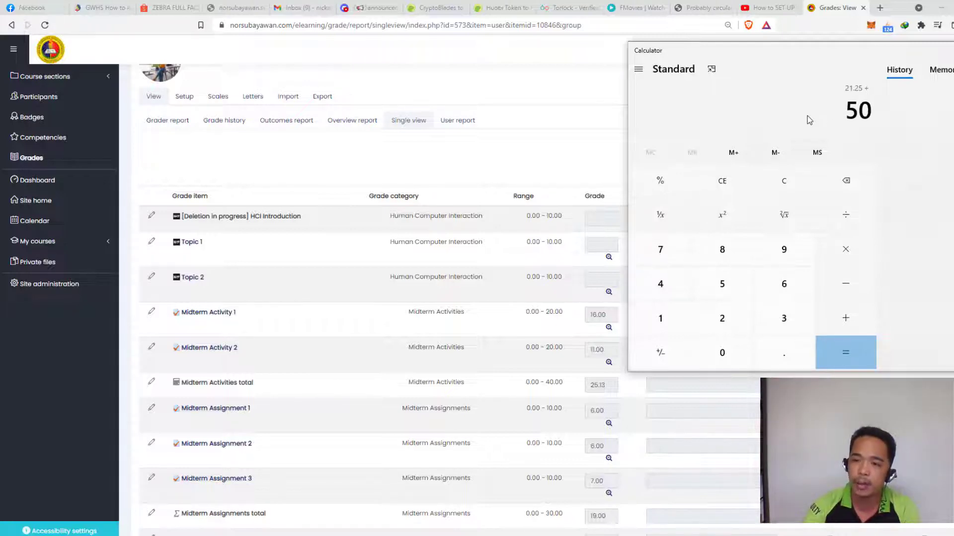
key("Return")
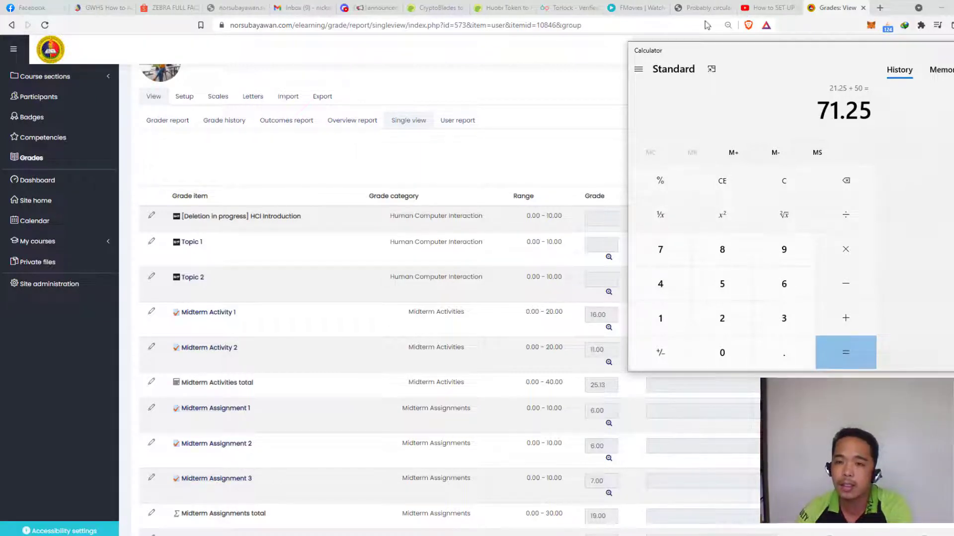
left_click(722, 181)
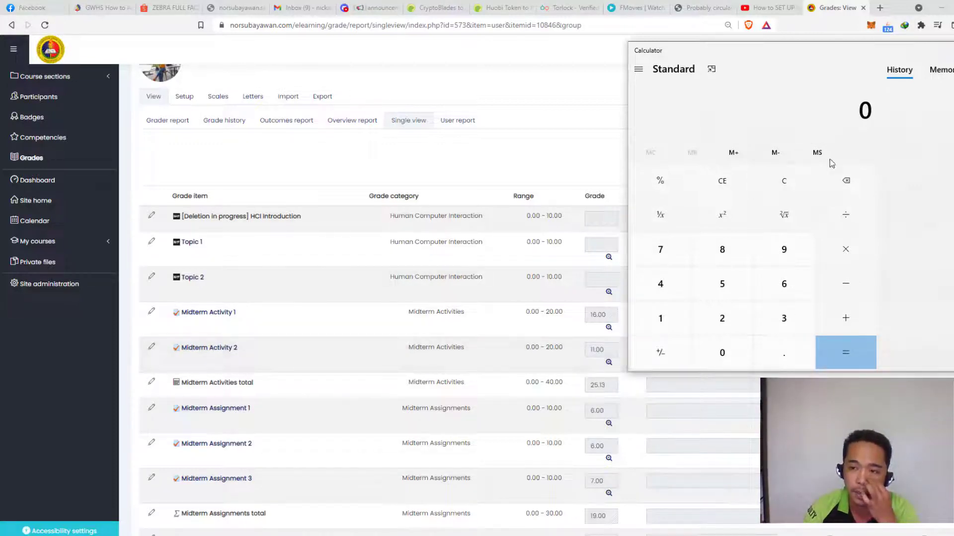
- In Calculator, divide the student's combined Midterm Activities score of 27 by 40 and multiply the quotient by 50
type("27")
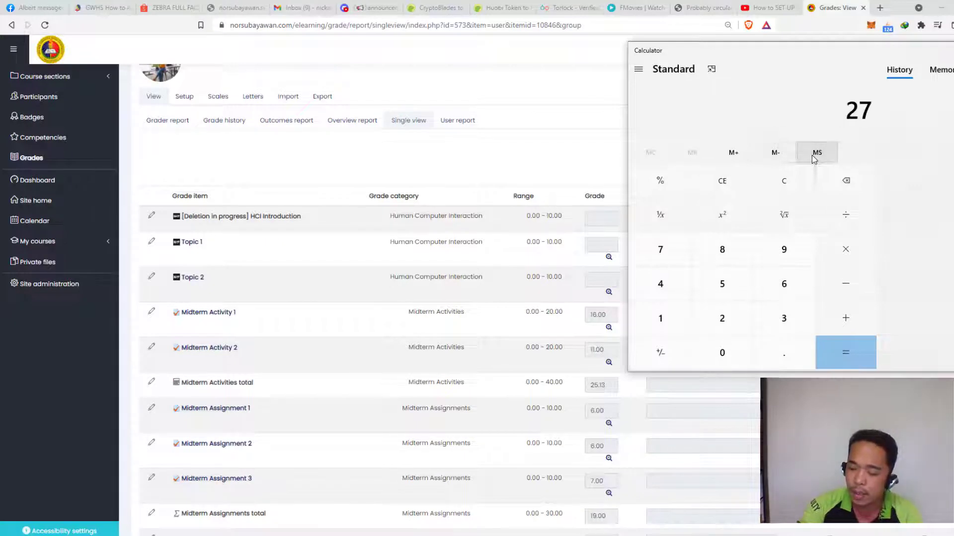
key("slash")
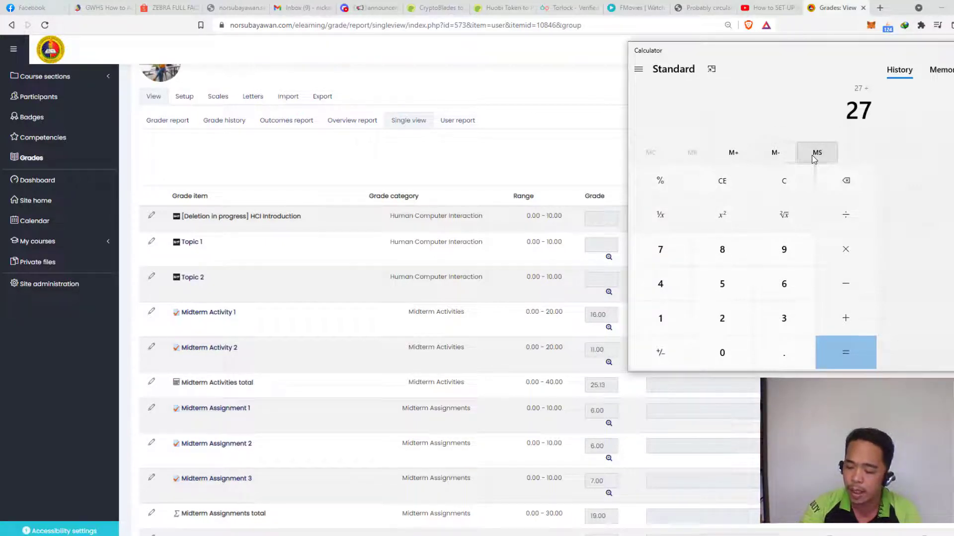
type("40")
key("Return")
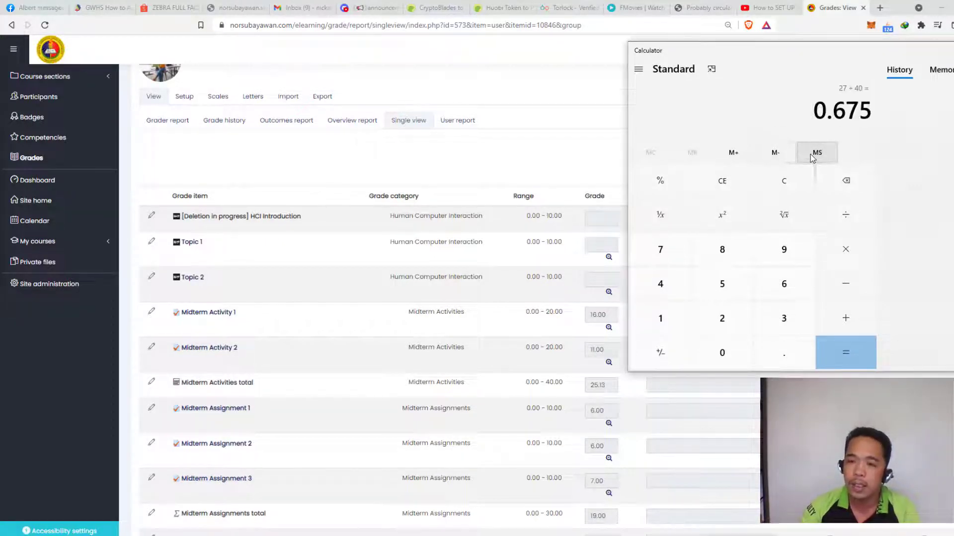
key("asterisk")
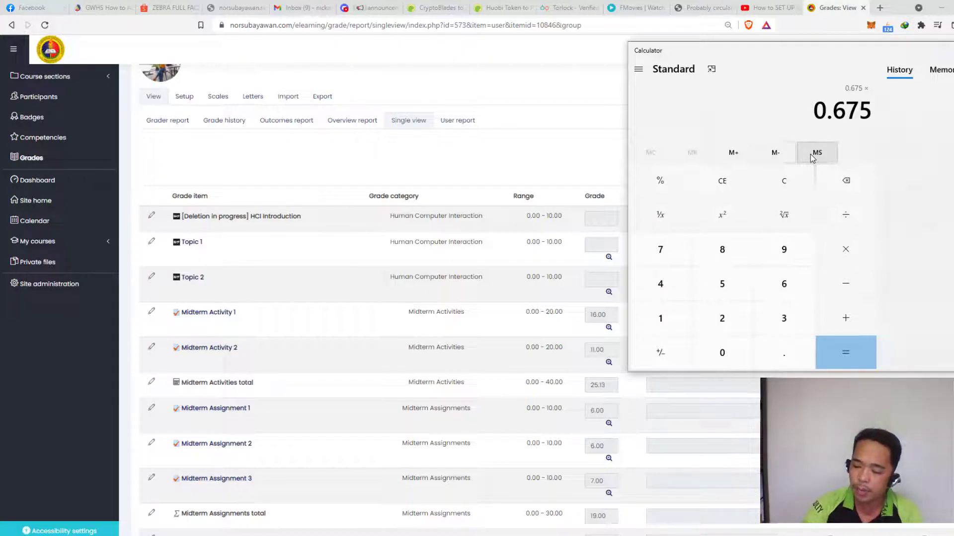
type("50")
key("Return")
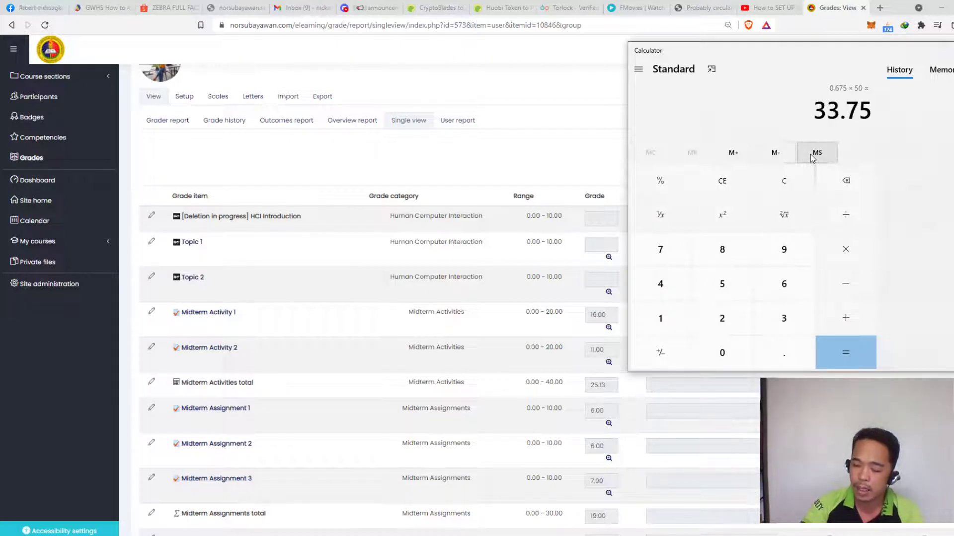
- Add 50 to the result, multiply it by 0.3, and compare the outcome with the student's Midterm Activities total
key("plus")
type("50")
key("Return")
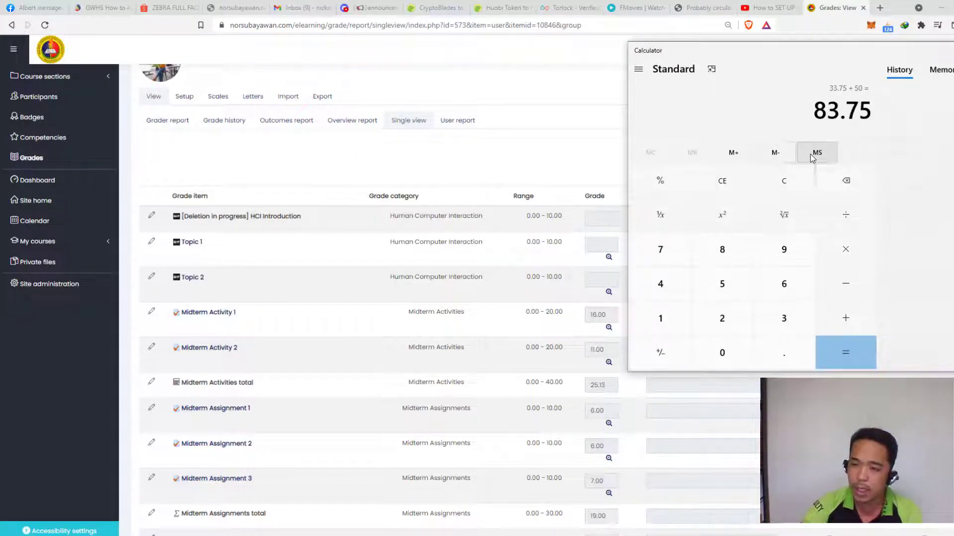
key("asterisk")
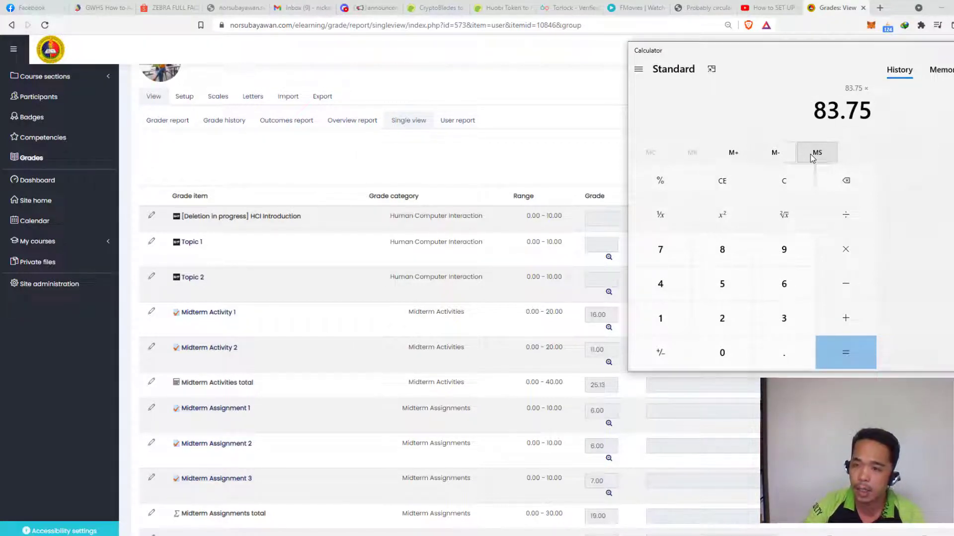
type("0.3")
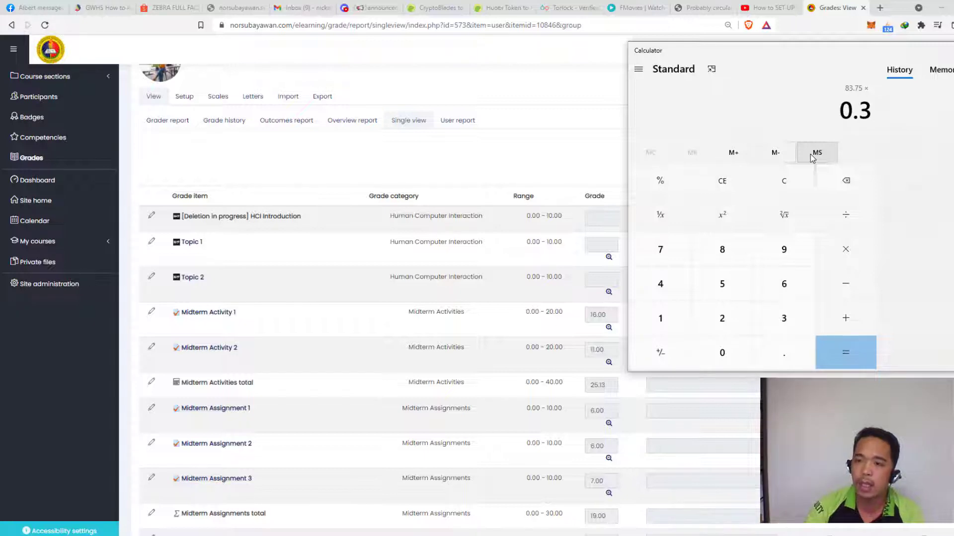
key("Return")
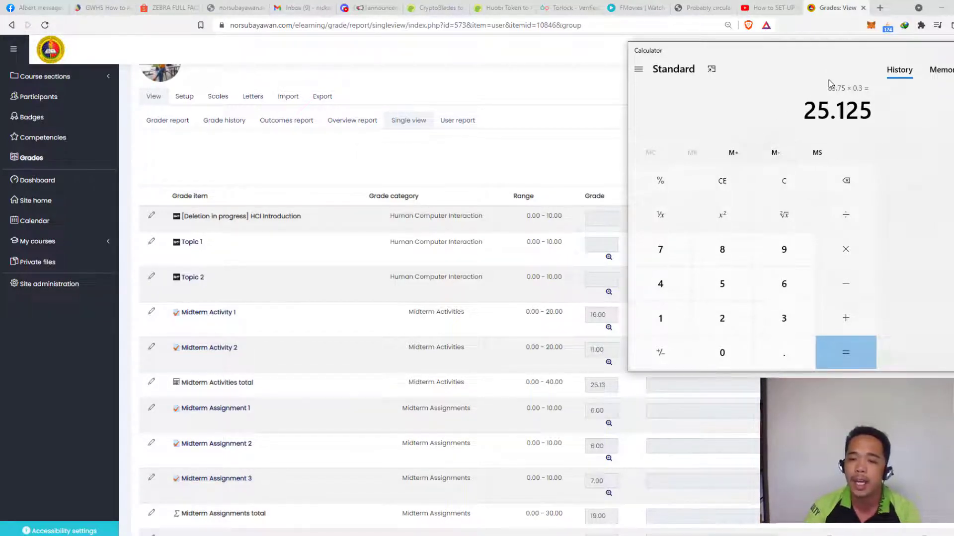
scroll(494, 383, "down", 4)
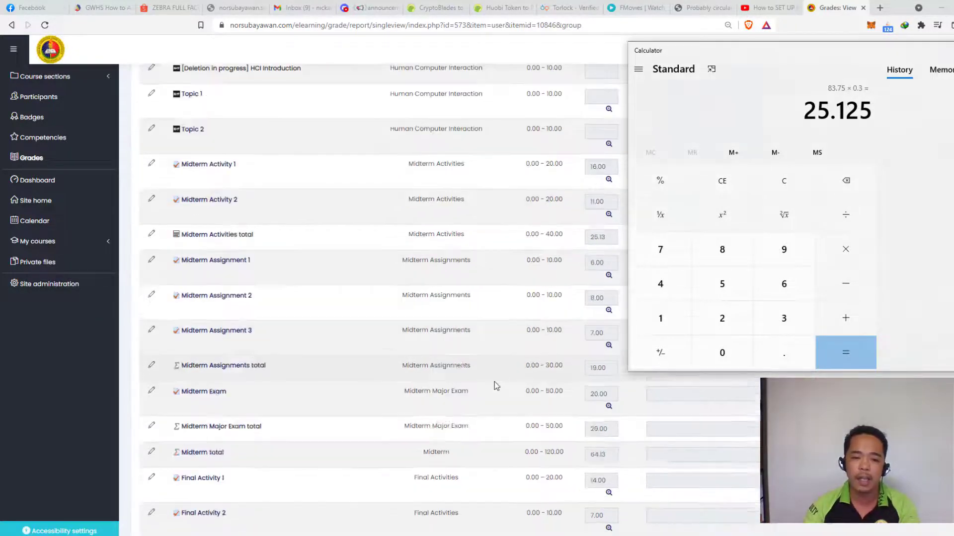
scroll(528, 384, "up", 5)
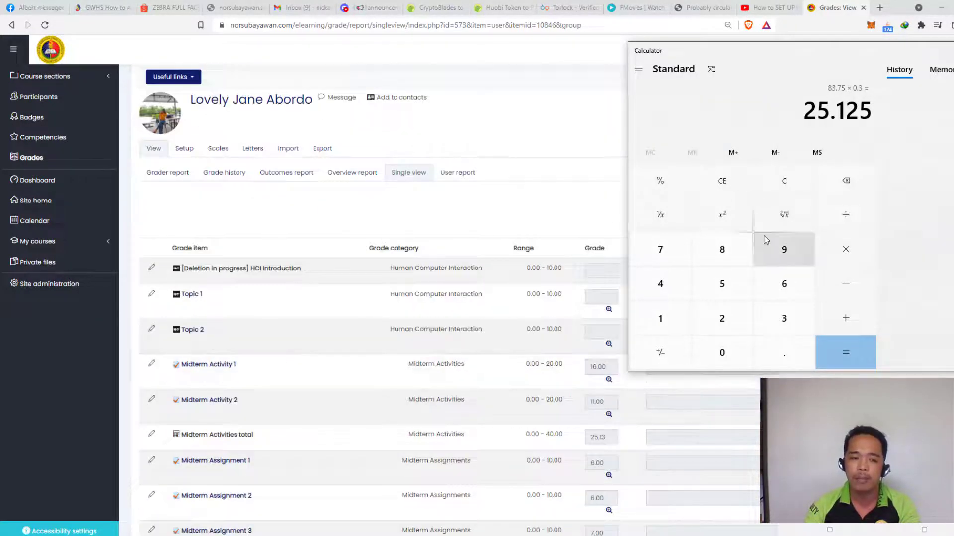
left_click_drag(849, 56, 953, 70)
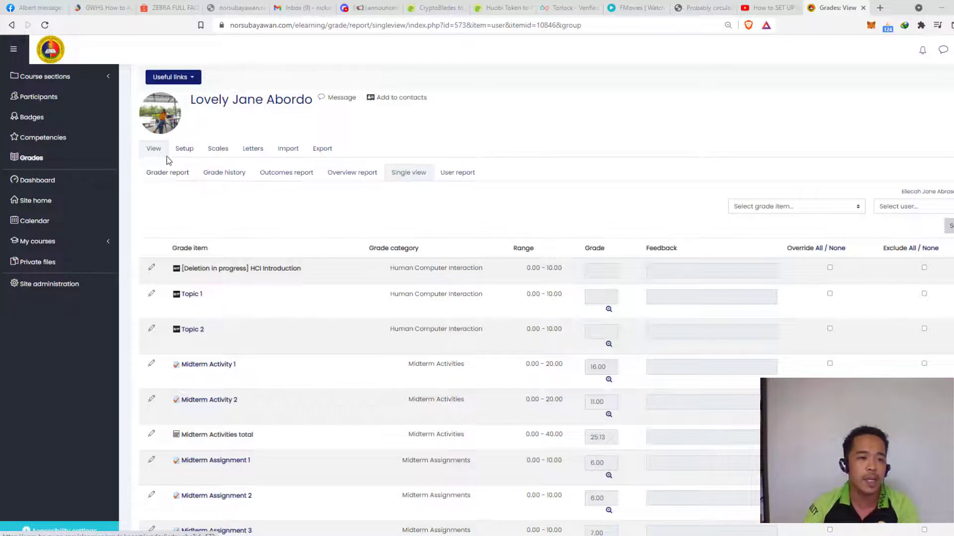
- Return to the gradebook setup and open the calculation of the Midterm Assignments total for editing
left_click(183, 150)
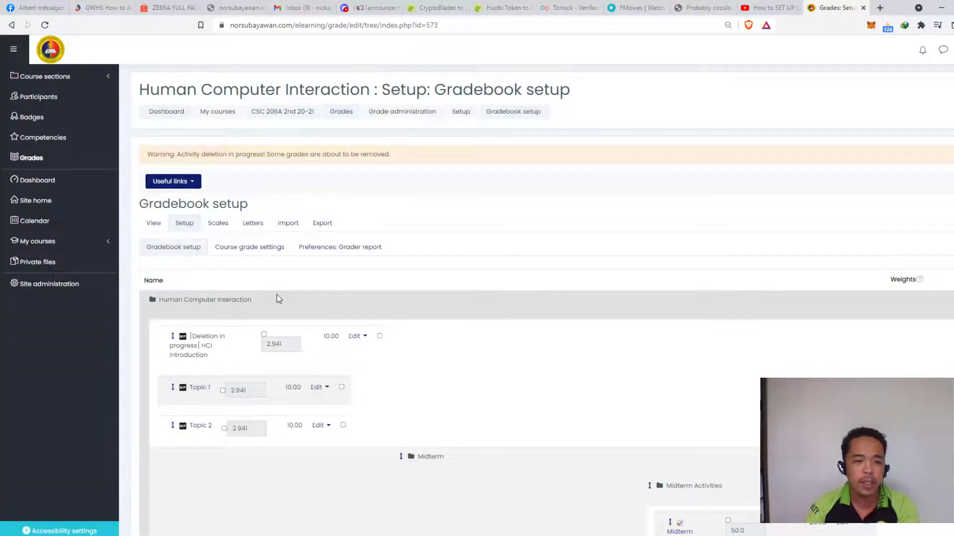
scroll(278, 299, "down", 5)
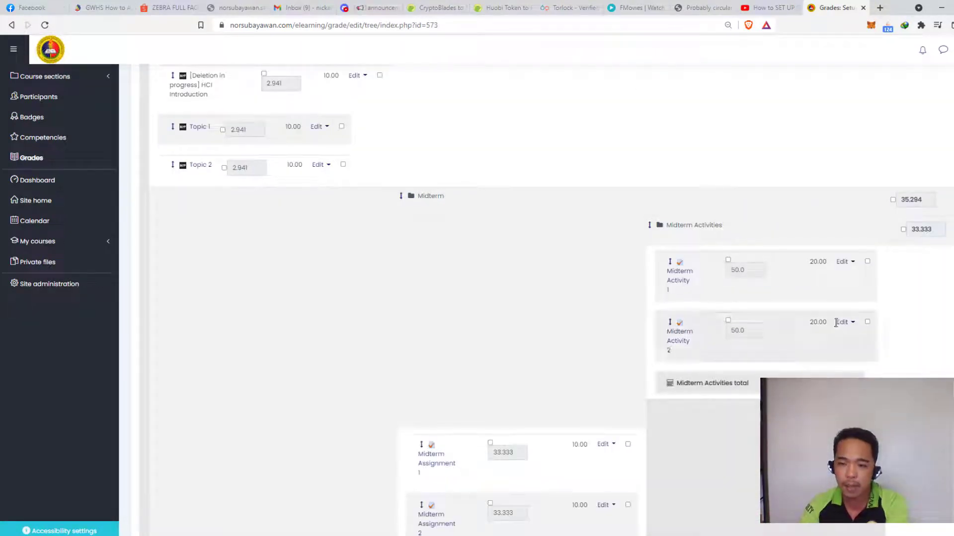
scroll(910, 347, "right", 3)
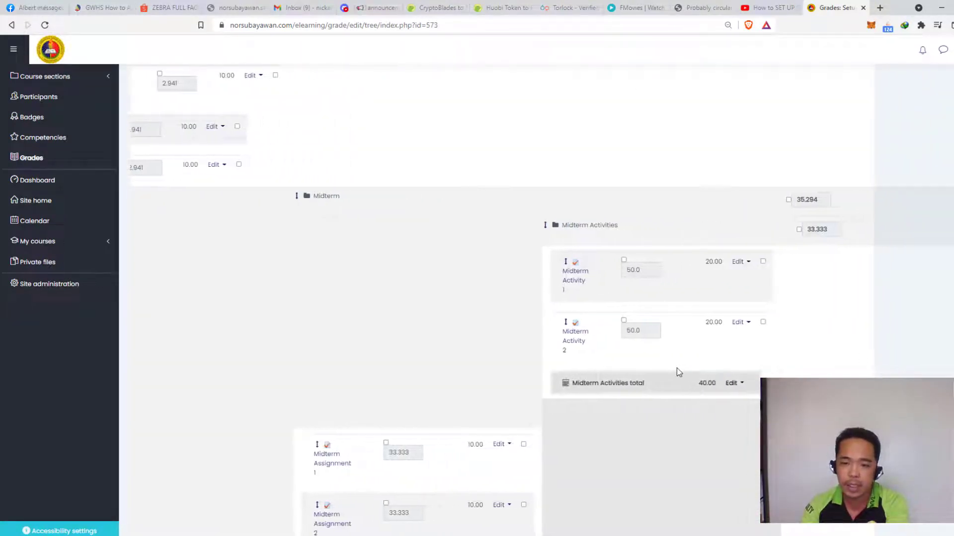
scroll(669, 370, "down", 2)
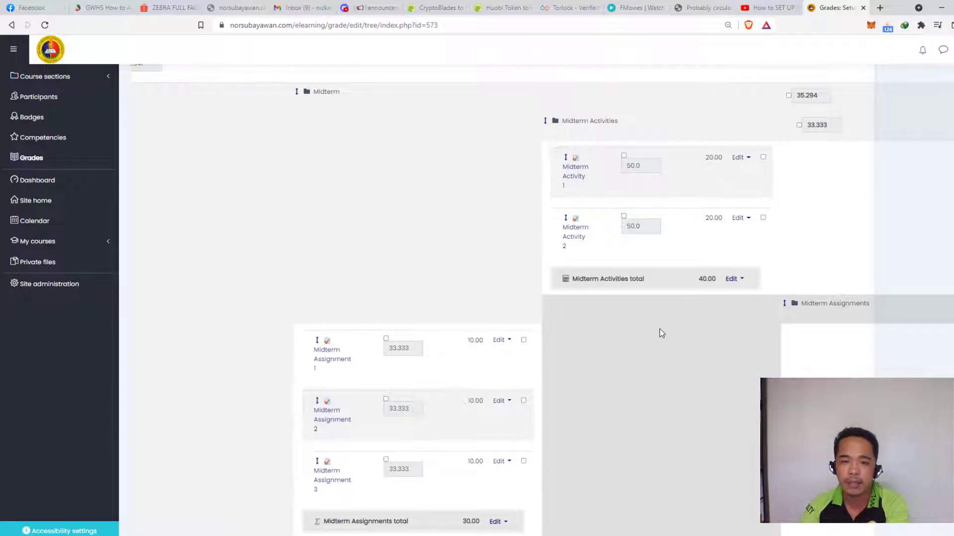
scroll(657, 329, "right", 4)
scroll(647, 348, "right", 2)
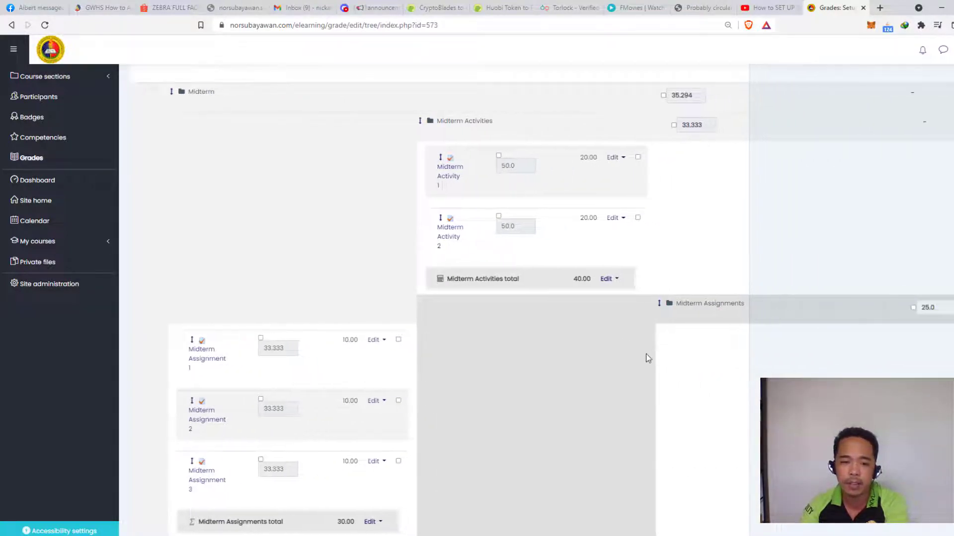
scroll(646, 353, "down", 3)
scroll(745, 275, "right", 2)
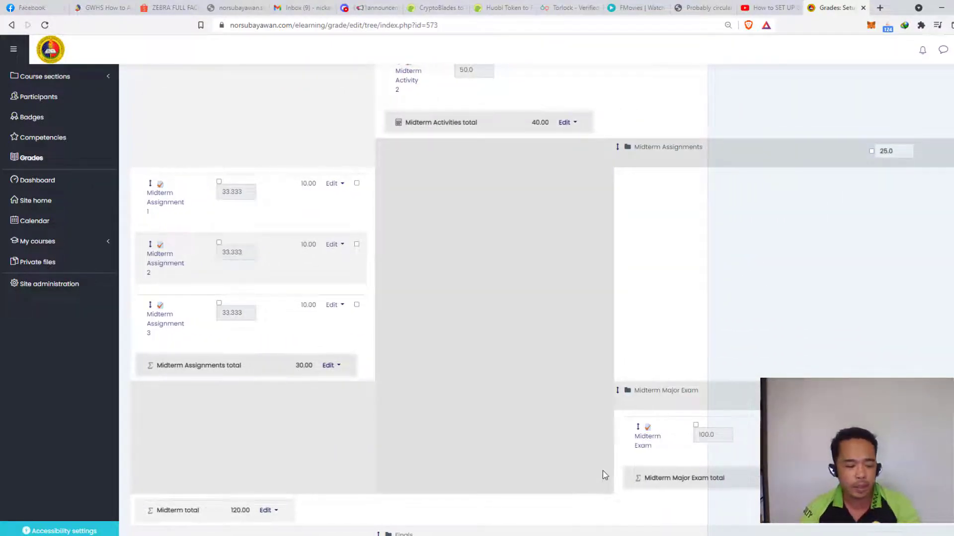
key("ctrl+minus")
key("ctrl+0")
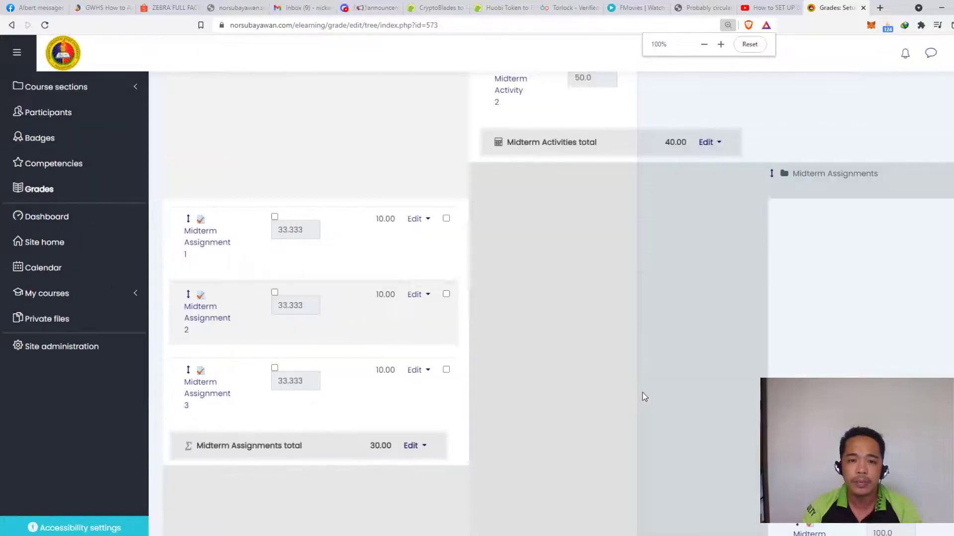
key("ctrl+minus")
key("ctrl+minus")
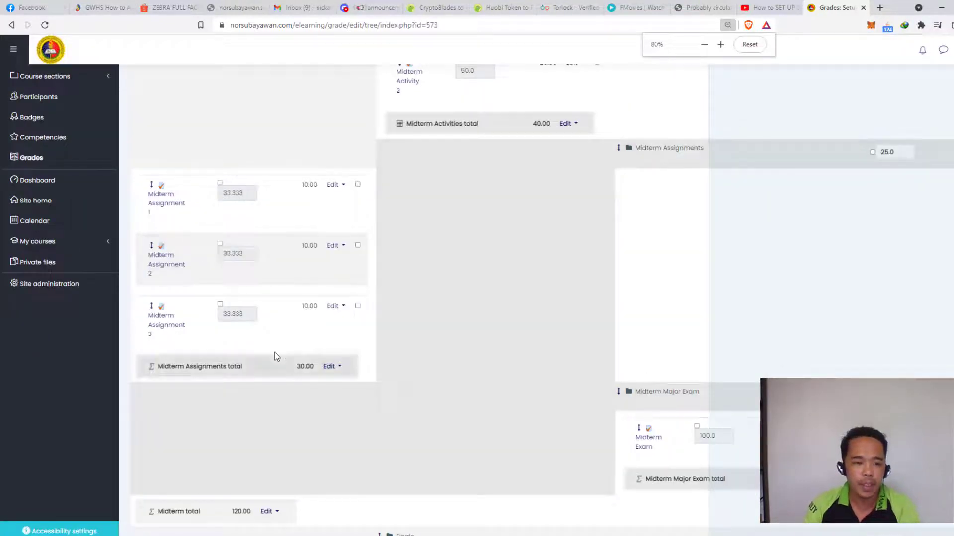
scroll(278, 357, "up", 1)
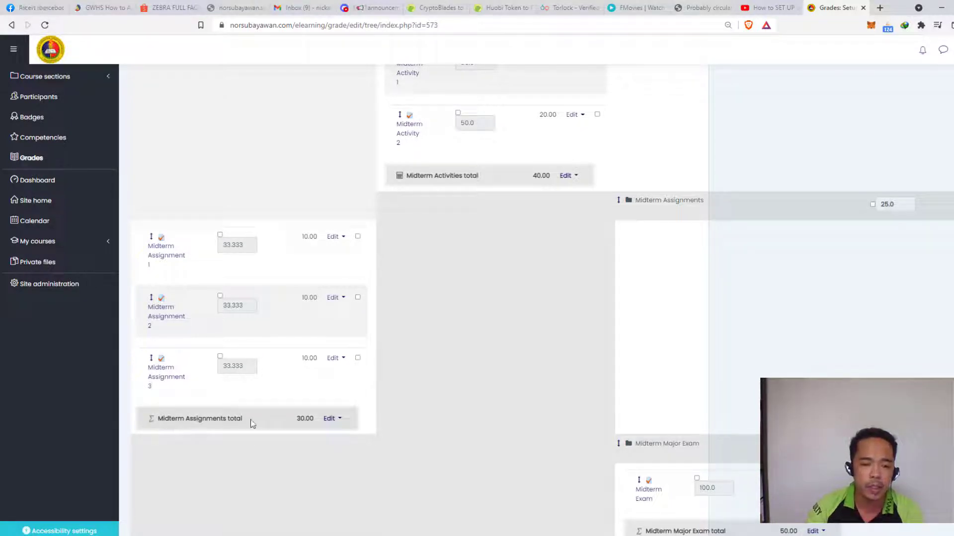
left_click(340, 420)
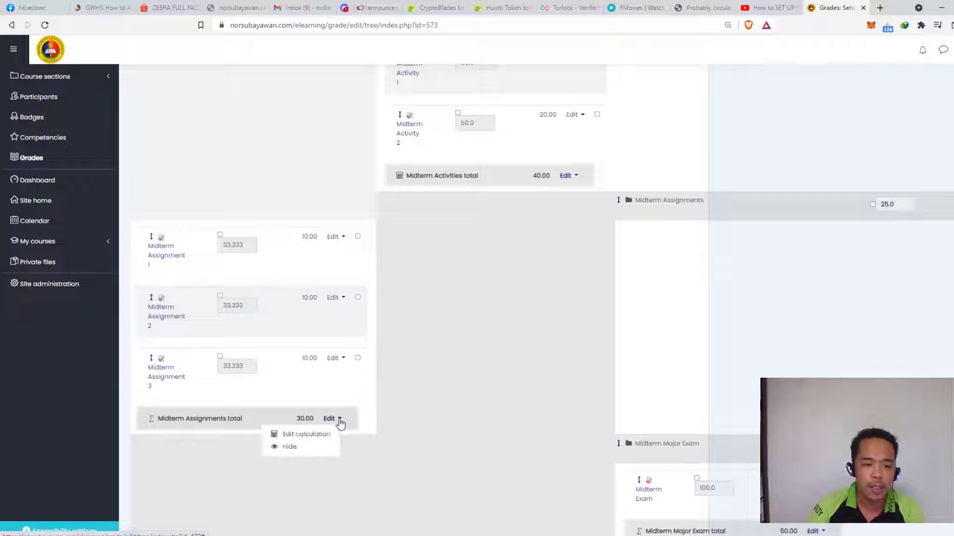
left_click(317, 437)
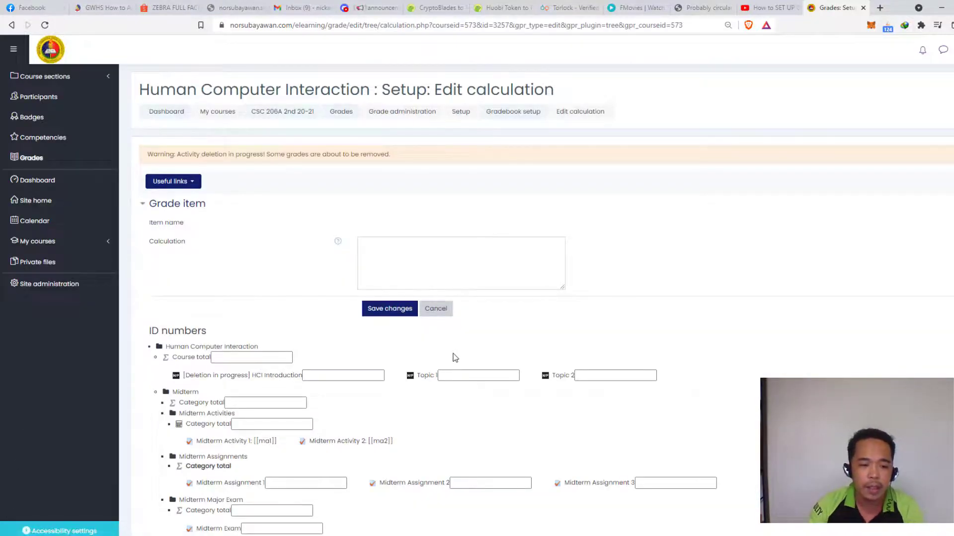
- Assign the ID numbers mas1, mas2 and mas3 to Midterm Assignments 1, 2 and 3 respectively, and submit them
scroll(453, 353, "down", 1)
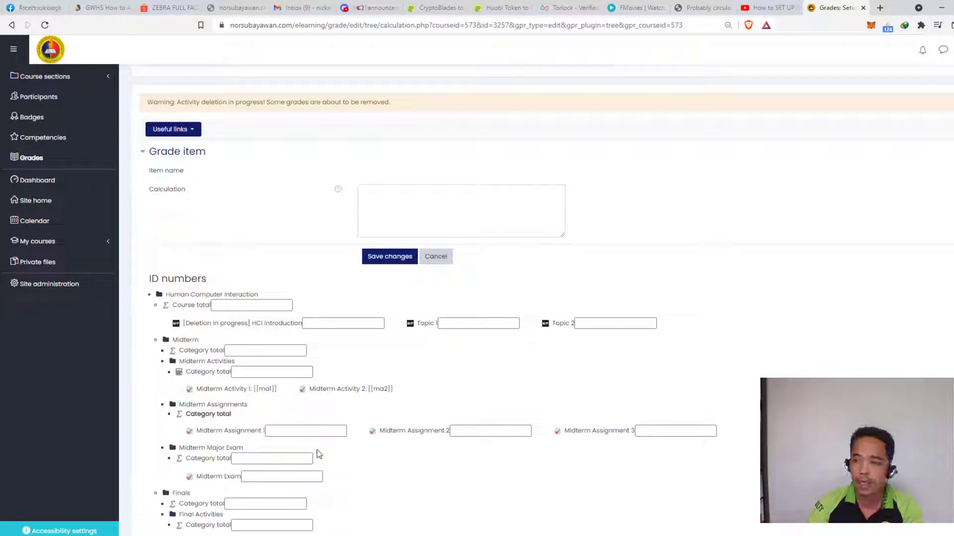
left_click(310, 432)
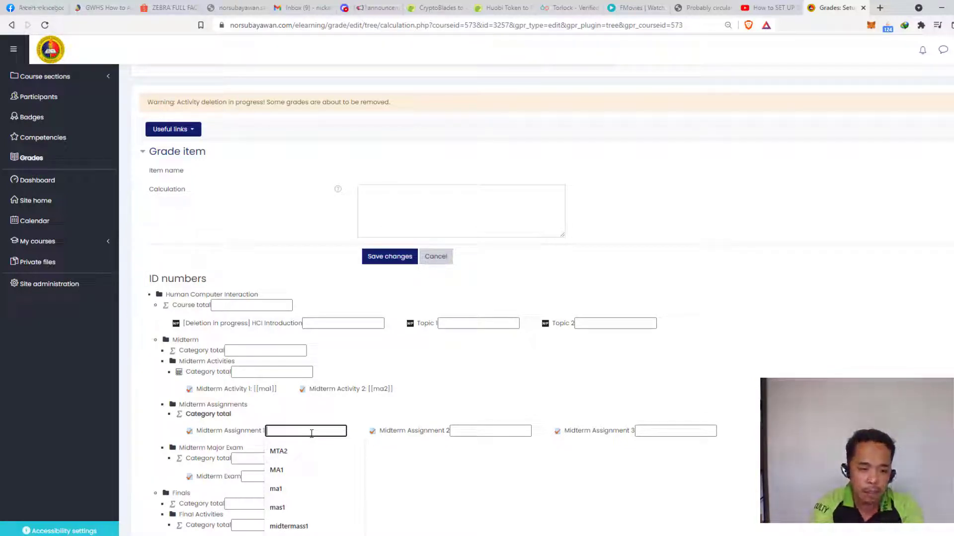
type("m")
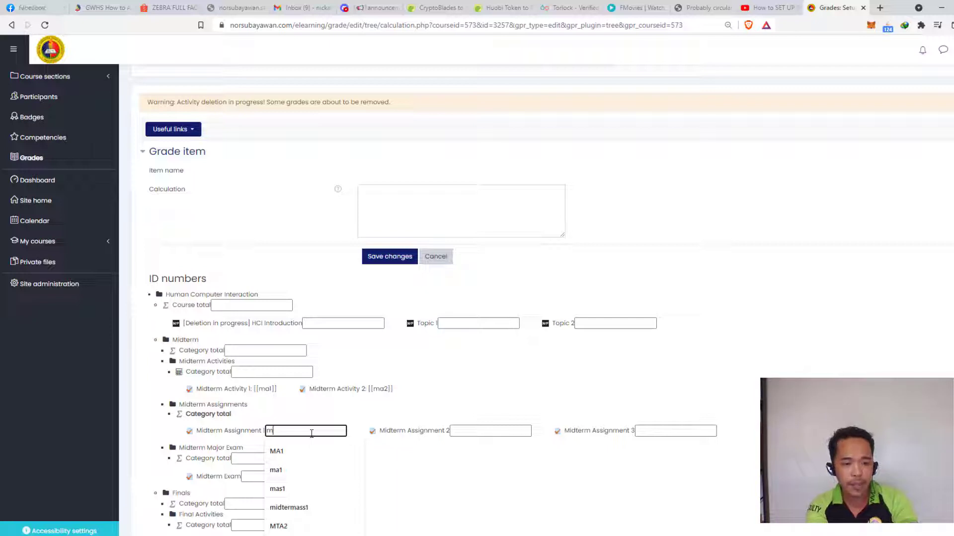
type("as")
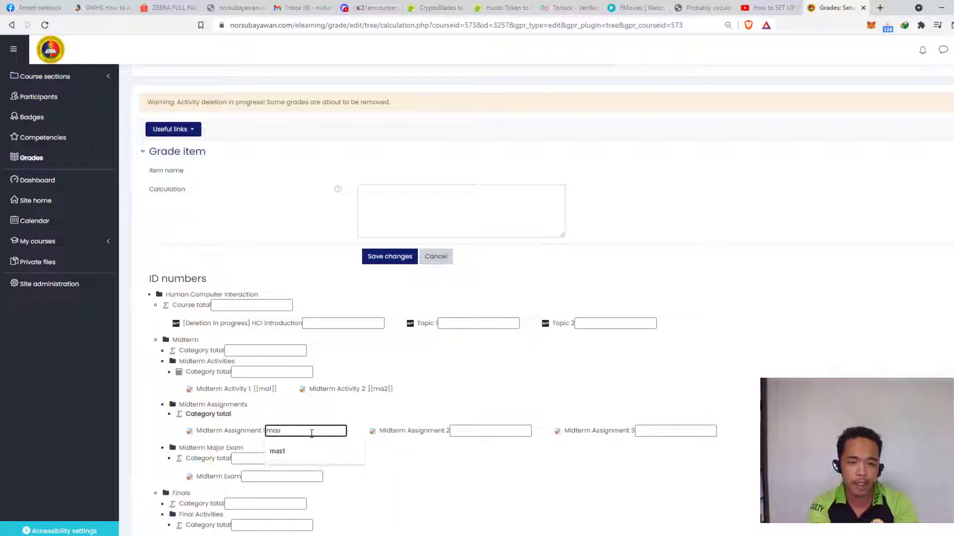
type("1")
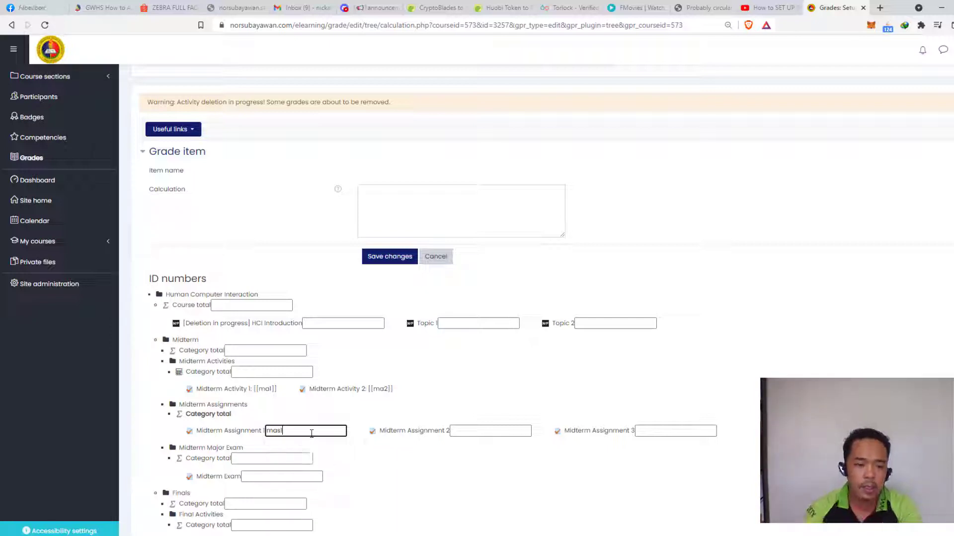
left_click(489, 431)
type("mas")
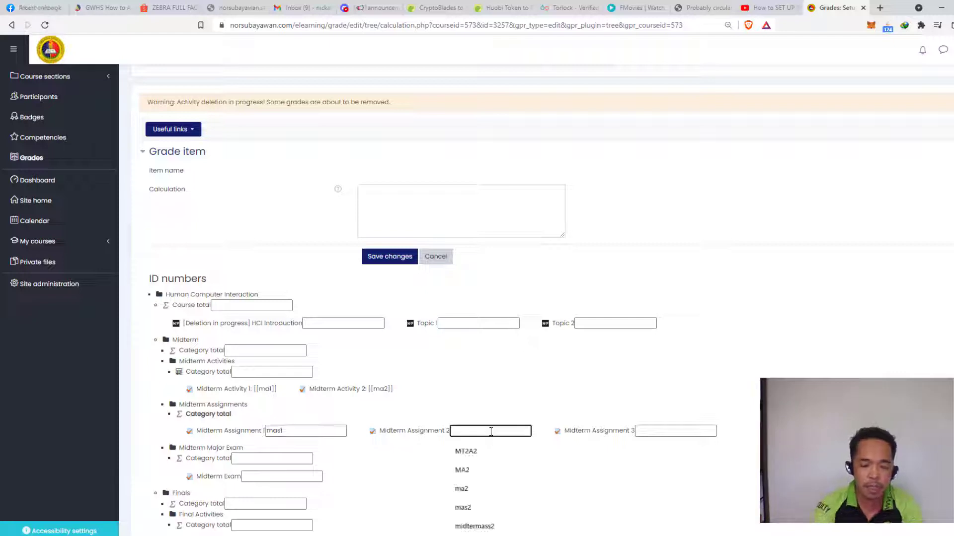
type("2")
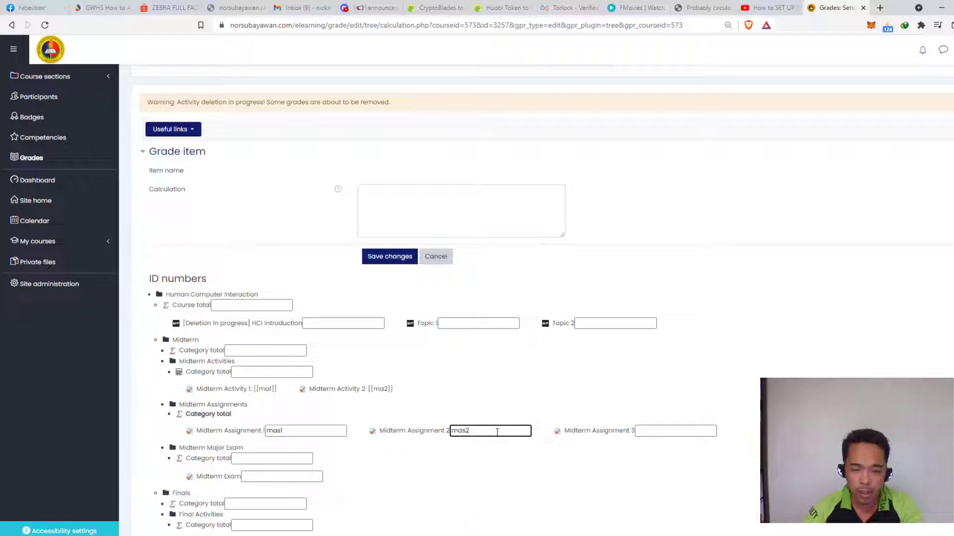
left_click(651, 432)
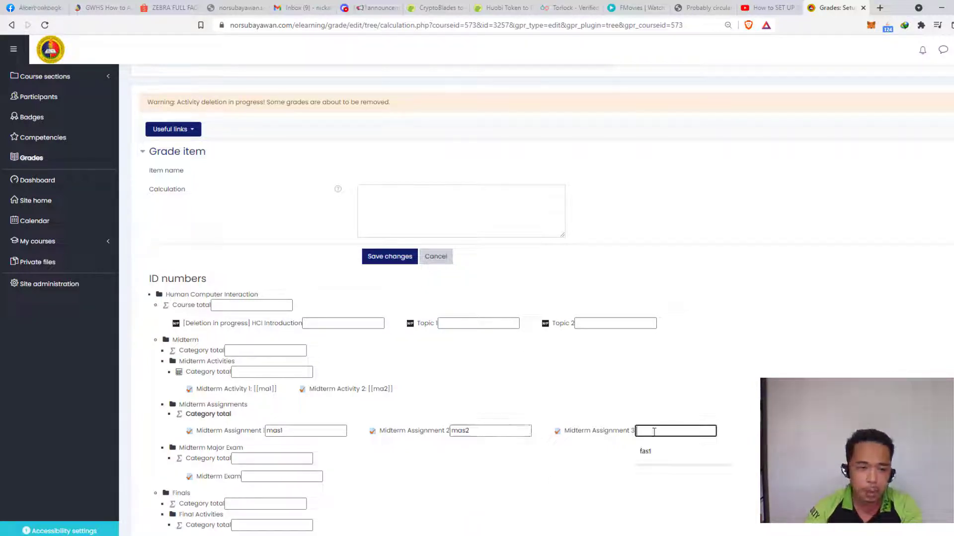
type("mas")
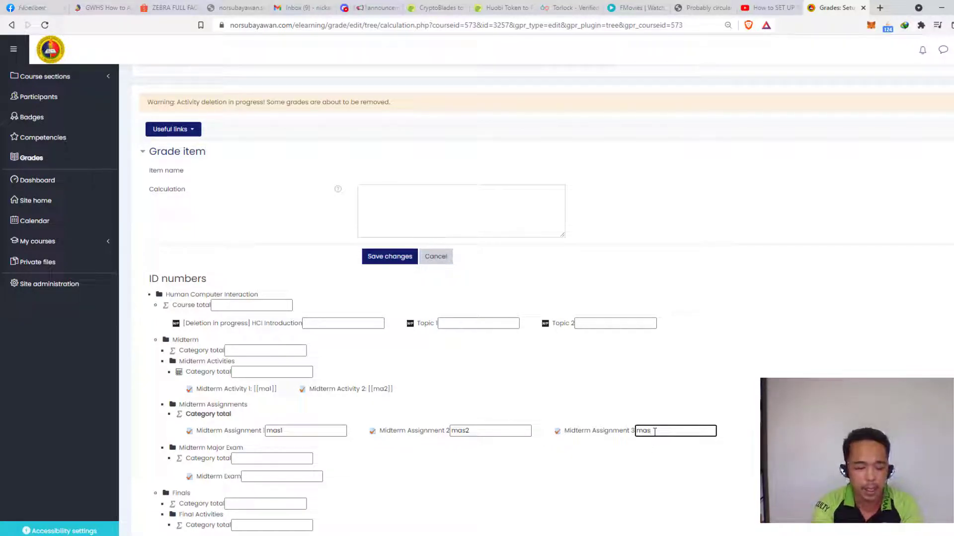
type("3")
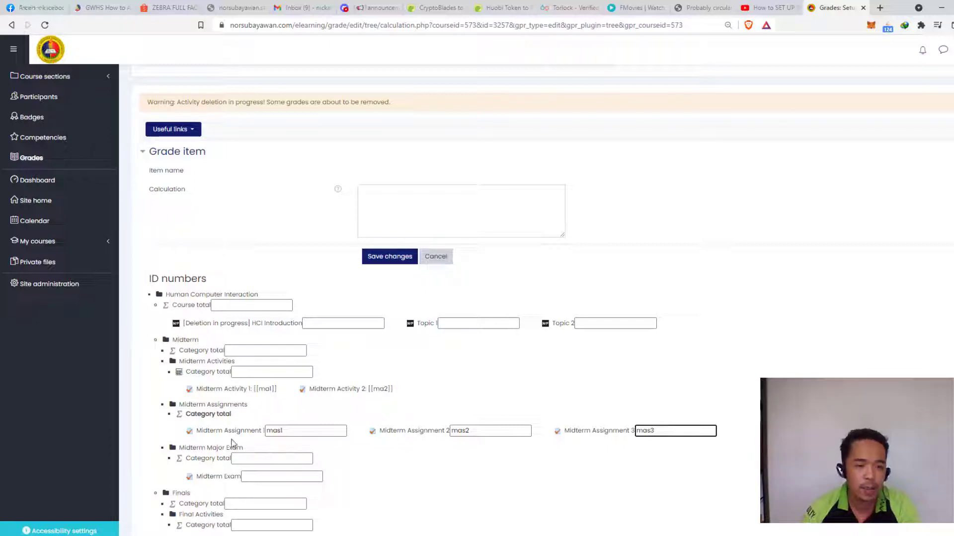
left_click(306, 431)
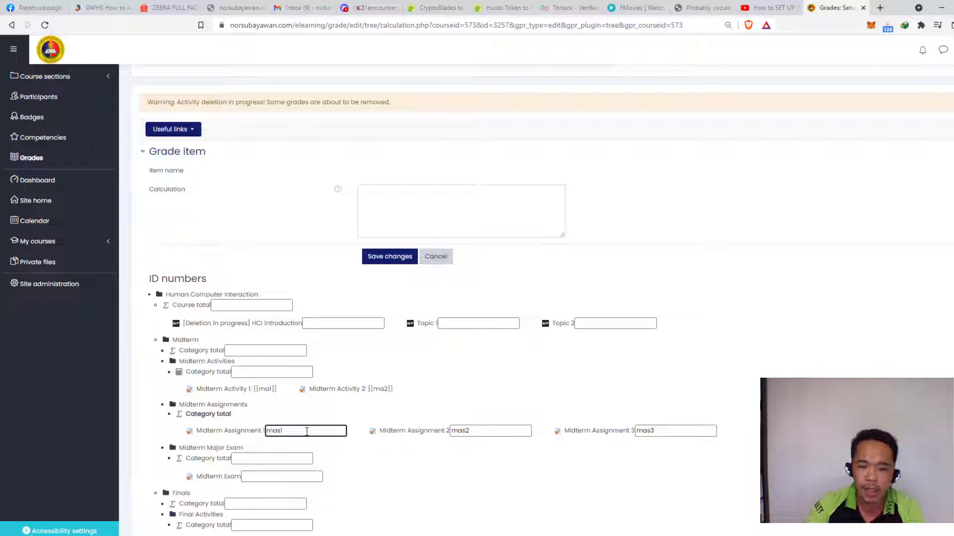
key("Return")
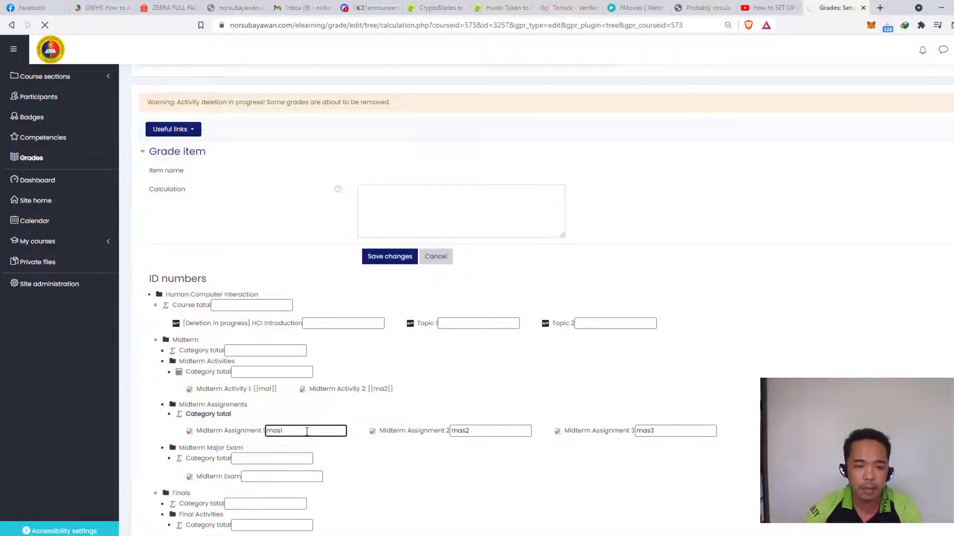
scroll(424, 459, "down", 1)
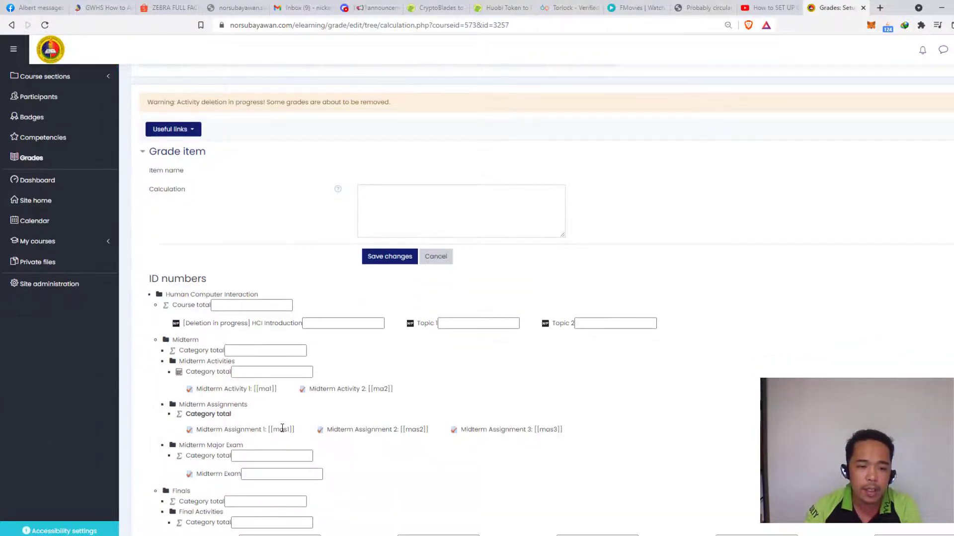
left_click(420, 204)
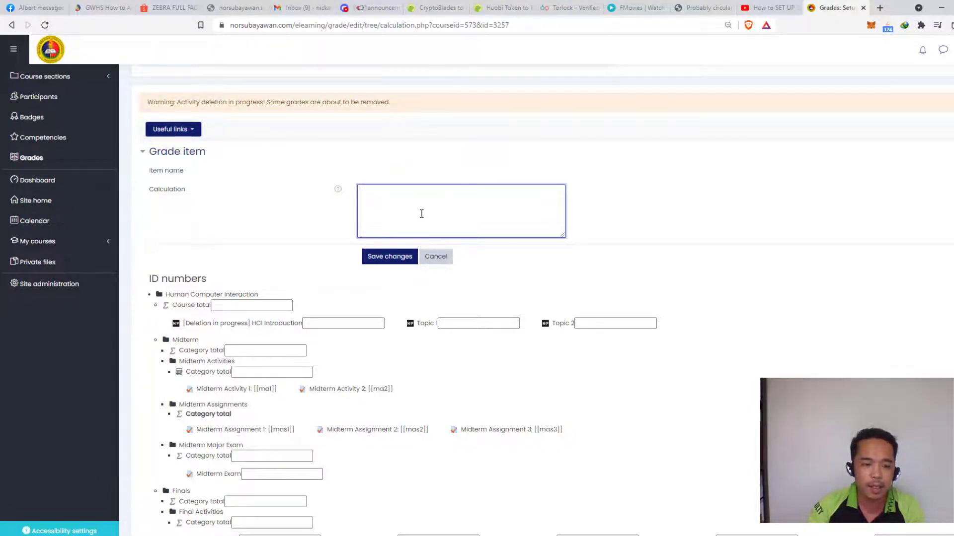
type("=")
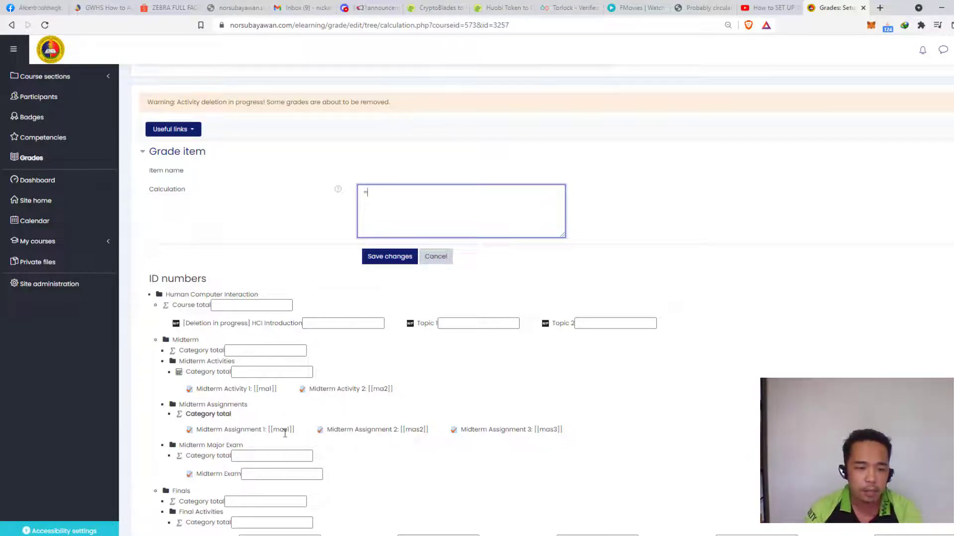
left_click_drag(294, 430, 269, 430)
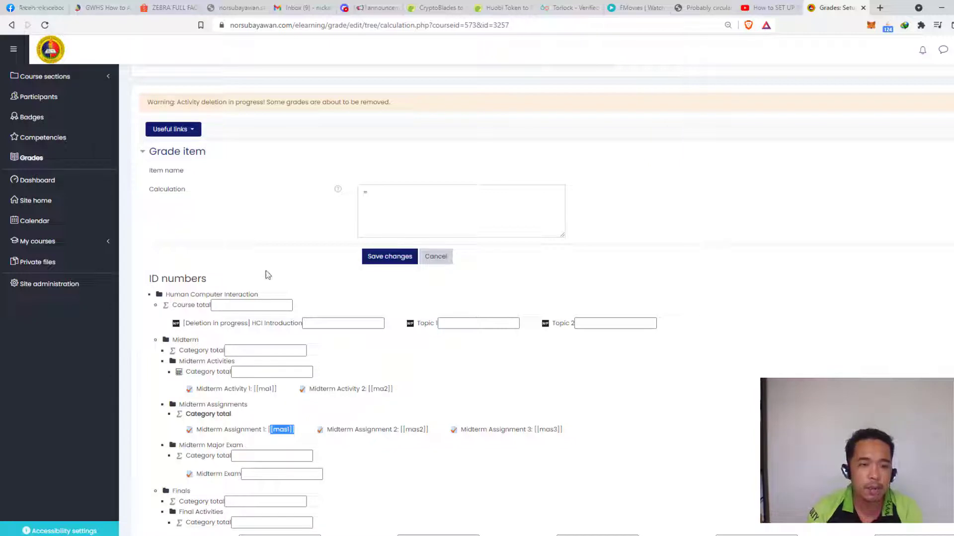
scroll(336, 447, "up", 1)
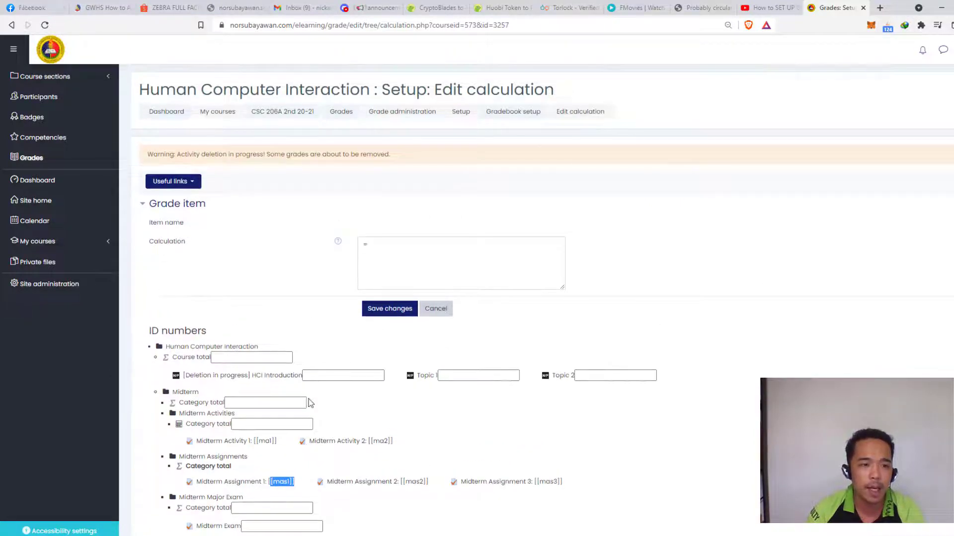
left_click(445, 309)
- Check the maximum grade of the Midterm Assignments total in the gradebook setup and reopen its calculation for editing
scroll(432, 351, "down", 5)
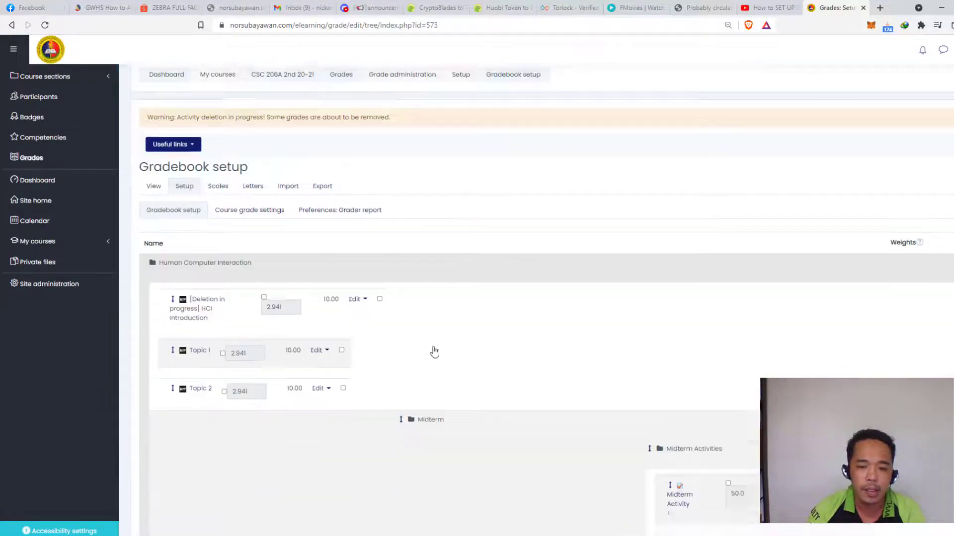
scroll(622, 370, "down", 5)
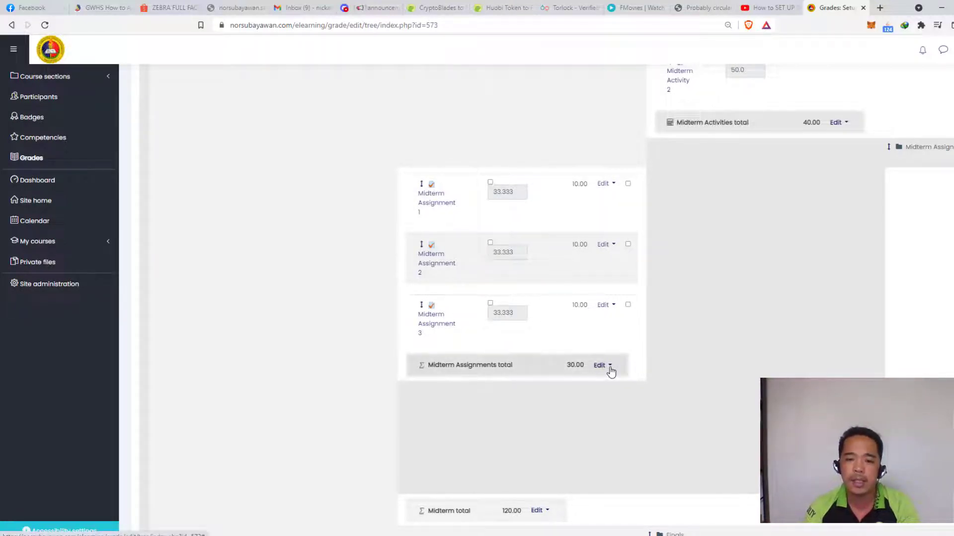
left_click(604, 365)
left_click(575, 382)
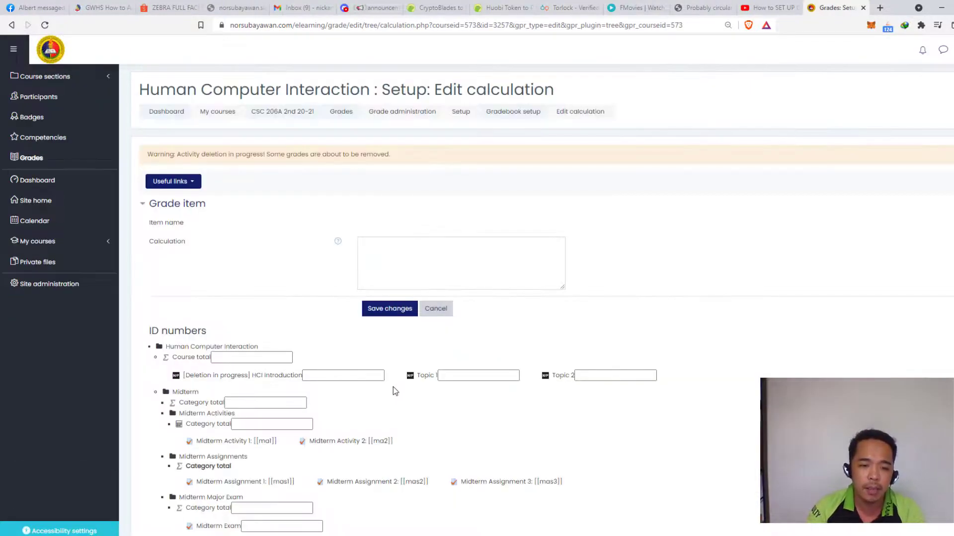
- Begin the Midterm Assignments total's calculation with an equals sign followed by the copied Midterm Assignment 1 reference, =[[mas1]]
left_click(399, 255)
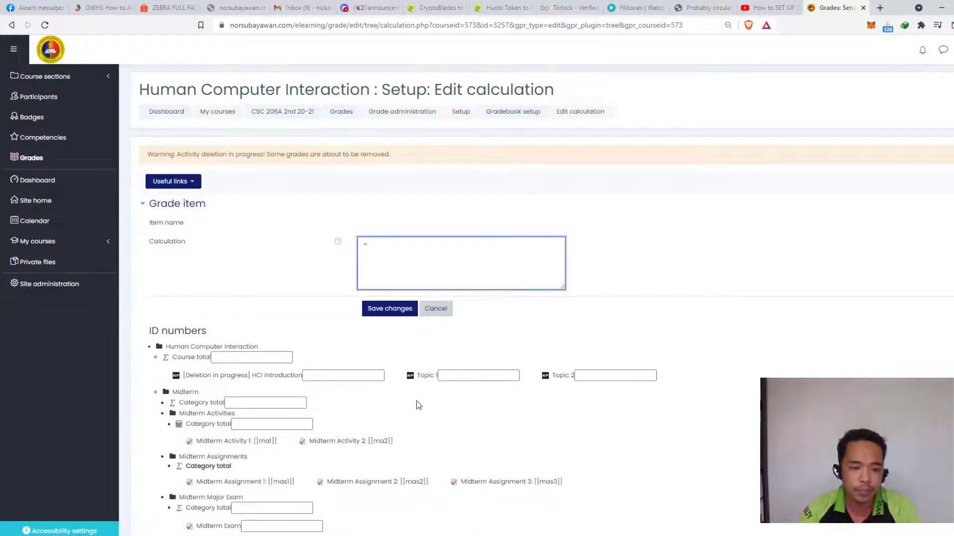
left_click_drag(294, 483, 268, 483)
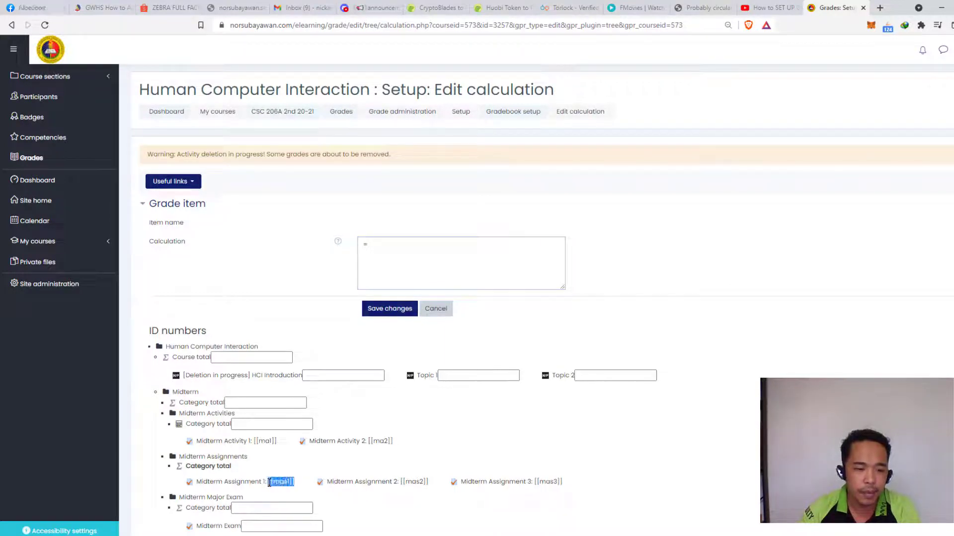
key("ctrl+c")
left_click(383, 276)
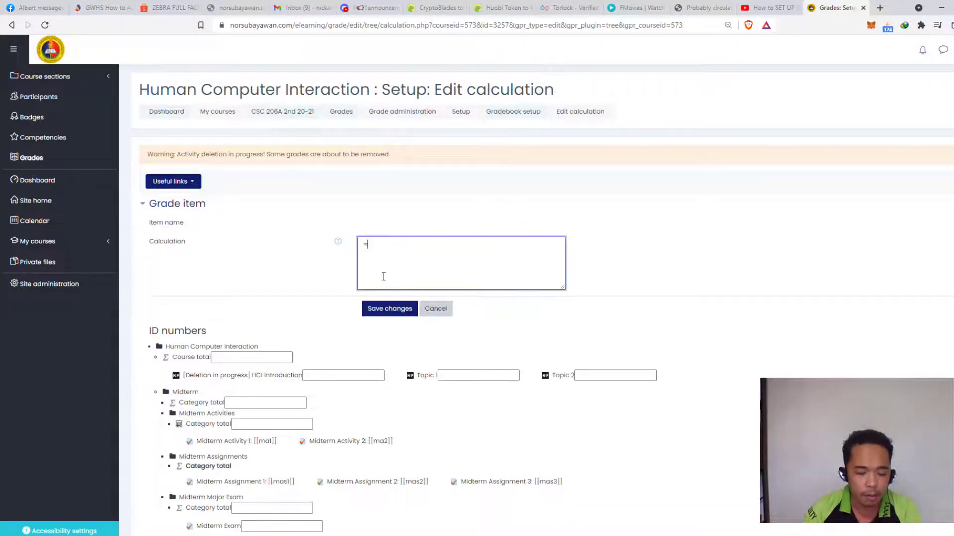
key("ctrl+v")
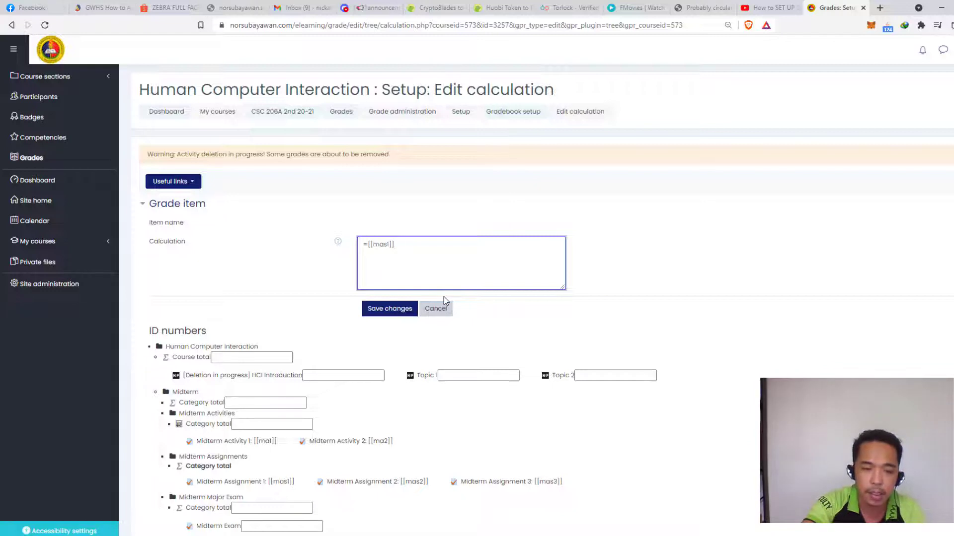
- Extend the calculation into a sum by adding the copied references [[mas2]] and [[mas3]]
type("+")
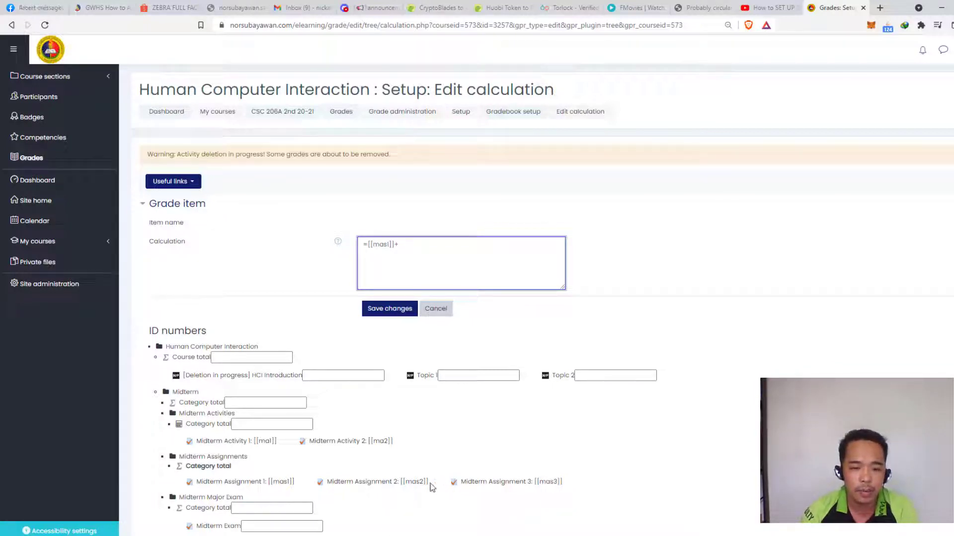
left_click_drag(431, 482, 400, 481)
key("ctrl+c")
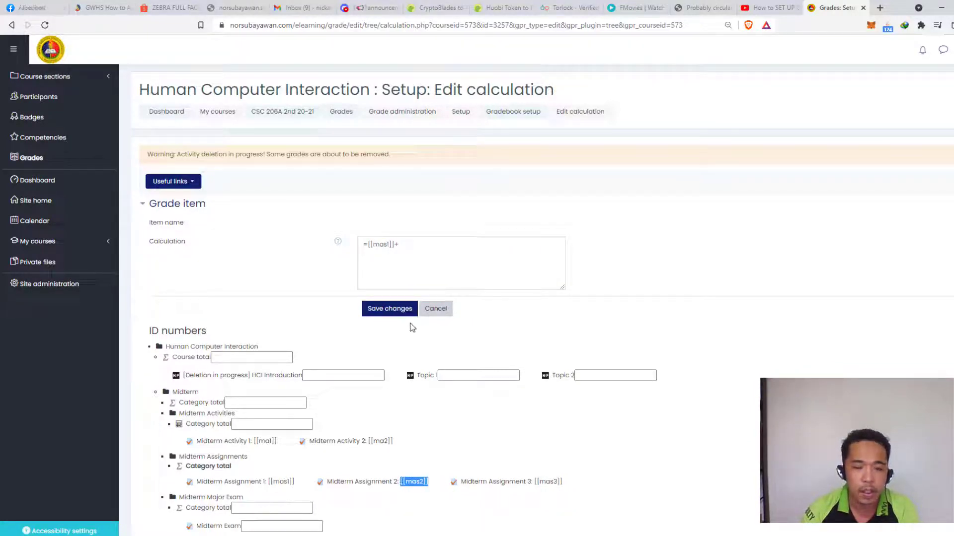
left_click(420, 268)
key("ctrl+v")
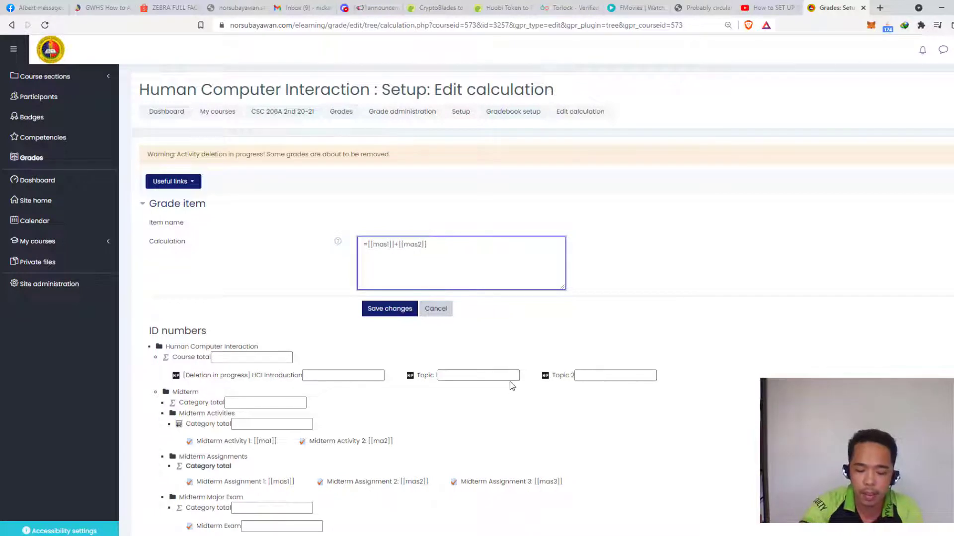
type("+")
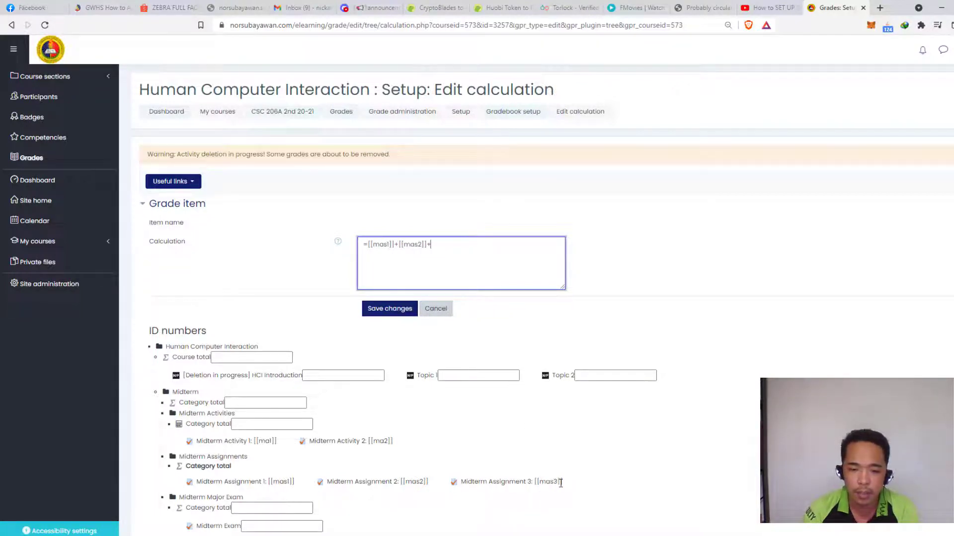
left_click_drag(566, 482, 535, 482)
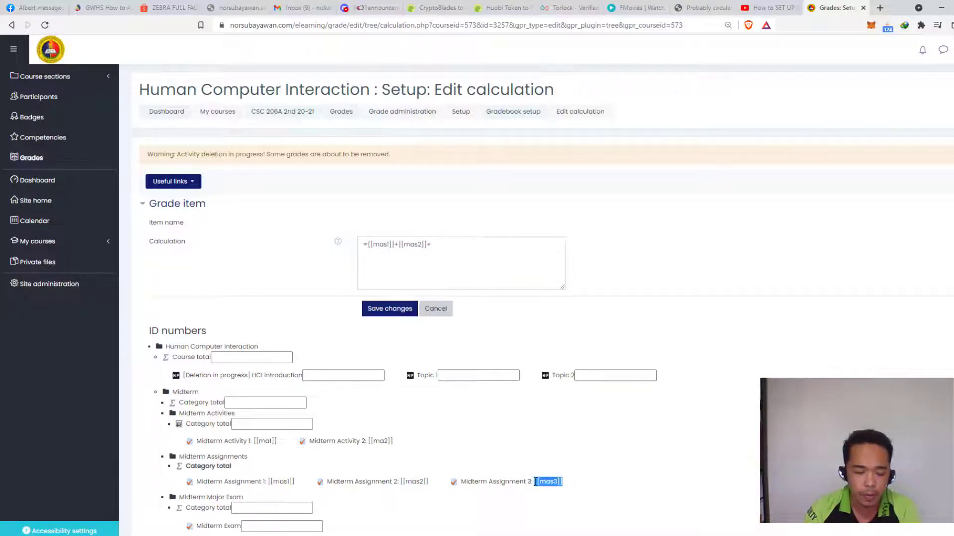
left_click(471, 261)
key("ctrl+v")
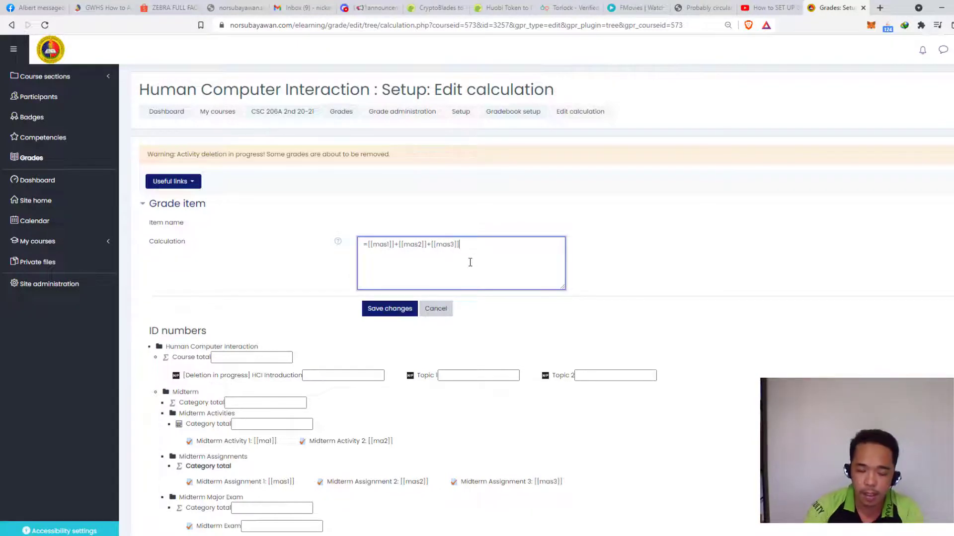
- Enclose the sum of the three assignments in parentheses, divide it by 30, and wrap the quotient in another pair of parentheses
type(")")
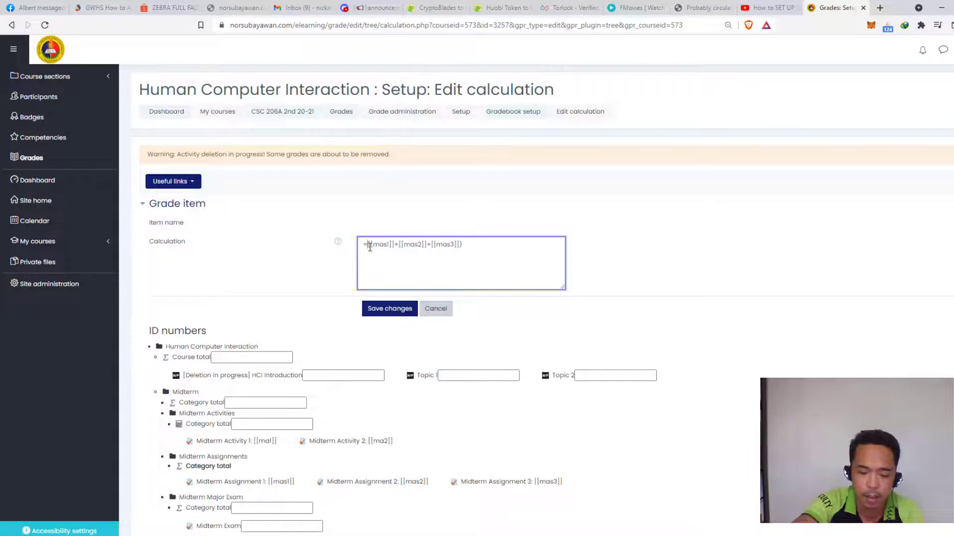
left_click(368, 245)
type("(")
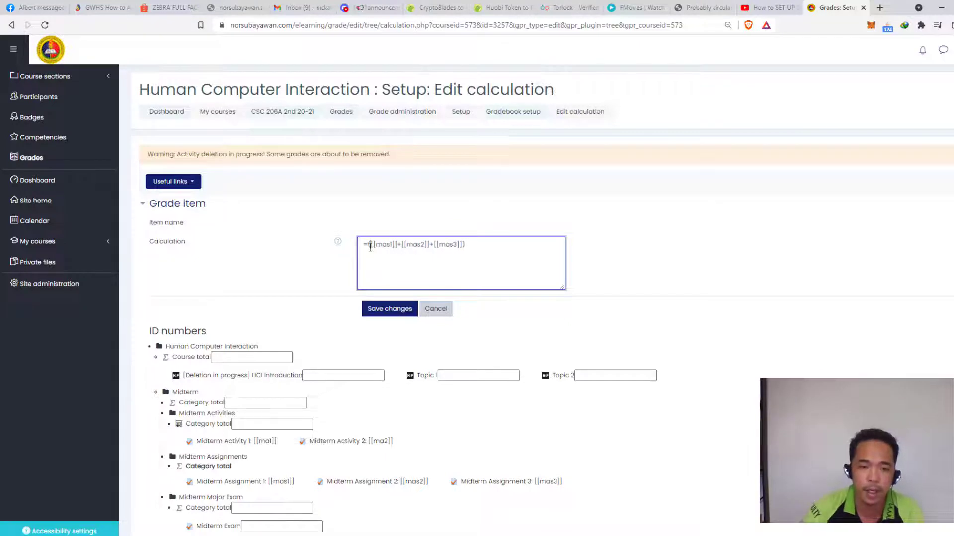
left_click(495, 247)
type("/30)")
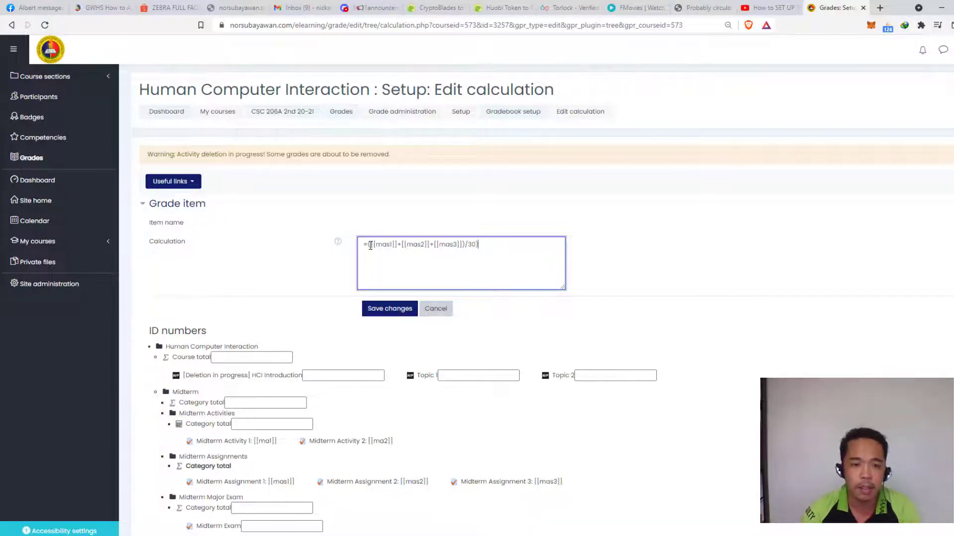
left_click(370, 245)
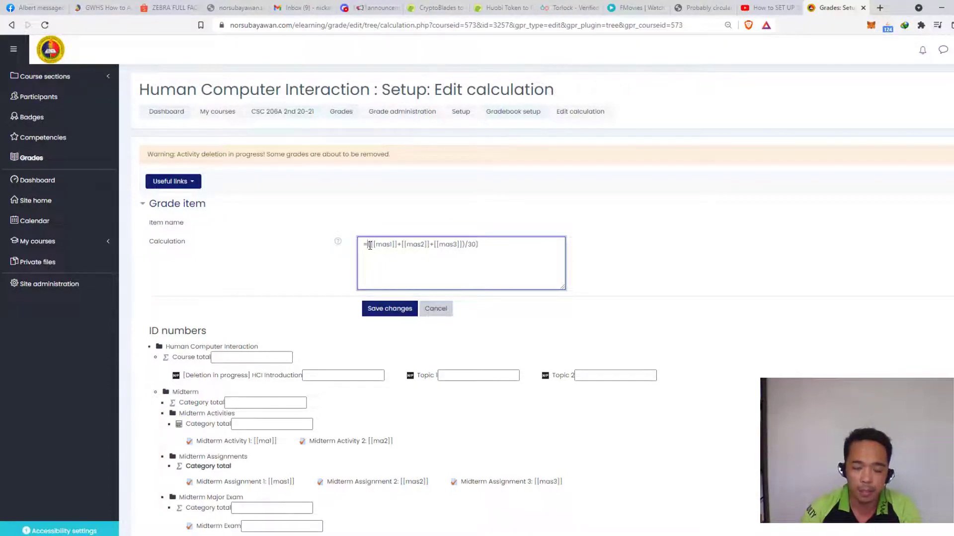
type("(")
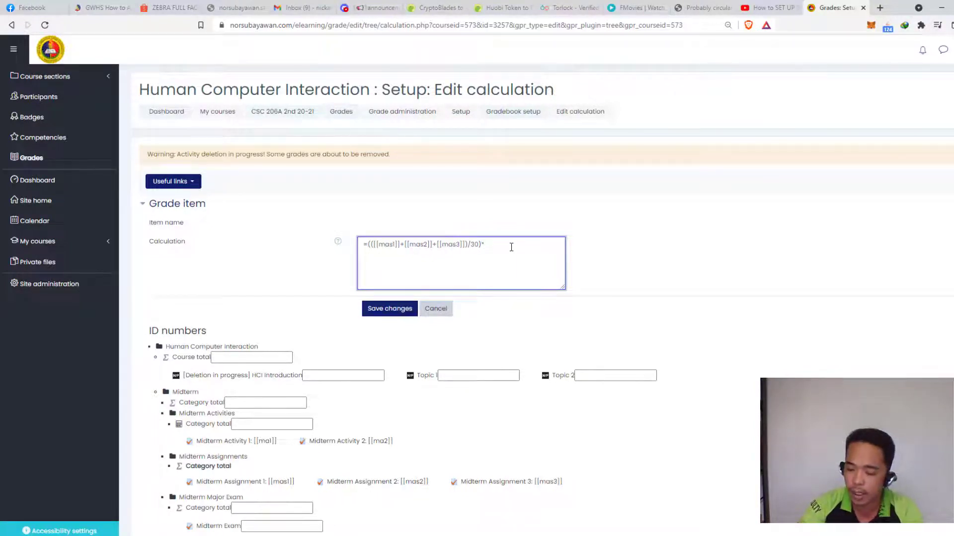
- Multiply the quotient by 50, add 50, and enclose the whole expression after the equals sign in parentheses
type("0+5")
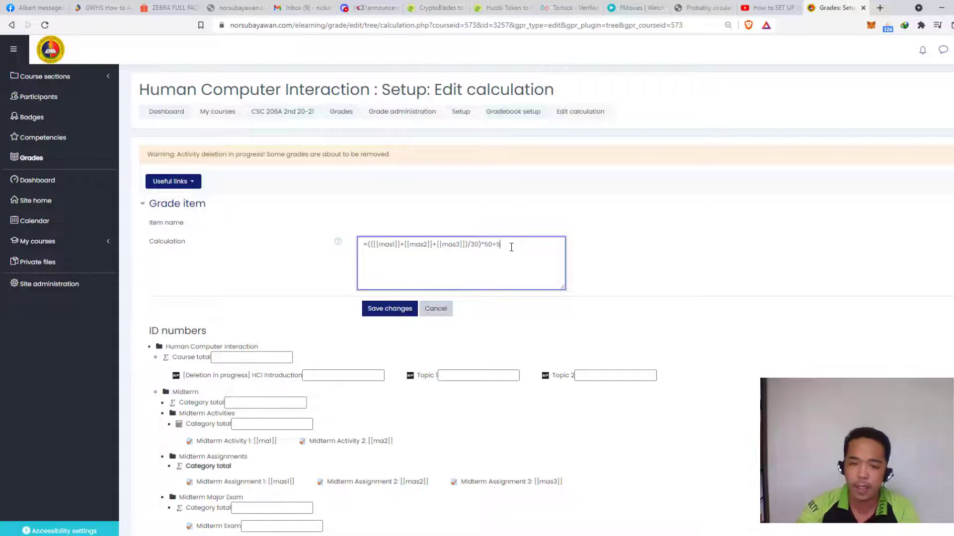
type("0)")
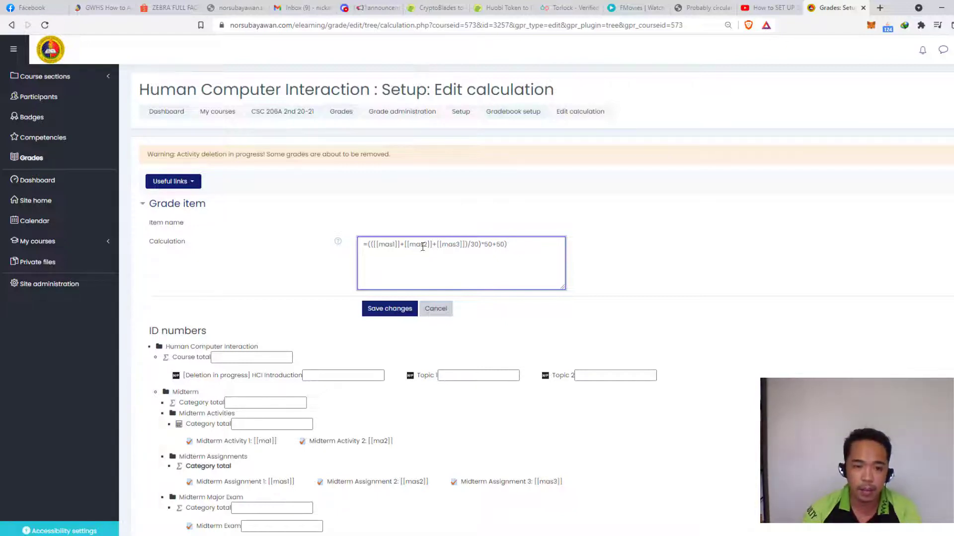
left_click(368, 244)
type("(")
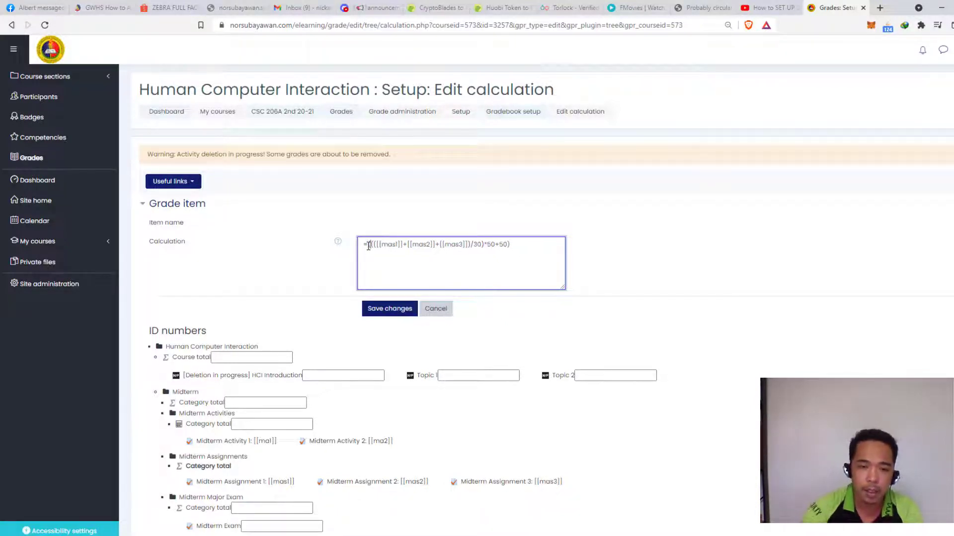
- Append *0.3 to the end of the Midterm Assignments total formula and save the calculation
left_click(529, 245)
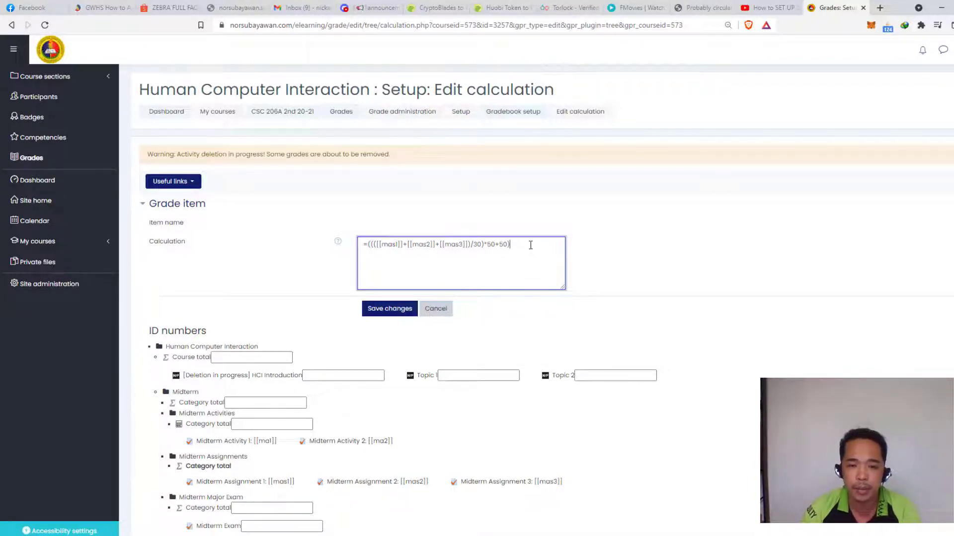
type("*")
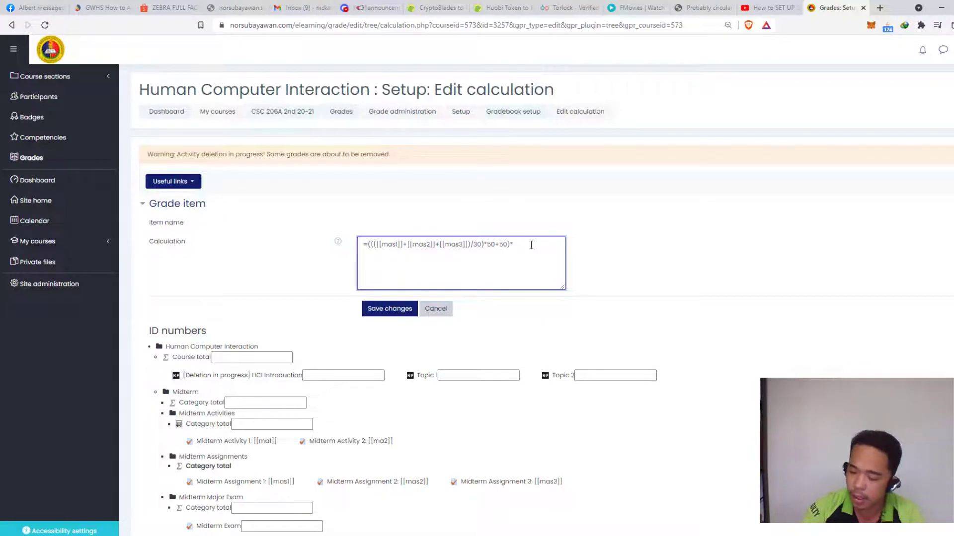
type("0.3")
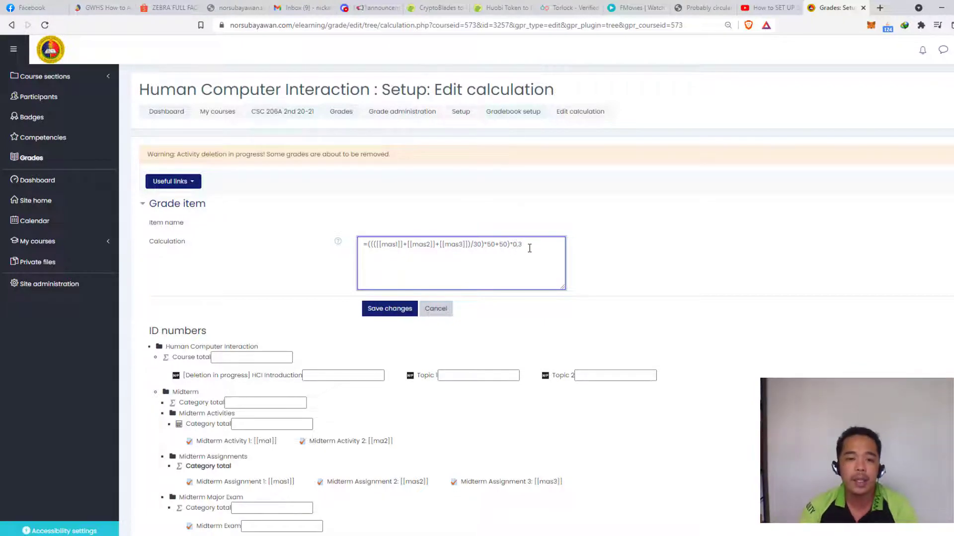
left_click(403, 310)
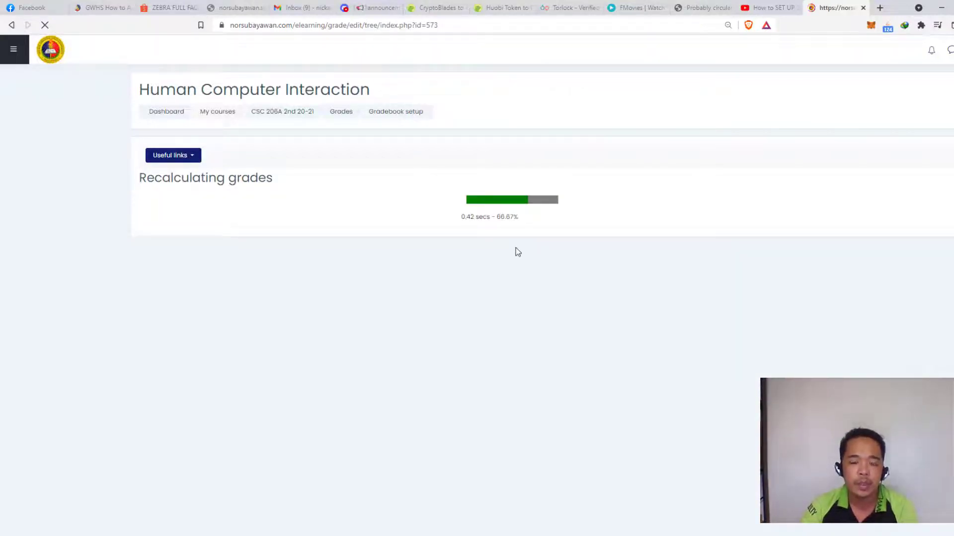
left_click(555, 240)
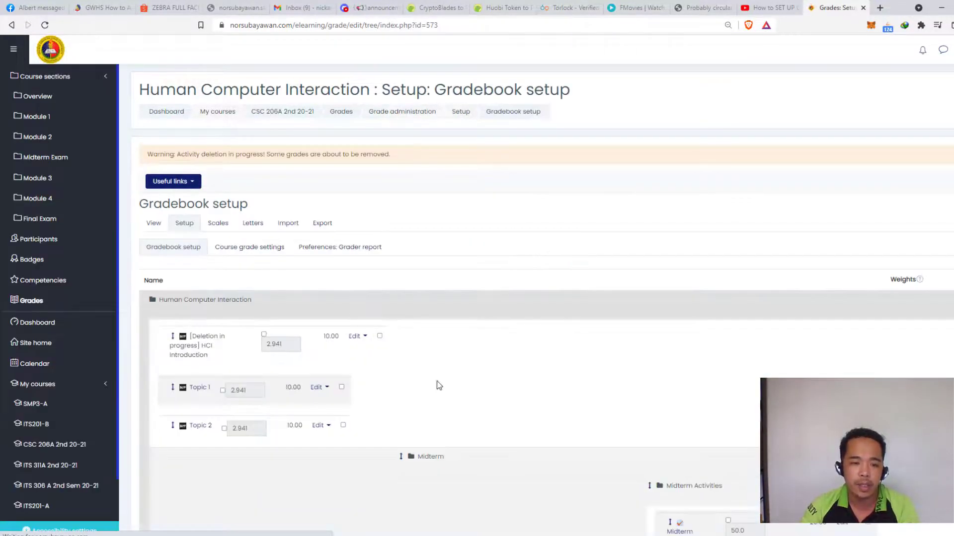
- Open the grader report for the Human Computer Interaction course
scroll(279, 320, "down", 2)
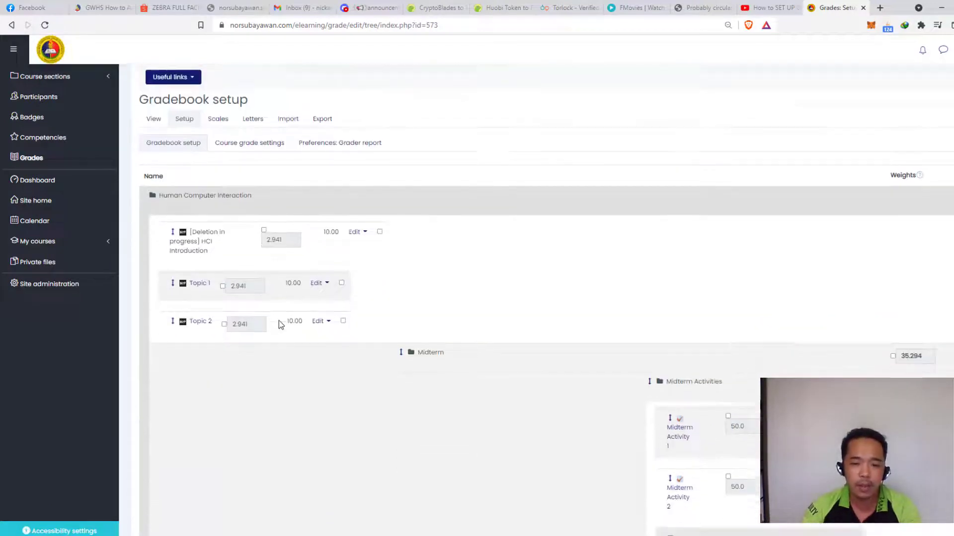
scroll(279, 323, "down", 2)
scroll(278, 322, "up", 3)
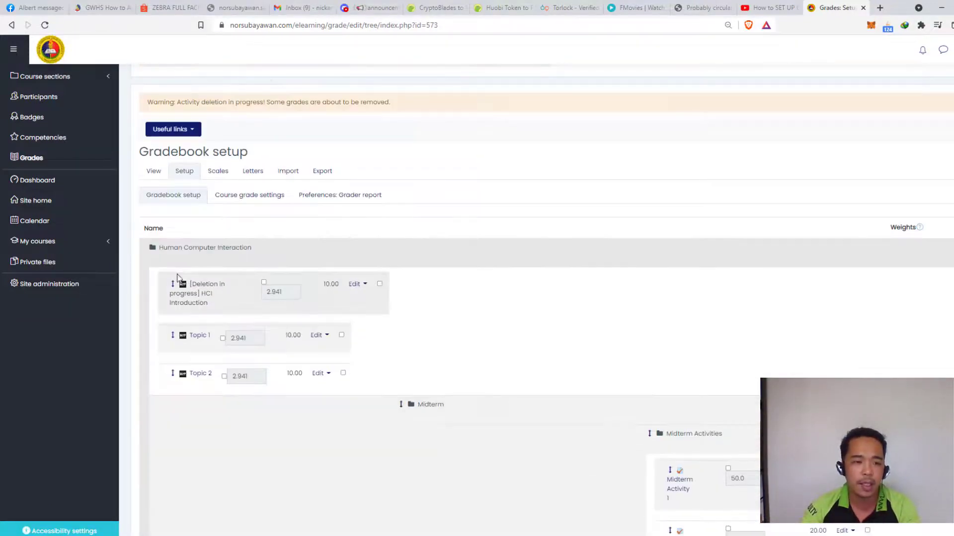
left_click(154, 171)
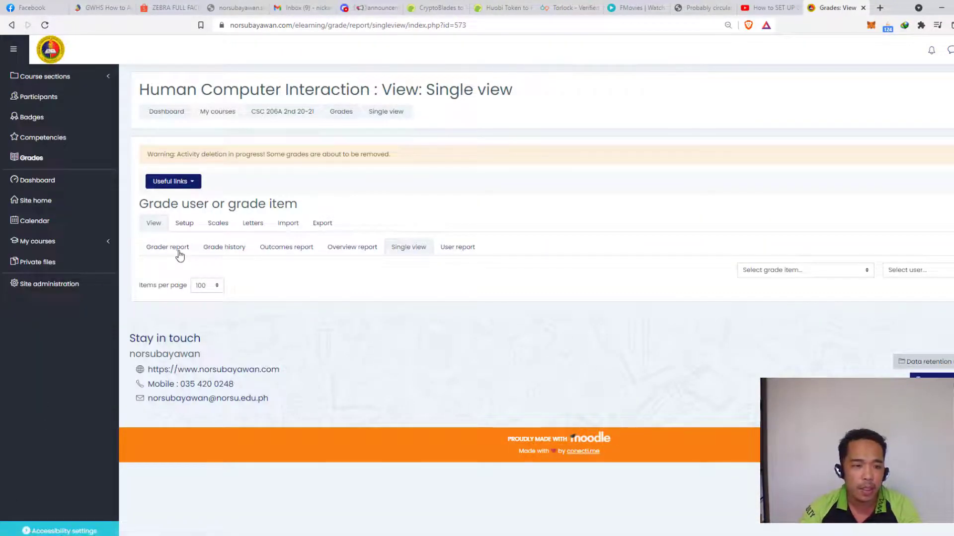
left_click(179, 254)
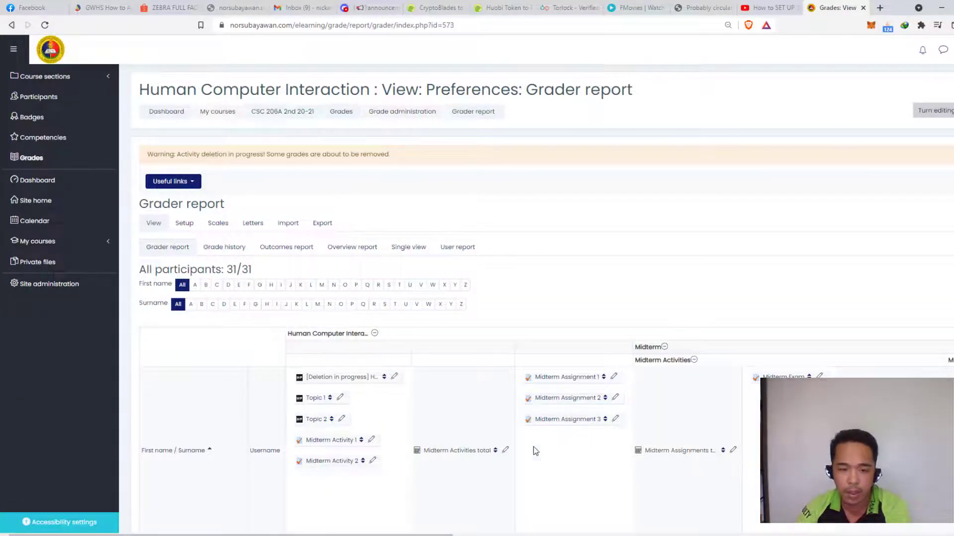
- Open the single view of the Midterm Assignments total and bring up the first listed student's midterm grades
scroll(736, 406, "down", 1)
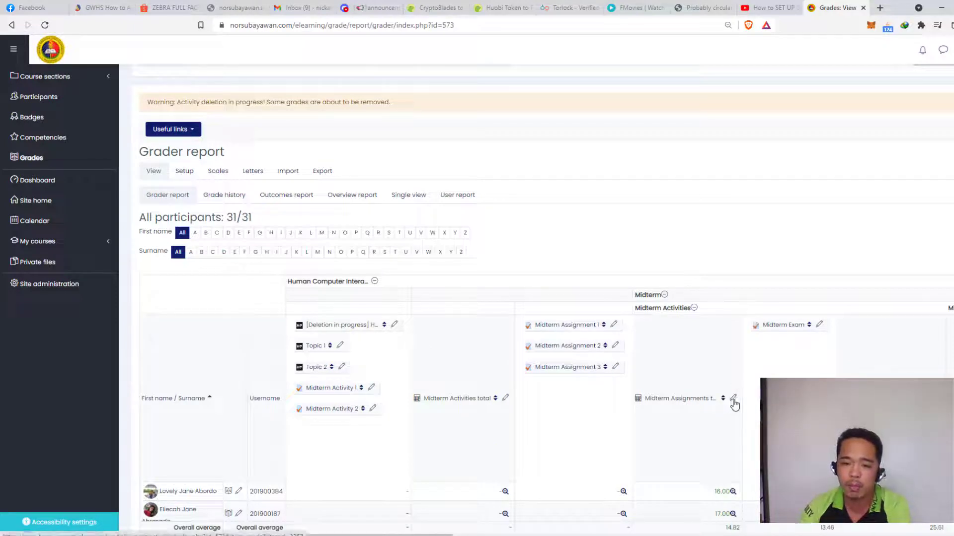
left_click(733, 401)
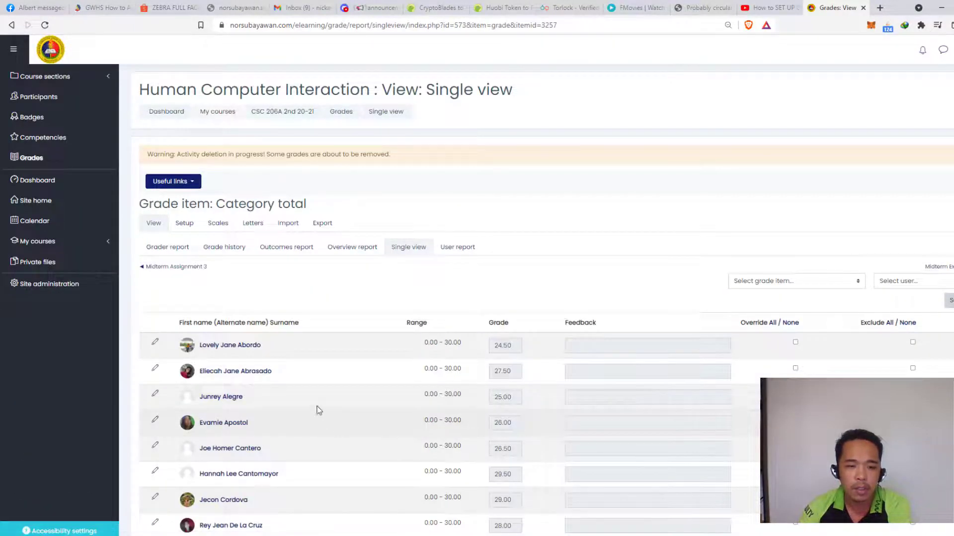
left_click(161, 347)
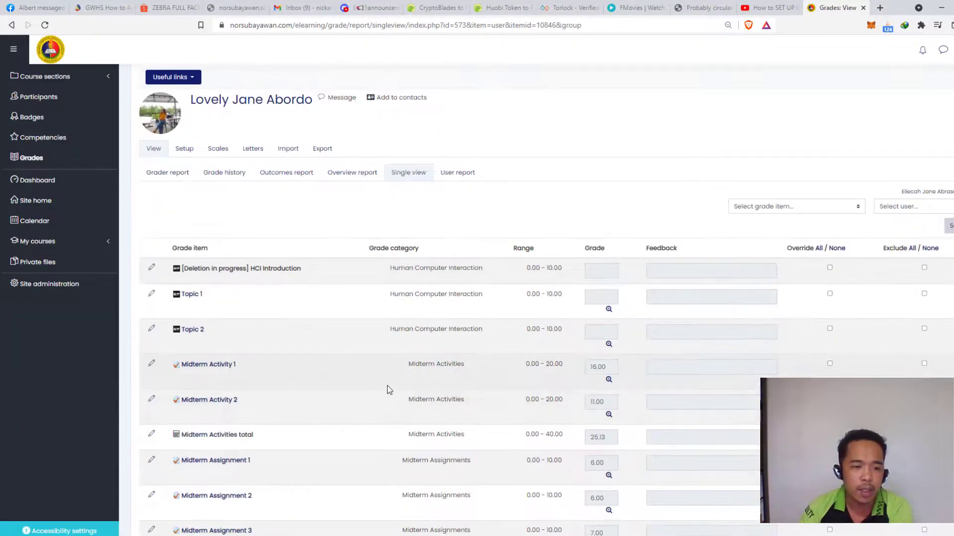
scroll(387, 387, "down", 2)
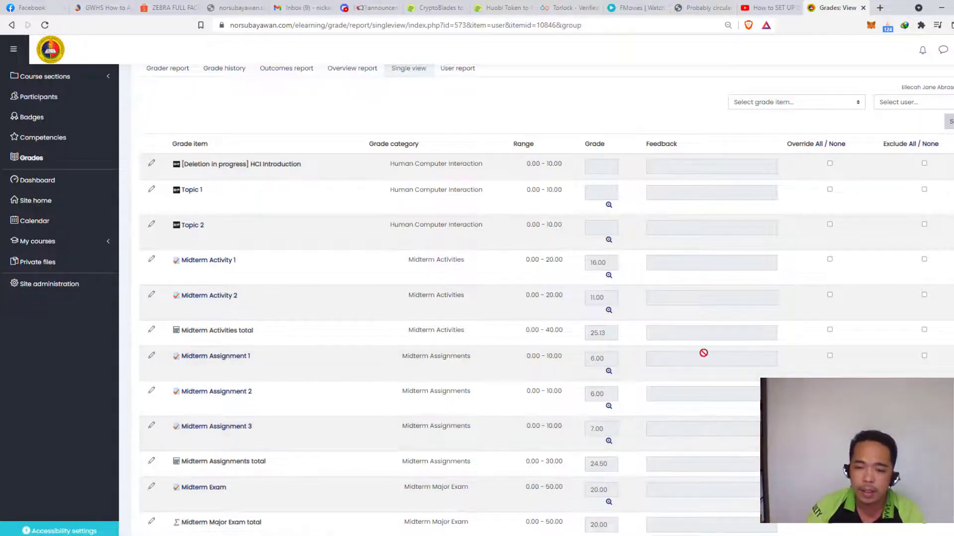
scroll(603, 436, "down", 1)
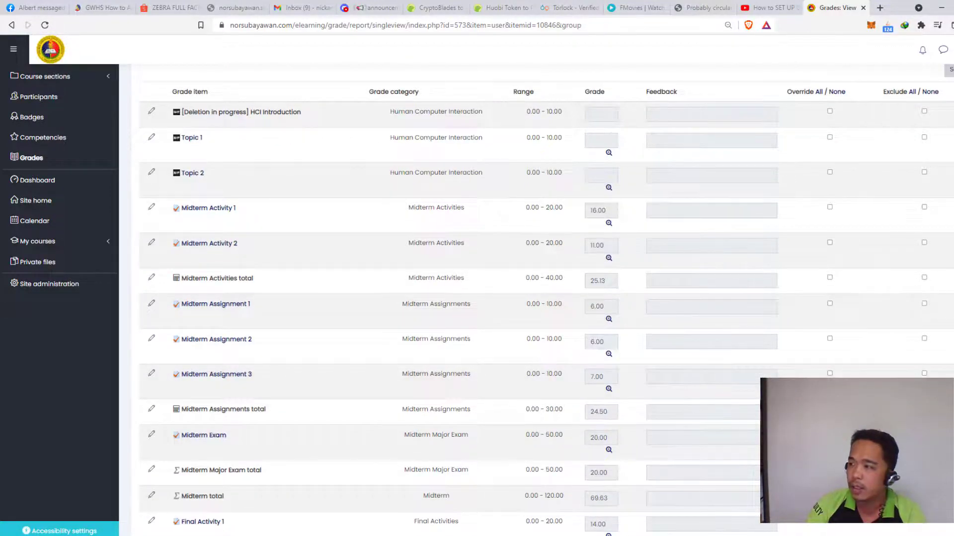
- Switch to Calculator, shrink its window and place it beside the student's grade column
key("alt+Tab")
left_click_drag(901, 174, 830, 170)
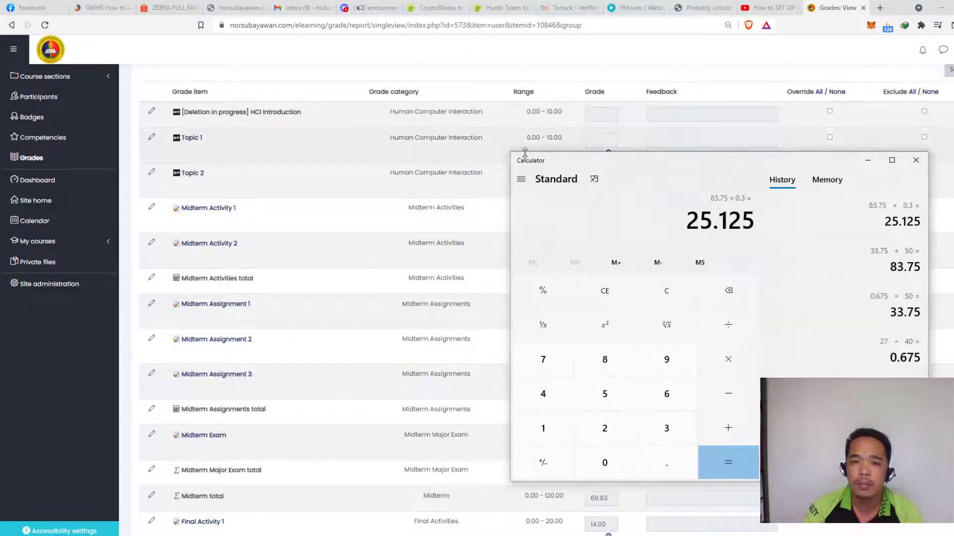
left_click_drag(525, 151, 644, 177)
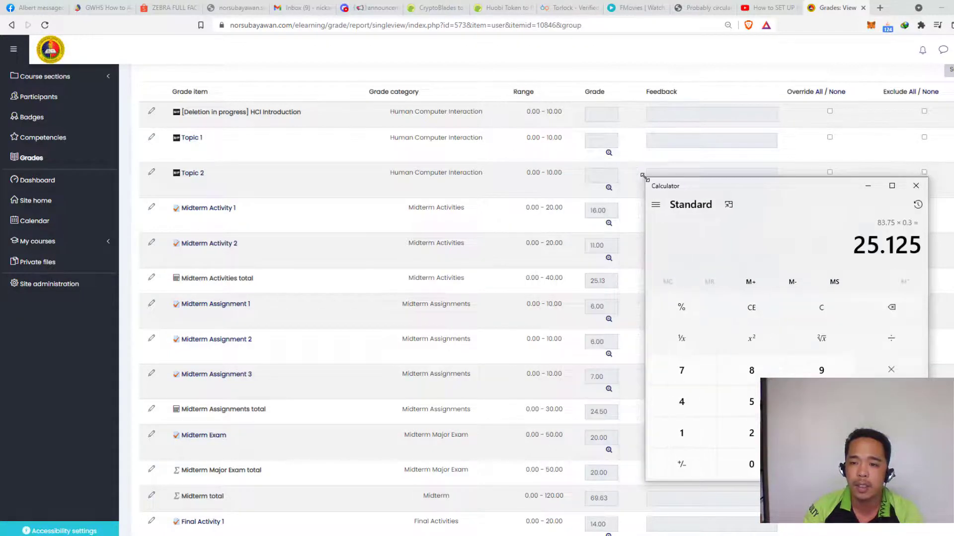
left_click_drag(779, 186, 788, 104)
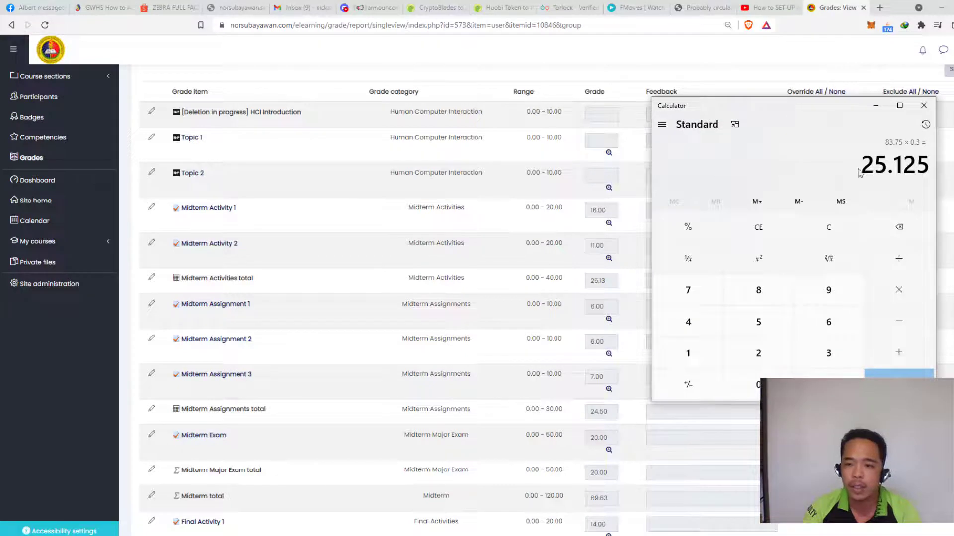
- Clear the calculator and compute the assignments grade by hand: 19 ÷ 30, × 50, + 50, × 0.3
left_click(758, 227)
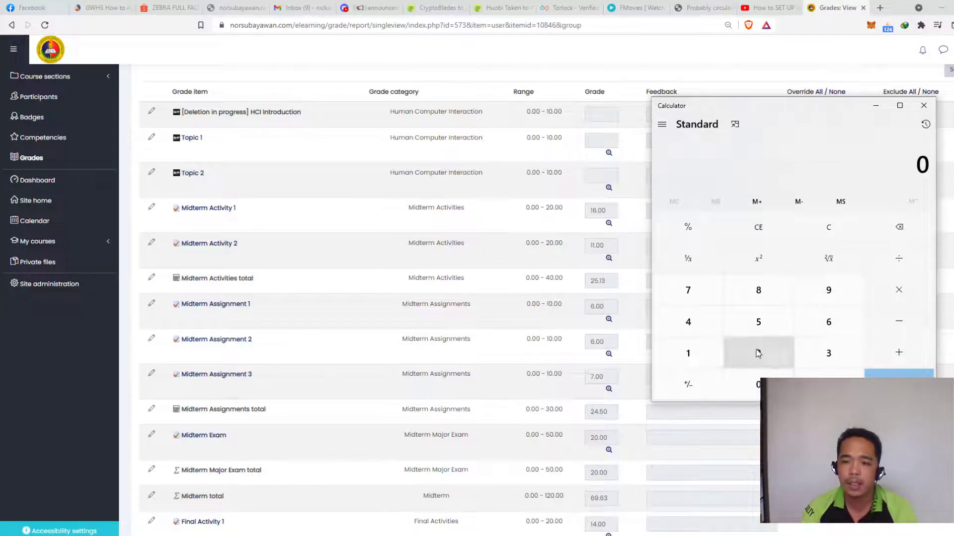
left_click(688, 353)
key("9")
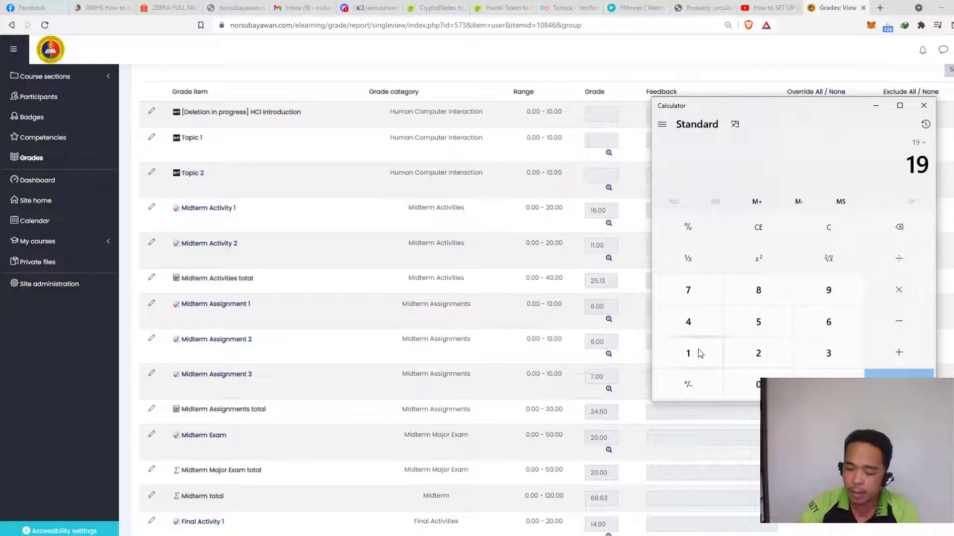
type("30")
key("Return")
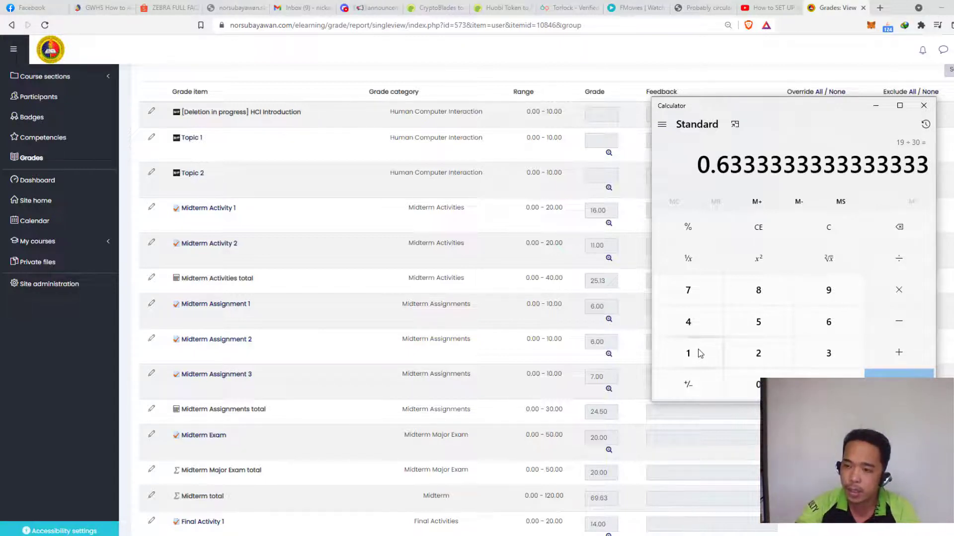
type("*50")
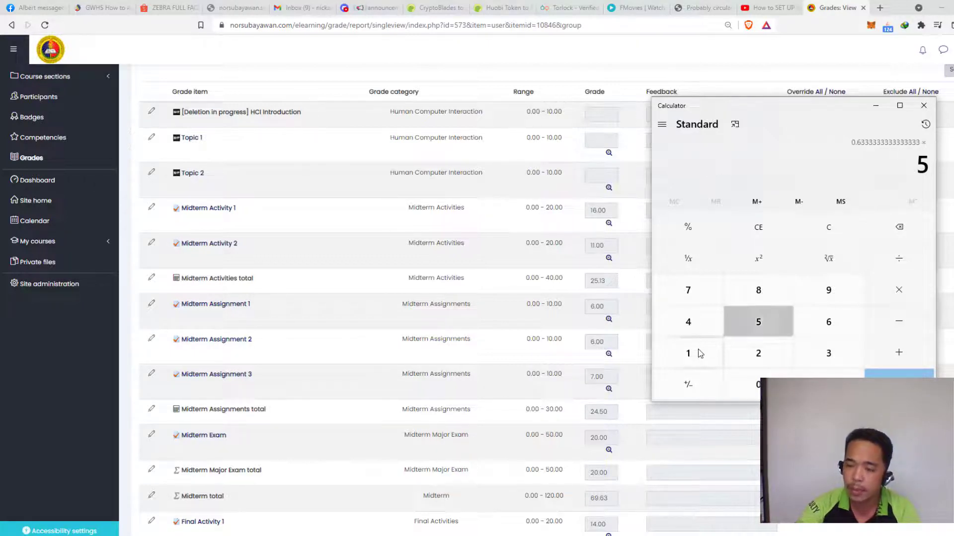
key("Return")
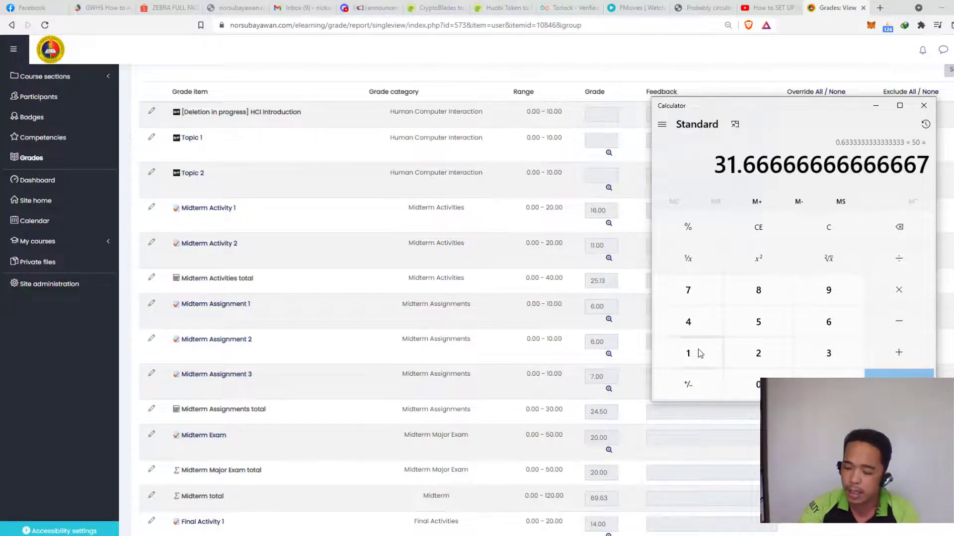
type("+50")
key("Return")
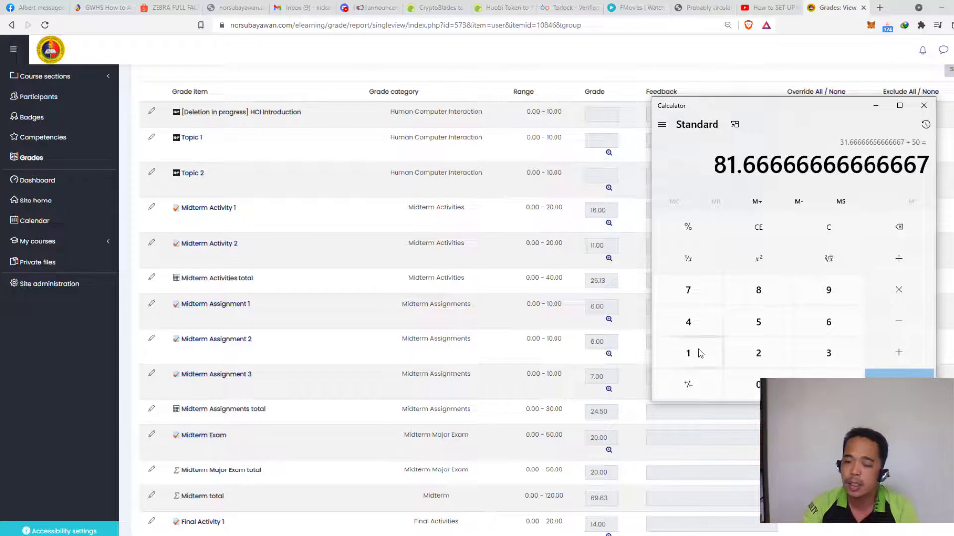
type("*0.3")
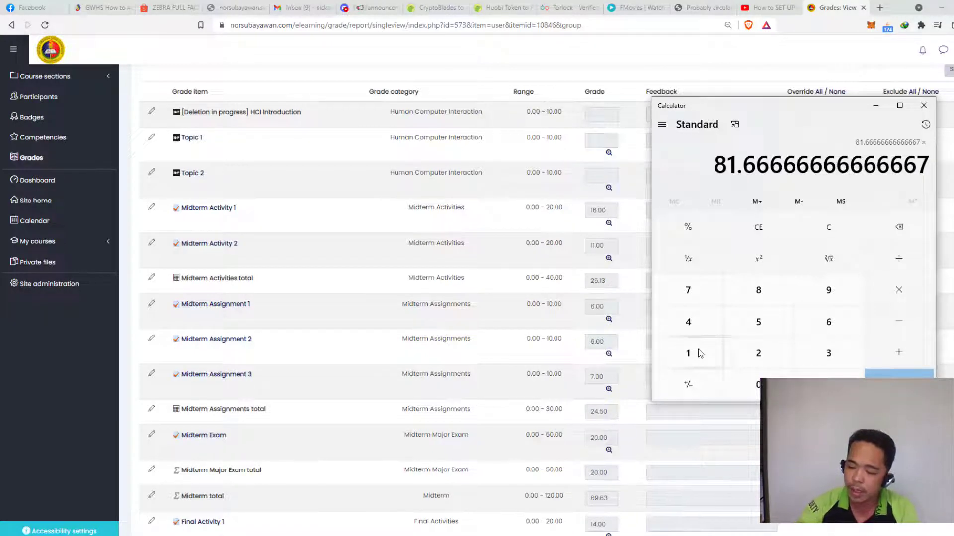
key("Return")
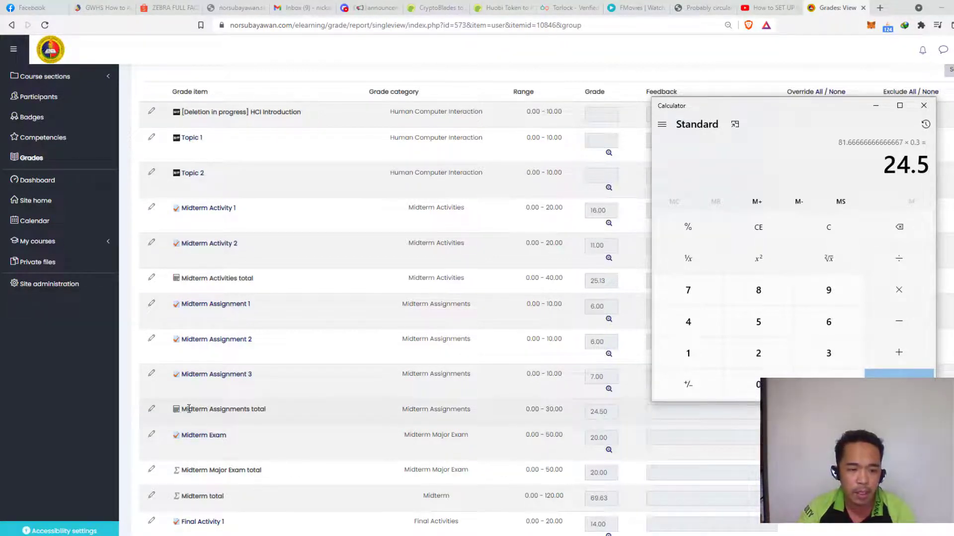
- Compare the calculated result with the student's Midterm Assignments total, highlighting that item, and minimize the calculator
left_click_drag(189, 409, 600, 415)
key("alt+Tab")
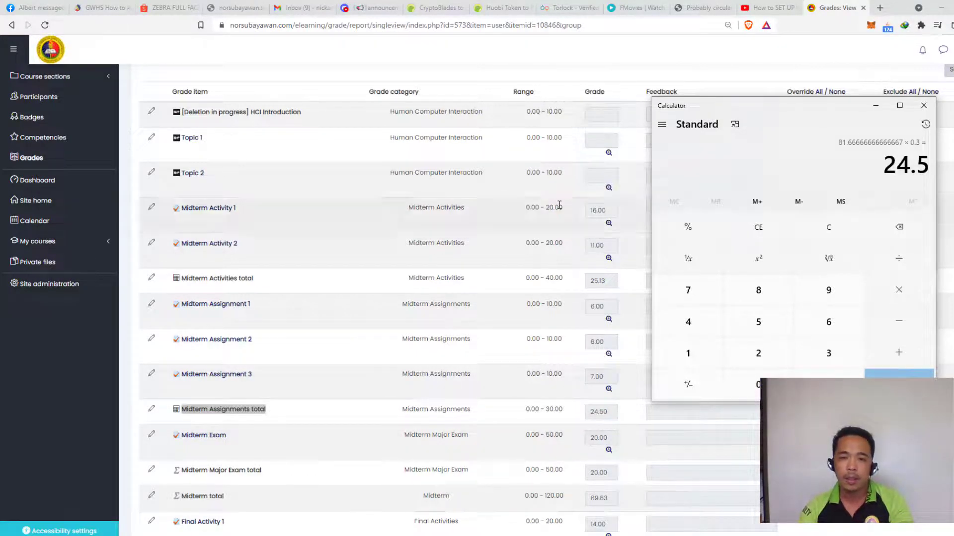
left_click(874, 105)
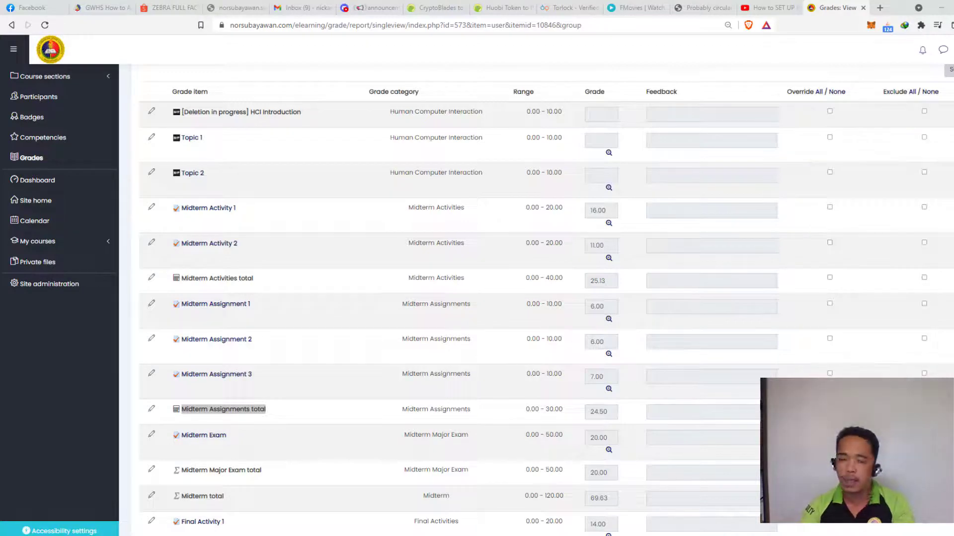
- Return to the gradebook setup and open the calculation editor for the Midterm Major Exam total
scroll(362, 296, "up", 5)
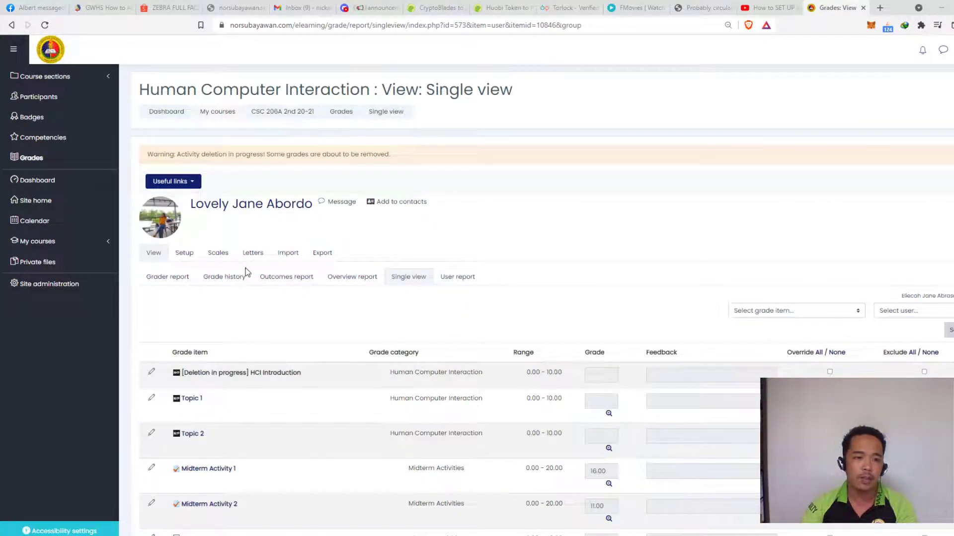
left_click(185, 254)
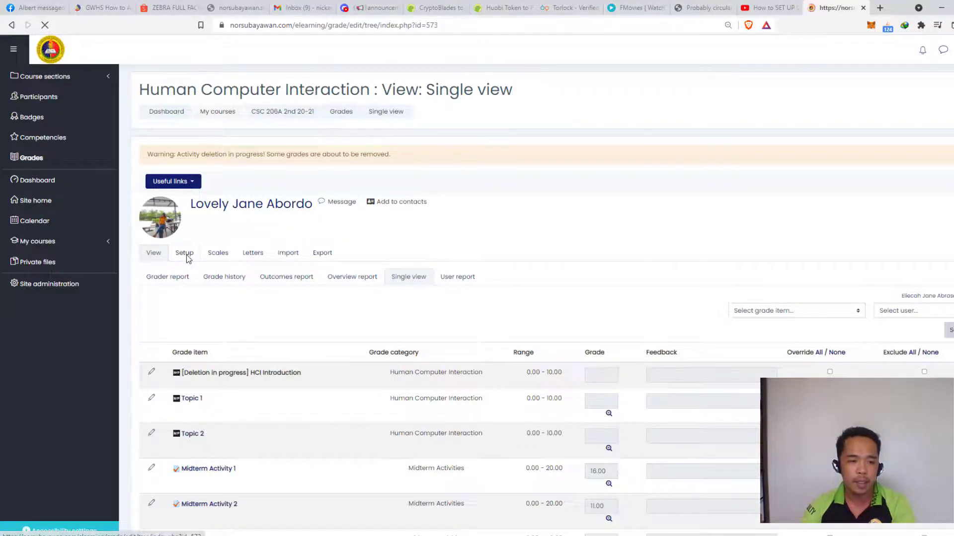
scroll(612, 321, "down", 6)
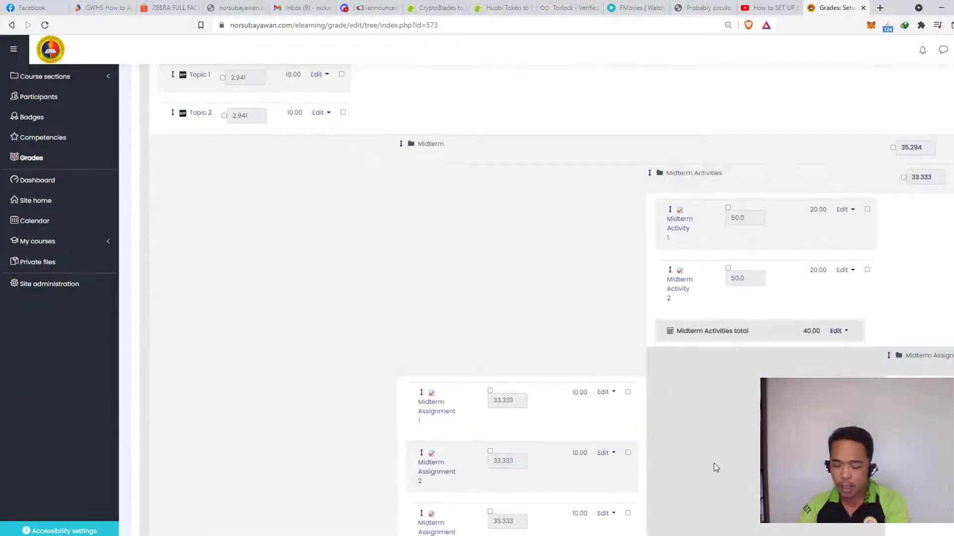
scroll(705, 442, "down", 5)
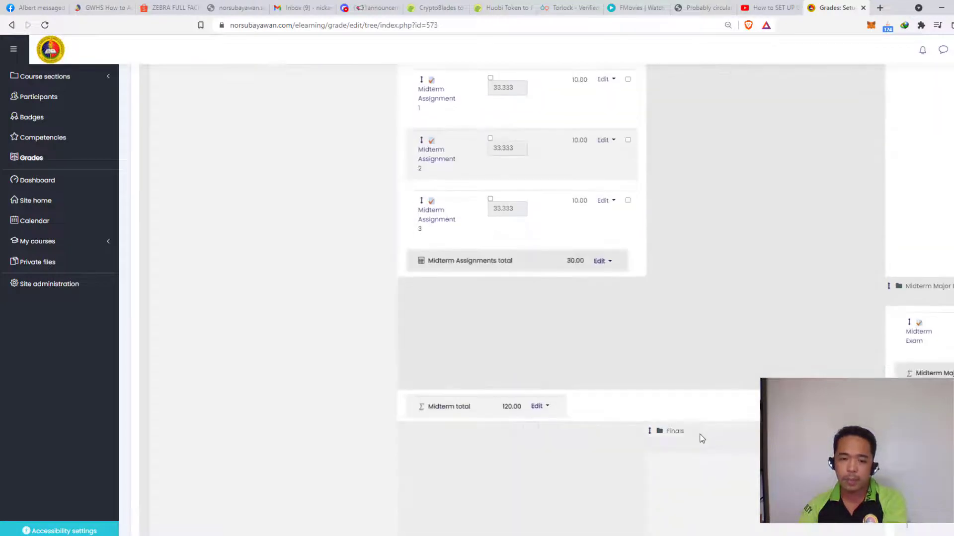
scroll(738, 266, "down", 2)
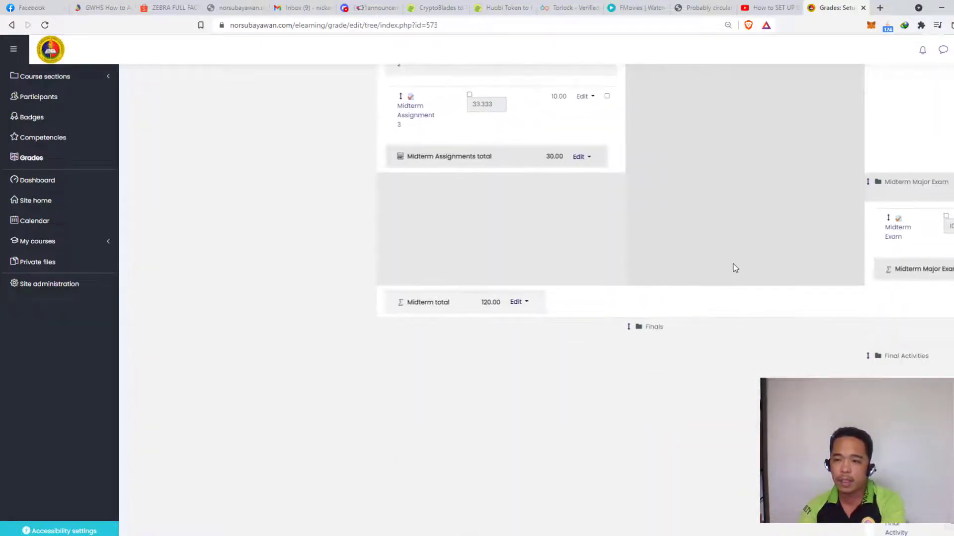
scroll(733, 266, "right", 2)
scroll(716, 263, "right", 6)
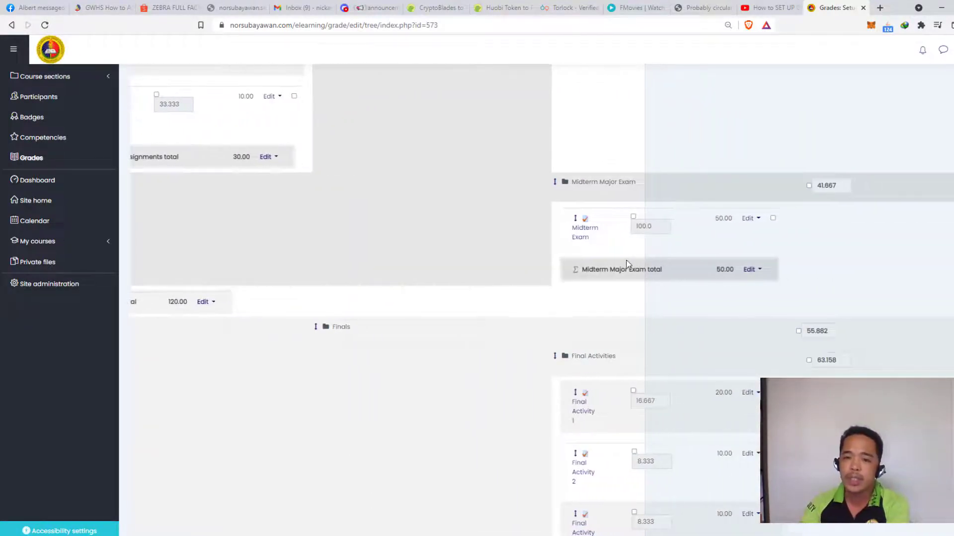
scroll(597, 269, "right", 2)
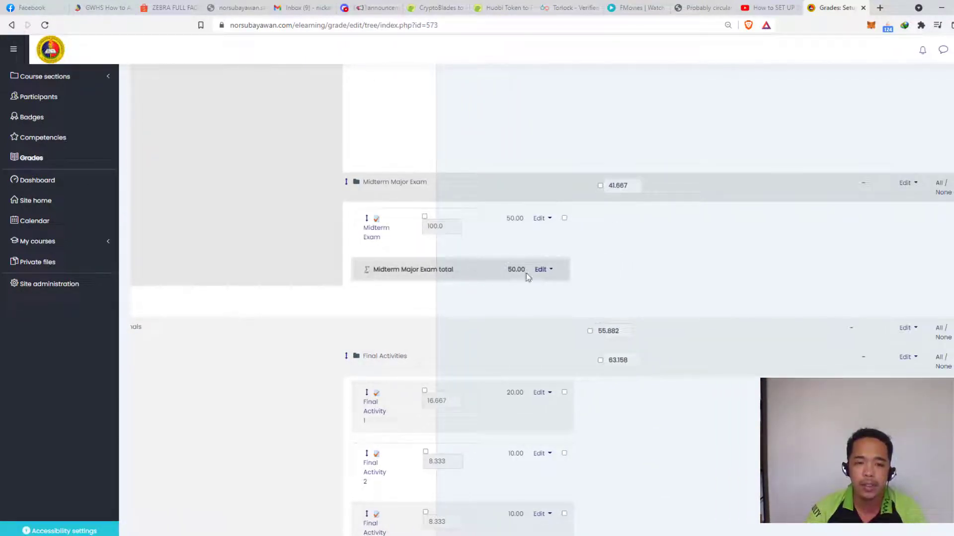
left_click(548, 269)
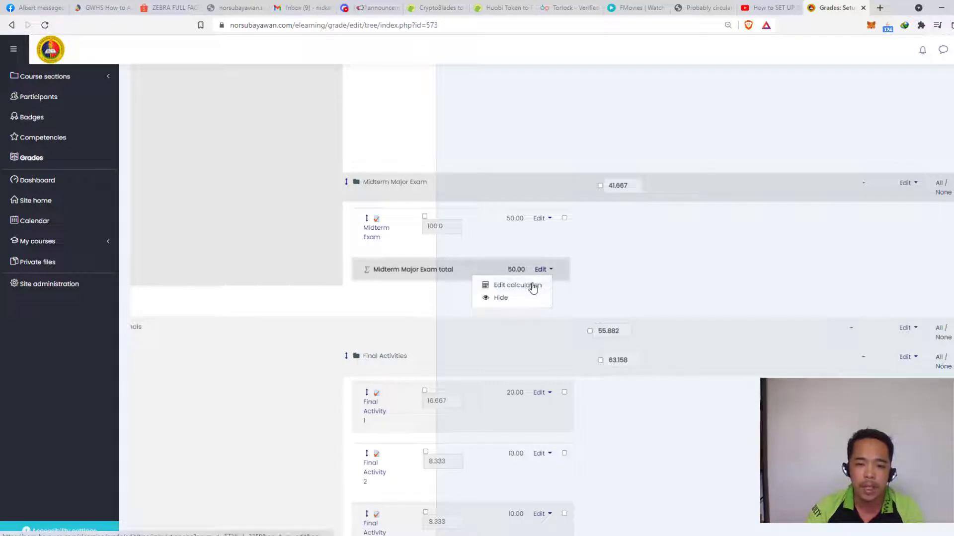
left_click(538, 284)
- Assign the ID number me to the Midterm Exam item, then leave the calculation form
scroll(483, 356, "down", 4)
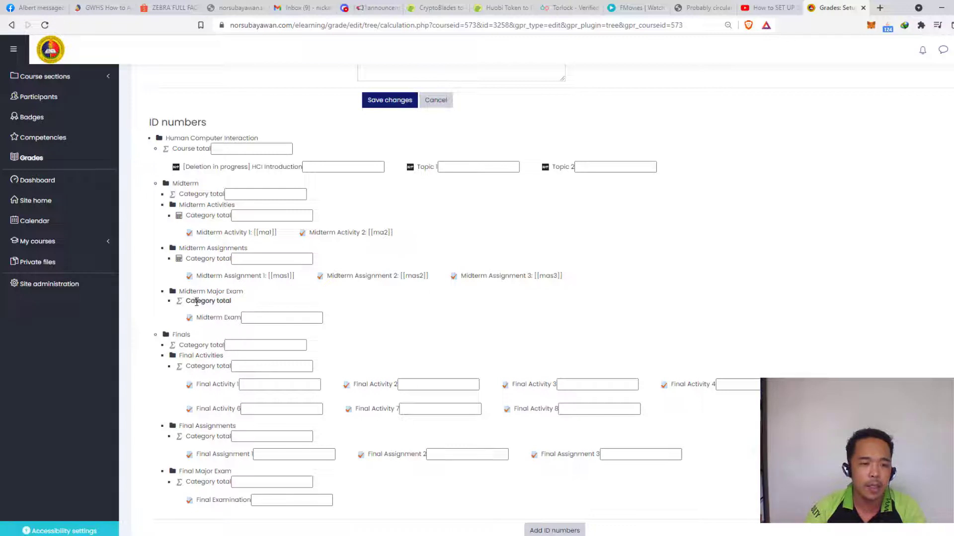
left_click_drag(208, 302, 211, 297)
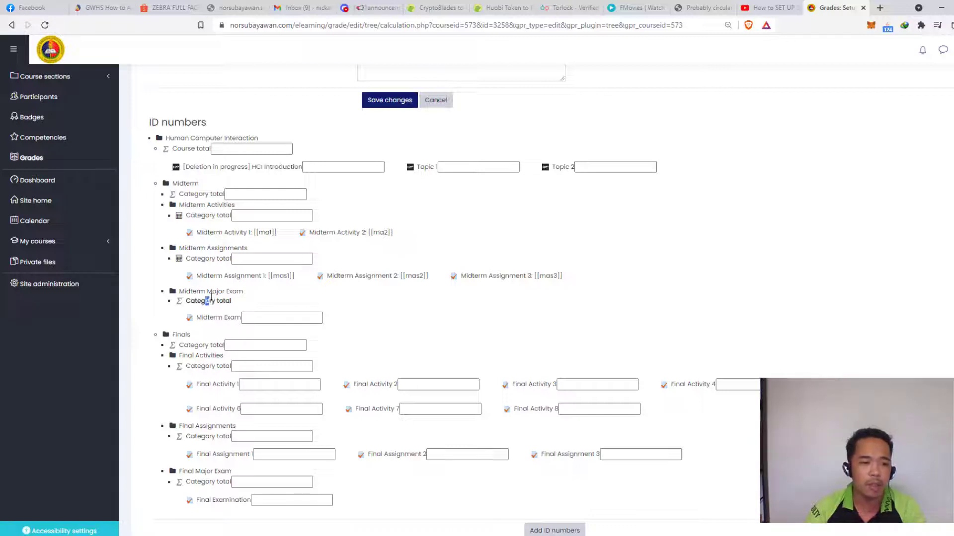
left_click(258, 317)
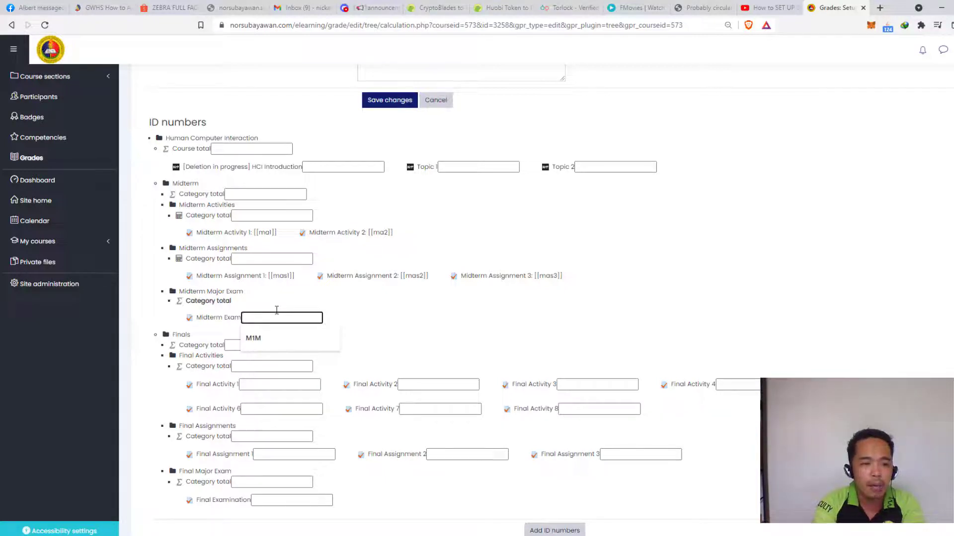
type("me")
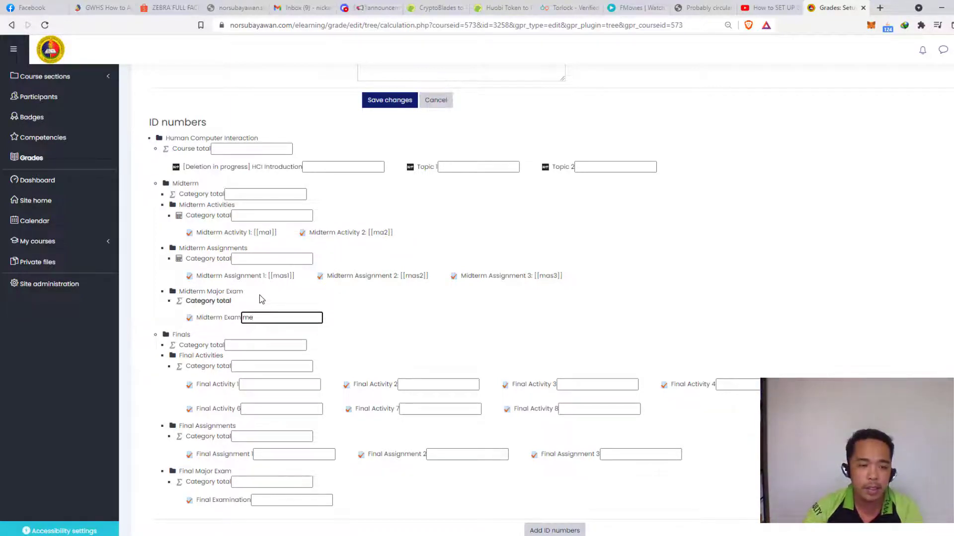
key("Return")
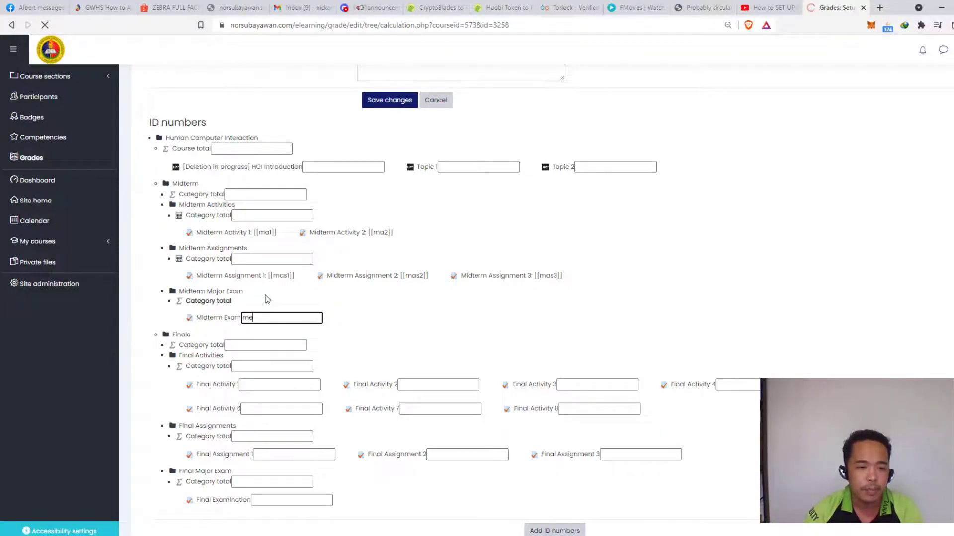
scroll(263, 300, "down", 3)
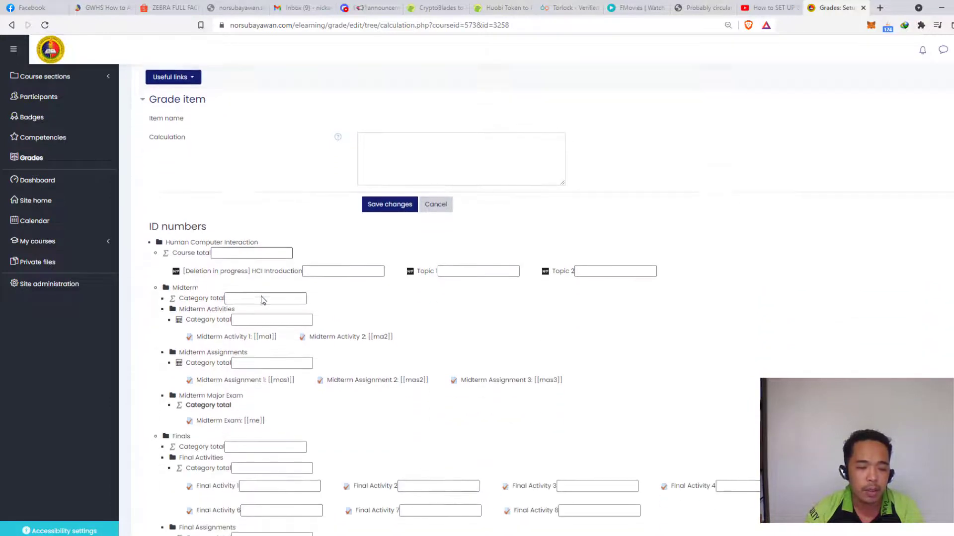
scroll(456, 317, "up", 3)
left_click(437, 309)
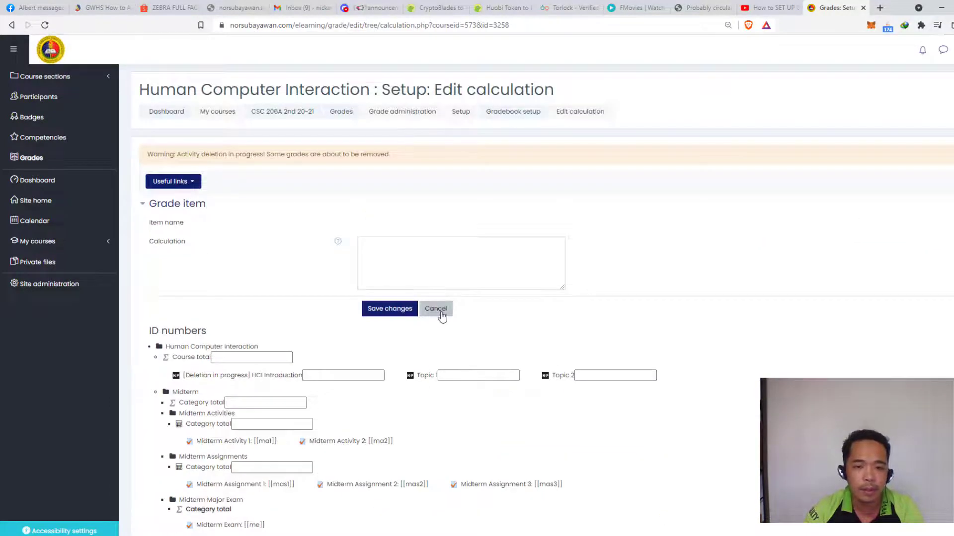
- Reopen the Midterm Major Exam total's calculation from the gradebook setup and bring its ID number list into view
scroll(645, 393, "down", 3)
scroll(694, 406, "down", 3)
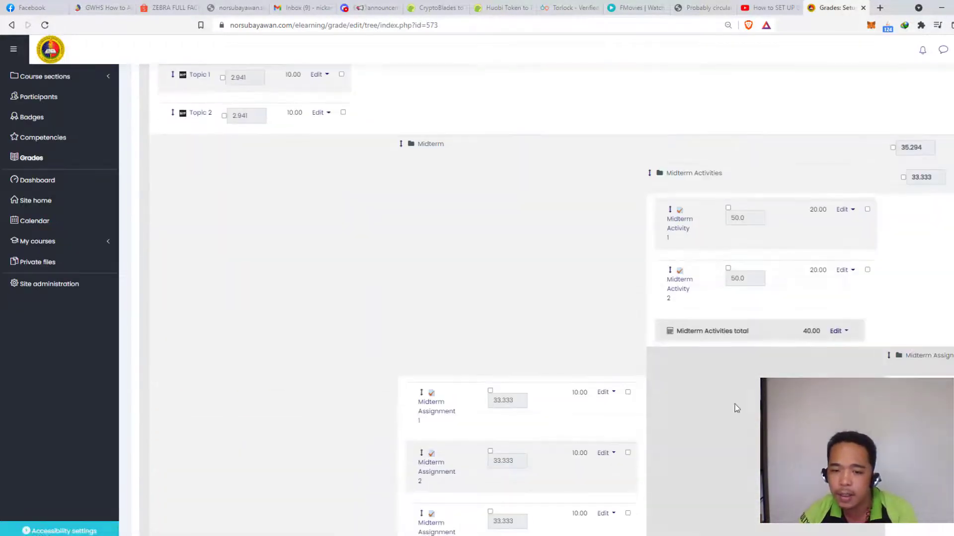
scroll(760, 356, "down", 6)
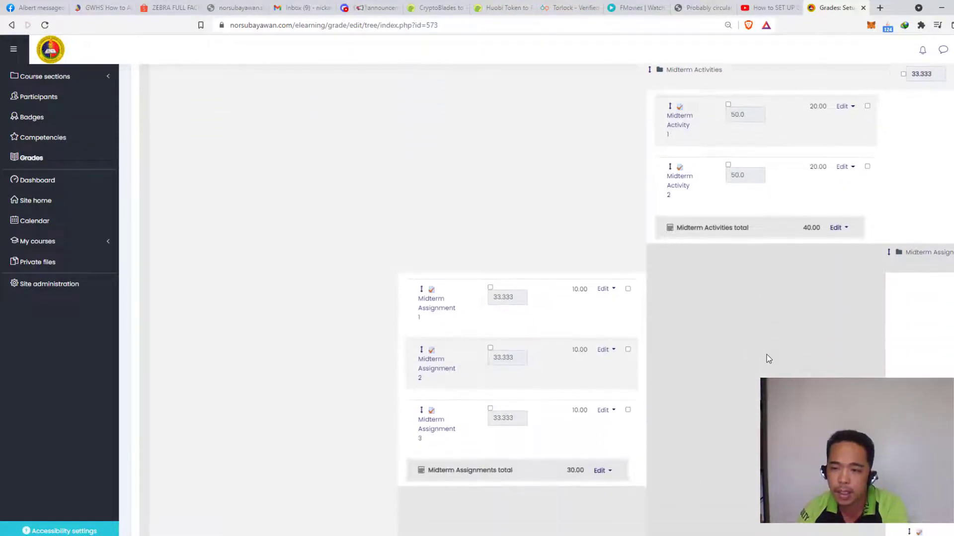
scroll(757, 381, "right", 10)
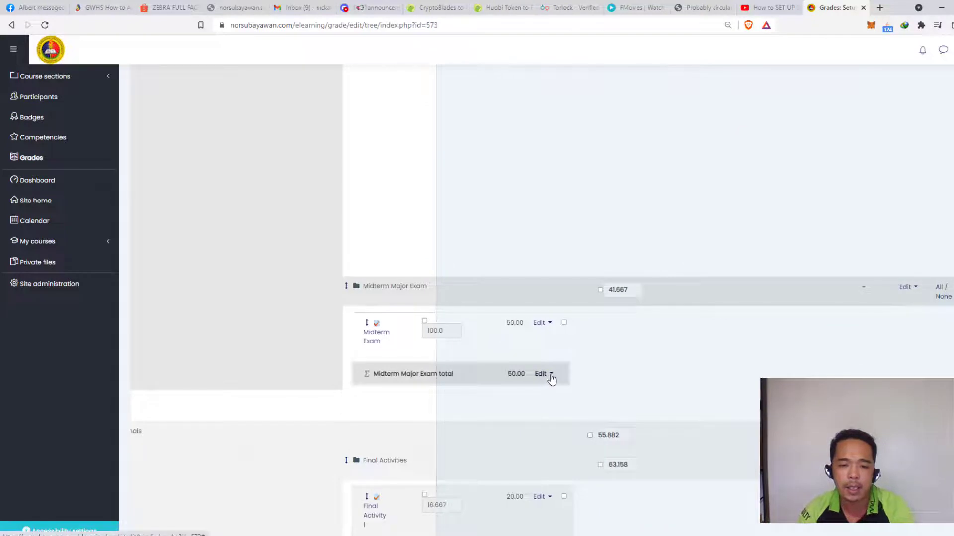
left_click(543, 375)
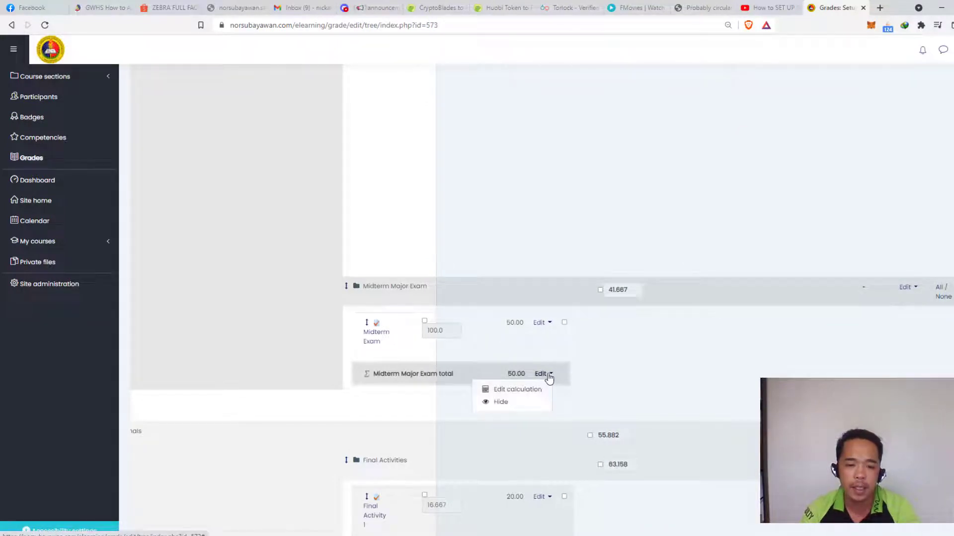
left_click(528, 392)
scroll(411, 376, "down", 3)
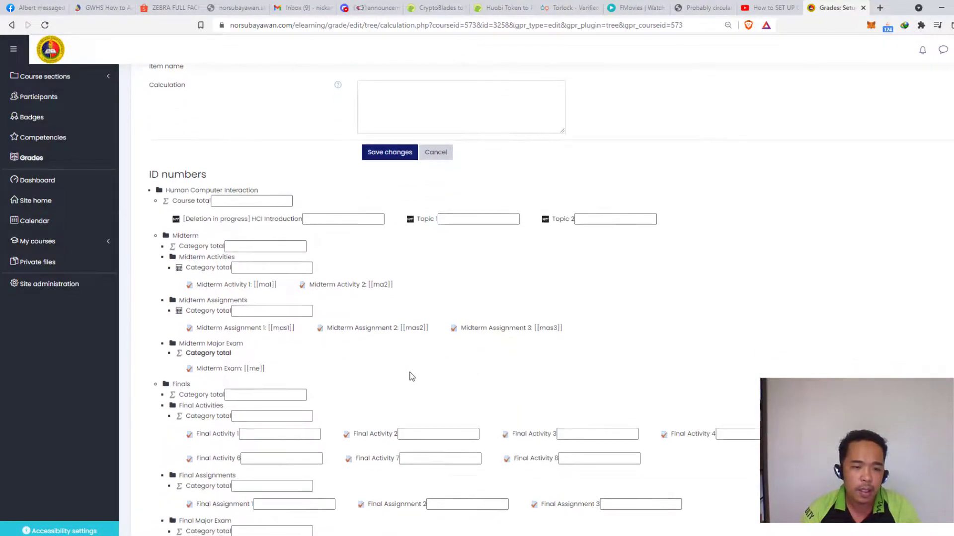
- Copy the Midterm Exam reference [[me]] into the calculation and build the score ratio =([[me]]/50)
left_click_drag(263, 368, 245, 368)
key("ctrl+c")
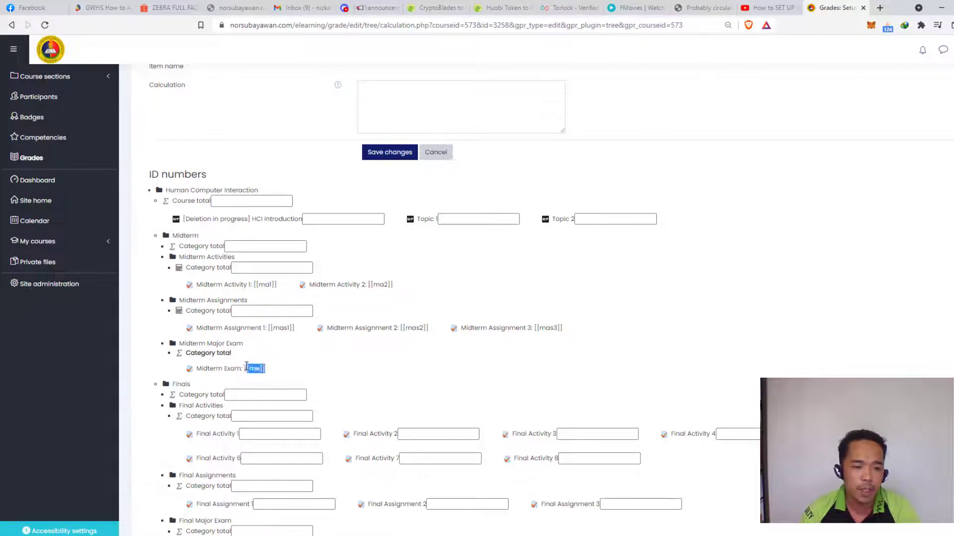
scroll(398, 228, "up", 2)
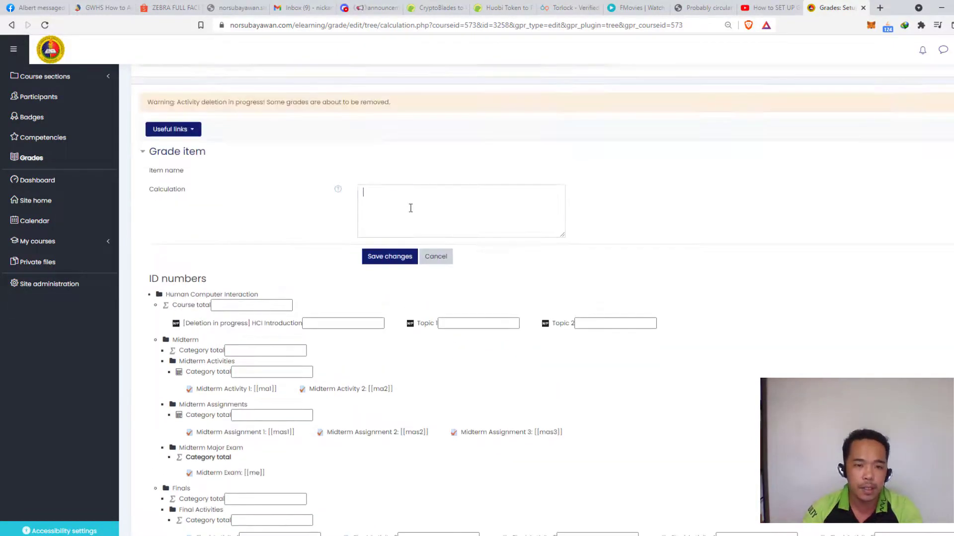
left_click(411, 208)
type("=")
key("ctrl+v")
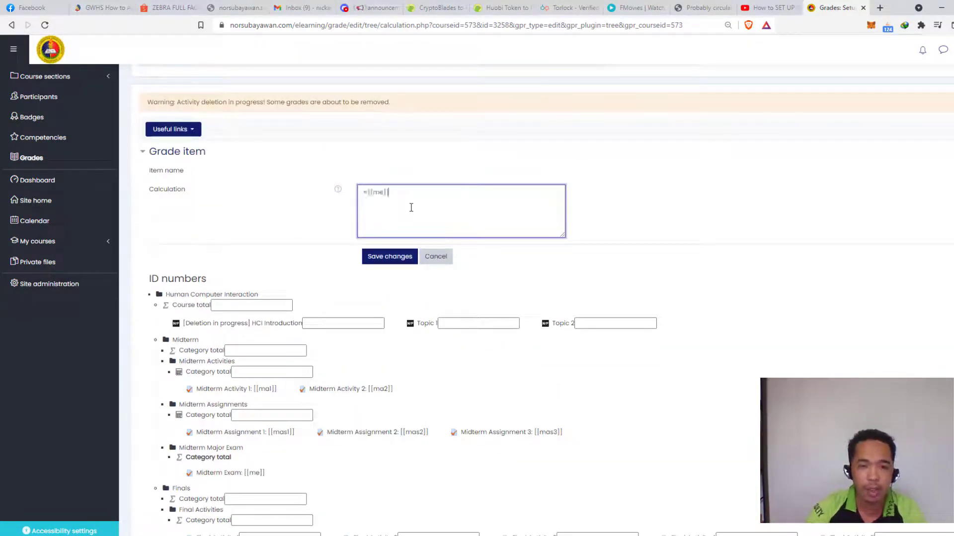
type("/")
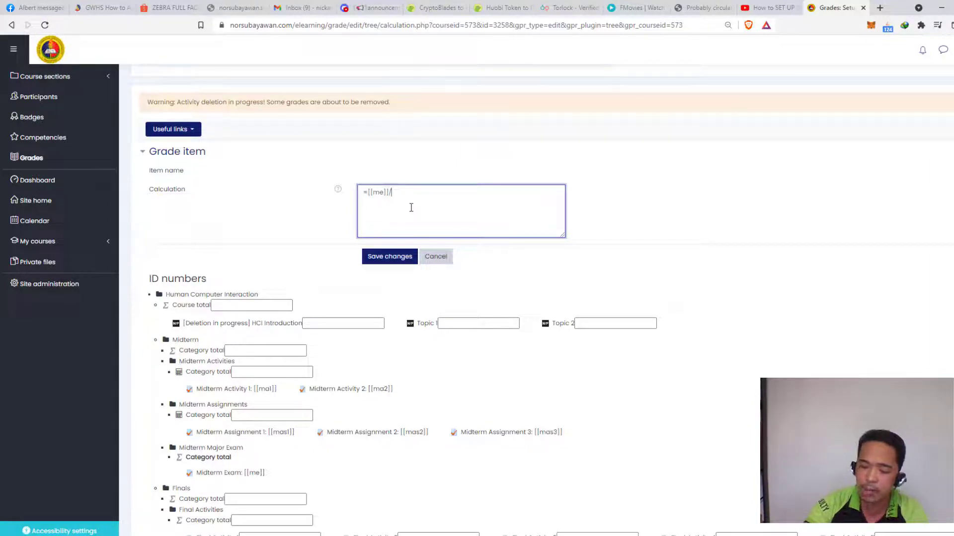
type("50")
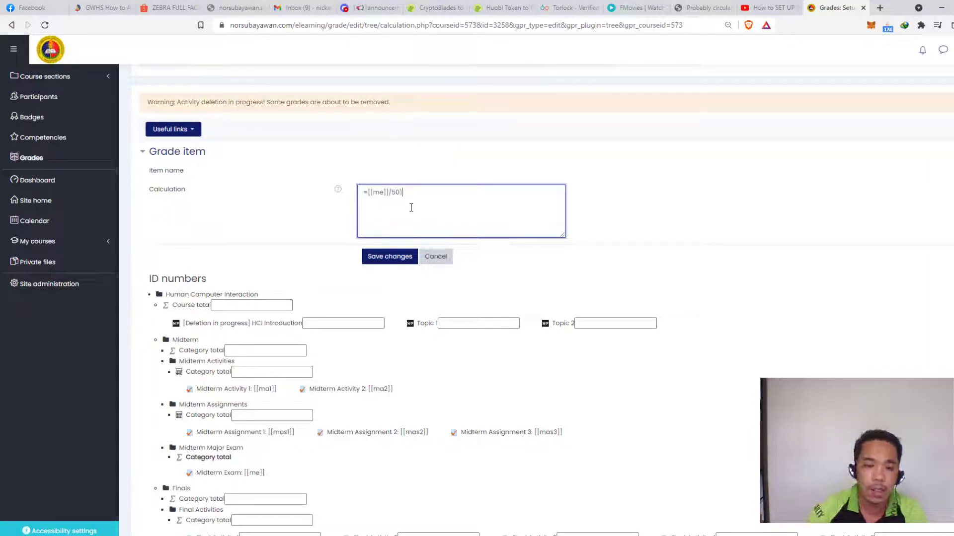
left_click(367, 192)
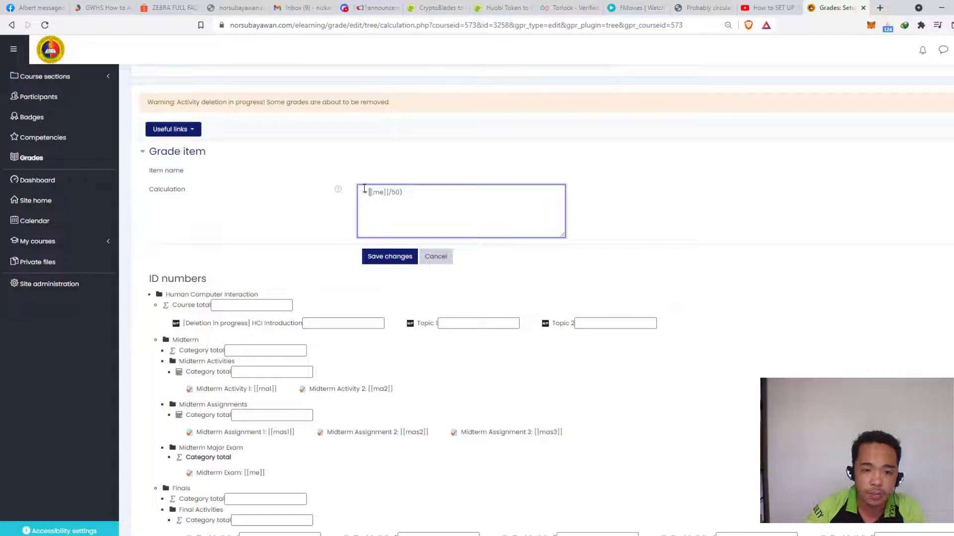
type("(")
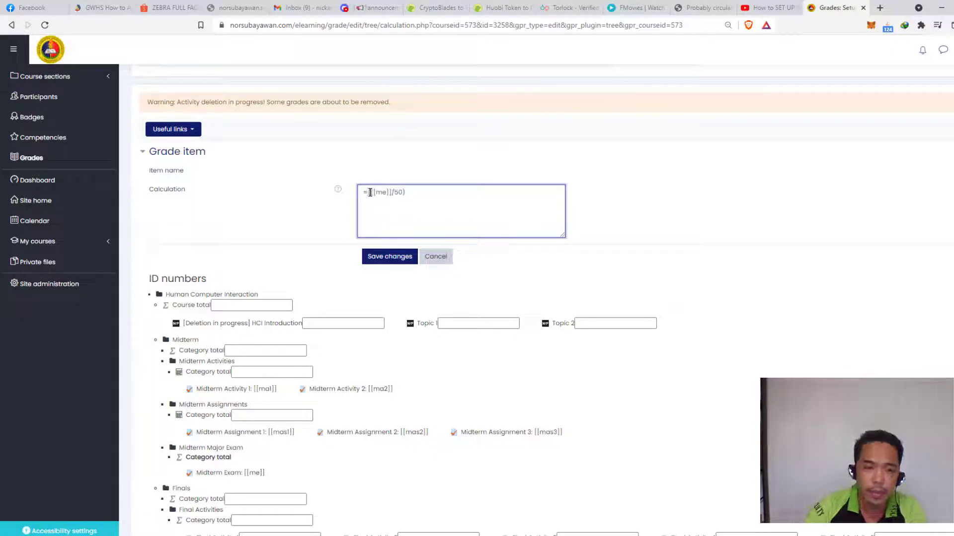
- Extend the Midterm Major Exam total's calculation to =(([[me]]/50)*50+50)*0.4 and save the changes
left_click(428, 194)
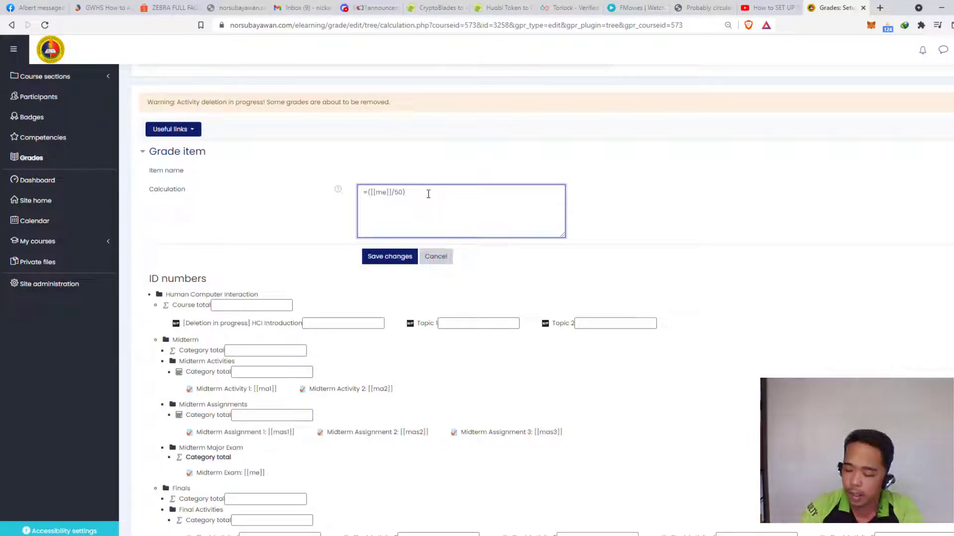
type("*50")
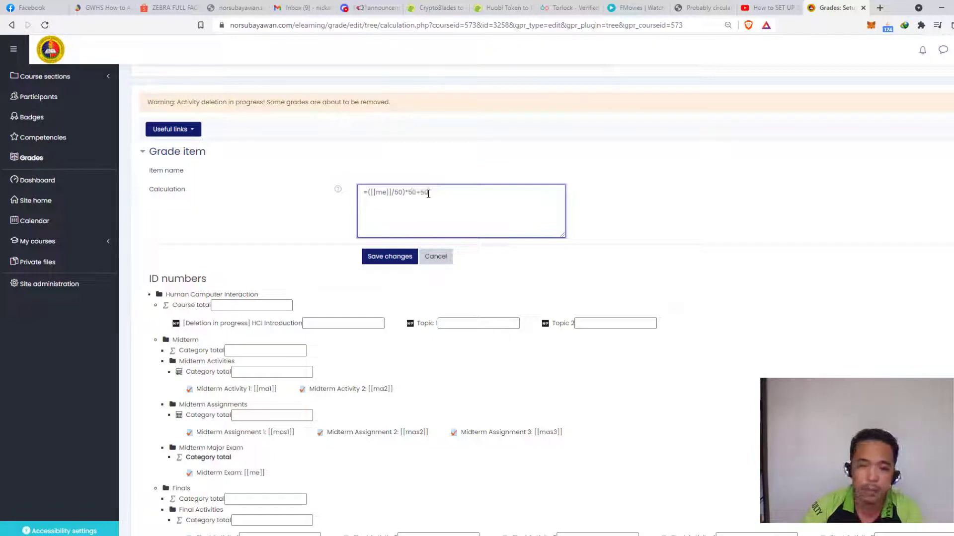
type("+50")
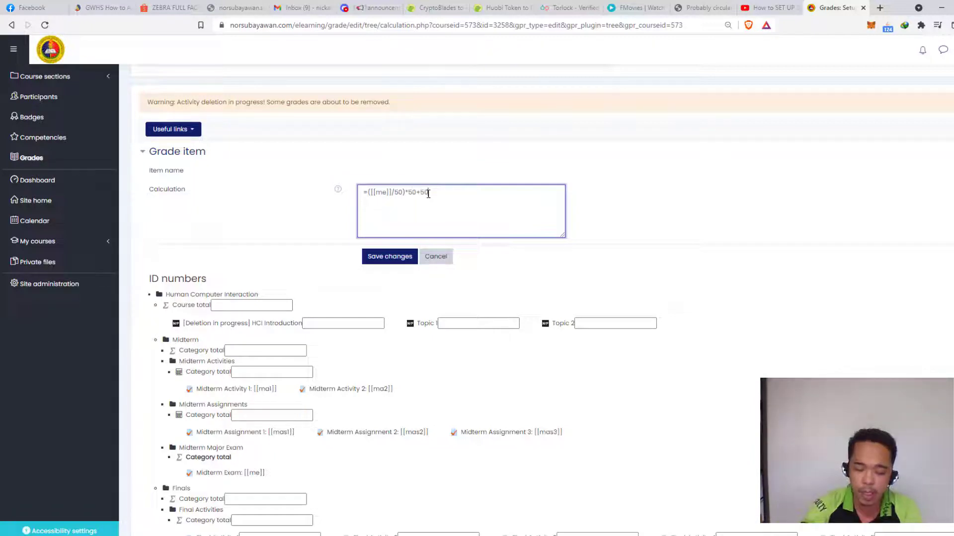
left_click(369, 191)
type("(")
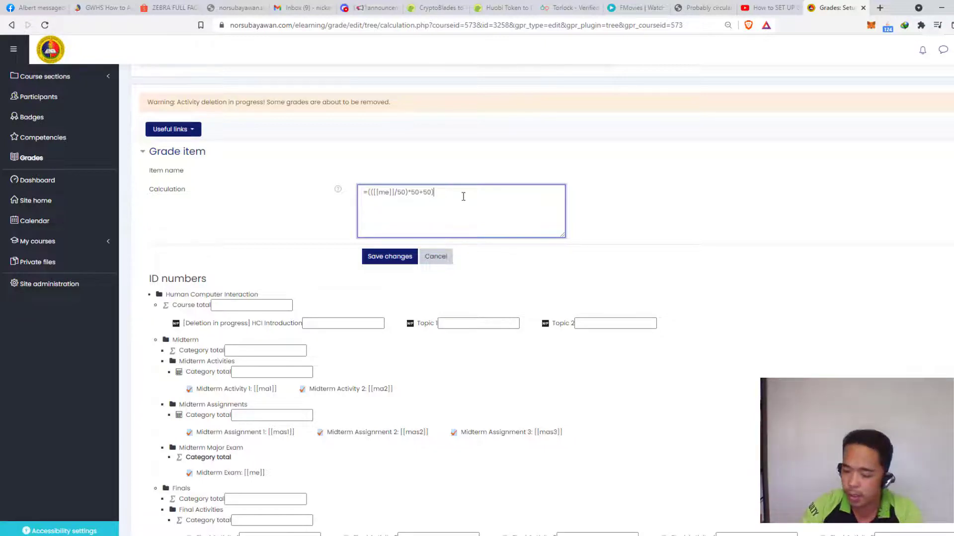
type("*0")
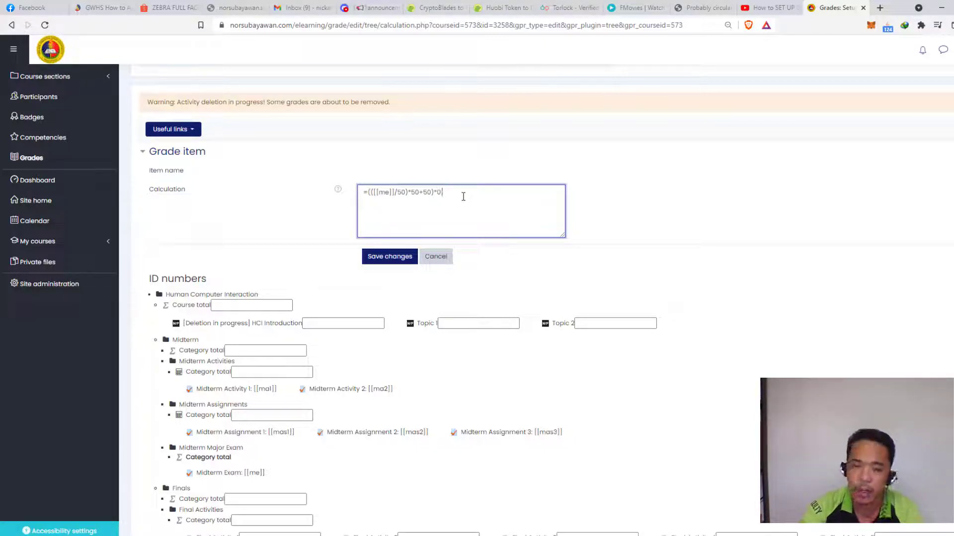
type(".4")
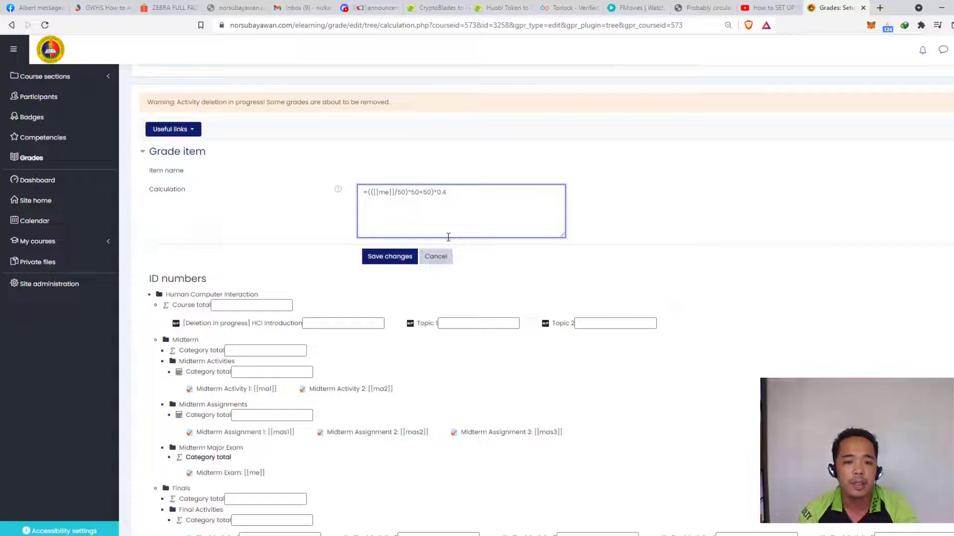
left_click(390, 258)
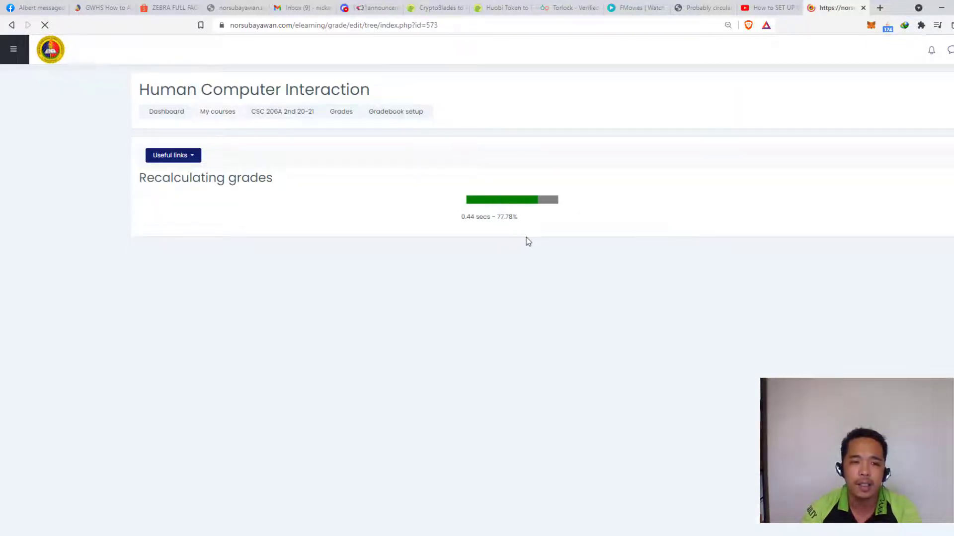
left_click(557, 238)
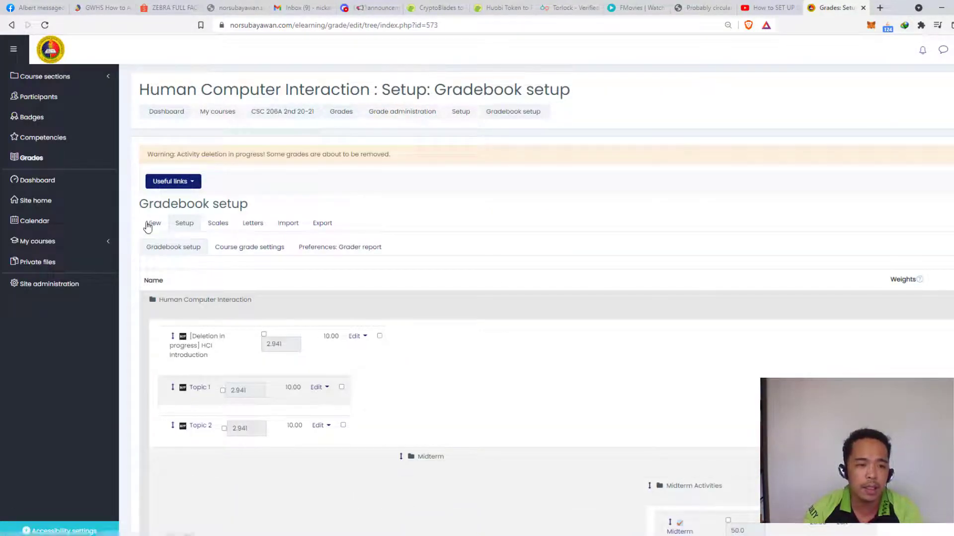
- Open the first listed student's grades in single view through the grader report's Midterm Major Exam total and find the midterm items
left_click(153, 226)
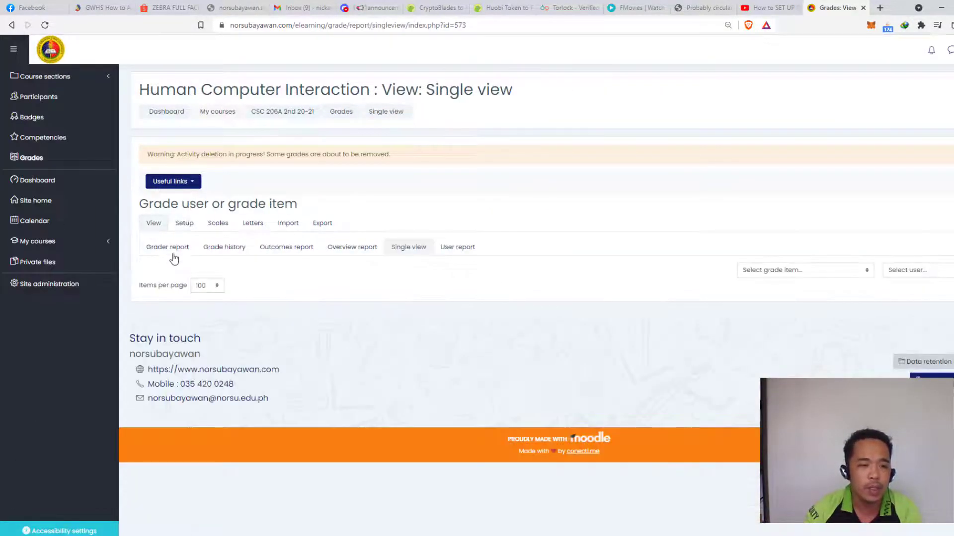
left_click(173, 255)
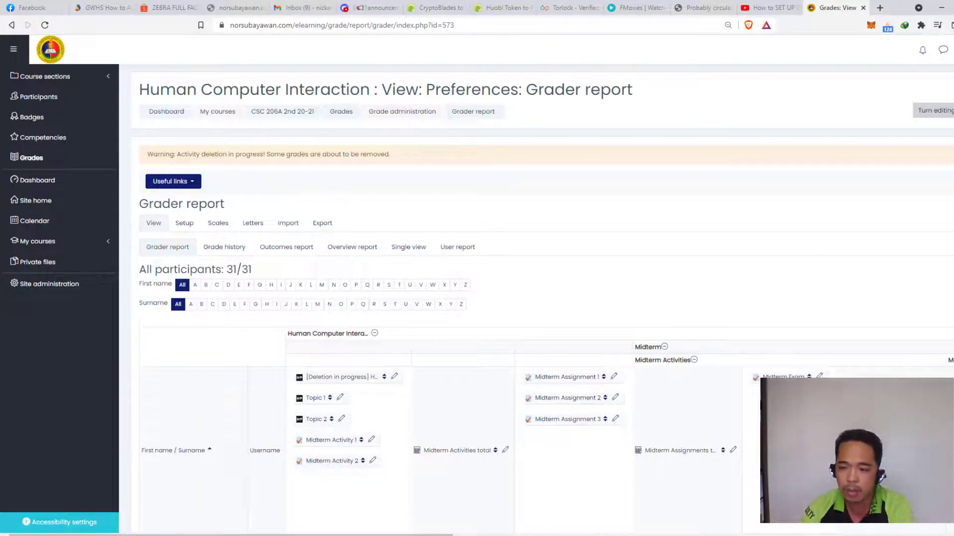
scroll(547, 298, "right", 2)
scroll(536, 298, "right", 3)
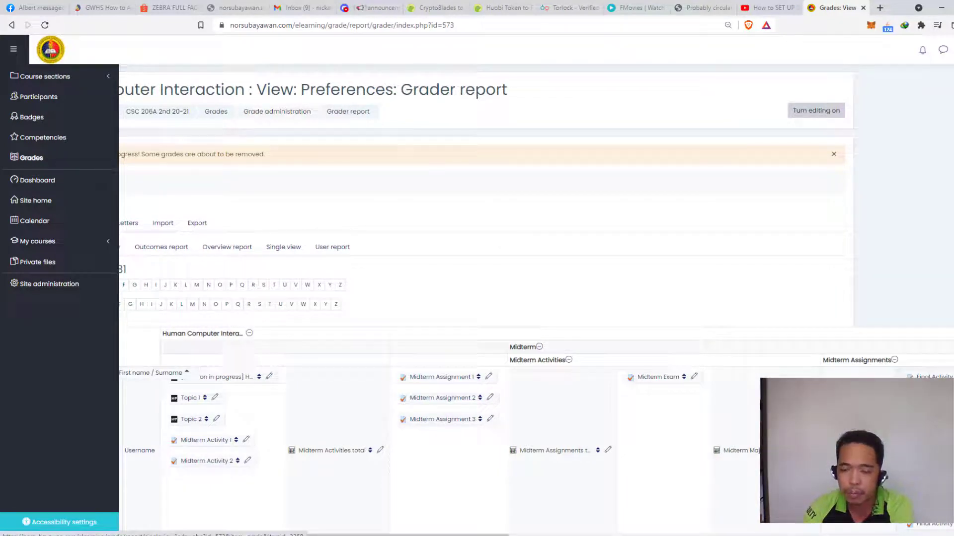
left_click(166, 344)
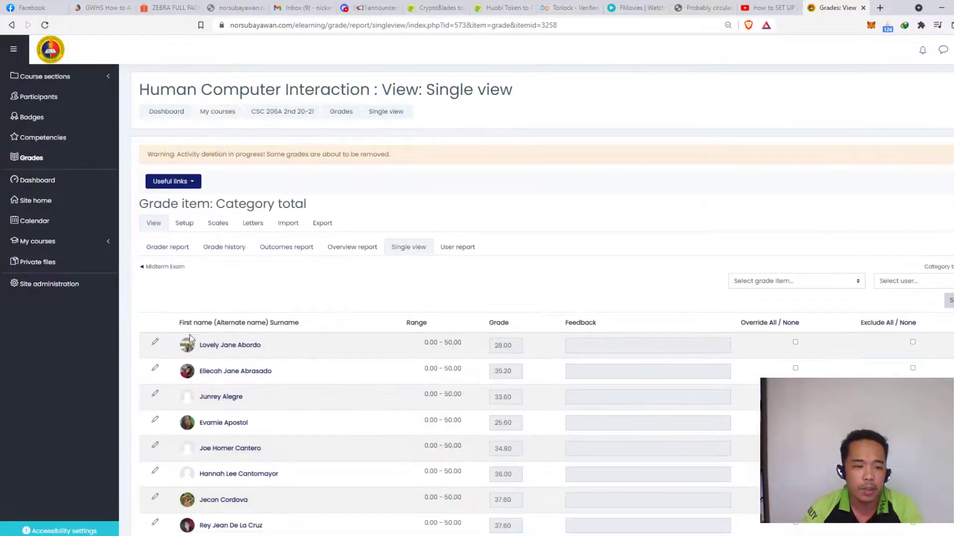
left_click(155, 343)
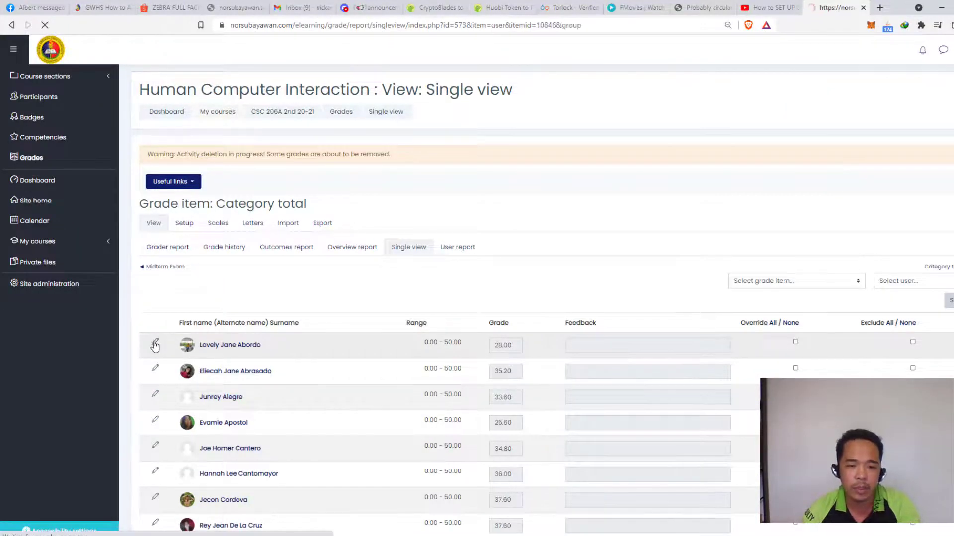
scroll(471, 361, "down", 5)
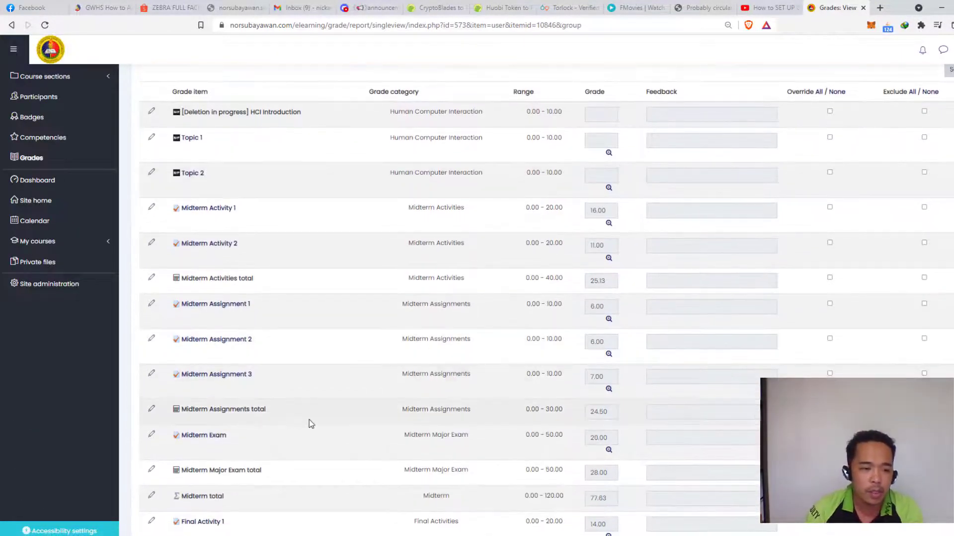
scroll(260, 433, "down", 1)
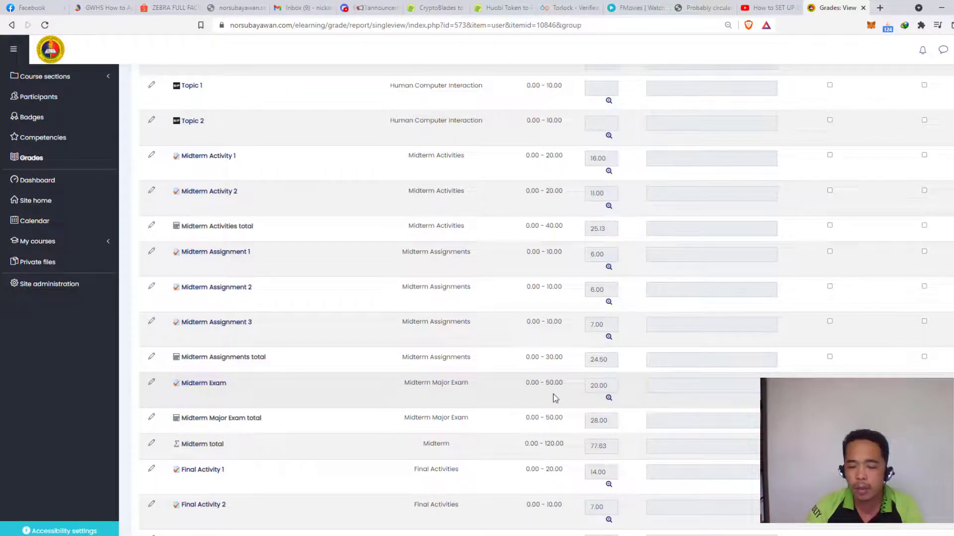
- Switch to Calculator and work out the exam ratio 20 ÷ 50, multiplying the result by 50
left_click_drag(953, 160, 778, 141)
left_click(726, 260)
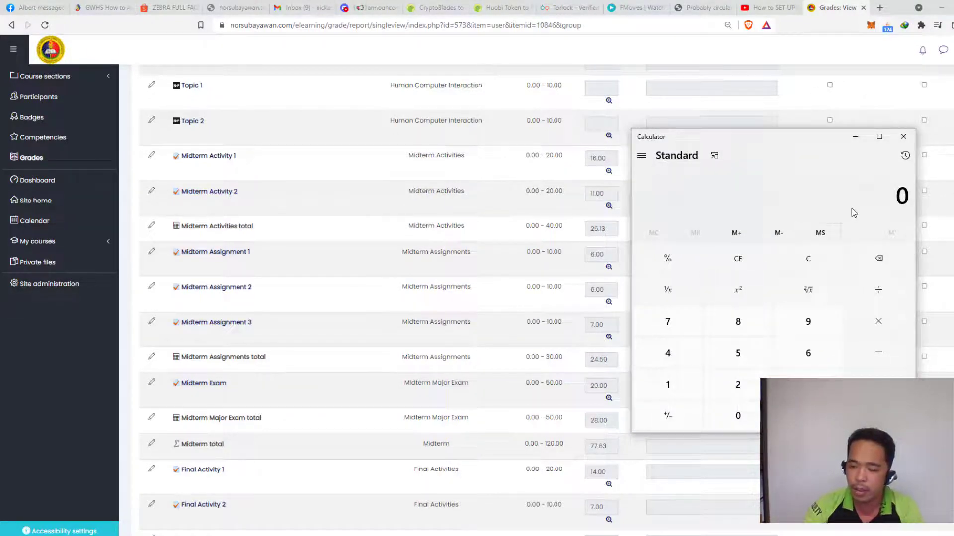
type("20")
key("slash")
type("50")
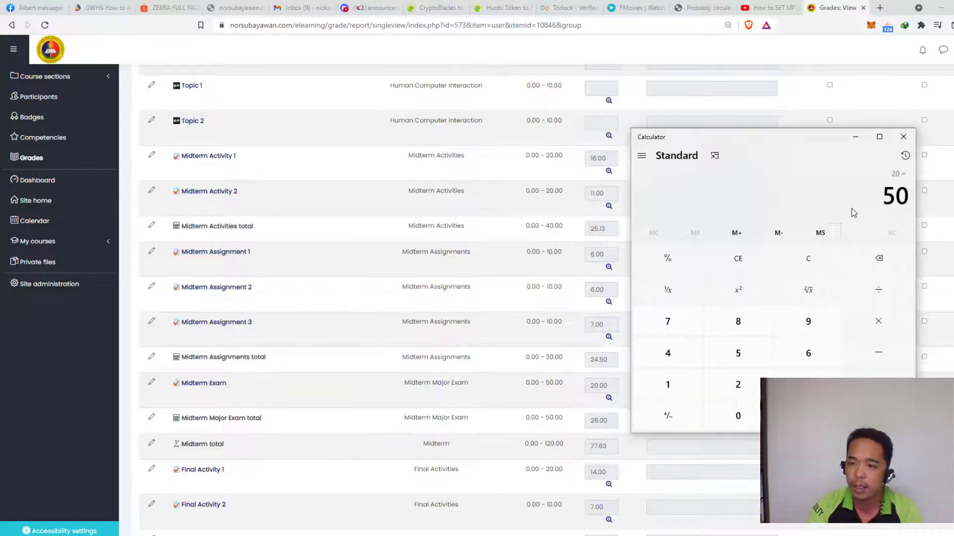
key("Return")
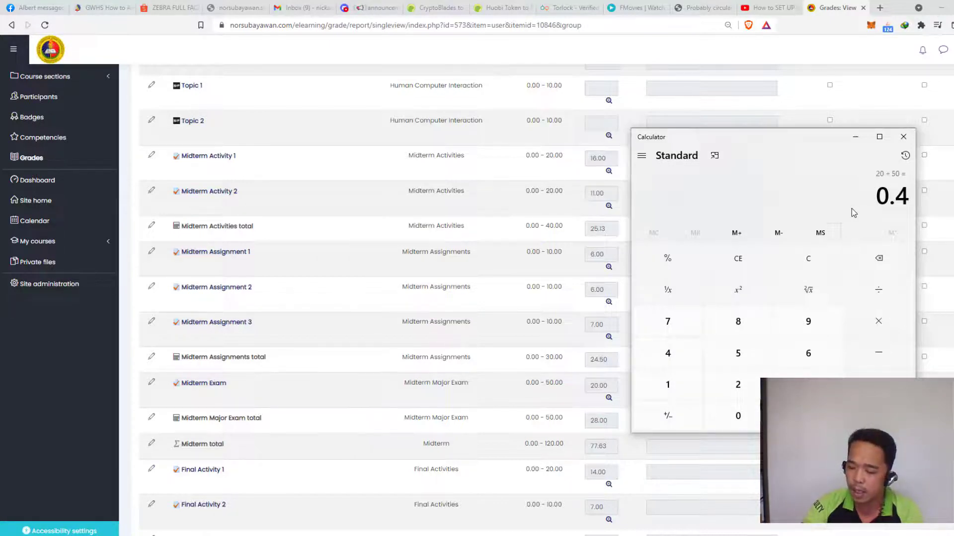
key("asterisk")
type("50")
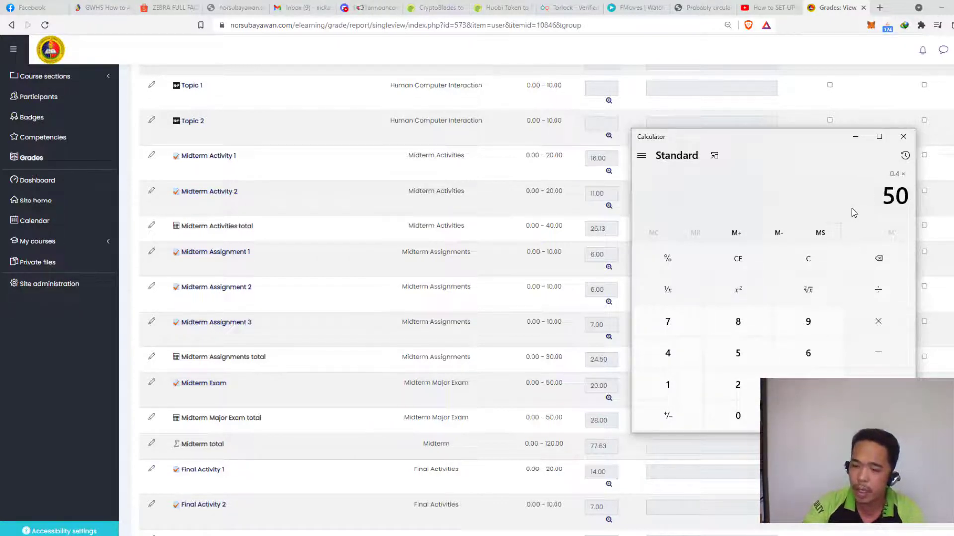
key("Return")
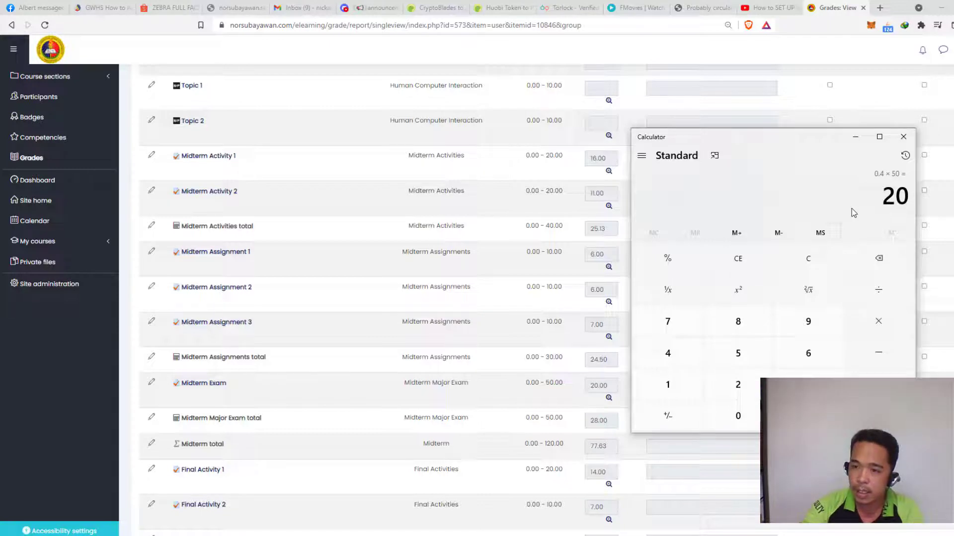
- Add 50 to the calculated result and multiply the sum by 0.4
key("plus")
type("50")
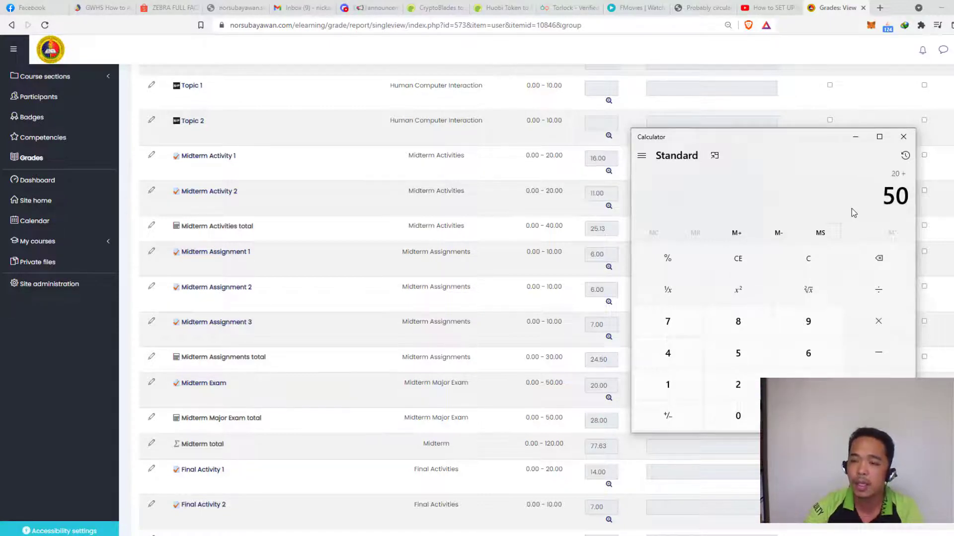
key("Return")
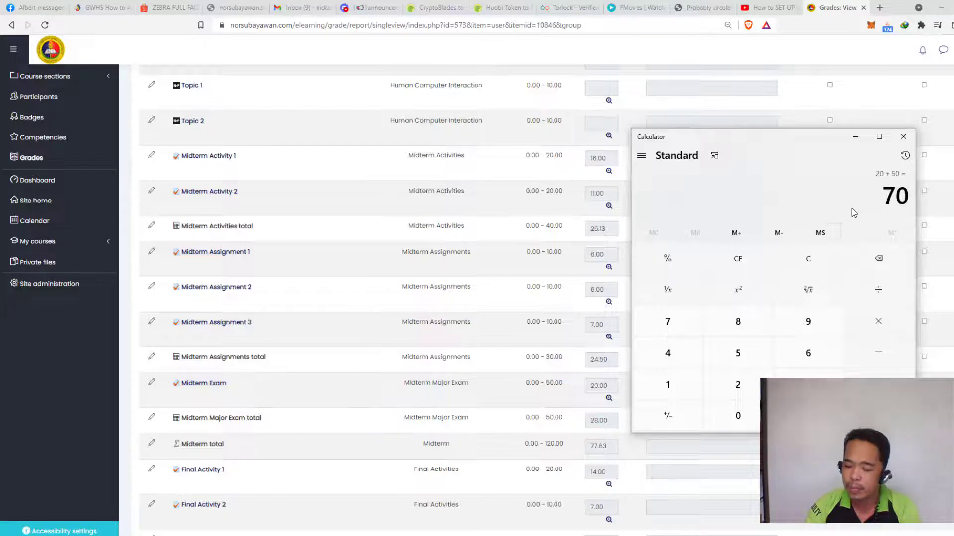
key("asterisk")
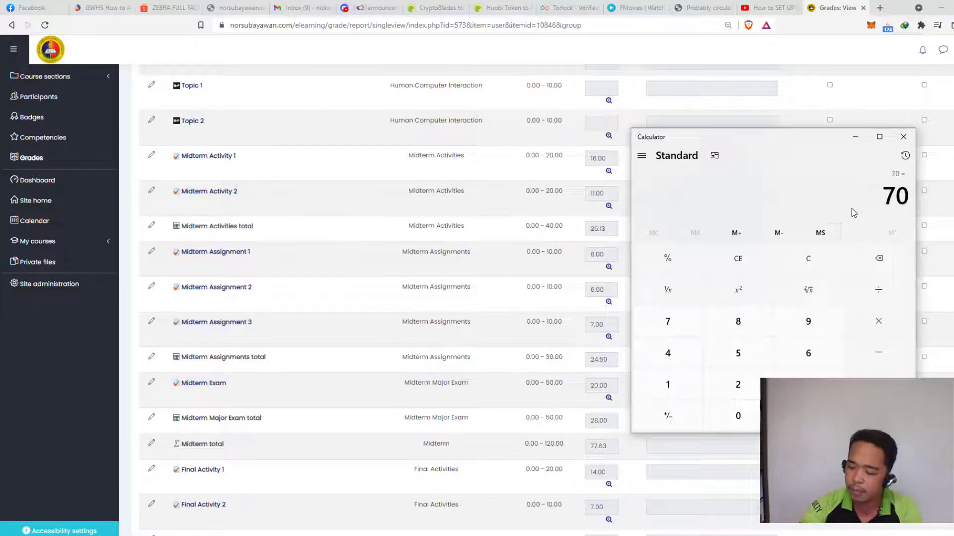
type("0.4")
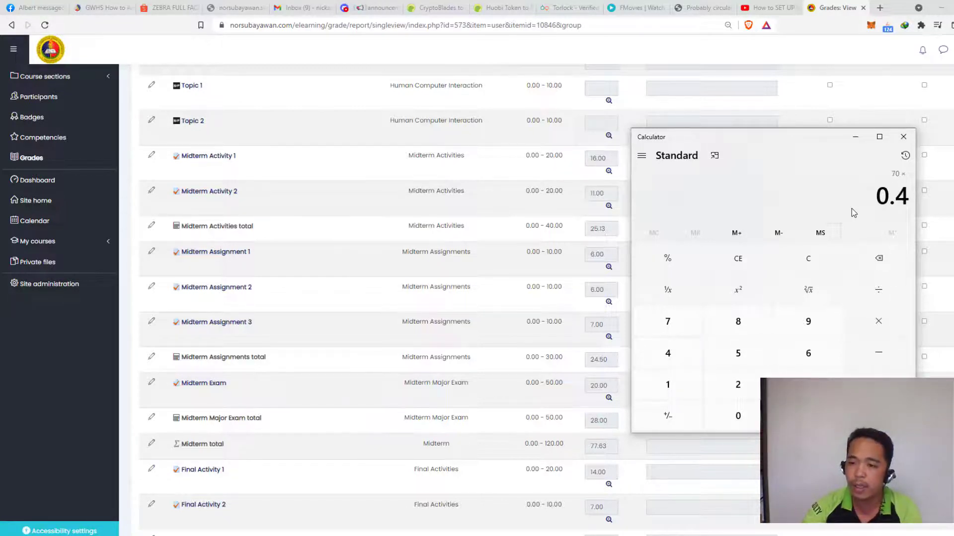
key("Return")
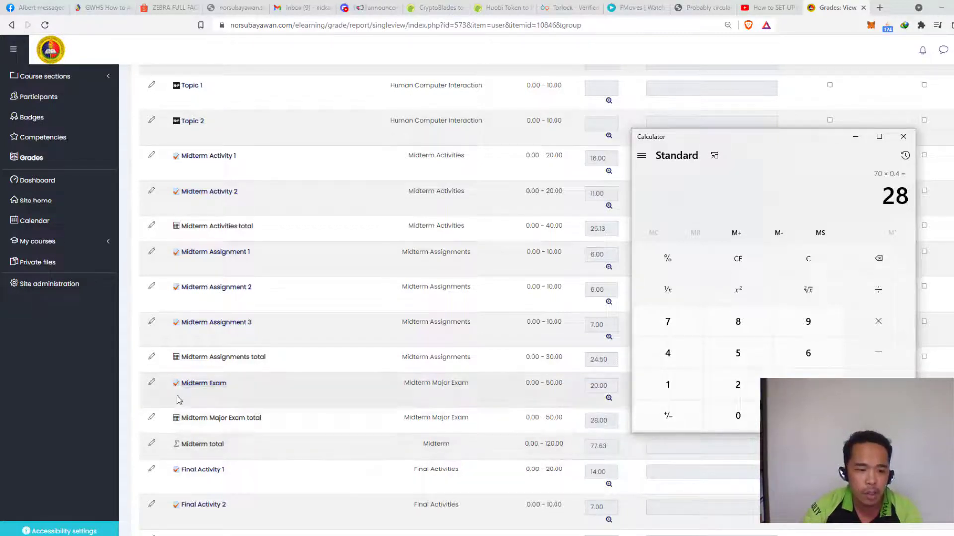
- Compare the student's Midterm Major Exam total with the Calculator result, and put Calculator away
left_click(855, 137)
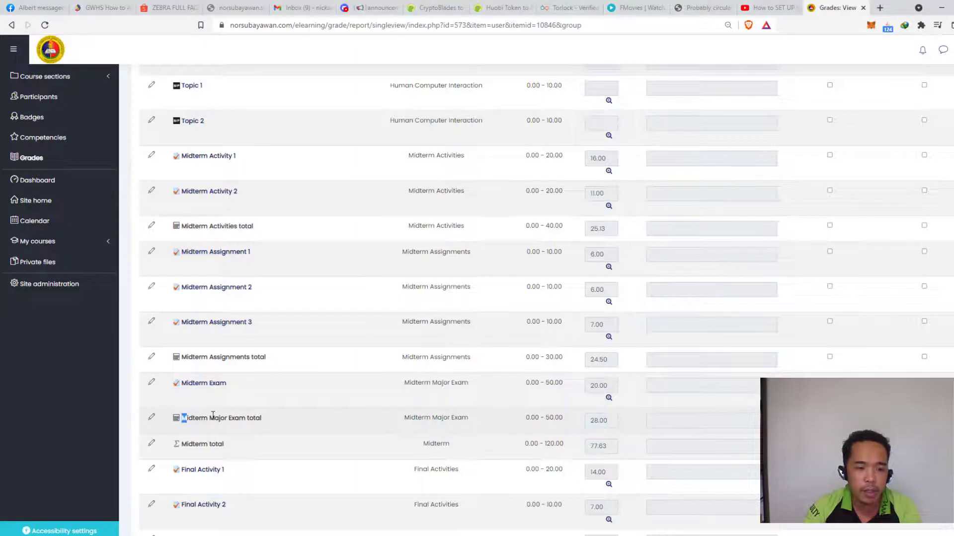
left_click_drag(181, 419, 951, 147)
left_click_drag(951, 114, 827, 130)
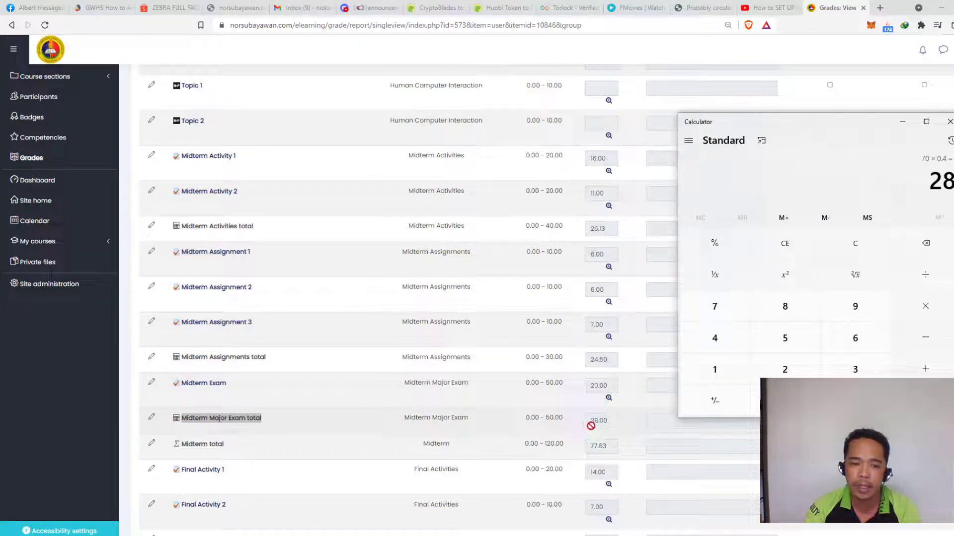
left_click_drag(851, 130, 953, 149)
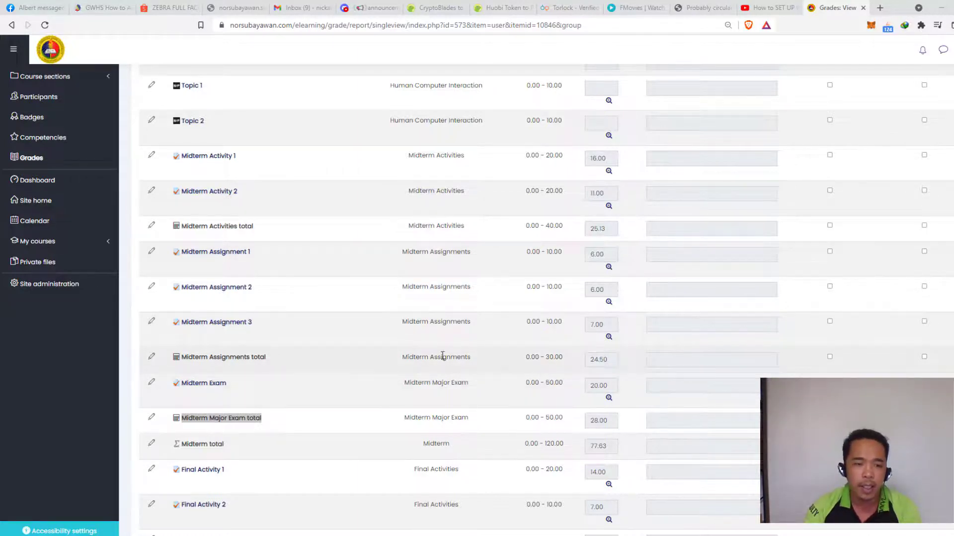
- Return to the gradebook setup and consult the grading system image in Photos for the midterm grade structure
scroll(345, 326, "up", 5)
left_click(184, 201)
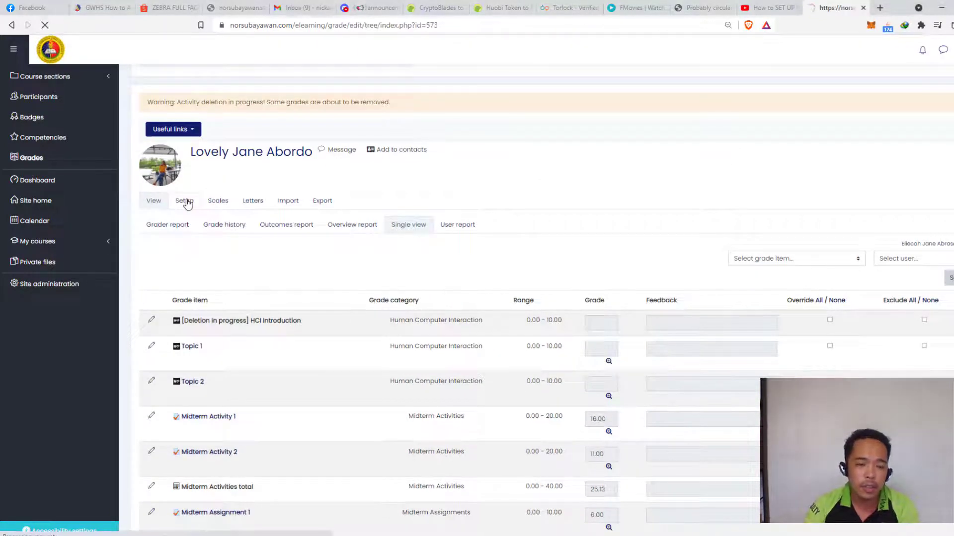
scroll(419, 386, "down", 1)
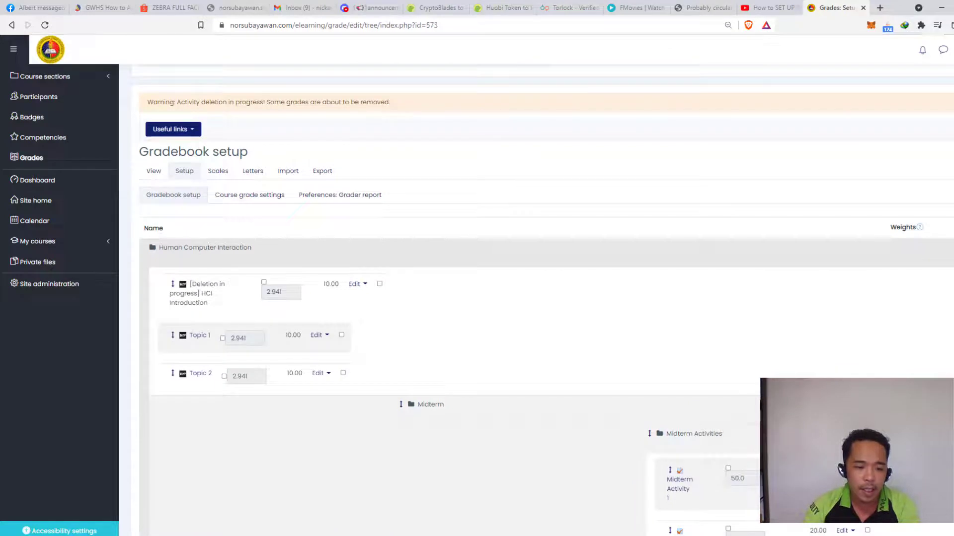
key("alt+Tab")
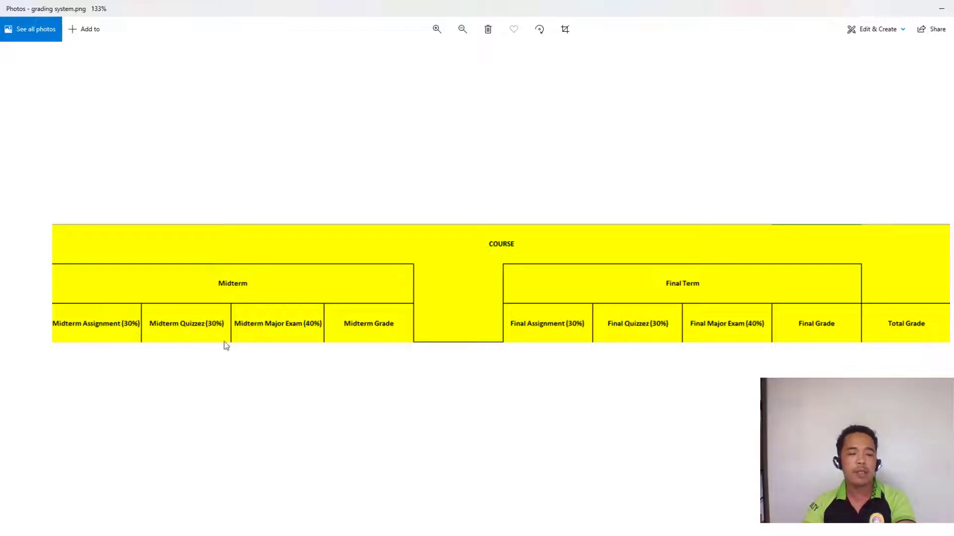
left_click(940, 13)
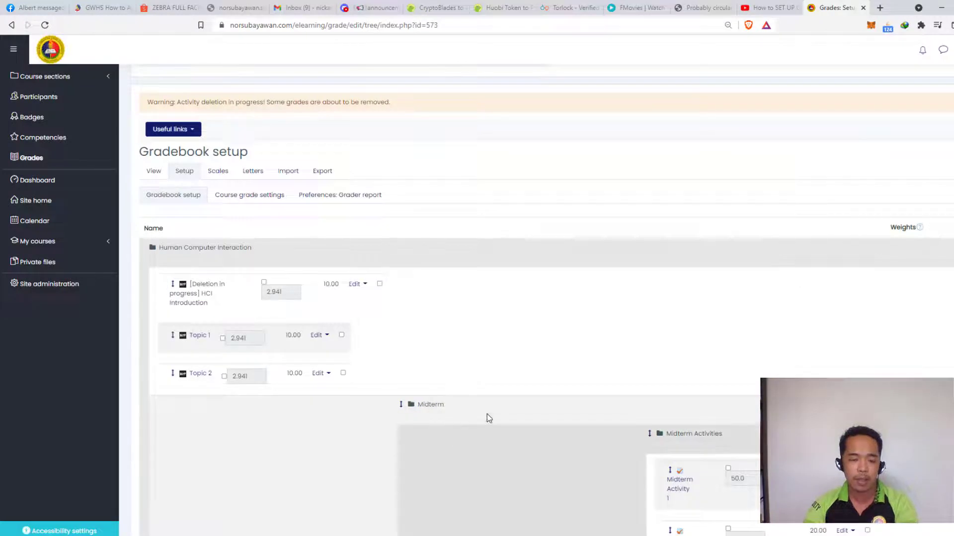
- Open the calculation form of the Midterm total from the gradebook setup and bring its ID number list into view
scroll(609, 366, "down", 5)
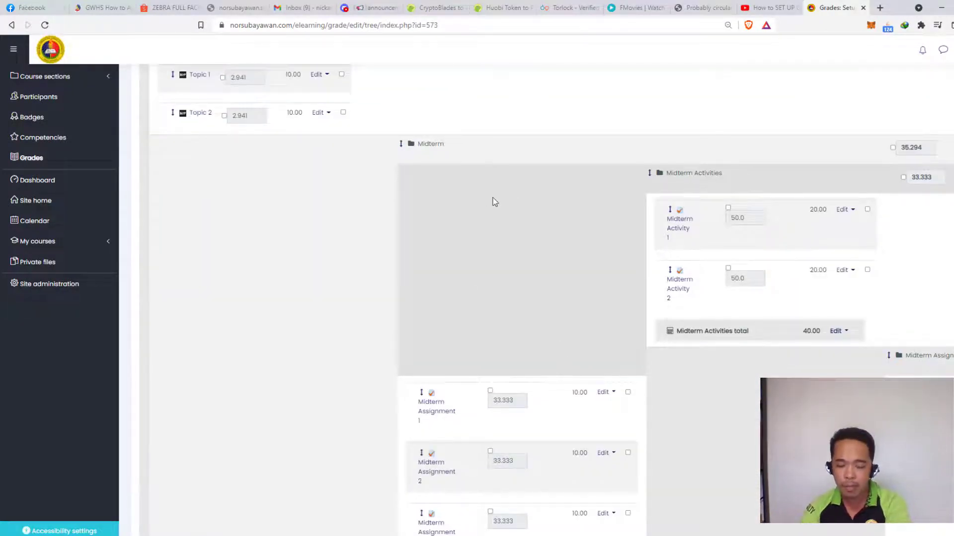
scroll(734, 327, "down", 6)
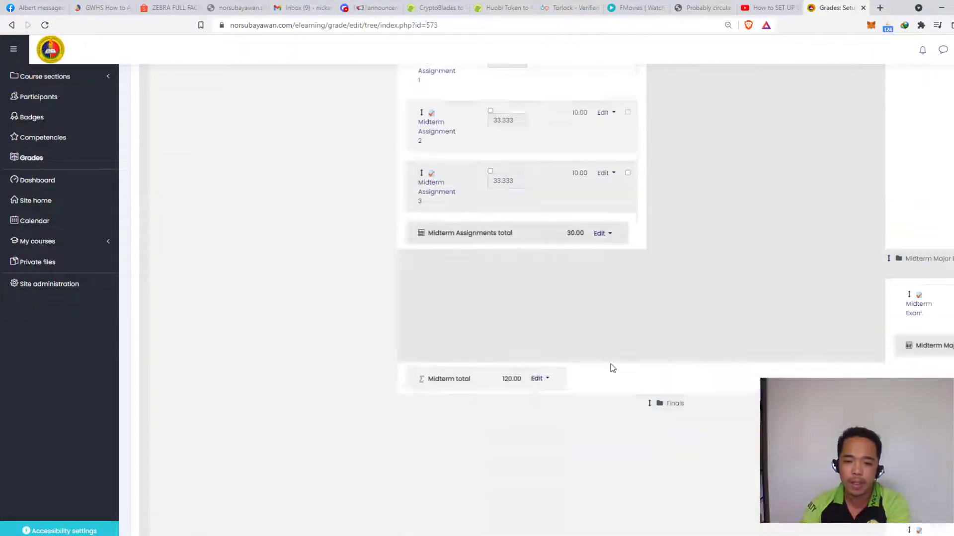
scroll(613, 368, "down", 2)
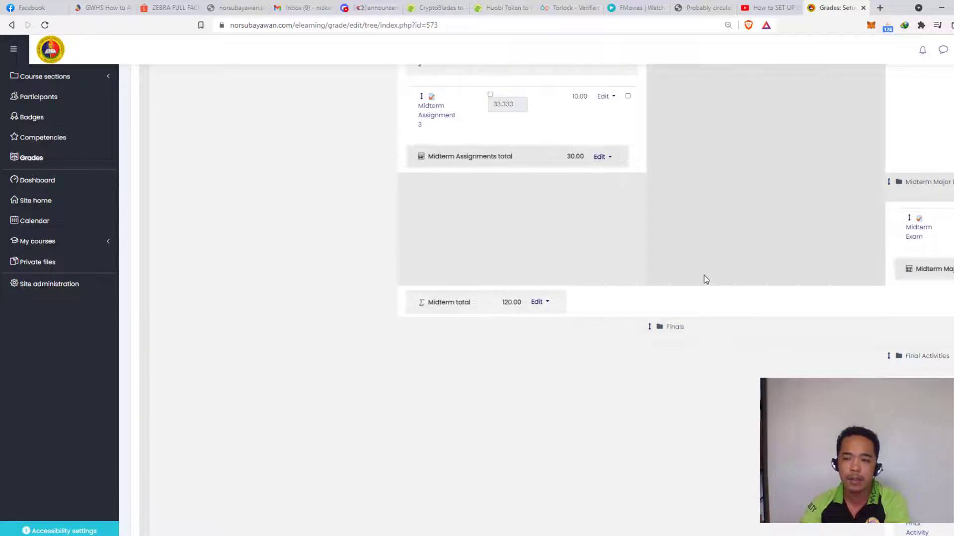
scroll(614, 277, "right", 5)
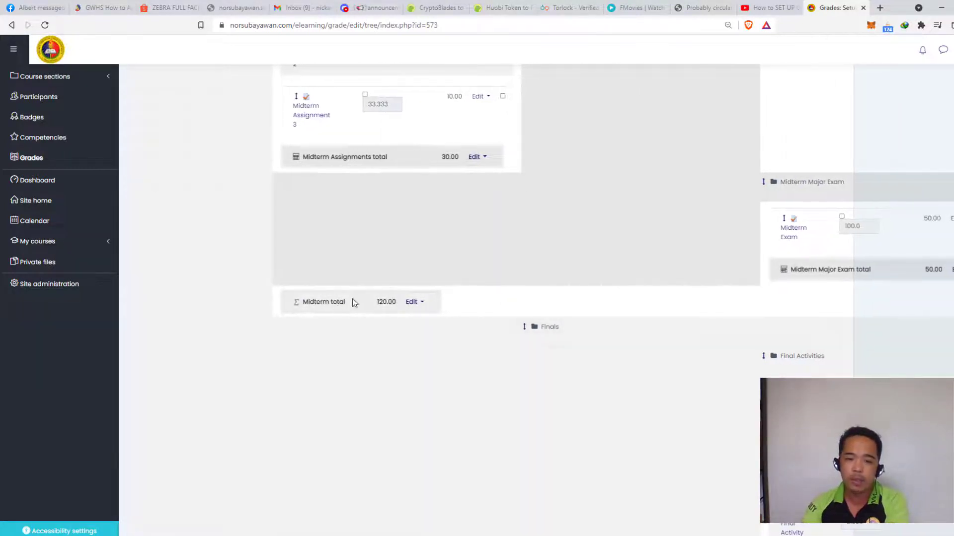
left_click(420, 304)
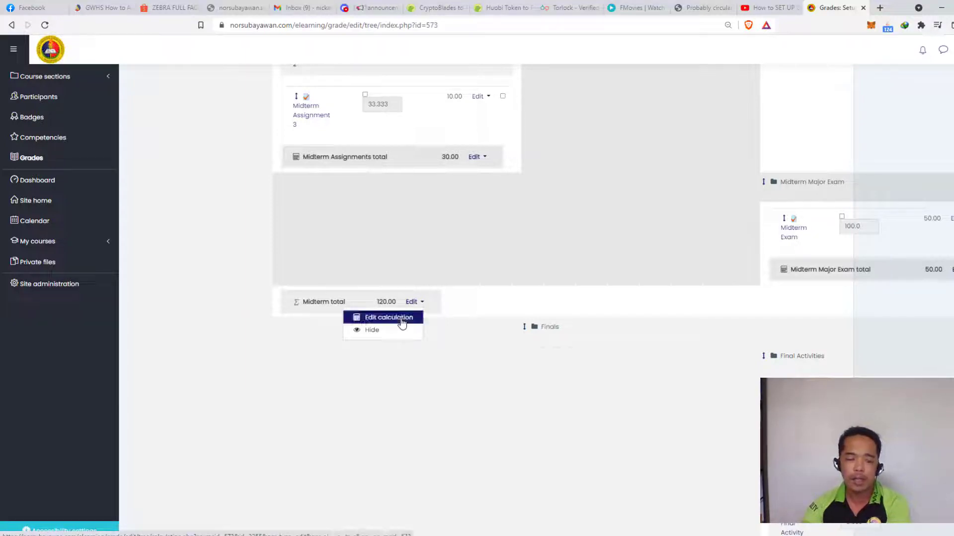
left_click(402, 322)
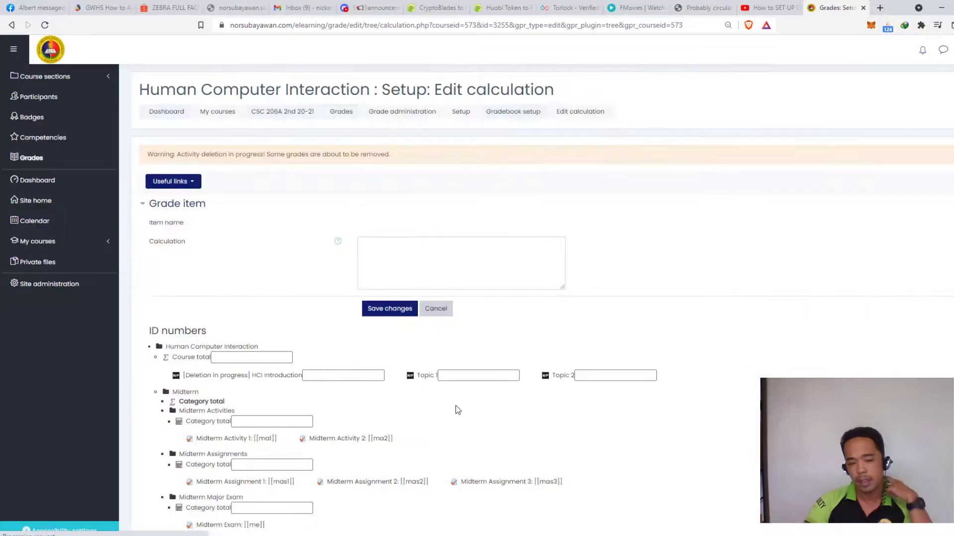
scroll(319, 344, "down", 1)
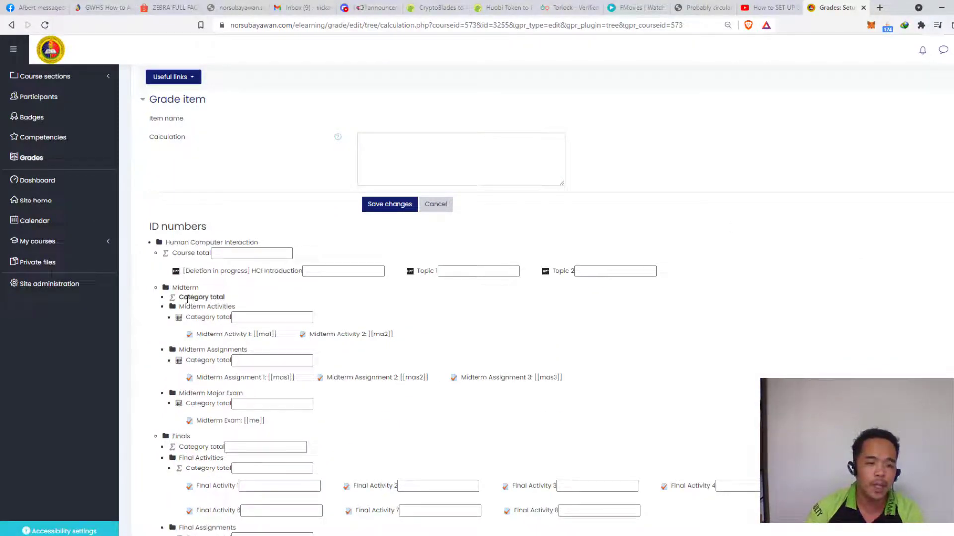
- Enter matotal as the ID number of the Midterm Activities category total
mouse_move(185, 297)
left_mouse_down()
mouse_move(204, 298)
mouse_move(195, 298)
left_mouse_up()
left_click(197, 300)
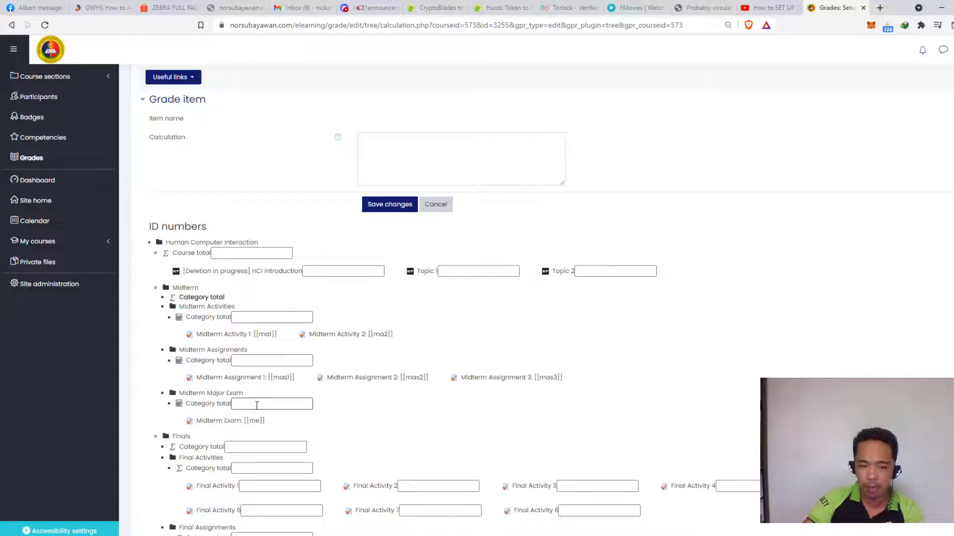
left_click(264, 318)
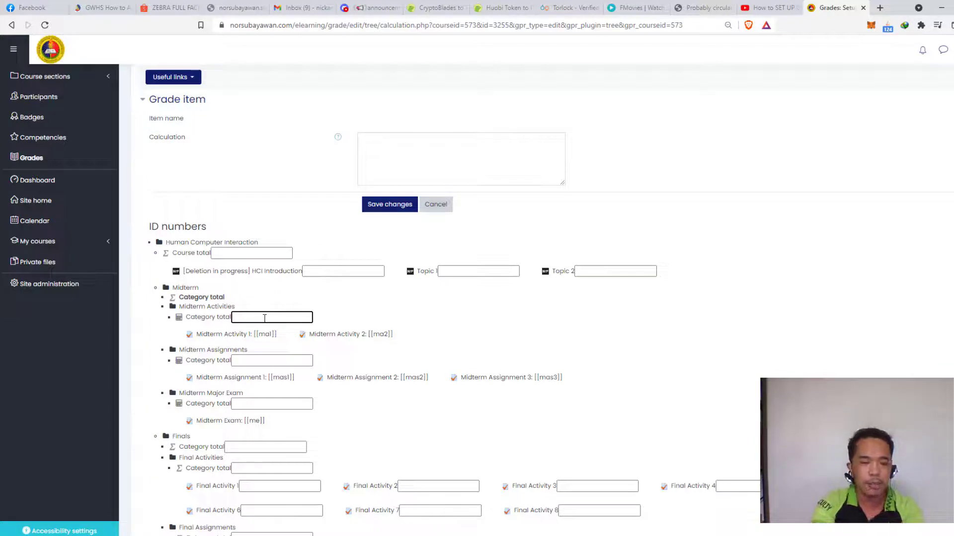
type("ma")
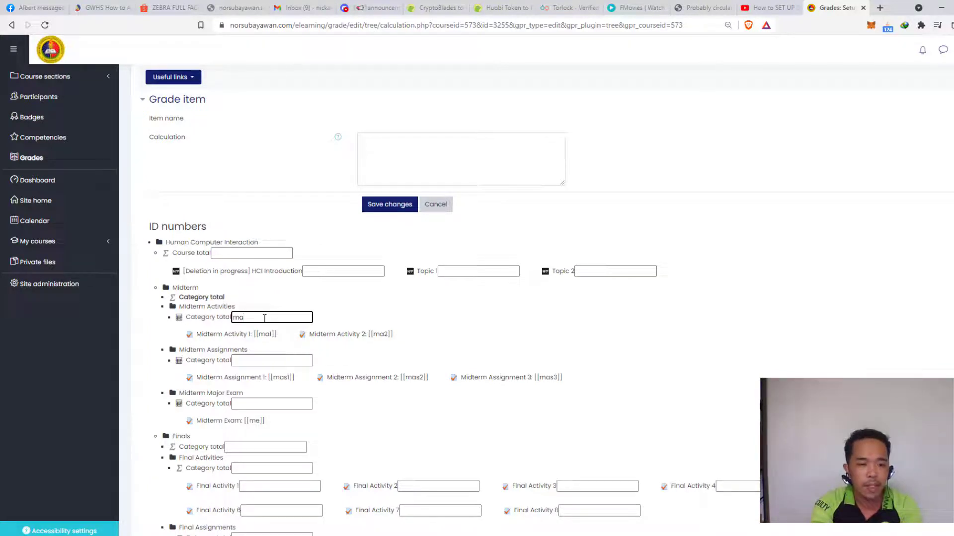
type("tot")
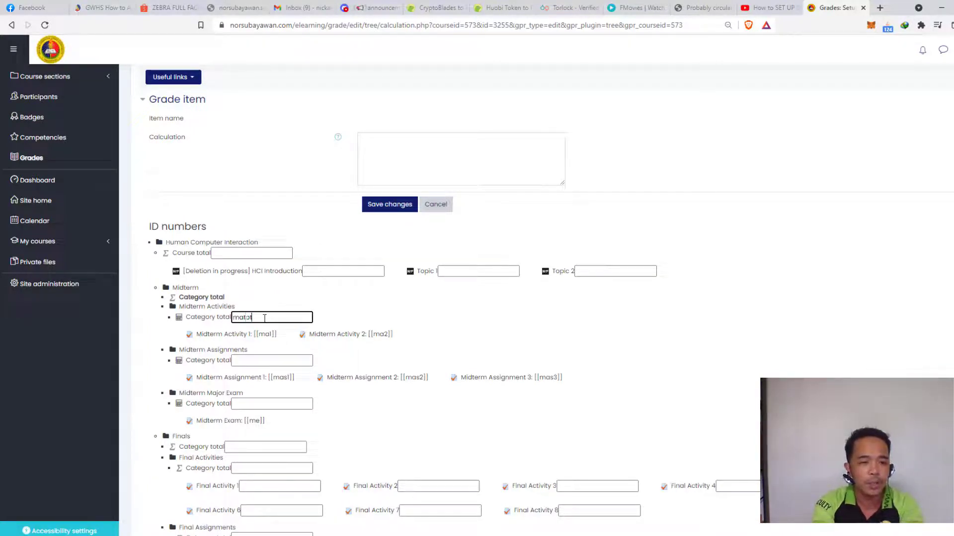
type("al")
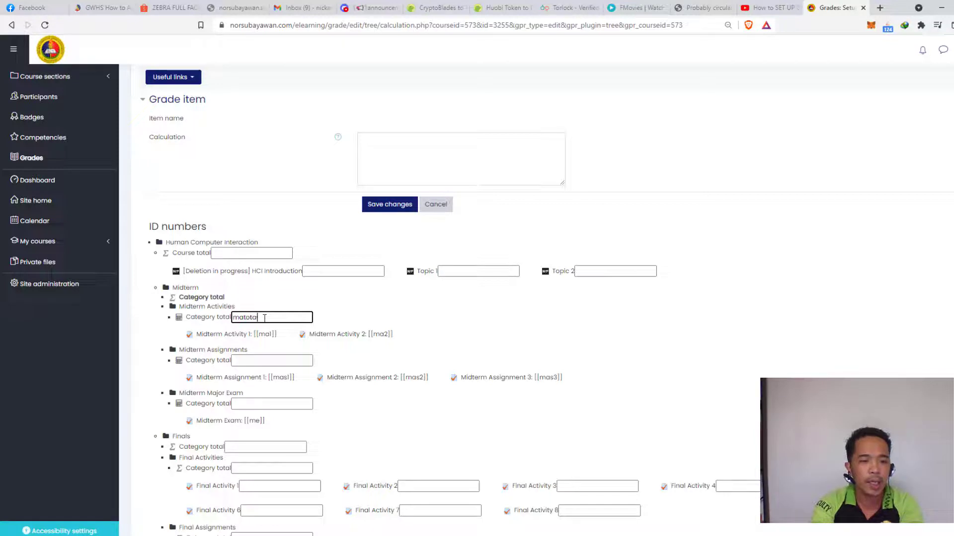
- Enter the ID numbers mastotal for the Midterm Assignments total and metotal for the Midterm Major Exam total, and submit them
left_click(255, 361)
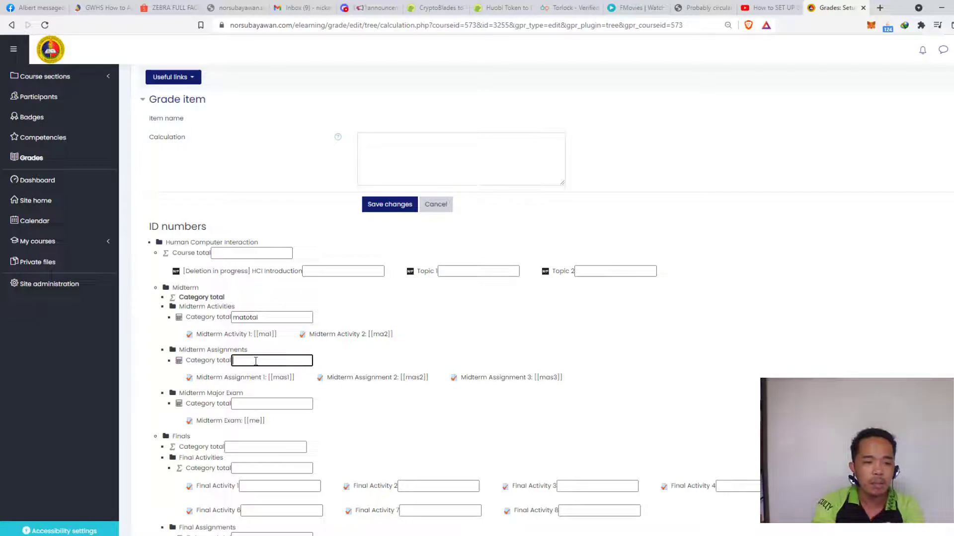
type("mas")
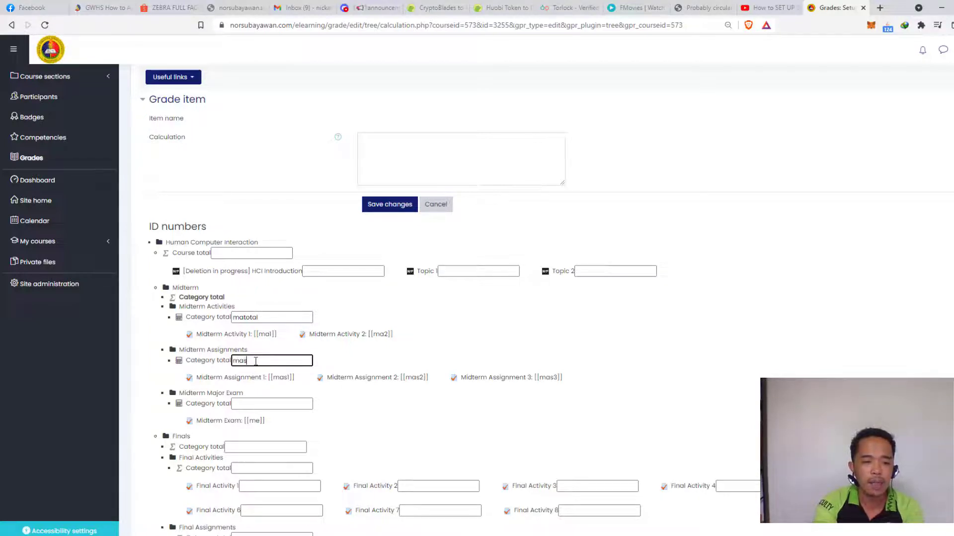
type("total")
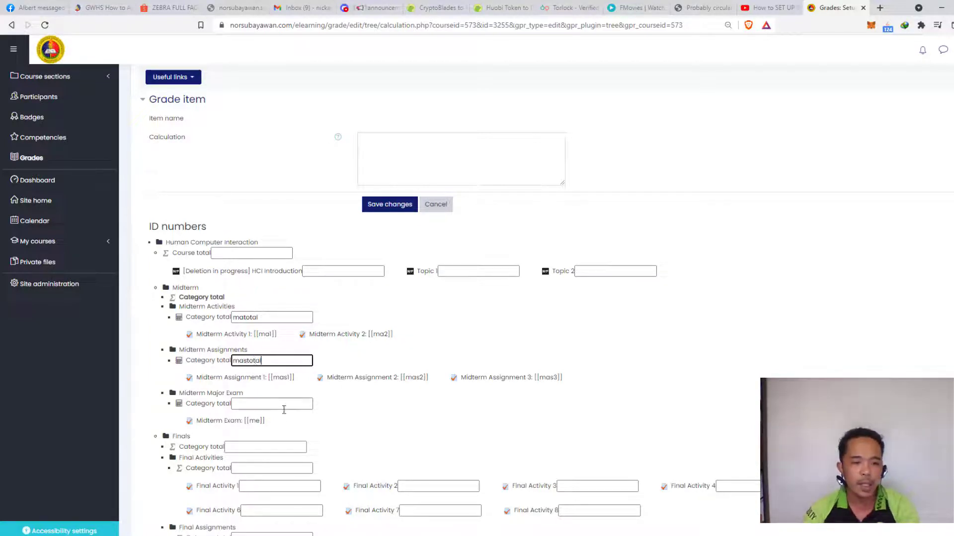
left_click(279, 406)
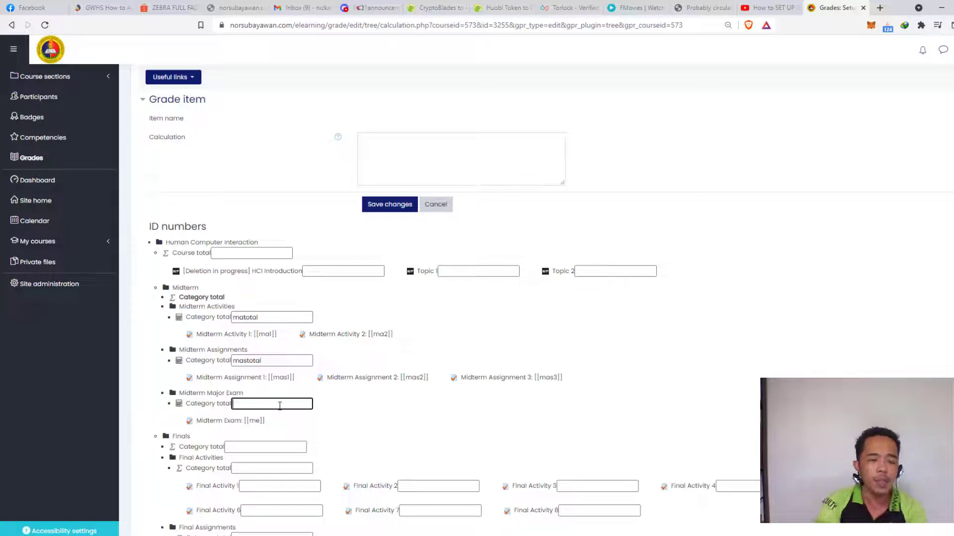
type("me")
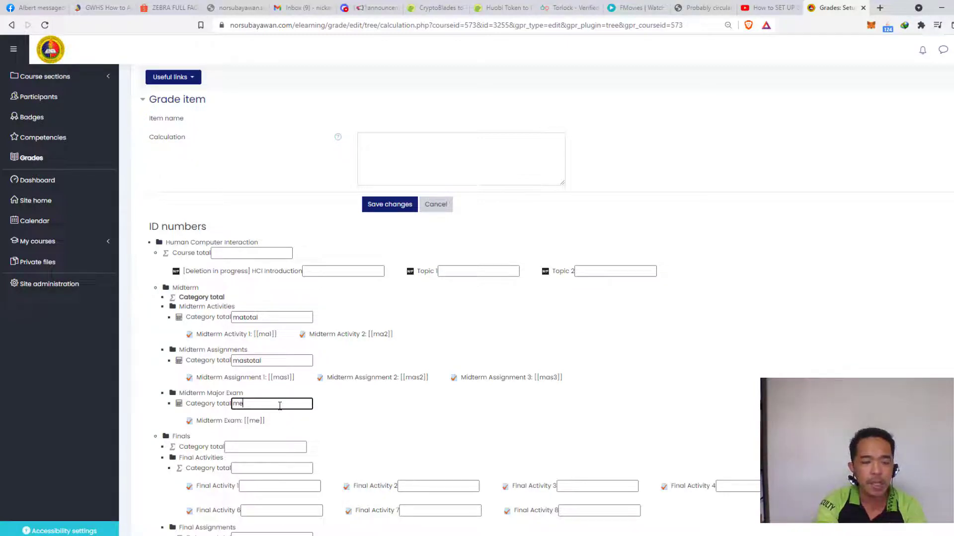
type("total")
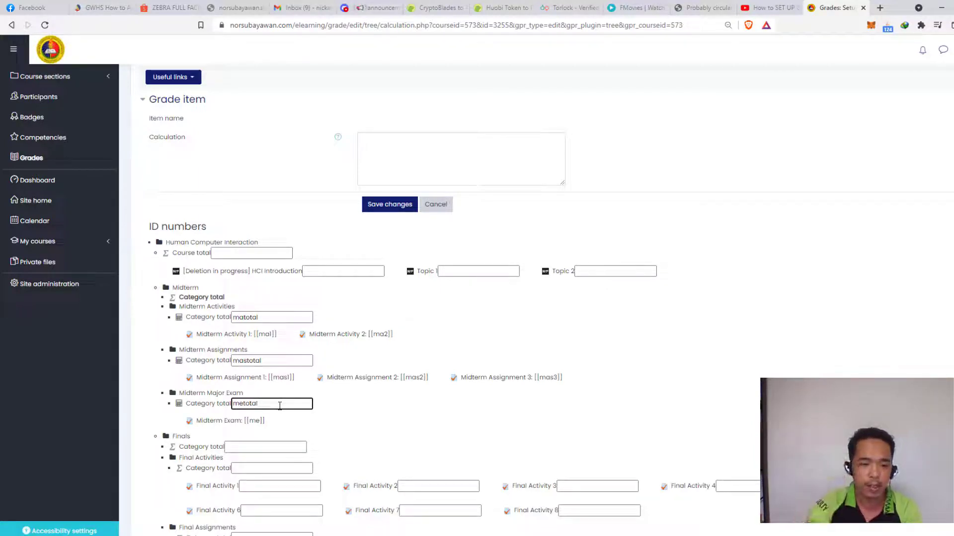
key("Return")
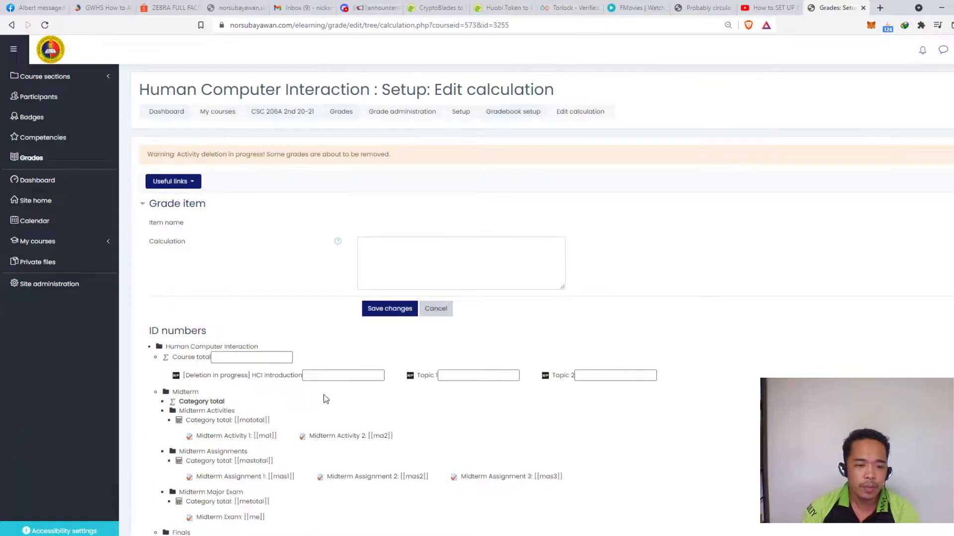
- Begin the Midterm total's calculation with =[[matotal]], copying the reference from the Midterm Activities category total
scroll(325, 399, "down", 2)
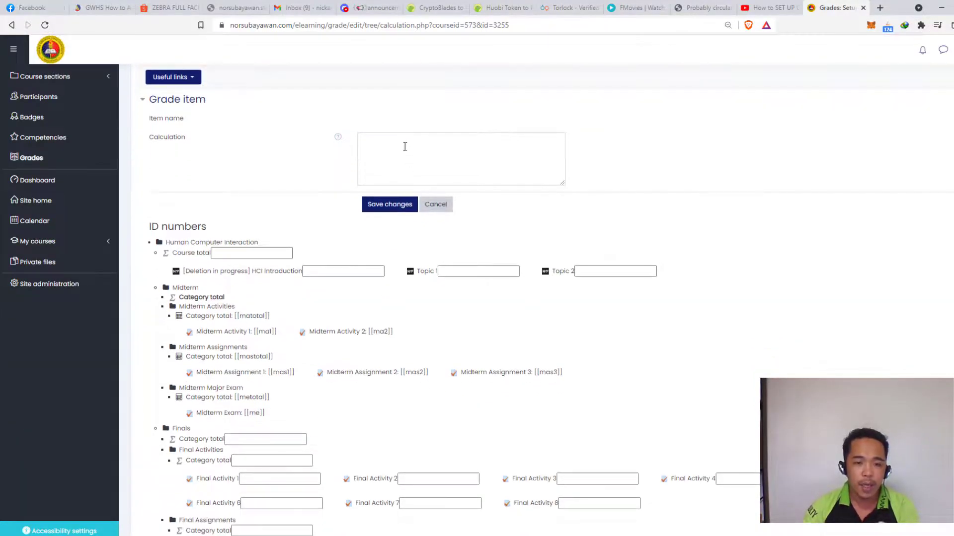
left_click(405, 146)
type("=")
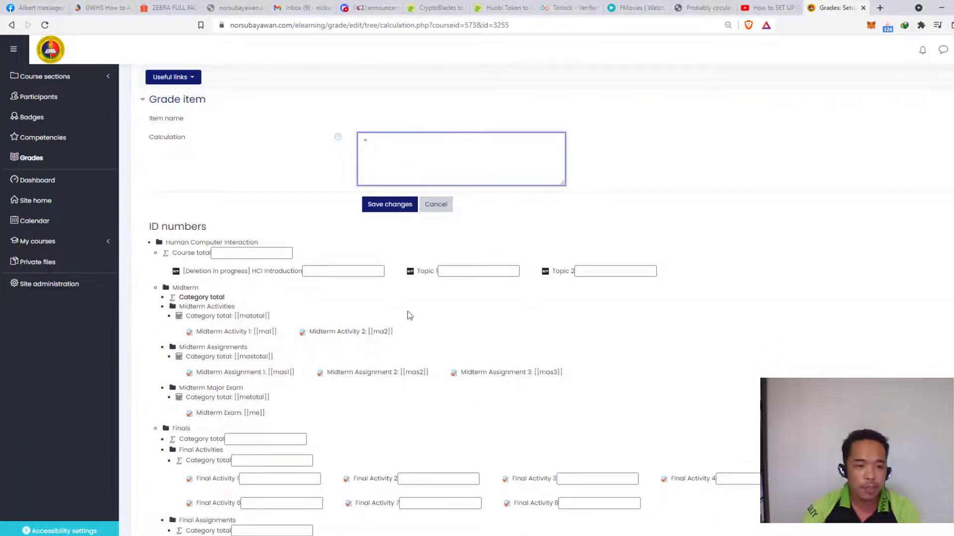
left_click_drag(270, 316, 234, 316)
key("ctrl+c")
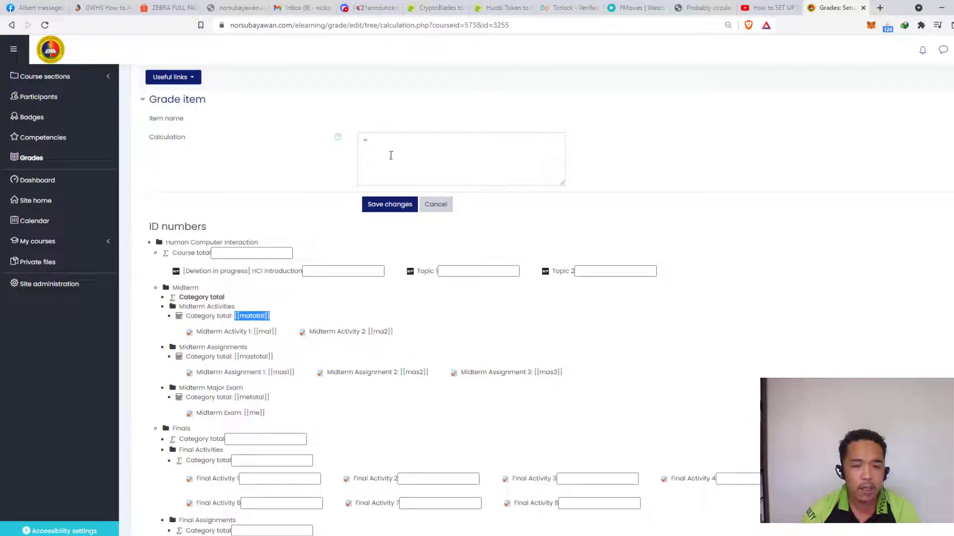
left_click(391, 155)
key("ctrl+v")
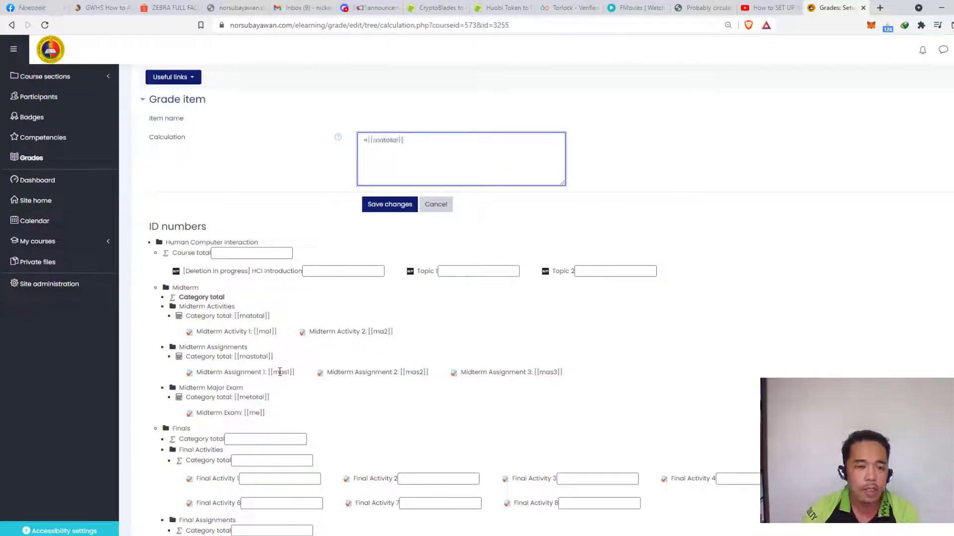
- Extend the calculation with +[[mastotal]], using the ID reference of the Midterm Assignments category total
type("+")
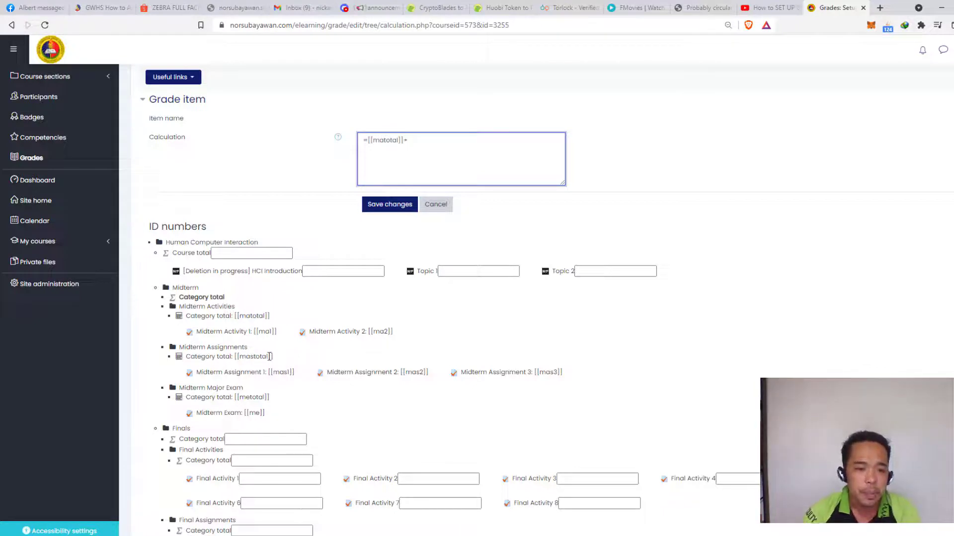
left_click_drag(273, 357, 236, 360)
key("ctrl+c")
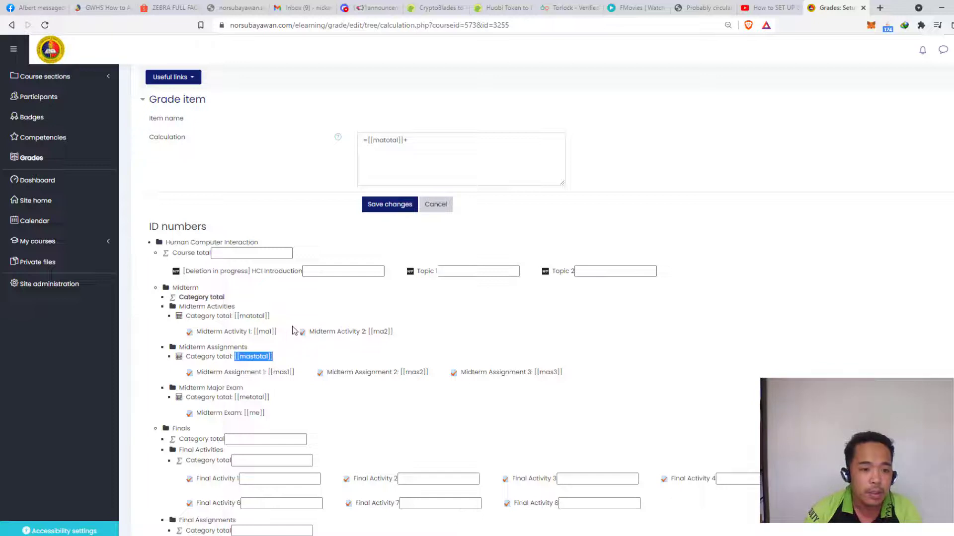
left_click(419, 152)
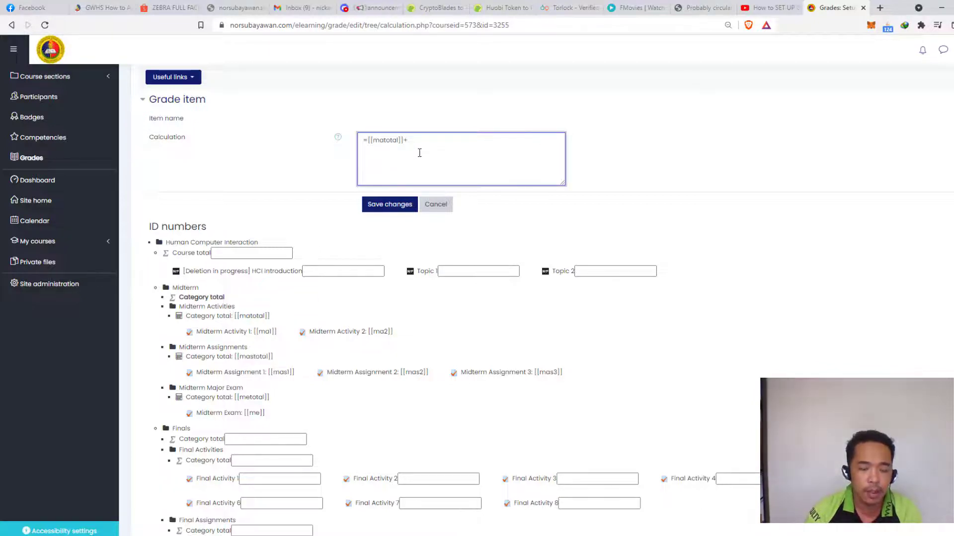
key("ctrl+v")
- Complete the calculation with +[[metotal]], save it, and continue past the grade recalculation to the gradebook setup
type("+")
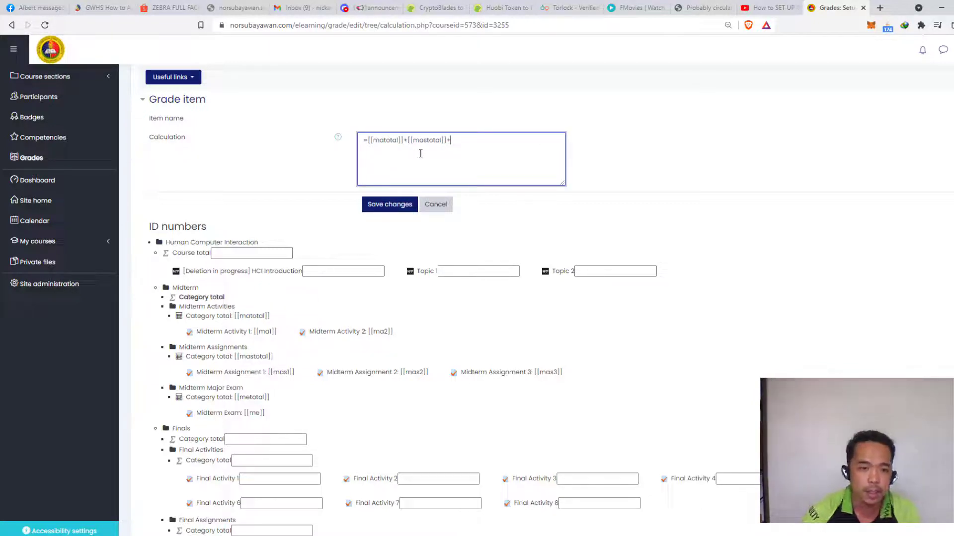
left_click_drag(270, 397, 235, 396)
key("ctrl+c")
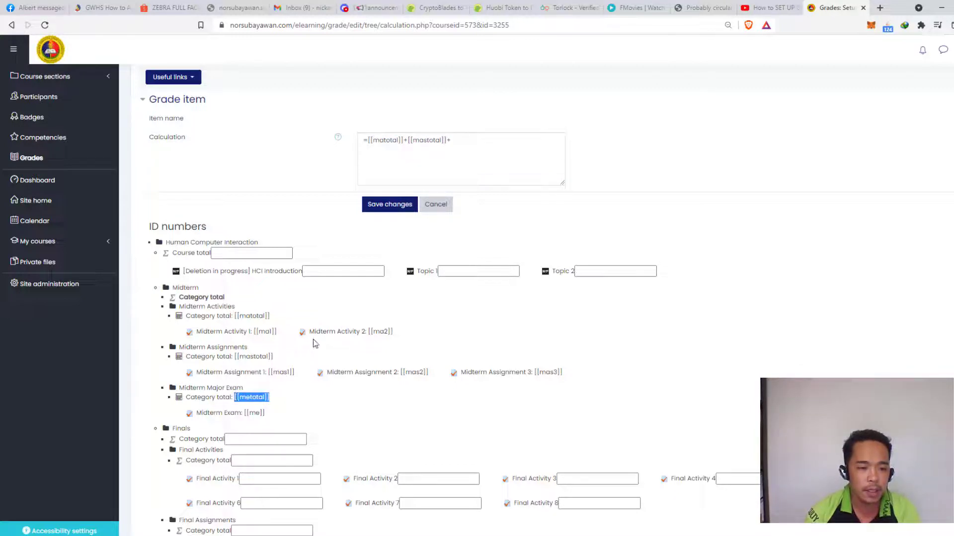
left_click(469, 149)
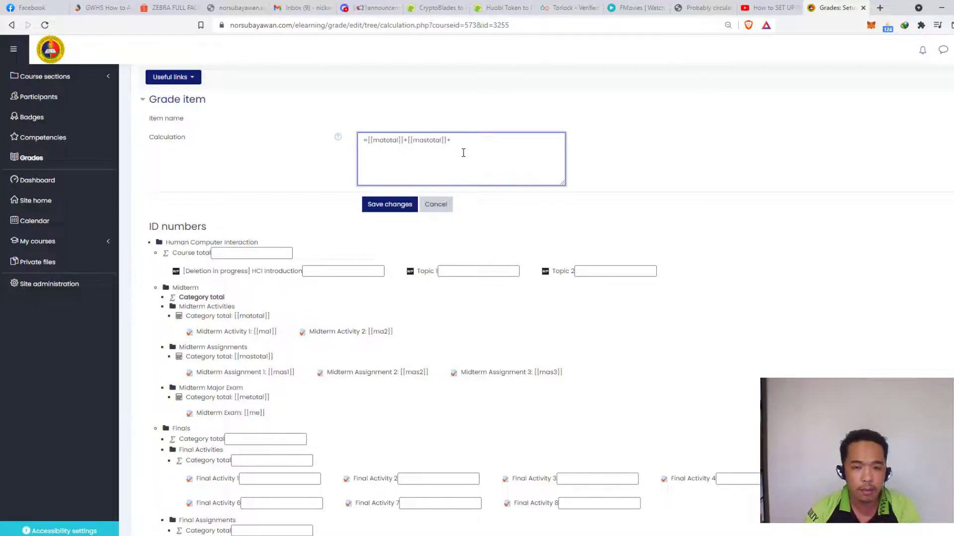
key("ctrl+v")
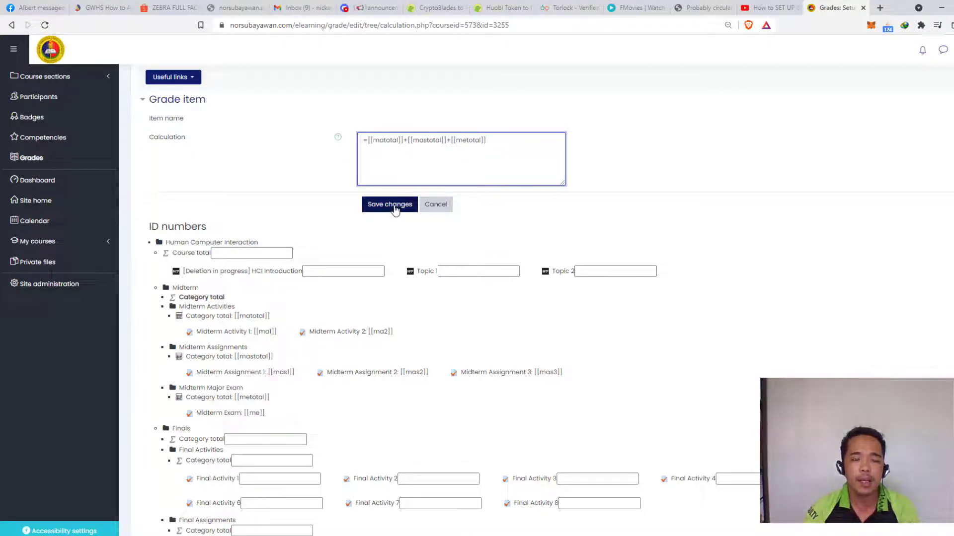
left_click(395, 208)
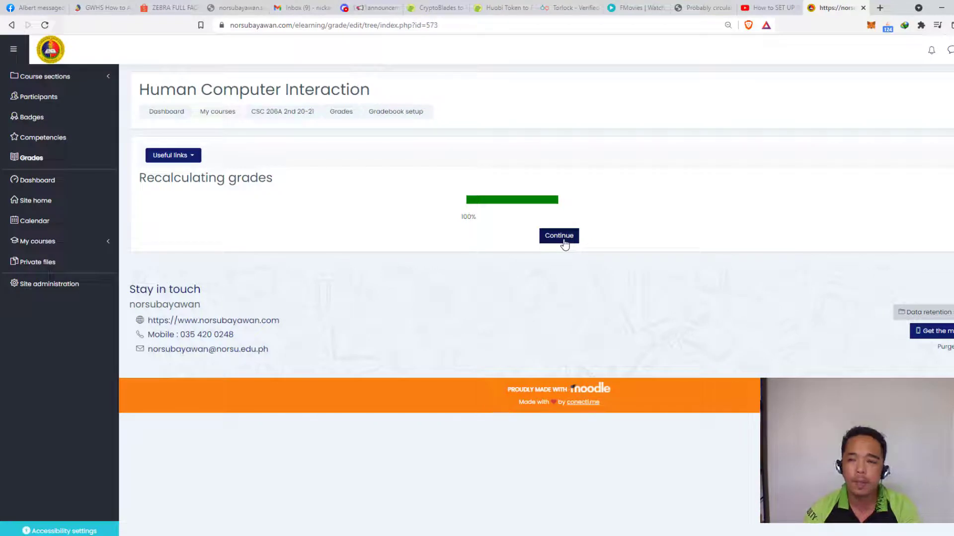
left_click(564, 243)
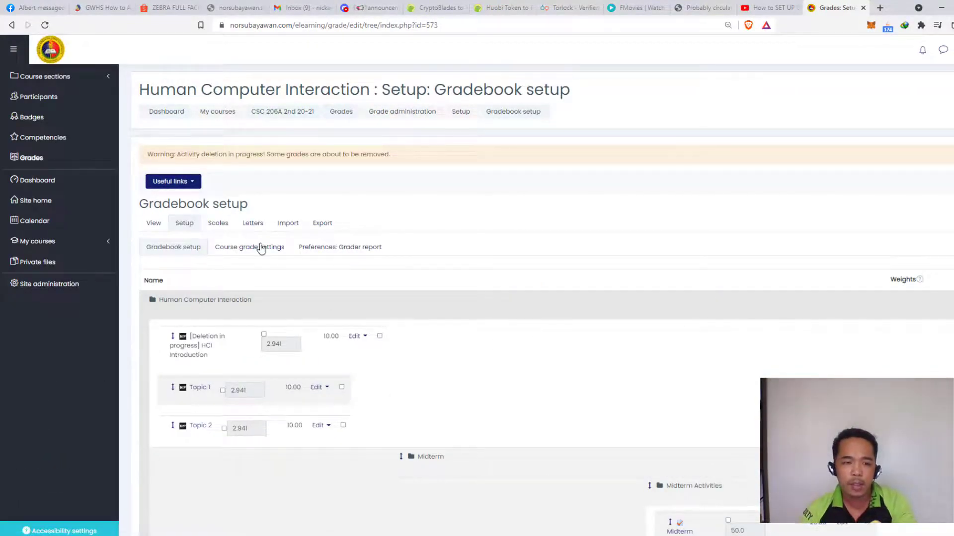
- Open the Midterm category total in single view from the grader report and review the students' grades
left_click(152, 227)
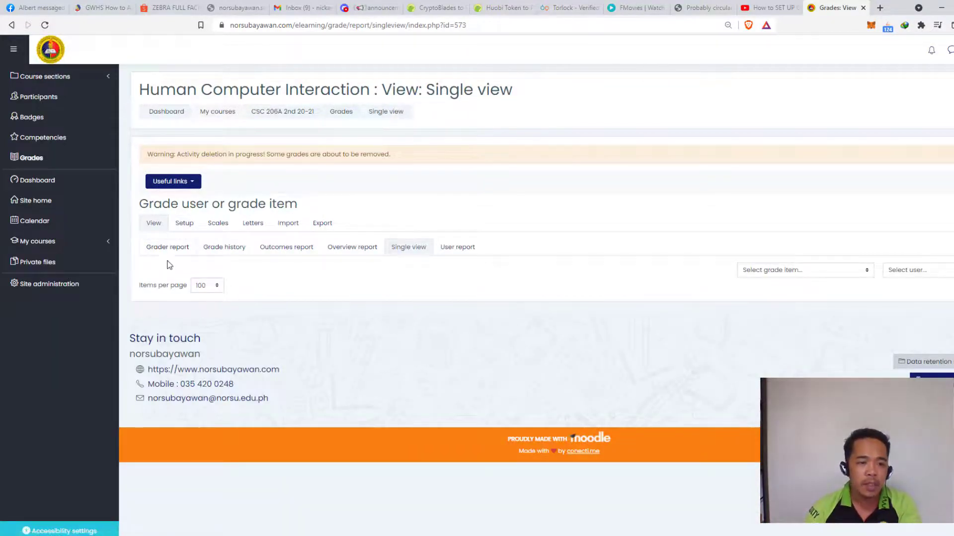
left_click(157, 252)
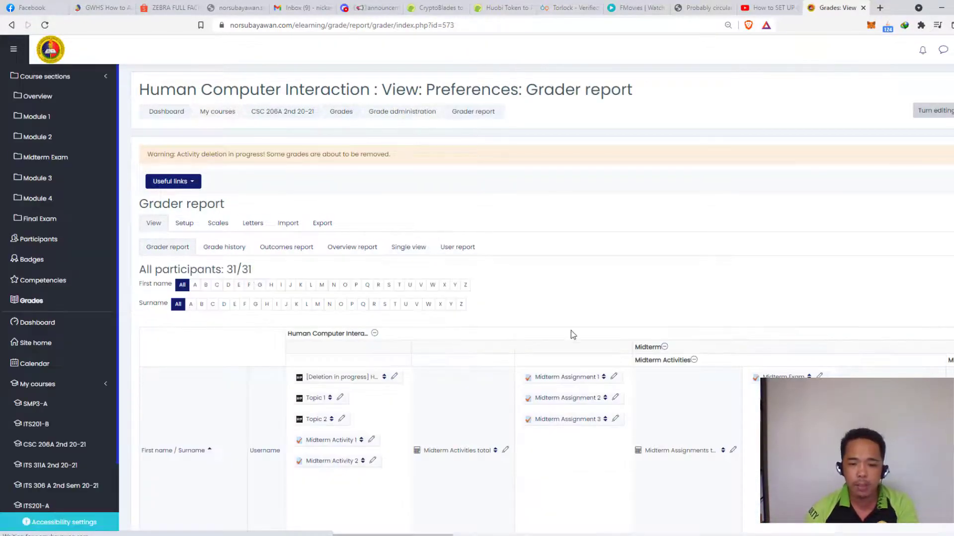
scroll(481, 305, "right", 5)
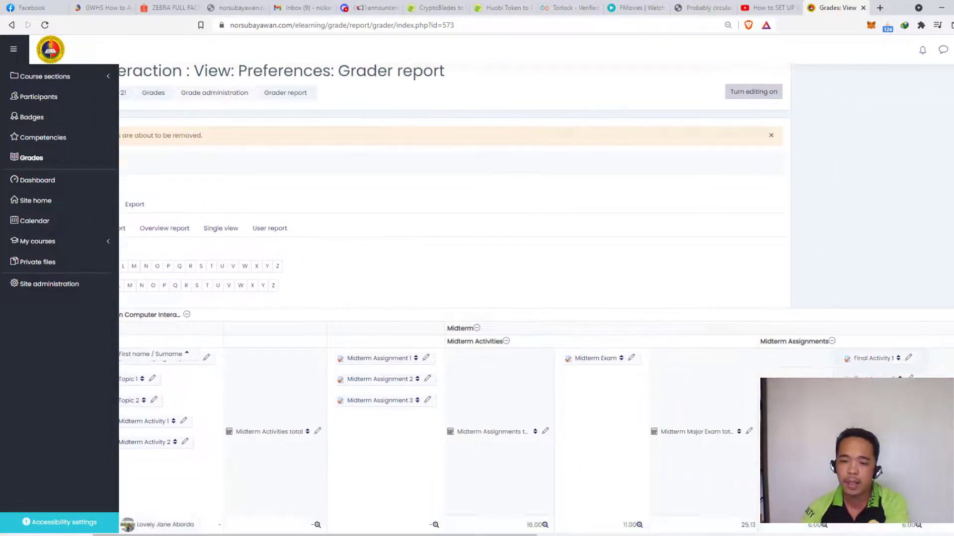
scroll(482, 305, "down", 1)
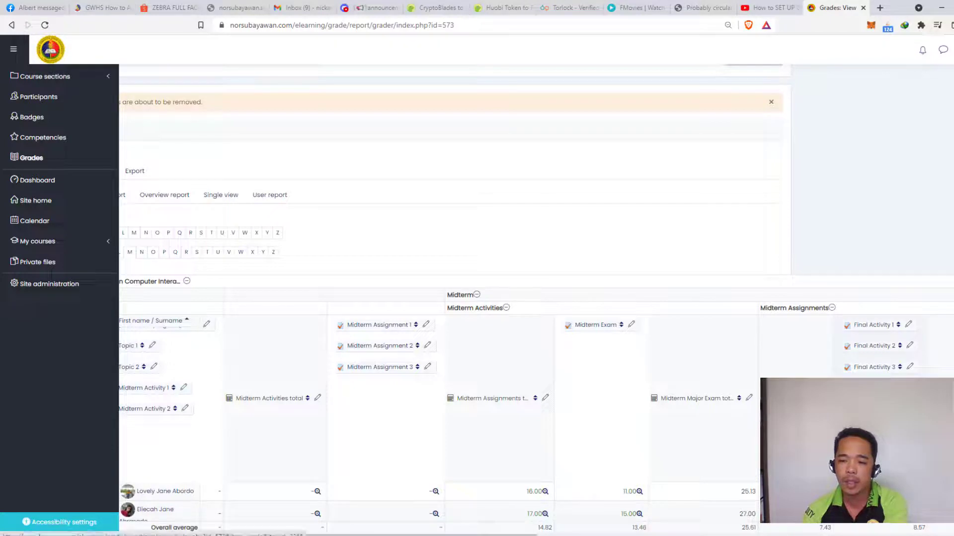
left_click(317, 492)
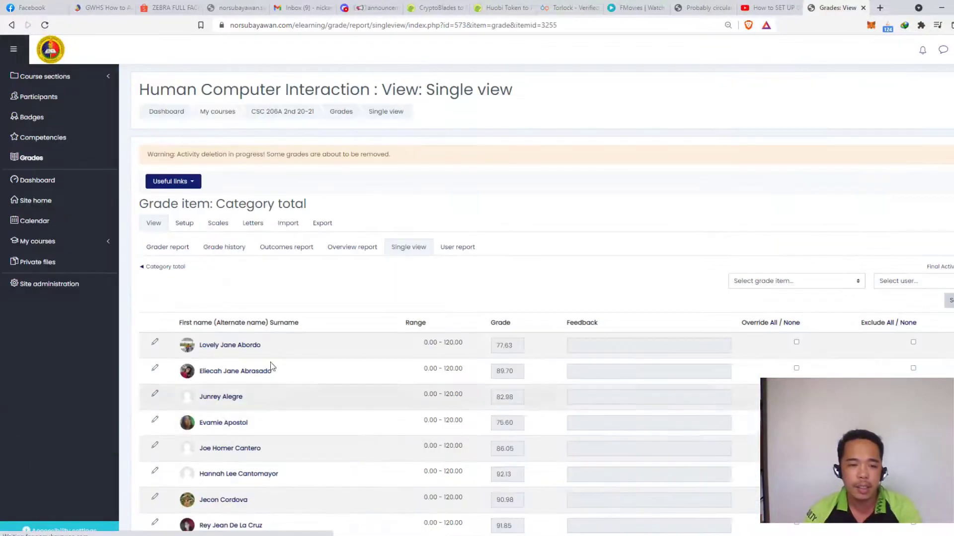
scroll(612, 383, "down", 5)
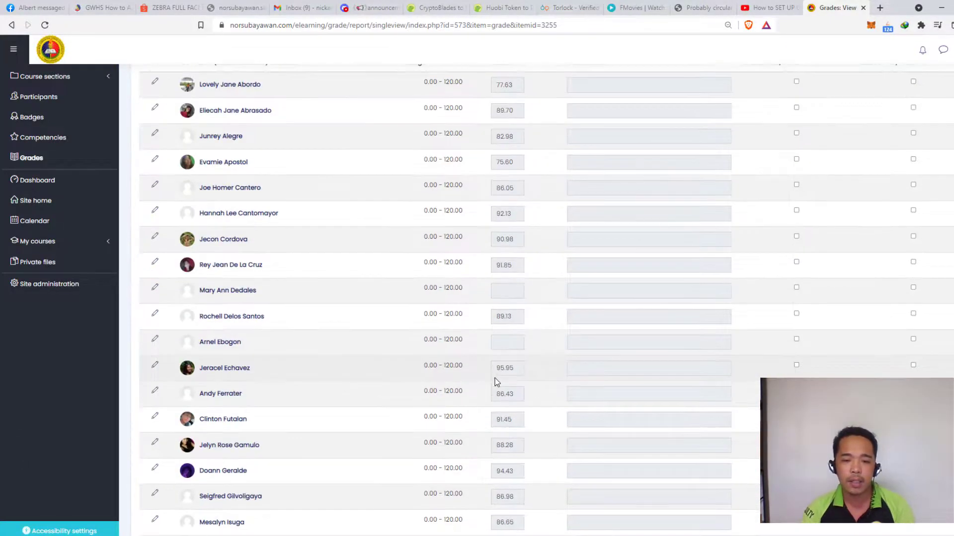
scroll(518, 284, "up", 3)
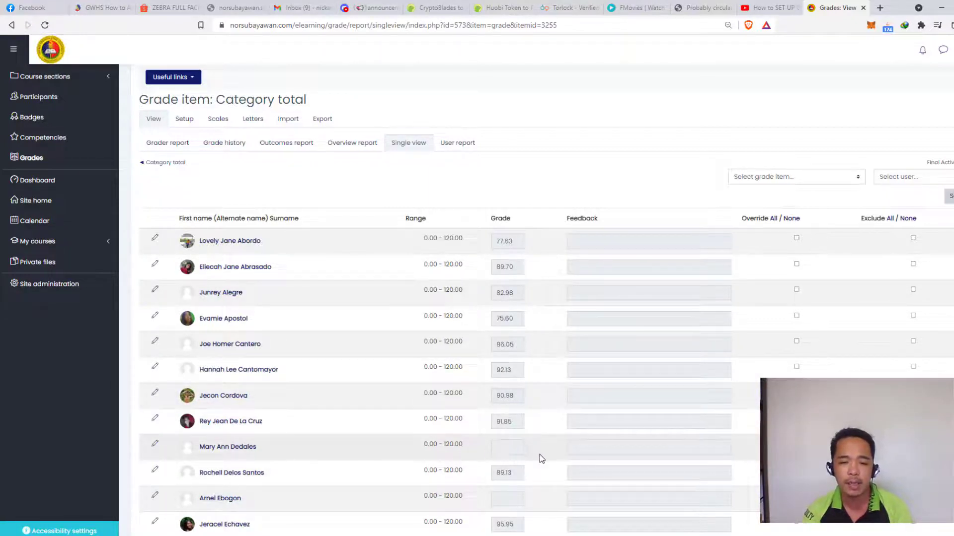
scroll(540, 457, "down", 2)
scroll(542, 452, "up", 3)
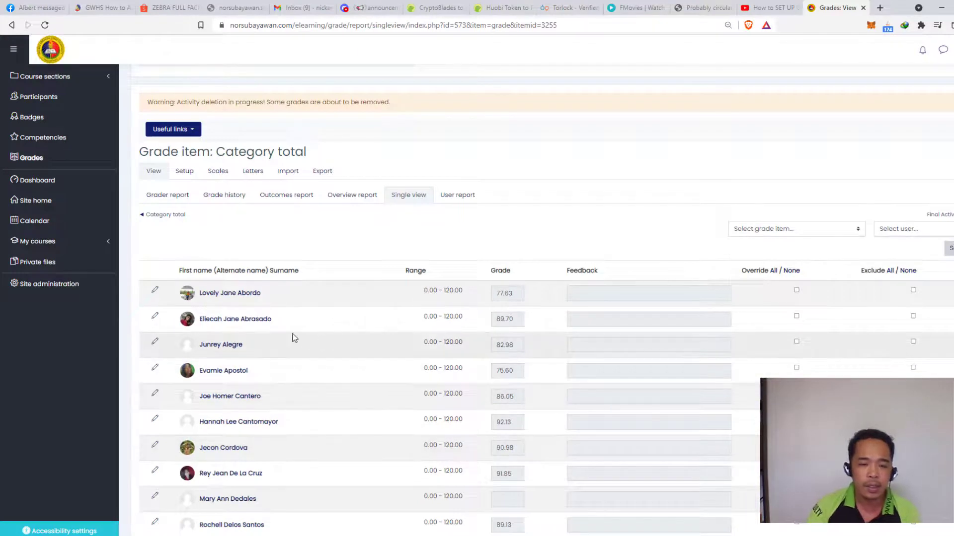
- Open the first listed student's grades in single view, and bring up a cleared Calculator beside them
left_click(155, 293)
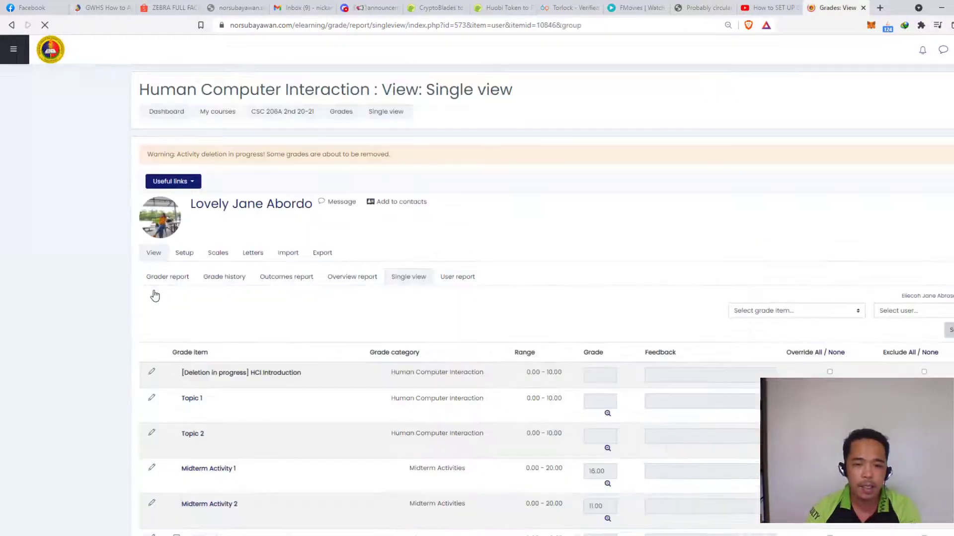
scroll(712, 356, "down", 2)
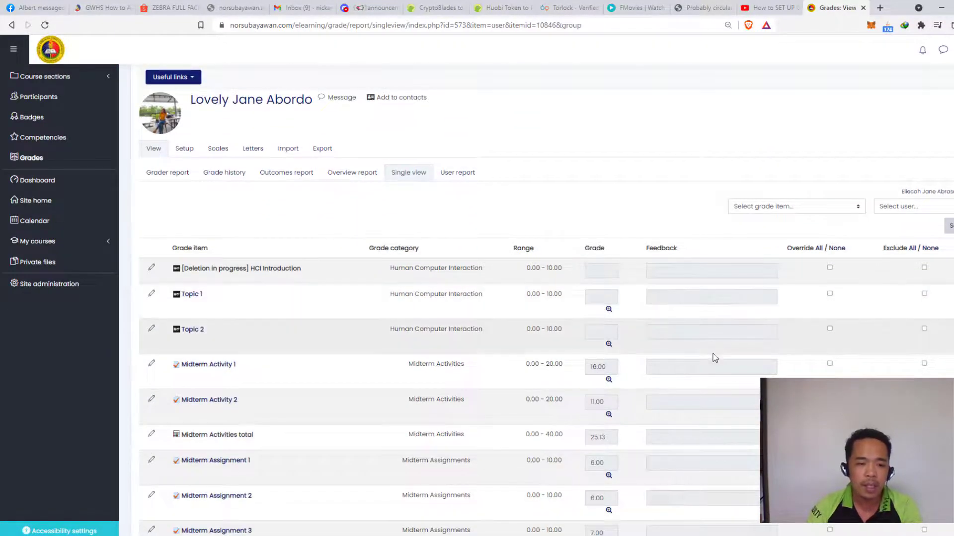
scroll(714, 357, "down", 1)
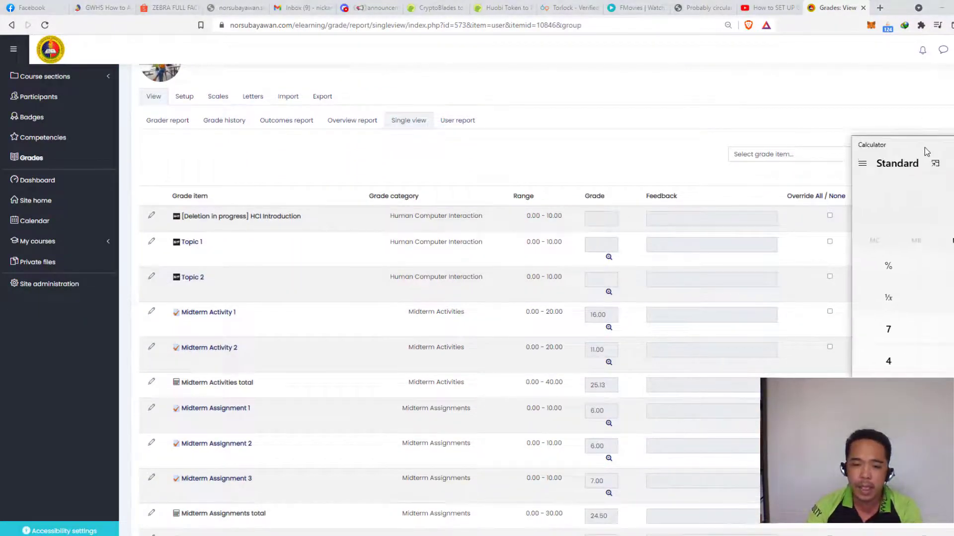
left_click_drag(926, 149, 828, 159)
scroll(184, 366, "down", 1)
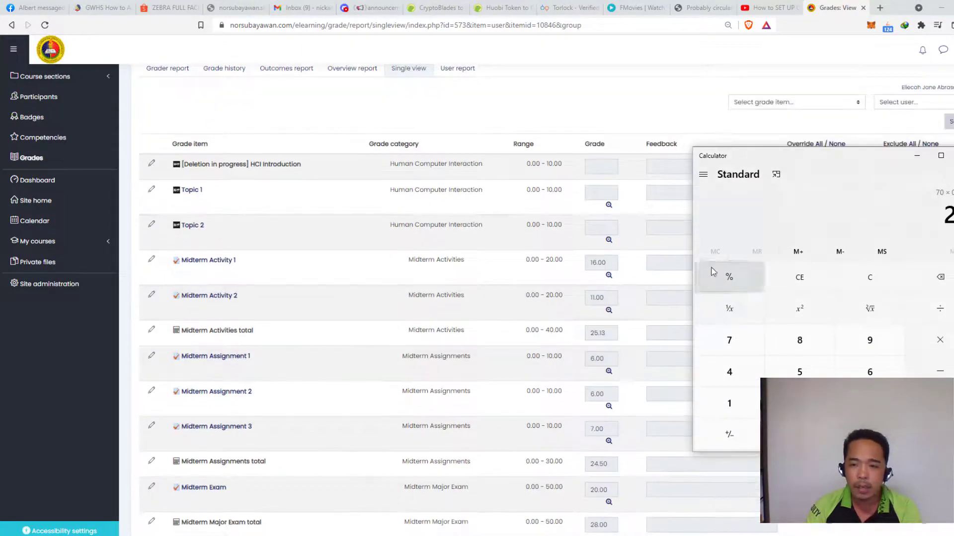
left_click(800, 277)
scroll(308, 274, "up", 1)
scroll(308, 273, "up", 2)
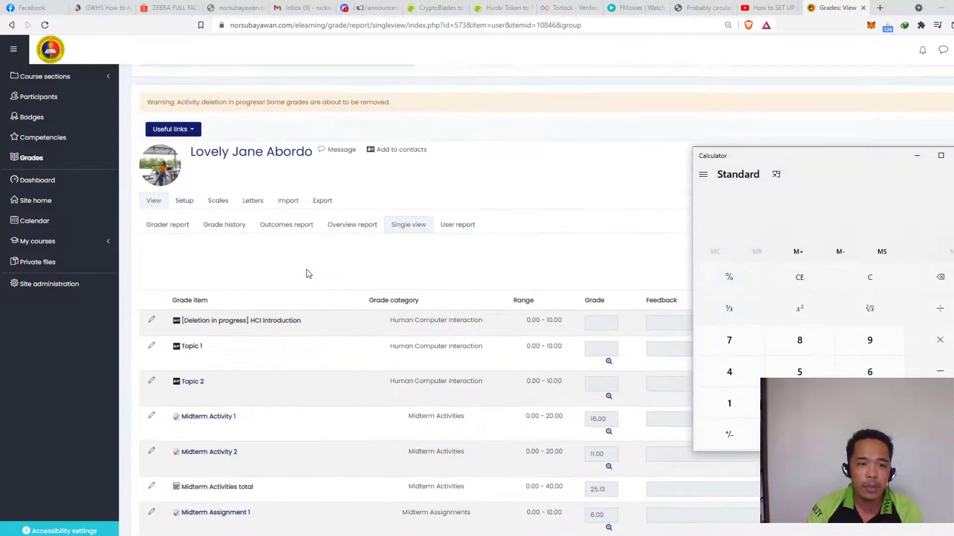
scroll(241, 394, "down", 3)
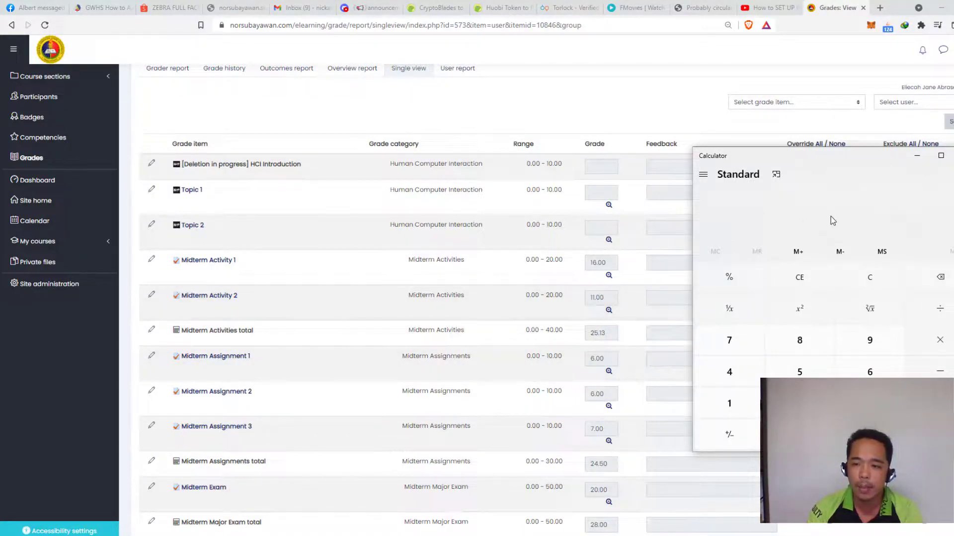
- Add the student's Midterm Activities, Assignments and Major Exam totals in Calculator as 25.13 + 24.5 + 28 to check the Midterm total
type("25.1")
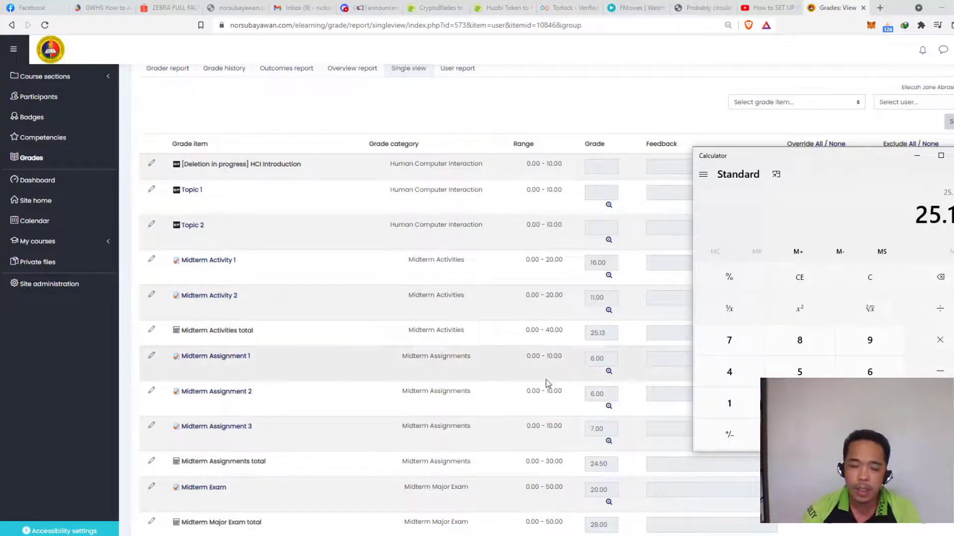
scroll(598, 434, "down", 1)
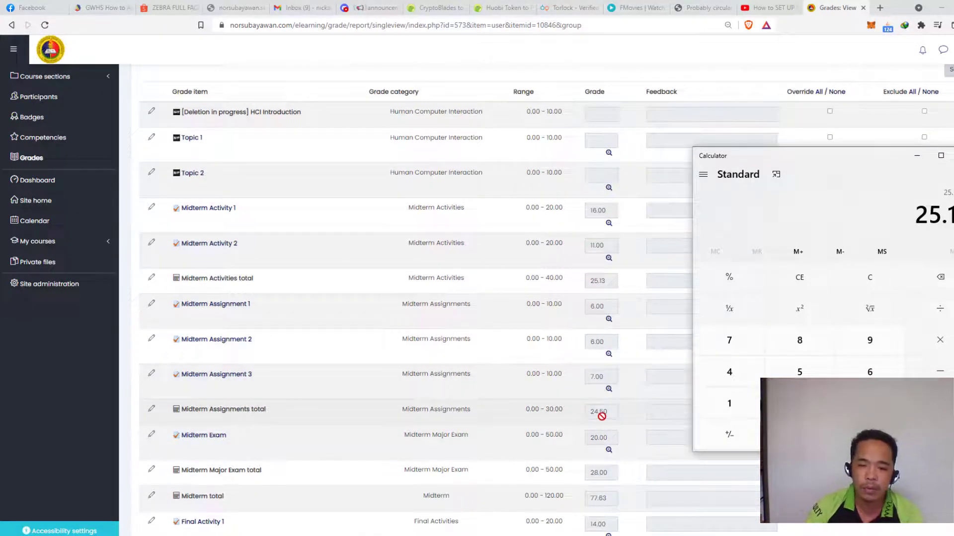
type("24.5")
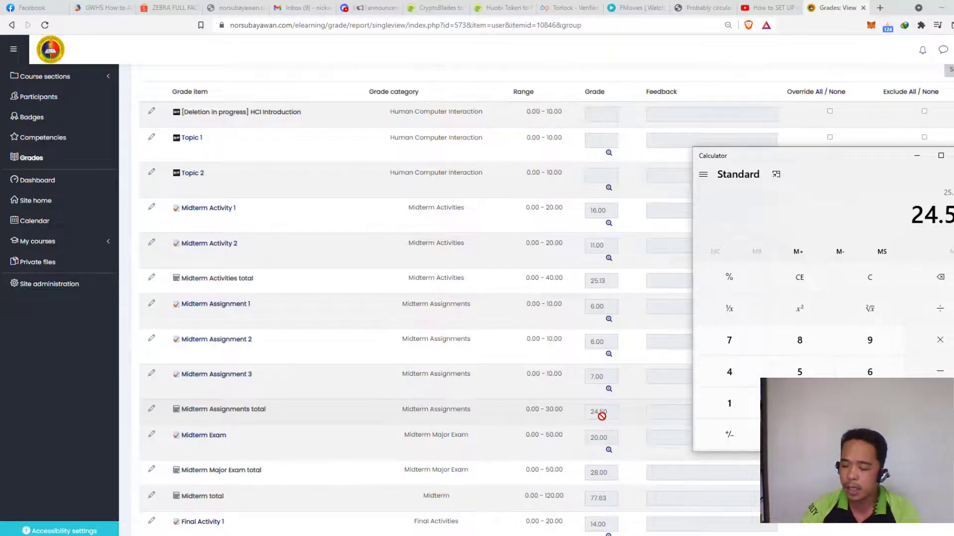
key("plus")
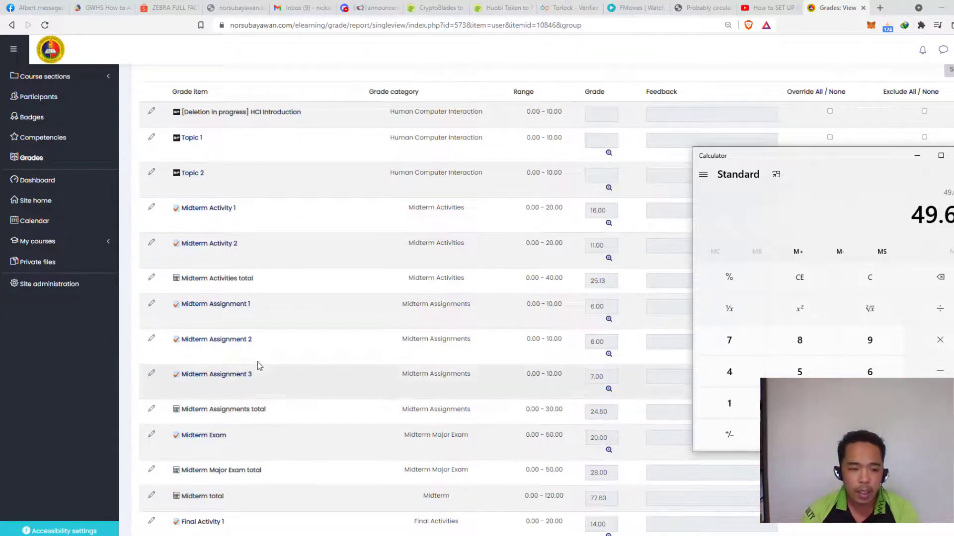
scroll(271, 380, "down", 1)
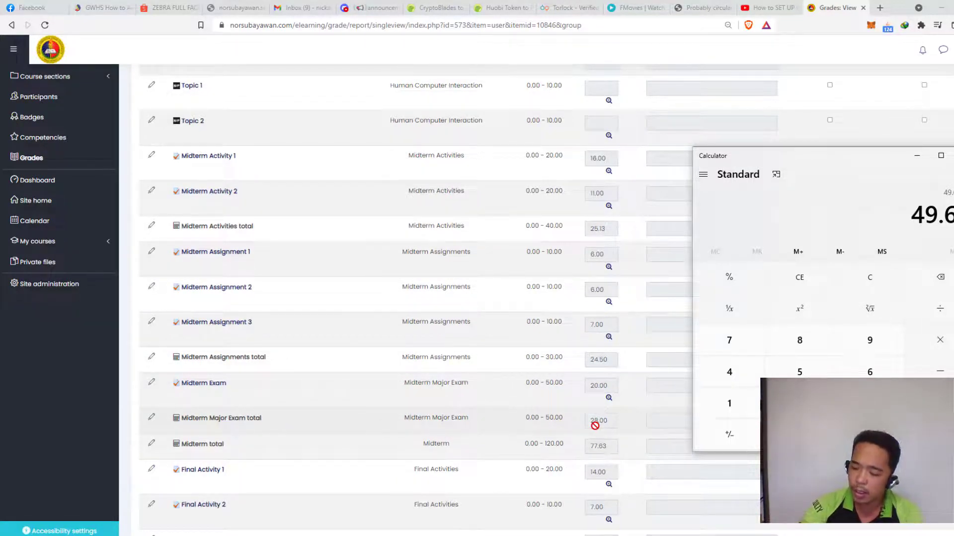
type("2")
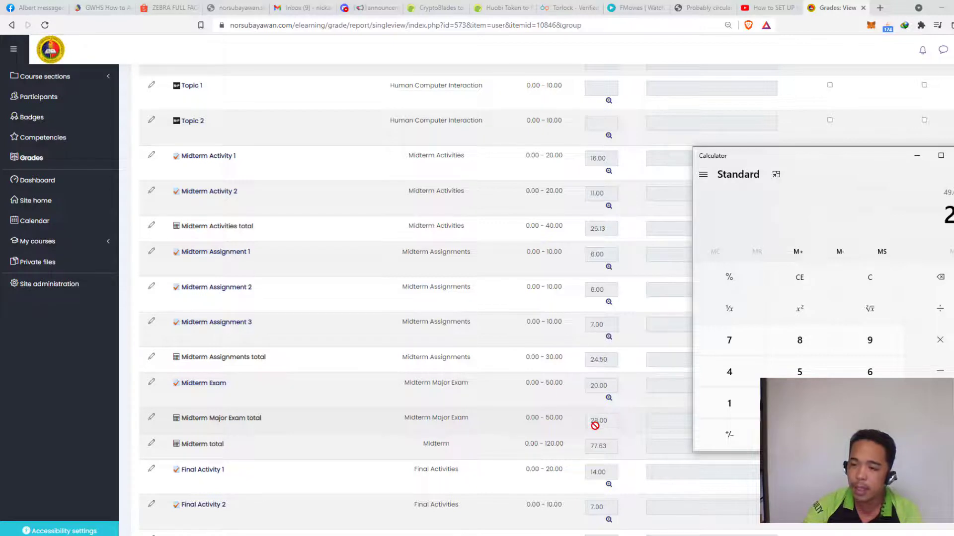
key("Return")
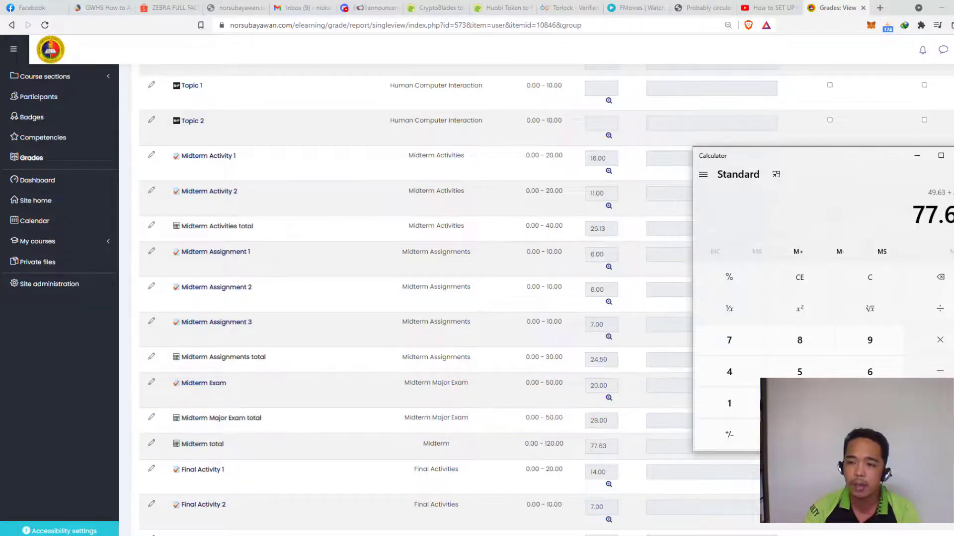
- Return to the grade list for the Midterm category total and move Calculator out of the way
scroll(579, 240, "up", 5)
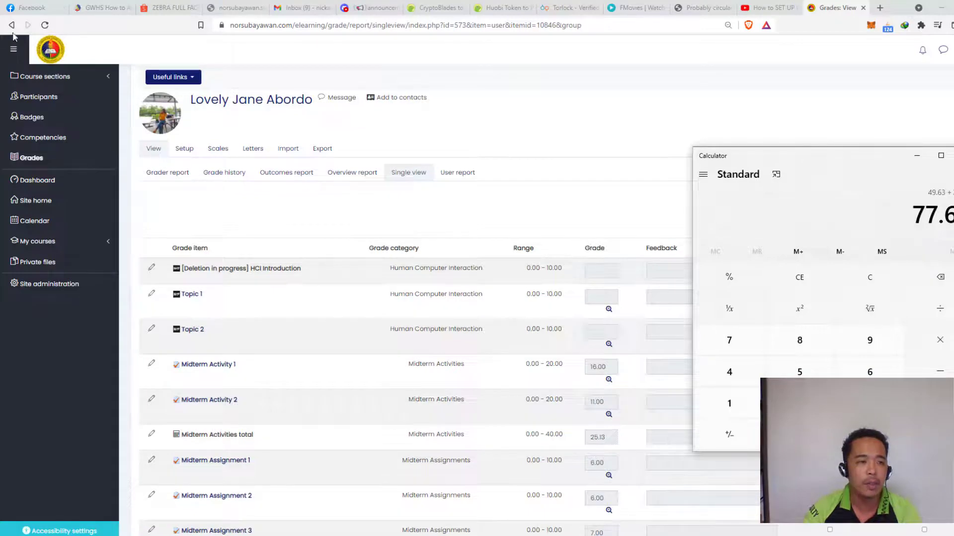
left_click(11, 25)
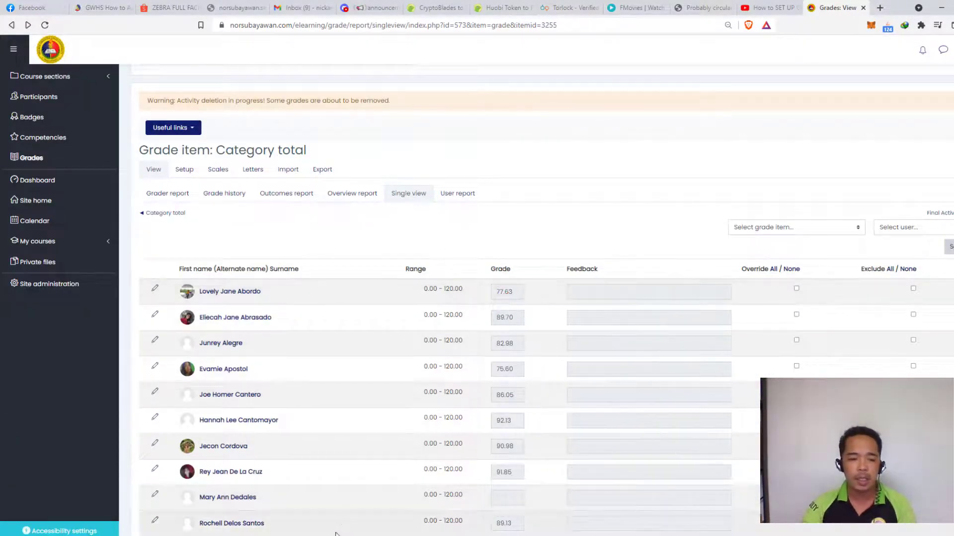
key("alt+Tab")
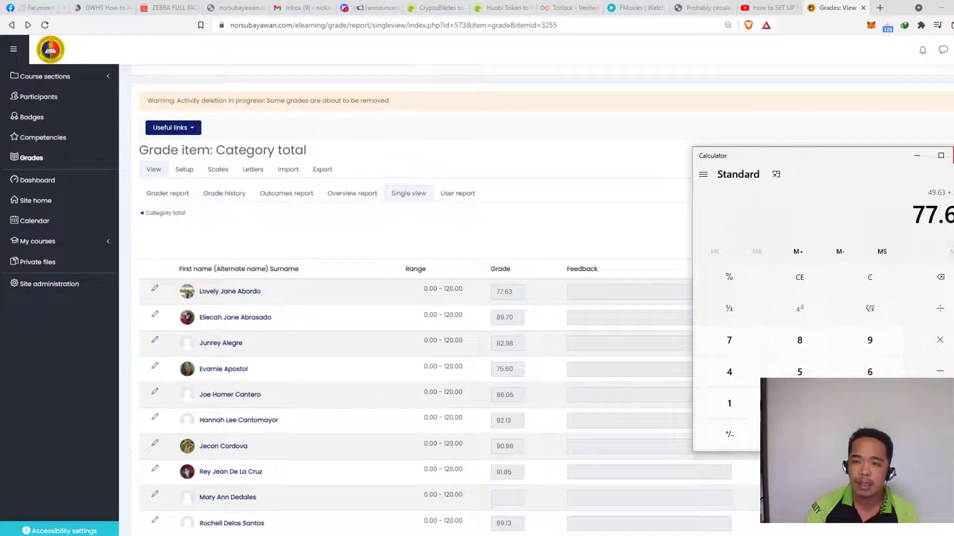
left_click_drag(789, 164, 953, 164)
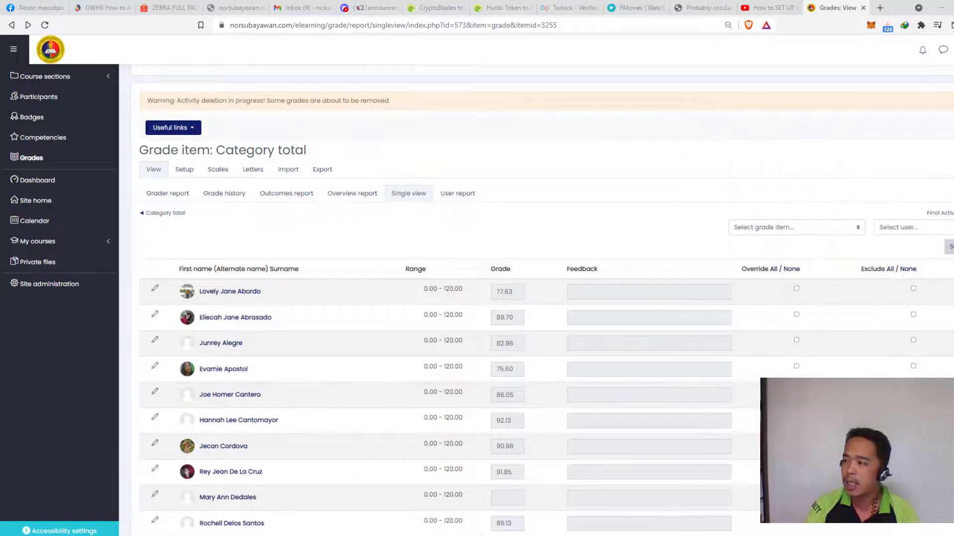
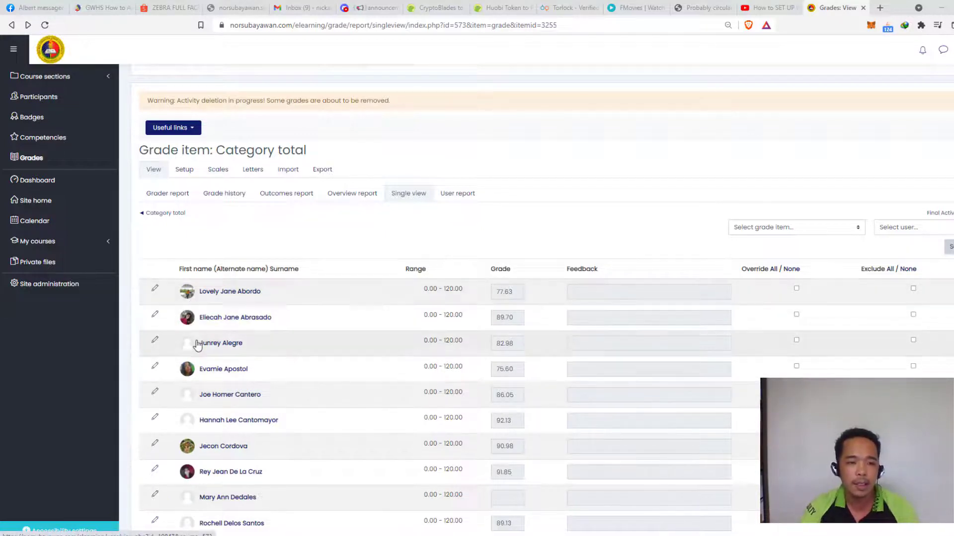
- Go to the gradebook setup and open the Final Activities total's calculation at its ID numbers section
left_click(185, 171)
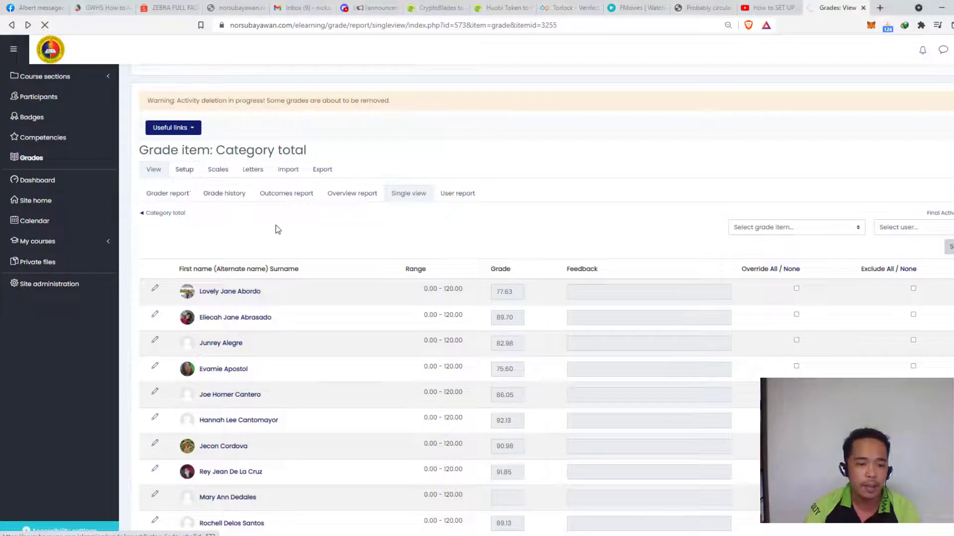
scroll(622, 462, "down", 6)
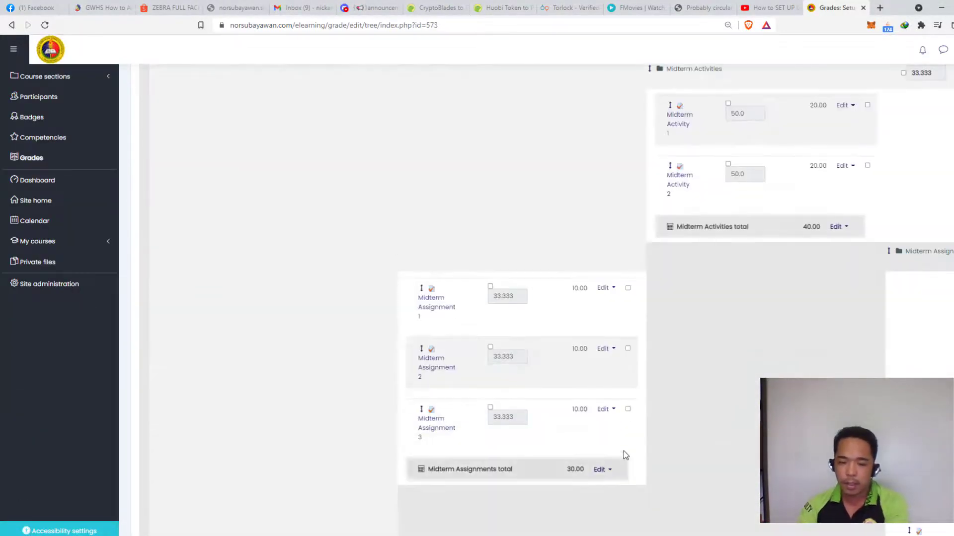
scroll(566, 338, "down", 1)
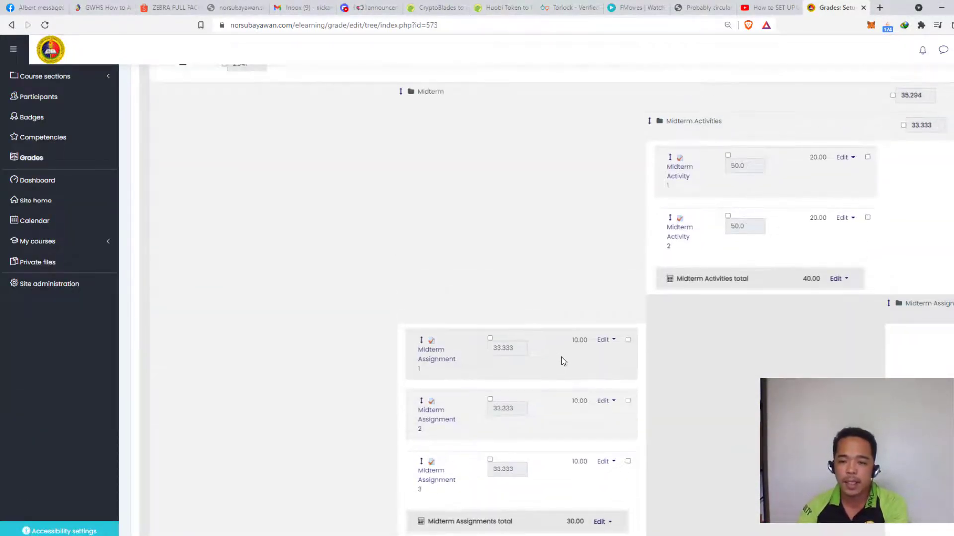
scroll(561, 357, "down", 6)
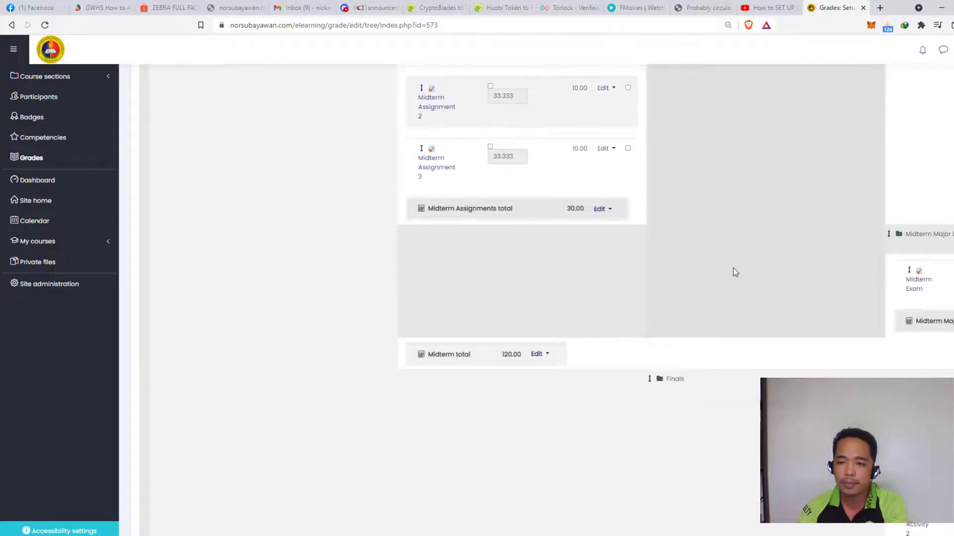
scroll(715, 317, "right", 10)
scroll(738, 318, "down", 5)
scroll(558, 281, "left", 1)
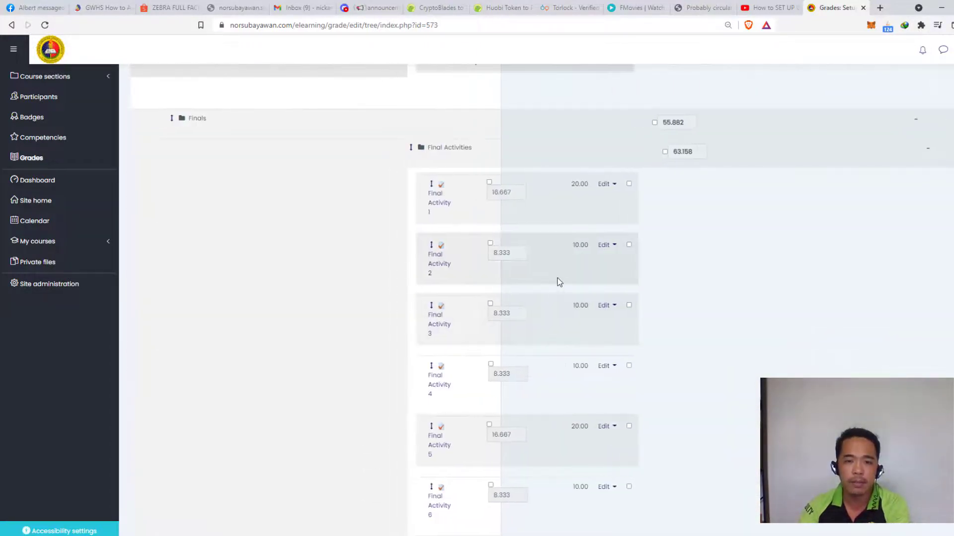
scroll(557, 281, "right", 1)
scroll(557, 281, "down", 3)
scroll(557, 282, "down", 5)
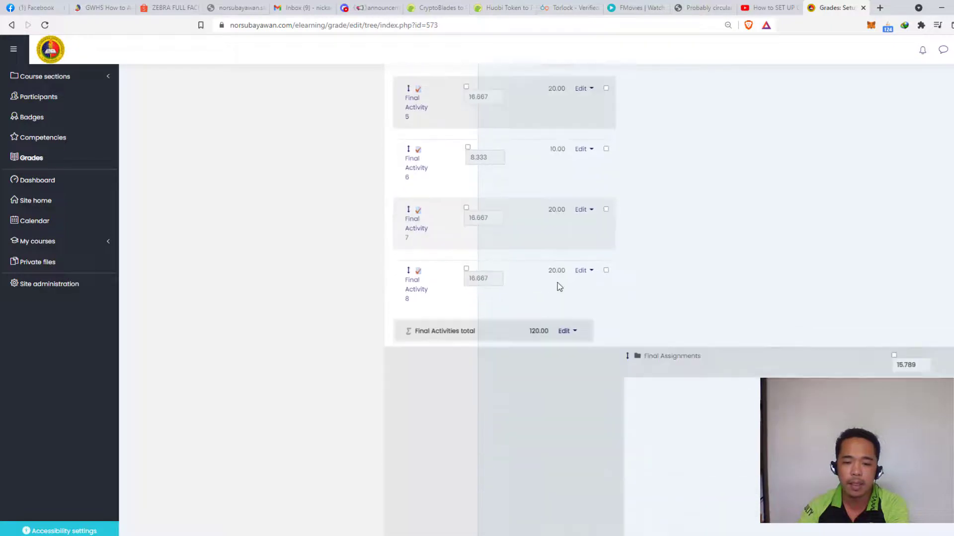
scroll(567, 334, "up", 2)
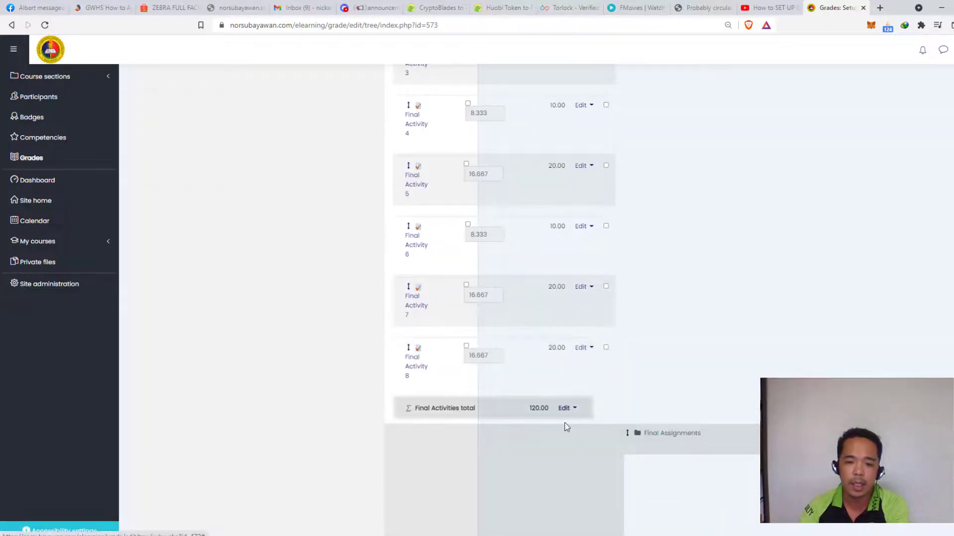
left_click(573, 410)
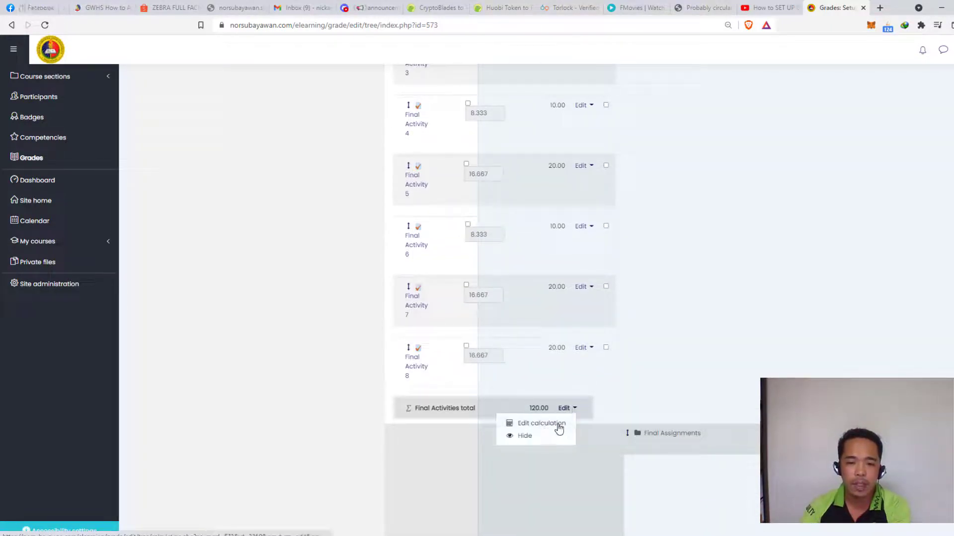
left_click(536, 428)
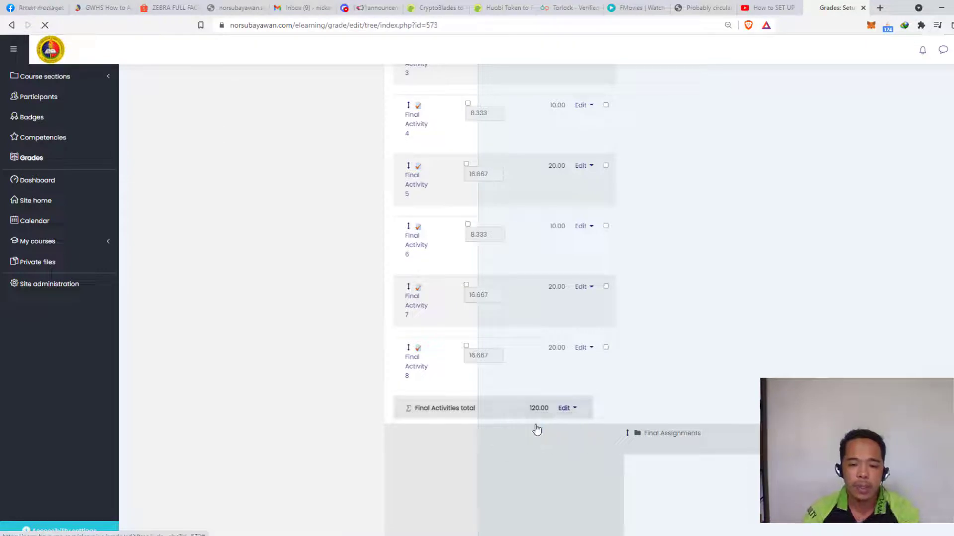
scroll(496, 418, "down", 5)
scroll(313, 386, "up", 1)
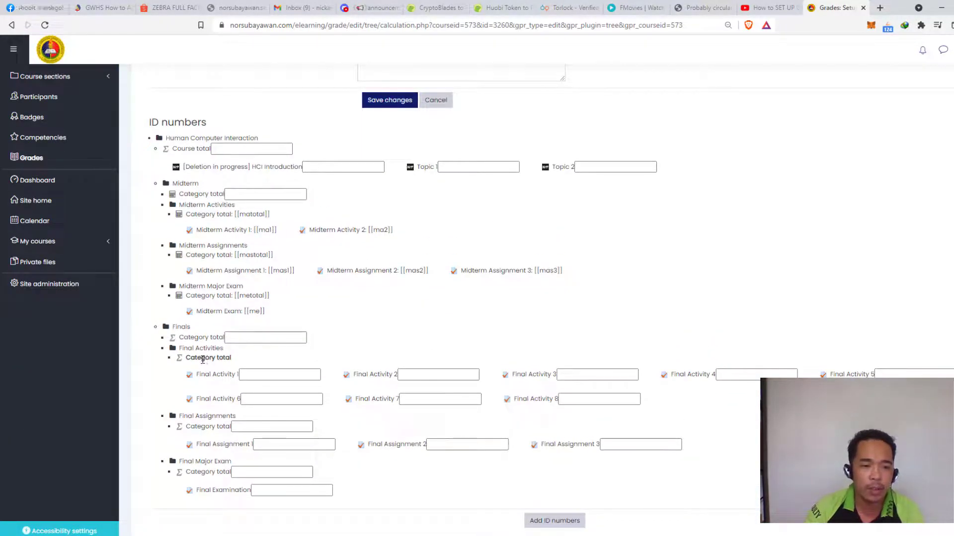
- Fill in the ID numbers fa1, fa2, fa3 and fa4 for Final Activity 1 through Final Activity 4
left_click(250, 376)
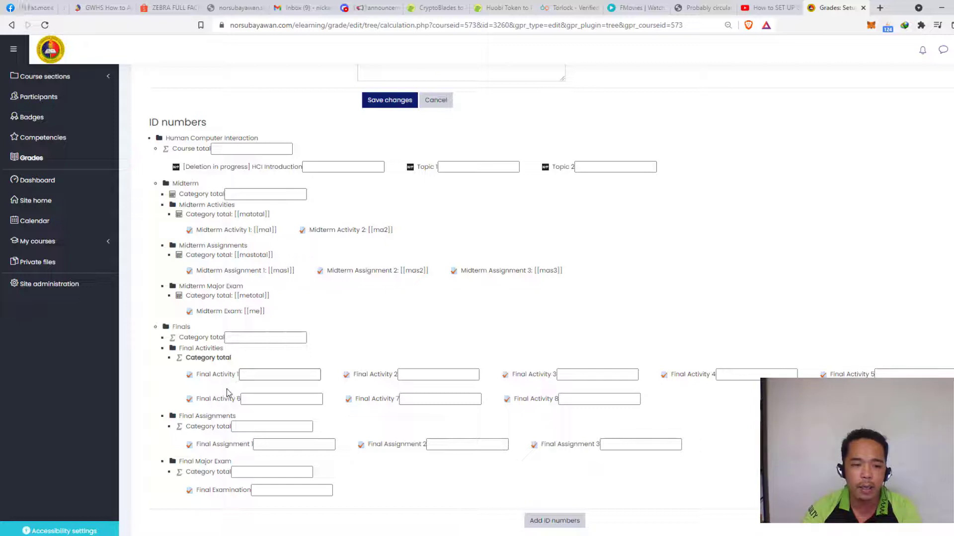
left_click(588, 418)
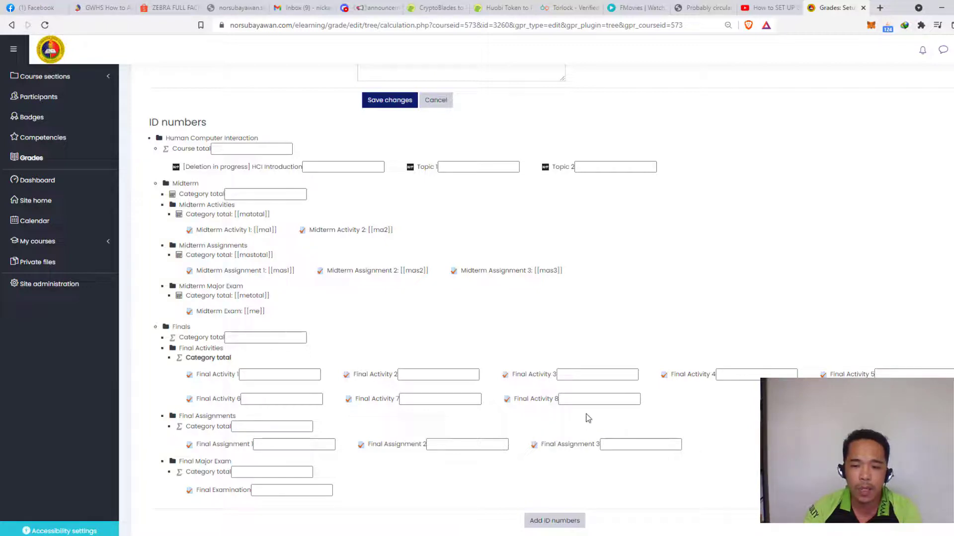
left_click(278, 376)
type("fa")
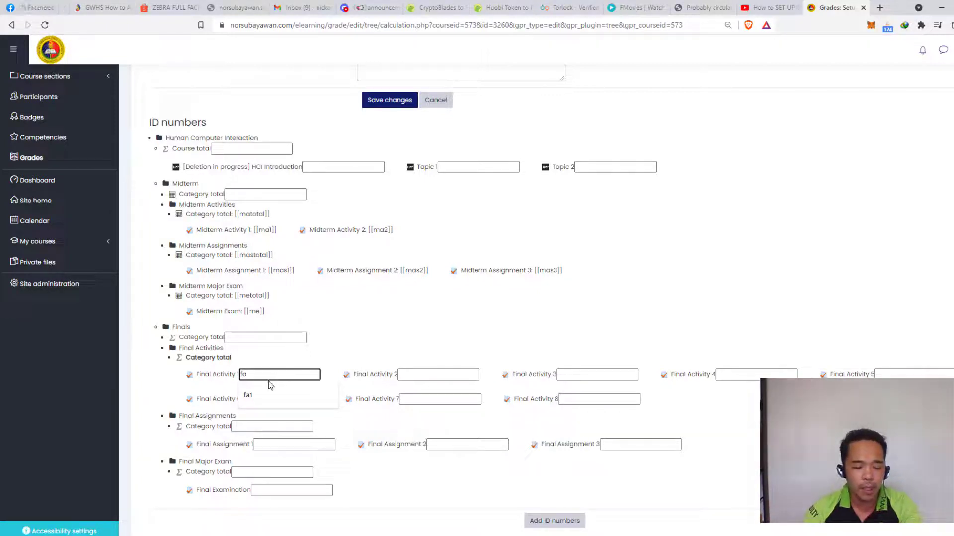
type("1")
left_click(438, 373)
type("fa2")
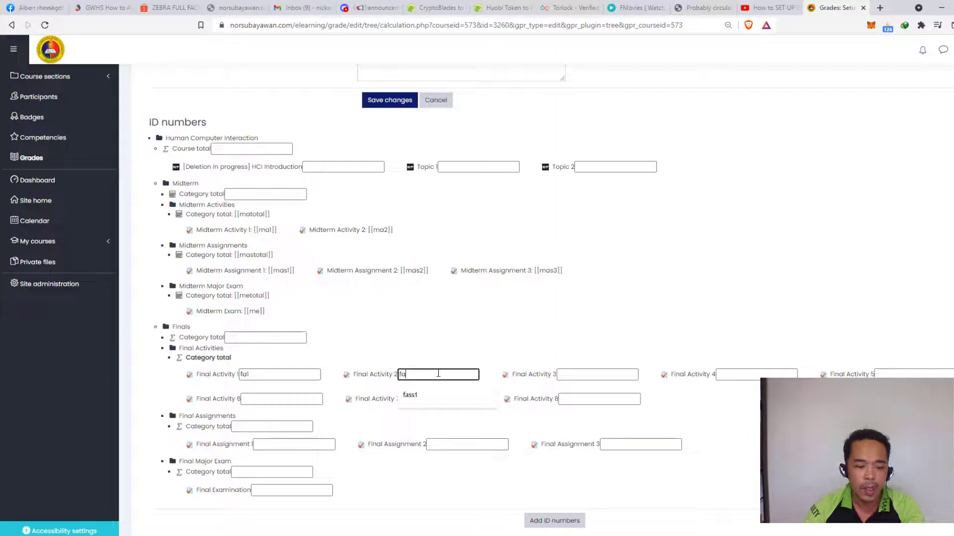
left_click(596, 376)
type("fa")
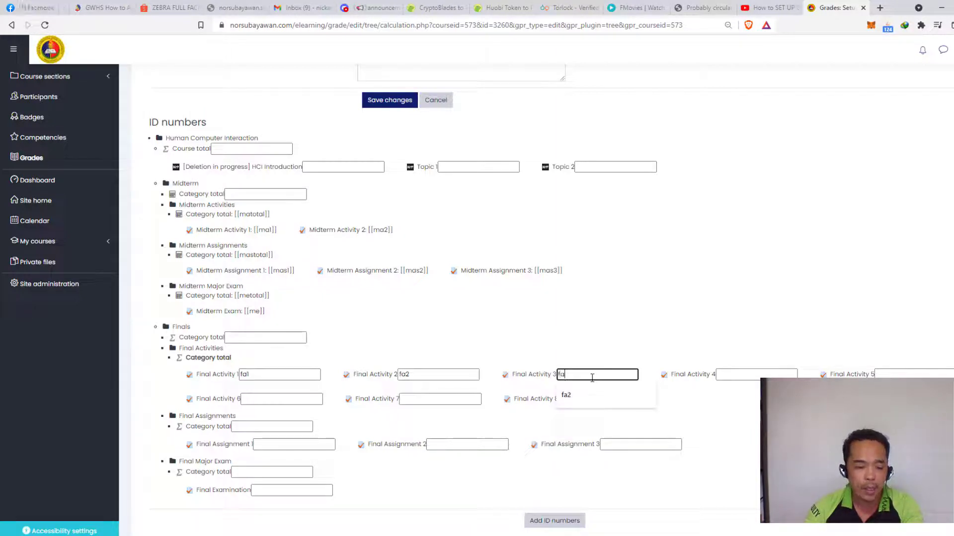
type("3")
left_click(753, 376)
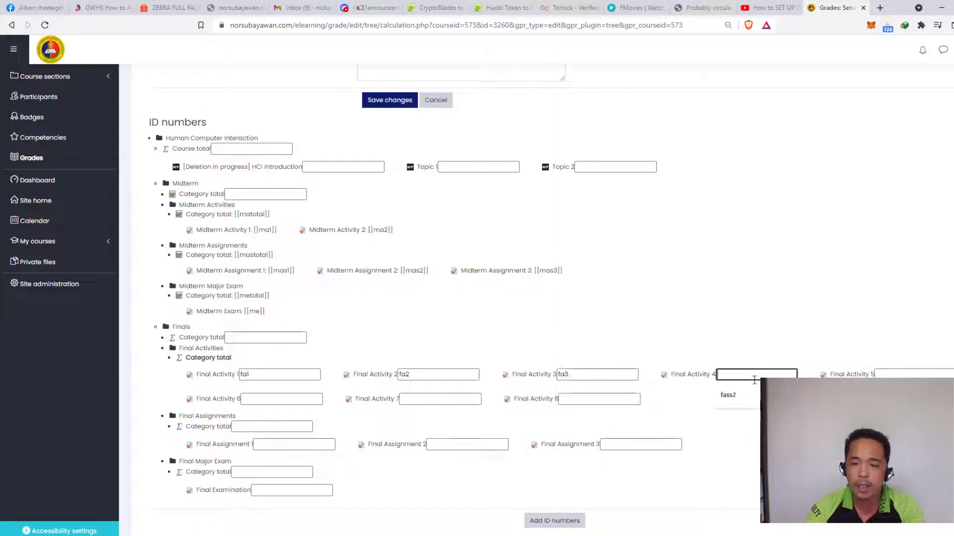
type("fa4")
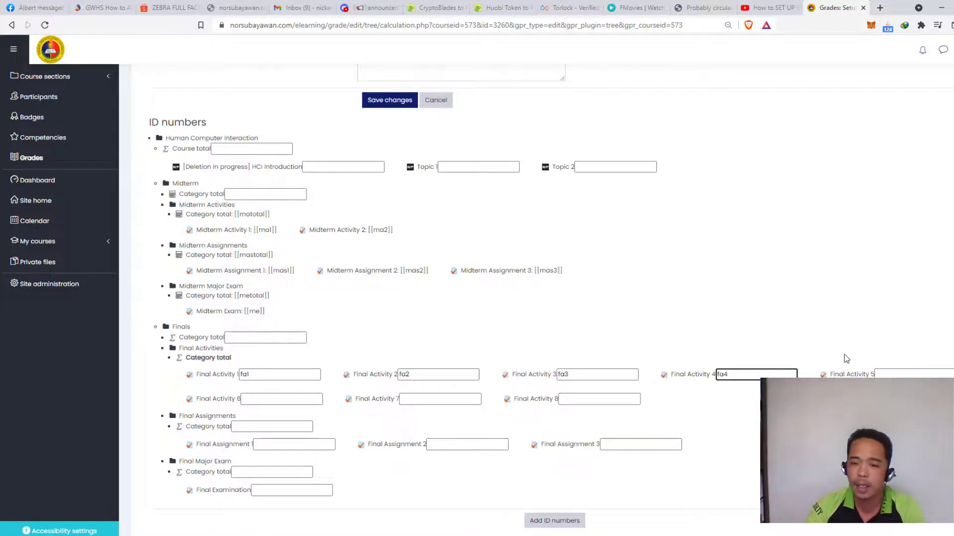
- Fill in the ID numbers fa5, fa6, fa7 and fa8 for Final Activity 5 through 8, and submit the Final Activities ID numbers
left_click(888, 375)
type("fa5")
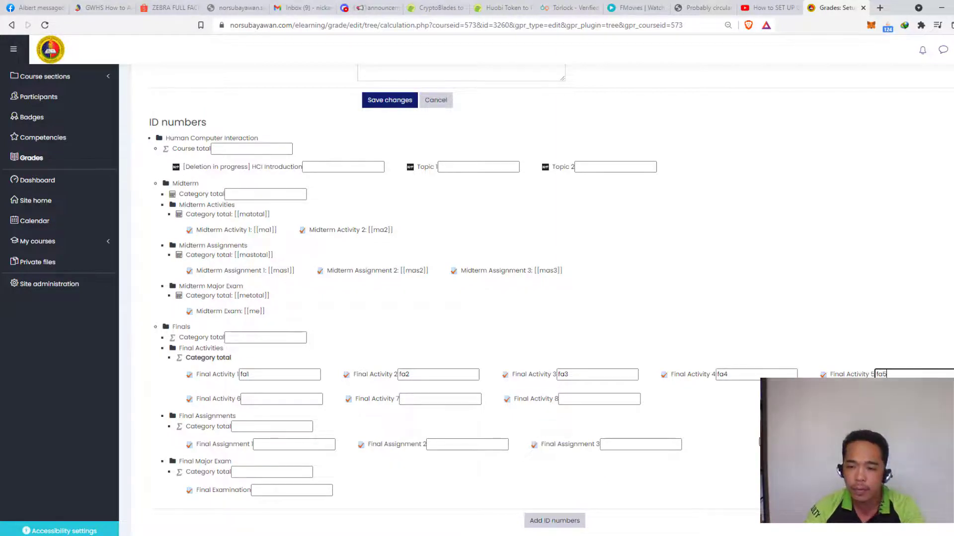
left_click(271, 399)
type("fa")
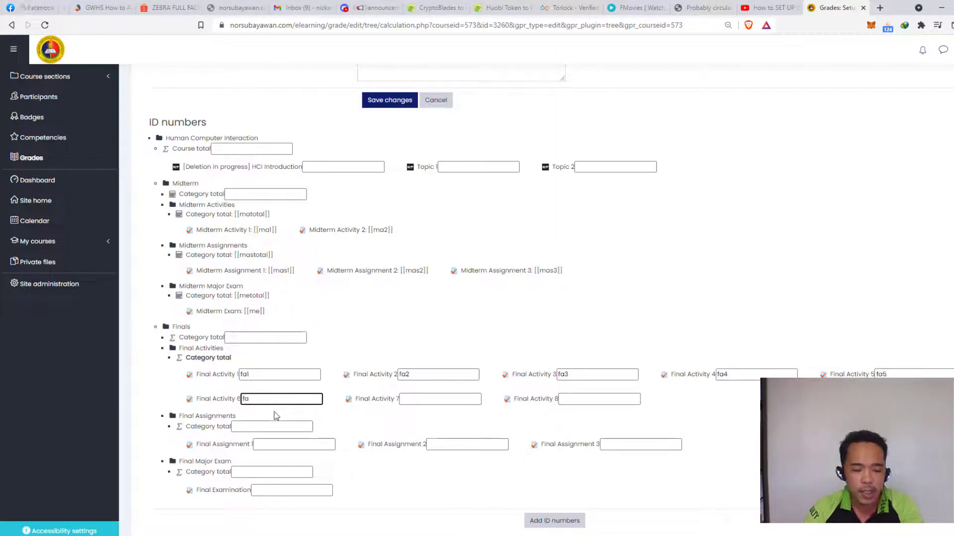
type("5")
key("BackSpace")
type("6")
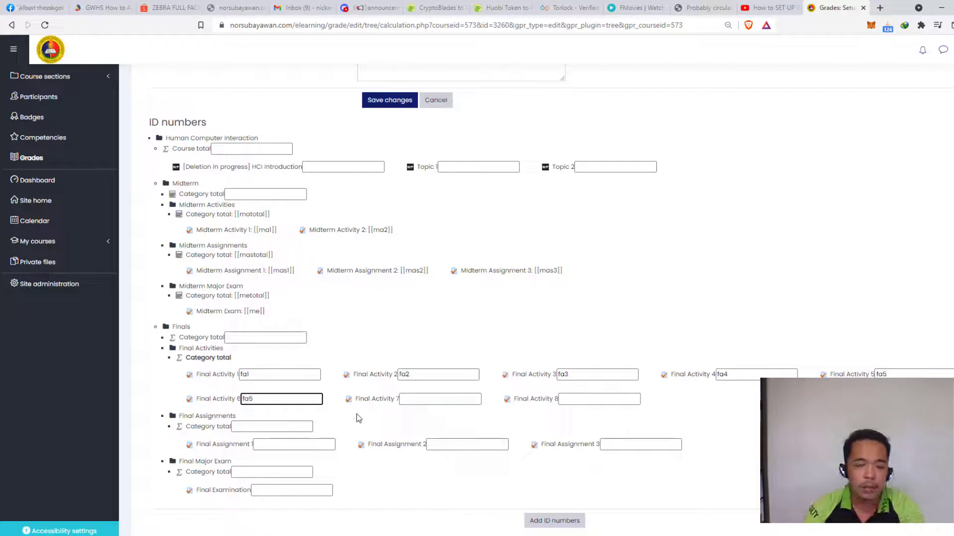
left_click(432, 400)
type("fa7")
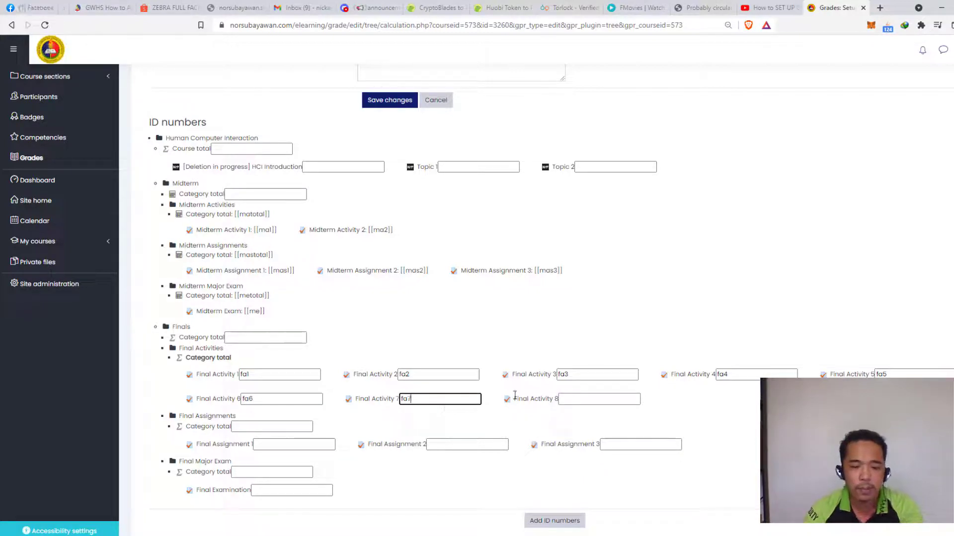
left_click(581, 399)
type("fa8")
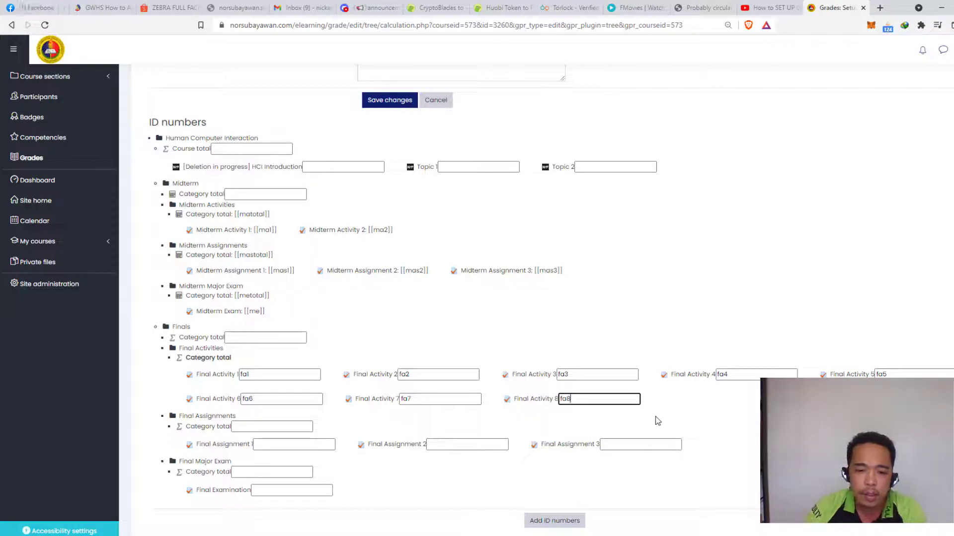
key("Return")
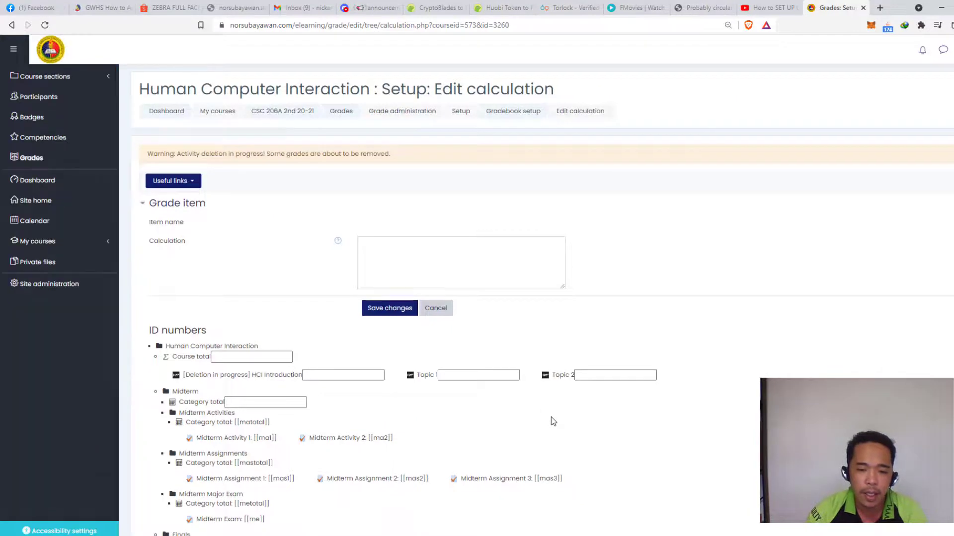
- Start the Final Activities total's calculation with =[[fa1]]+[[fa2]], reusing the copied ID of Final Activity 1
scroll(552, 415, "down", 5)
scroll(502, 425, "up", 1)
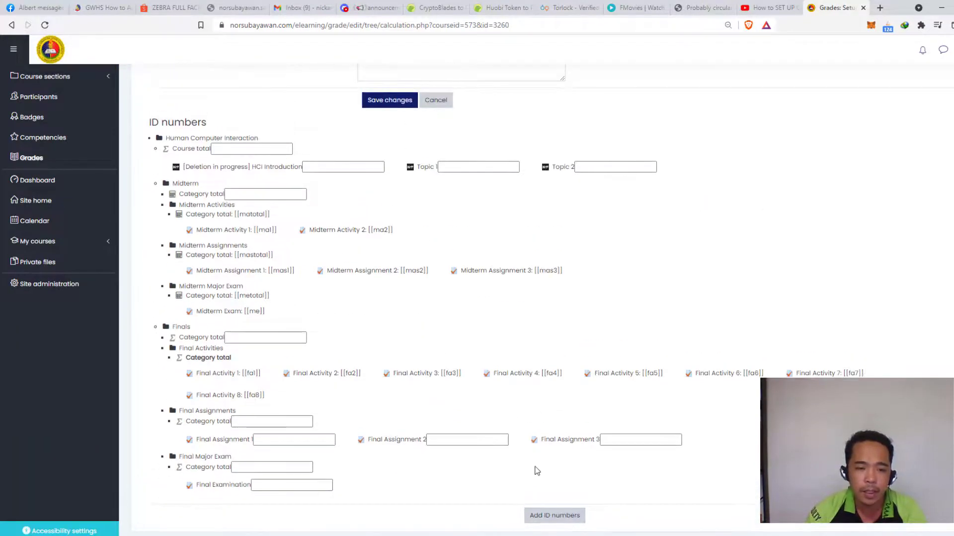
scroll(525, 434, "up", 3)
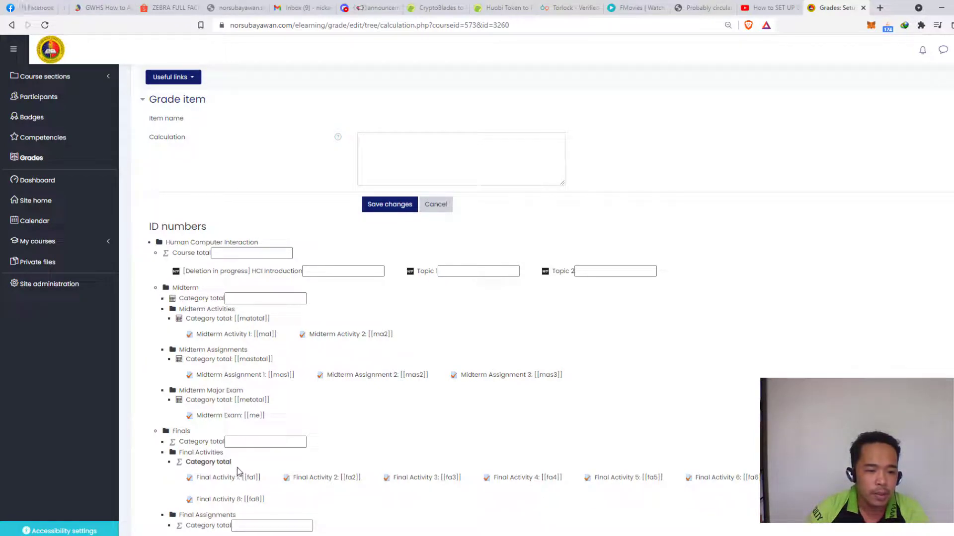
left_click(430, 176)
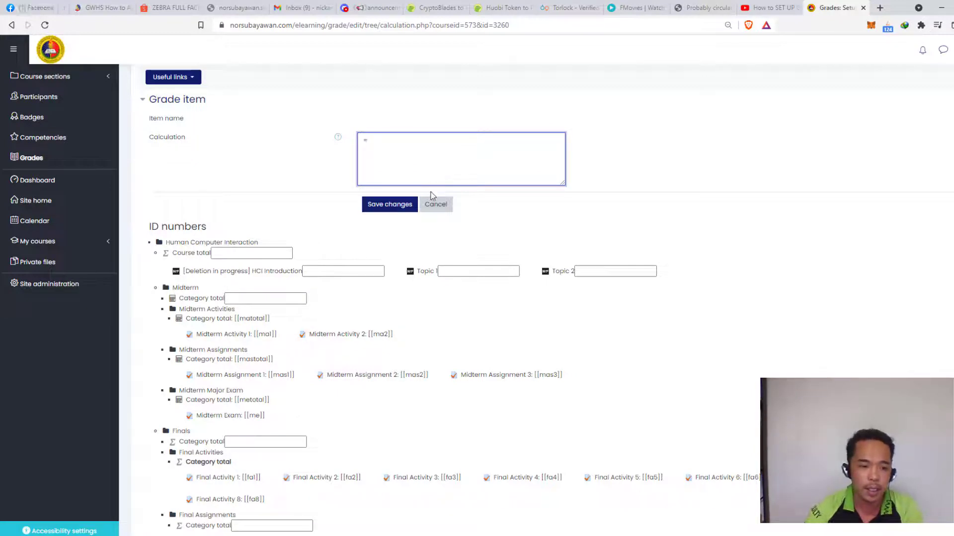
left_click_drag(261, 478, 242, 478)
key("ctrl+c")
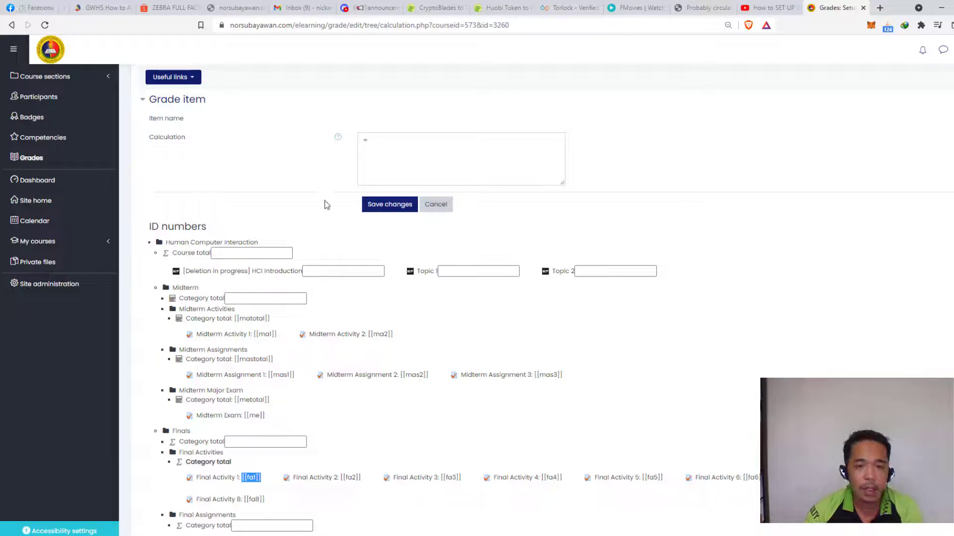
left_click(389, 149)
key("ctrl+v")
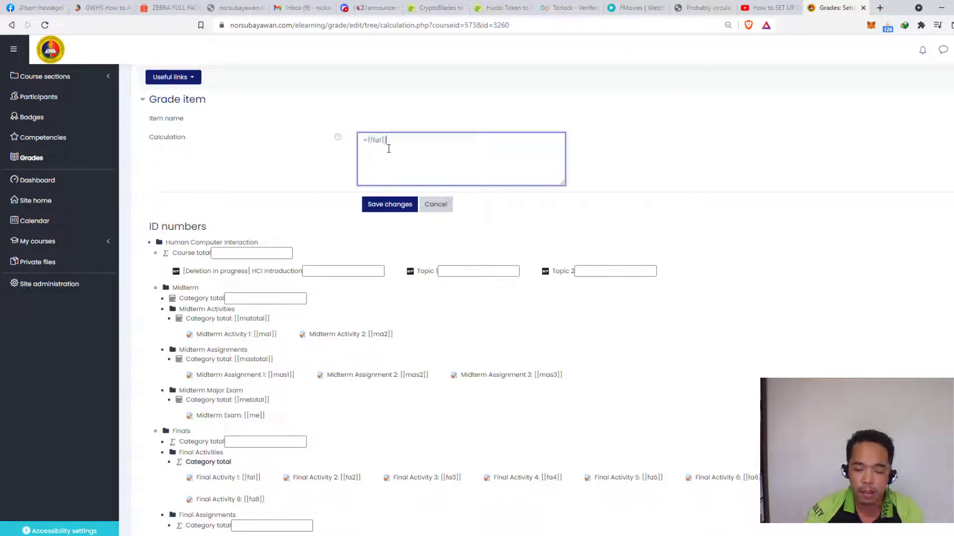
type("+")
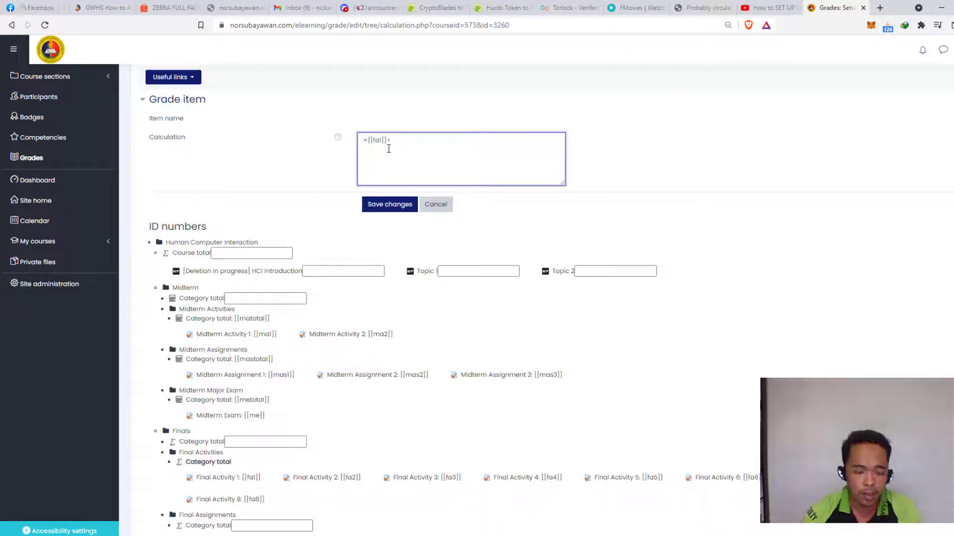
key("ctrl+v")
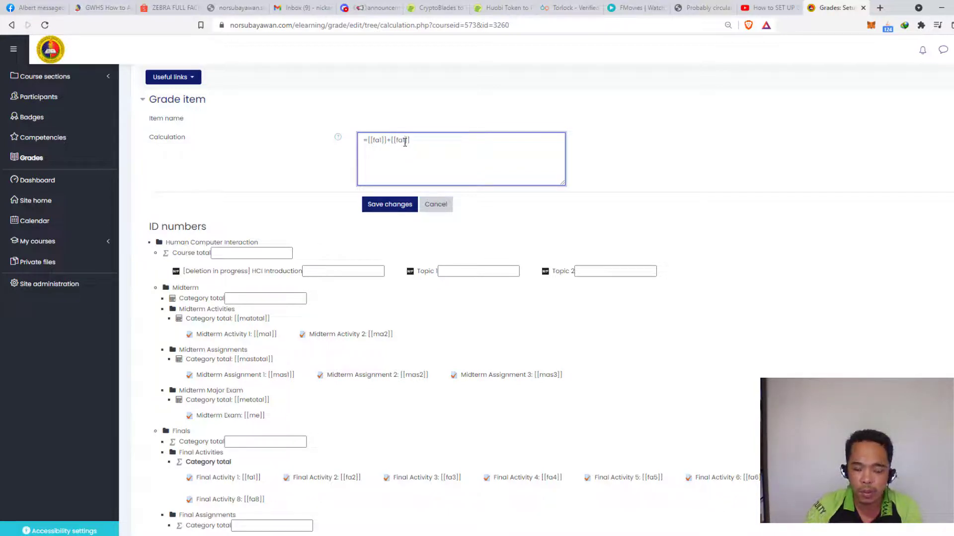
type("2")
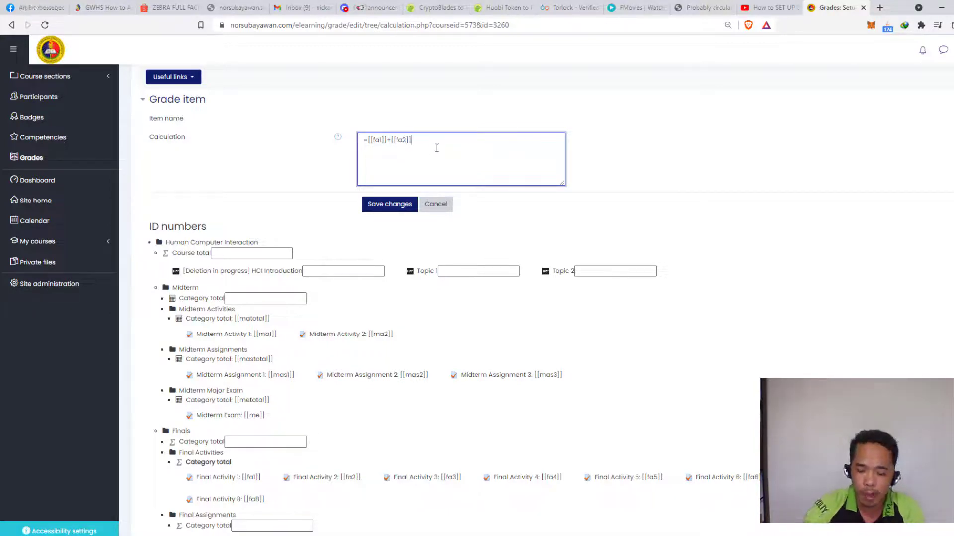
- Extend the Final Activities calculation with ++[[fa3]]++[[fa4]], reusing a copy of the [[fa2]] term
left_click_drag(428, 143, 390, 143)
key("ctrl+c")
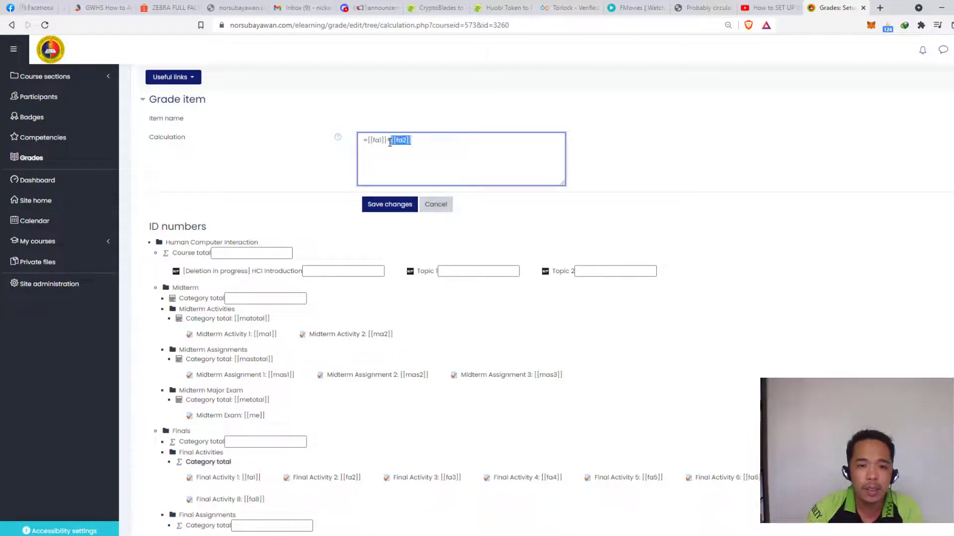
left_click(438, 144)
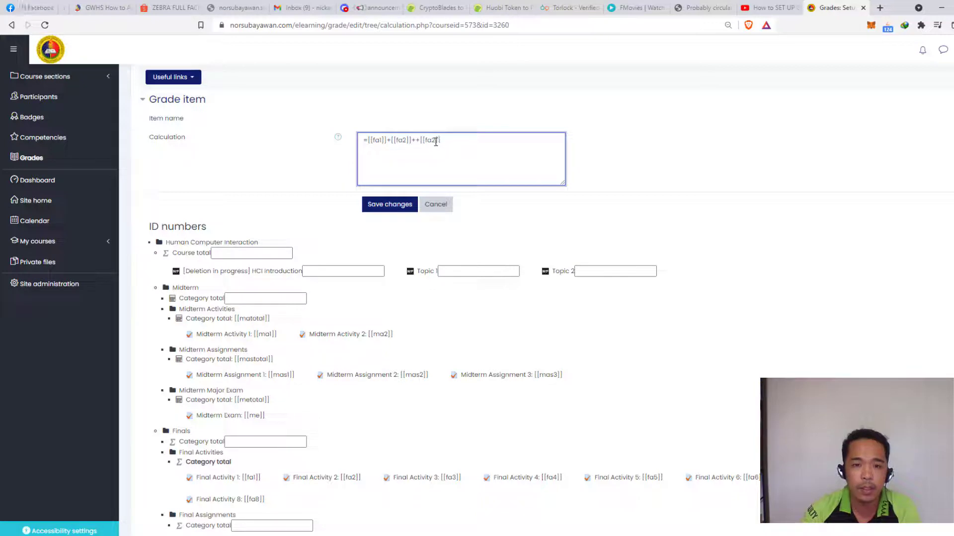
key("BackSpace")
key("BackSpace")
type("4]]")
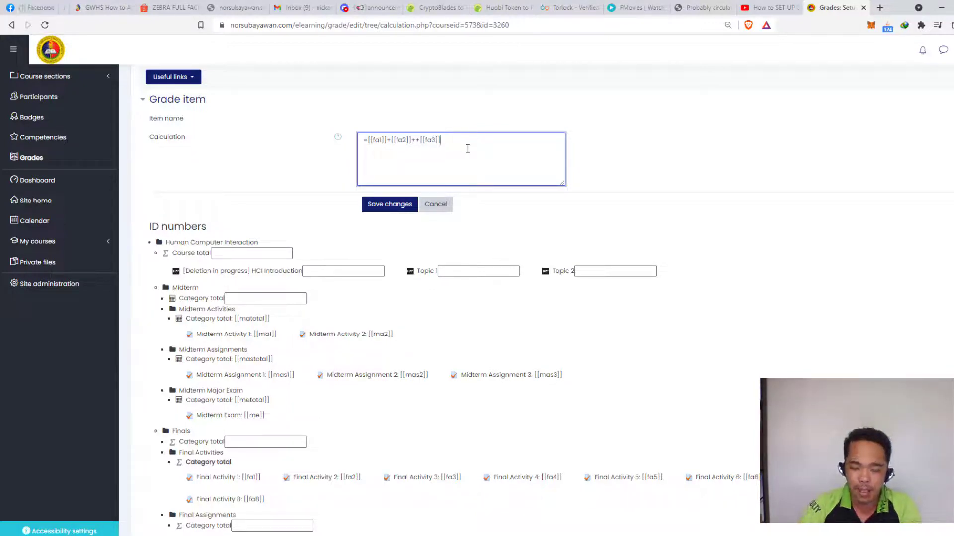
type("++[[fa2]]")
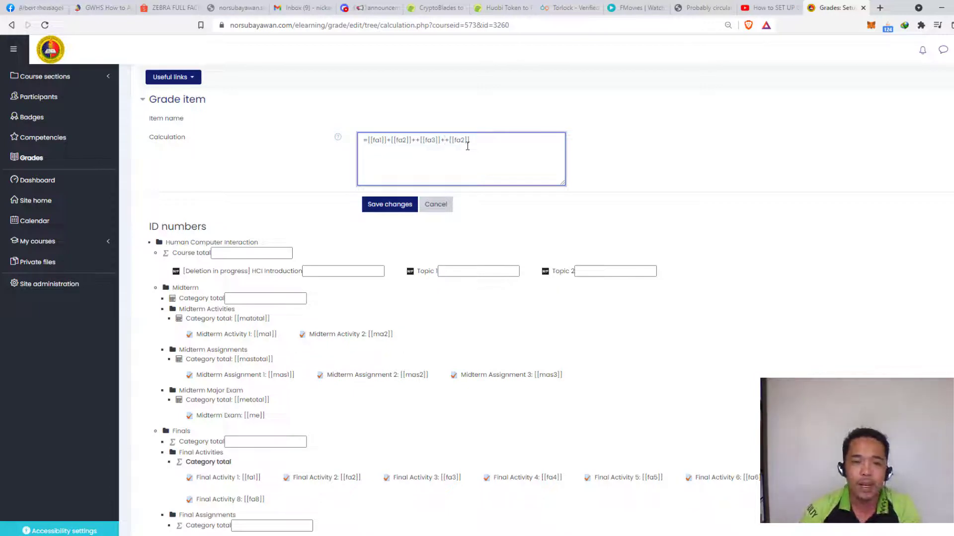
left_click(465, 141)
key("BackSpace")
type("4]]")
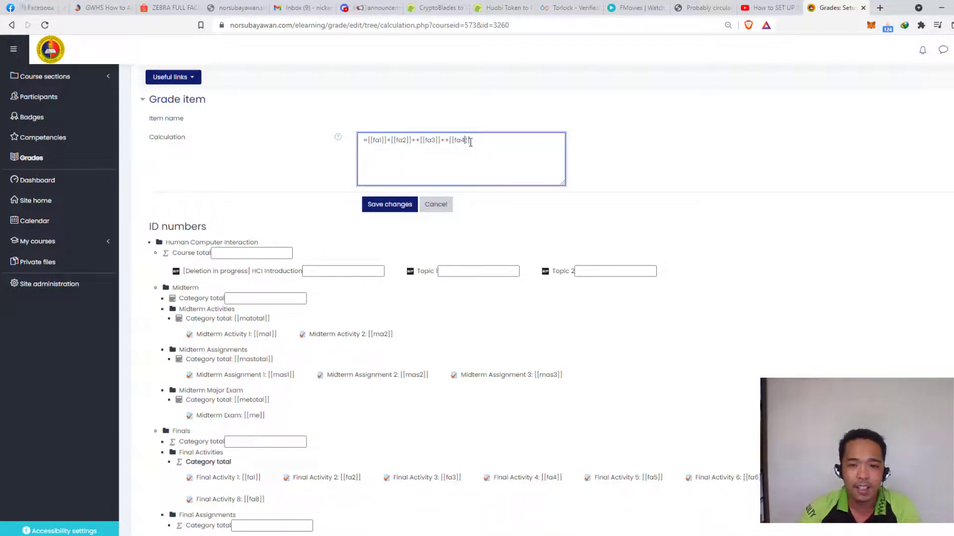
- Continue the Final Activities calculation with +[[fa5]]++[[fa6]], editing the number in each pasted term
type("+")
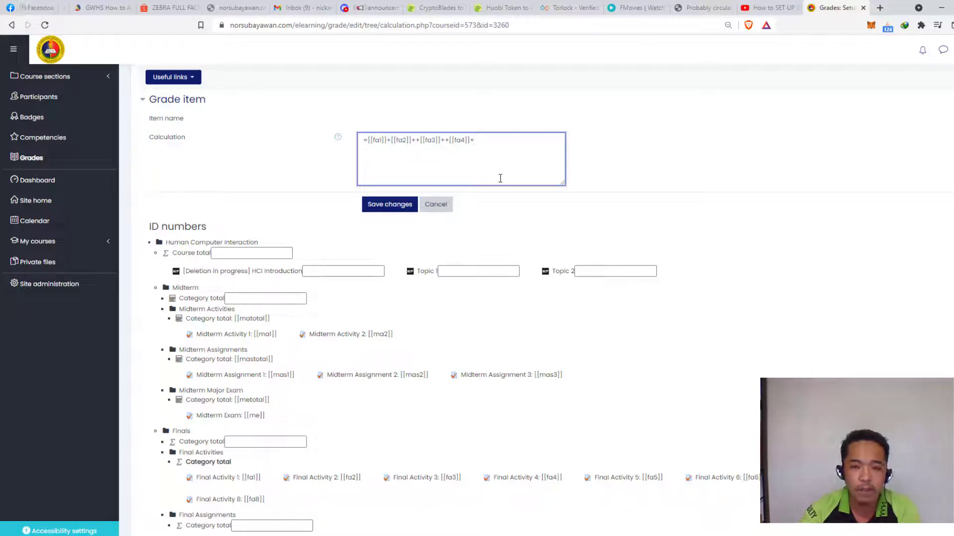
key("ctrl+v")
left_click(477, 141)
key("BackSpace")
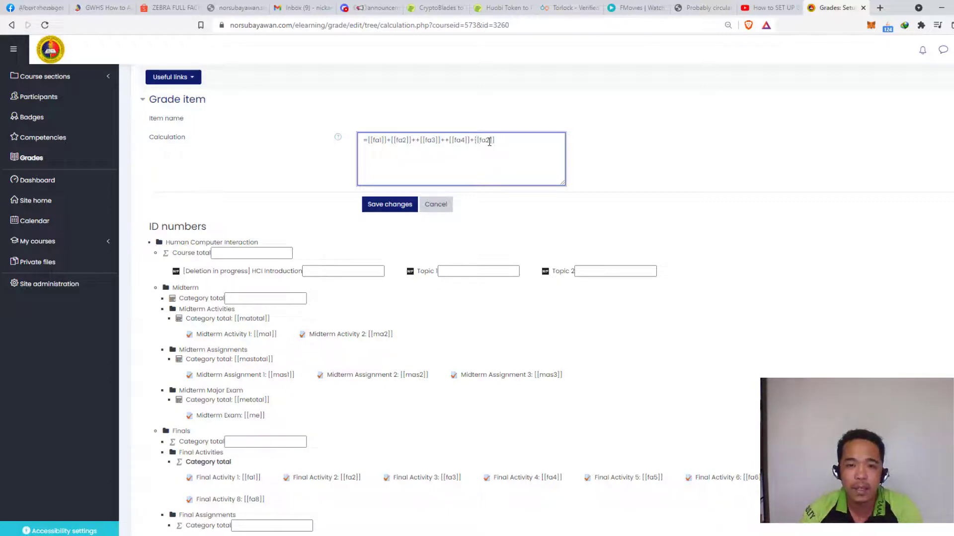
left_click(491, 140)
key("BackSpace")
type("5]]")
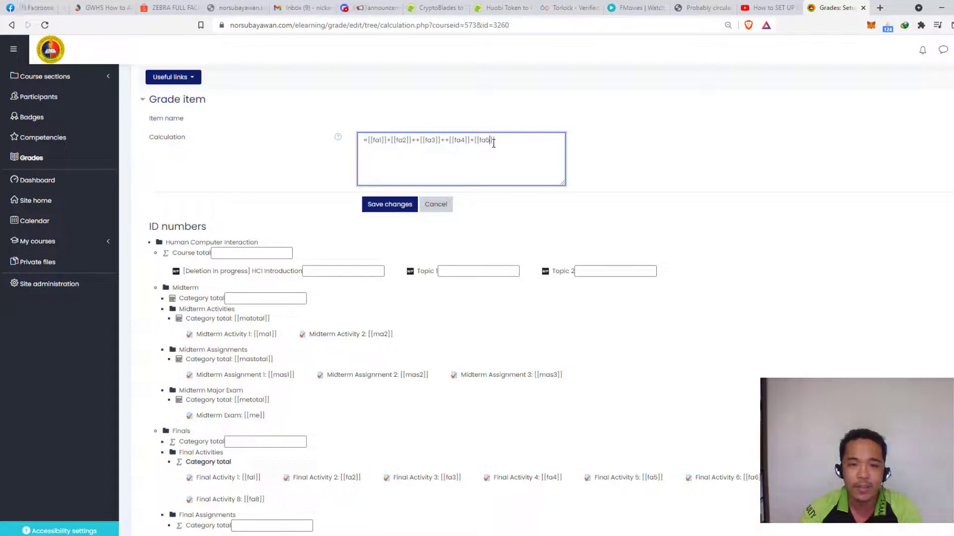
type("++")
key("ctrl+v")
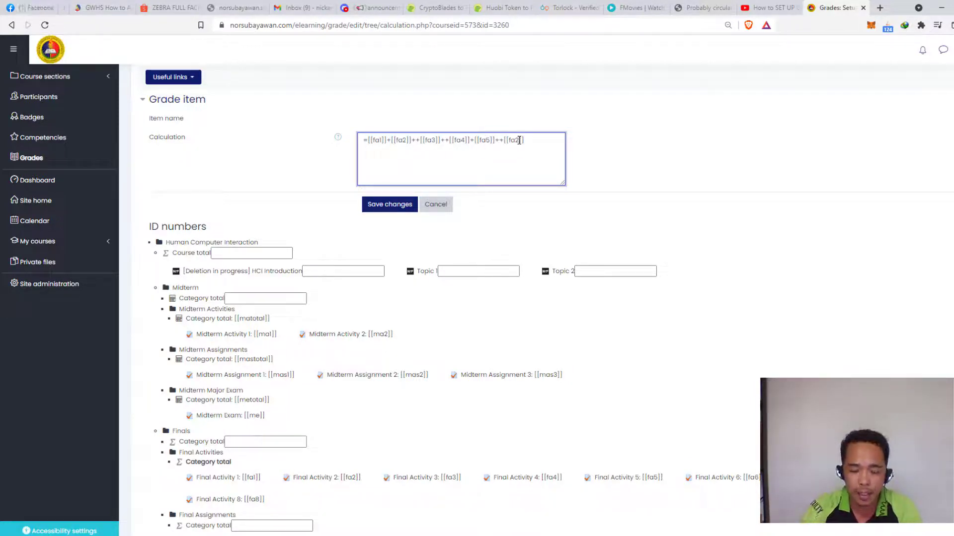
left_click(519, 141)
key("BackSpace")
type("6]]")
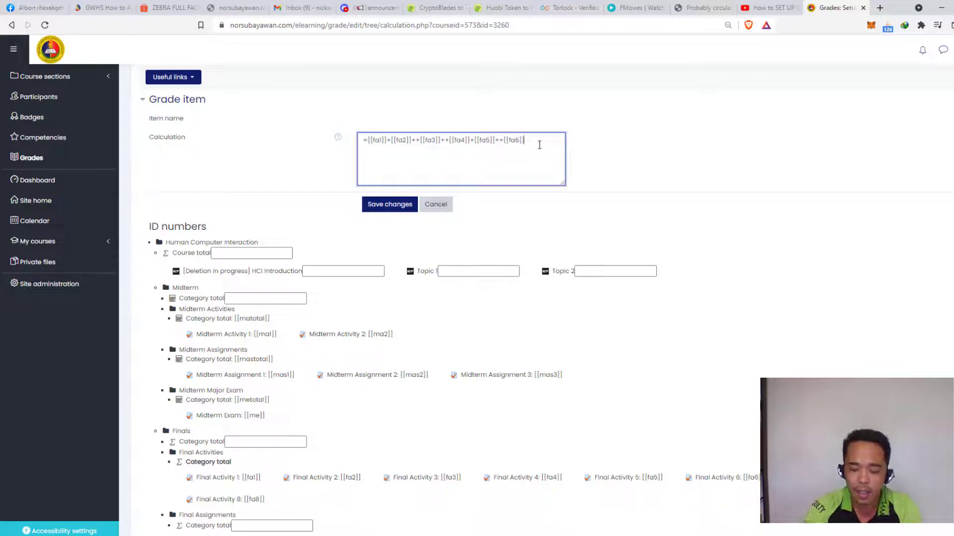
- Extend the Final Activities calculation with +[[fa7]]+[[fa8]], editing the number in each pasted [[fa2]] term
type("+")
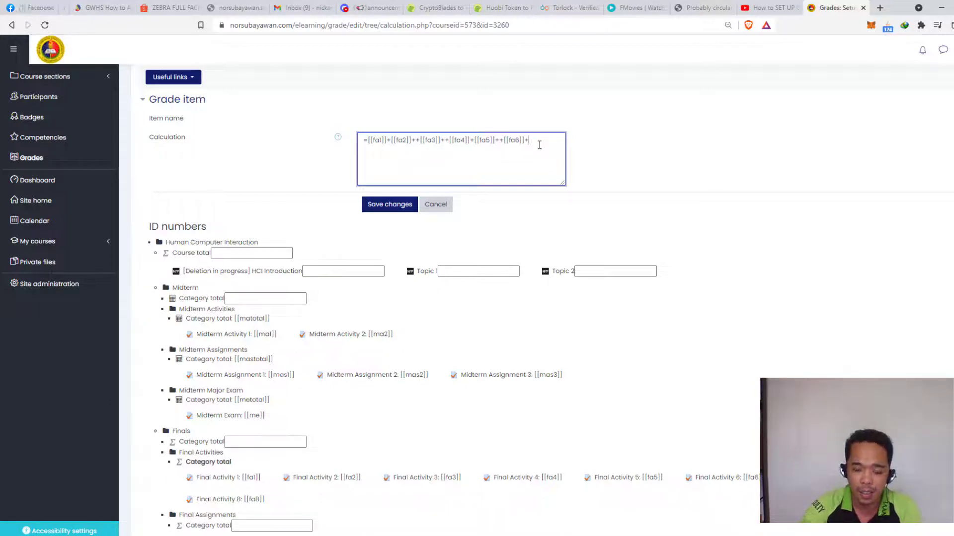
type("+[[fa2]]")
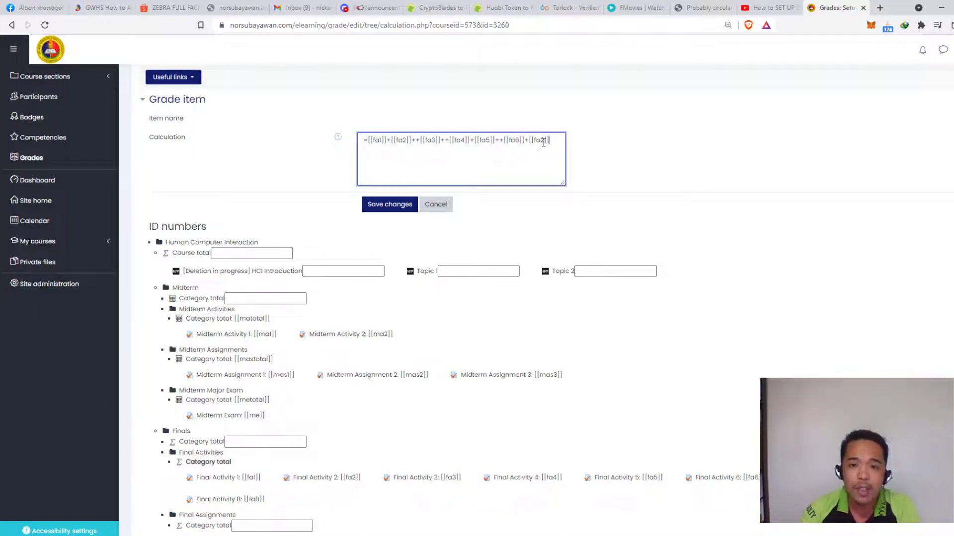
left_click(543, 141)
key("BackSpace")
type("7")
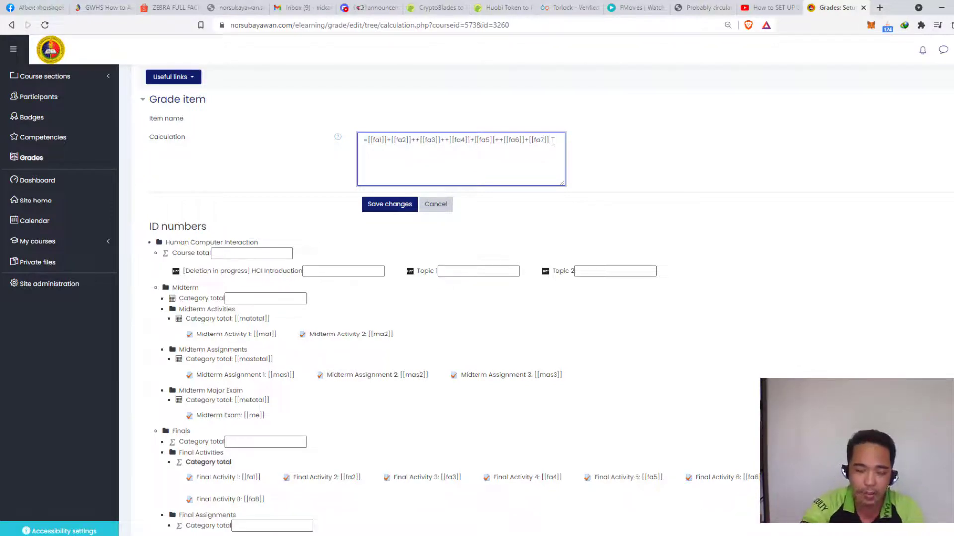
type("+[[fa2]]")
left_click(379, 149)
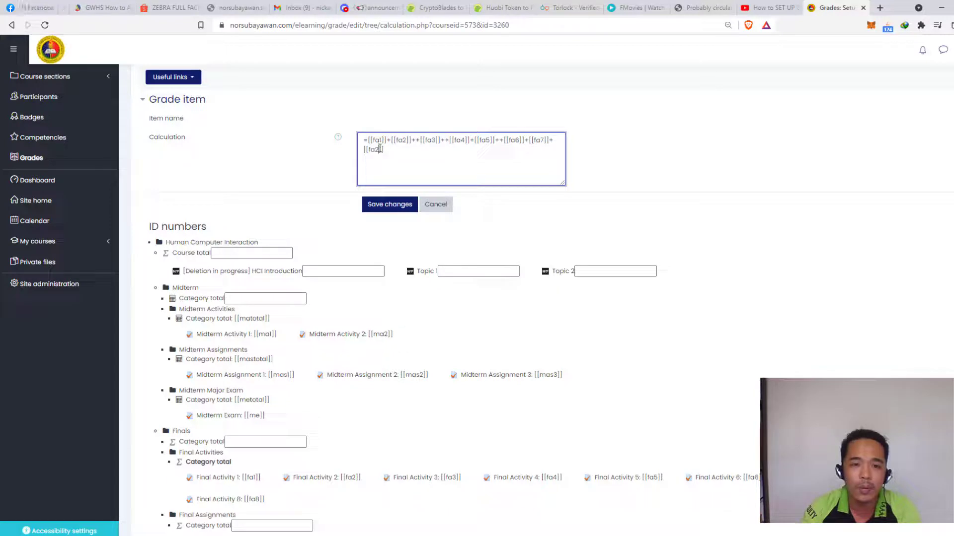
key("BackSpace")
type("8")
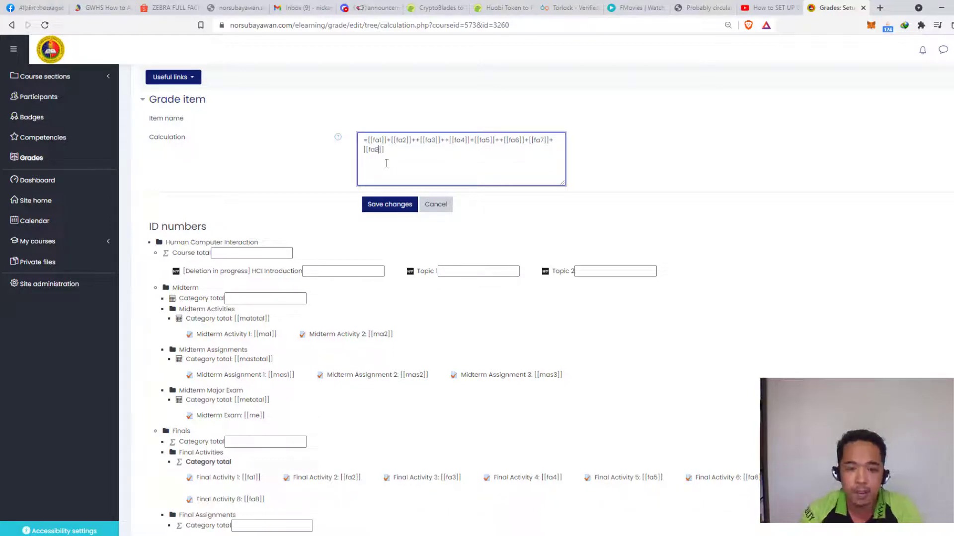
- Remove the duplicate plus signs before [[fa3]], [[fa4]] and [[fa6]] in the Final Activities calculation
left_click(416, 141)
key("BackSpace")
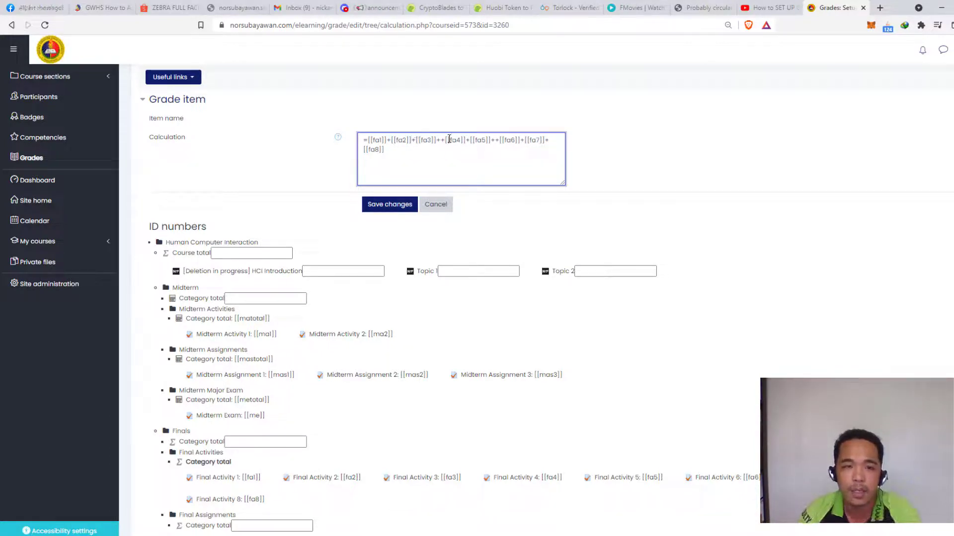
left_click(441, 140)
key("BackSpace")
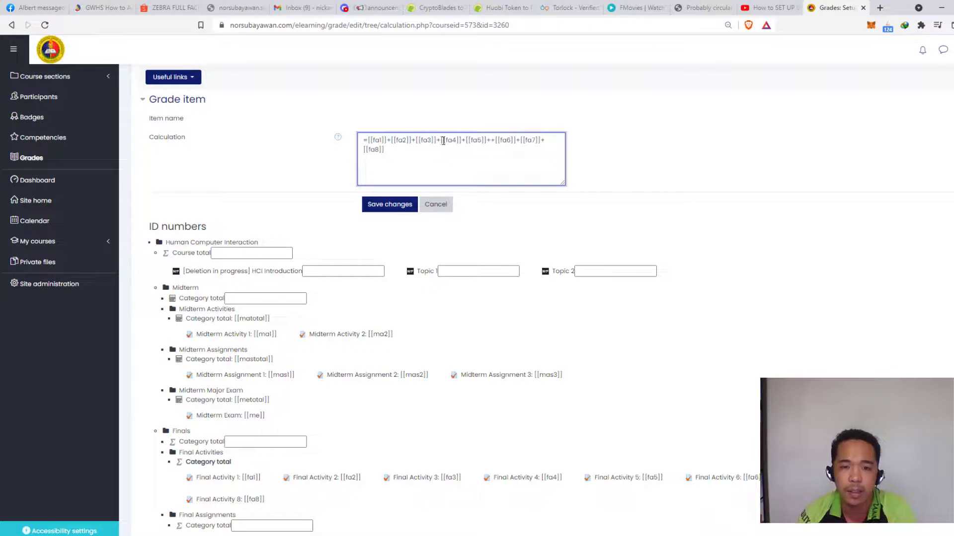
left_click(491, 141)
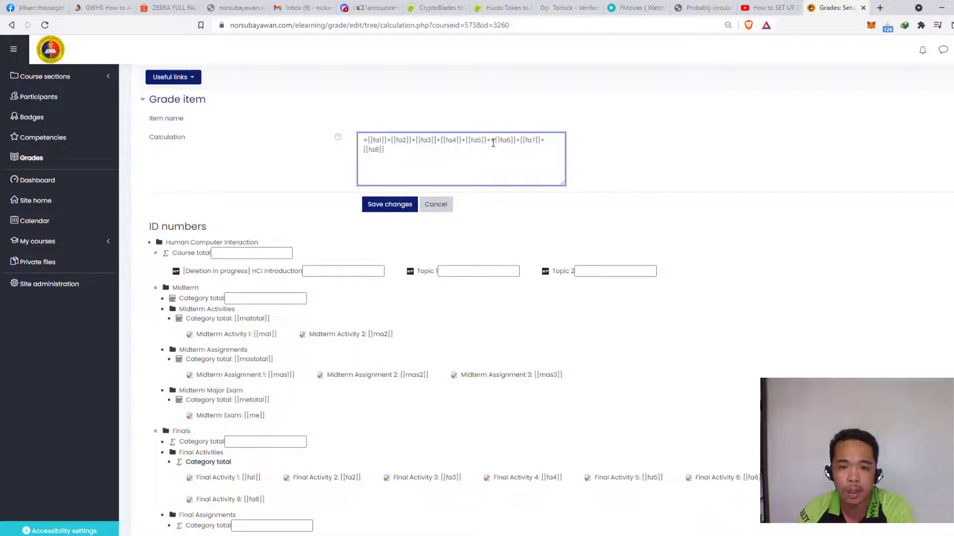
key("BackSpace")
- Wrap the sum of fa1 through fa8 in parentheses, divide it by 120, and enclose the quotient in another pair of parentheses
left_click(423, 154)
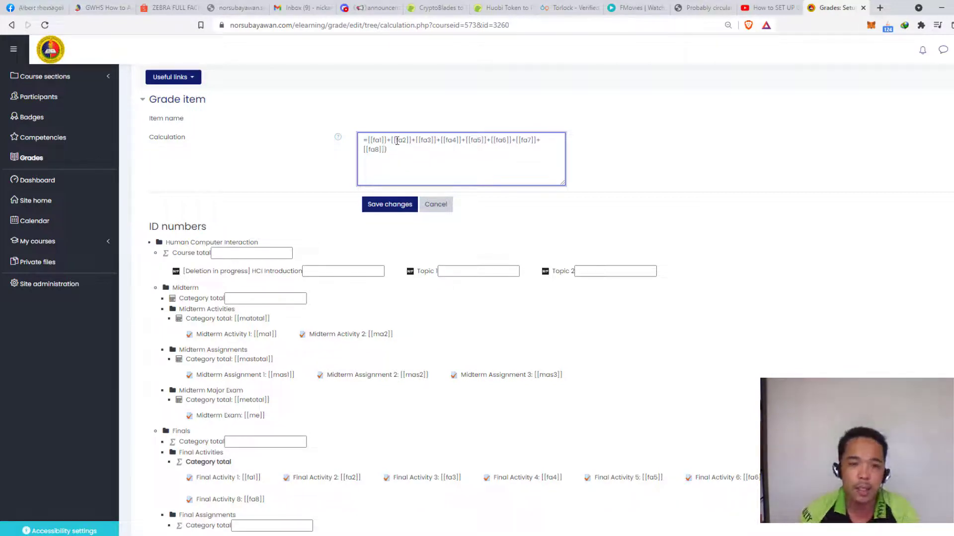
left_click(370, 139)
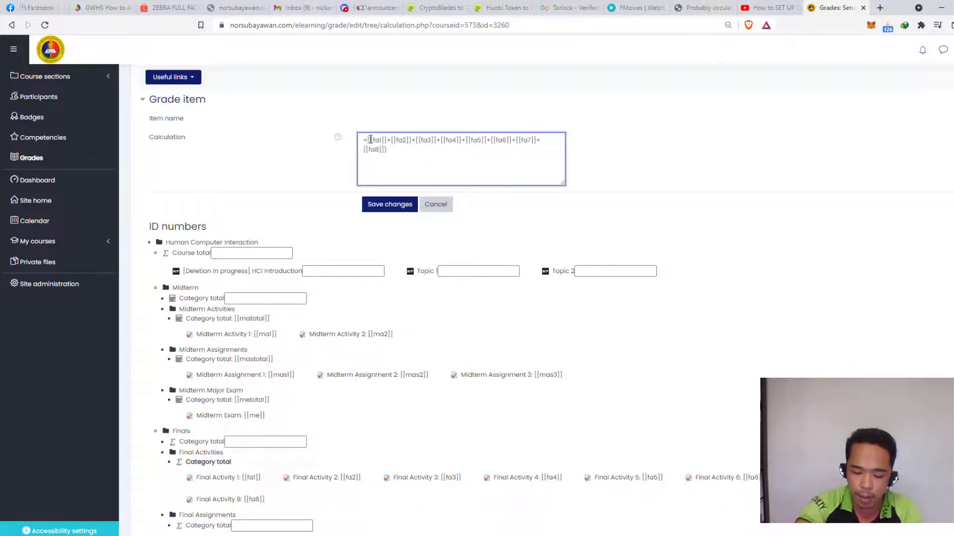
type("(")
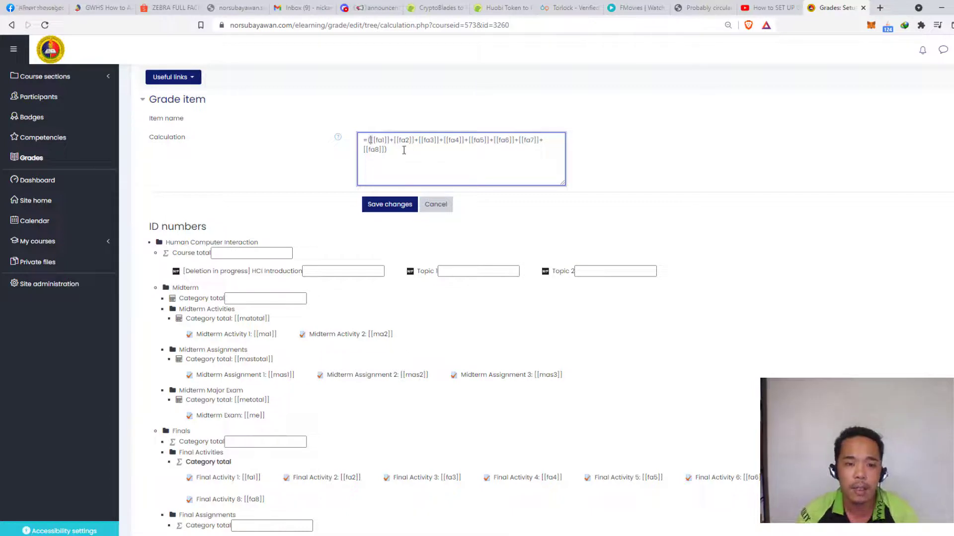
type("/120")
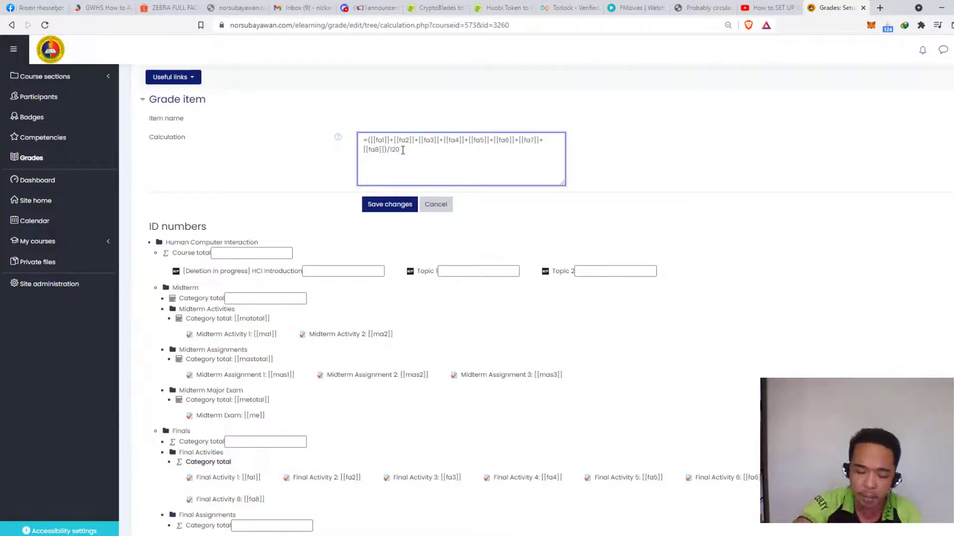
type(")")
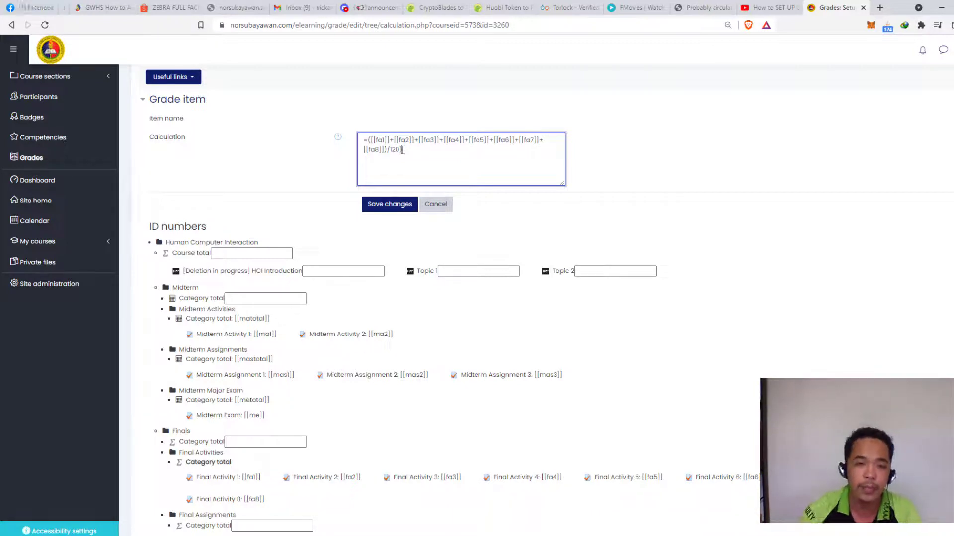
left_click(370, 139)
type("(")
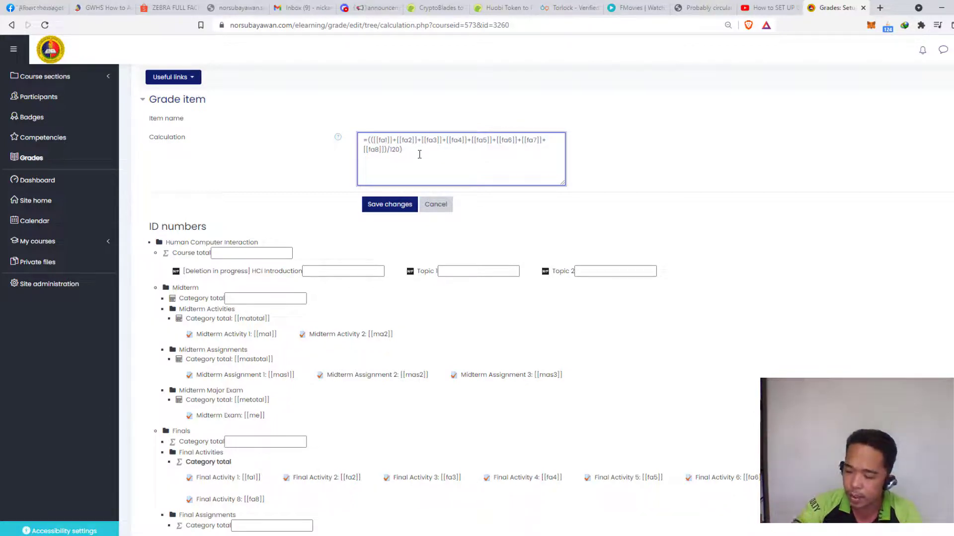
- Append *50+50, enclose the expression in outer parentheses followed by a weight multiplication, and save the Final Activities calculation
type("50")
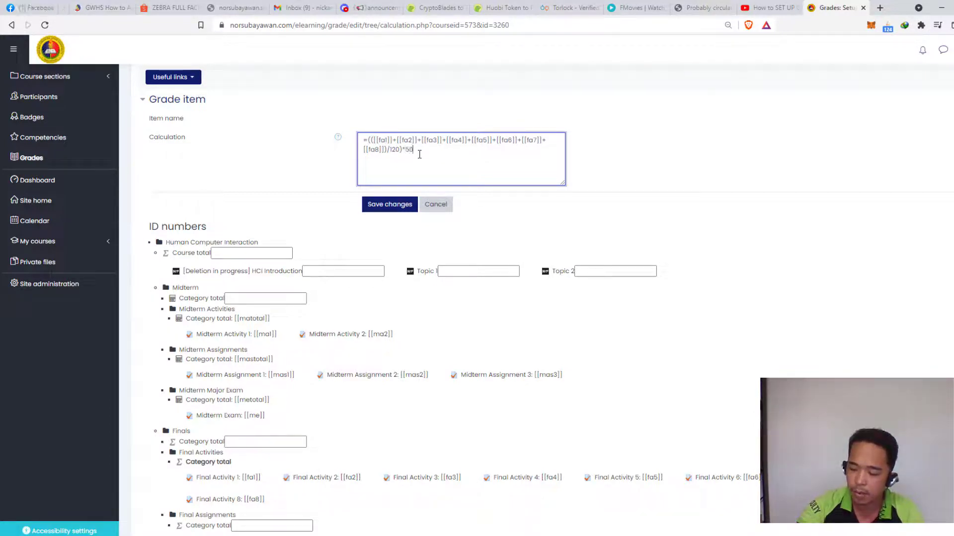
type("+50")
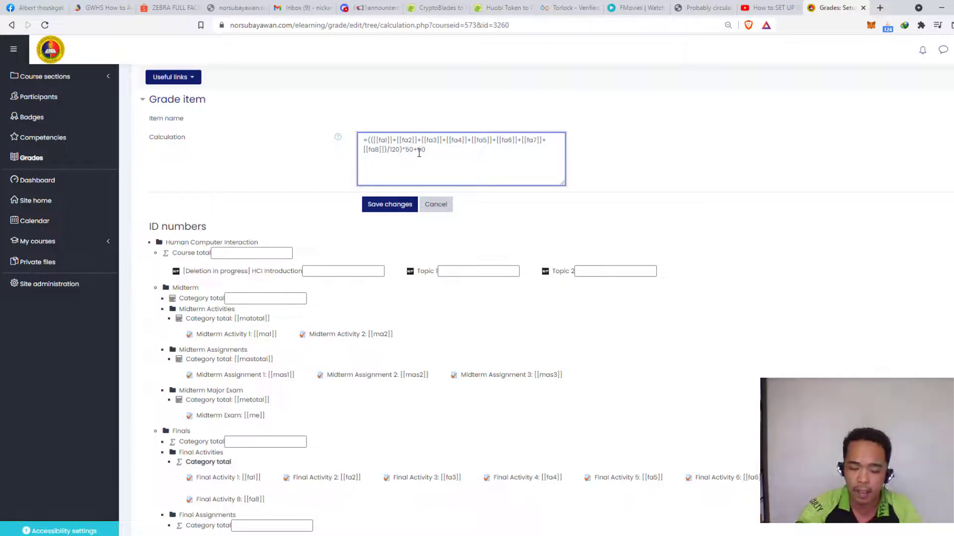
type(")")
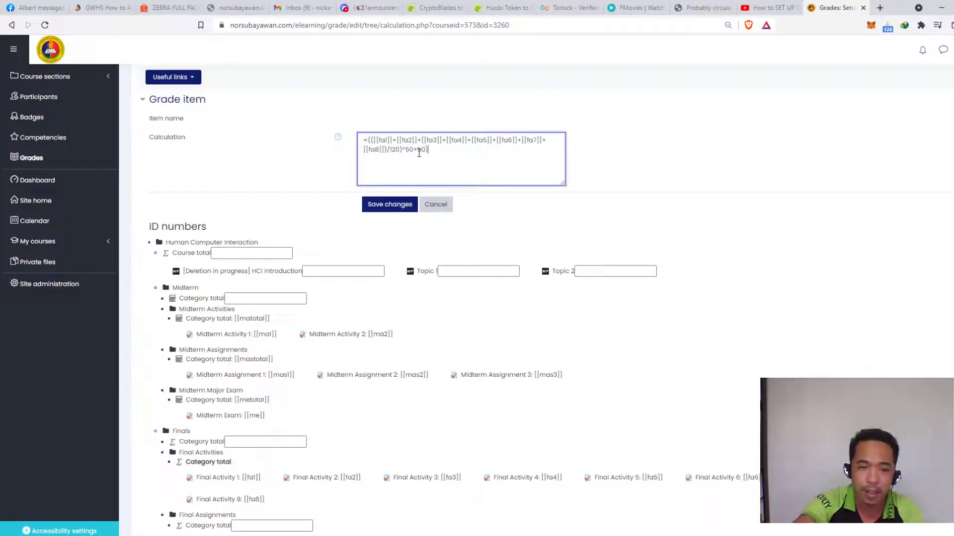
left_click(368, 140)
type("(")
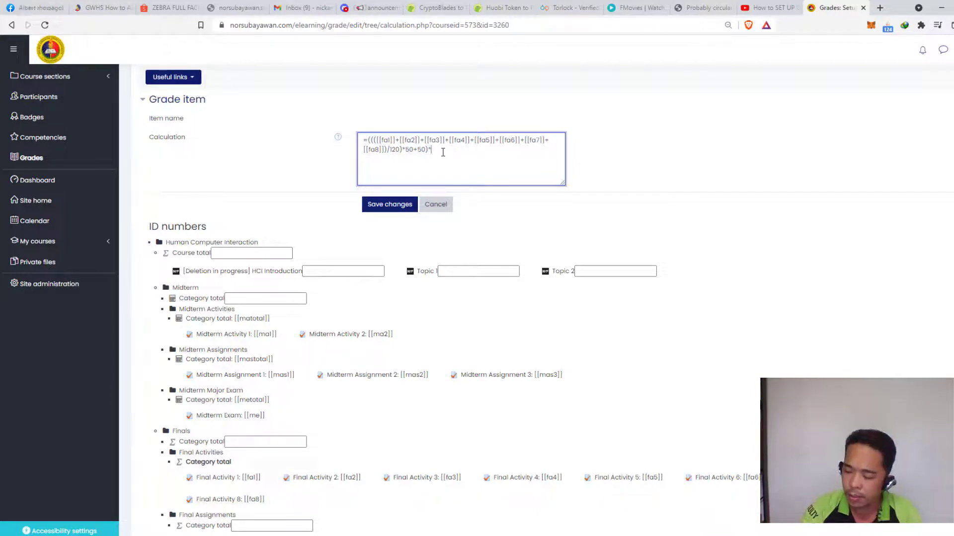
left_click(397, 209)
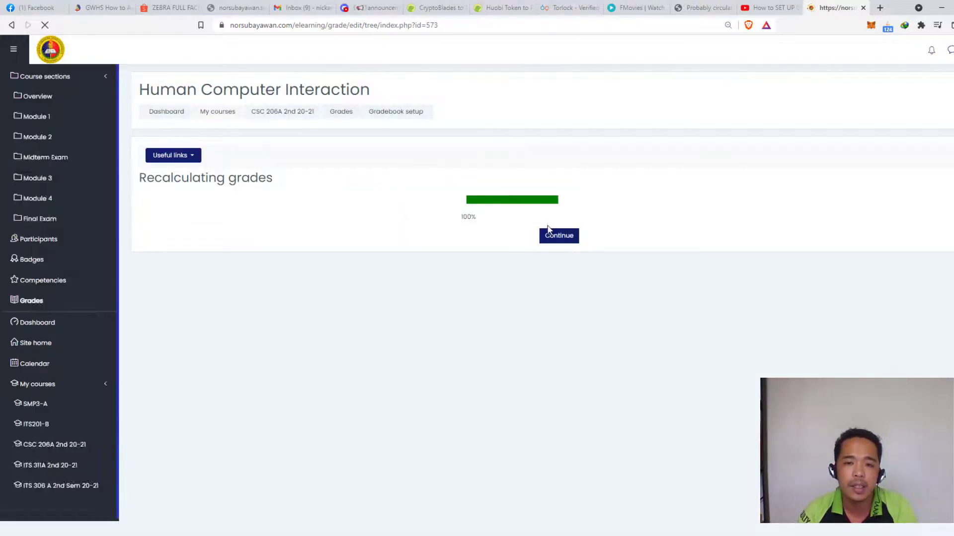
left_click(559, 236)
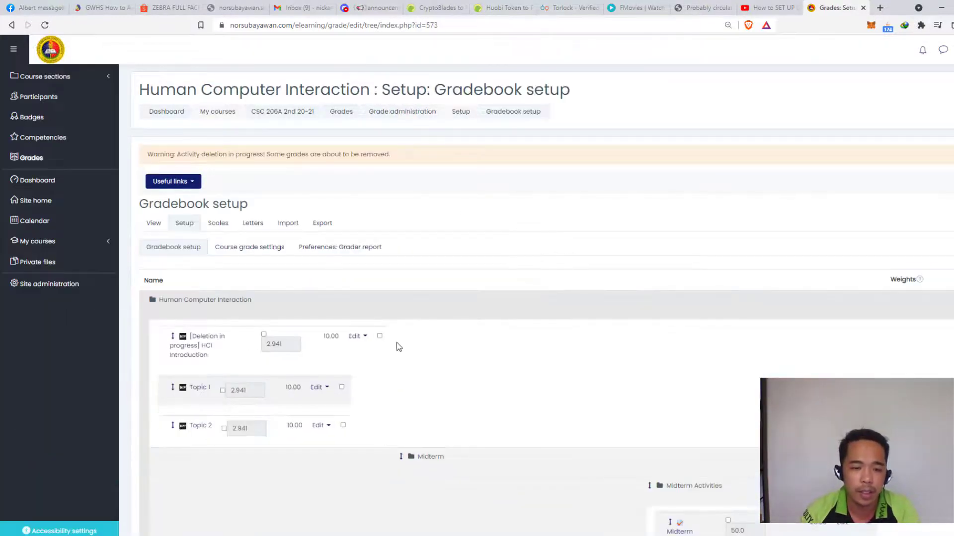
- Open the calculation editor for the Final Assignments total in the gradebook setup
scroll(392, 336, "down", 5)
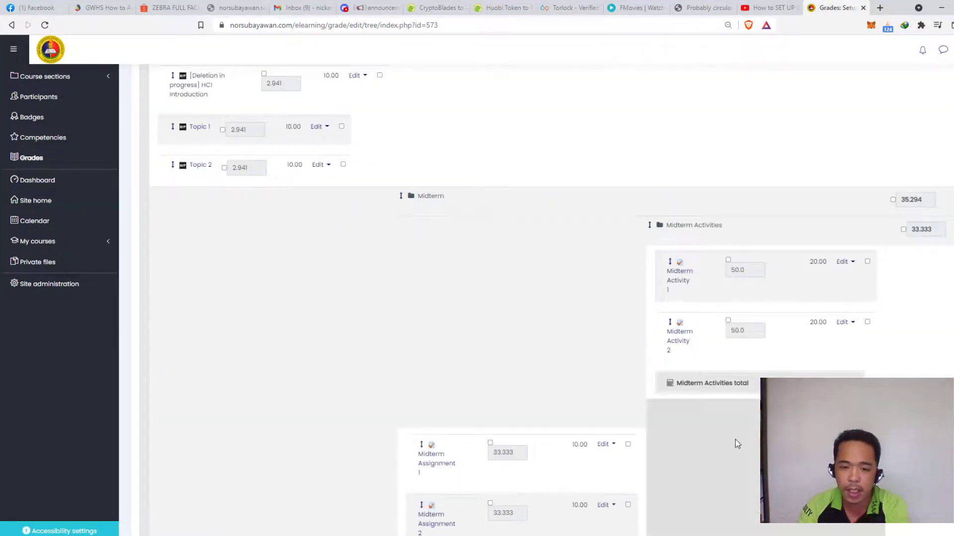
scroll(736, 440, "down", 9)
scroll(724, 421, "down", 10)
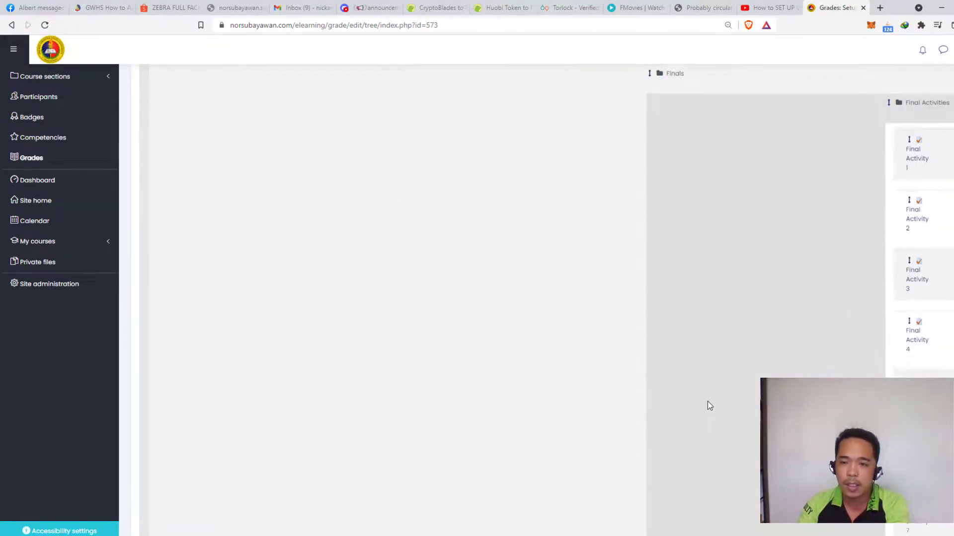
scroll(708, 400, "down", 5)
scroll(708, 402, "up", 3)
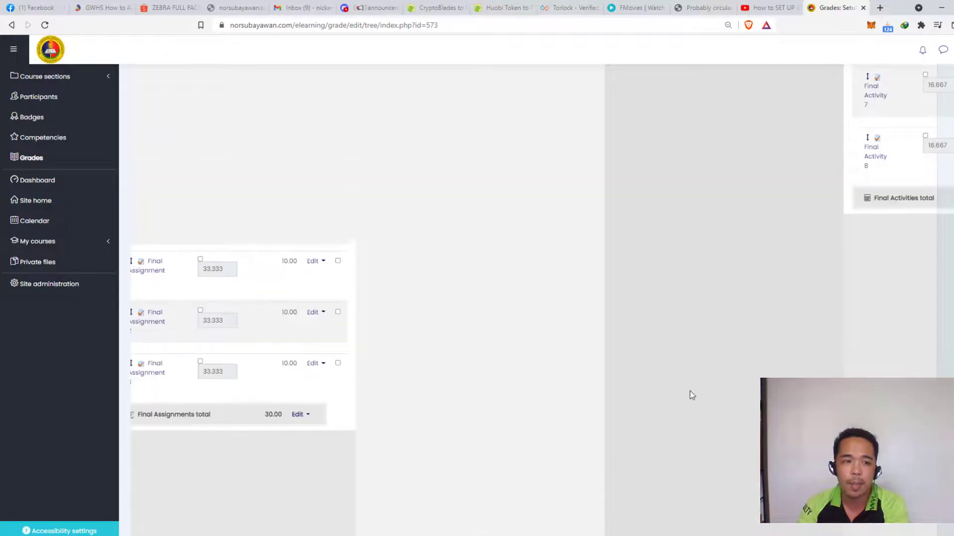
scroll(692, 395, "right", 1)
scroll(461, 390, "left", 2)
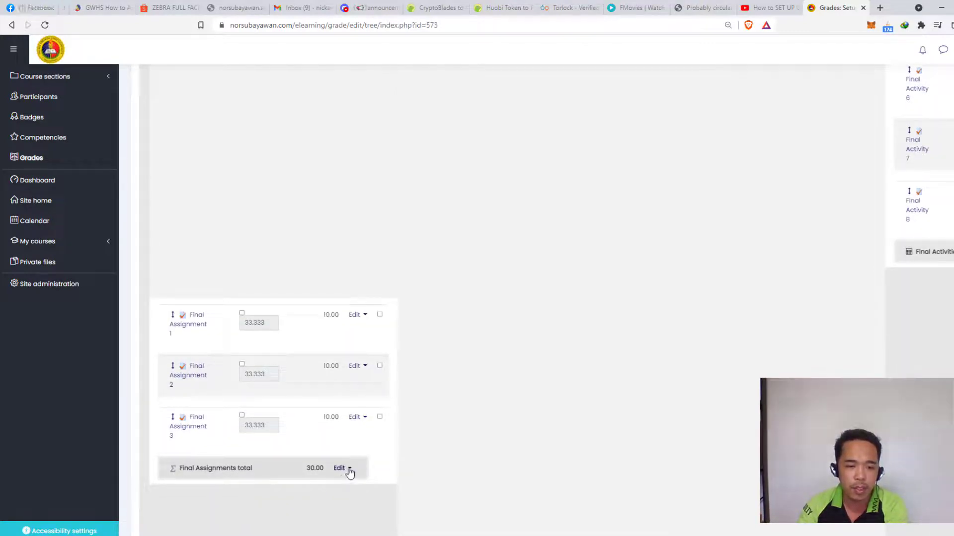
left_click(341, 472)
left_click(181, 488)
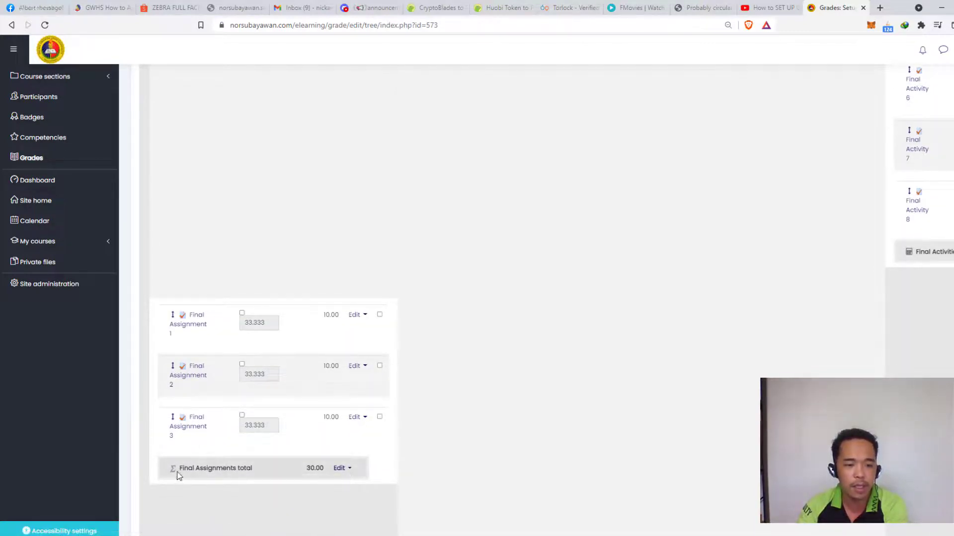
left_click(341, 470)
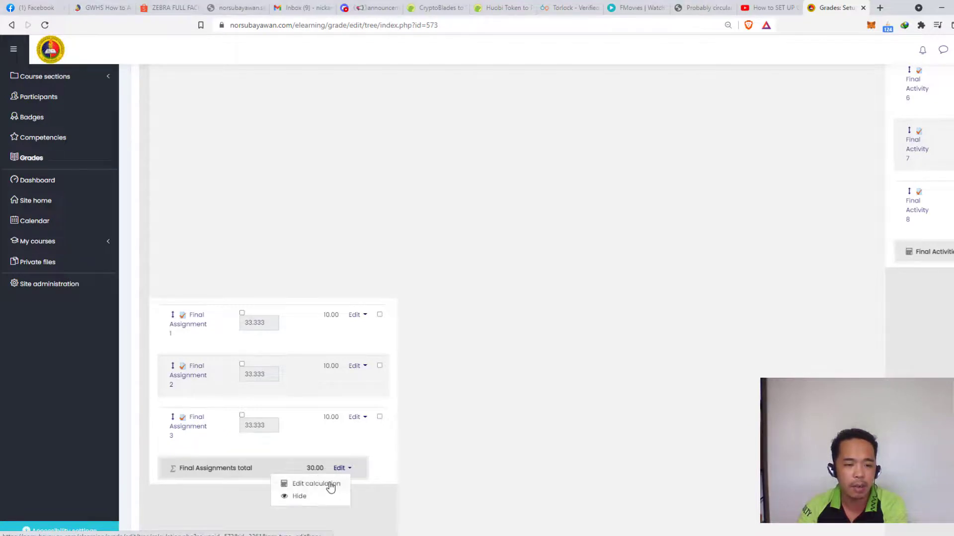
left_click(422, 480)
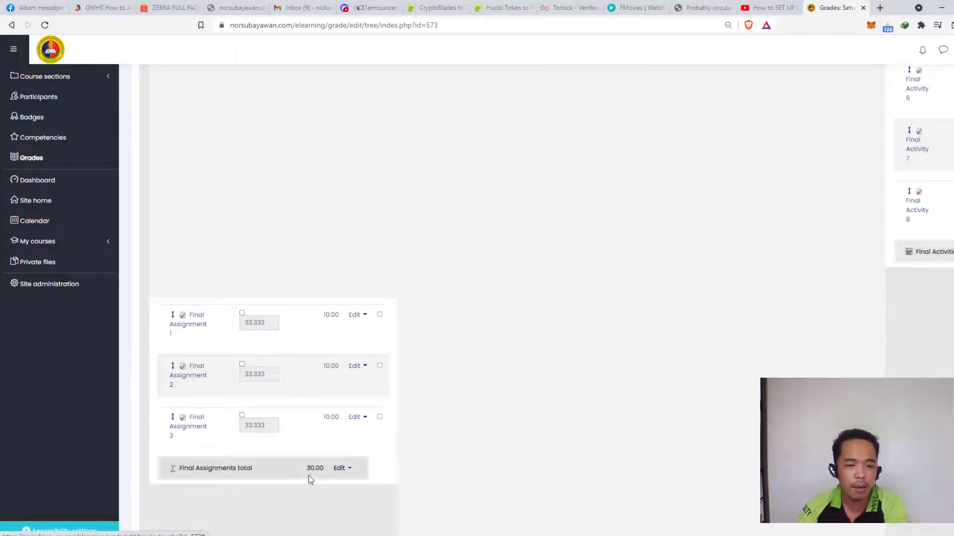
left_click(344, 474)
left_click(333, 484)
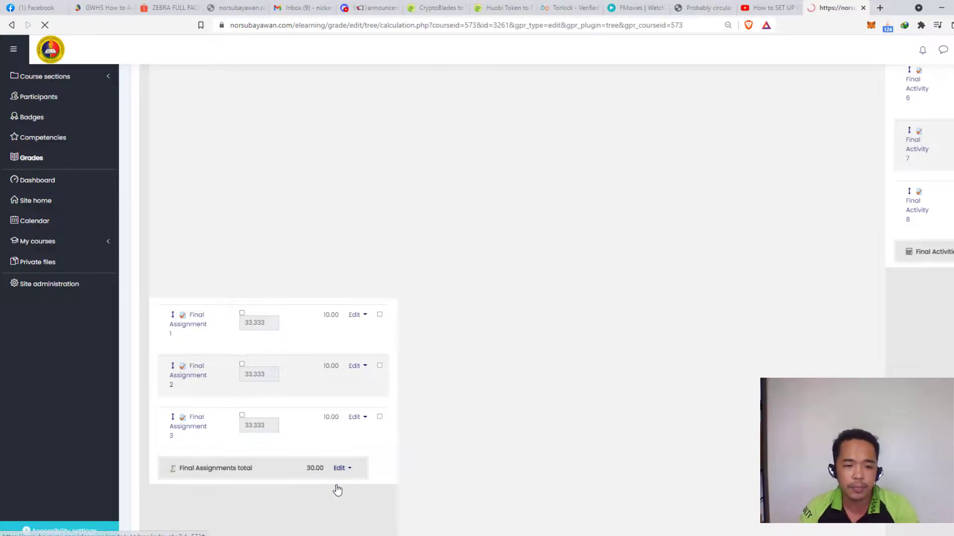
- Fill in the ID numbers fas1, fas2 and fas3 for Final Assignment 1 through 3, and submit them
scroll(451, 373, "down", 5)
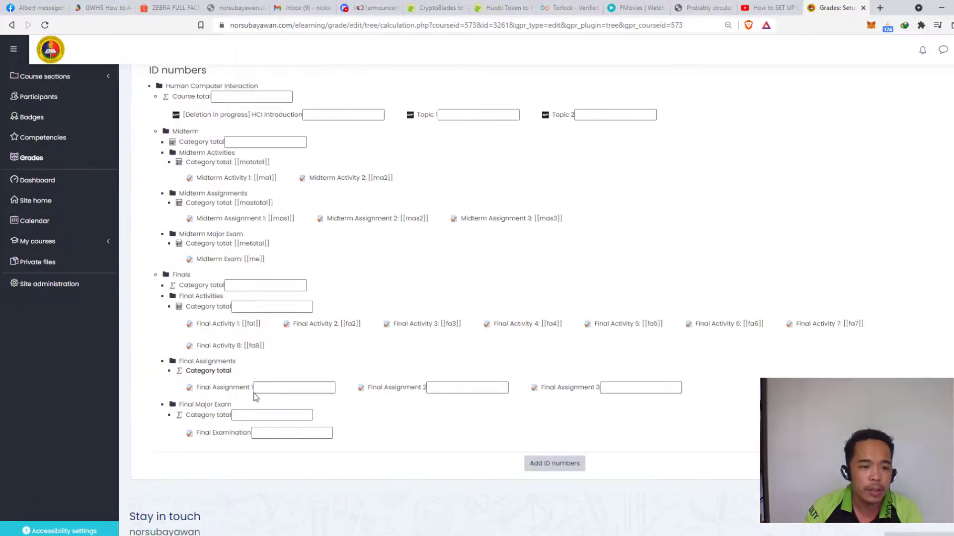
scroll(263, 418, "up", 1)
left_click(278, 441)
type("fa")
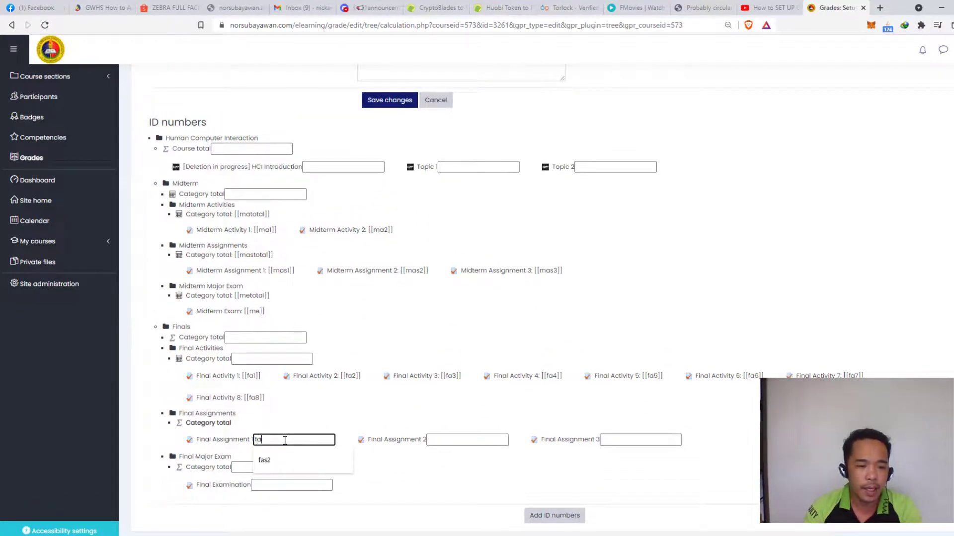
type("s1")
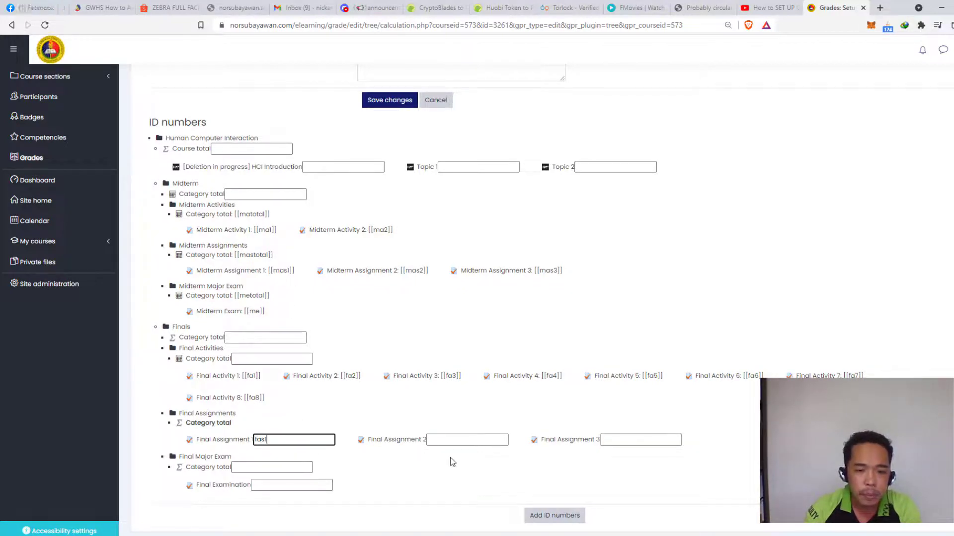
left_click(446, 441)
type("fas")
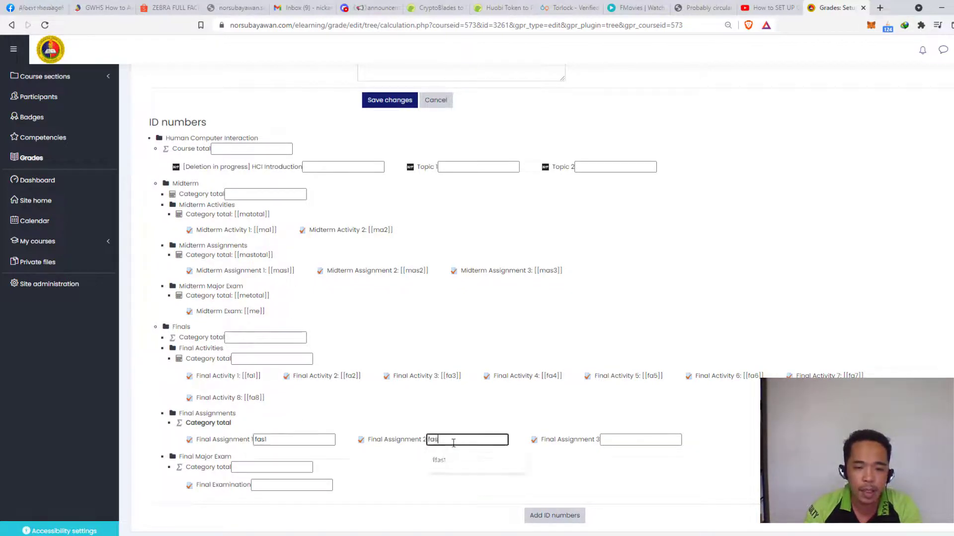
type("2")
left_click(616, 440)
type("fas")
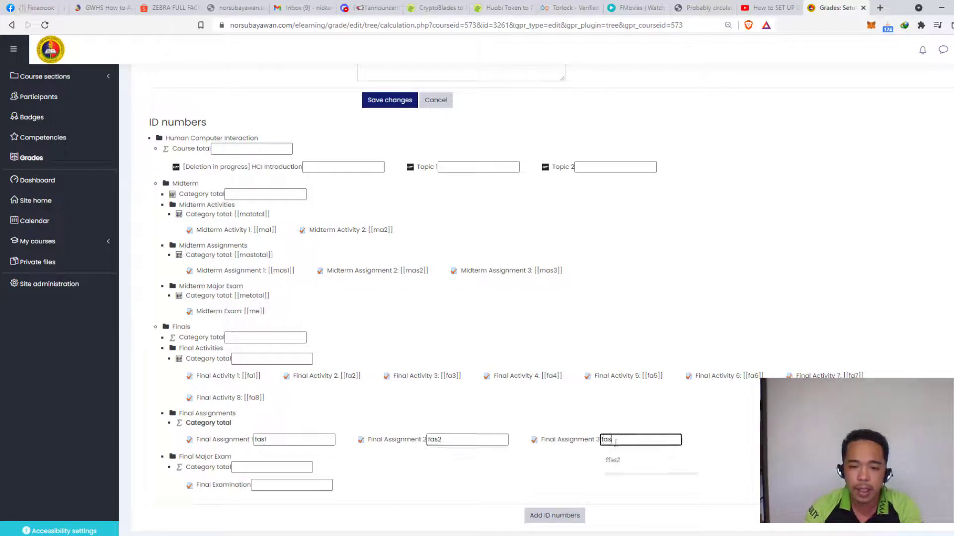
type("3")
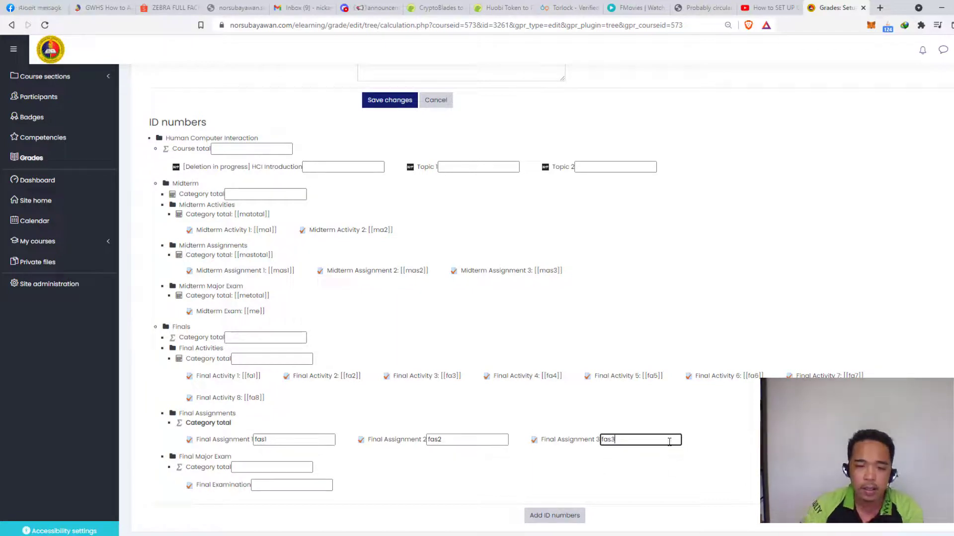
key("Return")
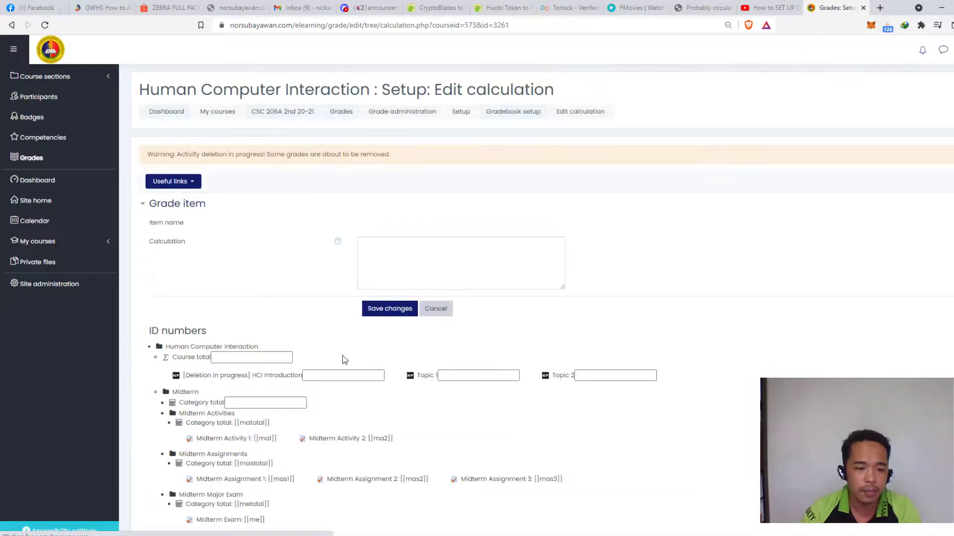
- Copy the Final Assignment 1 reference and begin the Final Assignments calculation with =[[fas1]]
scroll(348, 373, "down", 2)
scroll(365, 391, "down", 2)
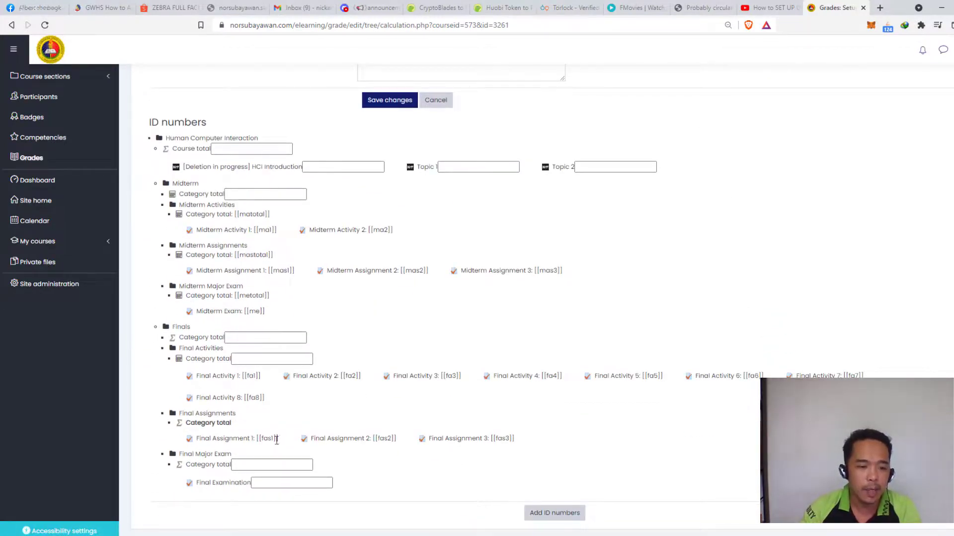
left_click_drag(280, 439, 257, 441)
key("ctrl+c")
scroll(398, 298, "up", 2)
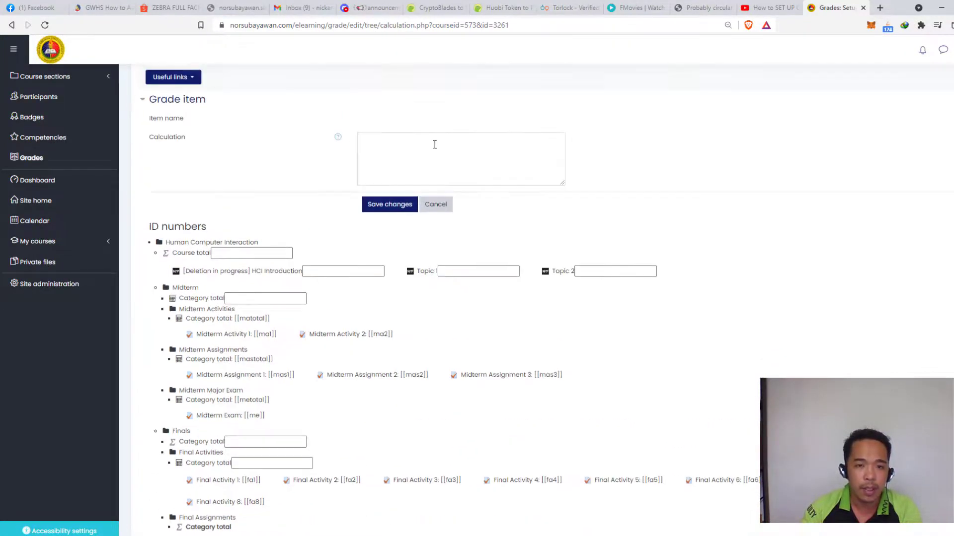
left_click(430, 149)
type("=")
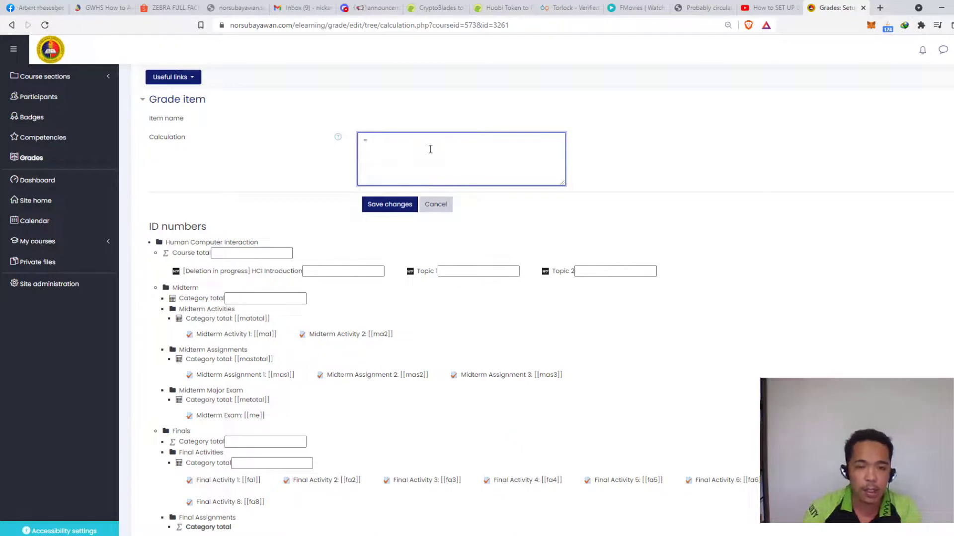
key("ctrl+v")
- Extend the calculation to the sum =[[fas1]]+[[fas2]]+[[fas3]]
type("+")
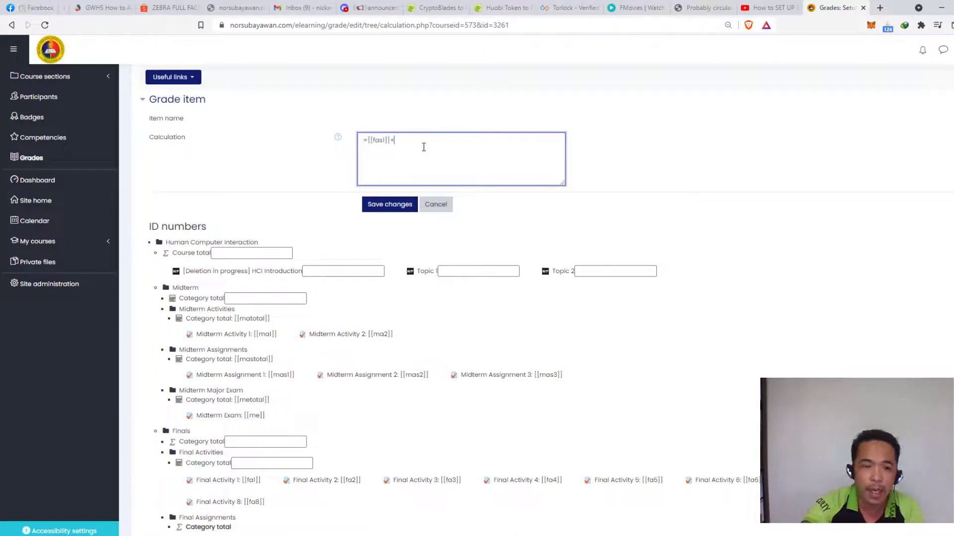
key("ctrl+v")
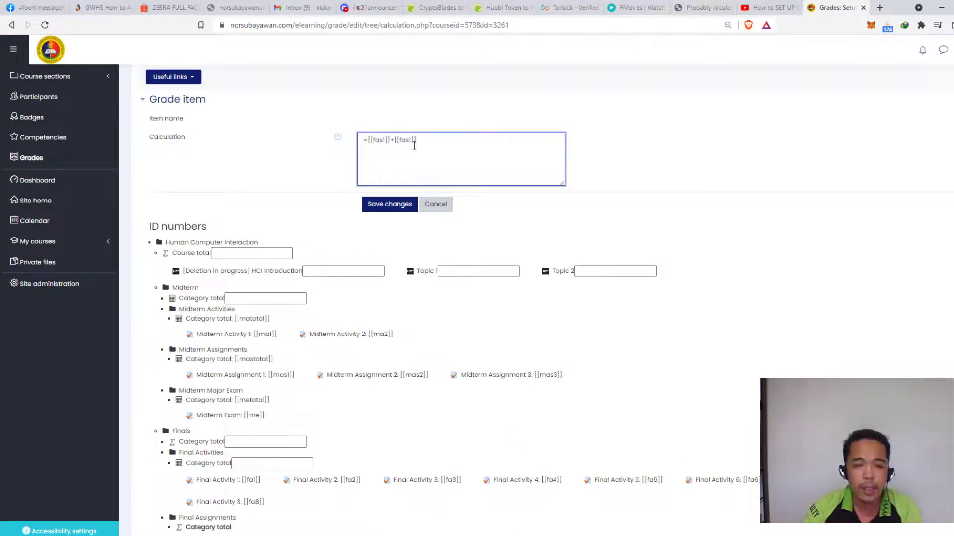
left_click(414, 140)
key("BackSpace")
type("2]]")
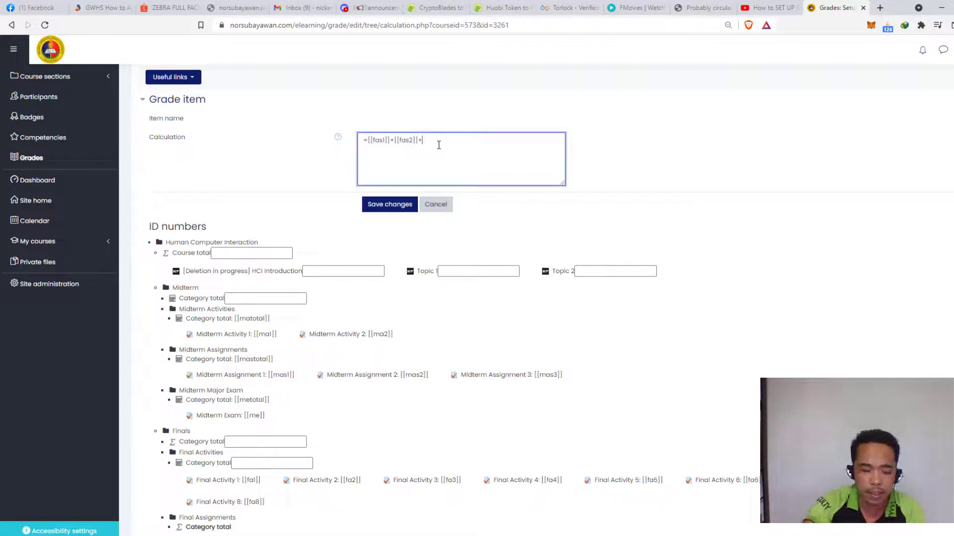
type("+")
key("ctrl+v")
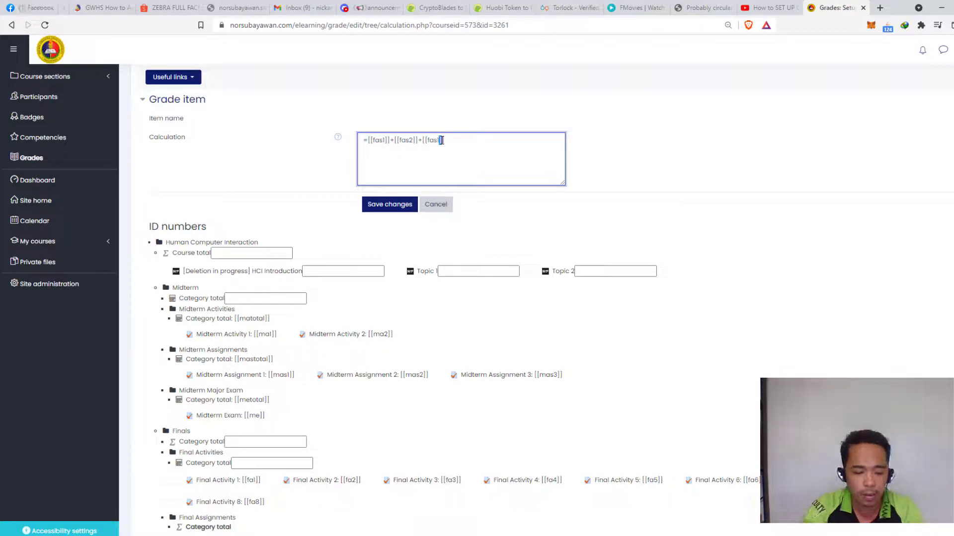
left_click(441, 140)
type("3")
key("BackSpace")
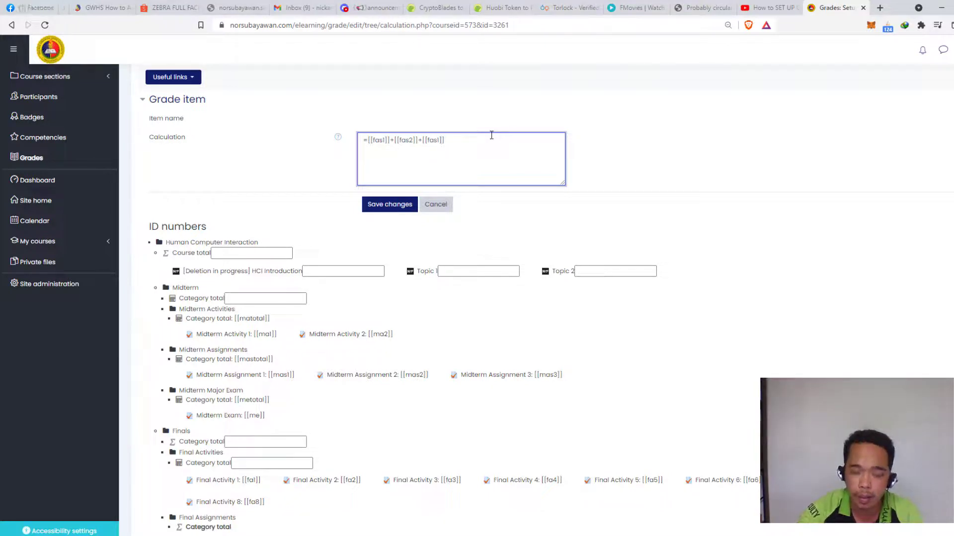
type("3")
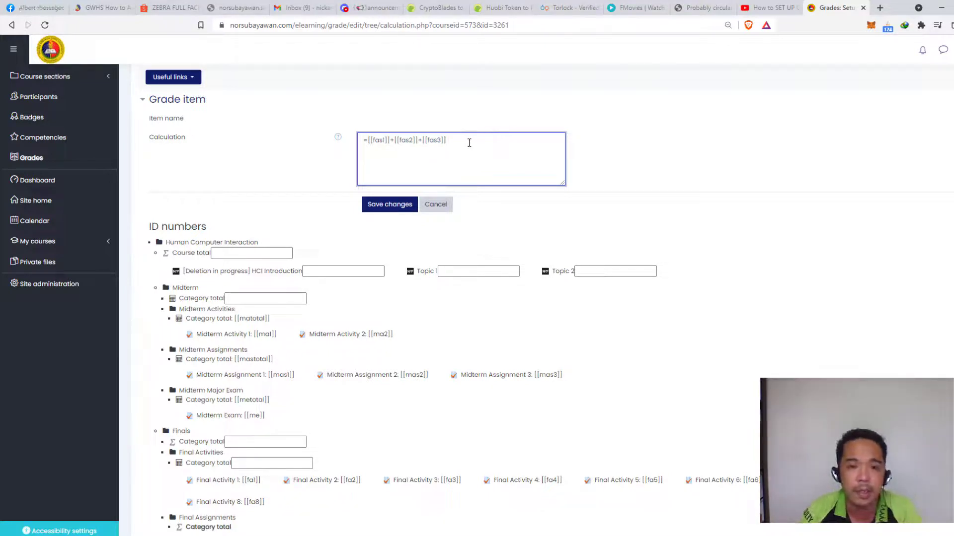
- Wrap the sum of fas1 through fas3 in parentheses, divide it by 30, and enclose the quotient in another pair of parentheses
left_click(459, 142)
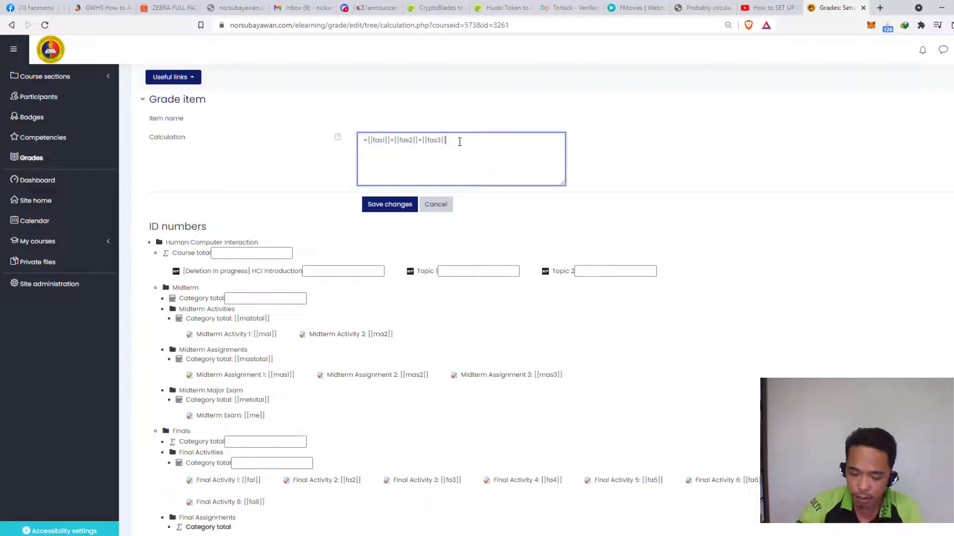
left_click(369, 140)
type("(")
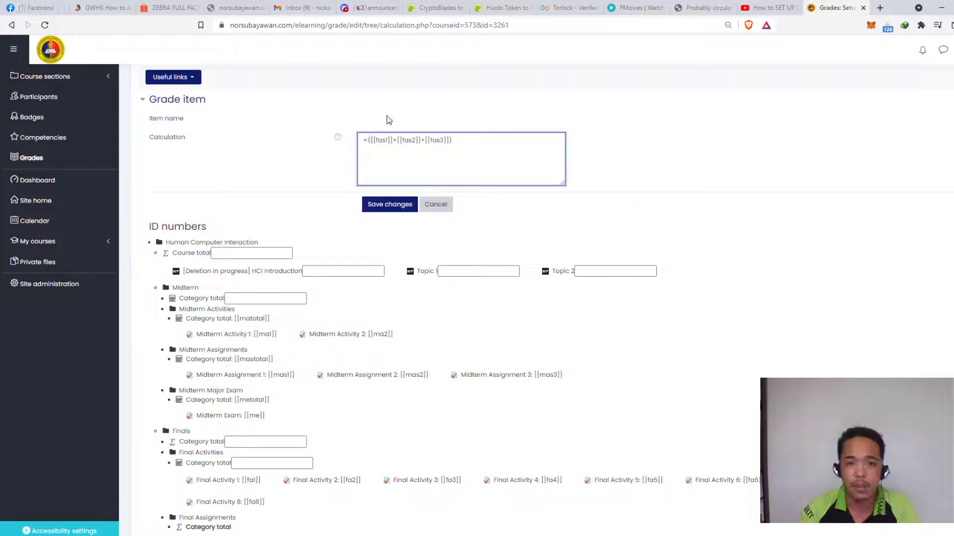
left_click(463, 143)
type("/")
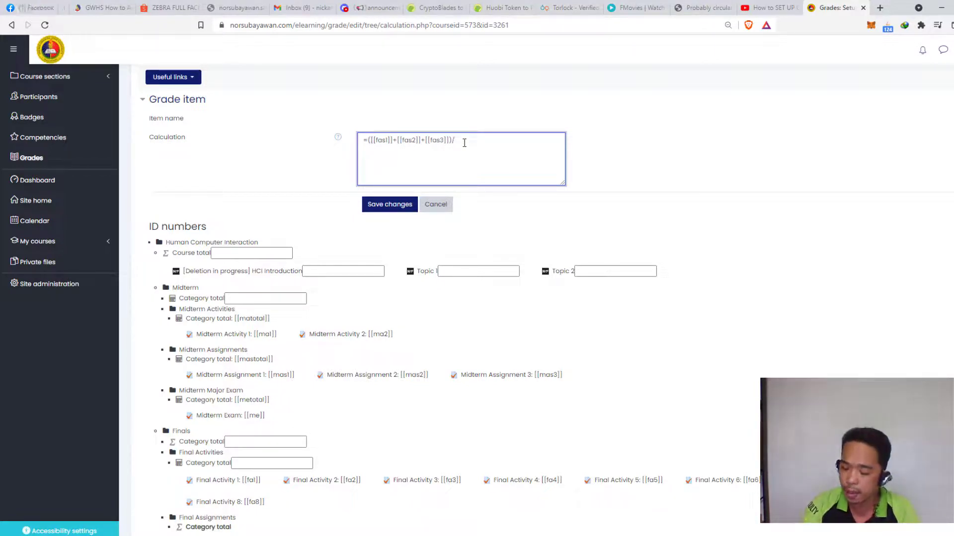
type("30")
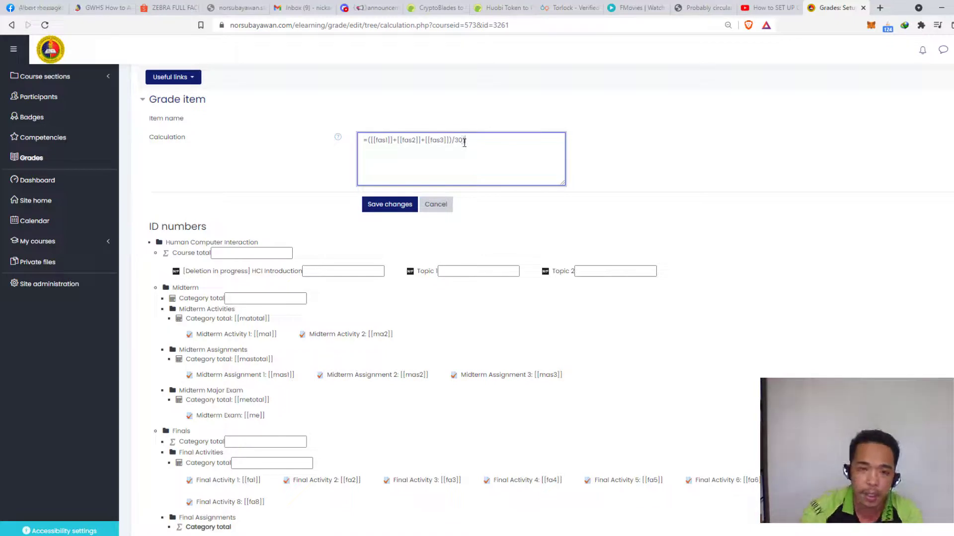
type(")")
left_click(369, 139)
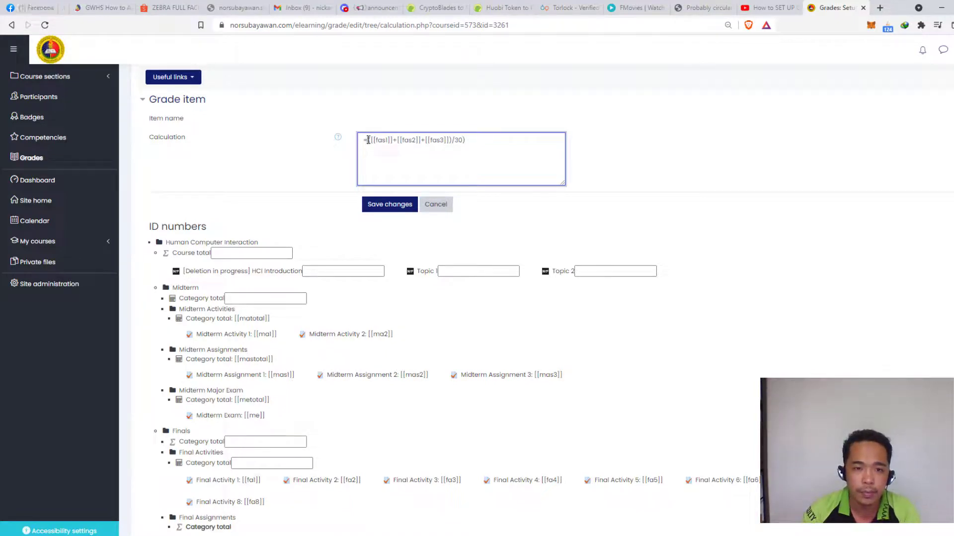
type("(")
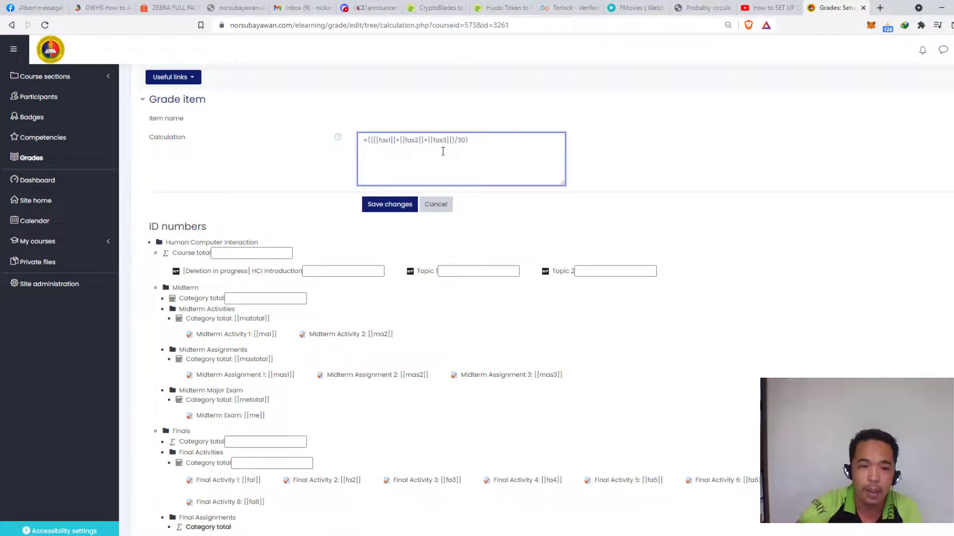
- Append *50+50, enclose the expression in outer parentheses multiplied by 0.3, and save the Final Assignments calculation
left_click(478, 139)
type("*")
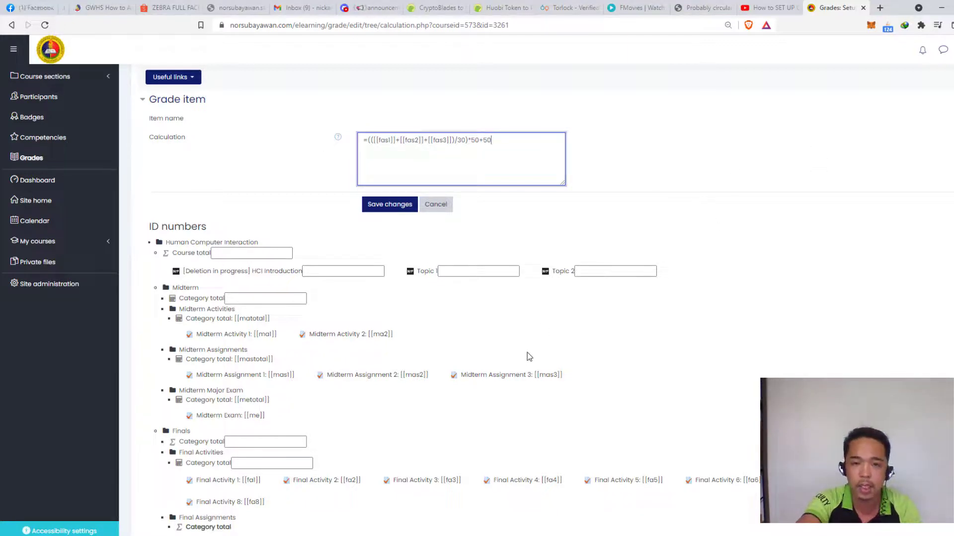
type(")")
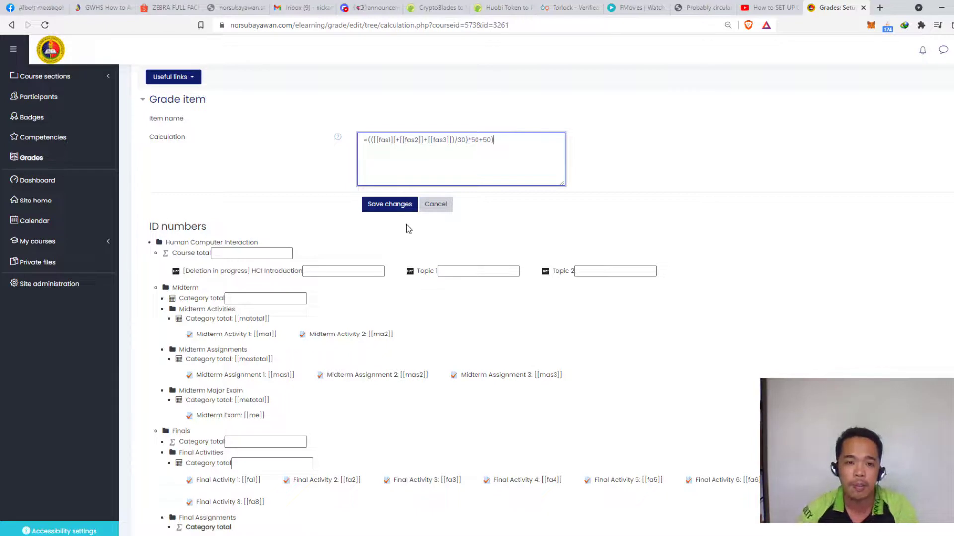
left_click(369, 139)
type("(")
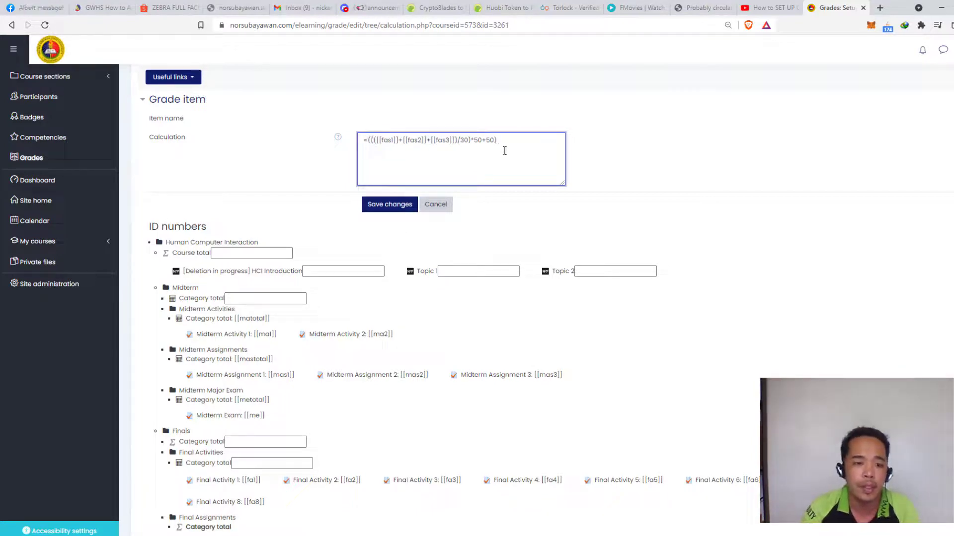
left_click(521, 138)
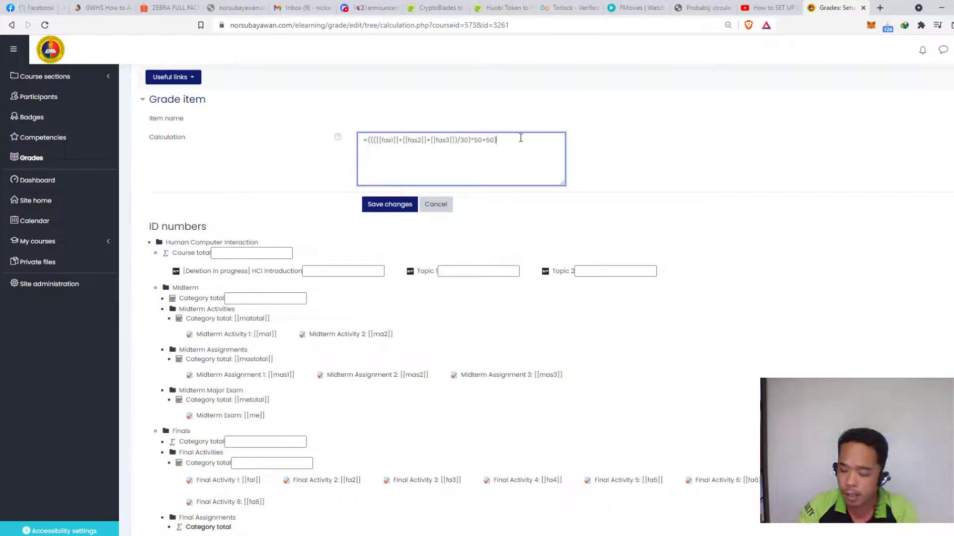
type("*0.3")
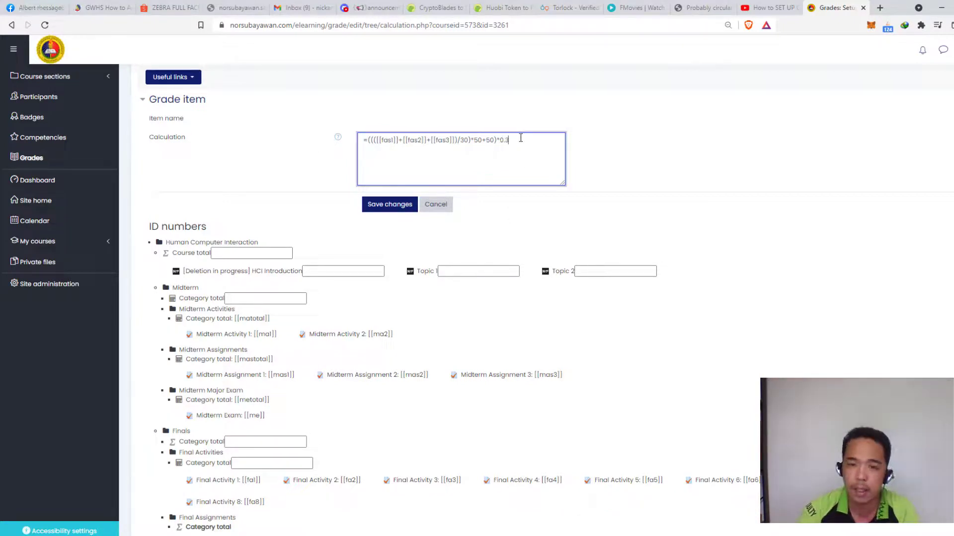
left_click(396, 208)
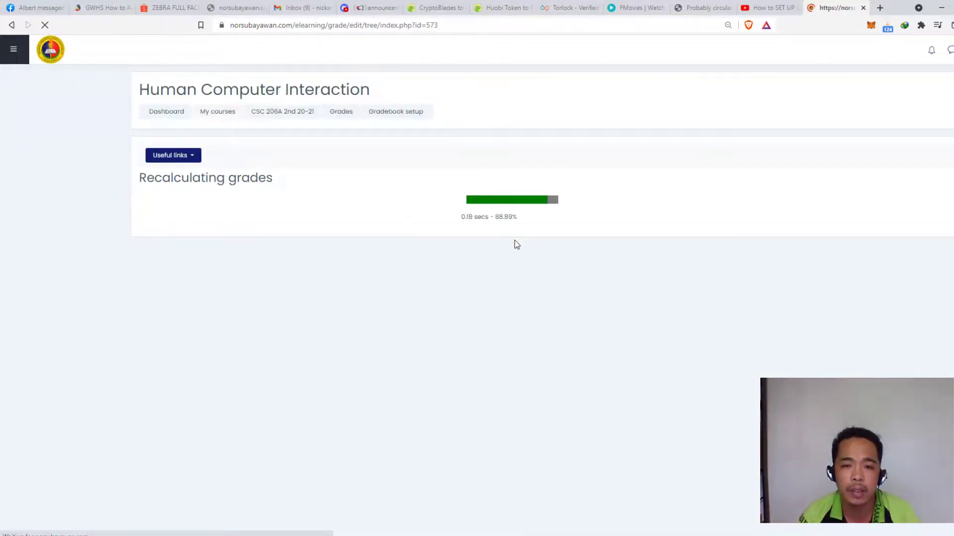
left_click(557, 241)
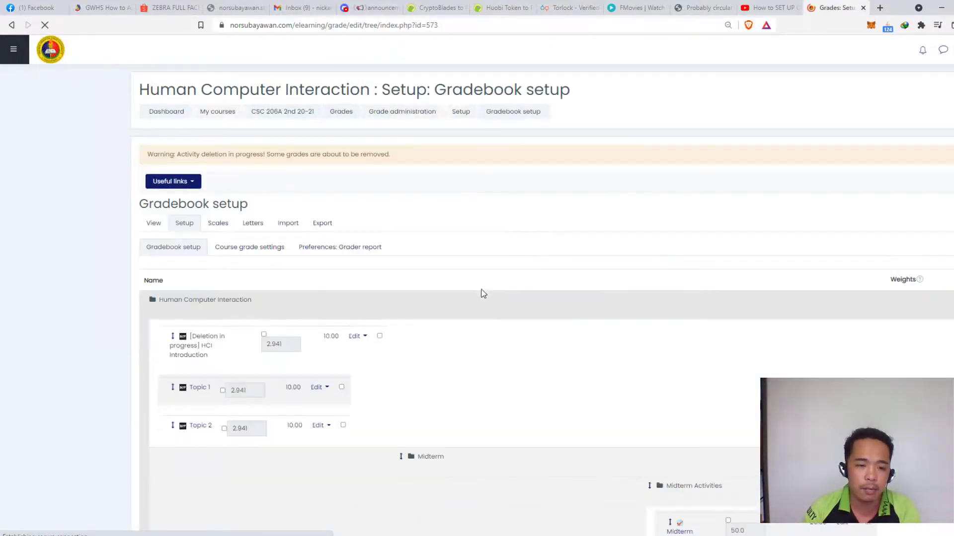
- Open the calculation editor for the Final Major Exam total in the gradebook setup
scroll(534, 293, "down", 15)
scroll(543, 301, "down", 4)
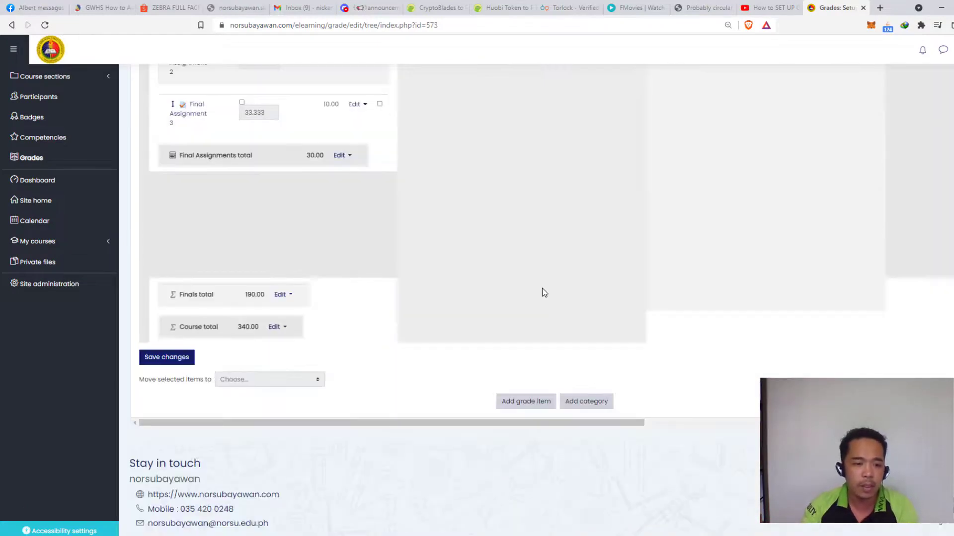
scroll(283, 308, "up", 1)
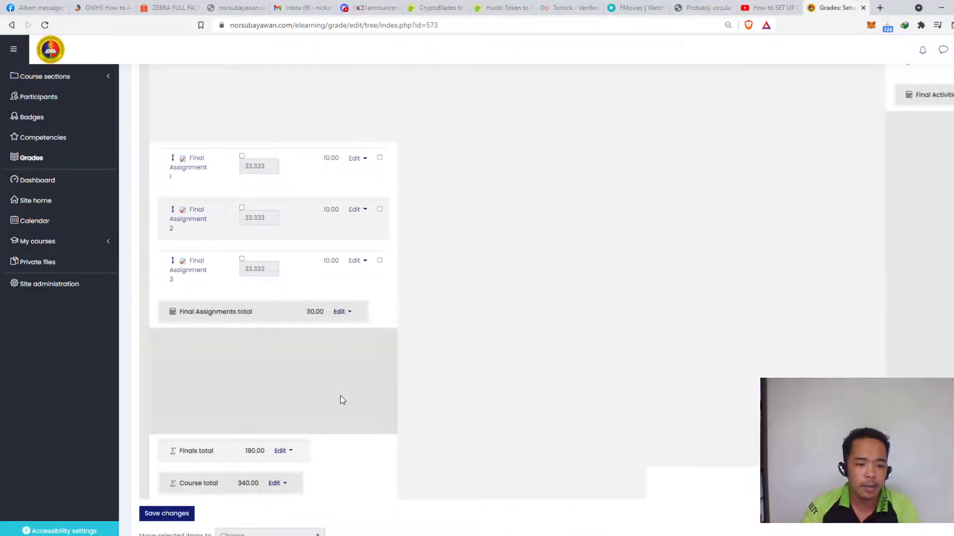
scroll(683, 293, "right", 8)
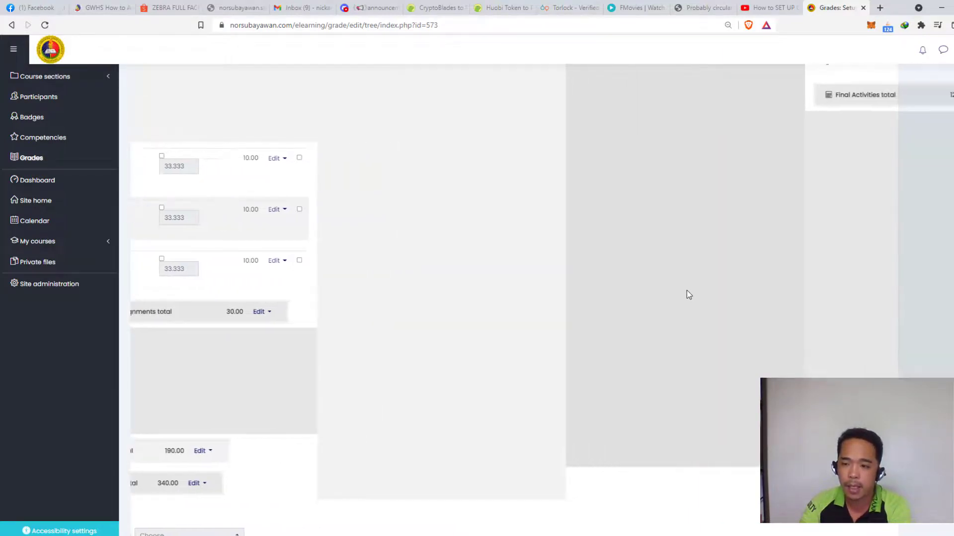
scroll(687, 302, "right", 3)
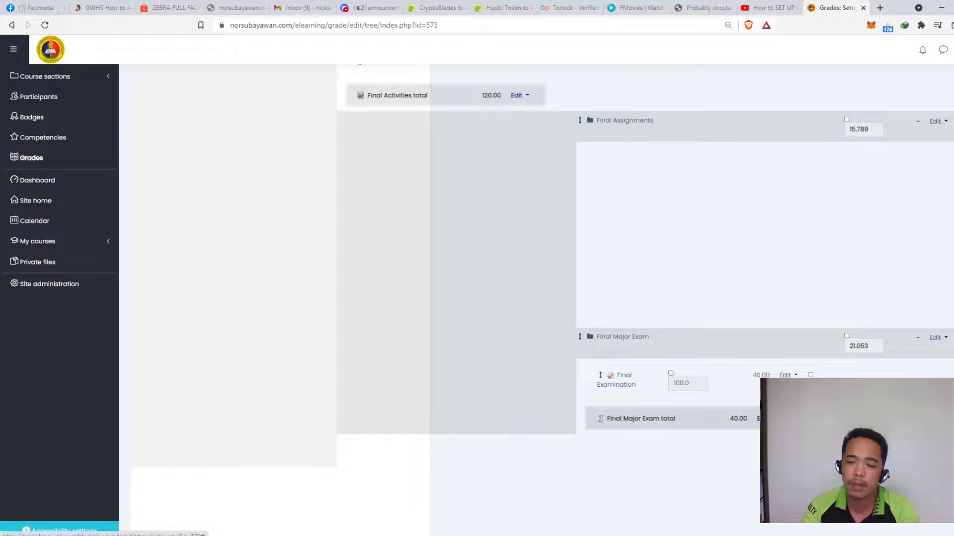
left_click(759, 418)
left_click(752, 436)
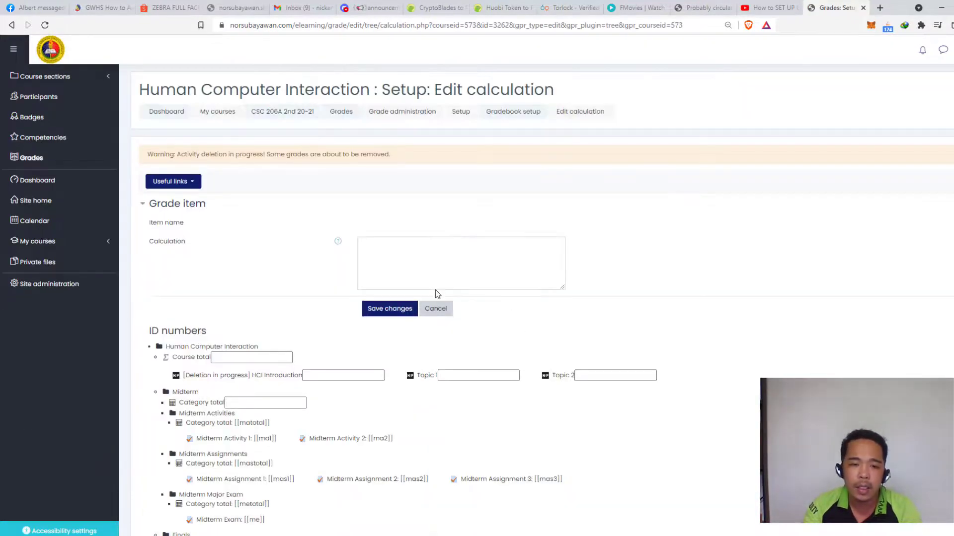
- Assign the ID number fe to the Final Examination item and submit it
scroll(342, 412, "down", 3)
scroll(231, 434, "down", 3)
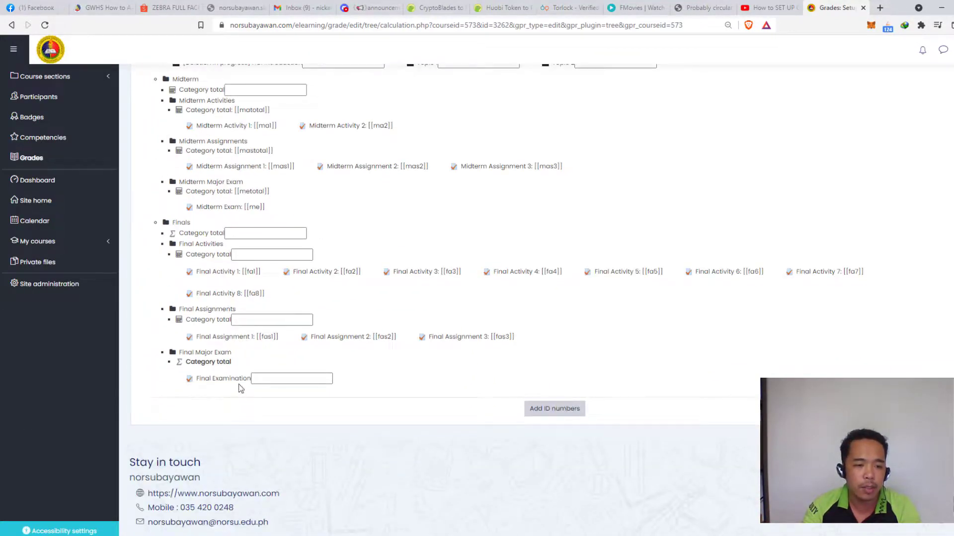
left_click(275, 381)
type("fe")
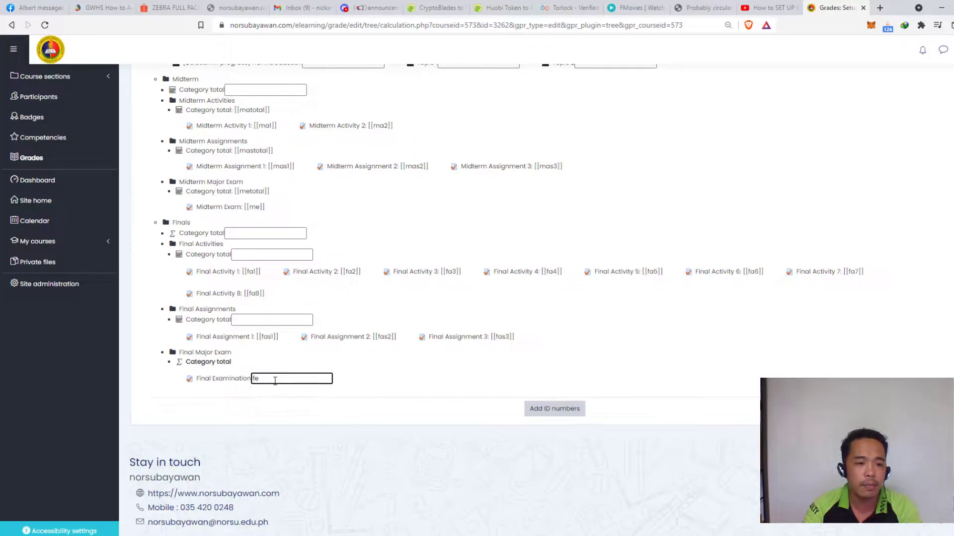
key("Return")
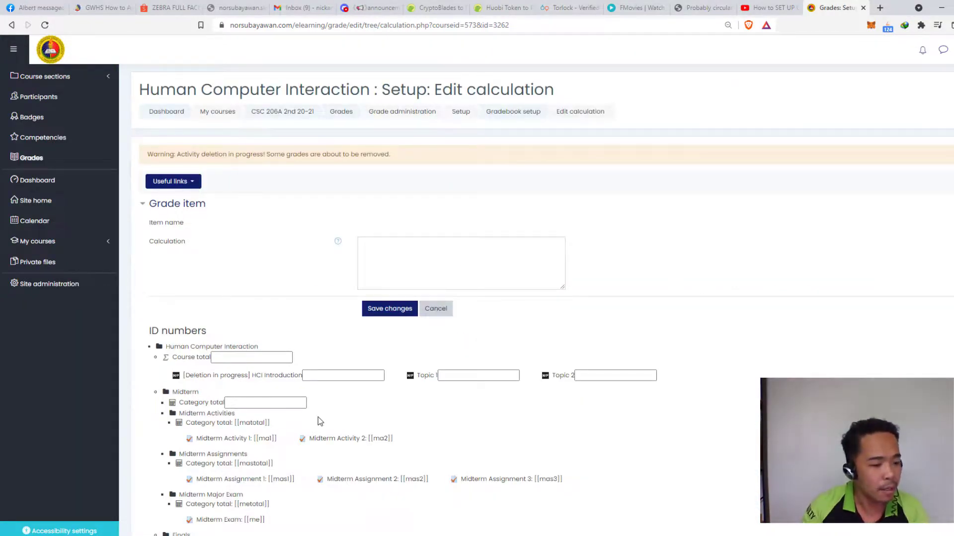
- Begin the Final Major Exam calculation with the Final Examination reference, =[[fe]]
scroll(324, 388, "down", 7)
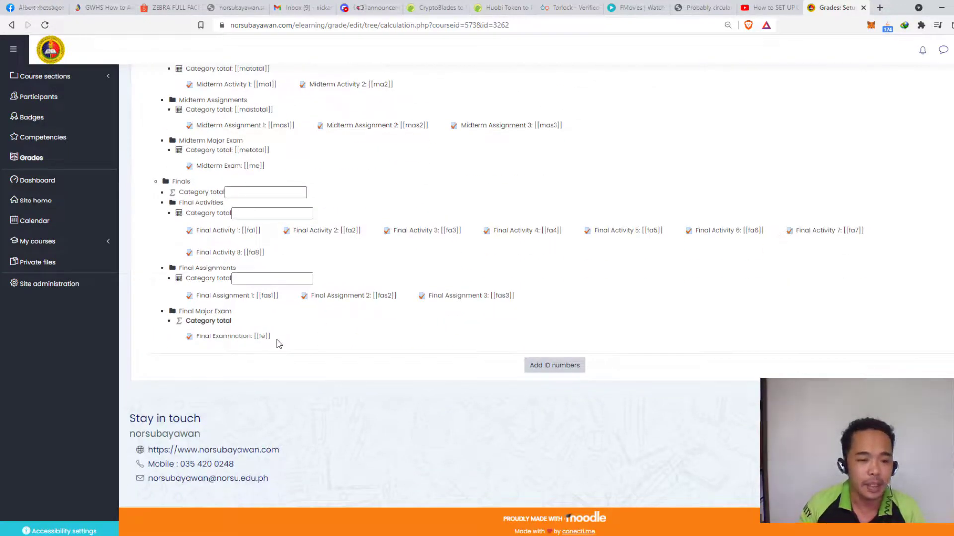
left_click_drag(276, 339, 254, 339)
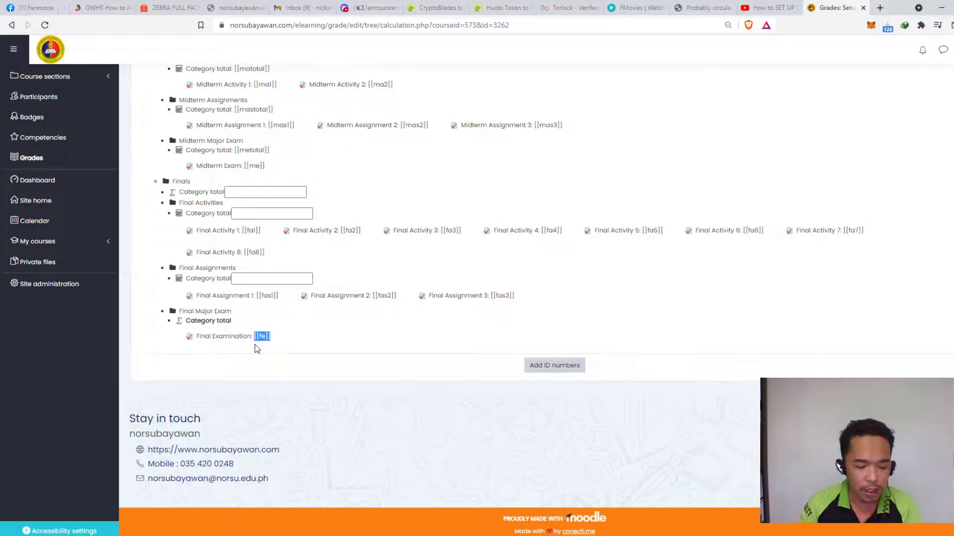
scroll(402, 263, "up", 5)
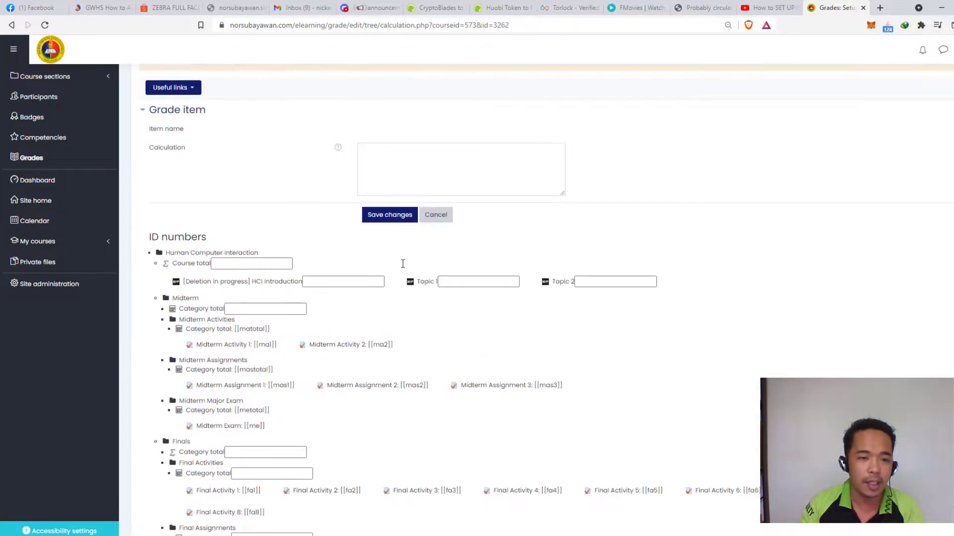
left_click(406, 165)
type("=")
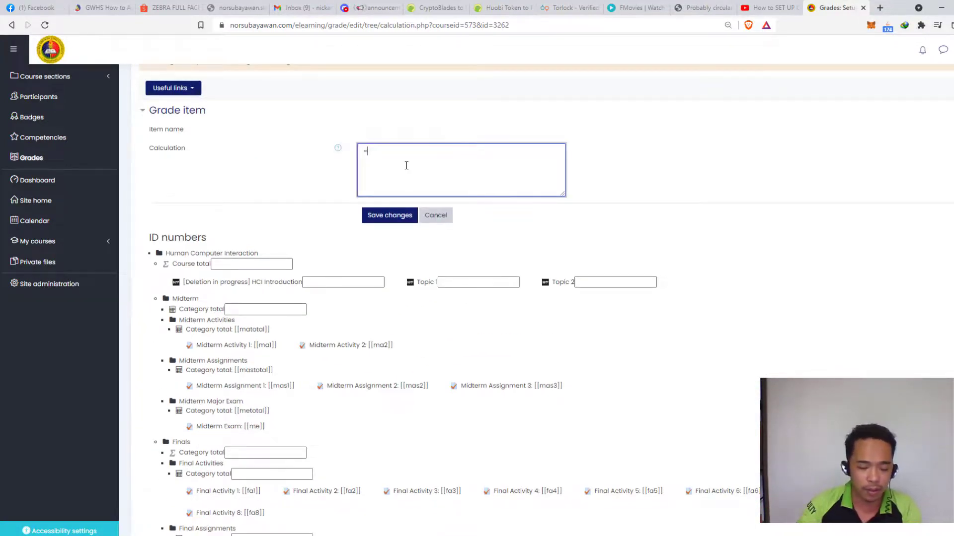
type("[[fe]]")
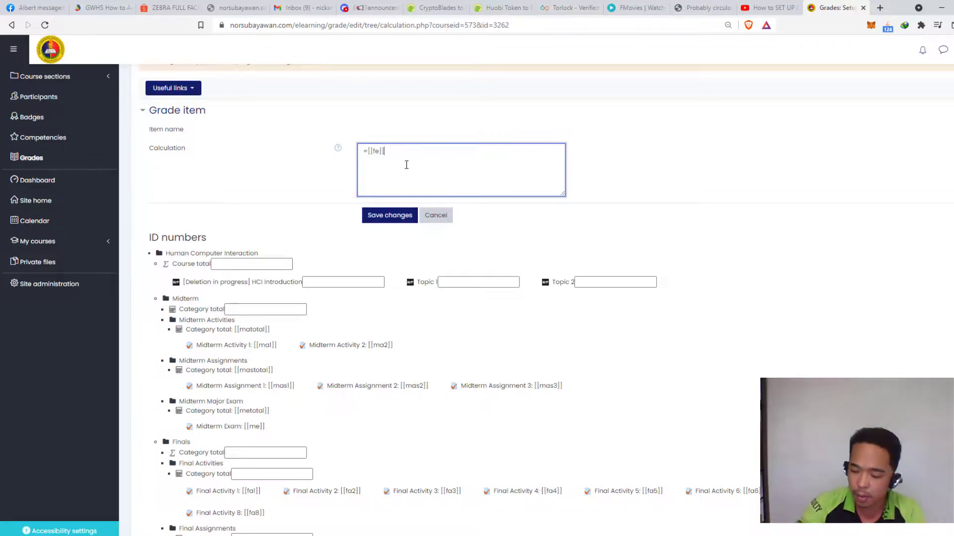
- Extend the Final Major Exam calculation to =([[fe]]/40)*50+50
type("/40")
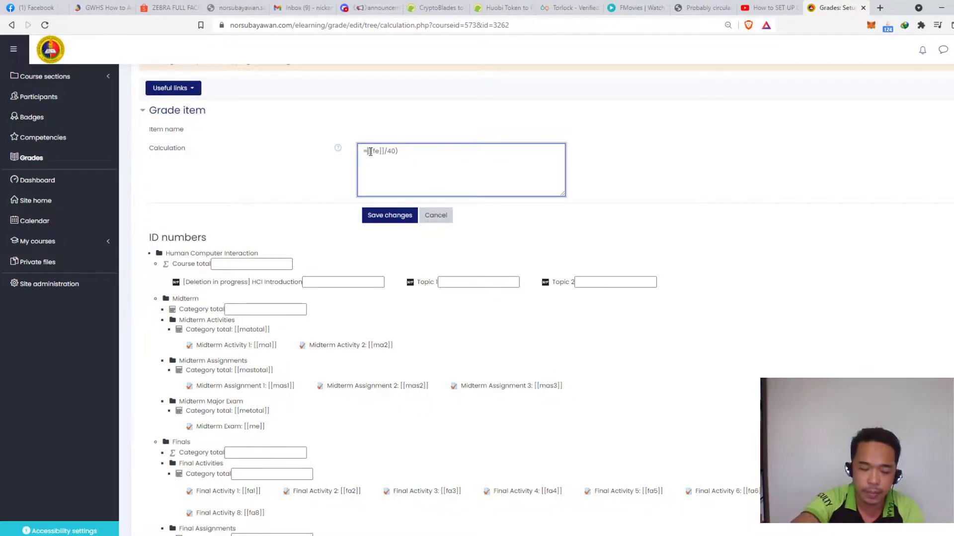
type("(")
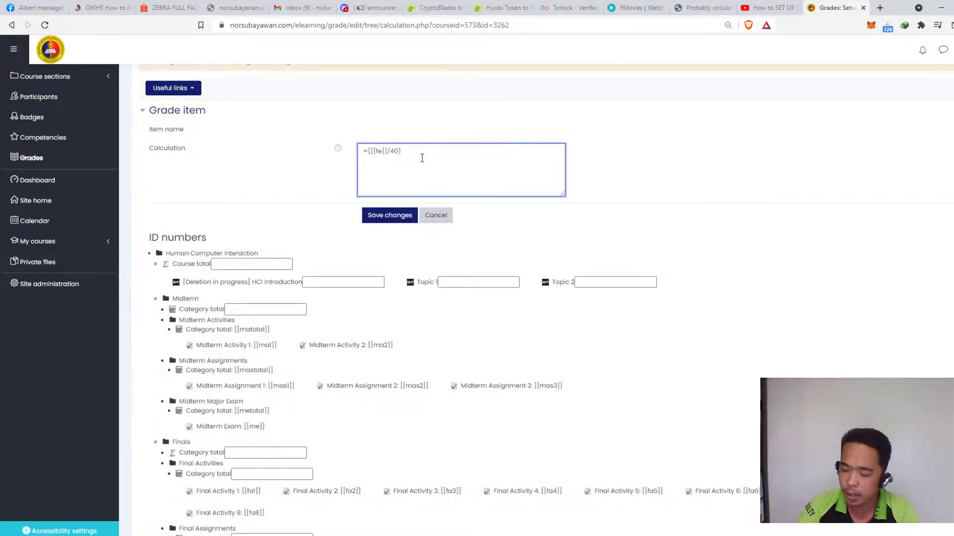
type("50")
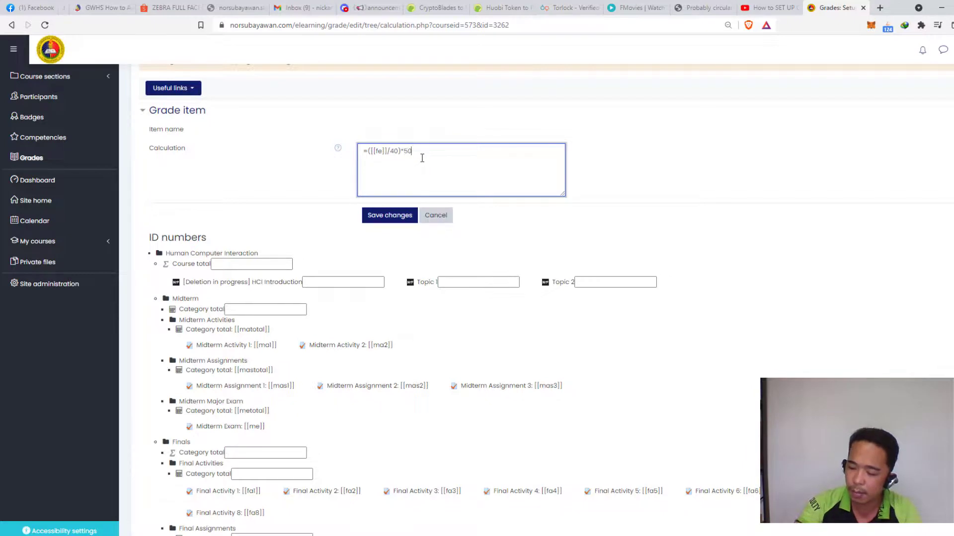
type("+50")
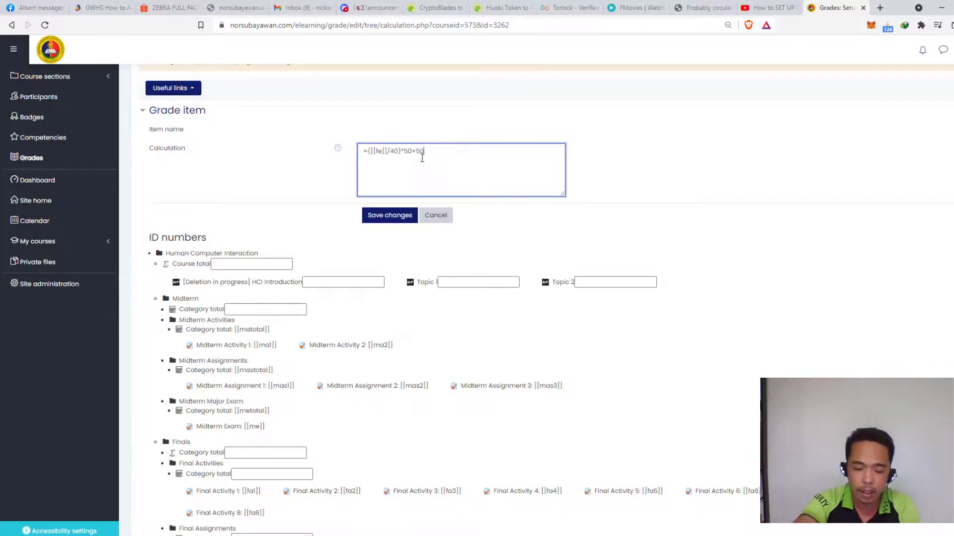
- Enclose the expression in outer parentheses multiplied by 0.4, save the Final Major Exam calculation, and continue to the gradebook setup
type(")")
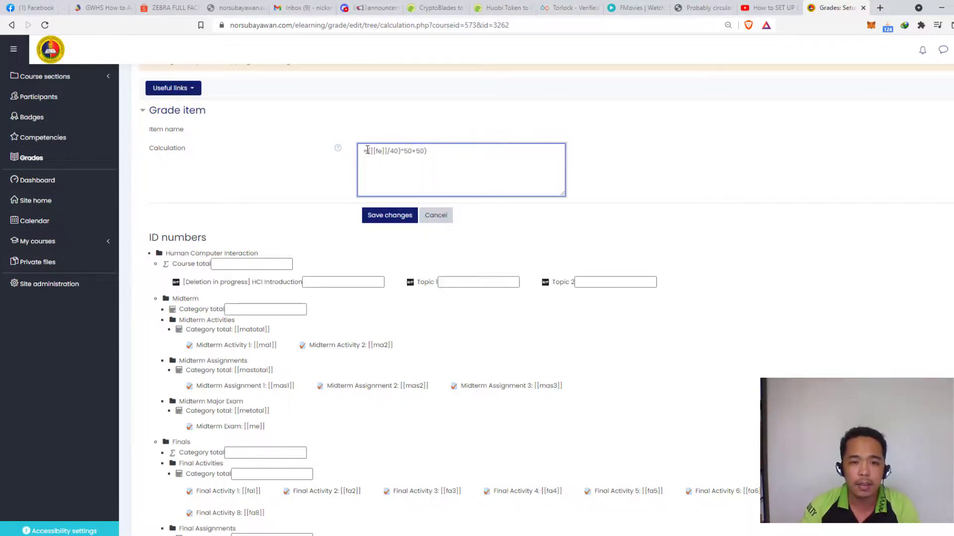
type("(")
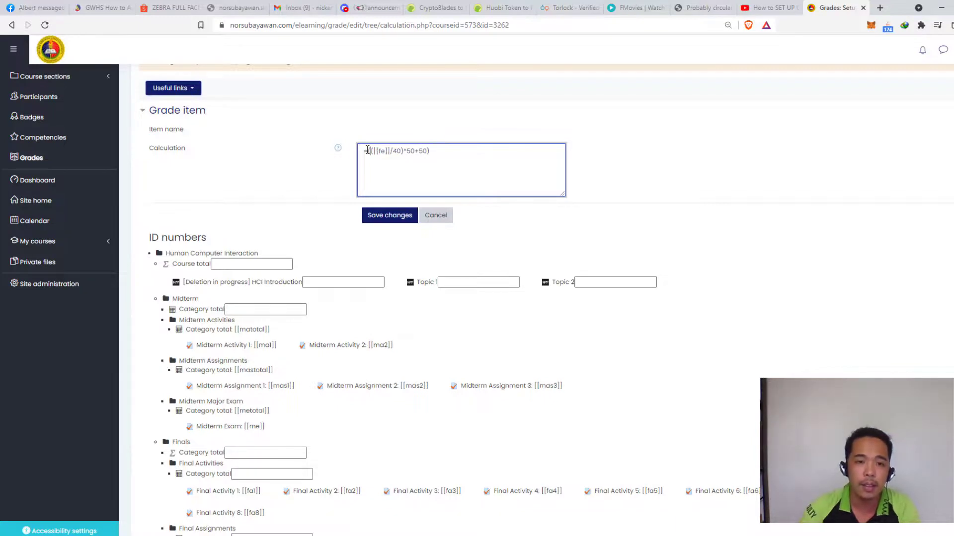
left_click(440, 154)
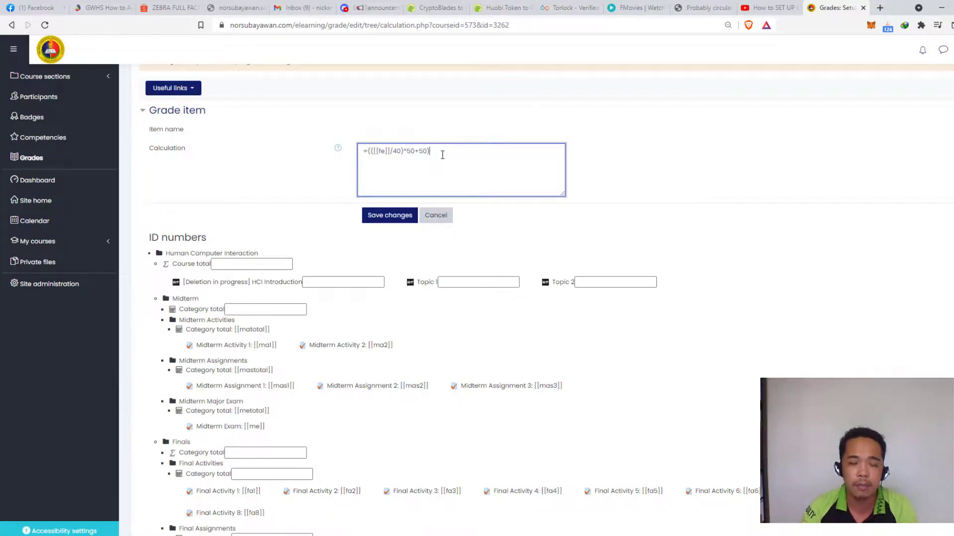
type("*")
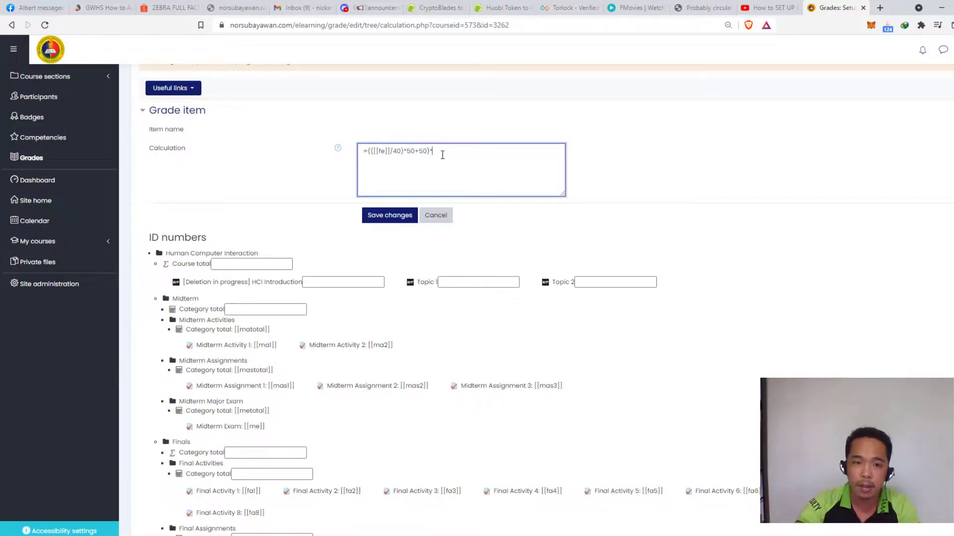
type("0.4")
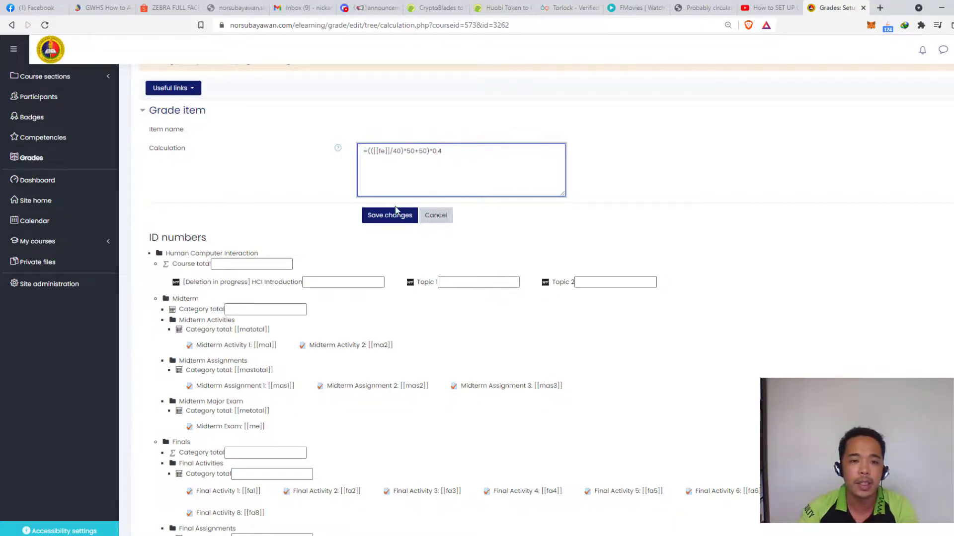
left_click(390, 215)
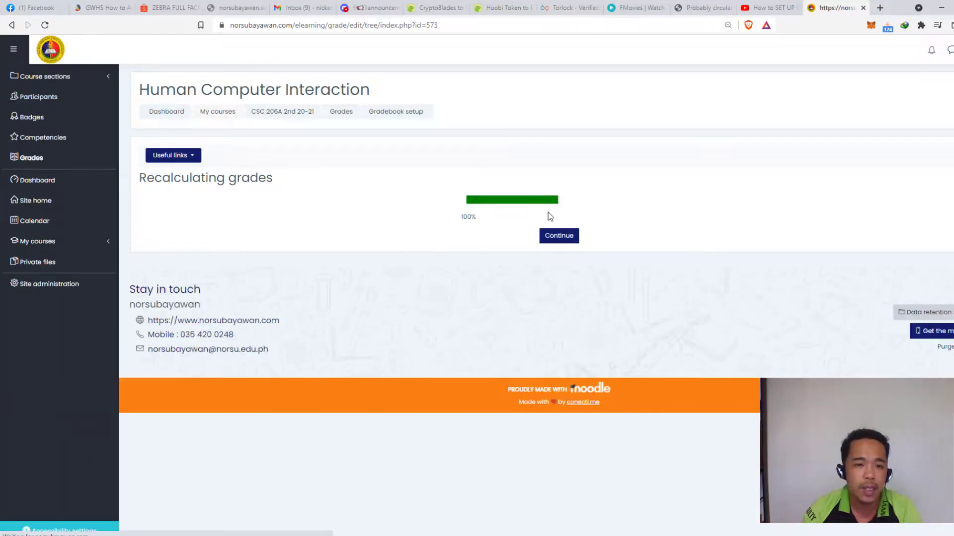
left_click(558, 235)
- Open the calculation editor for the Finals total in the gradebook setup
scroll(502, 258, "down", 15)
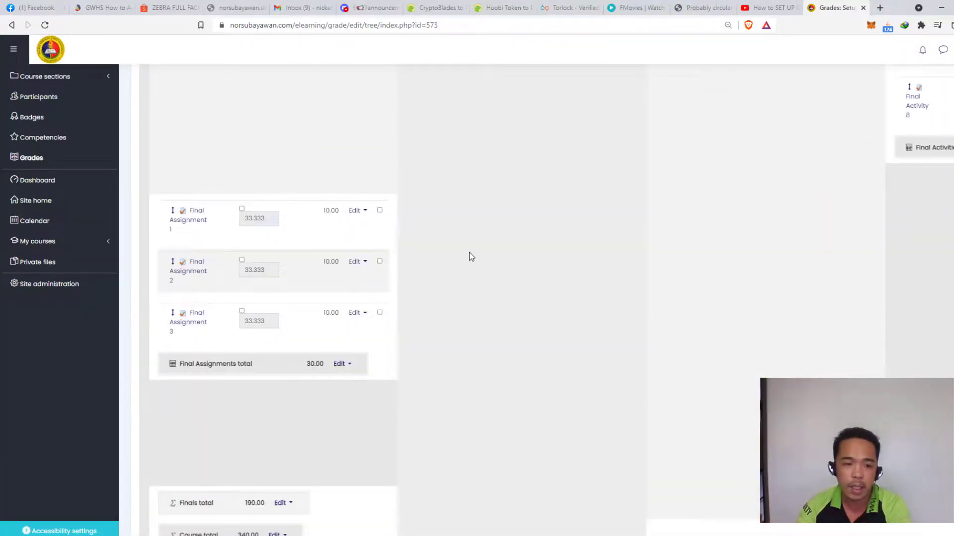
scroll(404, 322, "down", 4)
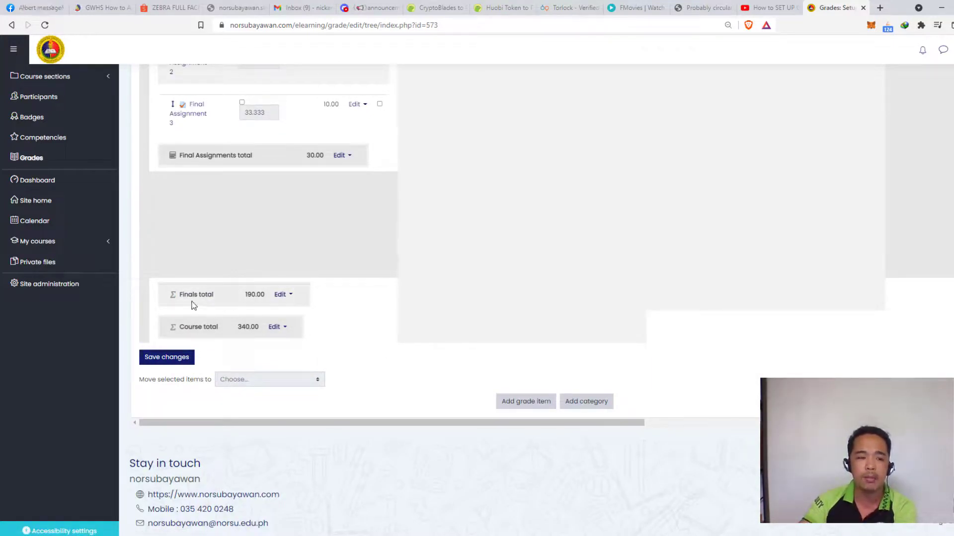
left_click(283, 295)
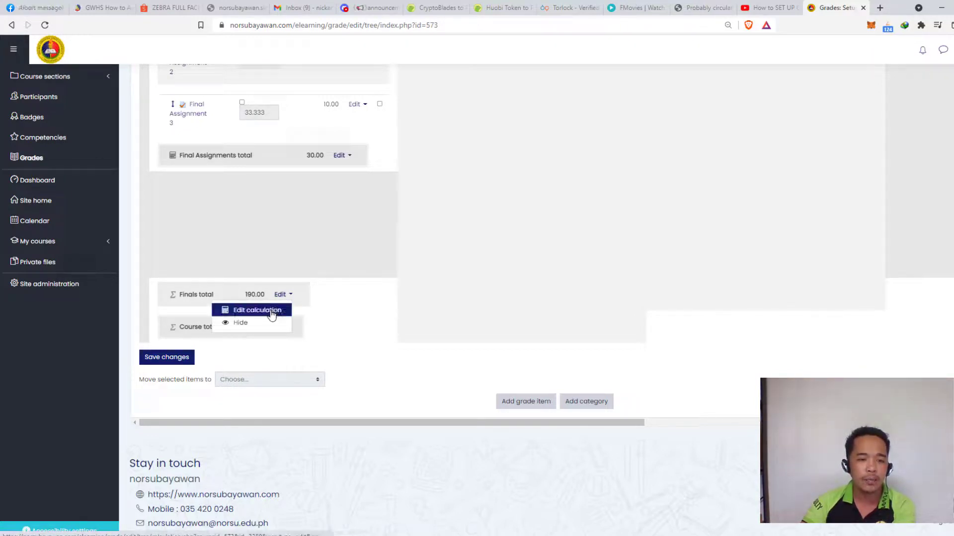
left_click(270, 310)
- Assign the ID numbers fatotal, fastotal and fetotal to the Final Activities, Final Assignments and Final Major Exam category totals, and submit them
scroll(445, 382, "down", 5)
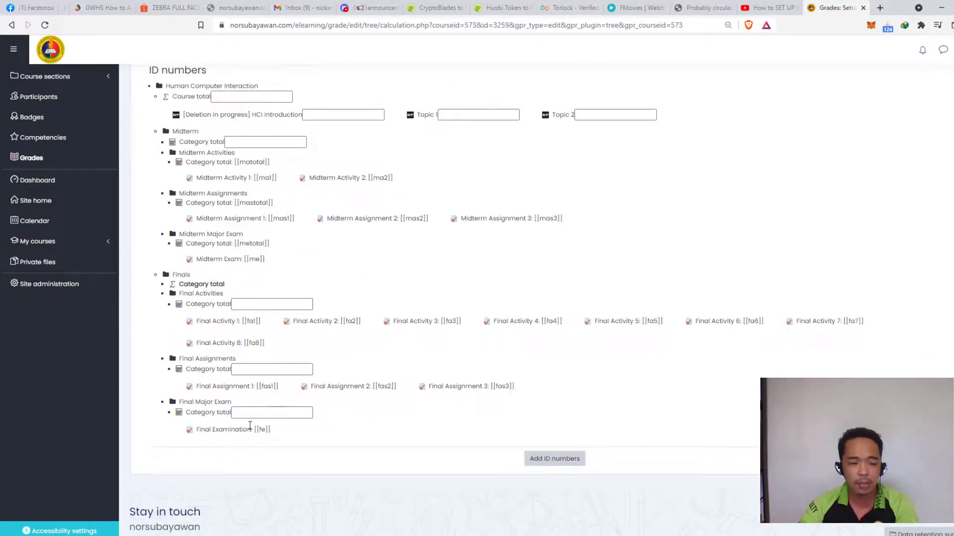
left_click(246, 303)
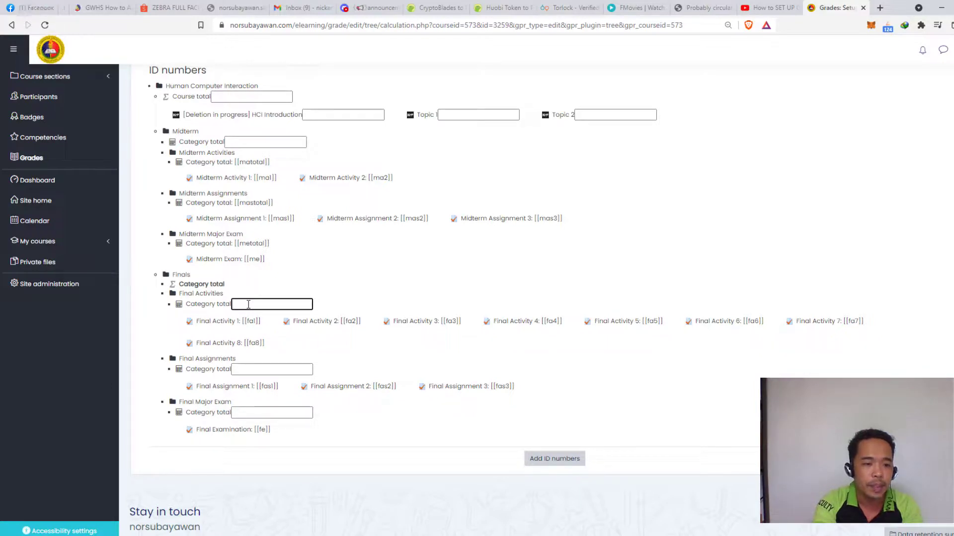
type("fa")
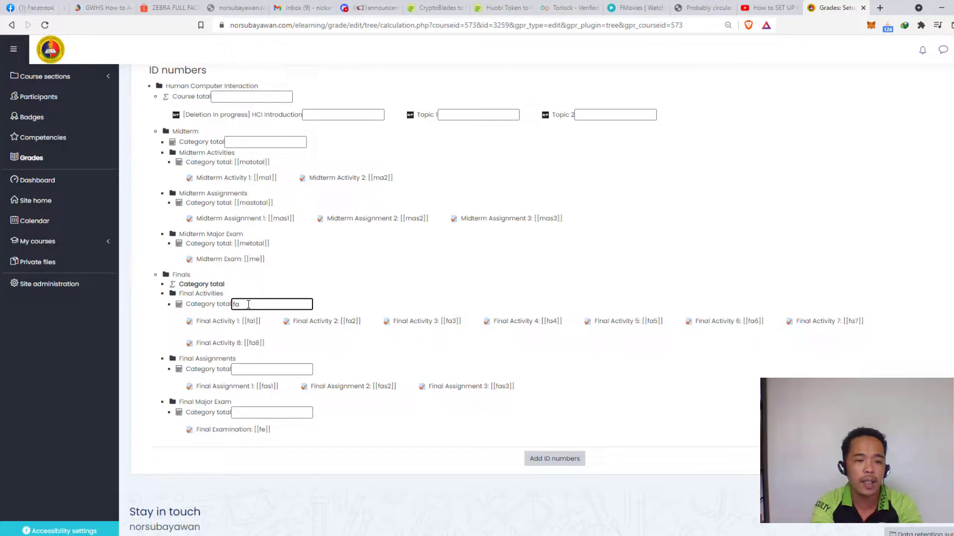
type("total")
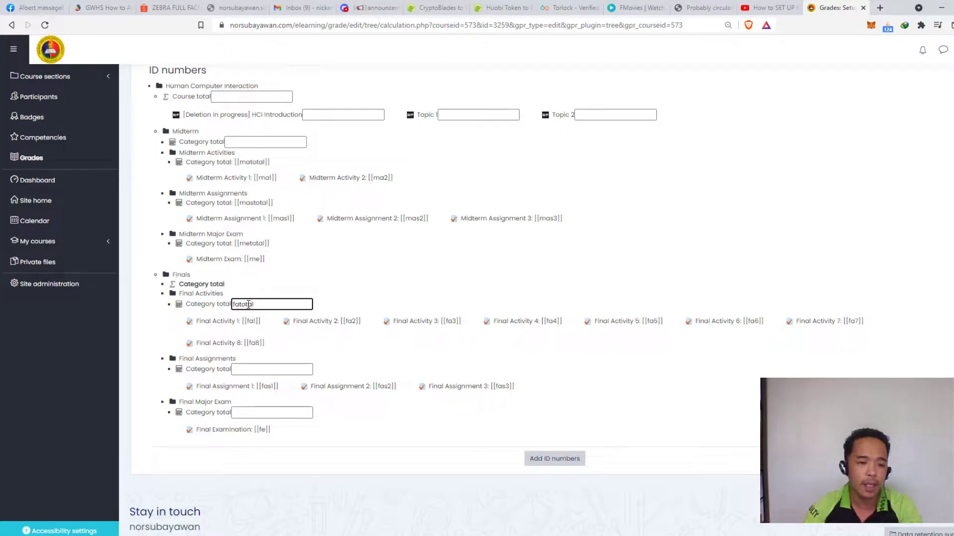
left_click(267, 370)
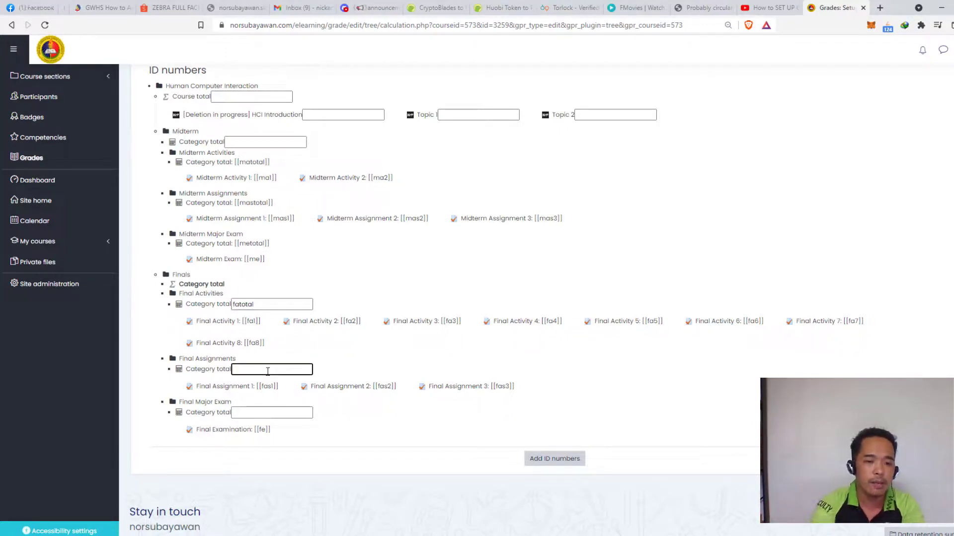
type("fas")
key("BackSpace")
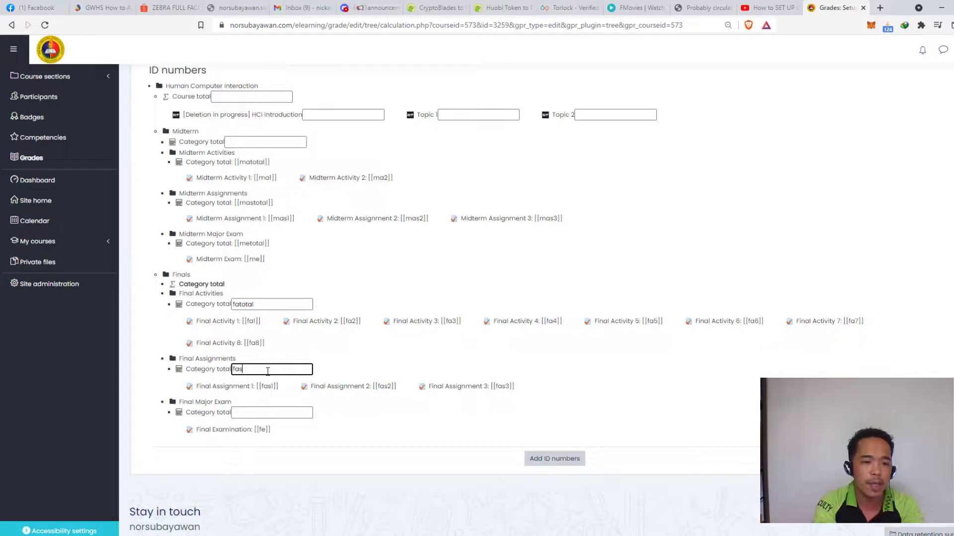
type("total")
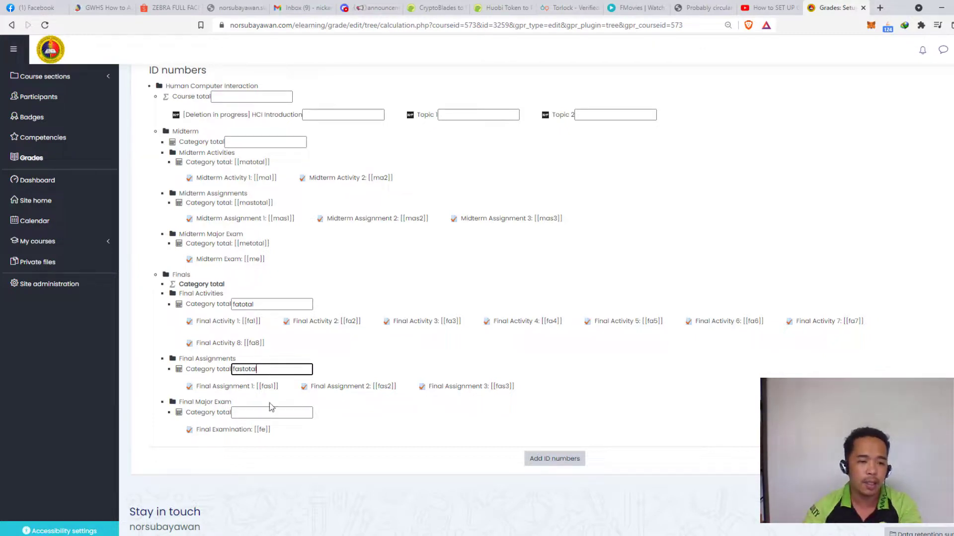
left_click(274, 414)
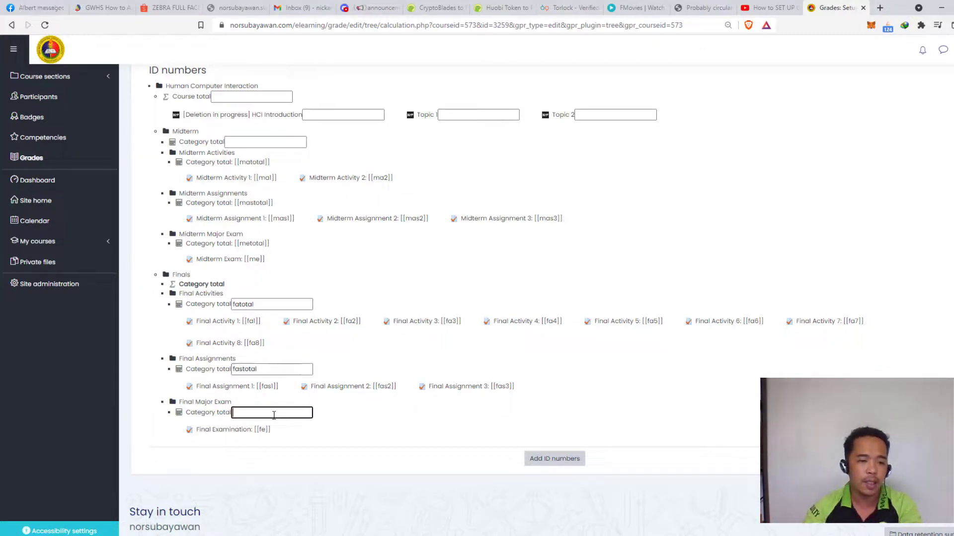
type("fetotal")
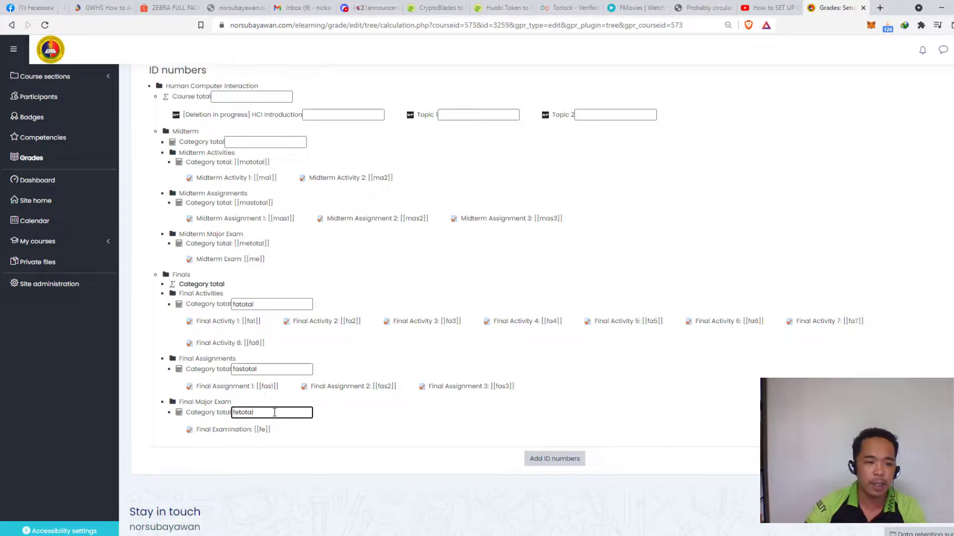
key("Return")
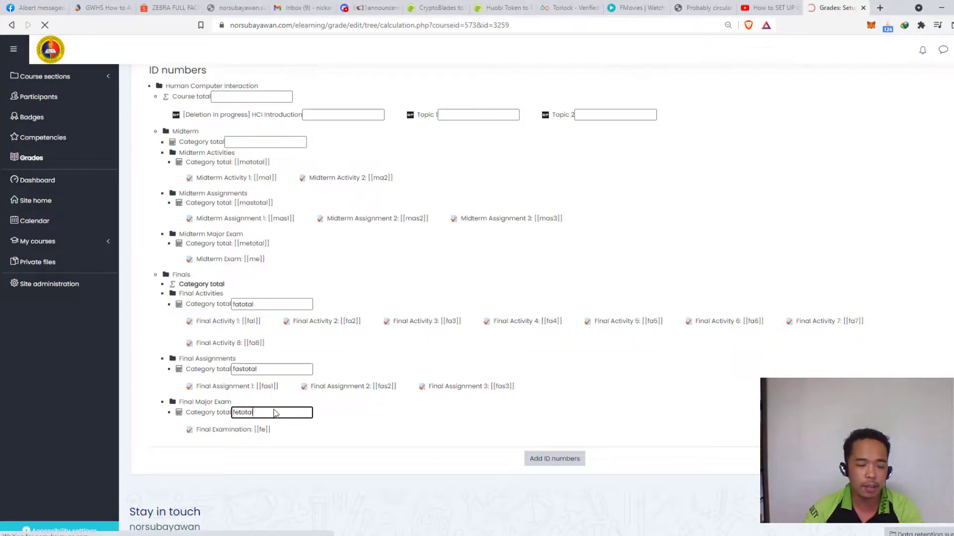
- Begin the Finals total calculation with the activities and assignments totals, =[[fatotal]]+[[fastotal]]
scroll(344, 308, "down", 3)
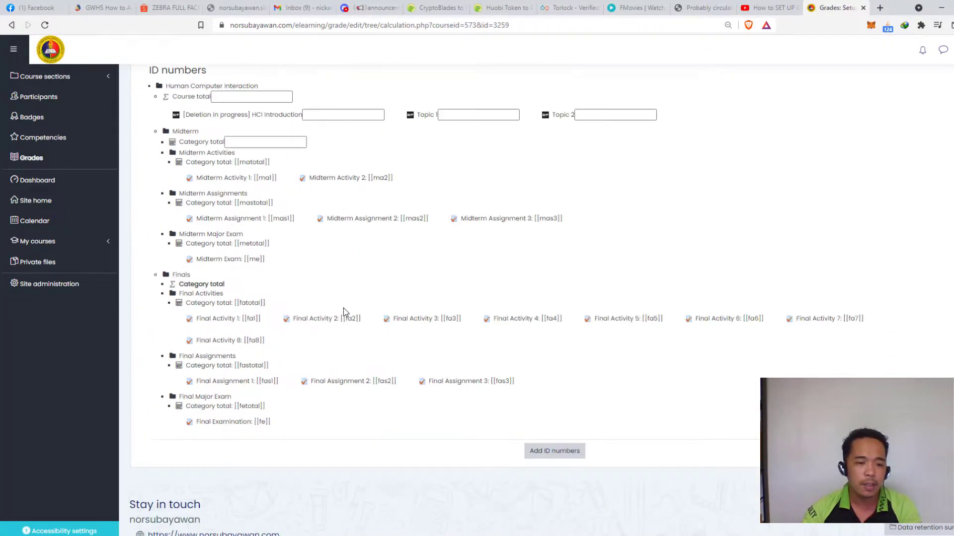
scroll(320, 308, "up", 2)
left_click_drag(277, 408, 236, 407)
key("ctrl+c")
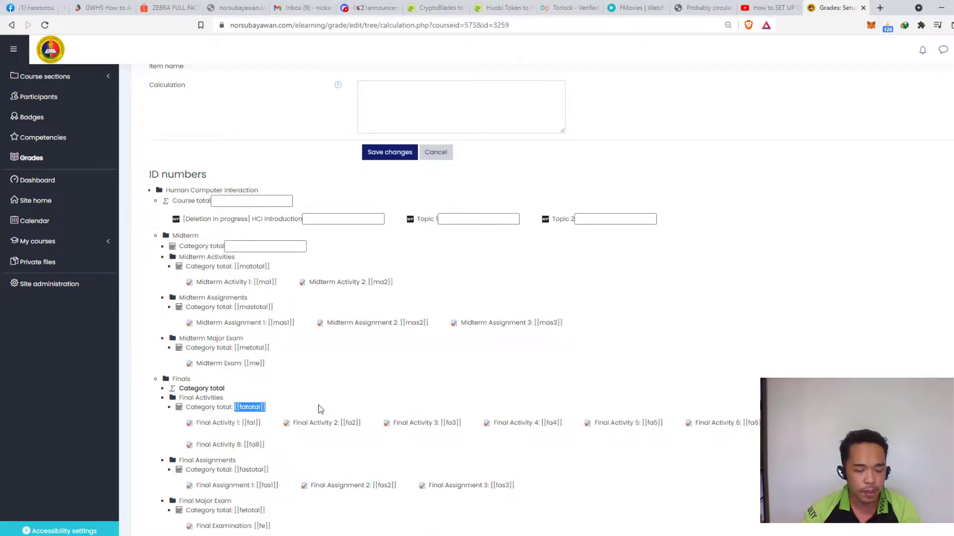
left_click(421, 91)
type("=")
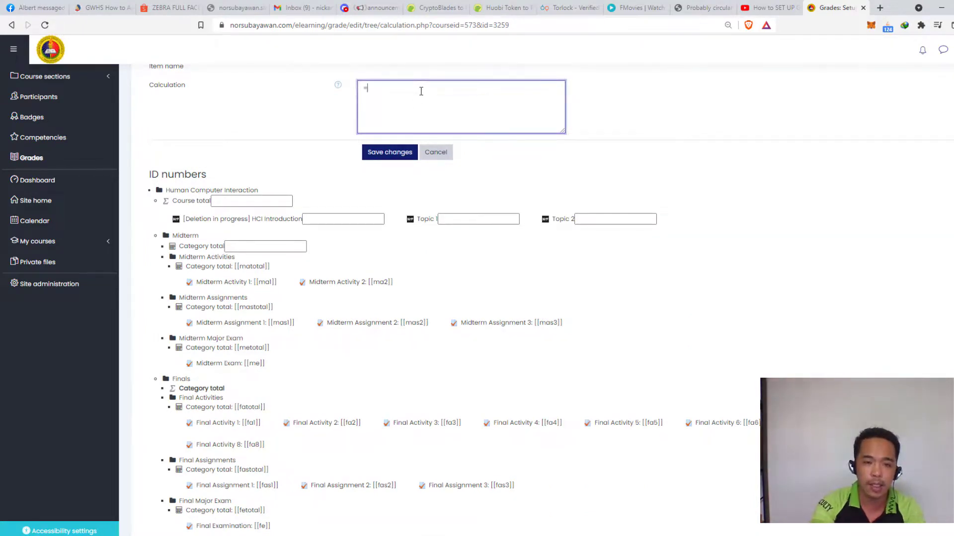
key("ctrl+v")
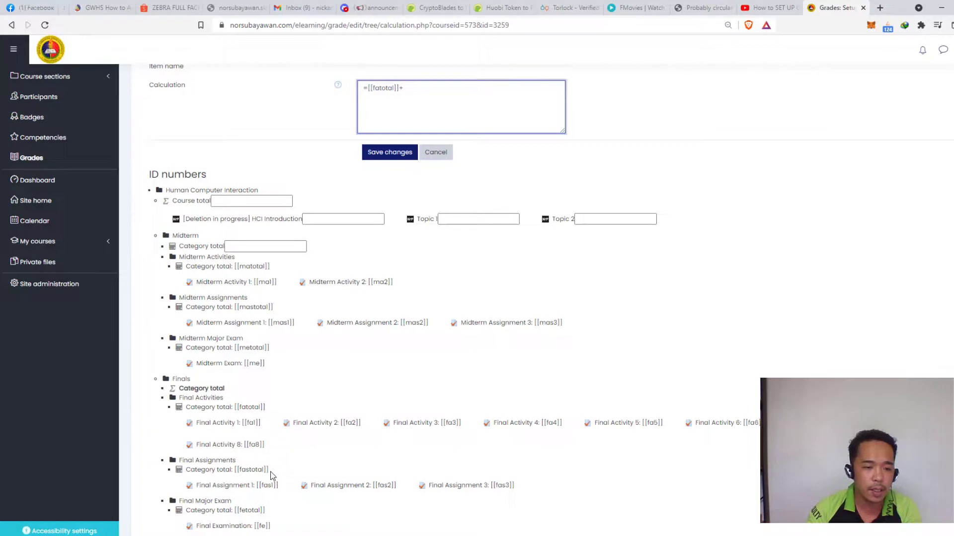
left_click_drag(270, 471, 237, 473)
key("ctrl+c")
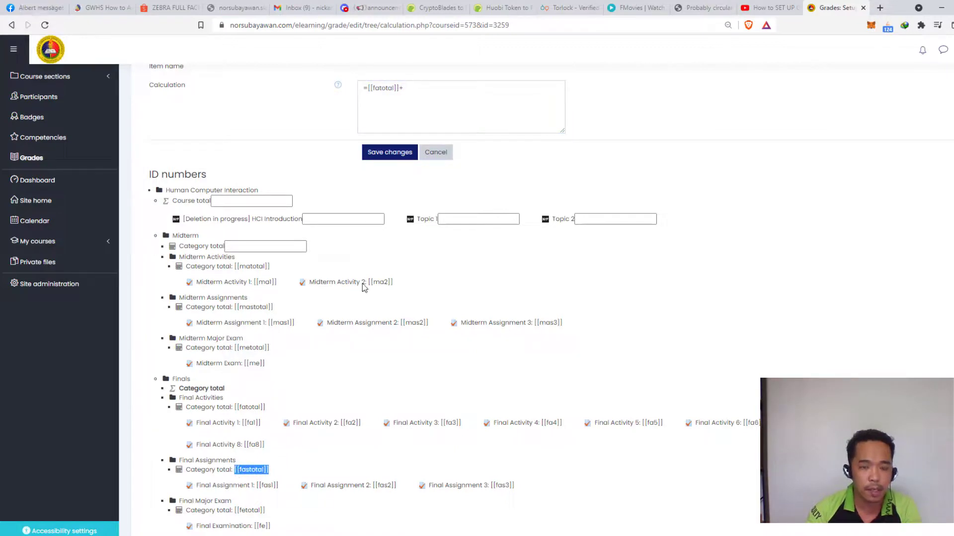
left_click(442, 94)
key("ctrl+v")
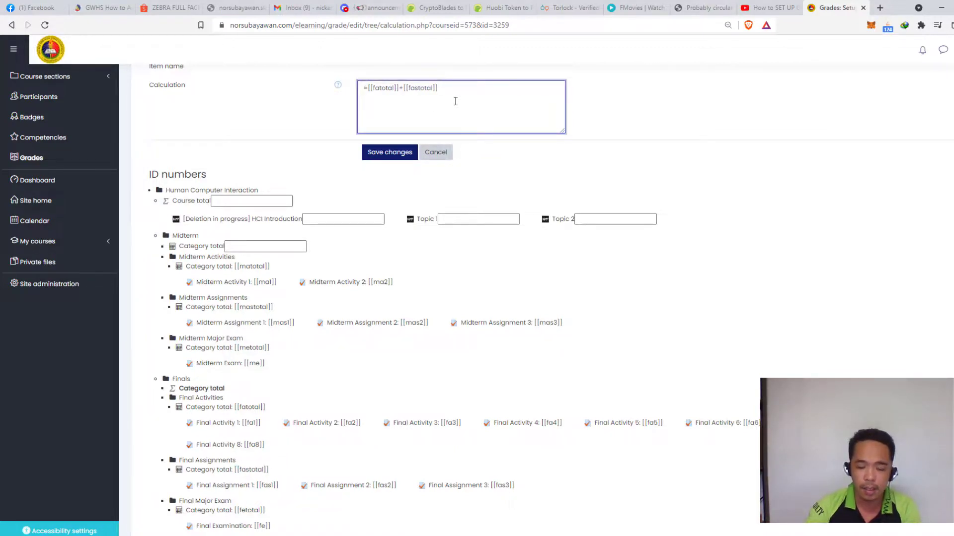
- Append +[[fetotal]] to the Finals total calculation, save it, and continue to the gradebook setup
scroll(268, 460, "down", 1)
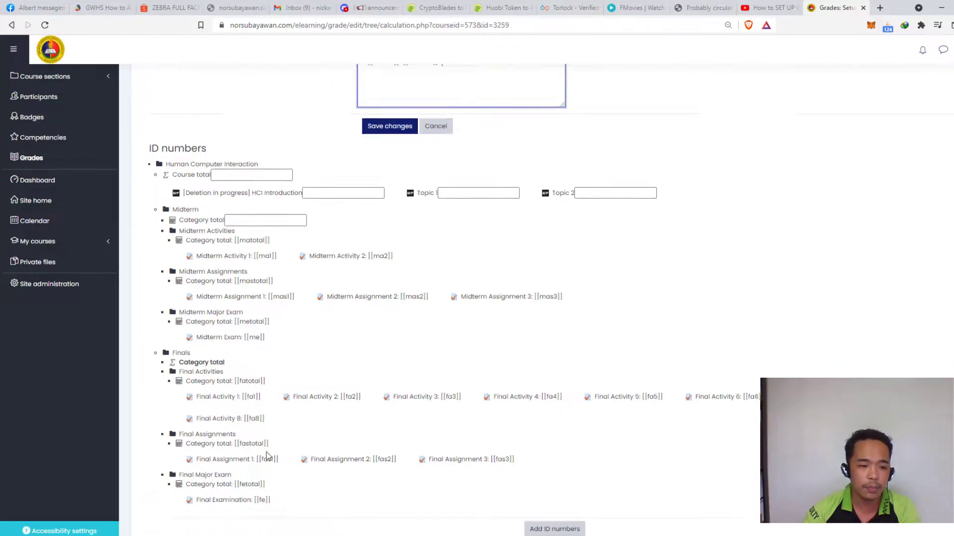
left_click_drag(267, 459, 236, 461)
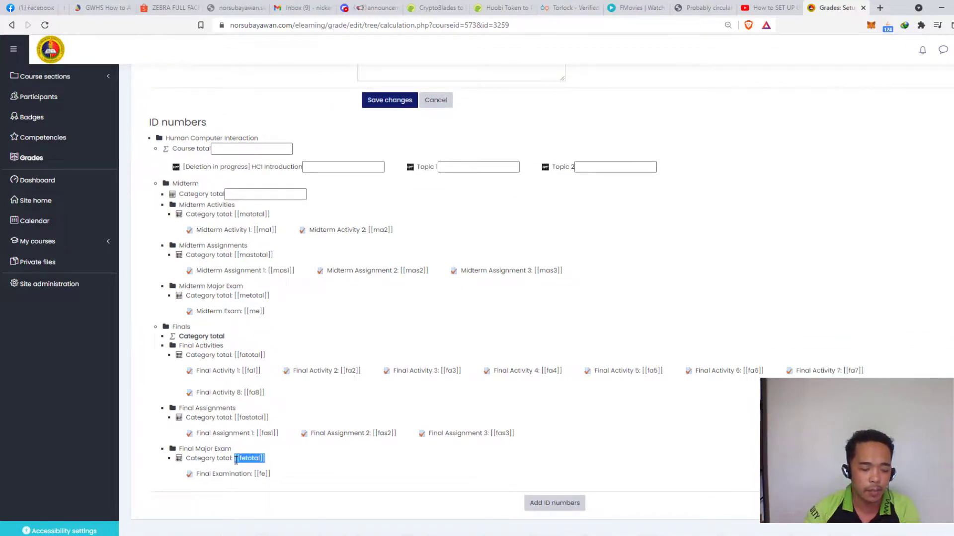
scroll(396, 265, "up", 4)
left_click(465, 245)
type("+")
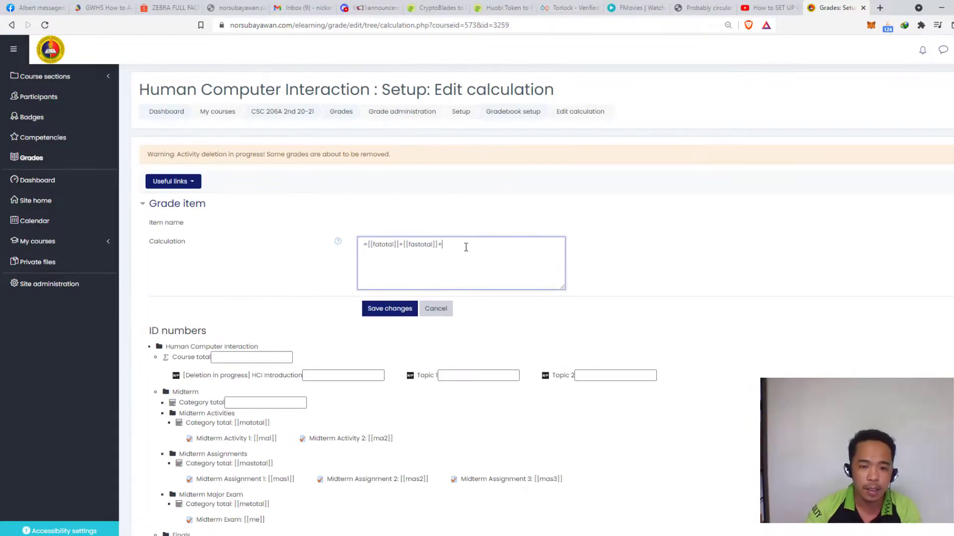
key("ctrl+v")
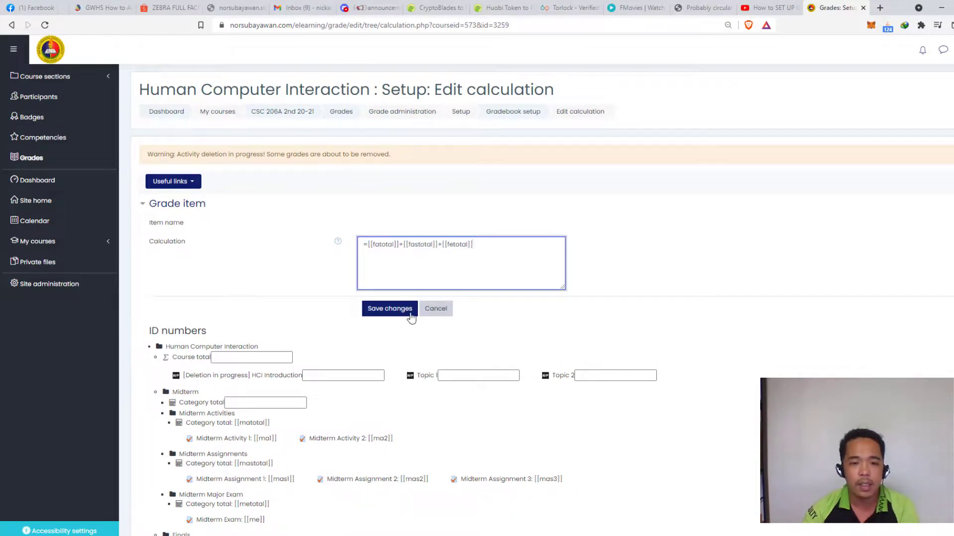
left_click(392, 309)
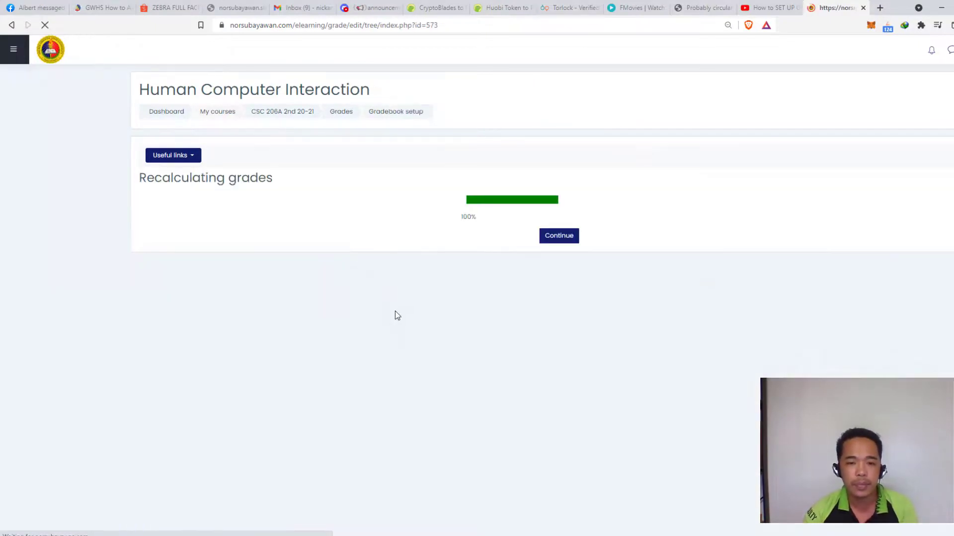
left_click(568, 242)
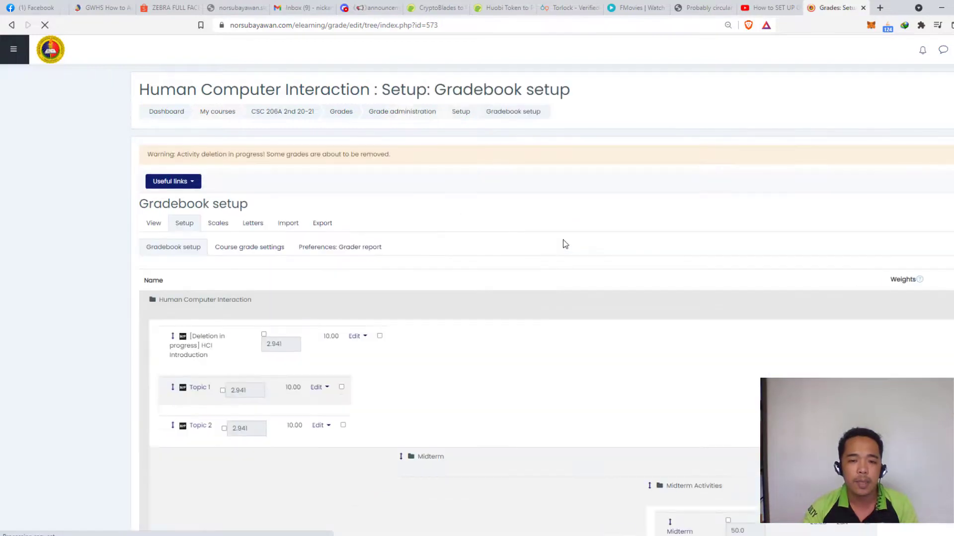
- Open the grader report and examine the students' Finals total grades in the single view
scroll(520, 275, "down", 5)
scroll(456, 281, "up", 3)
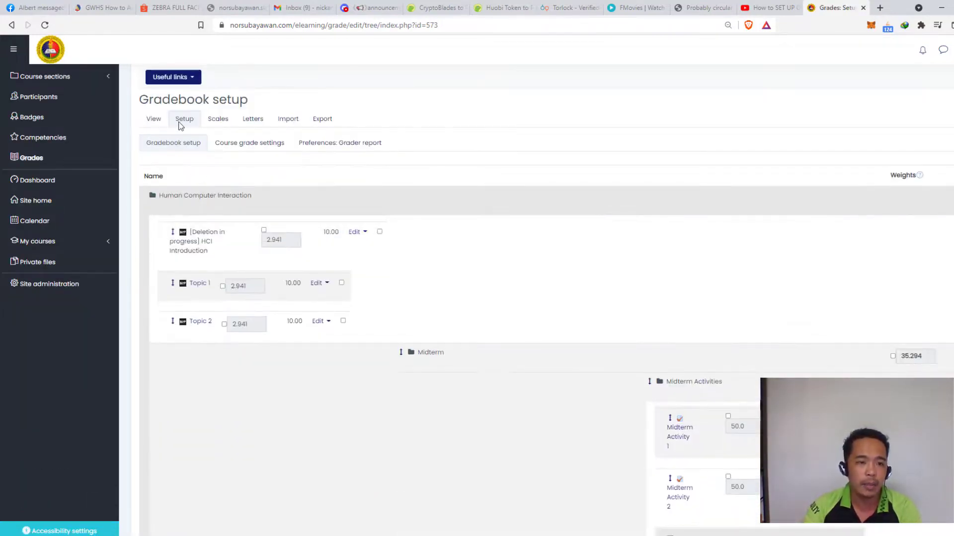
left_click(153, 120)
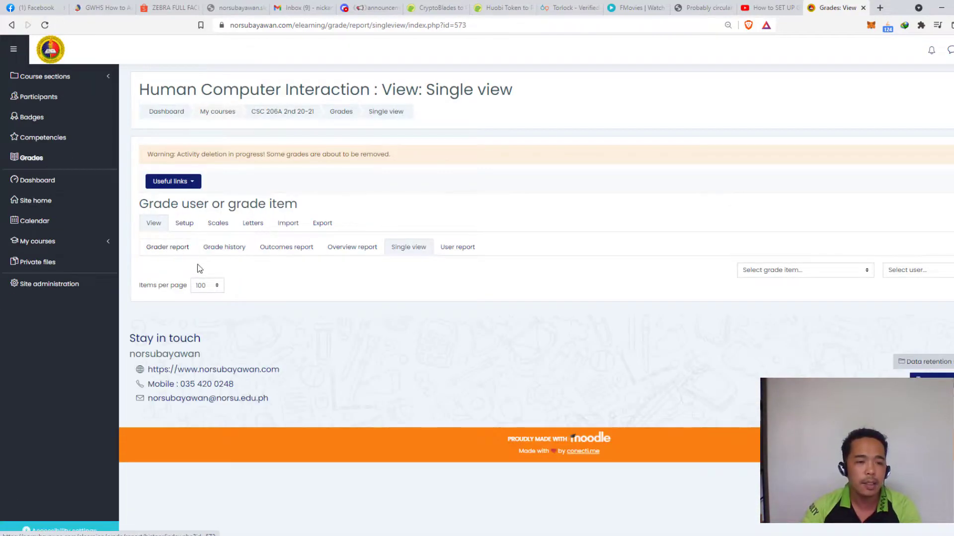
left_click(158, 251)
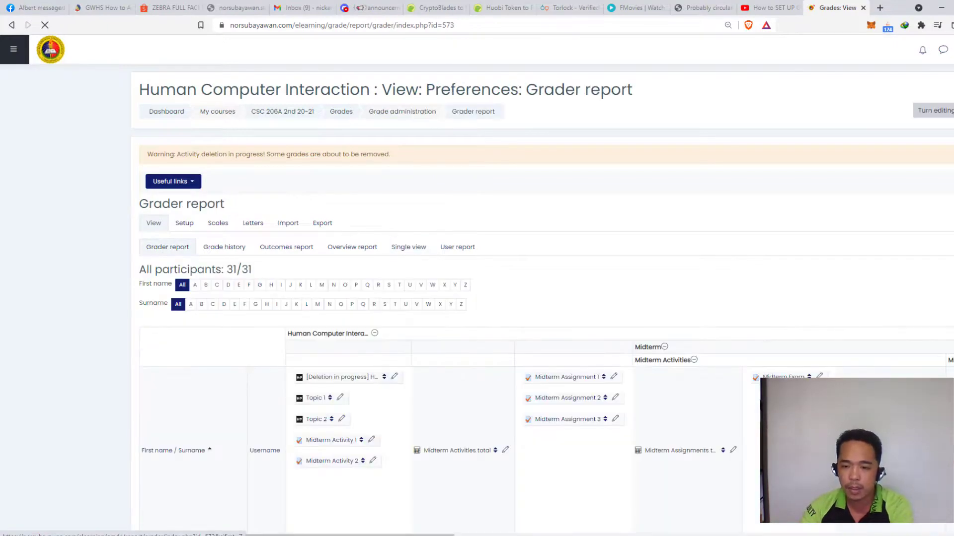
scroll(497, 298, "right", 15)
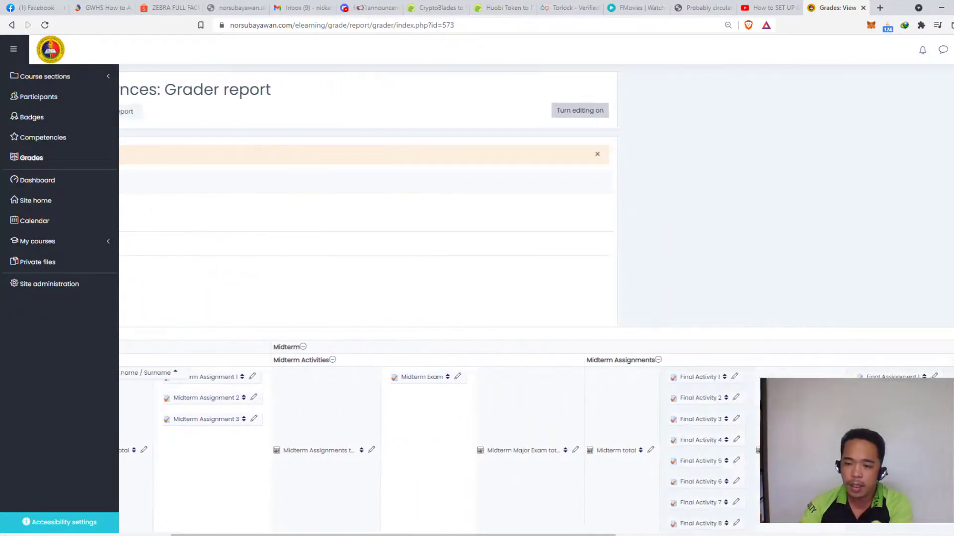
scroll(497, 298, "right", 2)
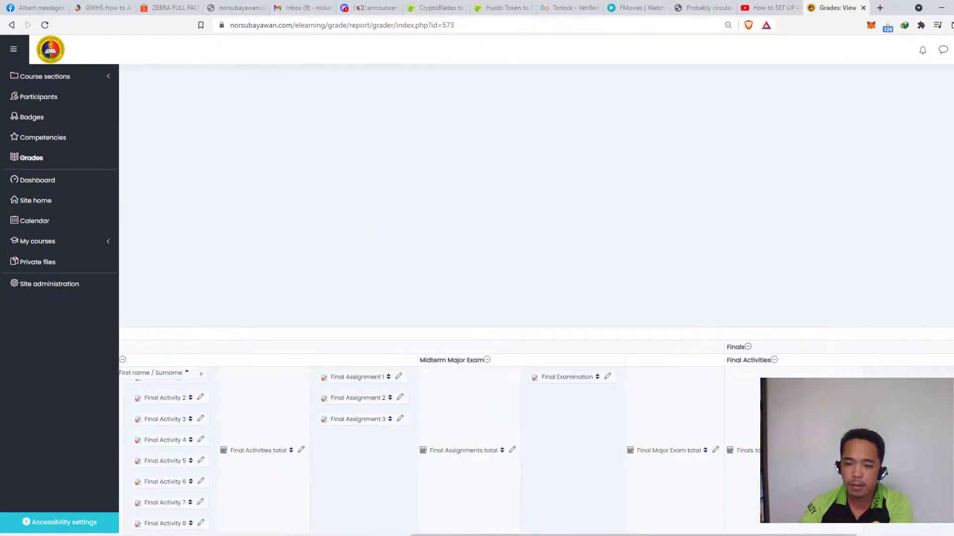
scroll(742, 427, "down", 1)
left_click(743, 432)
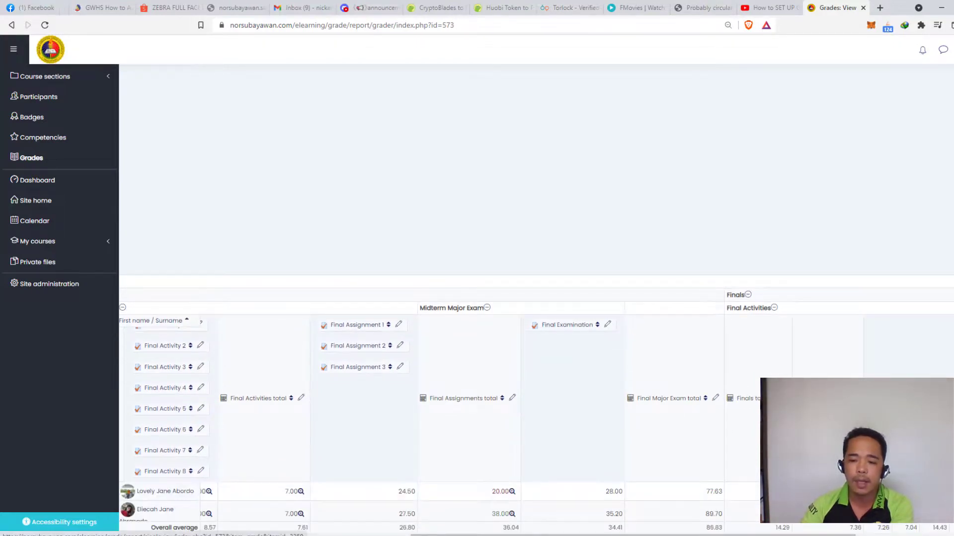
scroll(544, 402, "down", 3)
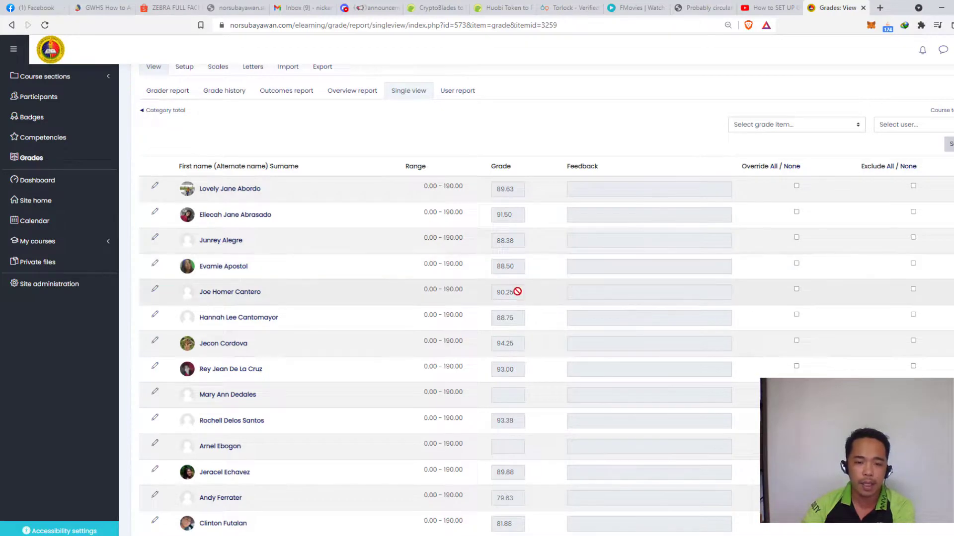
scroll(516, 295, "down", 3)
scroll(517, 295, "up", 6)
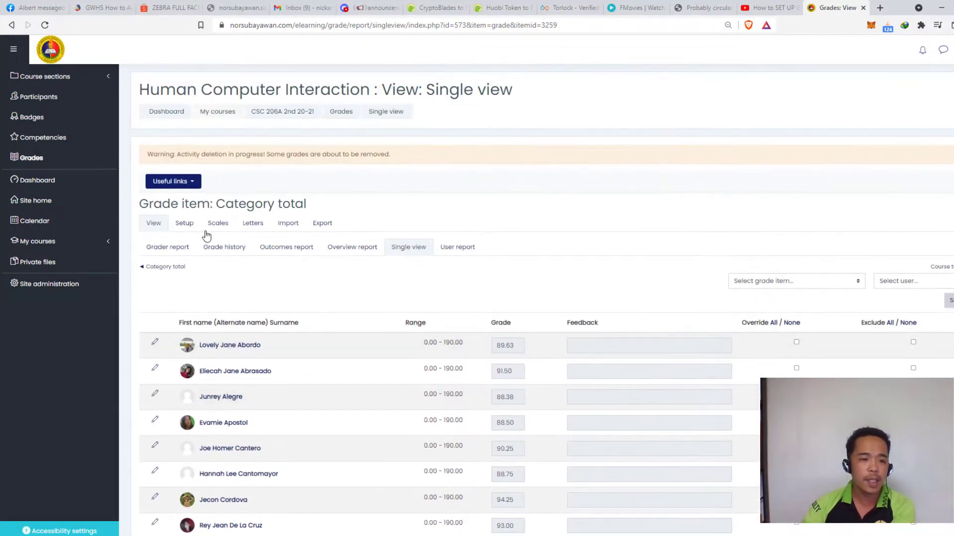
- Return to the gradebook setup and open the calculation editor for the Course total
left_click(184, 222)
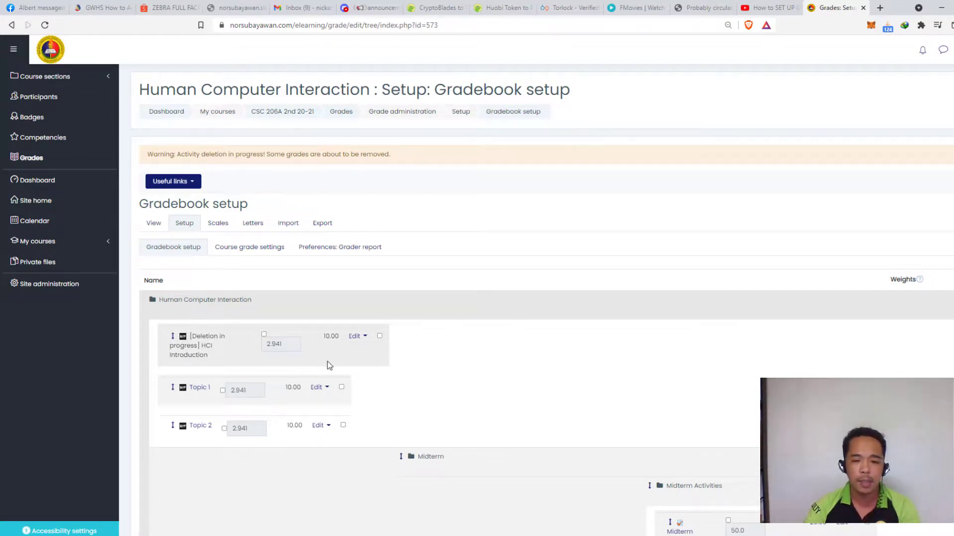
scroll(328, 366, "down", 5)
scroll(333, 368, "up", 3)
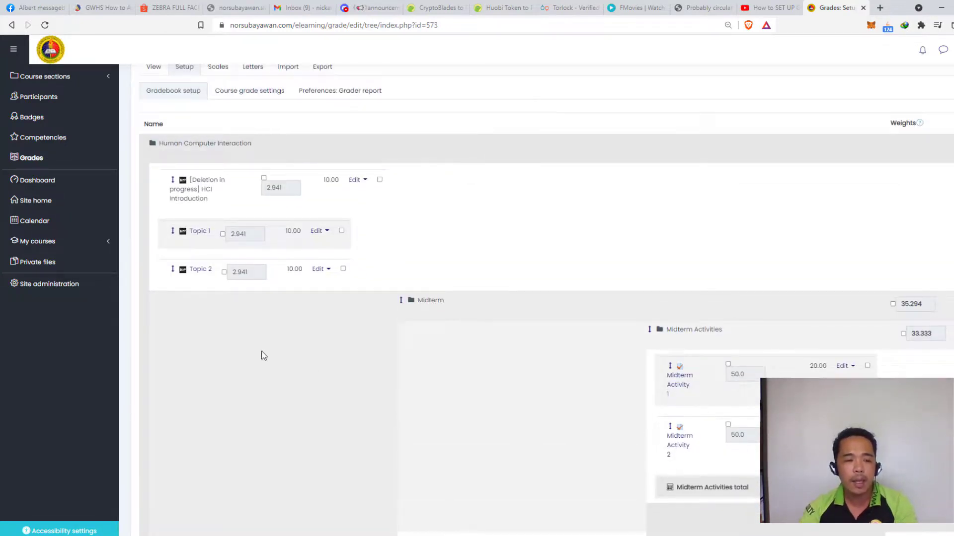
scroll(261, 353, "down", 4)
scroll(262, 353, "down", 18)
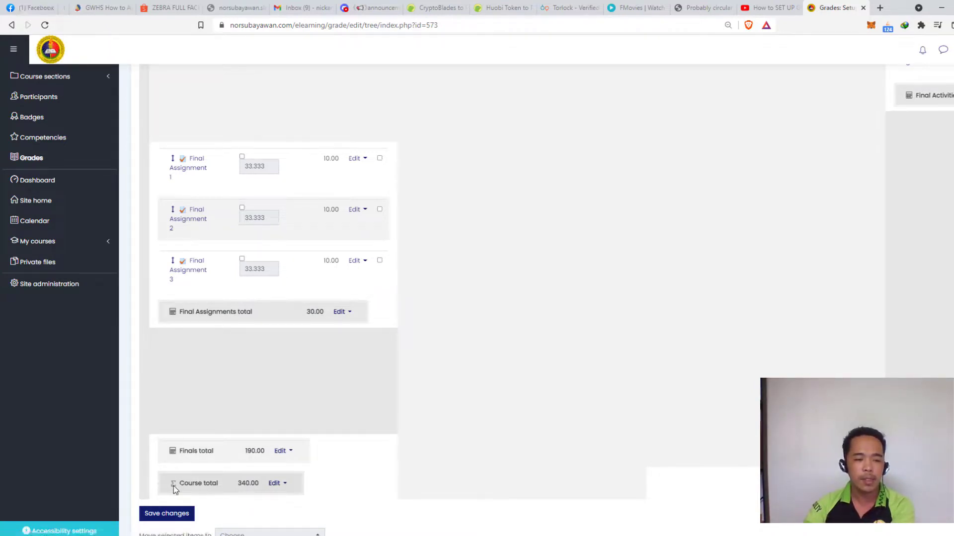
left_click(280, 491)
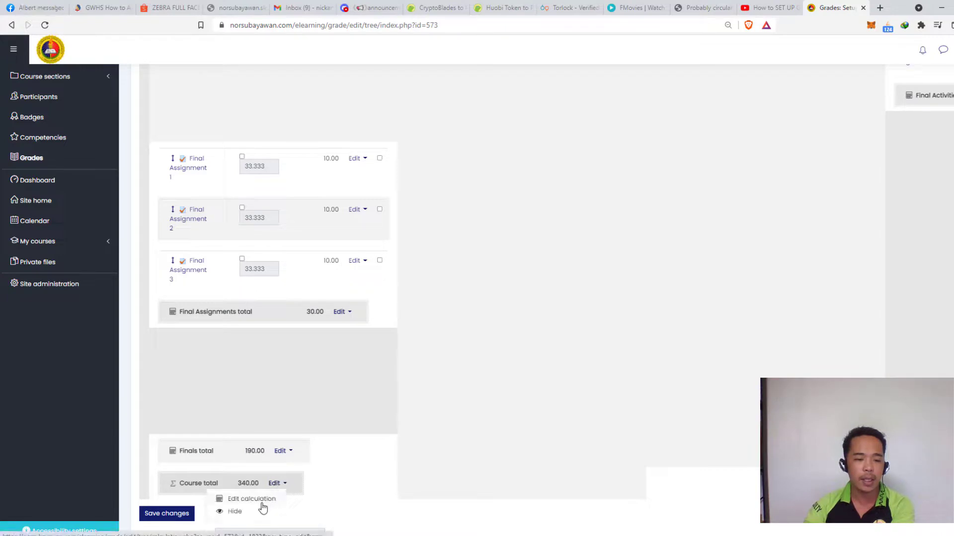
left_click(263, 503)
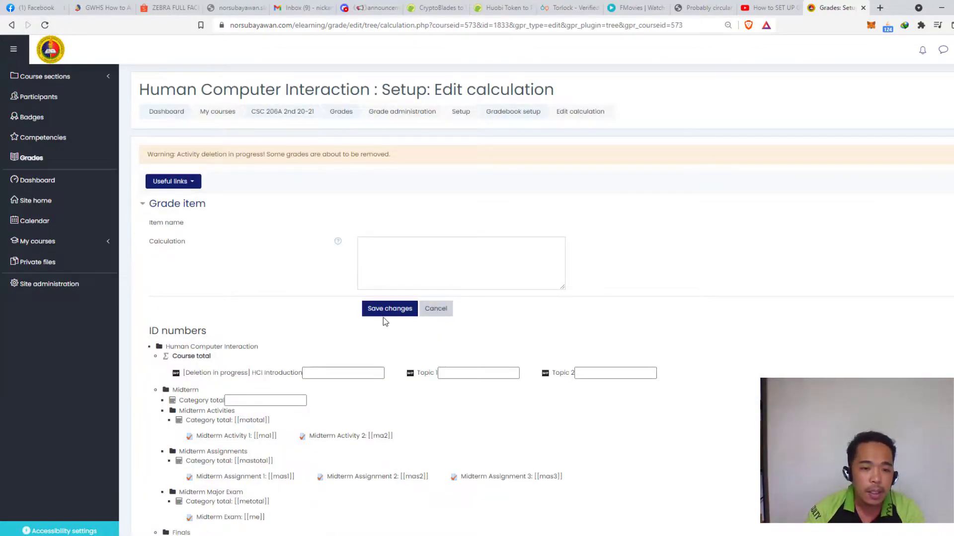
- Assign the ID numbers midtermgrade and finalgrade to the Midterm and Finals category totals, and submit them
scroll(373, 332, "down", 5)
scroll(371, 335, "up", 2)
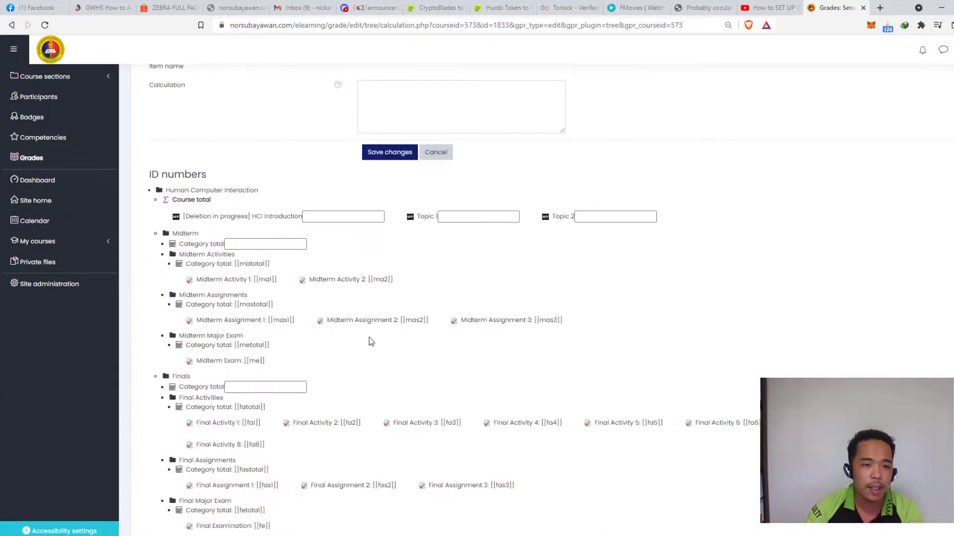
left_click(265, 244)
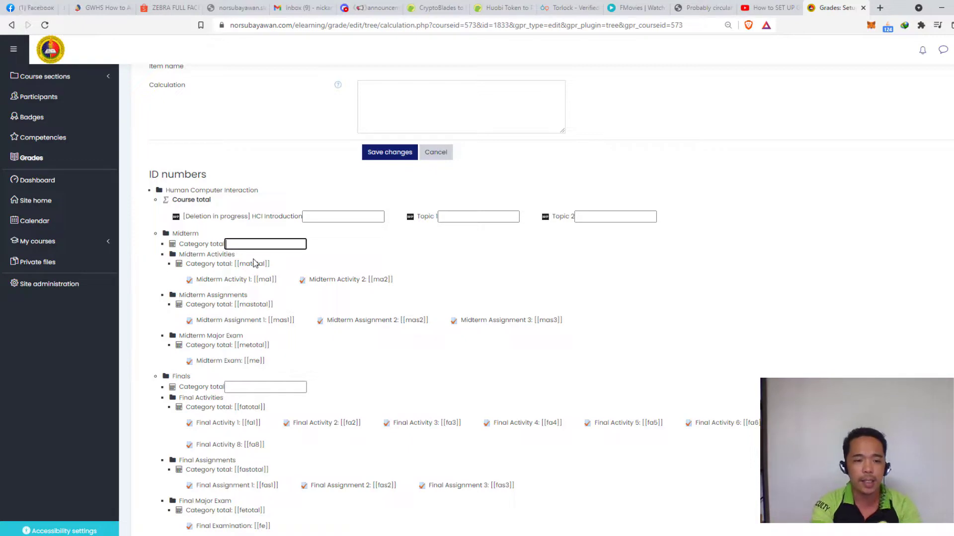
type("ter")
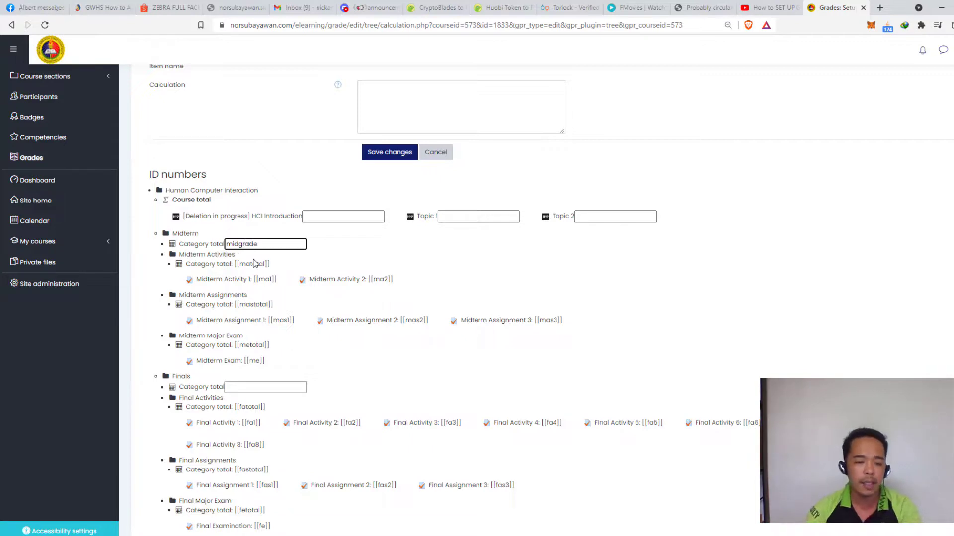
left_click(261, 385)
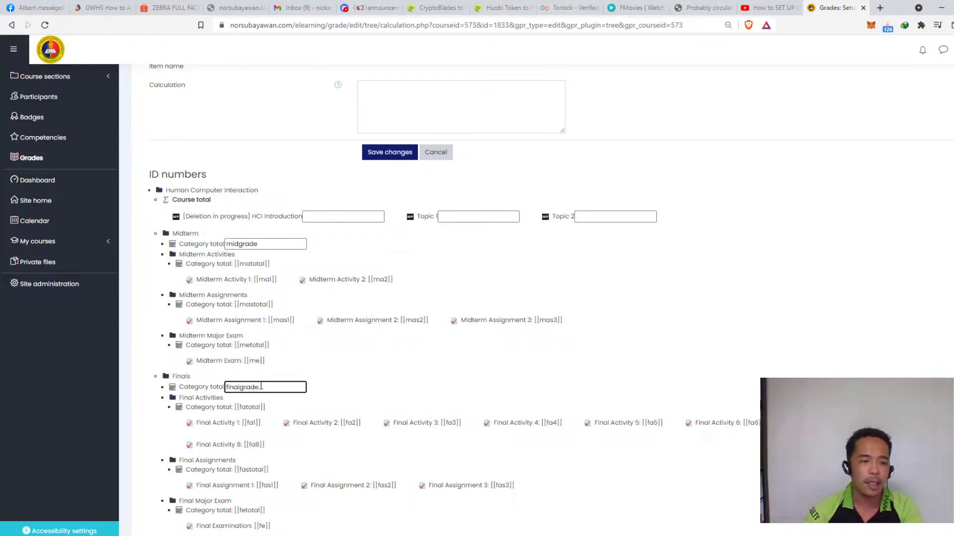
left_click(240, 243)
type("ter")
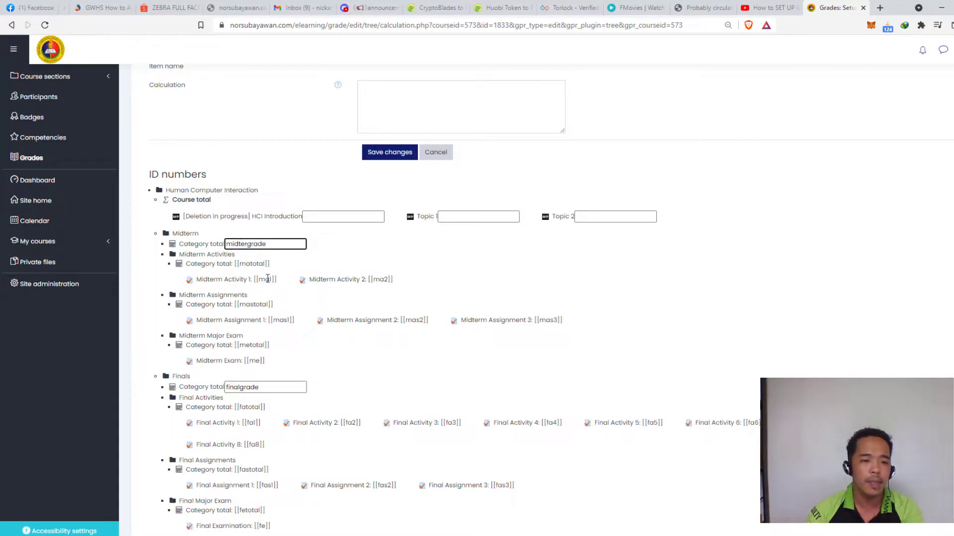
type("m")
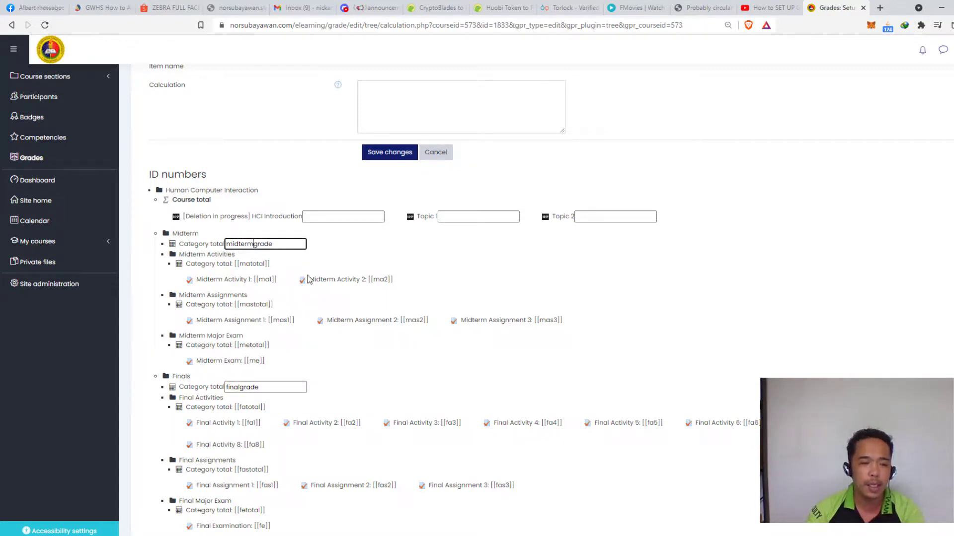
key("Return")
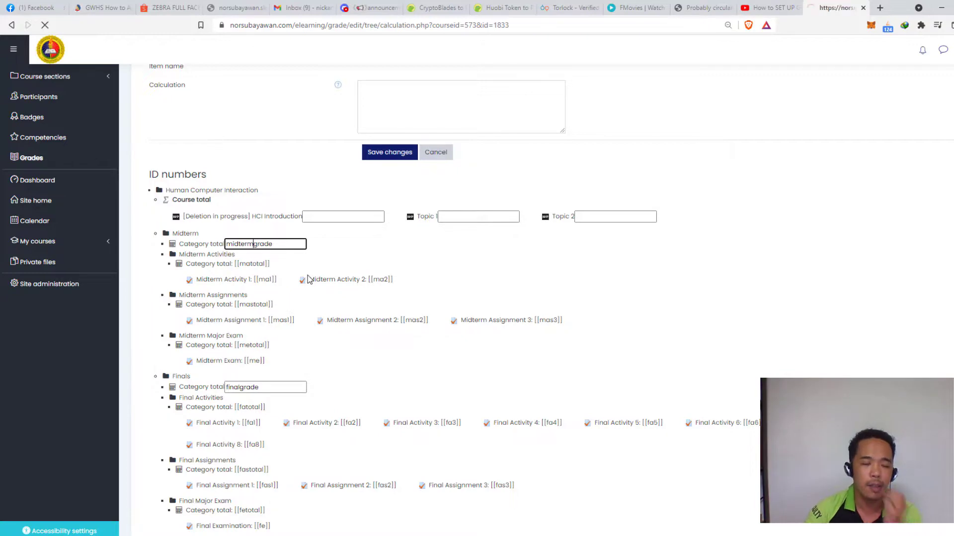
- Begin the Course total calculation with the Midterm category total, =[[midtermgrade]]
left_click(422, 267)
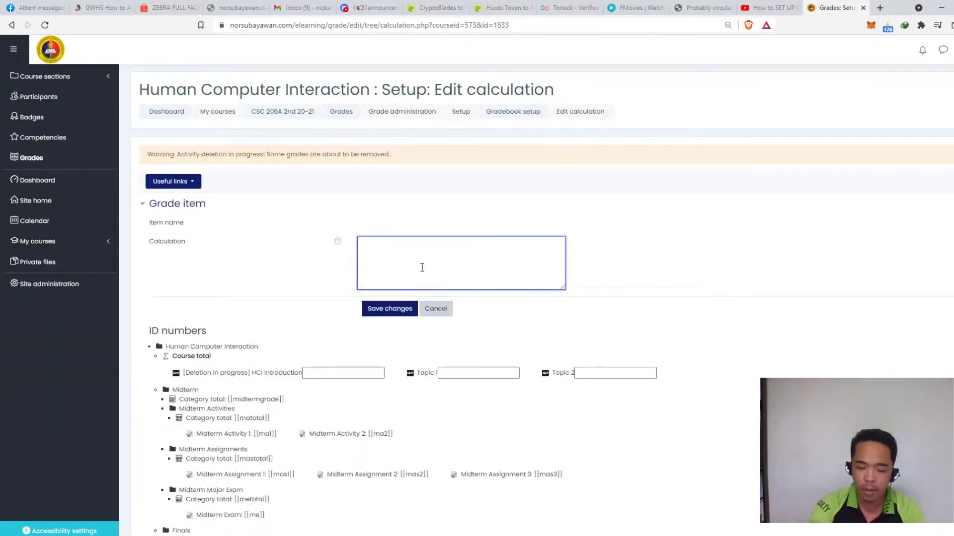
scroll(380, 394, "down", 2)
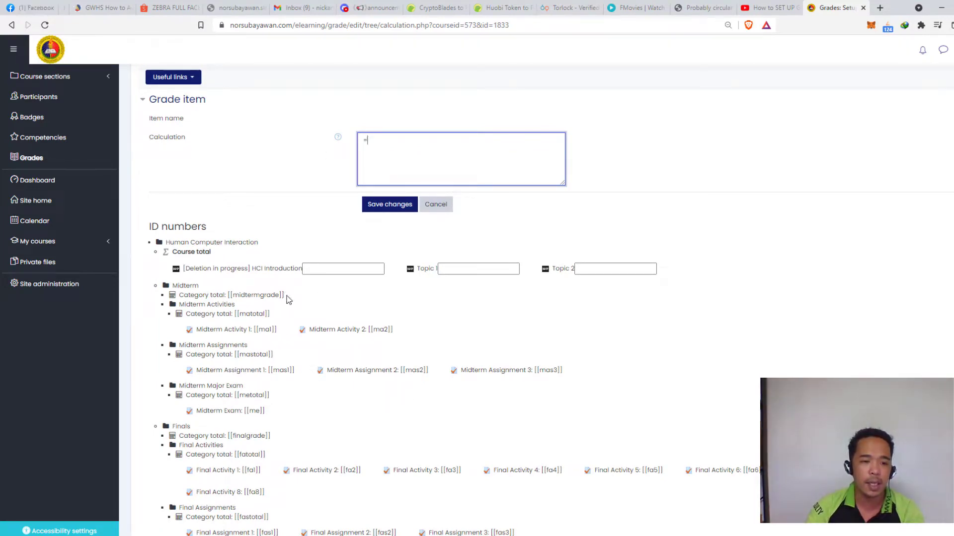
left_click_drag(285, 296, 225, 296)
key("ctrl+c")
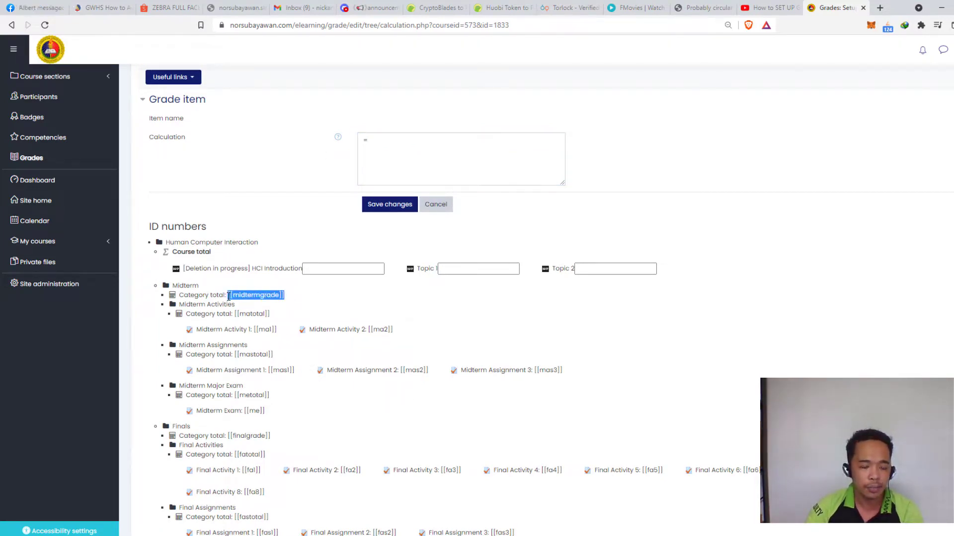
left_click(403, 149)
key("ctrl+v")
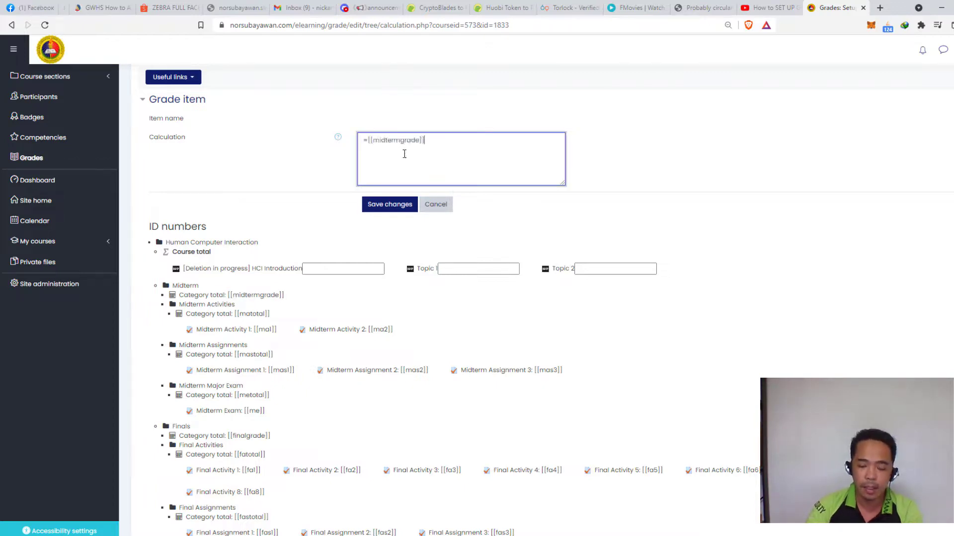
- Append the Finals category total to the Course total calculation as +[[finalgrade]]
scroll(277, 410, "down", 1)
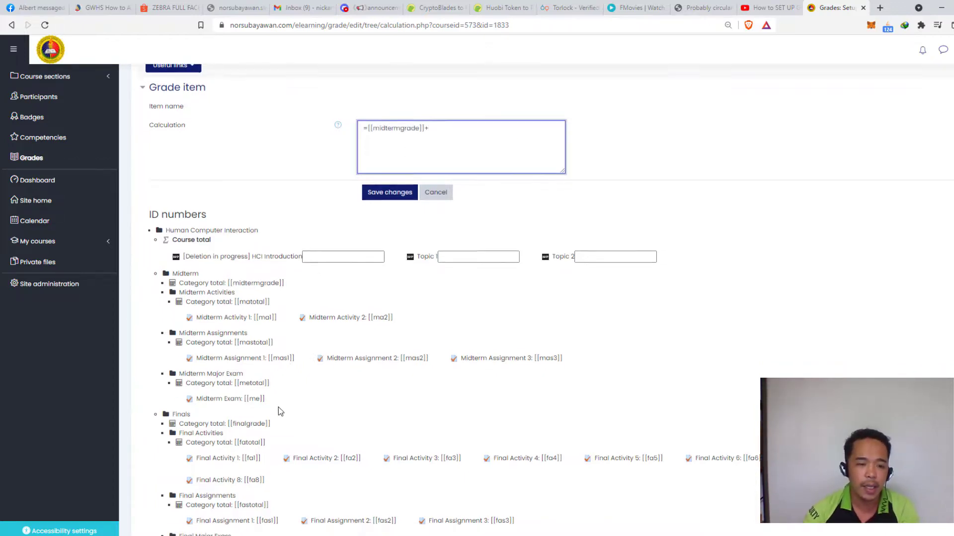
left_click_drag(276, 386, 229, 384)
key("ctrl+c")
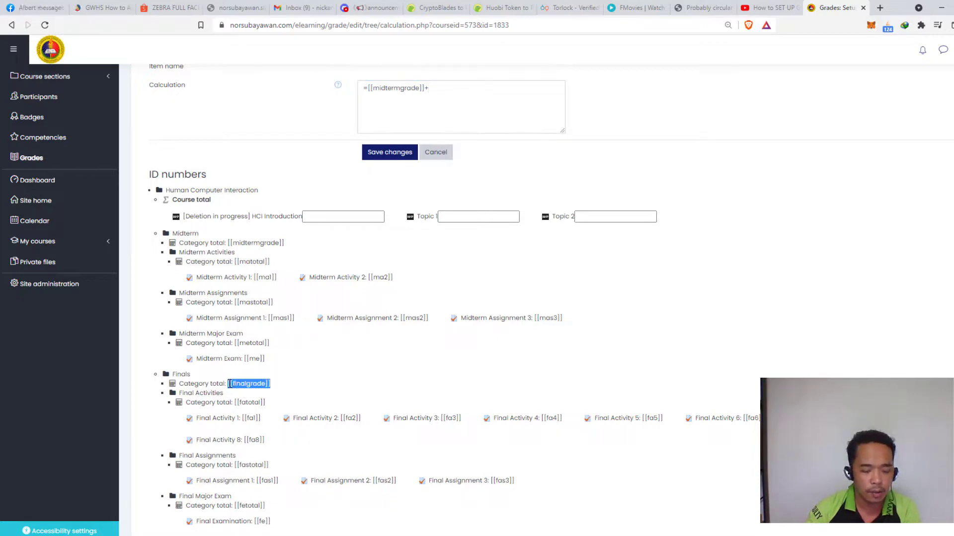
left_click(438, 93)
key("ctrl+v")
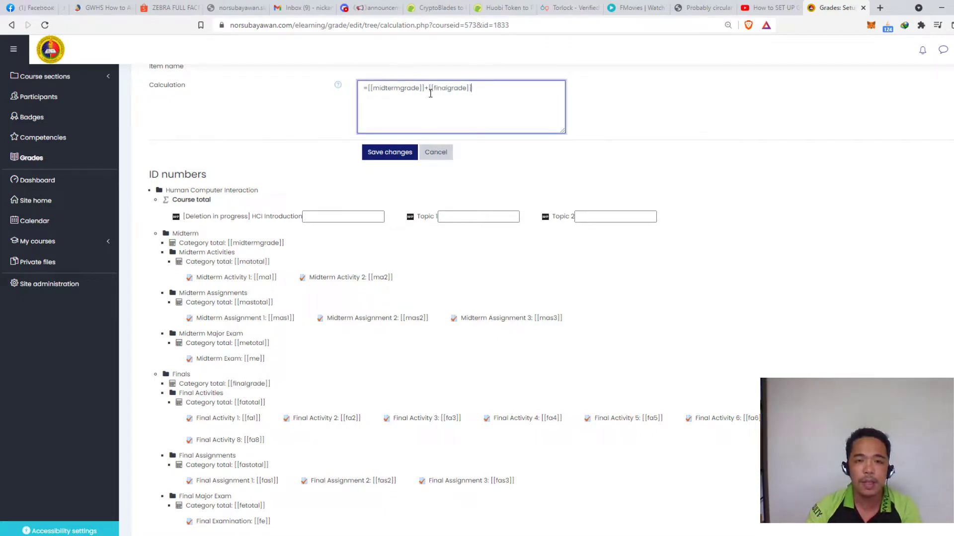
- Enclose the sum in parentheses and divide it by 2, =([[midtermgrade]]+[[finalgrade]])/2, save it, and continue to the gradebook setup
type(")")
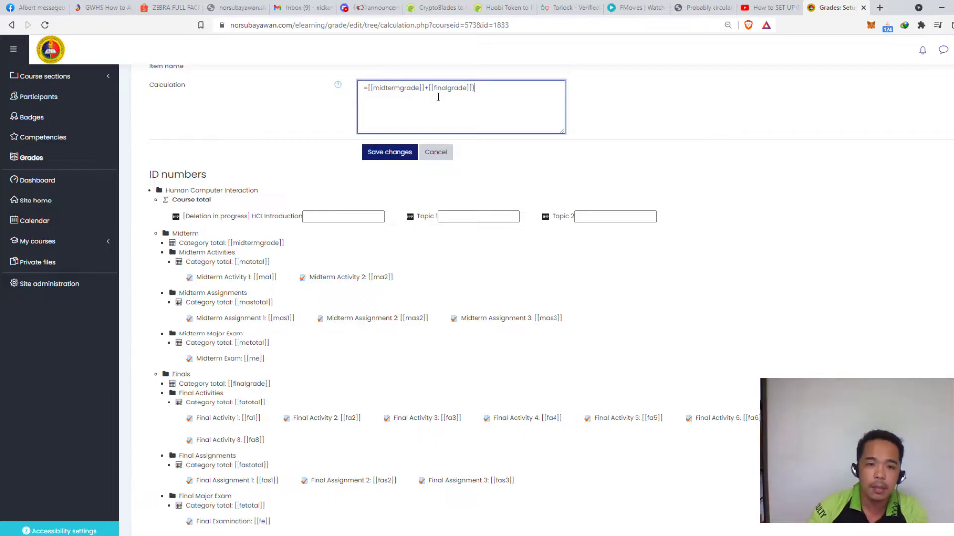
left_click(368, 87)
type("(")
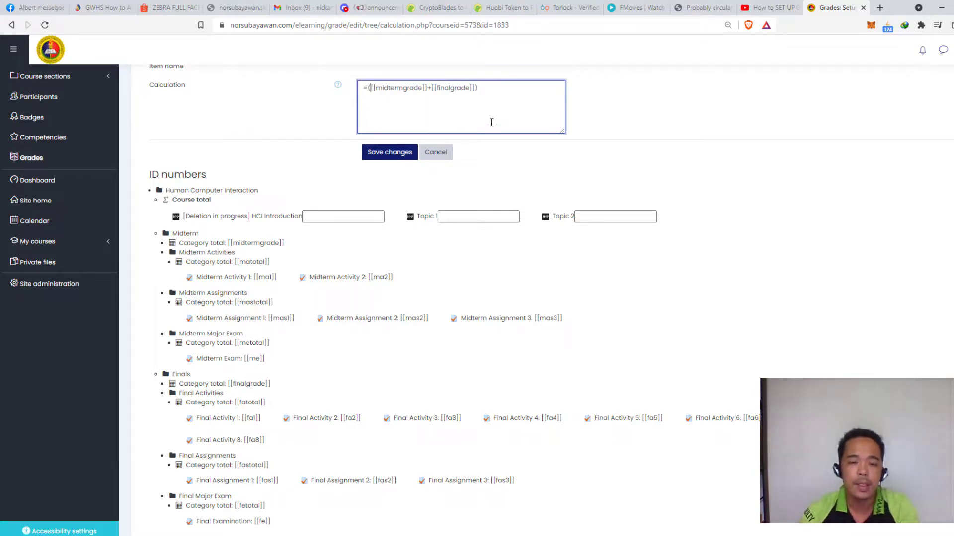
scroll(488, 119, "up", 1)
left_click(503, 142)
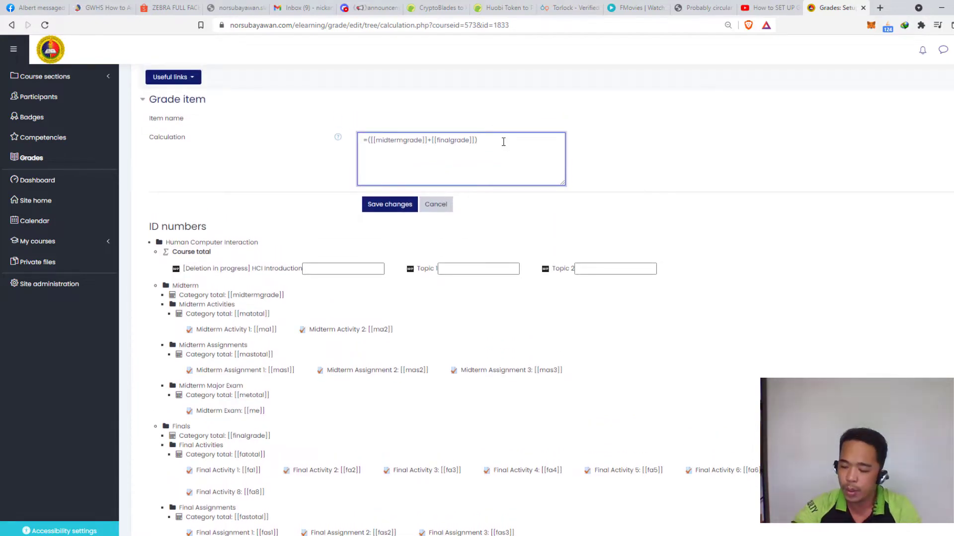
type("/2")
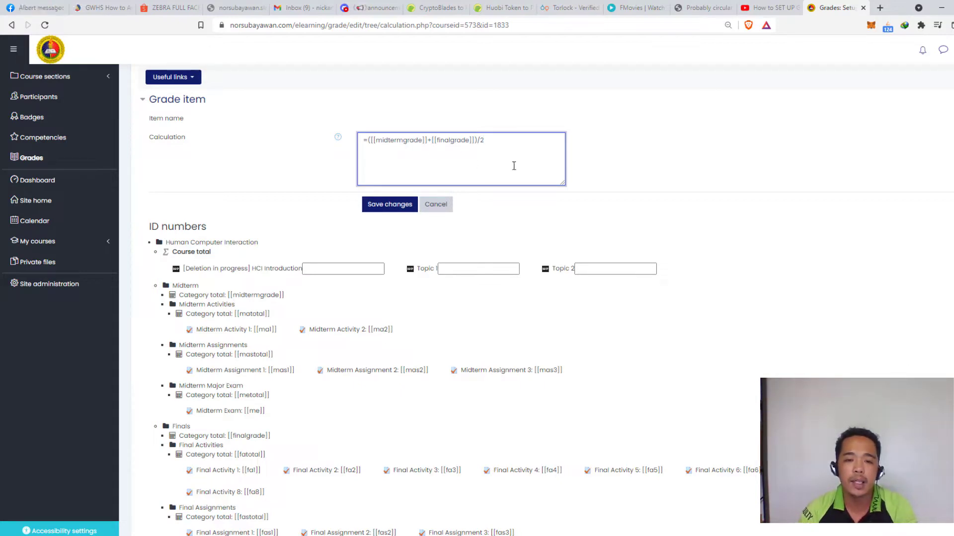
left_click(393, 210)
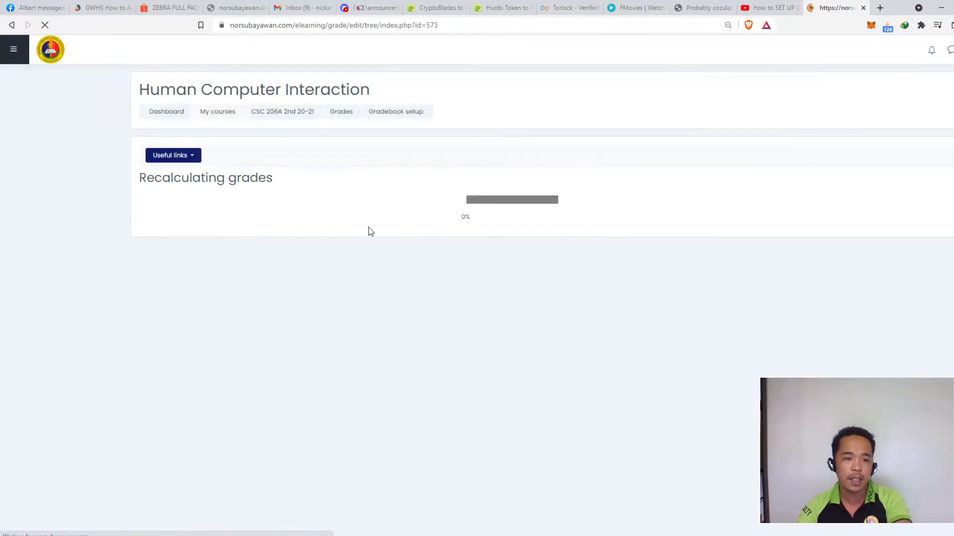
left_click(559, 235)
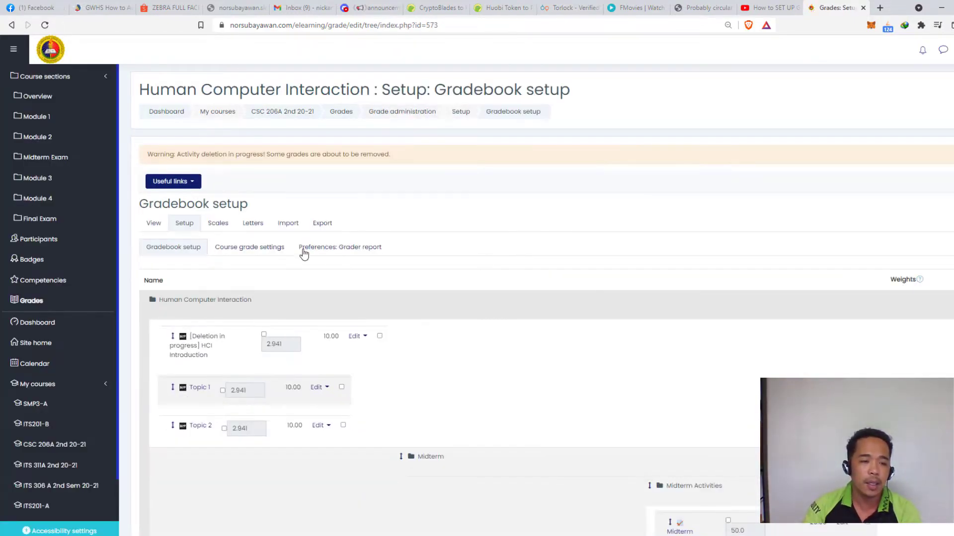
- Open the Course total grade item in single view from the grader report and review all students' grades
left_click(154, 222)
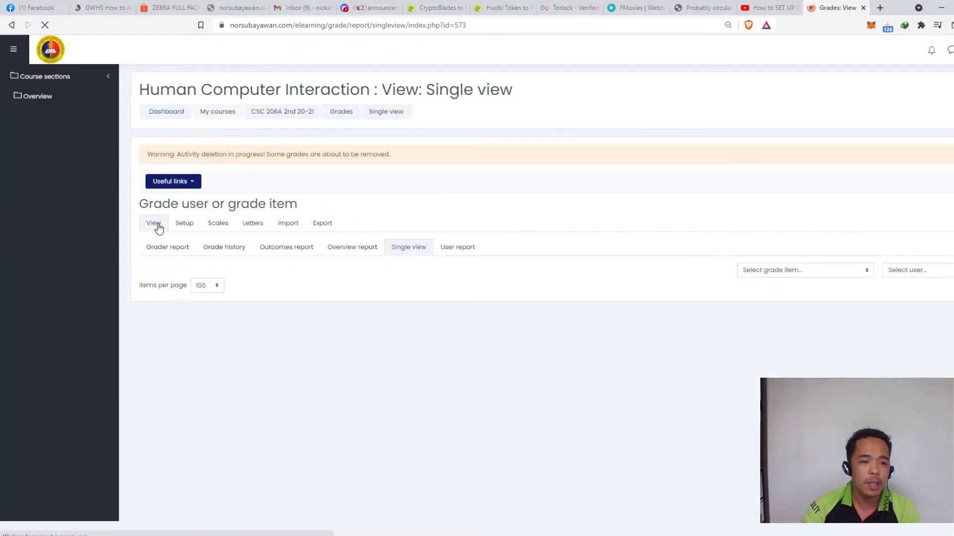
left_click(163, 251)
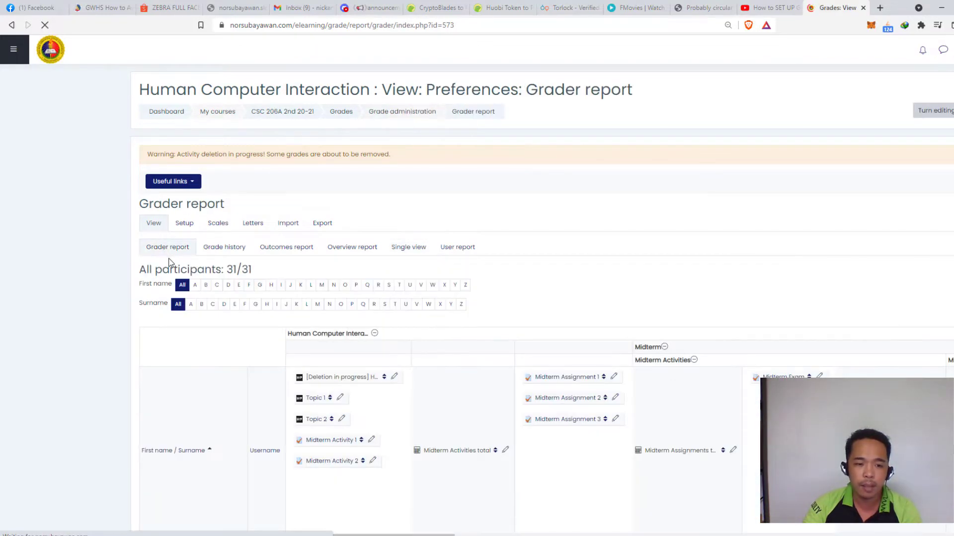
scroll(537, 298, "right", 15)
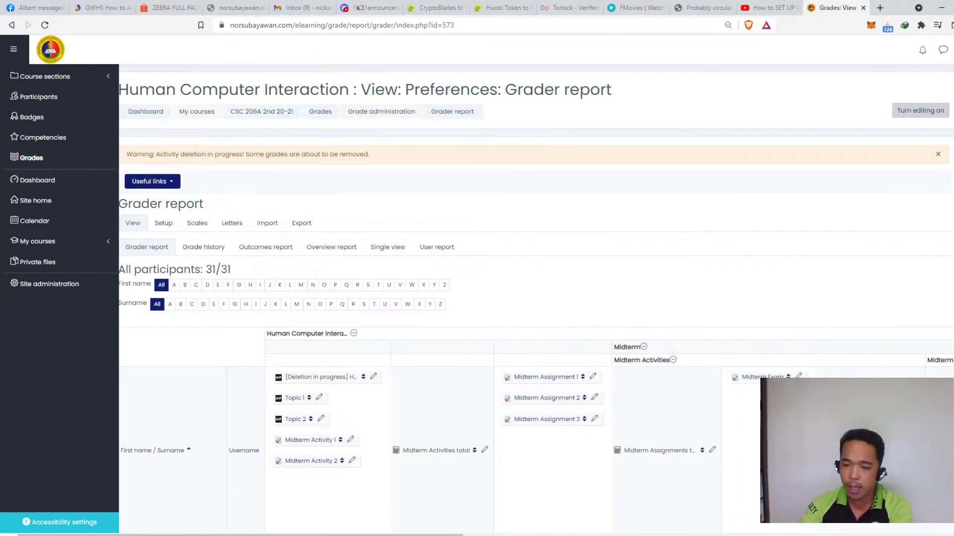
scroll(590, 486, "right", 8)
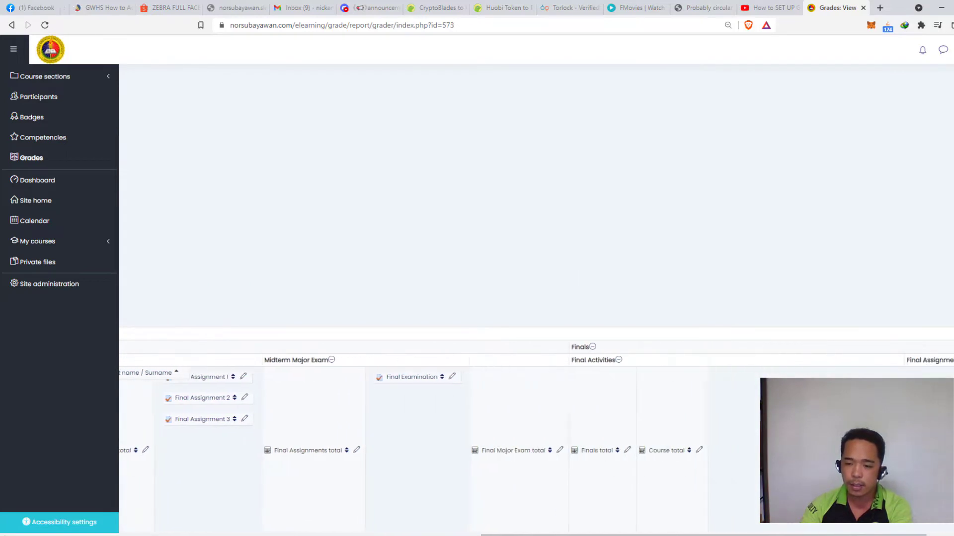
left_click(584, 451)
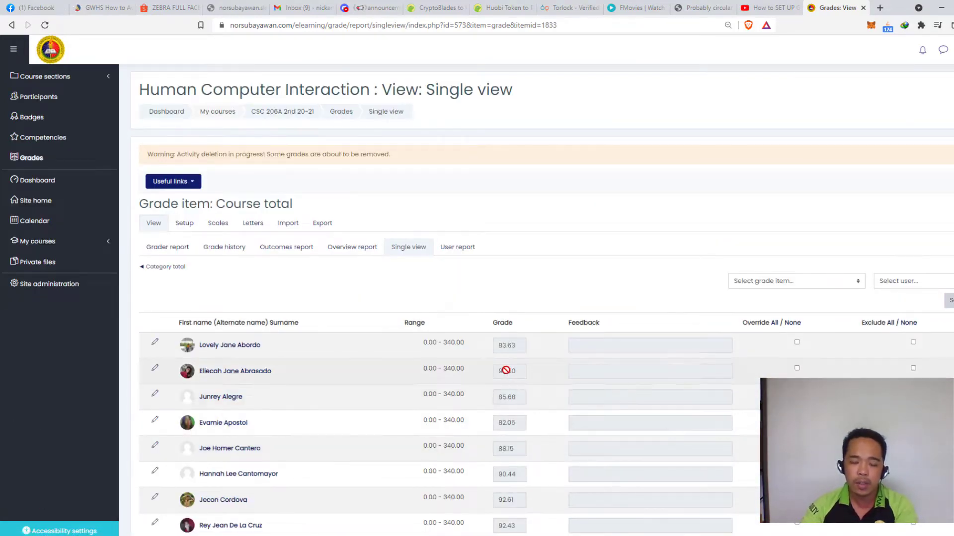
scroll(512, 383, "down", 1)
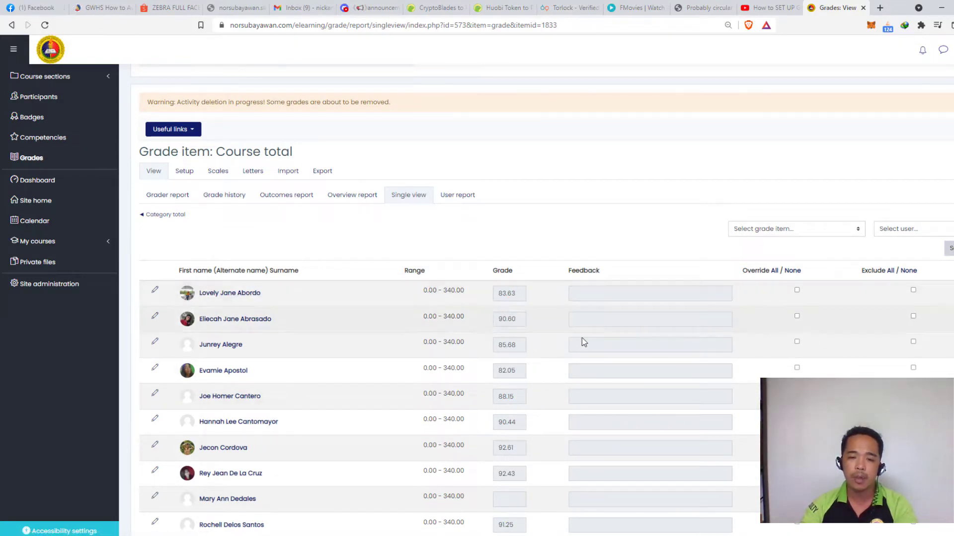
scroll(509, 344, "down", 2)
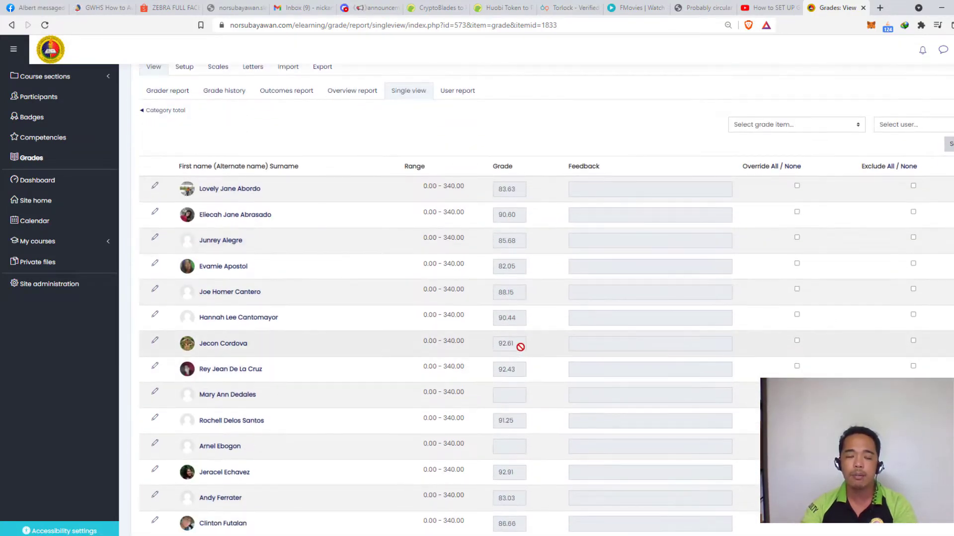
scroll(518, 346, "down", 3)
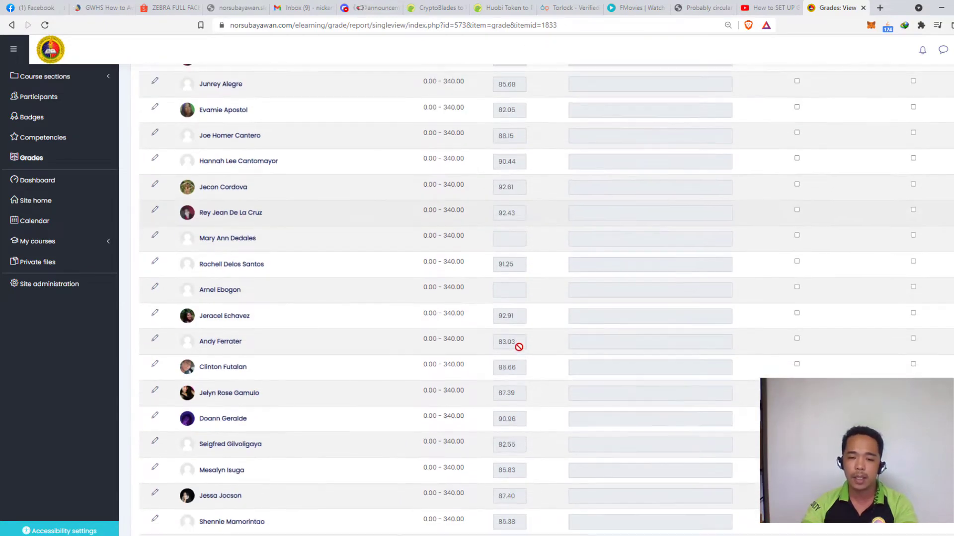
scroll(519, 347, "down", 5)
scroll(520, 351, "up", 10)
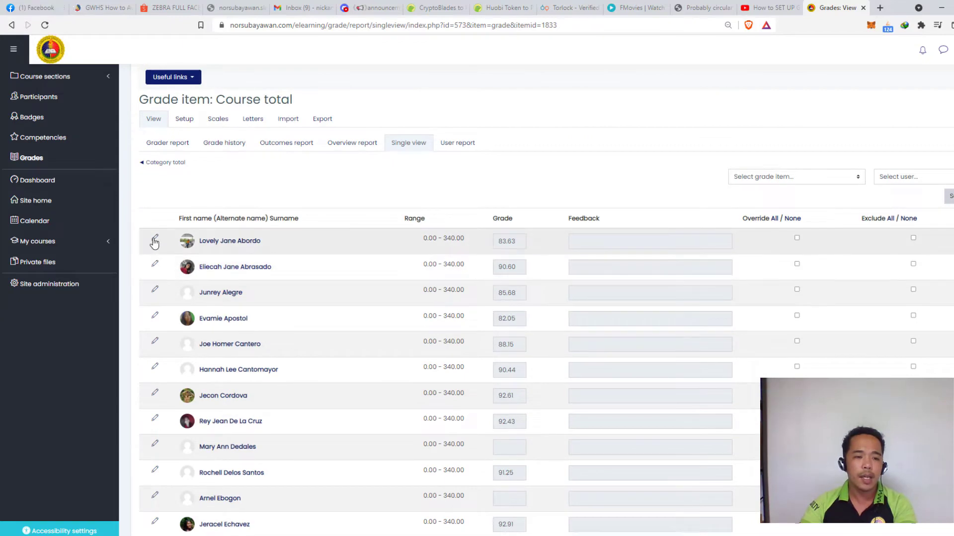
- Open the first listed student's individual grades and examine the Midterm, Finals and Course totals
left_click(154, 241)
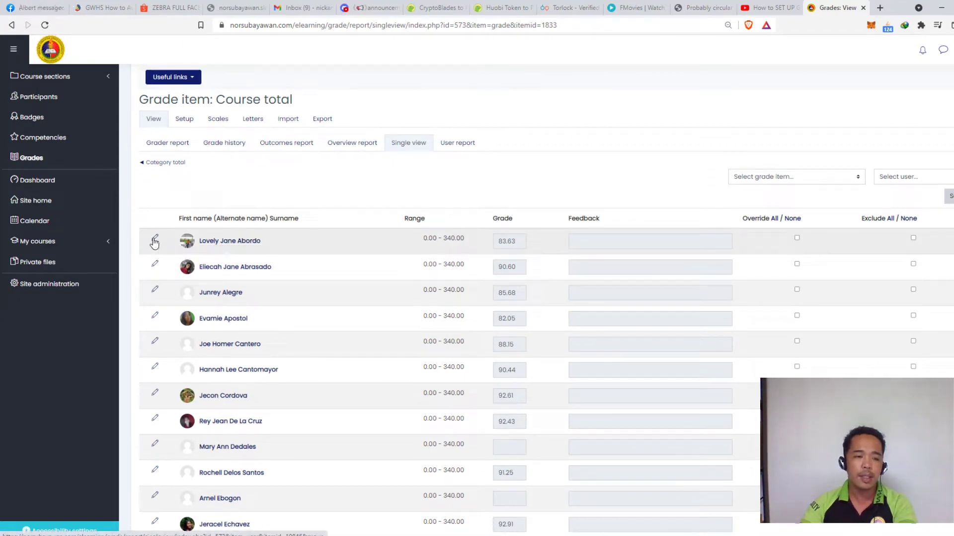
scroll(435, 313, "down", 6)
scroll(552, 324, "down", 7)
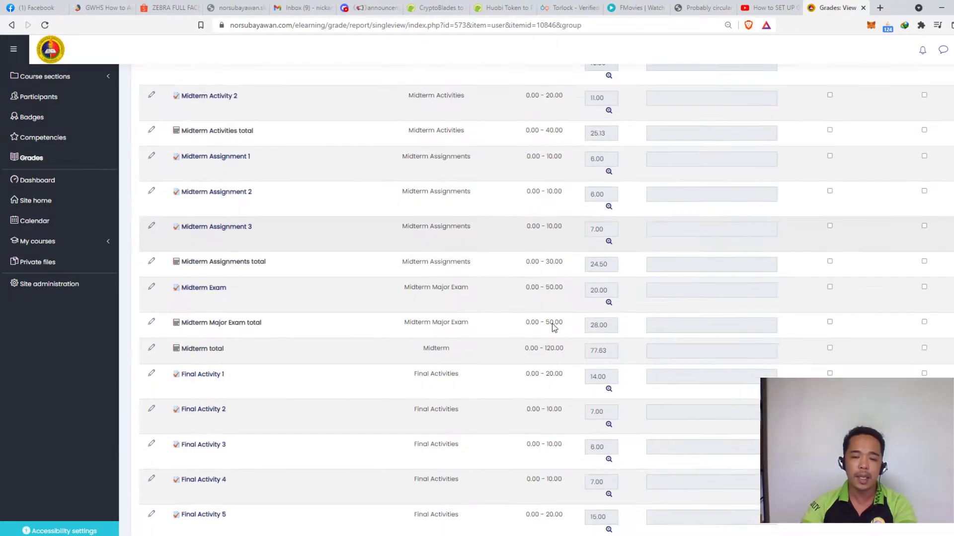
scroll(553, 325, "down", 4)
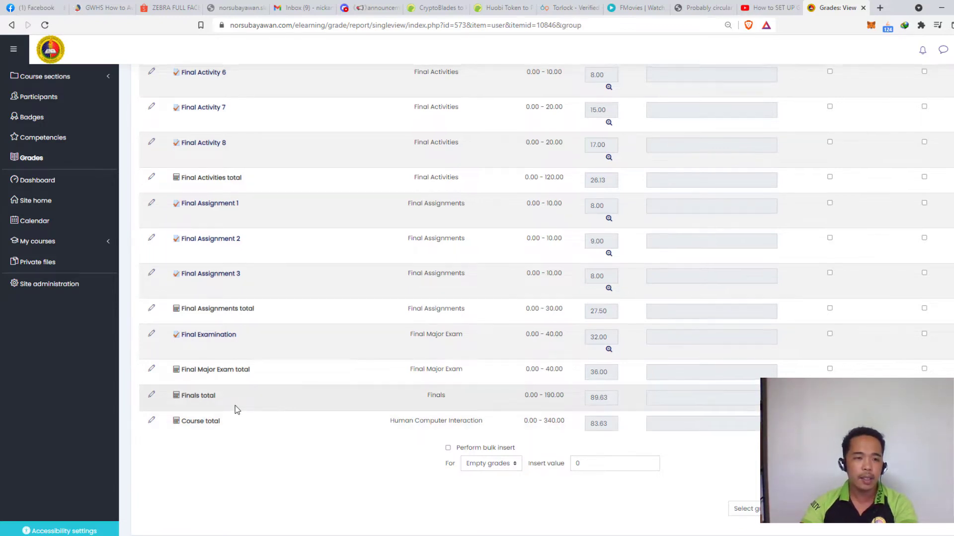
scroll(235, 405, "up", 1)
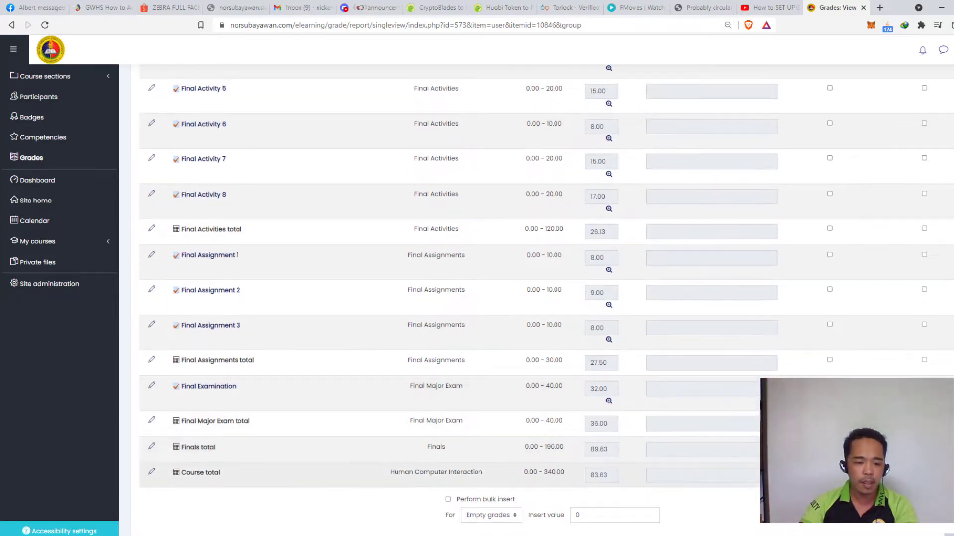
- Open the Windows Calculator and place it beside the student's grade column
type("cal")
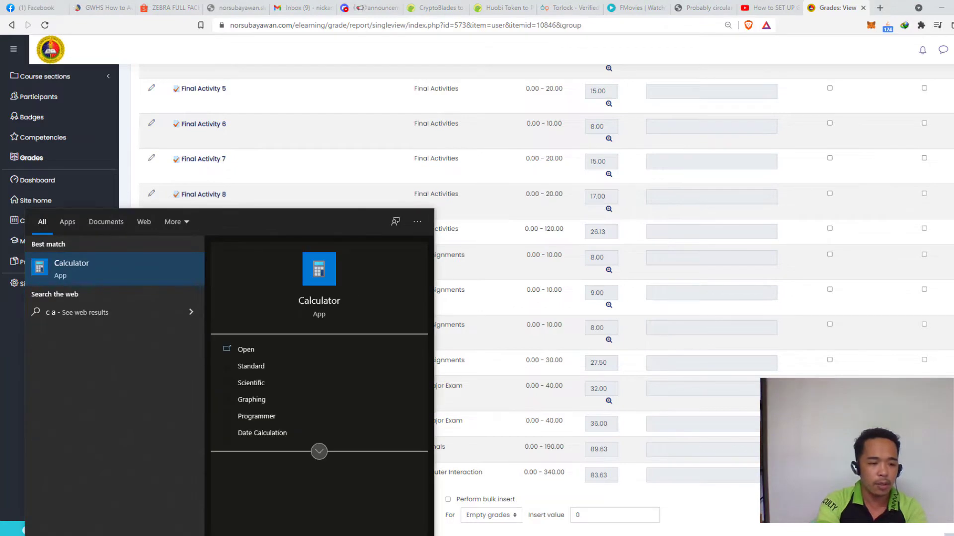
key("Return")
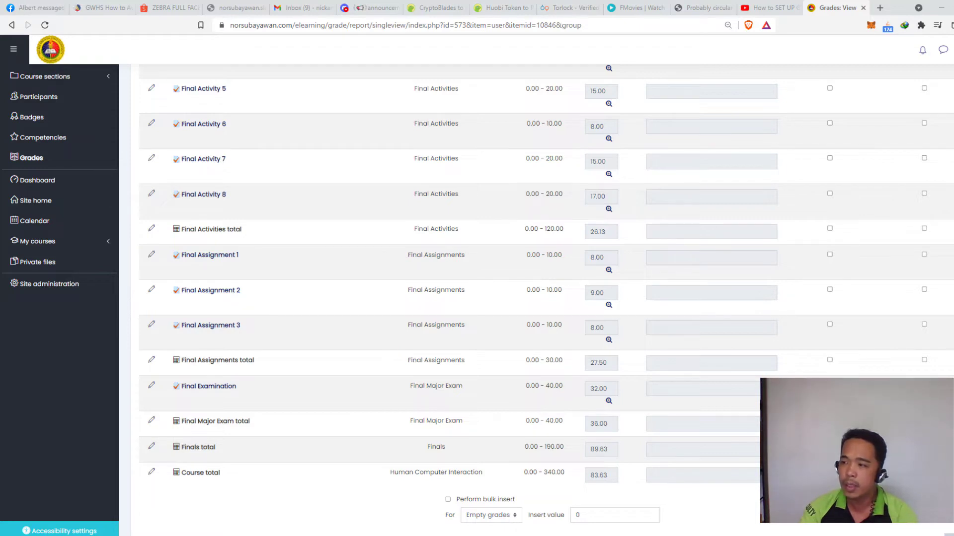
left_click_drag(953, 154, 835, 154)
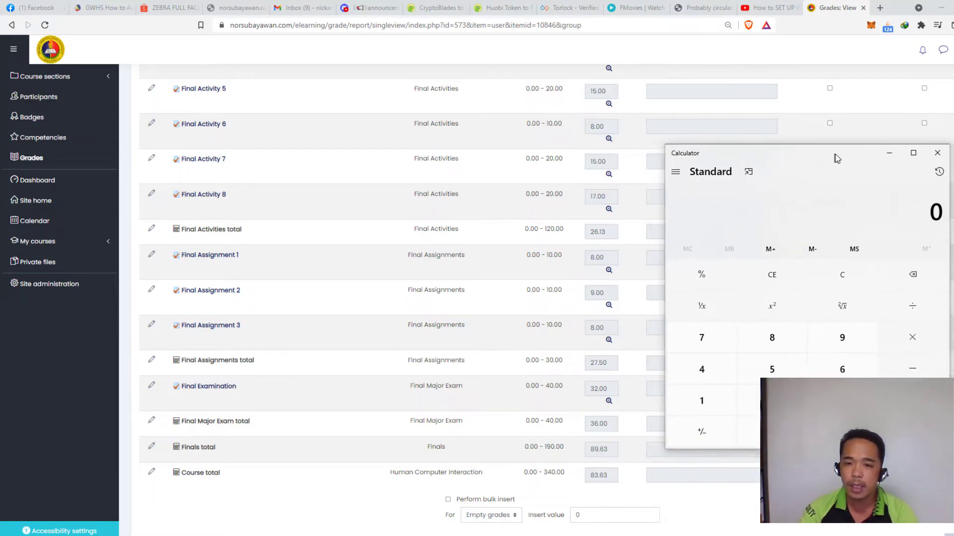
- Find the student's Midterm total and enter it in the calculator as 77.63
scroll(478, 204, "up", 1)
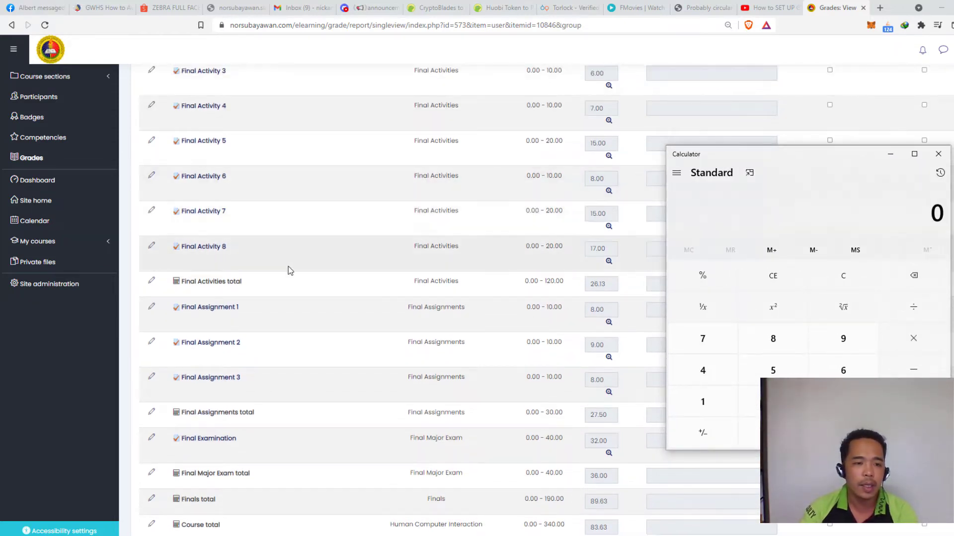
scroll(286, 275, "up", 4)
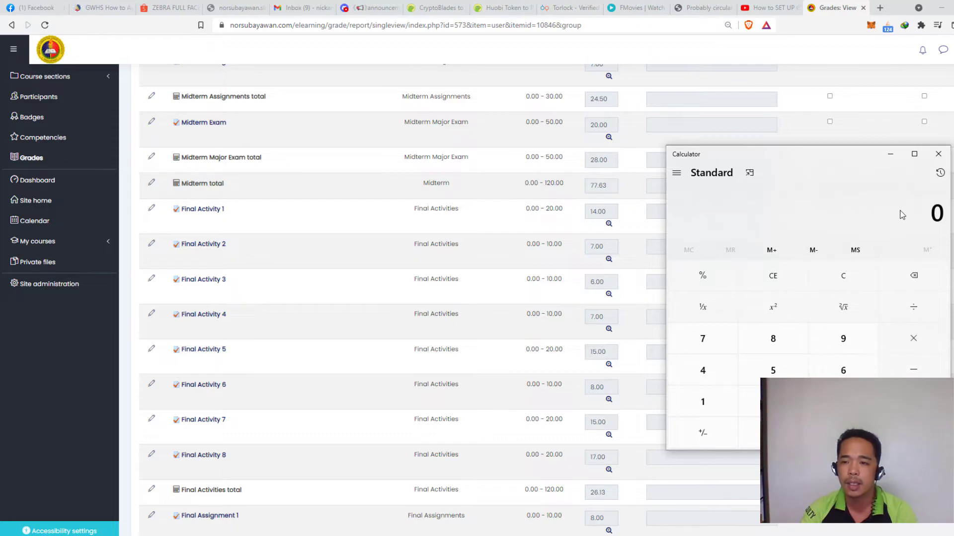
left_click(713, 341)
left_click(713, 341)
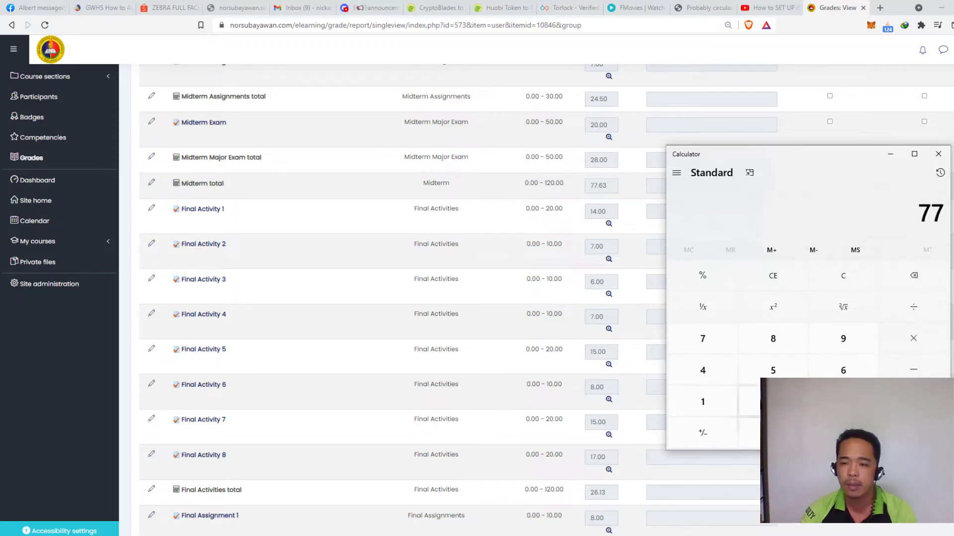
left_click(843, 432)
left_click(843, 370)
left_click(843, 401)
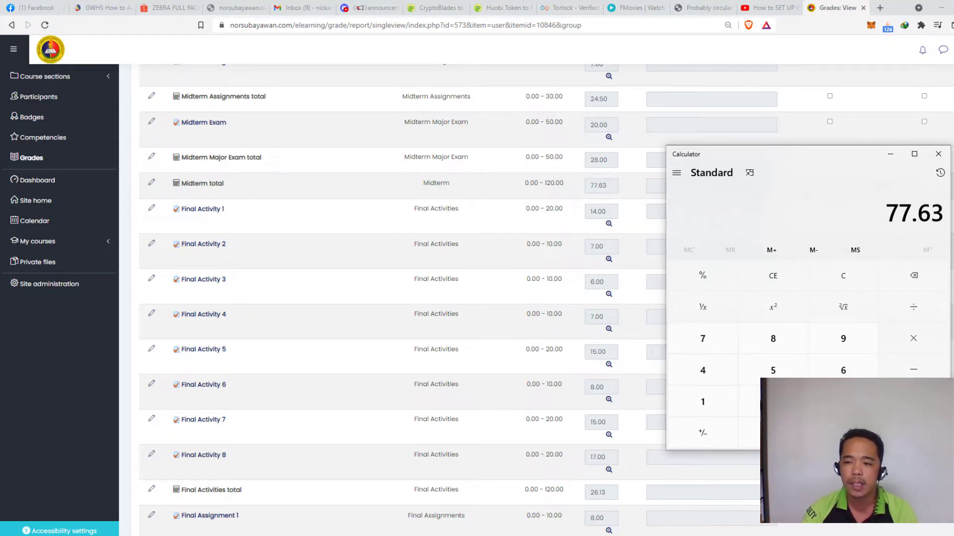
- Add the student's Finals total, 89.63, to the Midterm total in the calculator
scroll(377, 366, "down", 3)
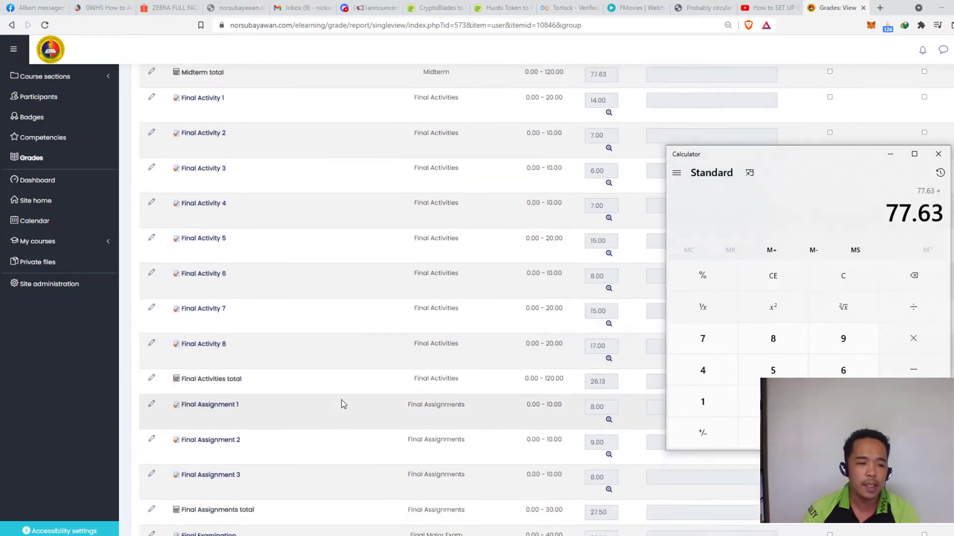
scroll(341, 400, "down", 1)
scroll(249, 427, "down", 2)
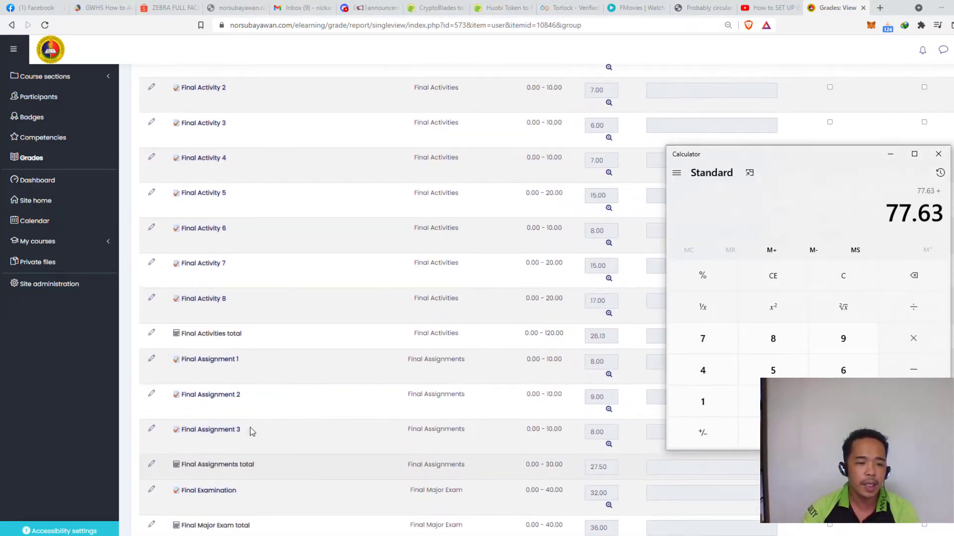
scroll(250, 426, "down", 1)
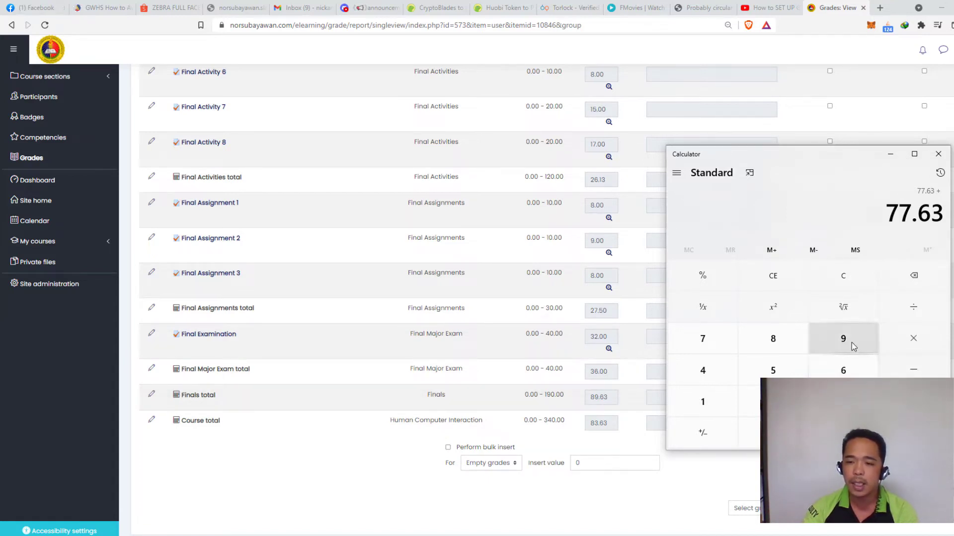
left_click(778, 342)
left_click(839, 346)
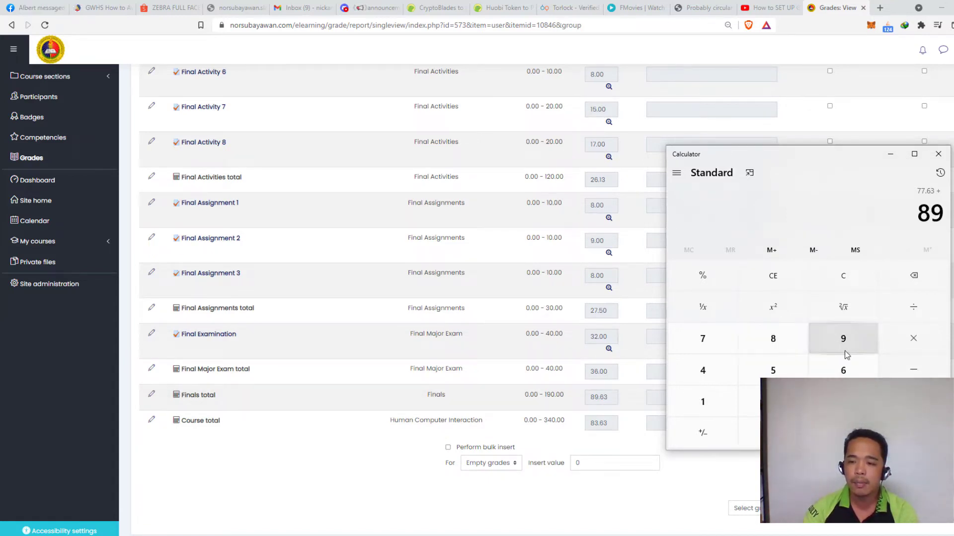
type(".63")
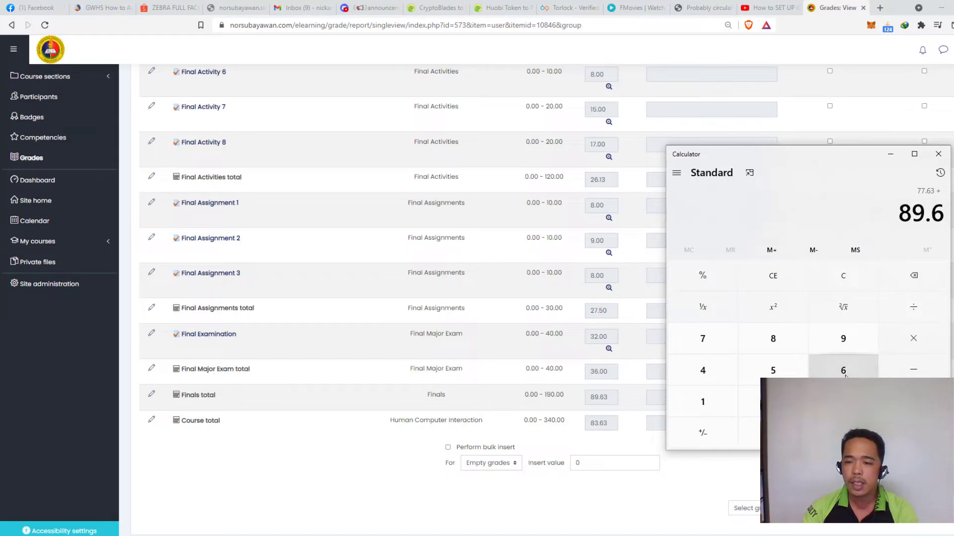
left_click(913, 432)
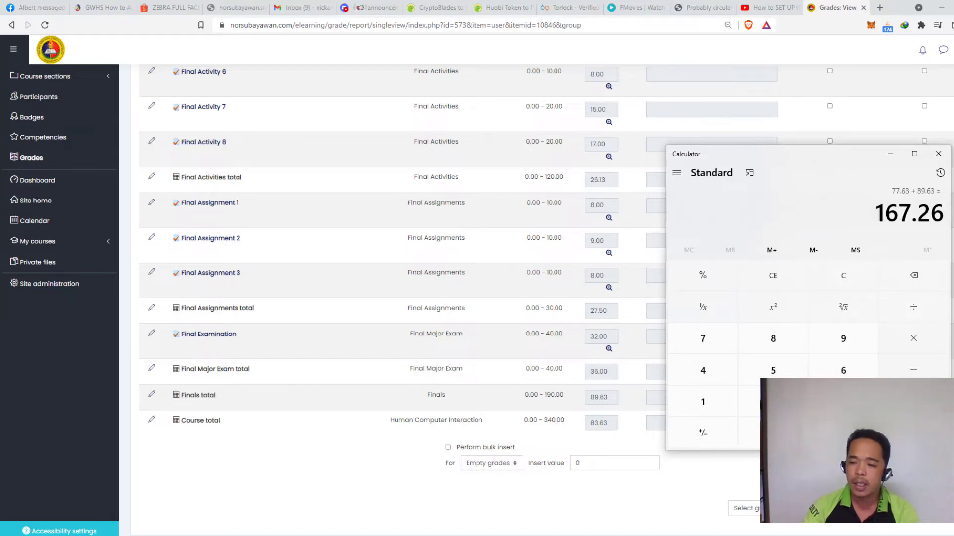
- Divide the calculated sum by 2 to get the average of both terms
left_click(918, 309)
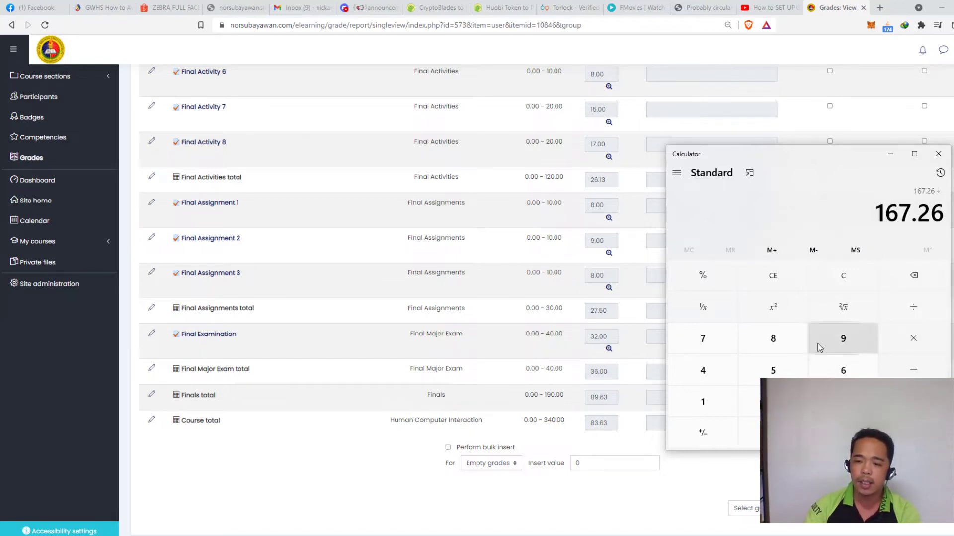
left_click(768, 401)
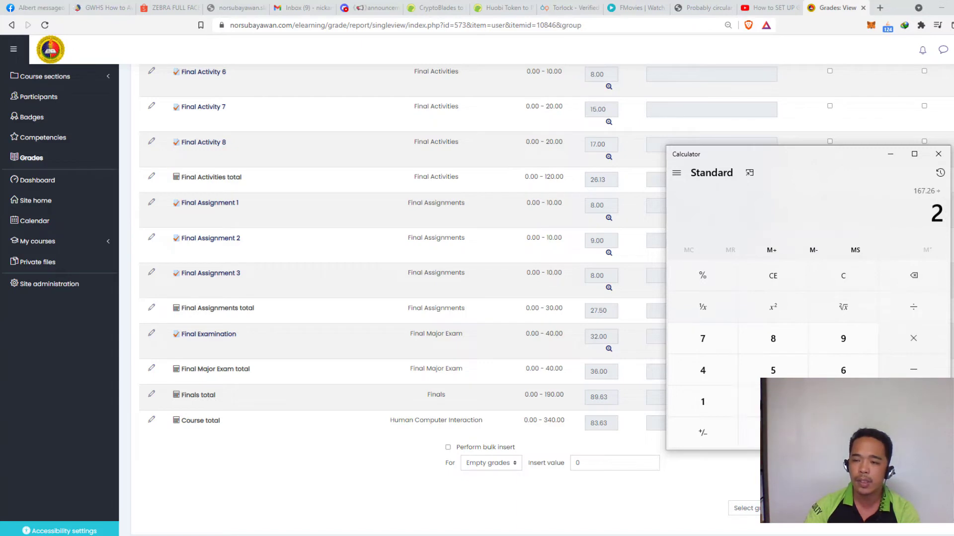
left_click(913, 432)
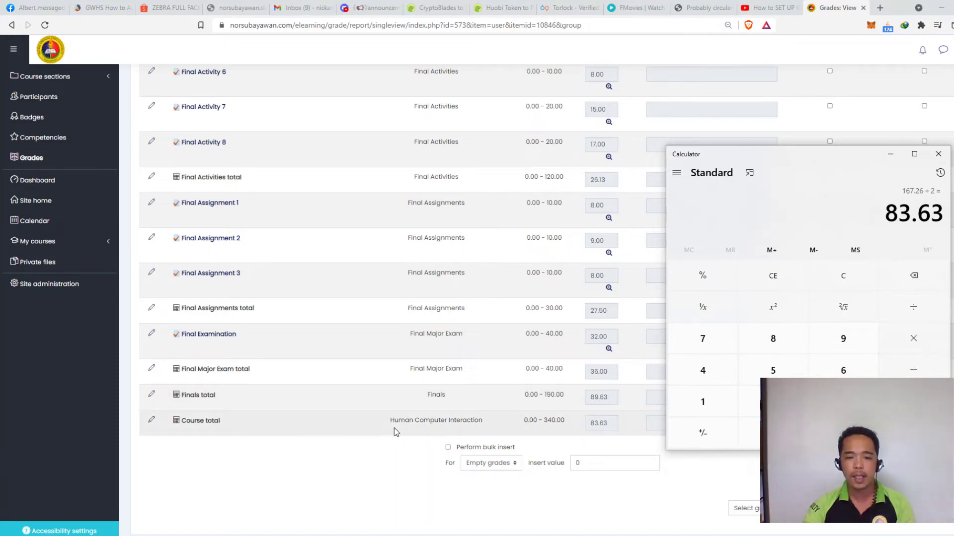
- Compare the calculated average with the student's Course total and move the calculator clear of the grades
left_click_drag(390, 420, 468, 421)
left_click(608, 425)
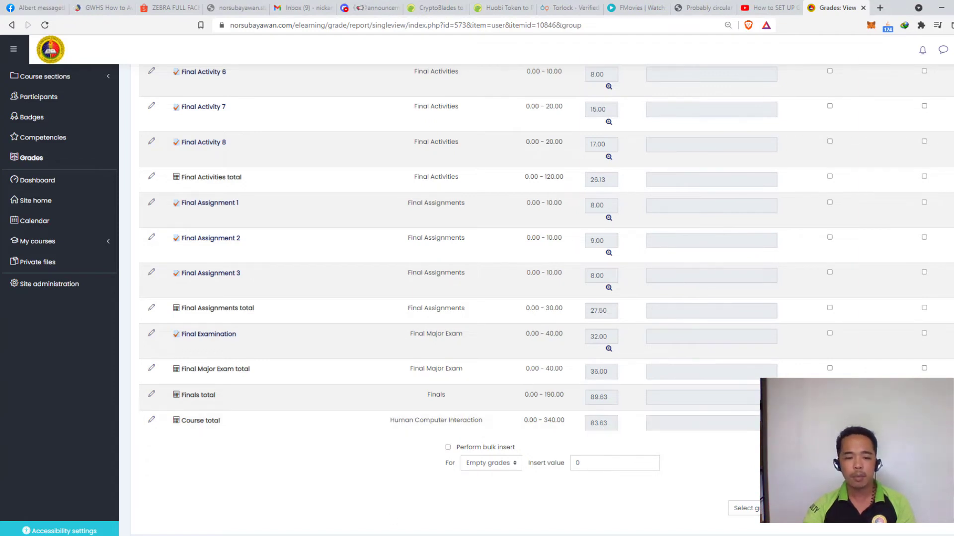
key("alt+Tab")
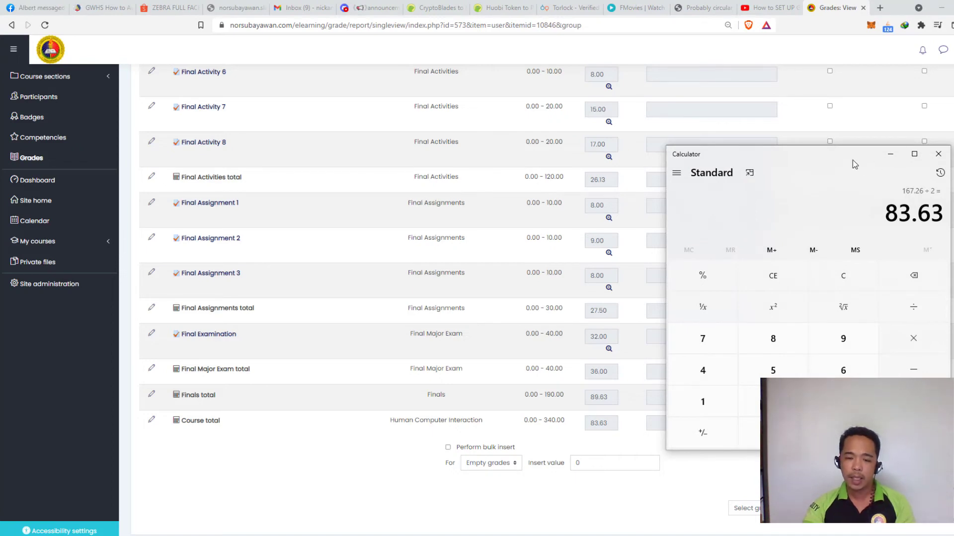
left_click_drag(841, 162, 953, 191)
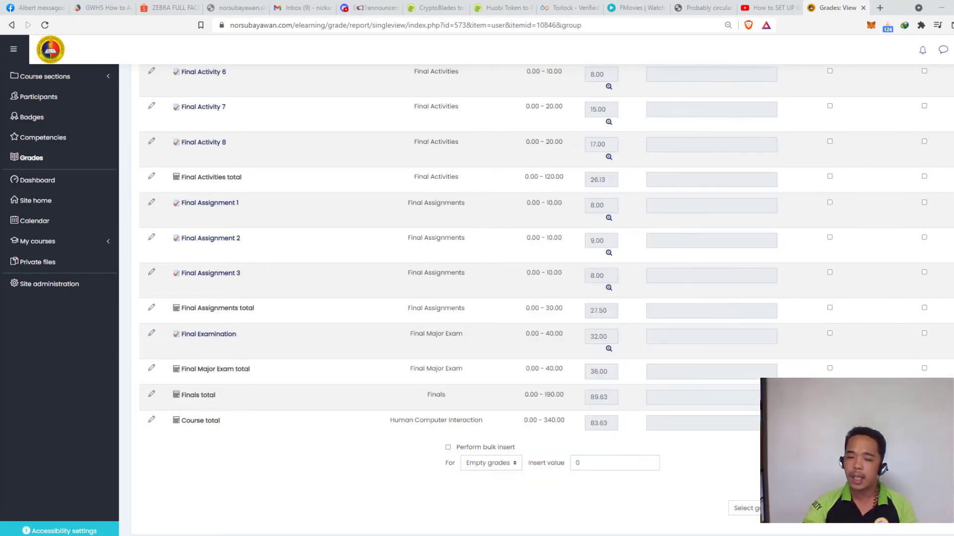
- Leave the student's single view and return to the gradebook setup
scroll(594, 233, "up", 5)
scroll(595, 235, "up", 10)
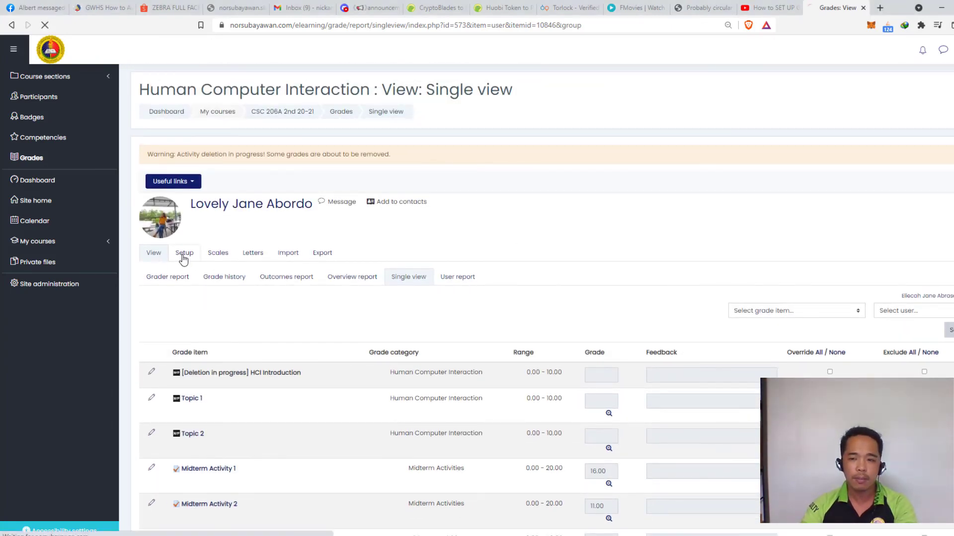
left_click(183, 254)
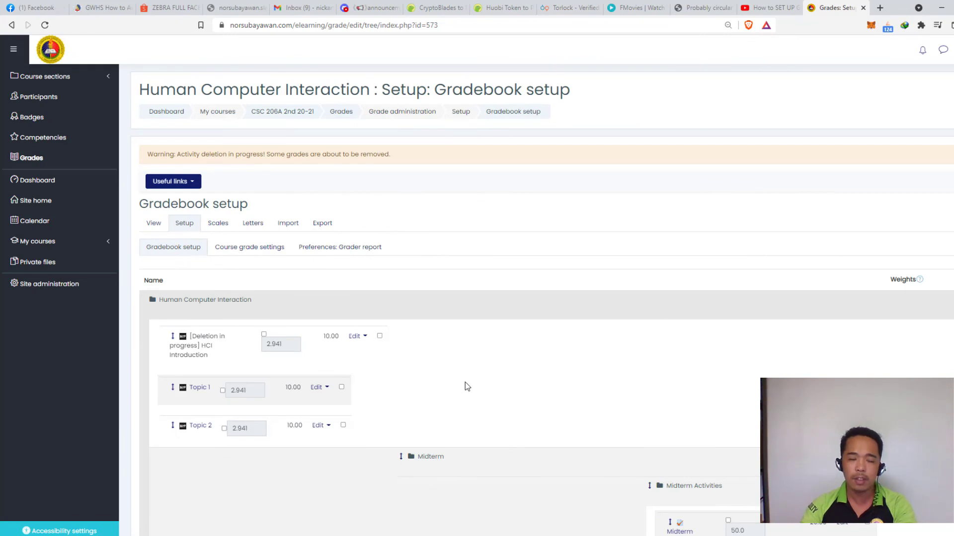